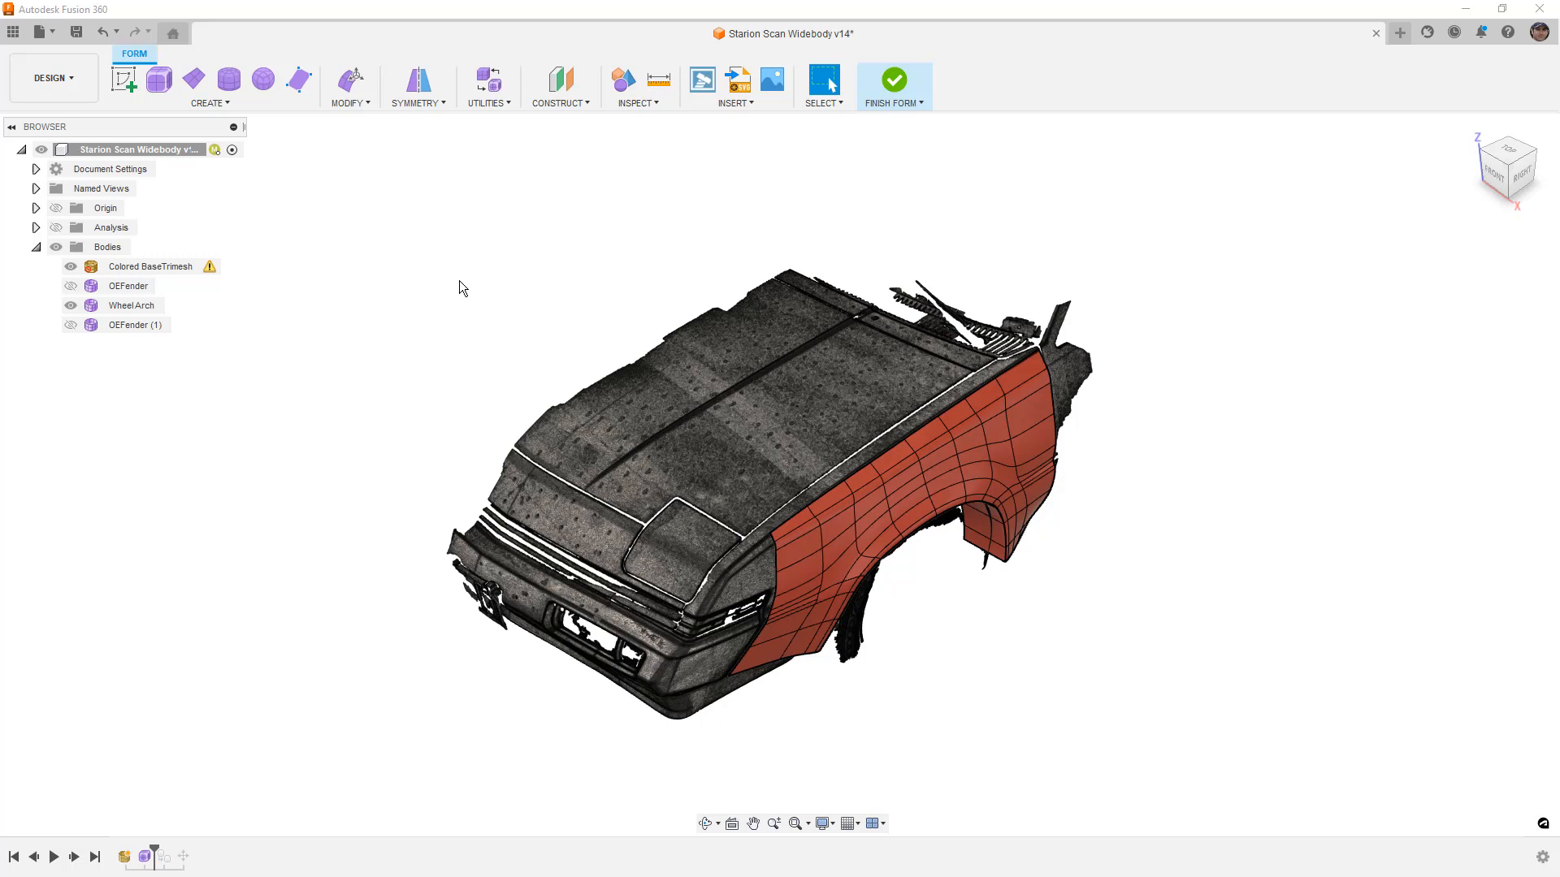
# Examine the red wheel arch body against the car scan from several angles and in the right side view
pyautogui.keyDown('shift'); pyautogui.moveTo(813, 586); pyautogui.dragTo(763, 407, button='middle'); pyautogui.keyUp('shift')
pyautogui.click(763, 407)
pyautogui.press('Escape')
pyautogui.keyDown('shift'); pyautogui.moveTo(707, 452); pyautogui.dragTo(643, 577, button='middle'); pyautogui.keyUp('shift')
pyautogui.click(644, 577)
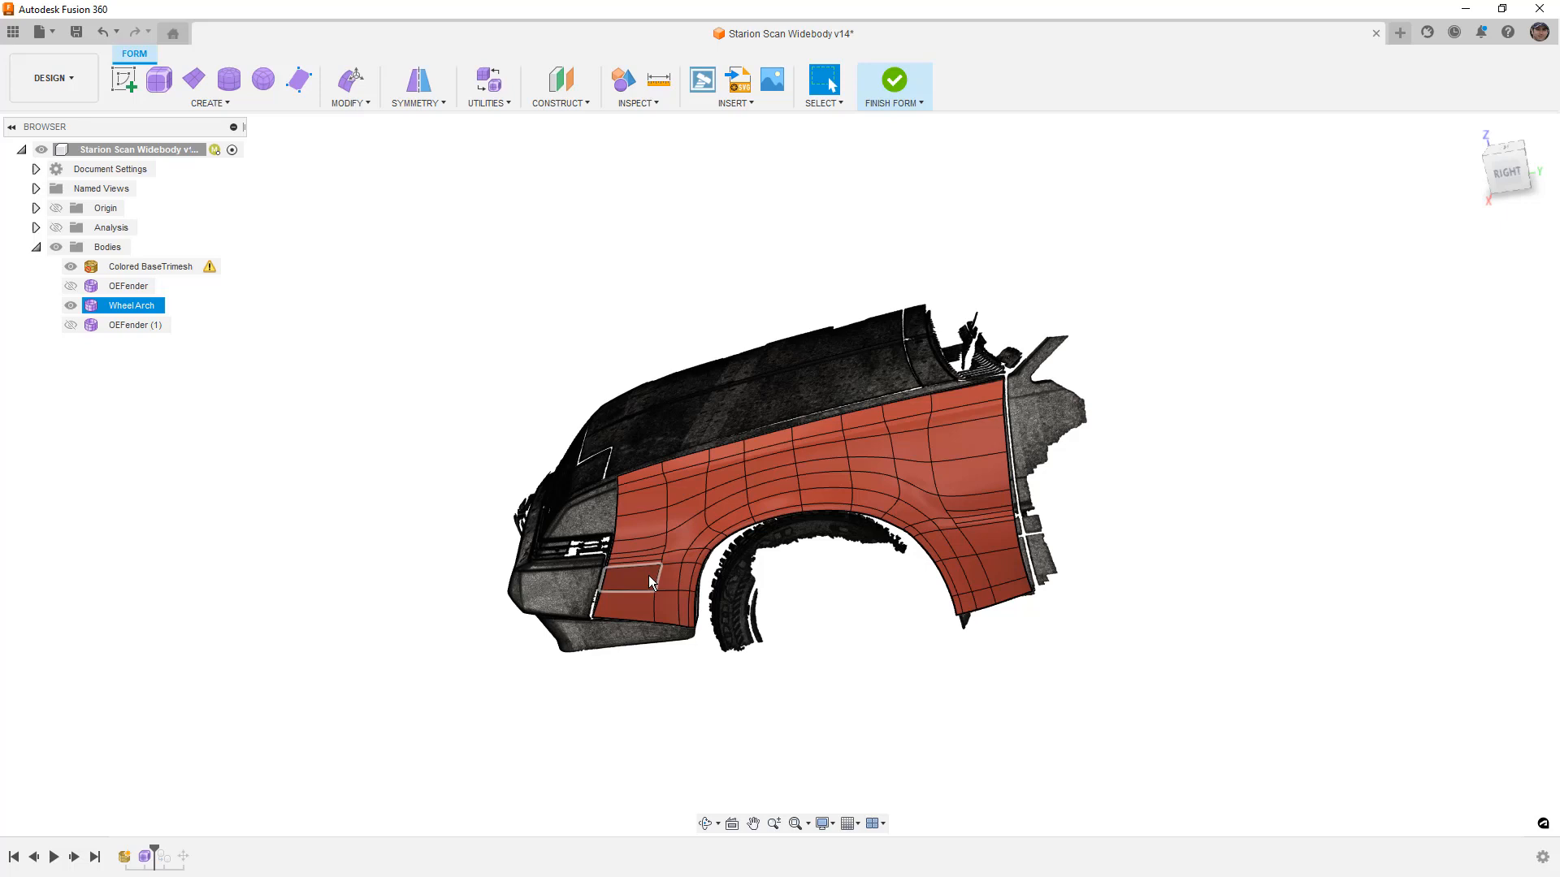
pyautogui.click(1493, 184)
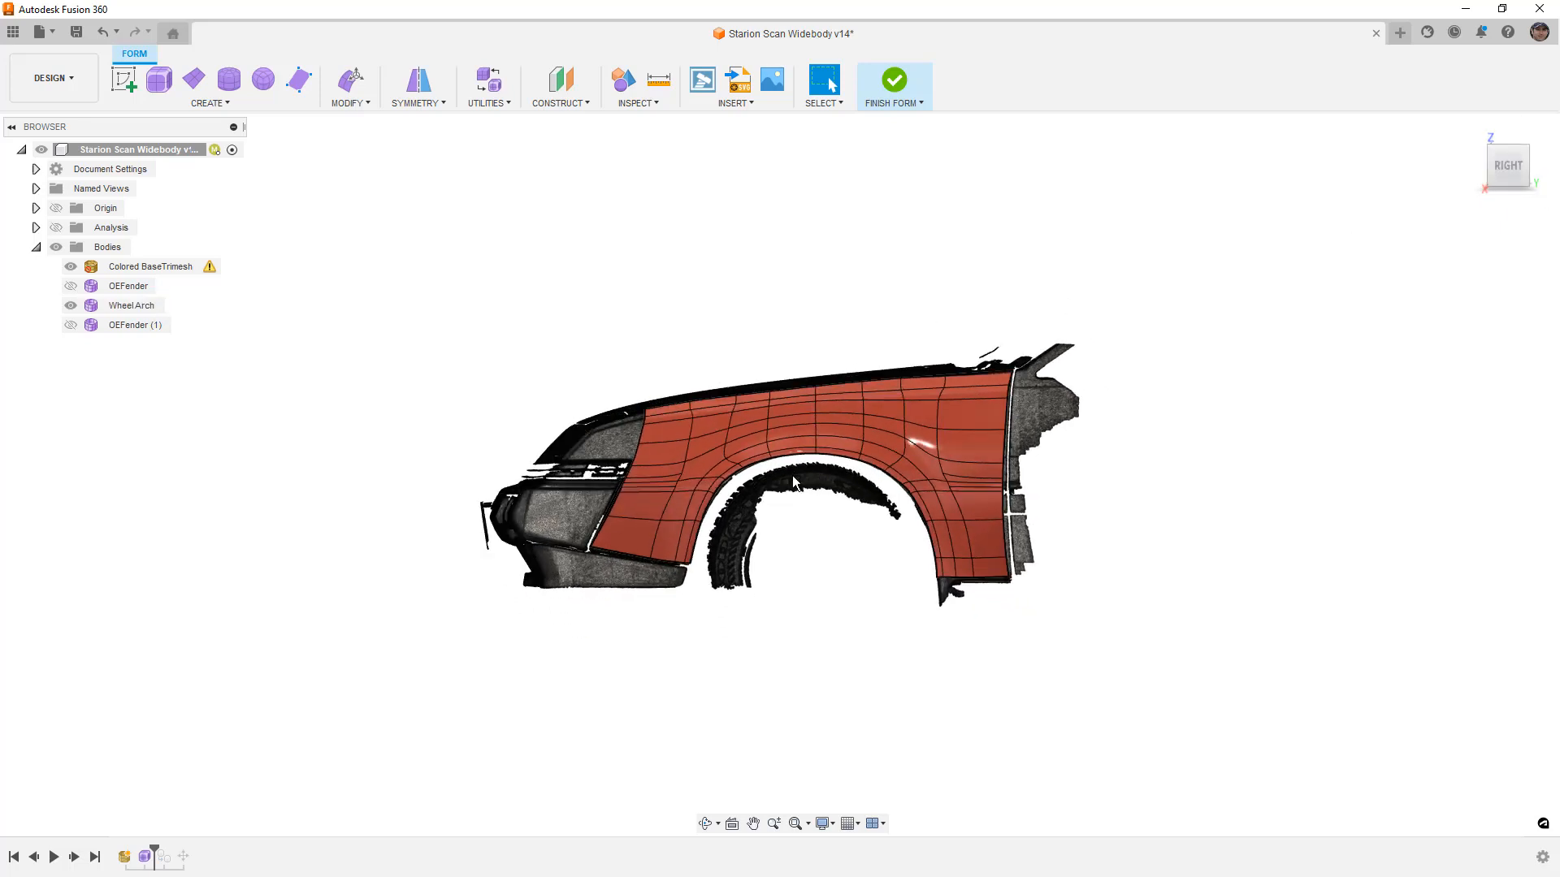
pyautogui.scroll(2, 792, 478)
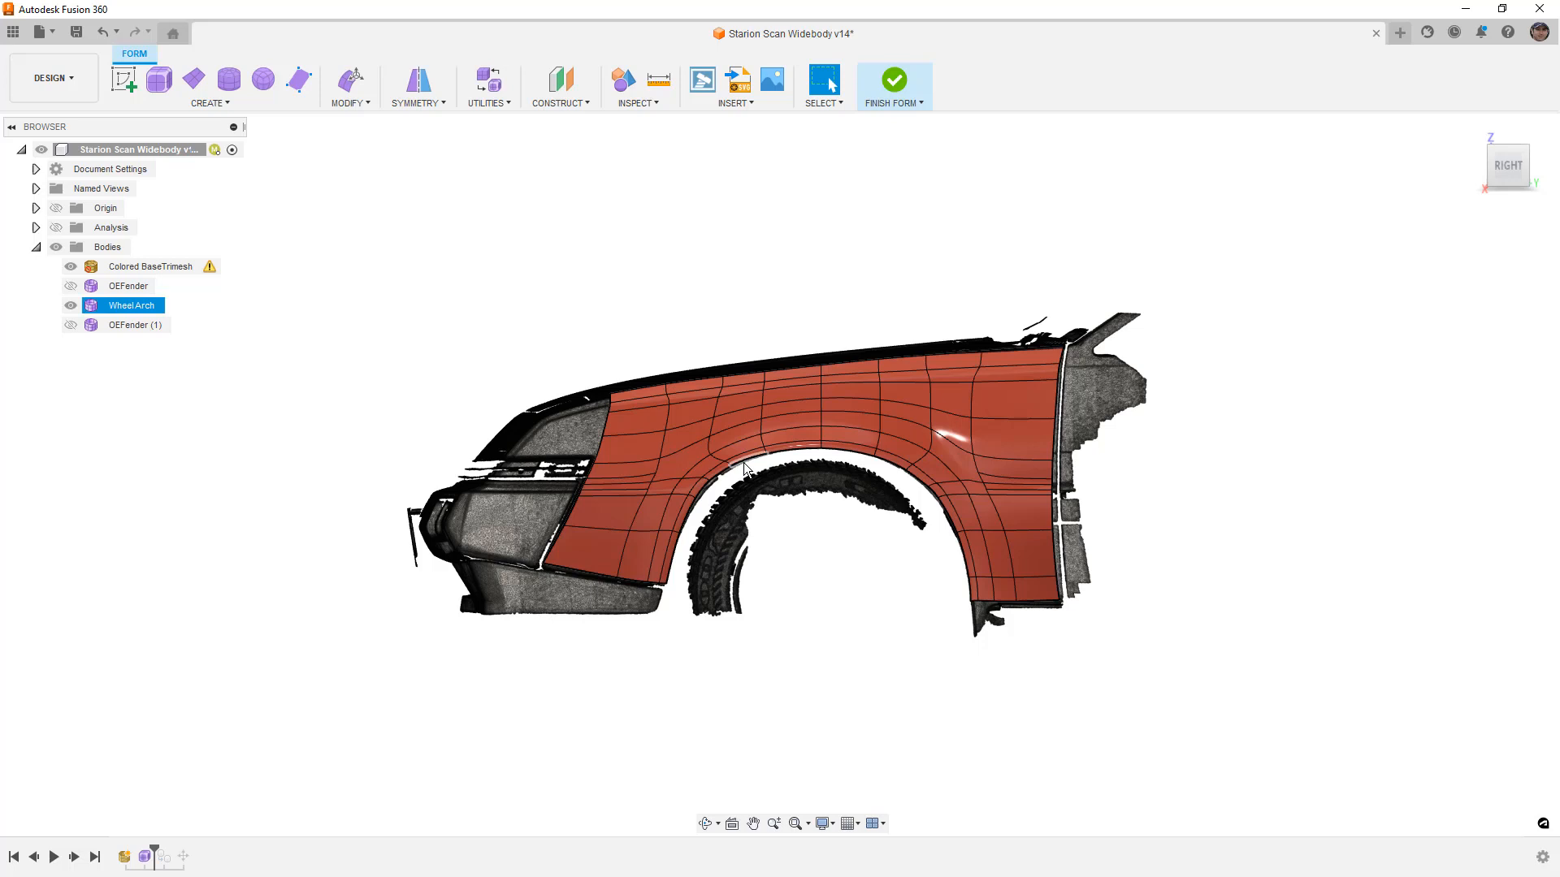
pyautogui.scroll(2, 746, 458)
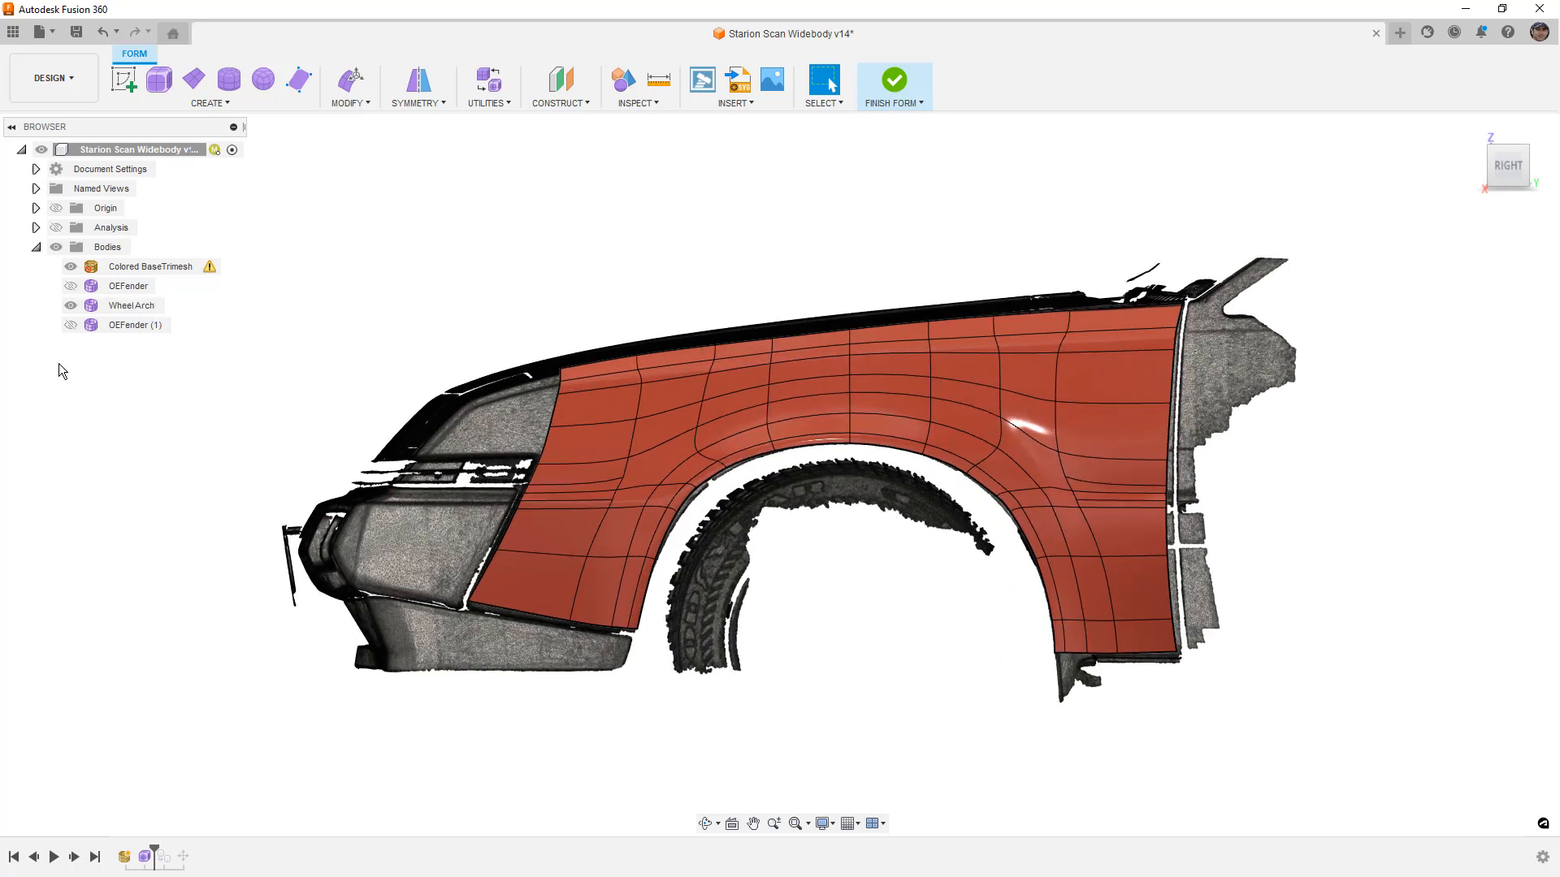
# Finish the form, show the WheelArch surface body, and return to form editing
pyautogui.click(129, 286)
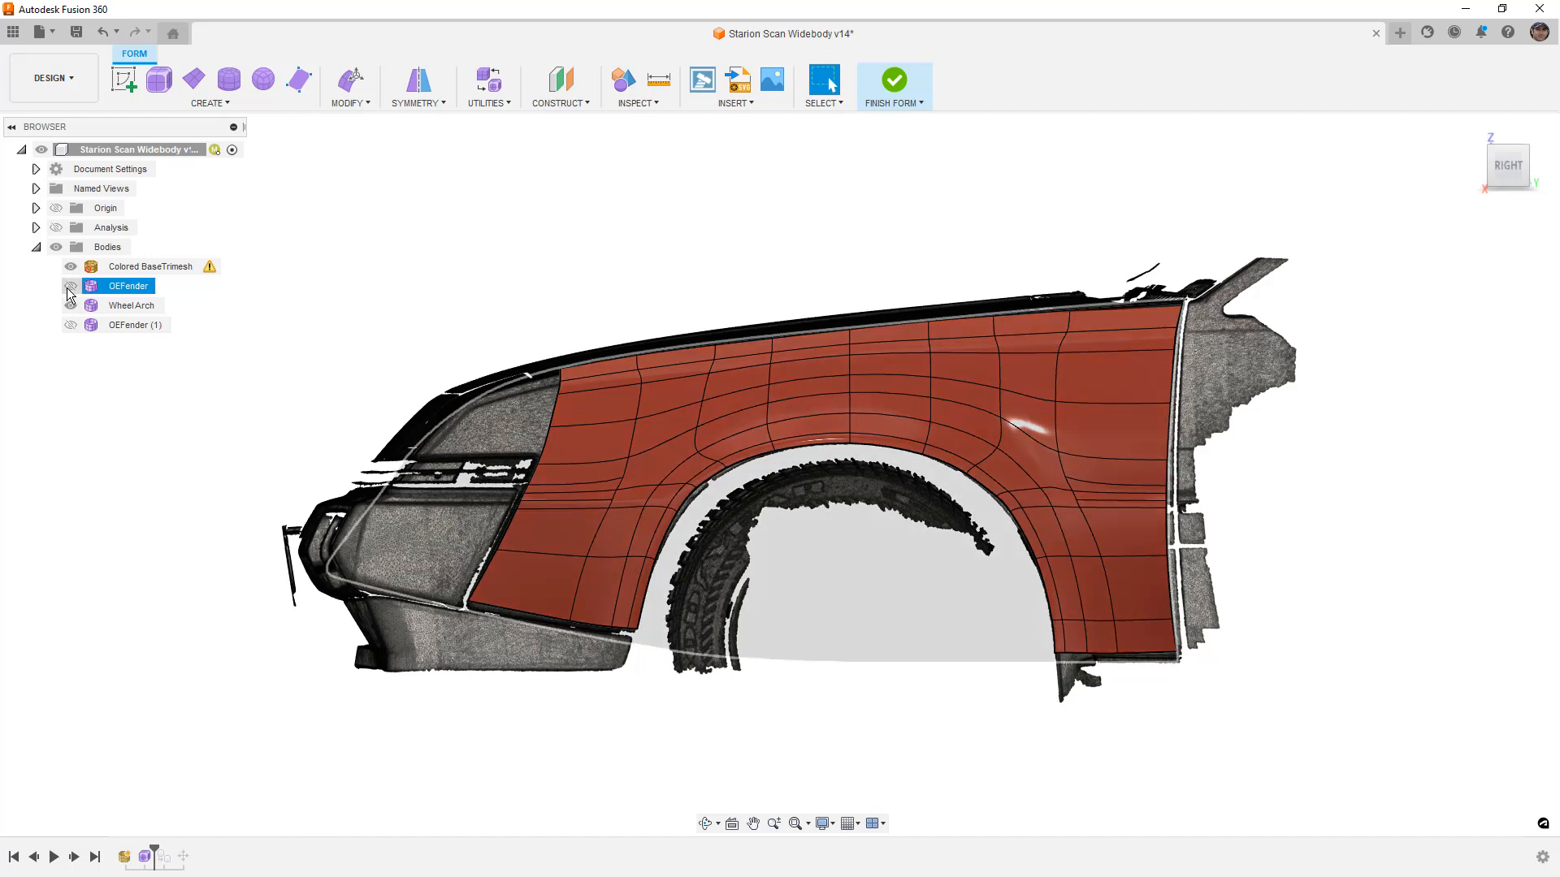
pyautogui.click(150, 863)
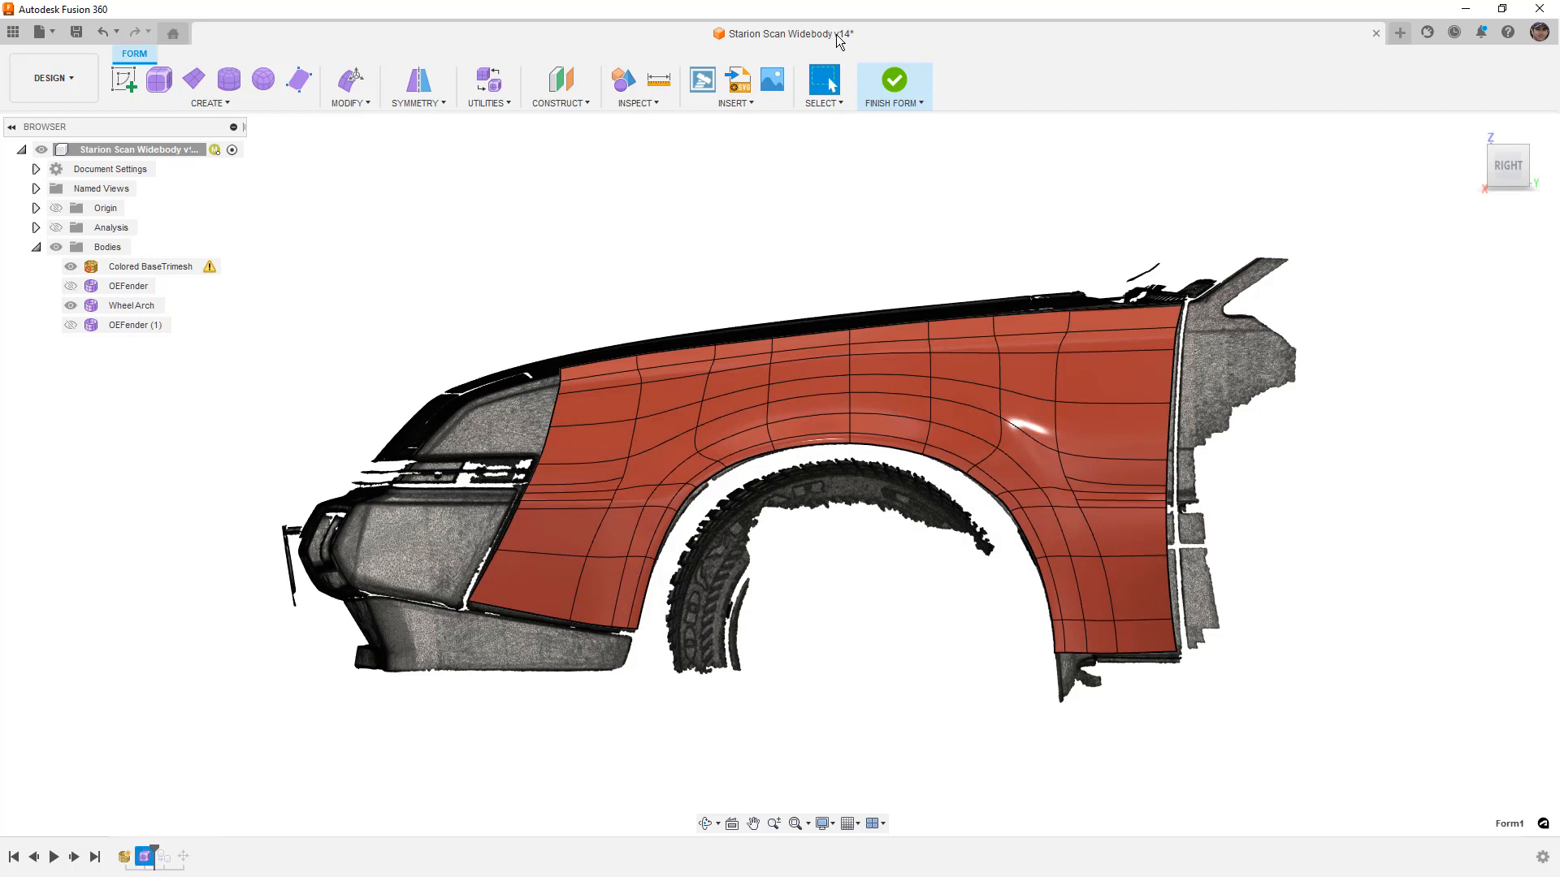
pyautogui.click(889, 86)
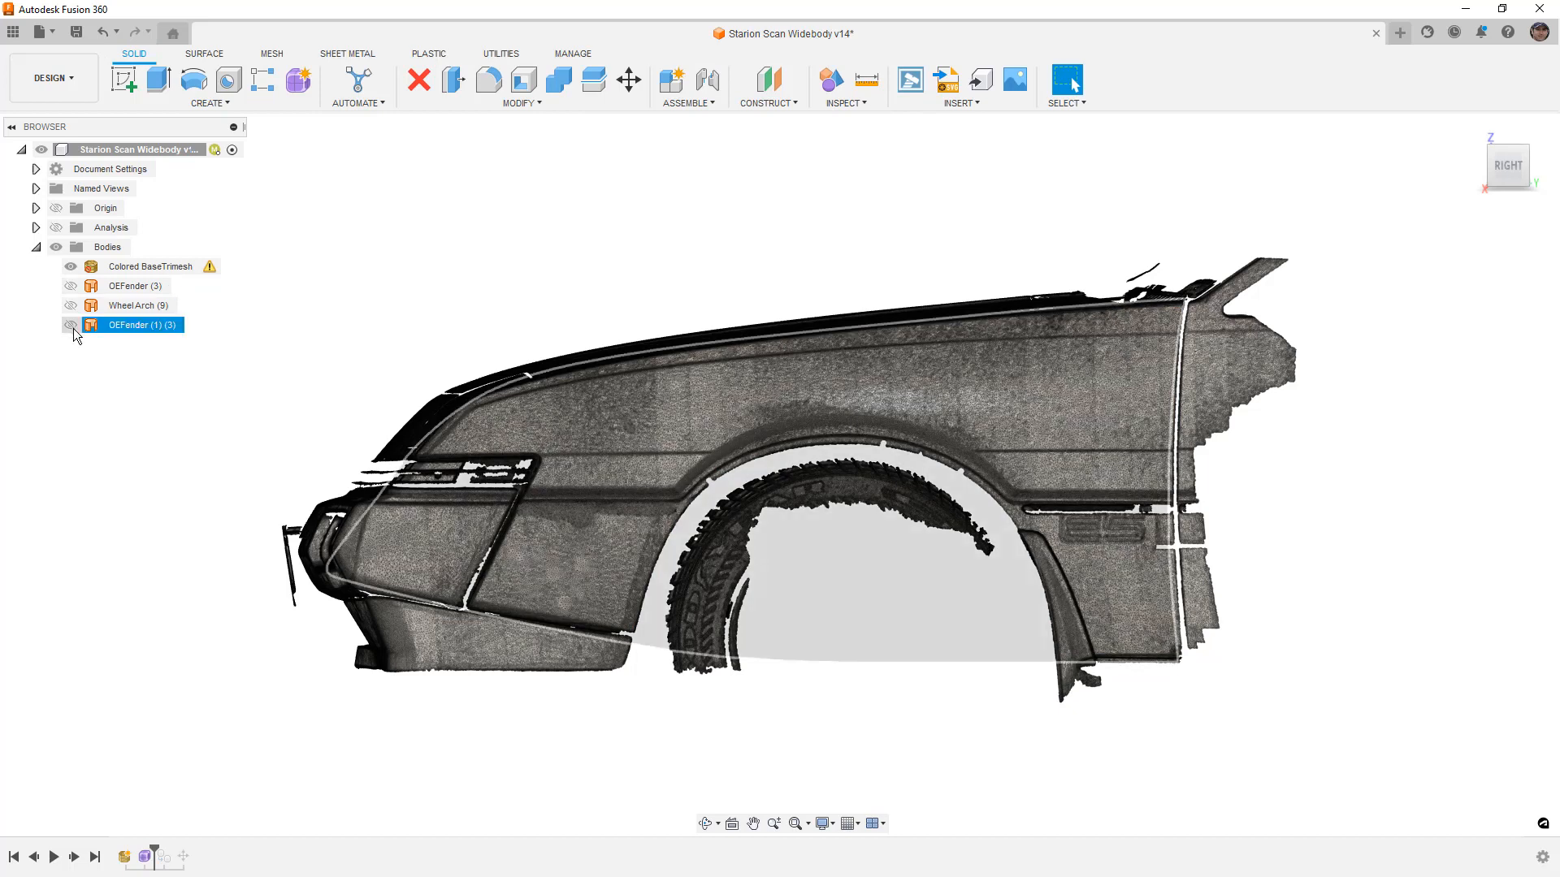
pyautogui.click(70, 308)
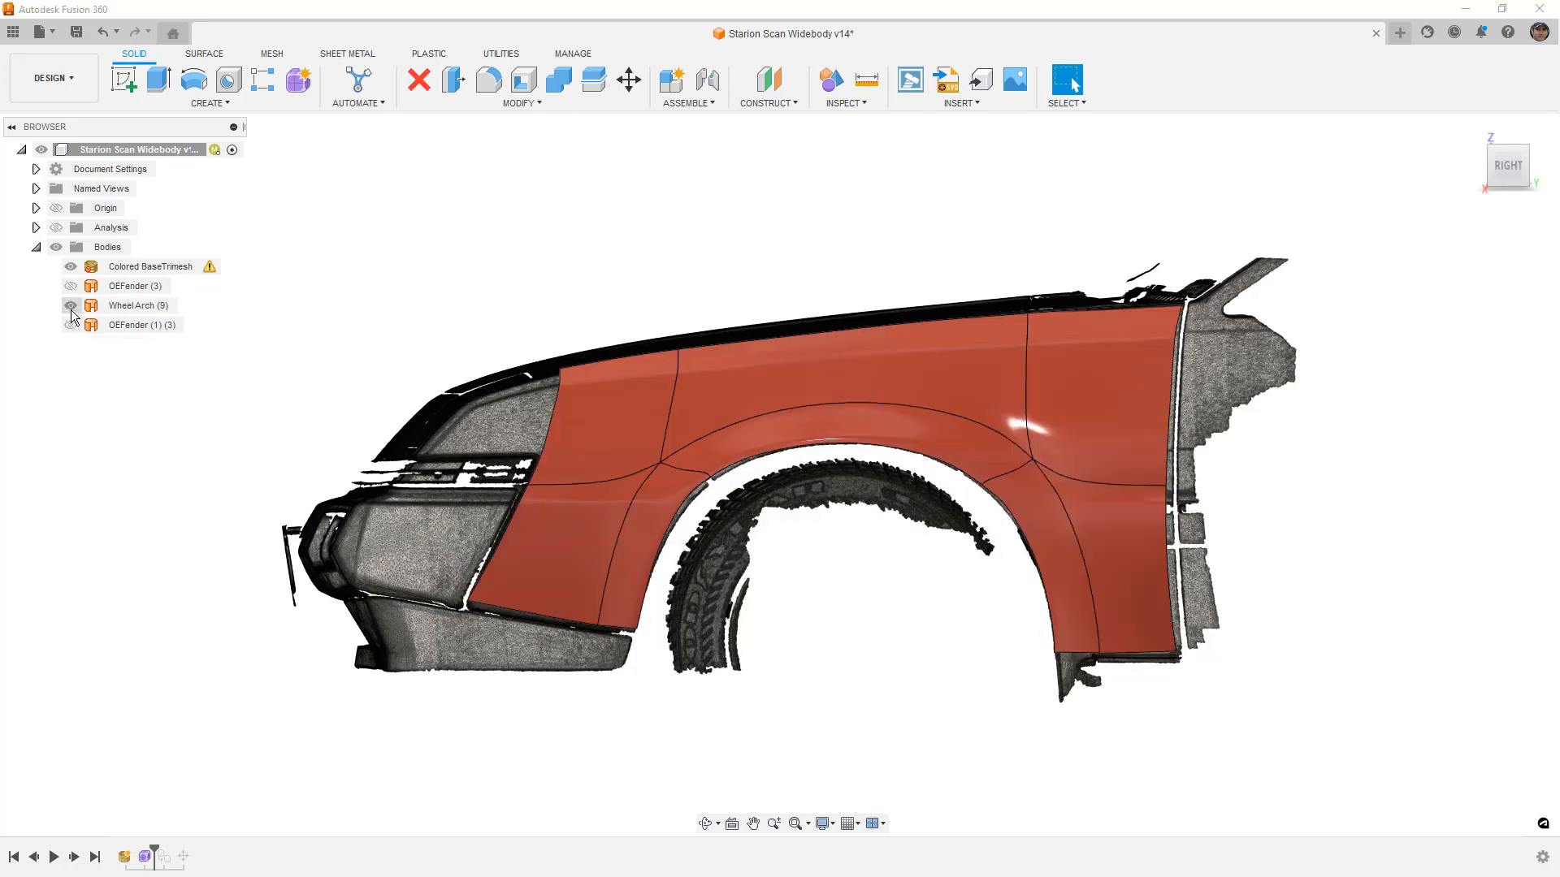
pyautogui.hotkey('ctrl', 'z')
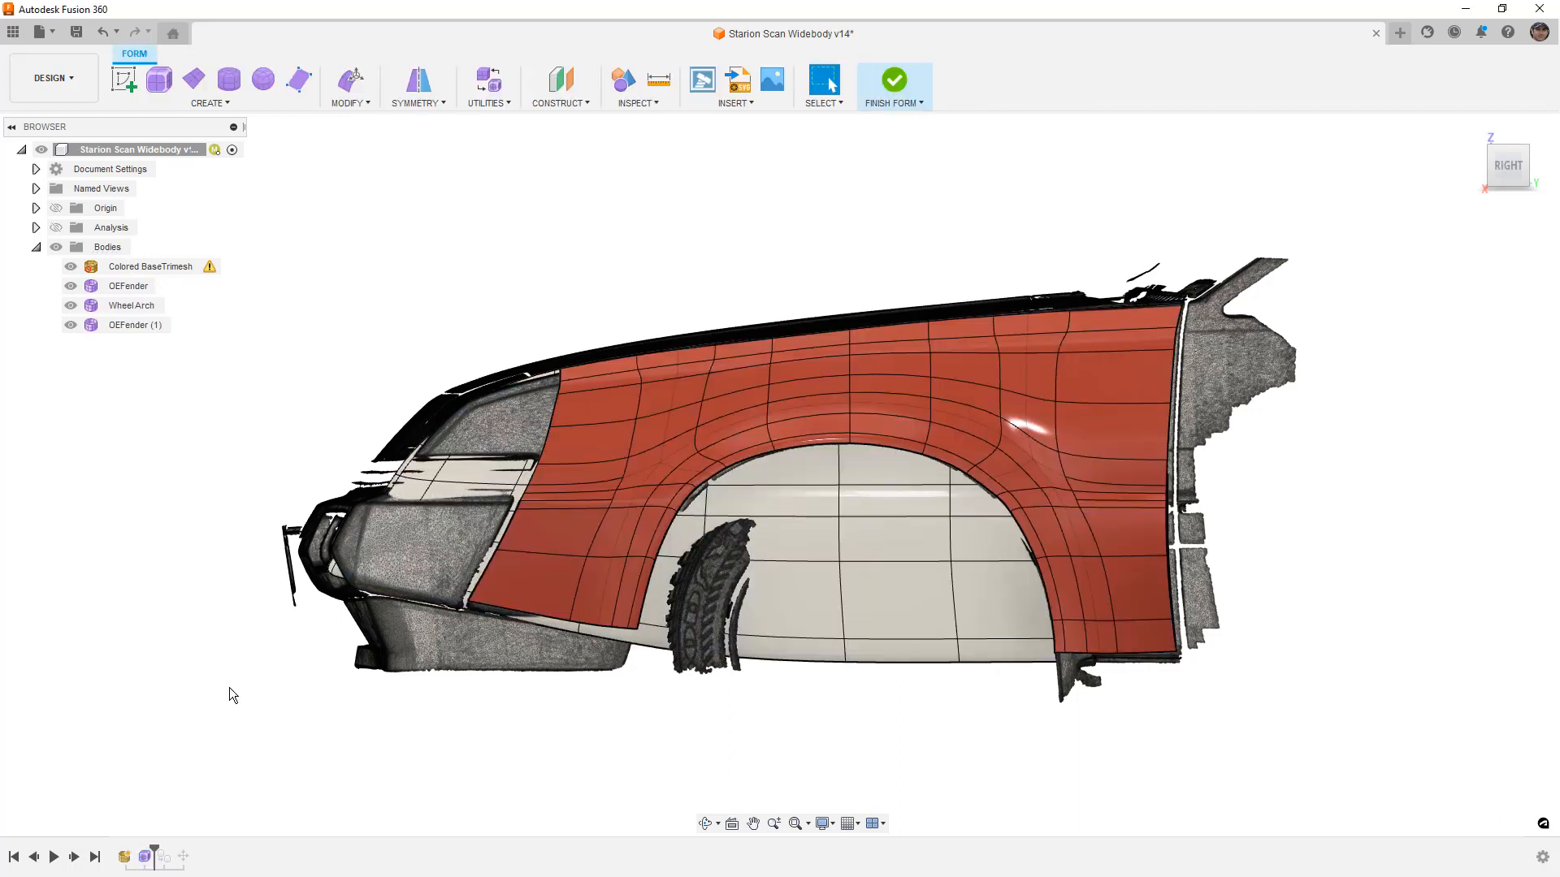
# Hide the OEFender, WheelArch and OEFender (1) form bodies and the Colored BaseTrimesh scan
pyautogui.click(70, 286)
pyautogui.click(70, 306)
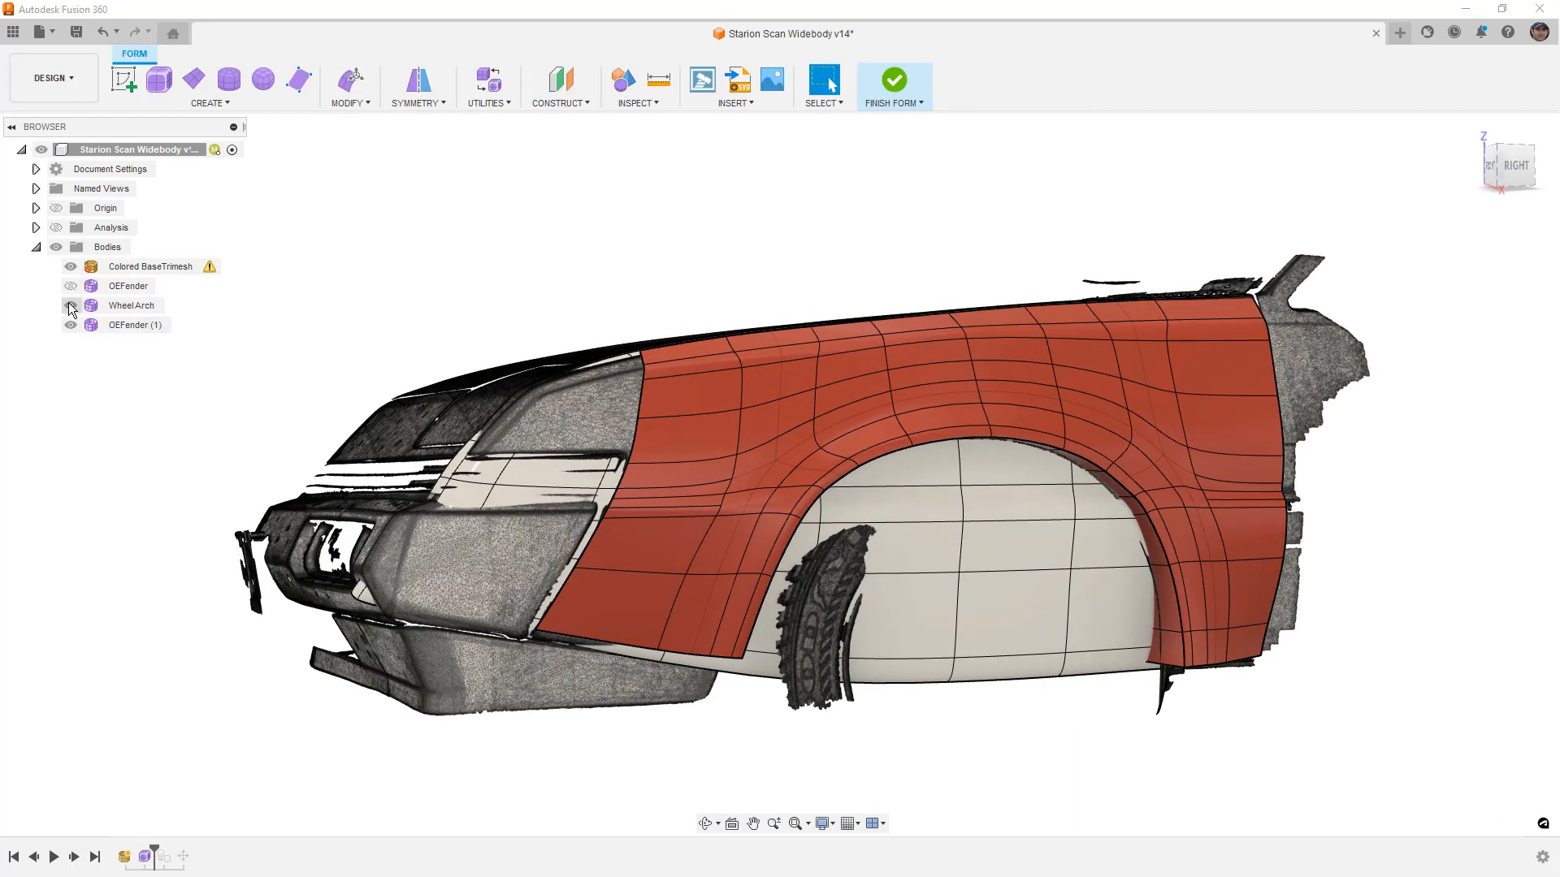
pyautogui.click(71, 325)
pyautogui.keyDown('shift'); pyautogui.moveTo(339, 359); pyautogui.dragTo(348, 349, button='middle'); pyautogui.keyUp('shift')
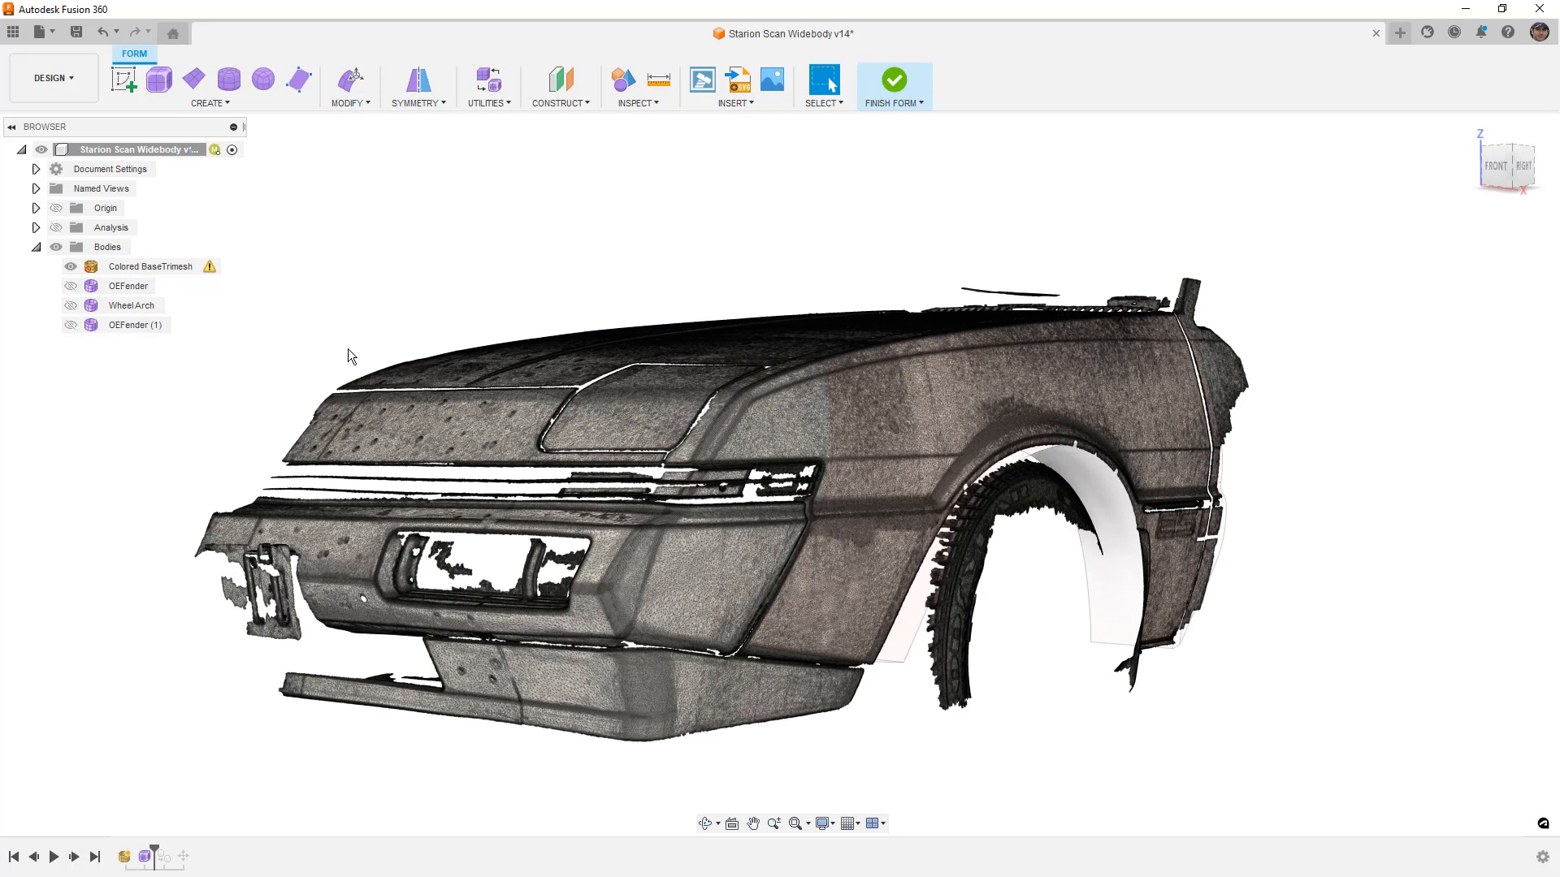
pyautogui.click(71, 266)
pyautogui.moveTo(541, 324)
pyautogui.keyDown('shift'); pyautogui.mouseDown(button='middle')
pyautogui.moveTo(626, 323)
pyautogui.moveTo(519, 324)
pyautogui.moveTo(562, 307)
pyautogui.mouseUp(button='middle'); pyautogui.keyUp('shift')
# Finish the form, hide the WheelArch surface body, and reopen the form feature for editing
pyautogui.click(905, 91)
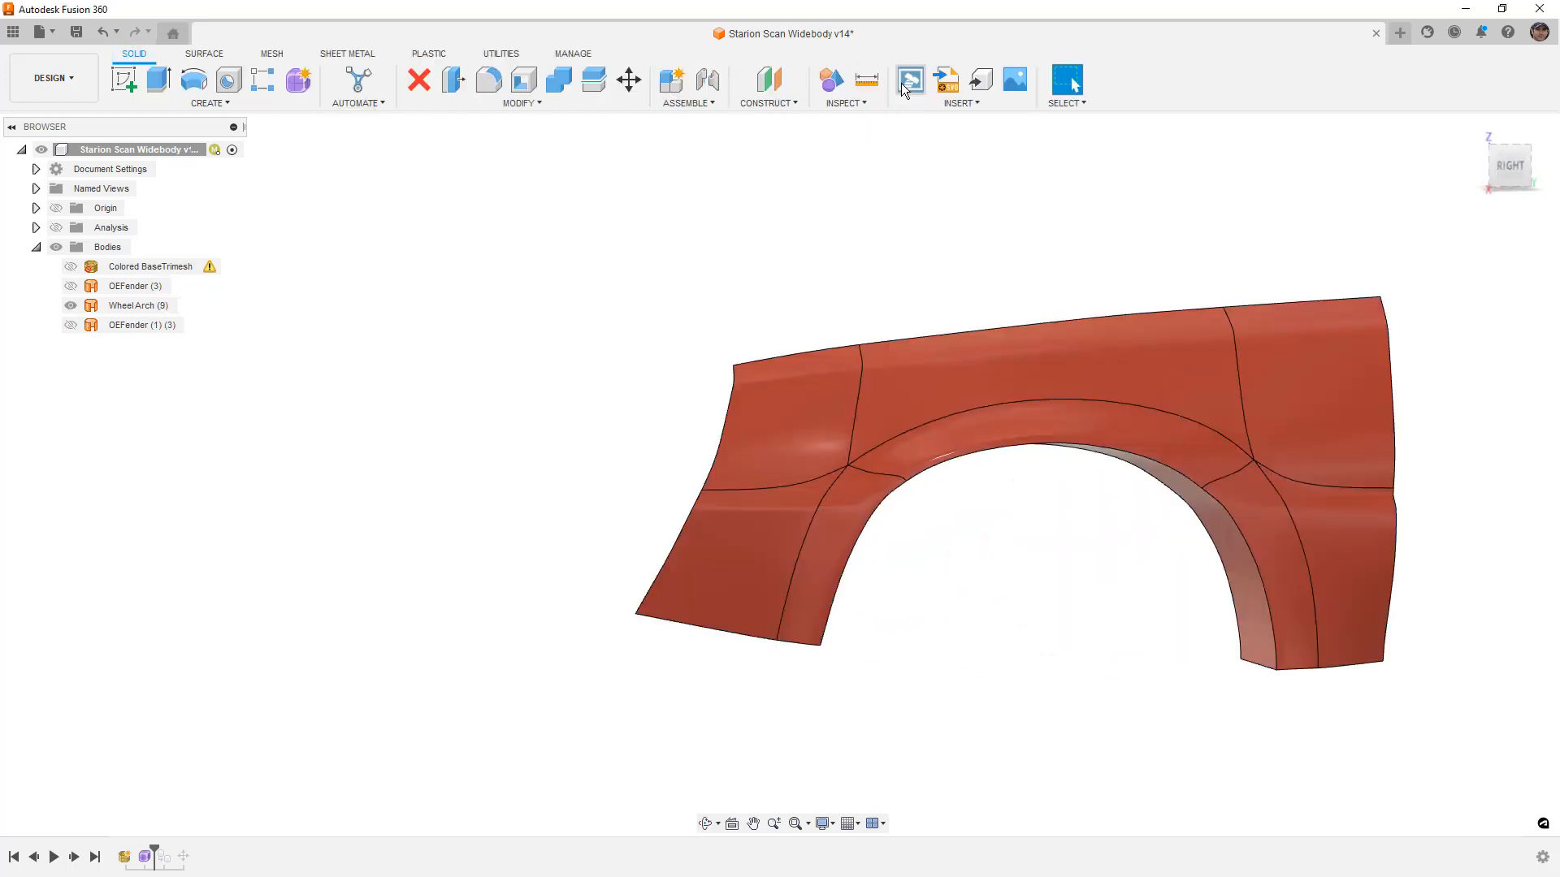
pyautogui.click(70, 306)
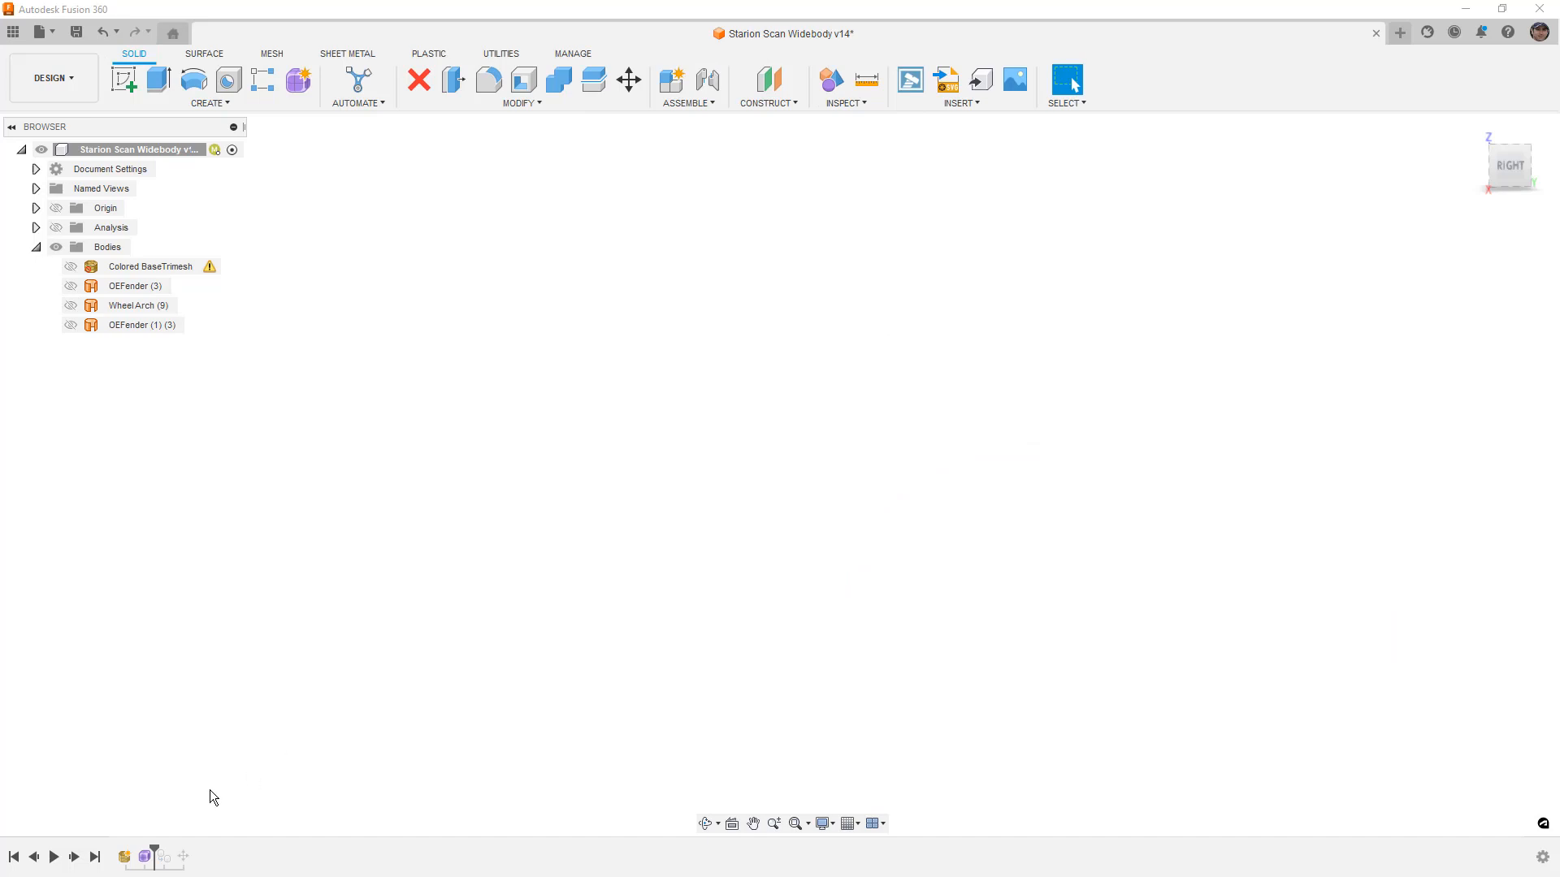
pyautogui.doubleClick(149, 858)
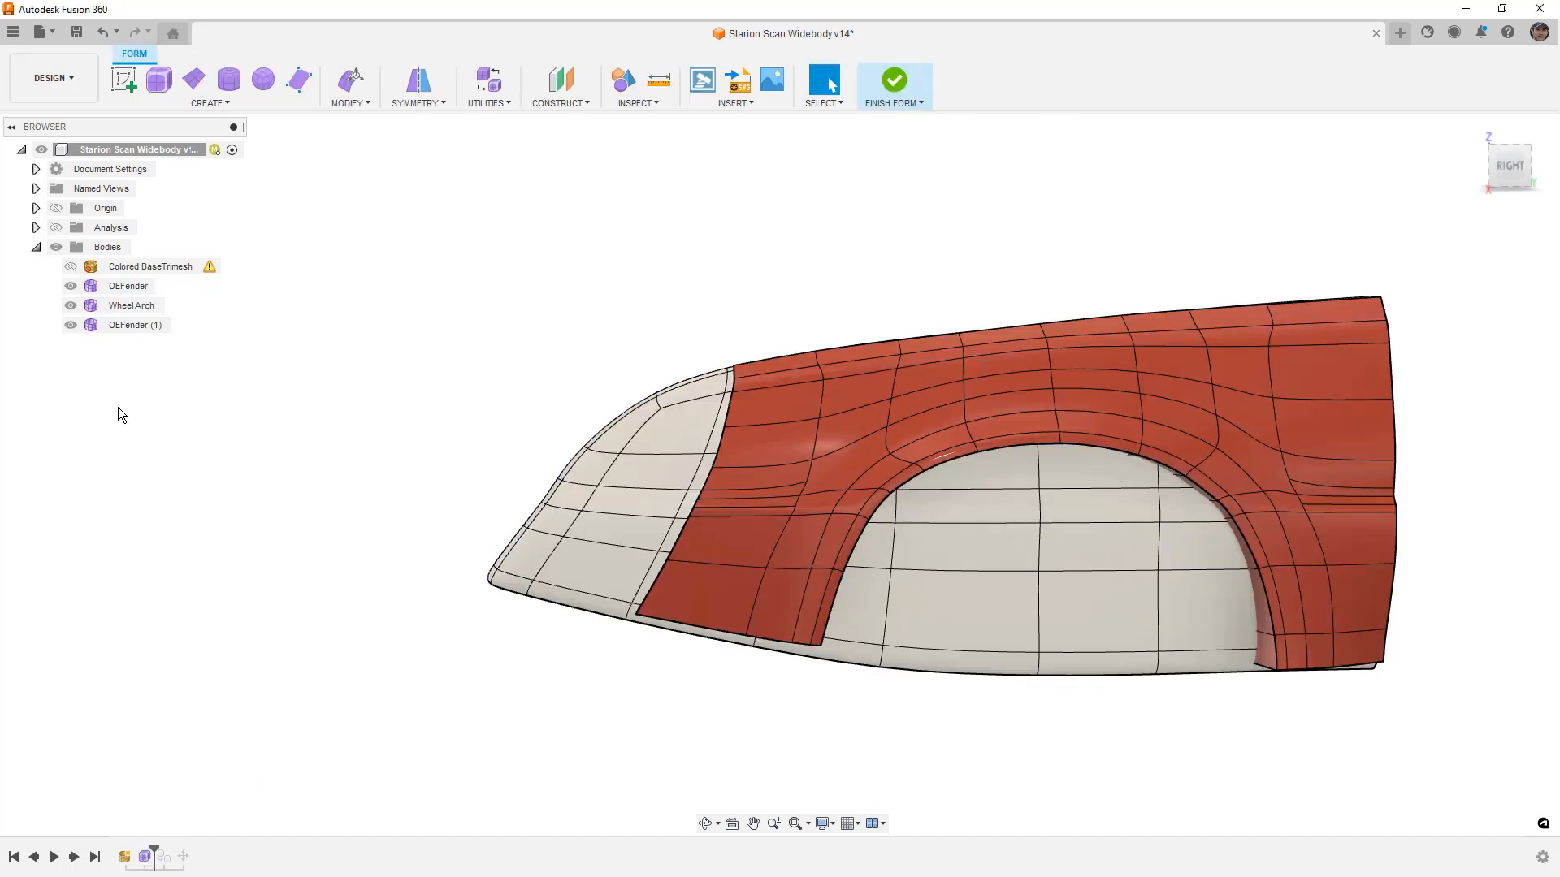
# Hide the OEFender and OEFender (1) form bodies so that only the WheelArch body is displayed
pyautogui.keyDown('shift'); pyautogui.moveTo(333, 372); pyautogui.dragTo(438, 374, button='middle'); pyautogui.keyUp('shift')
pyautogui.click(72, 290)
pyautogui.click(71, 325)
pyautogui.keyDown('shift'); pyautogui.moveTo(382, 307); pyautogui.dragTo(274, 302, button='middle'); pyautogui.keyUp('shift')
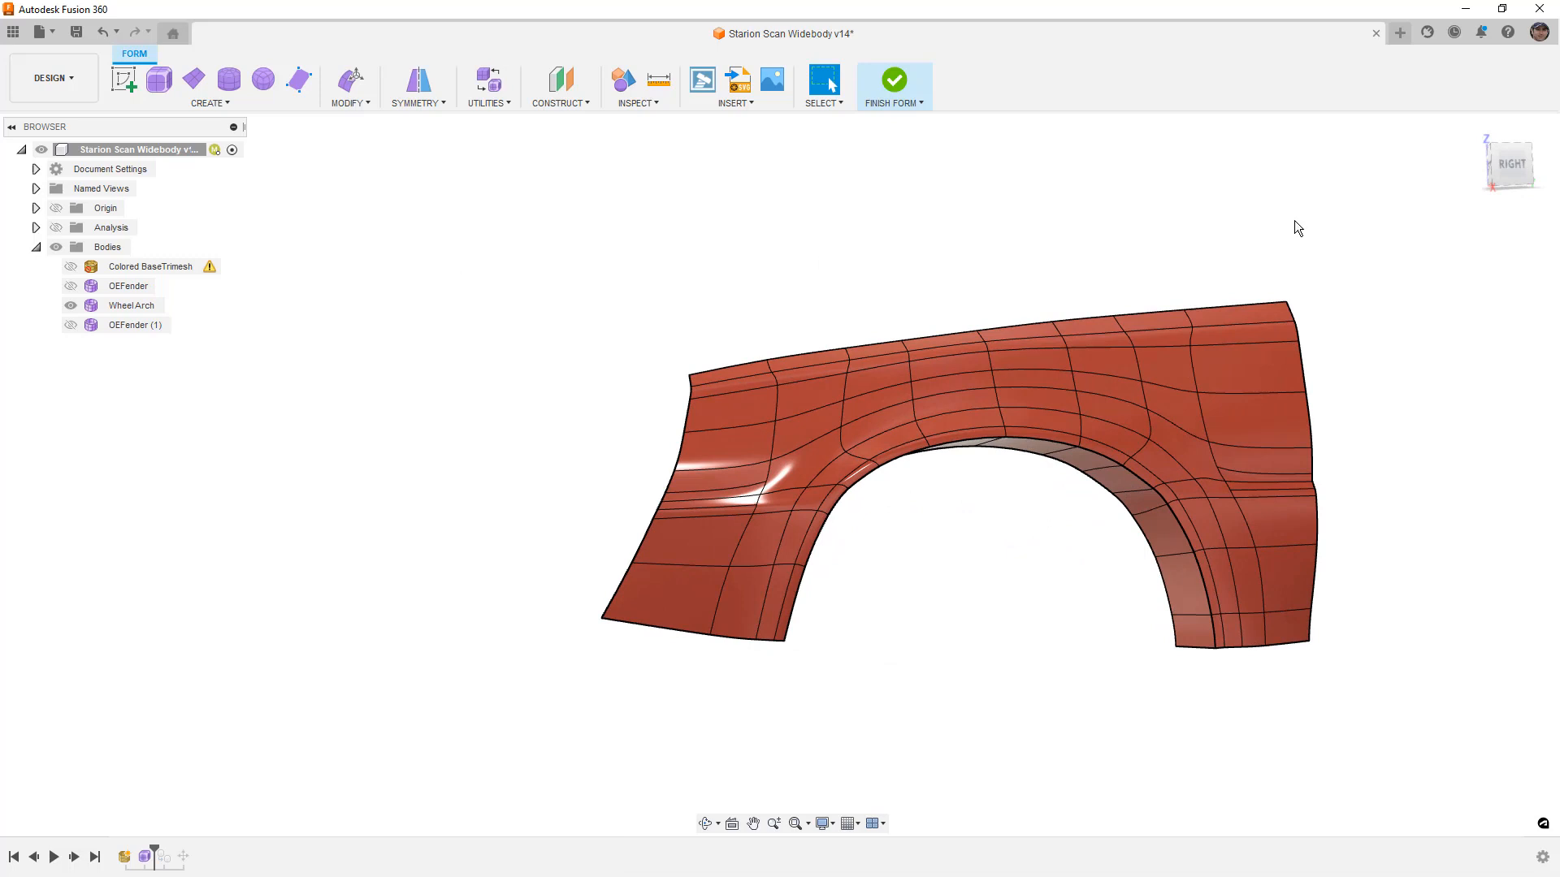
# Inspect the wheel arch topology in the right side view and show the Colored BaseTrimesh scan again
pyautogui.click(1511, 167)
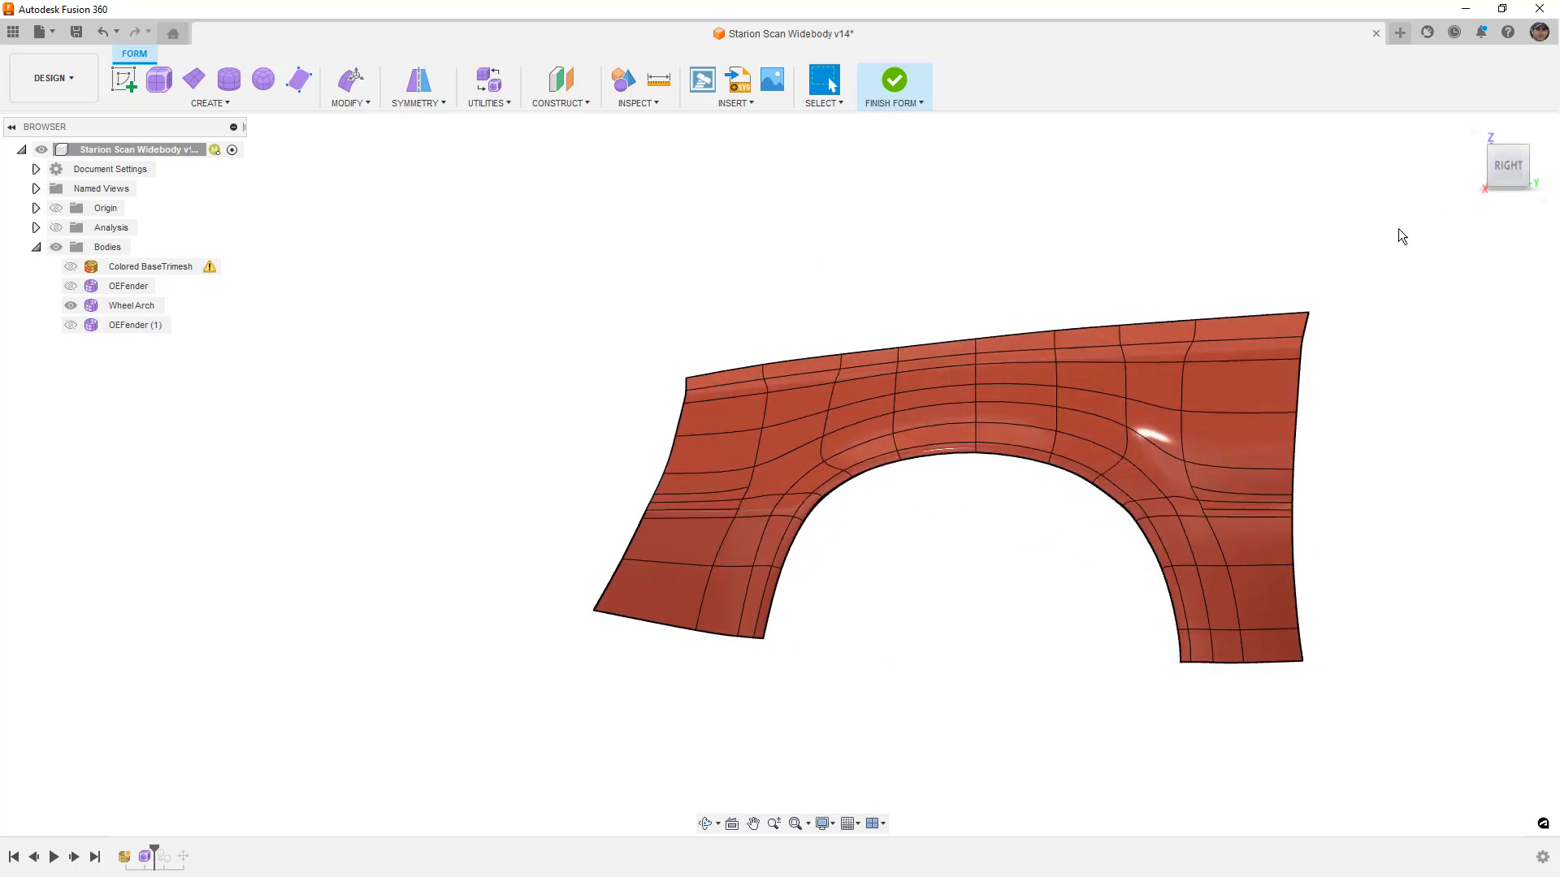
pyautogui.scroll(5, 1144, 453)
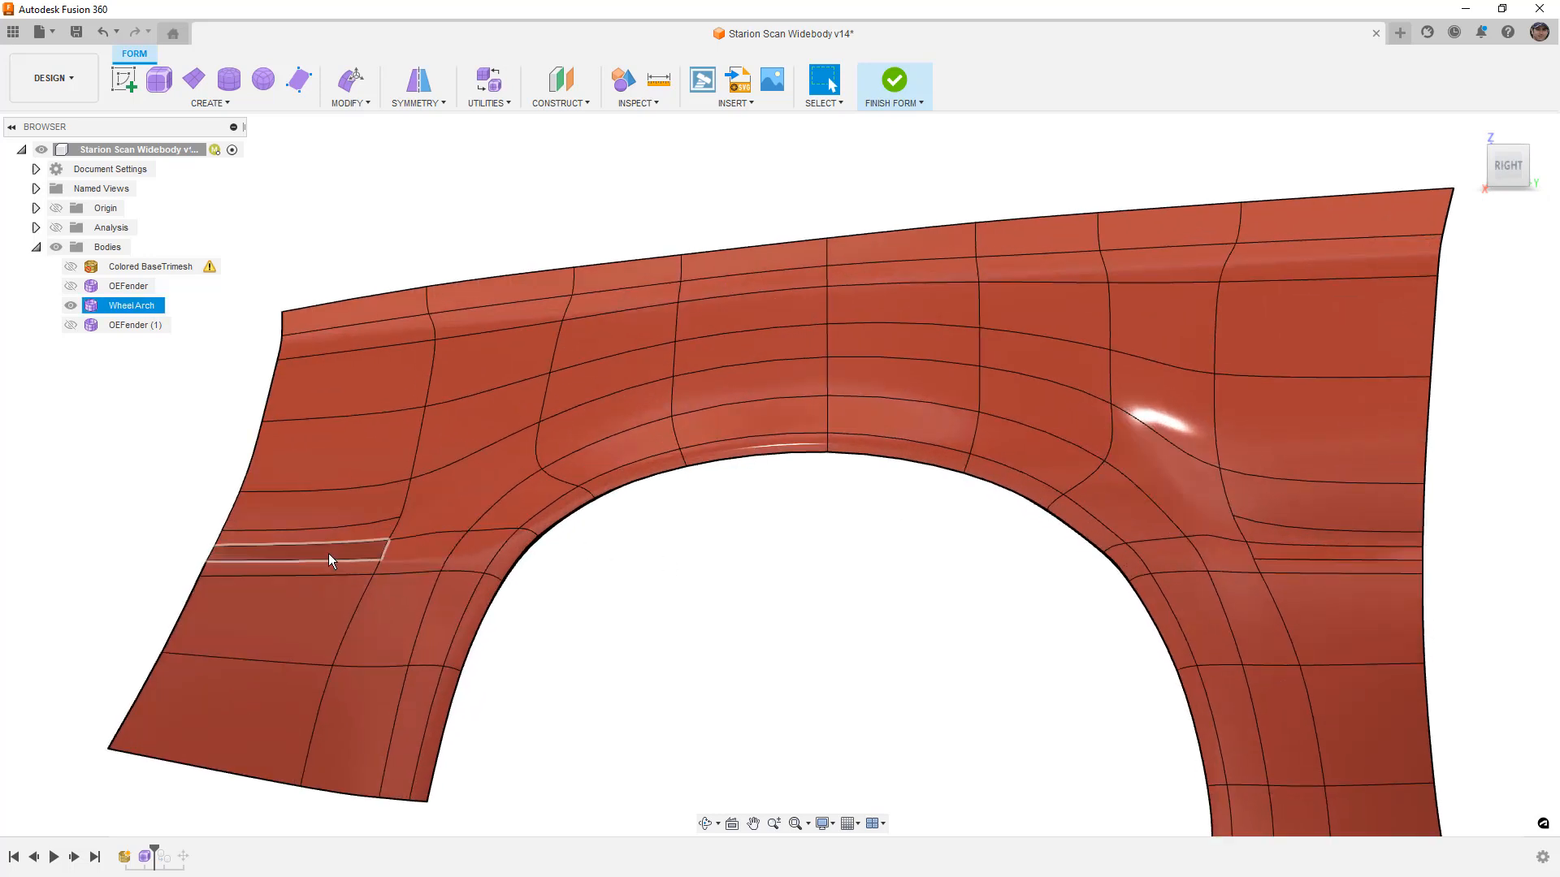
pyautogui.click(793, 481)
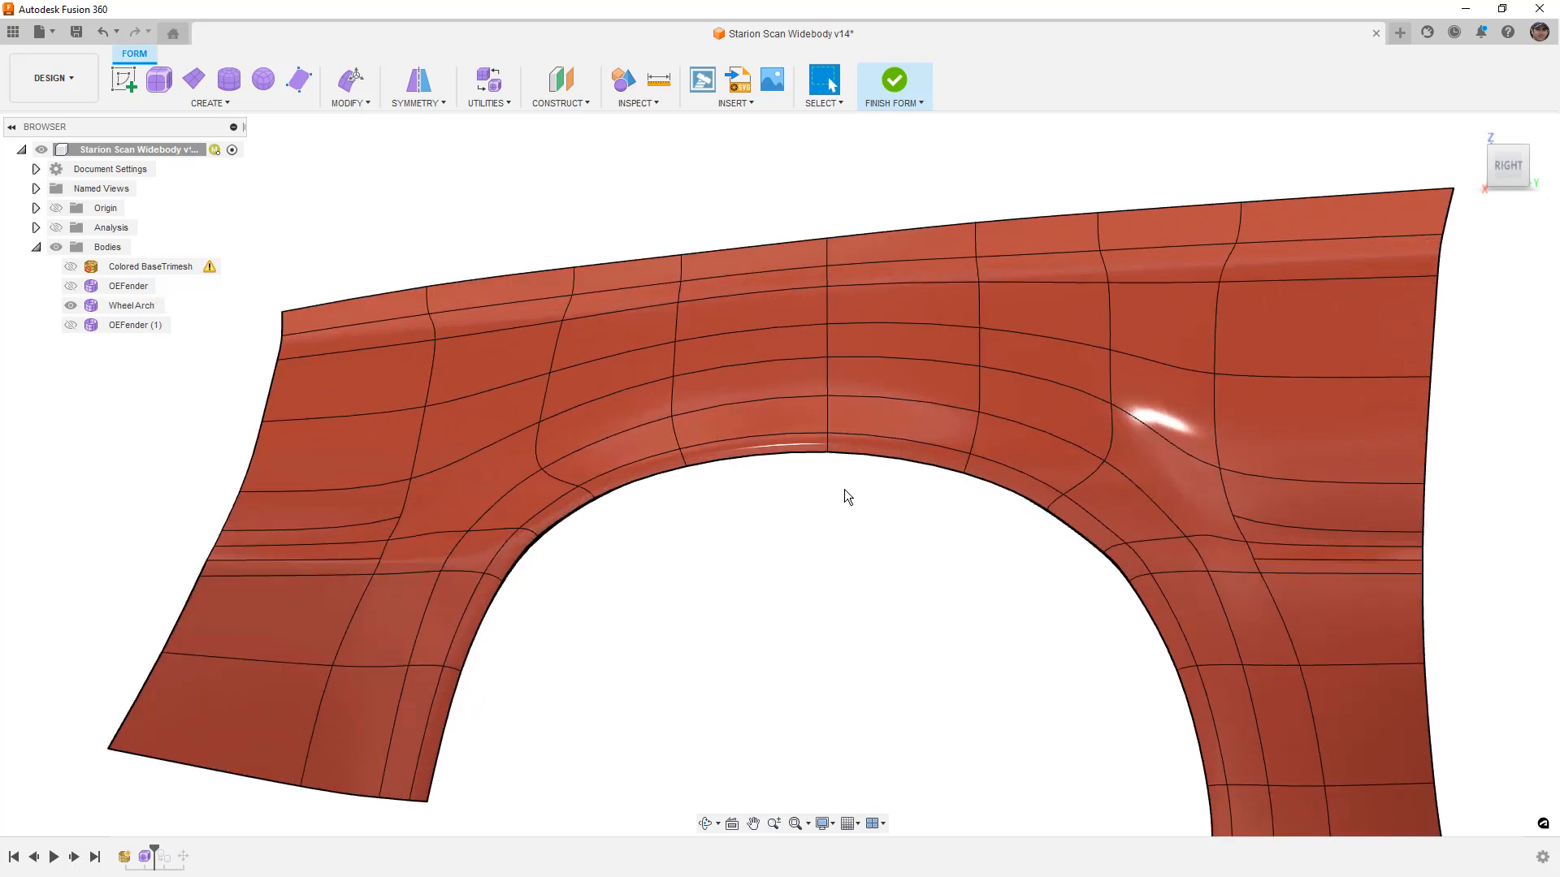
pyautogui.scroll(-3, 845, 490)
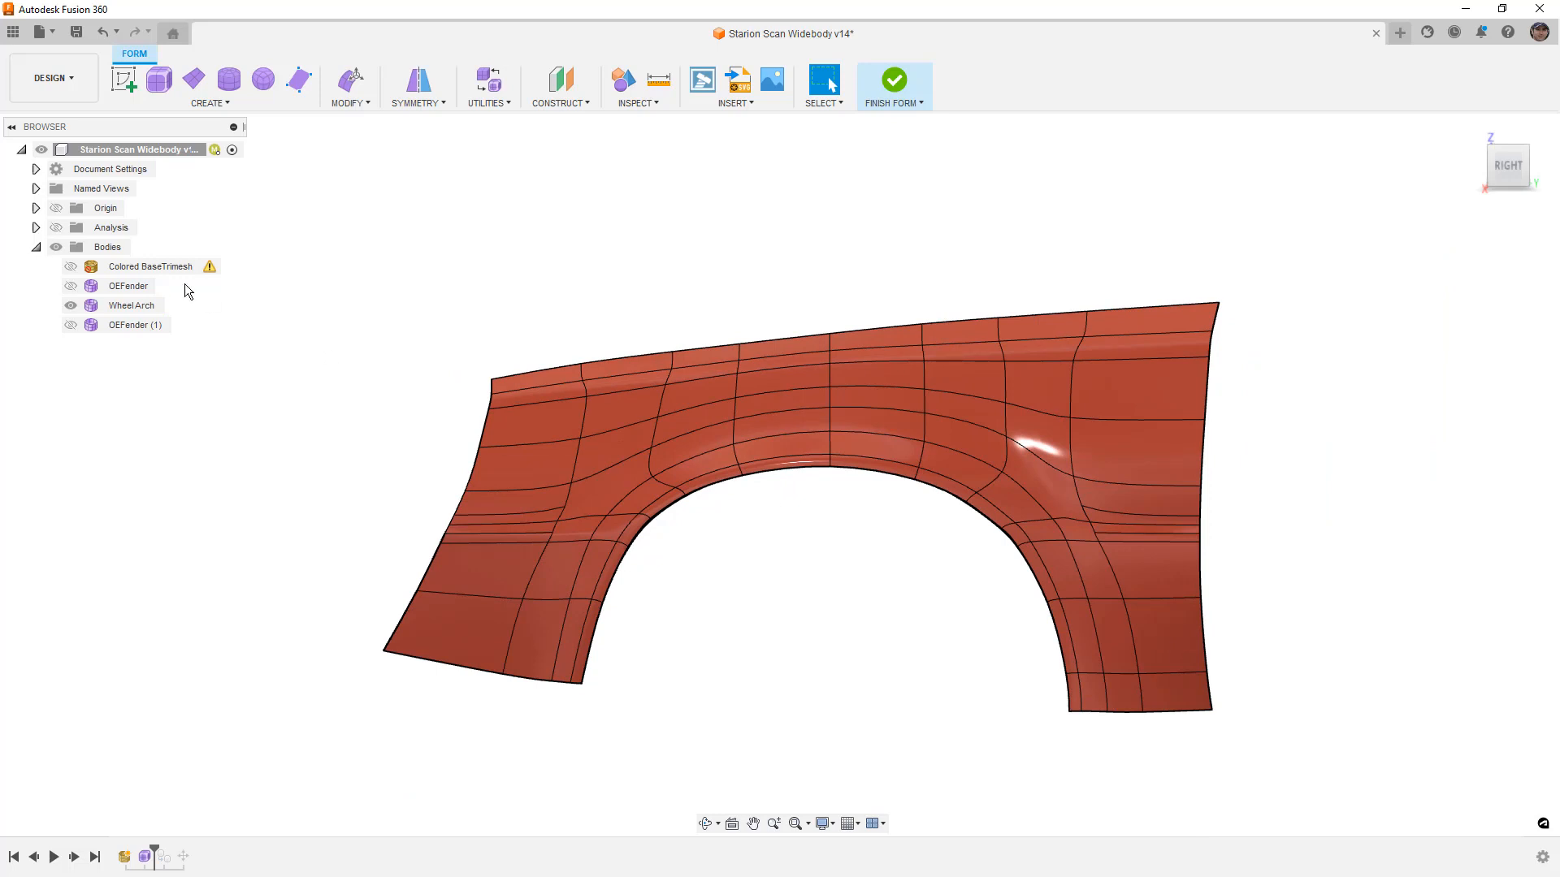
pyautogui.click(71, 266)
pyautogui.click(679, 486)
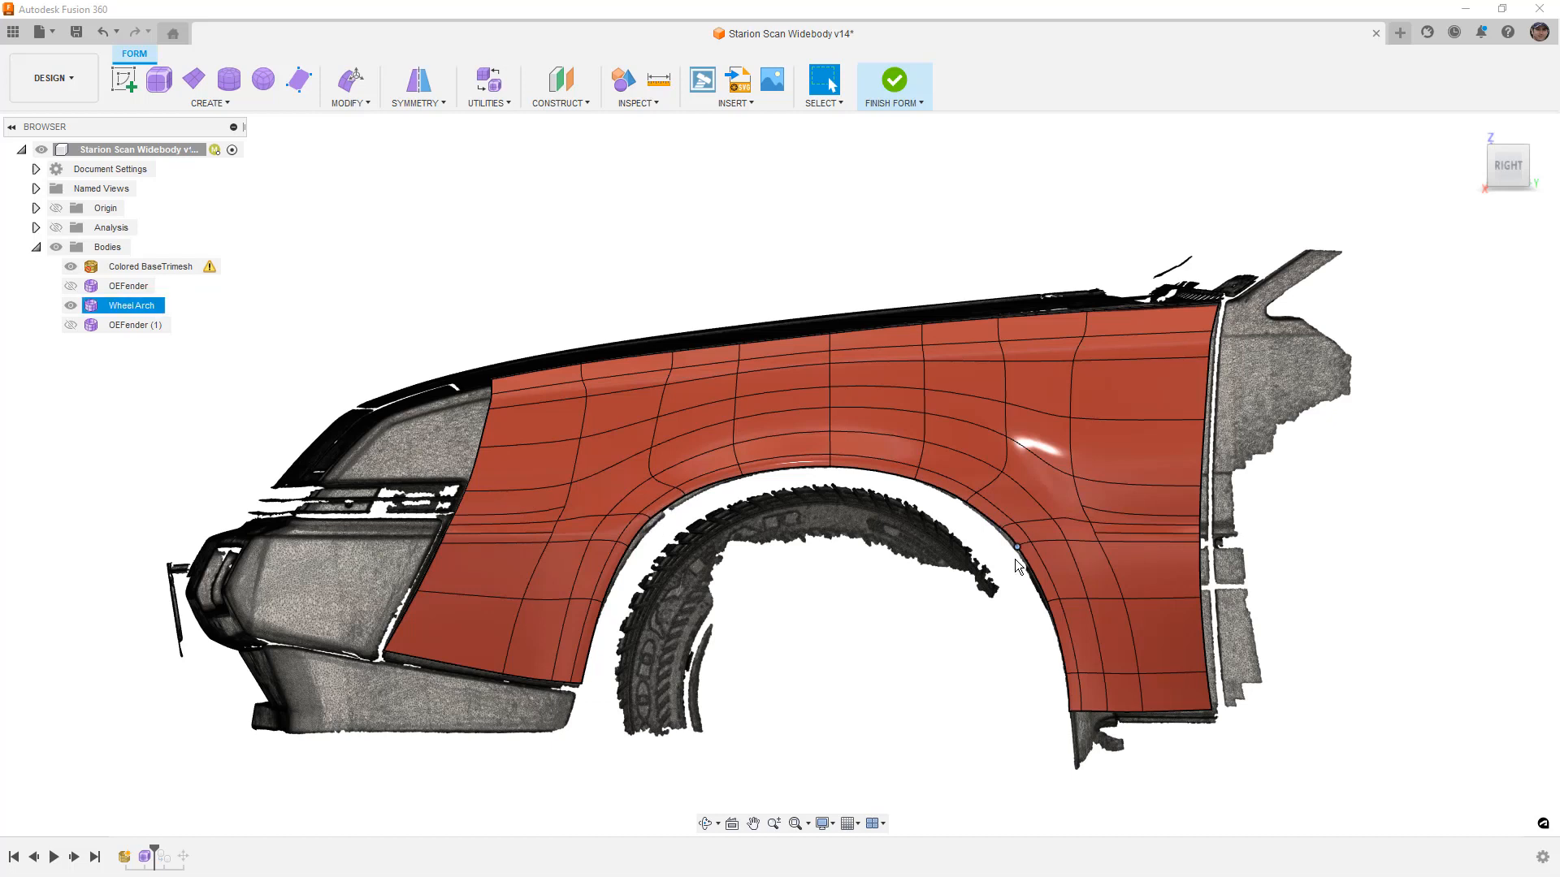
# Look through the available visual style options, keeping the current style
pyautogui.click(832, 824)
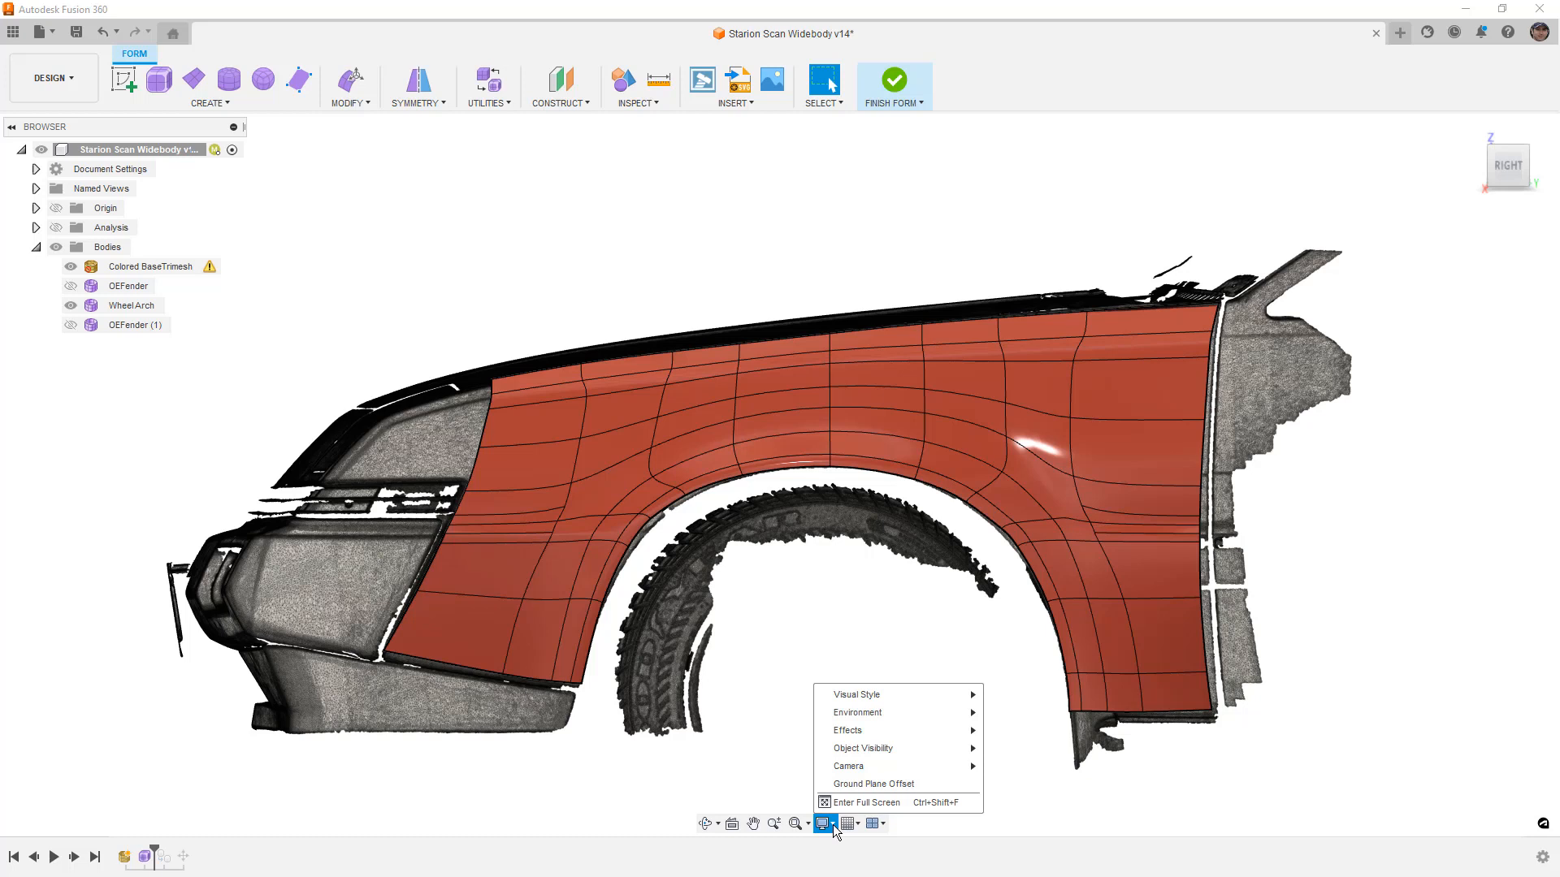
pyautogui.moveTo(914, 700)
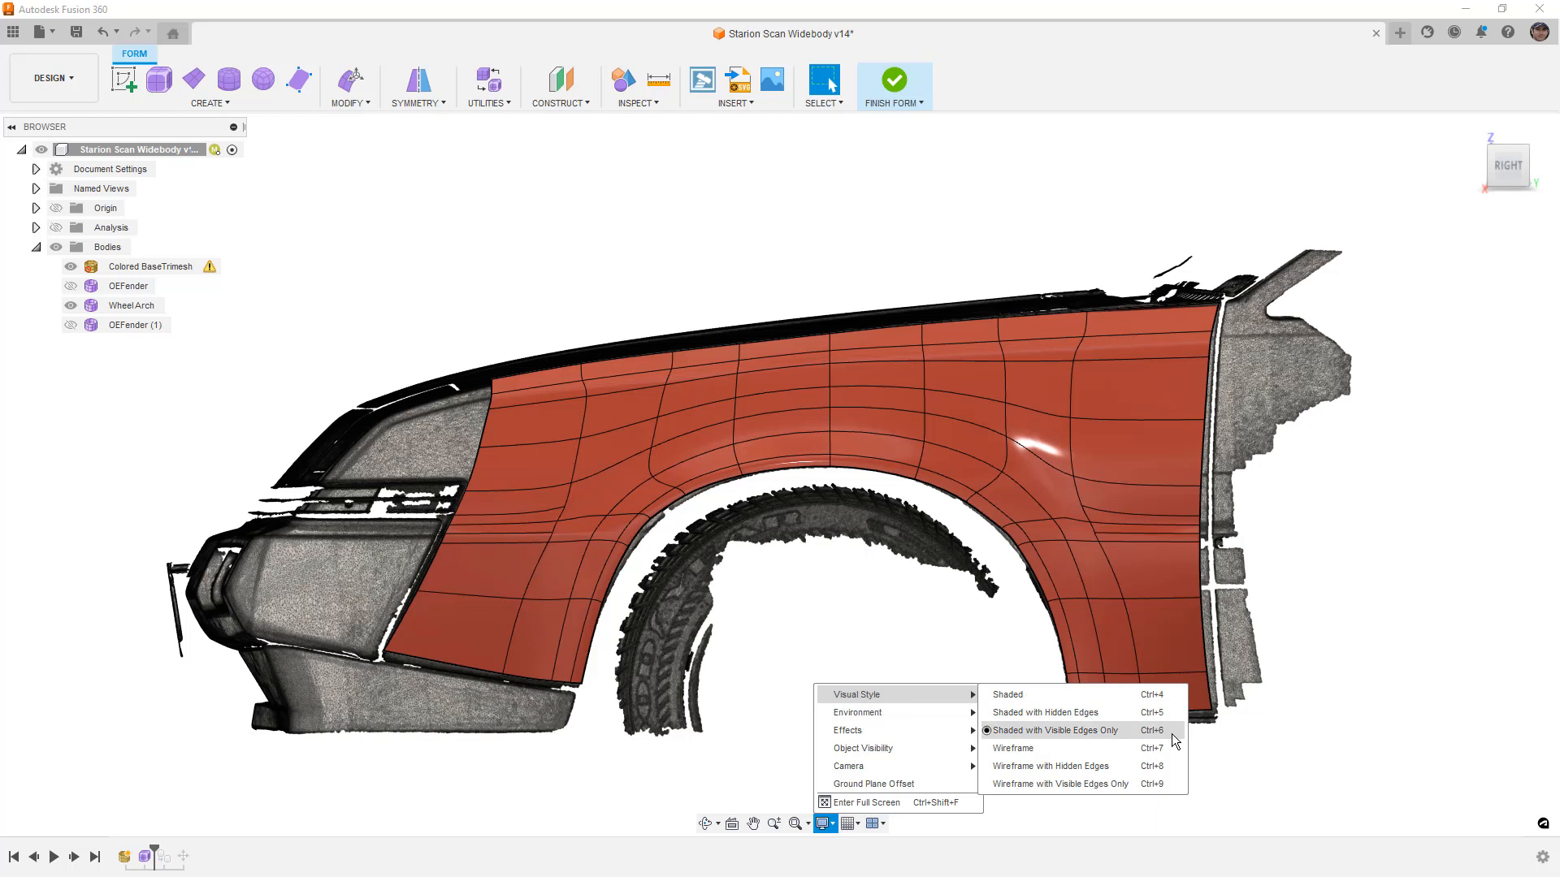
pyautogui.click(1336, 714)
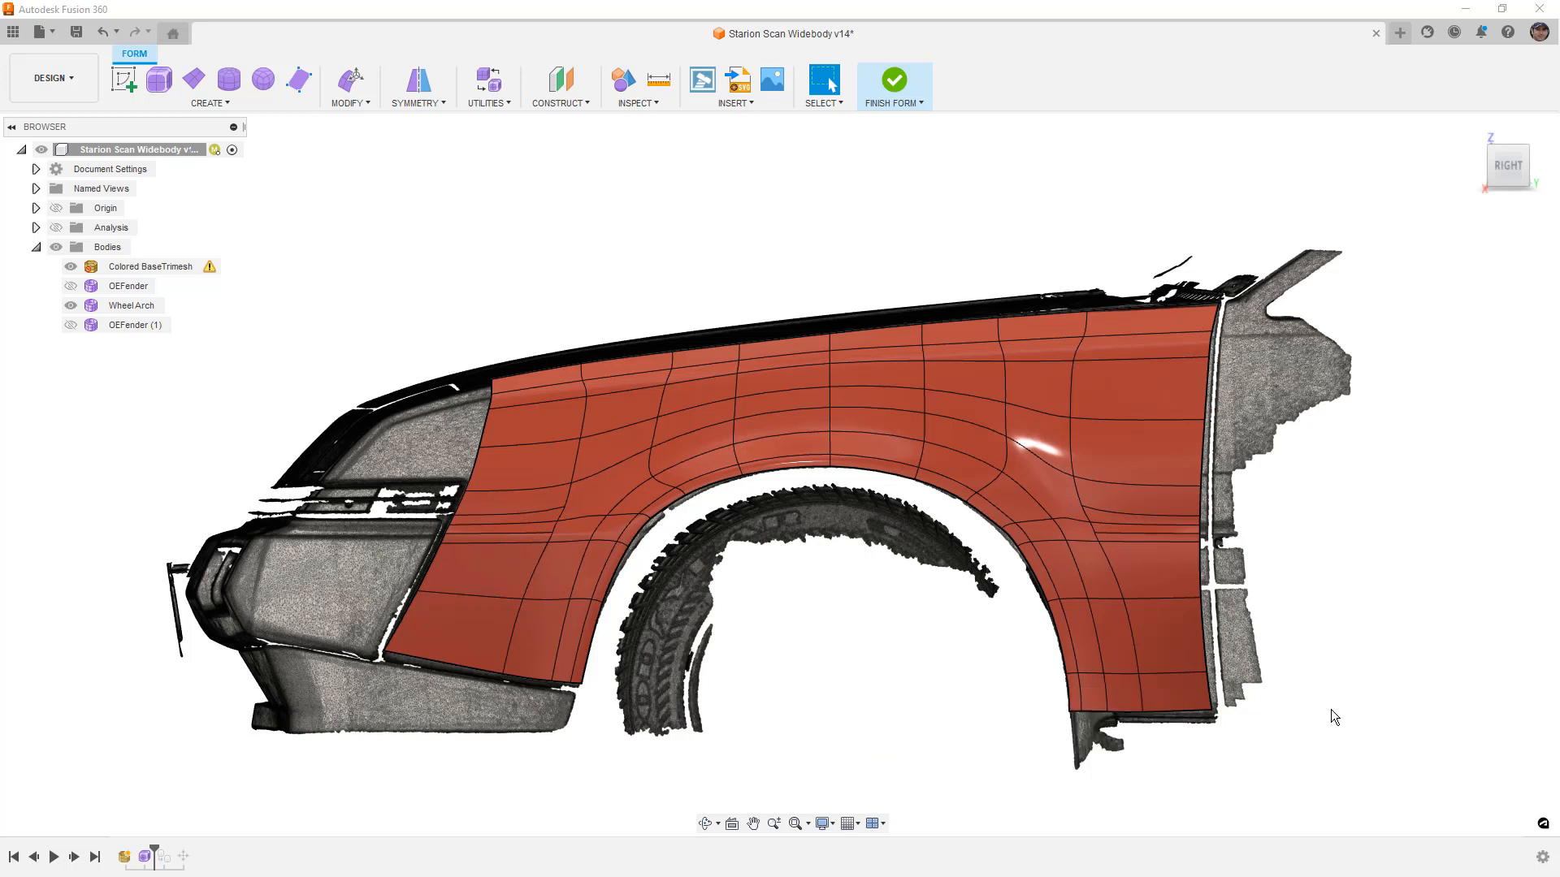
# Set the WheelArch T-spline body's display mode to box, previewing the smooth display for comparison
pyautogui.moveTo(867, 678)
pyautogui.keyDown('shift'); pyautogui.mouseDown(button='middle')
pyautogui.moveTo(924, 674)
pyautogui.moveTo(807, 661)
pyautogui.moveTo(930, 662)
pyautogui.moveTo(972, 689)
pyautogui.moveTo(954, 676)
pyautogui.mouseUp(button='middle'); pyautogui.keyUp('shift')
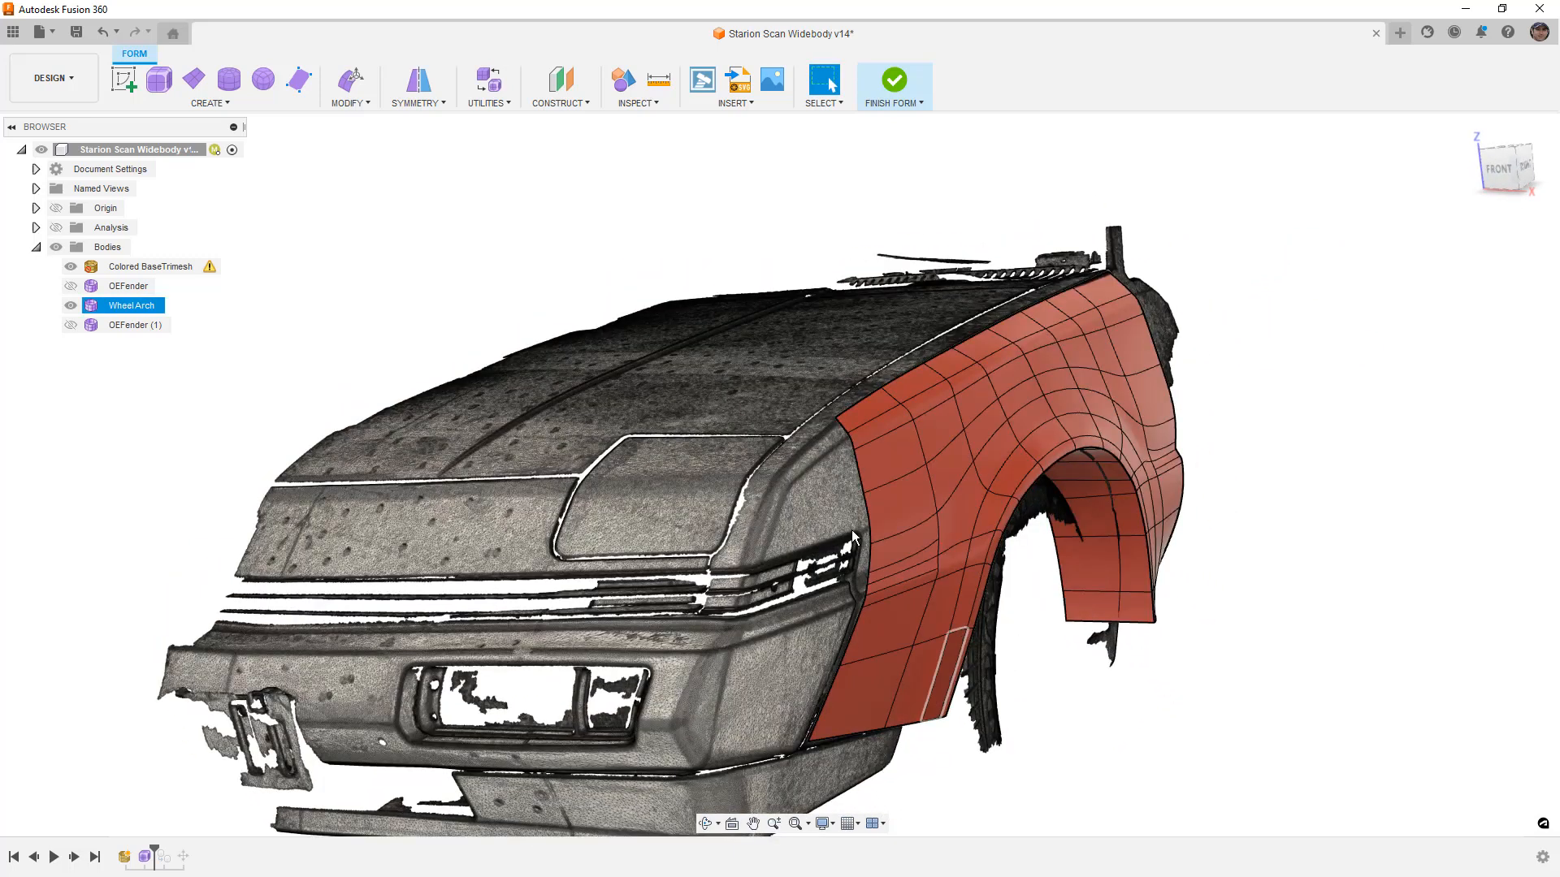
pyautogui.click(903, 519)
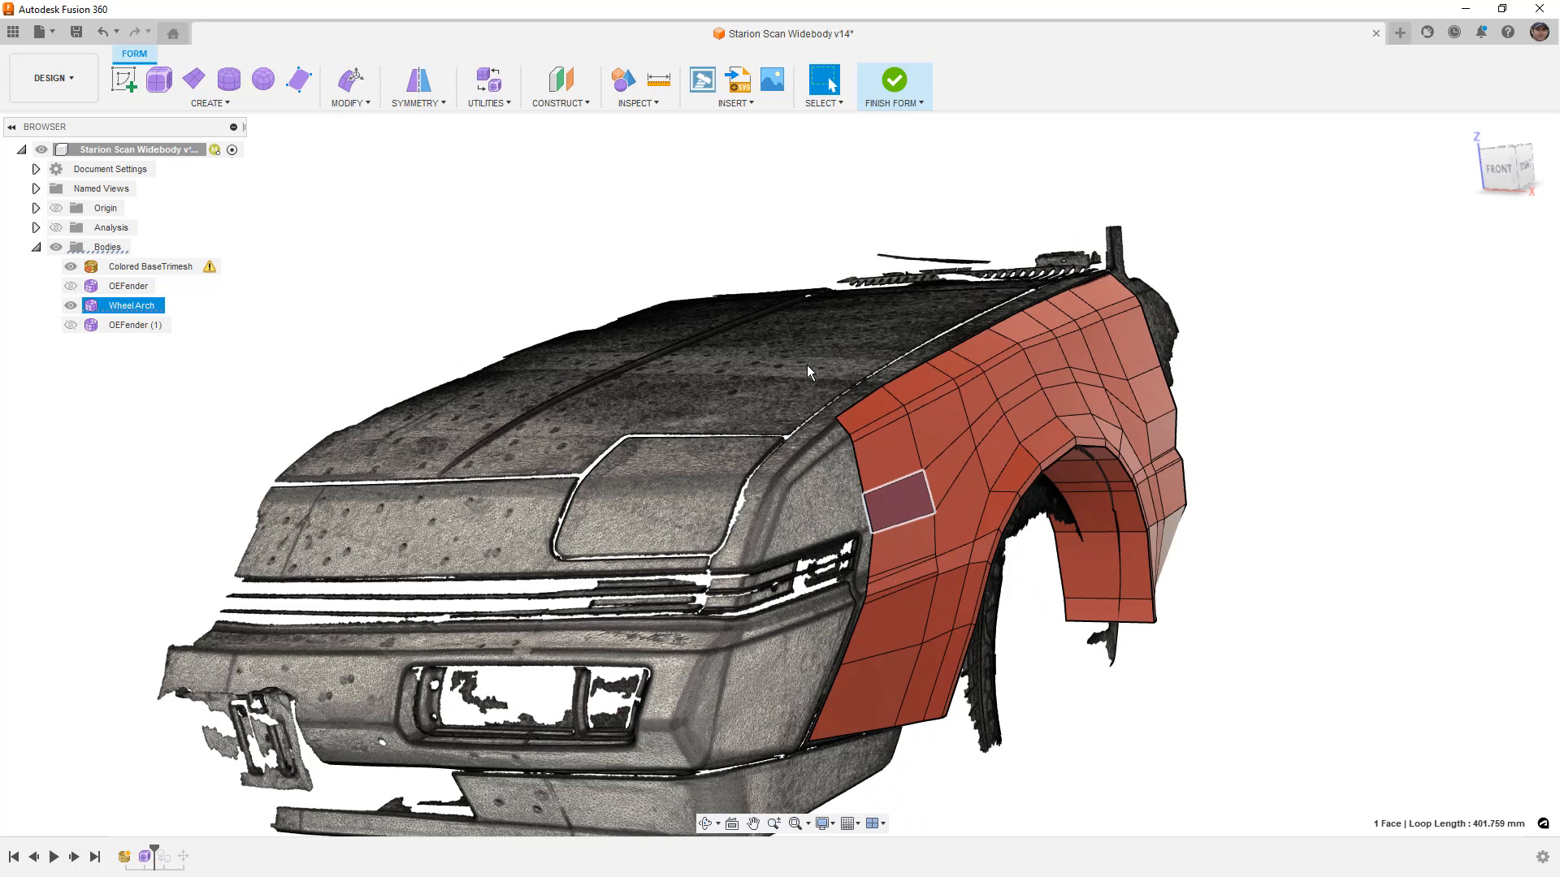
pyautogui.click(490, 103)
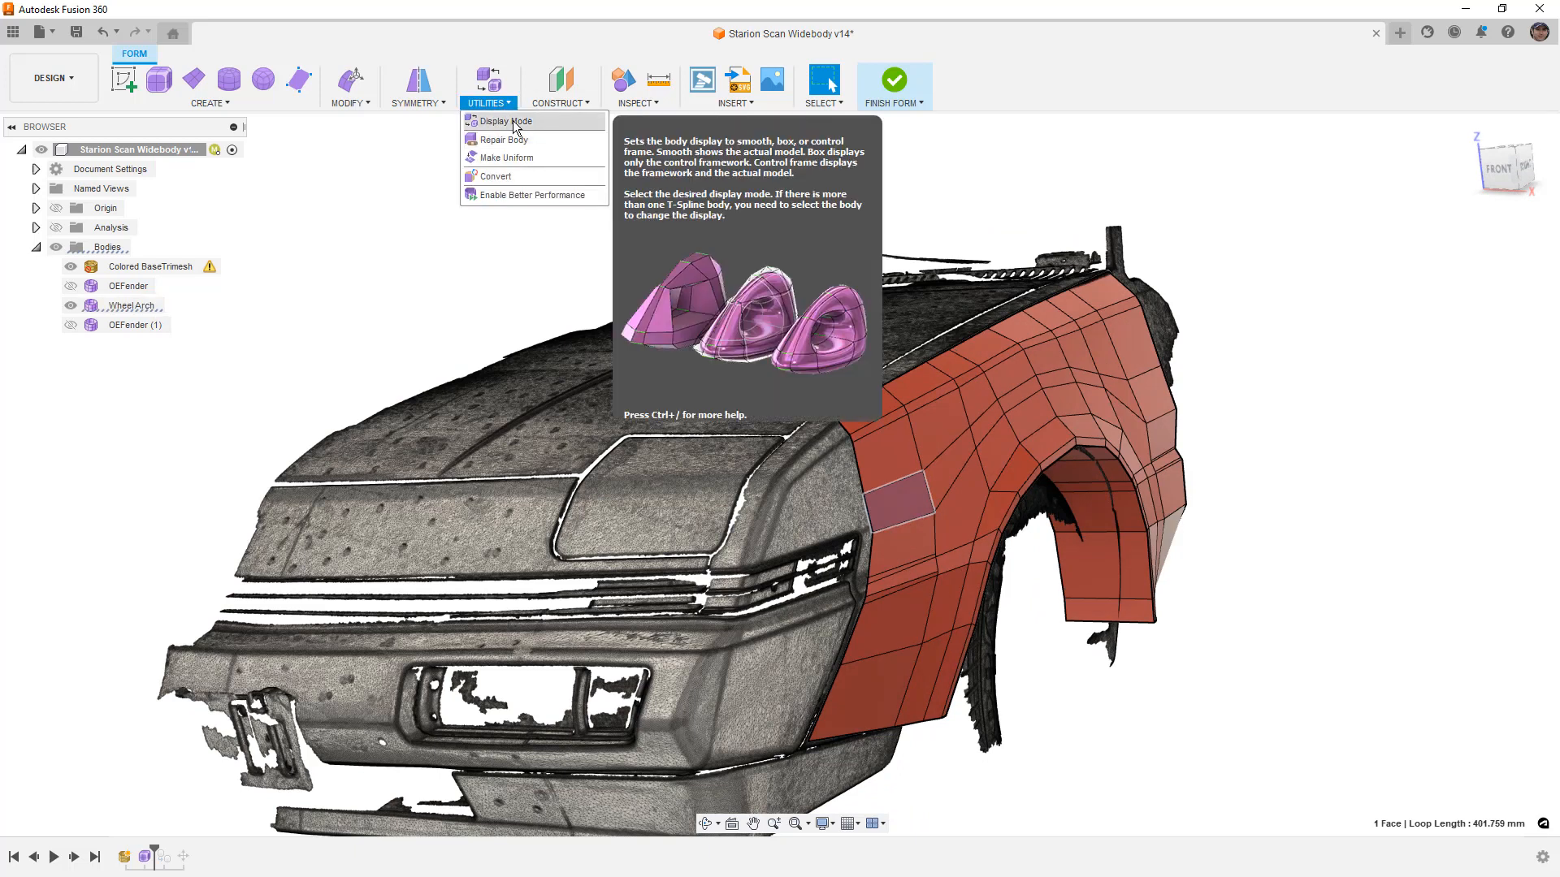
pyautogui.click(513, 121)
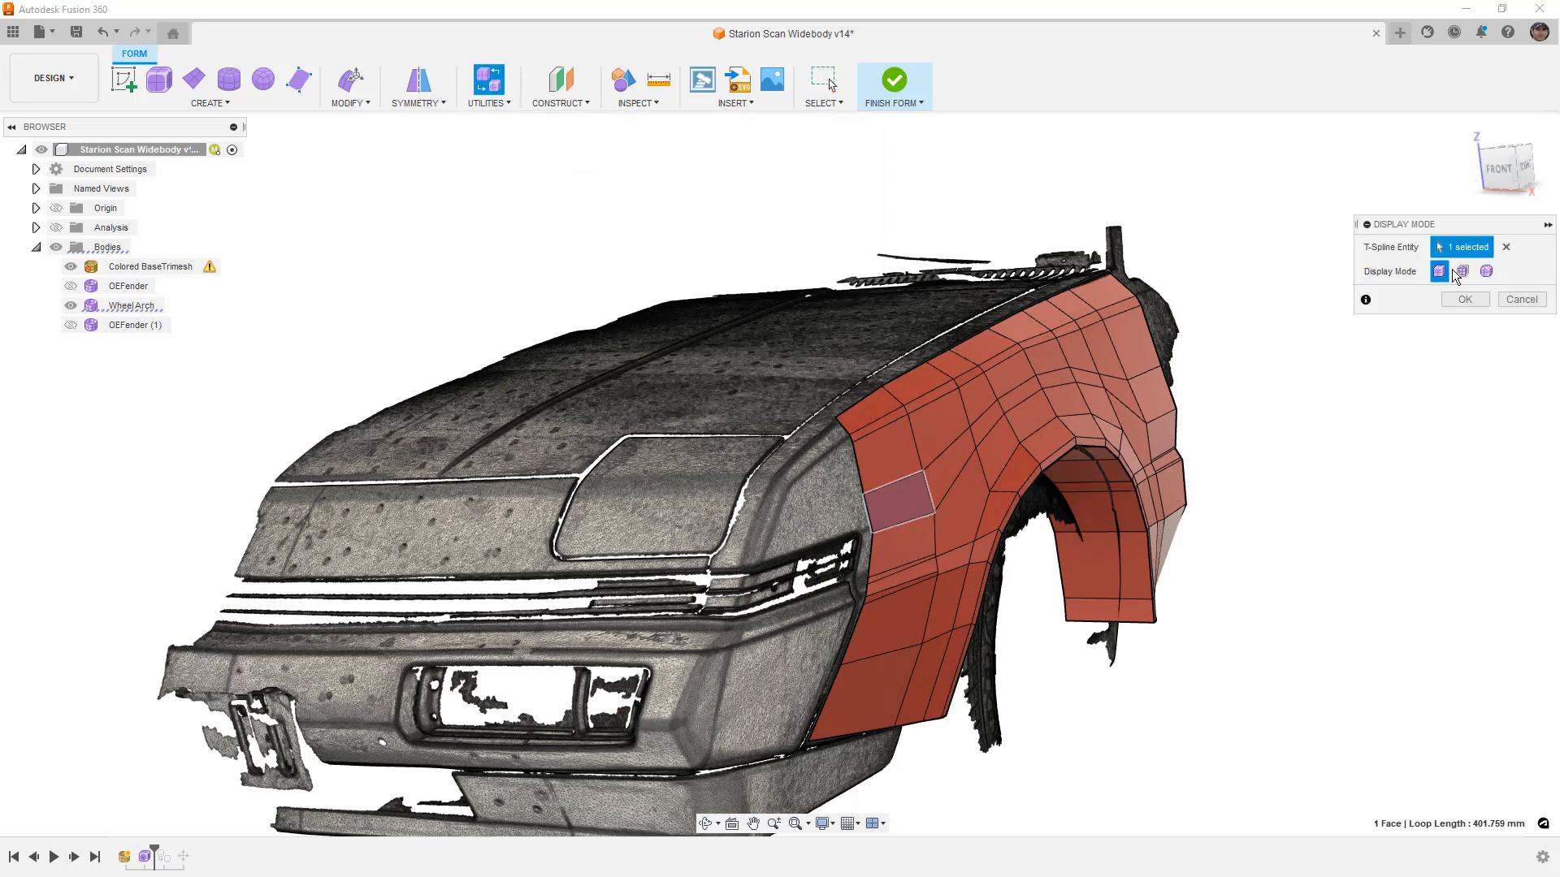
pyautogui.click(1485, 272)
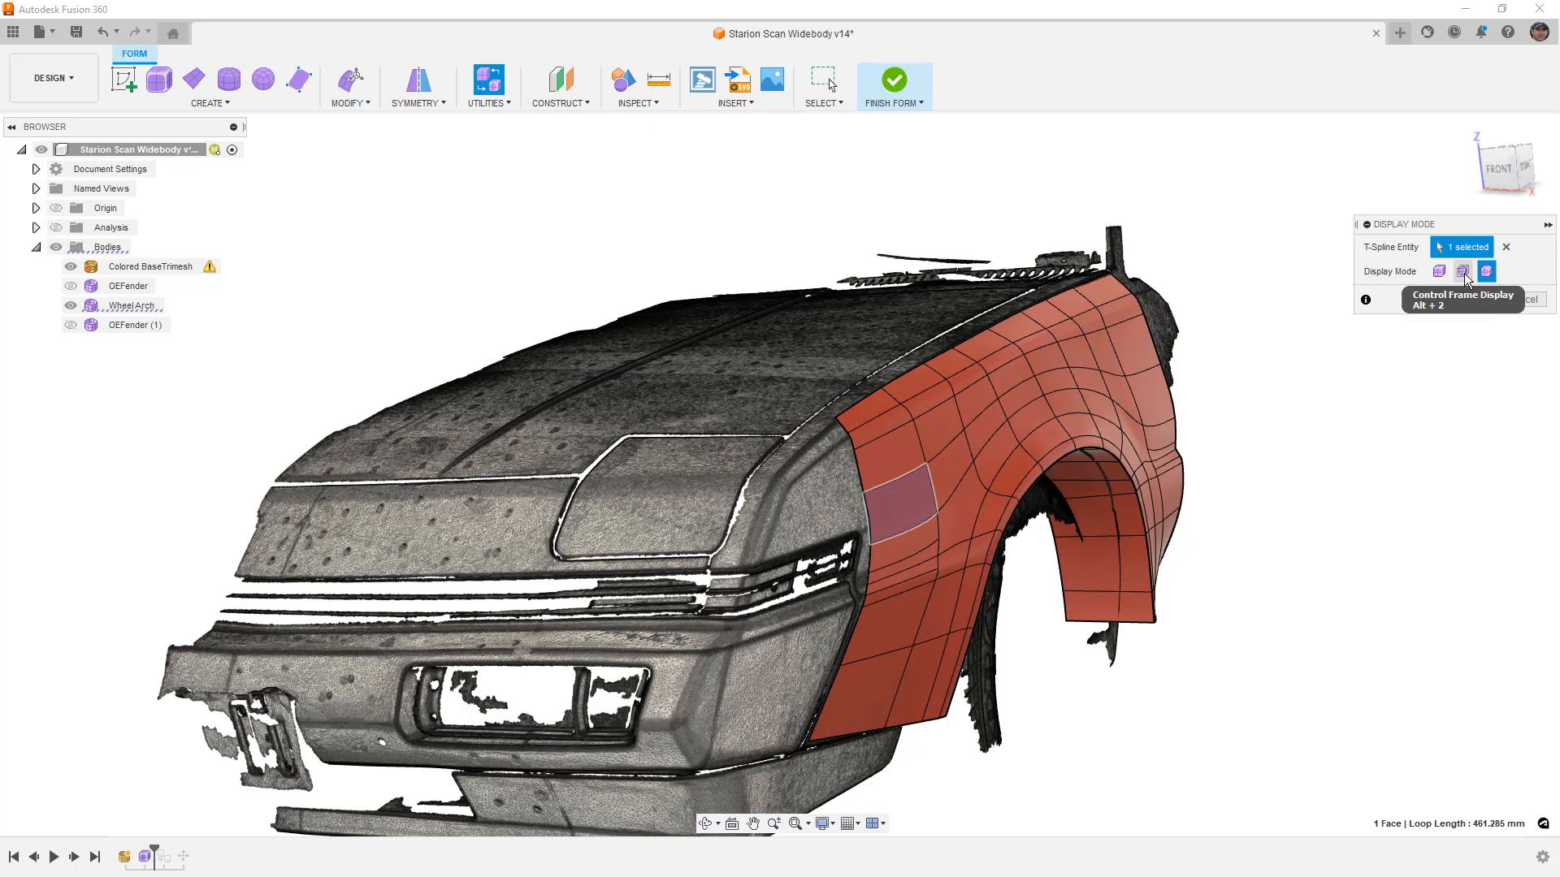
pyautogui.click(1440, 272)
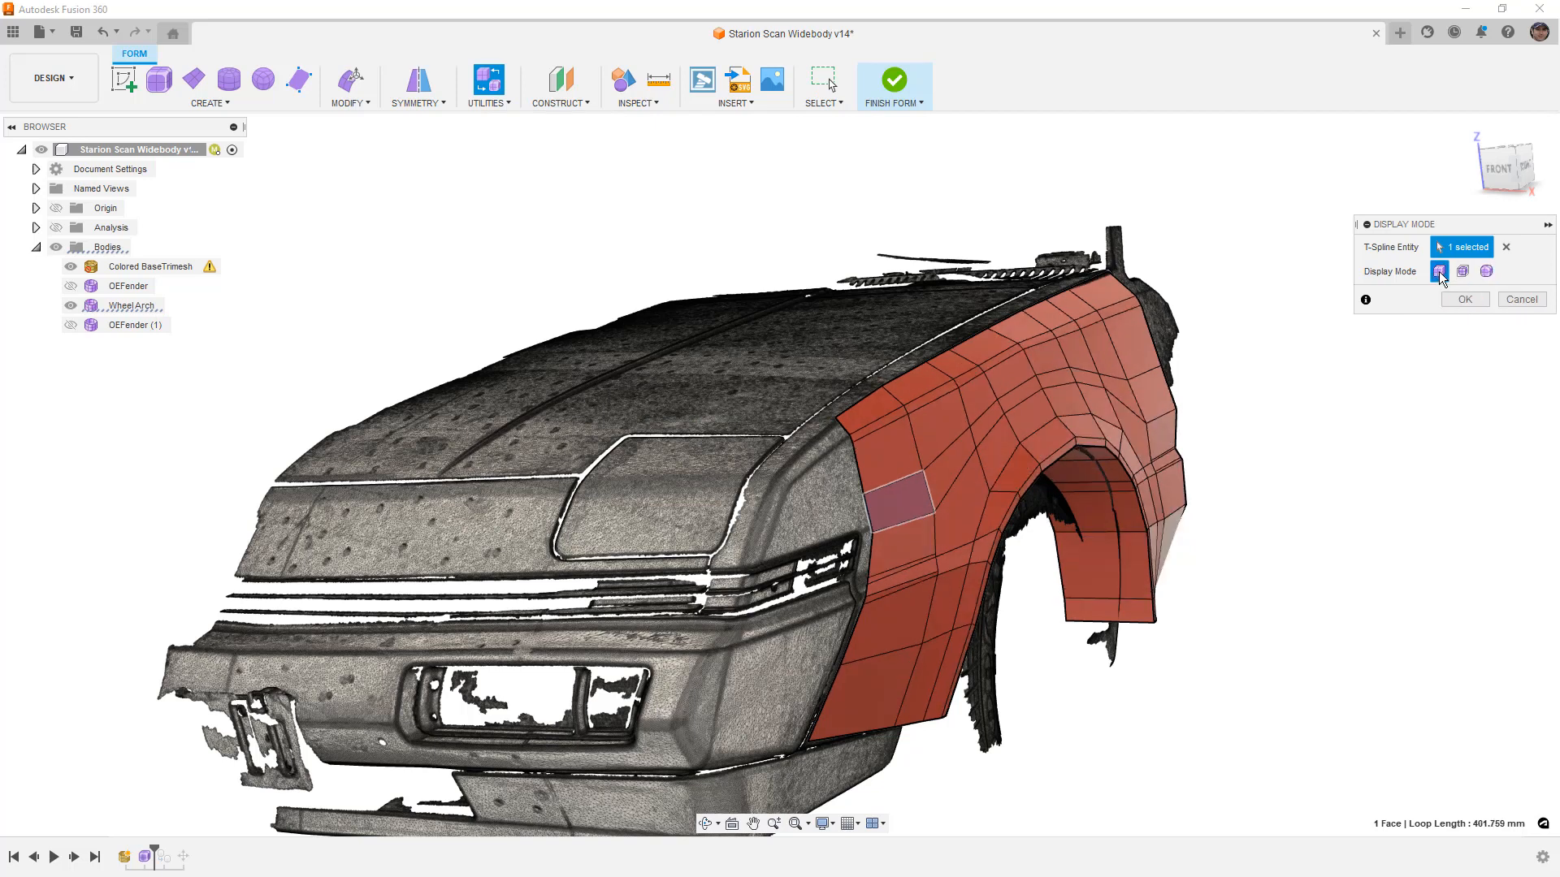
pyautogui.click(1471, 299)
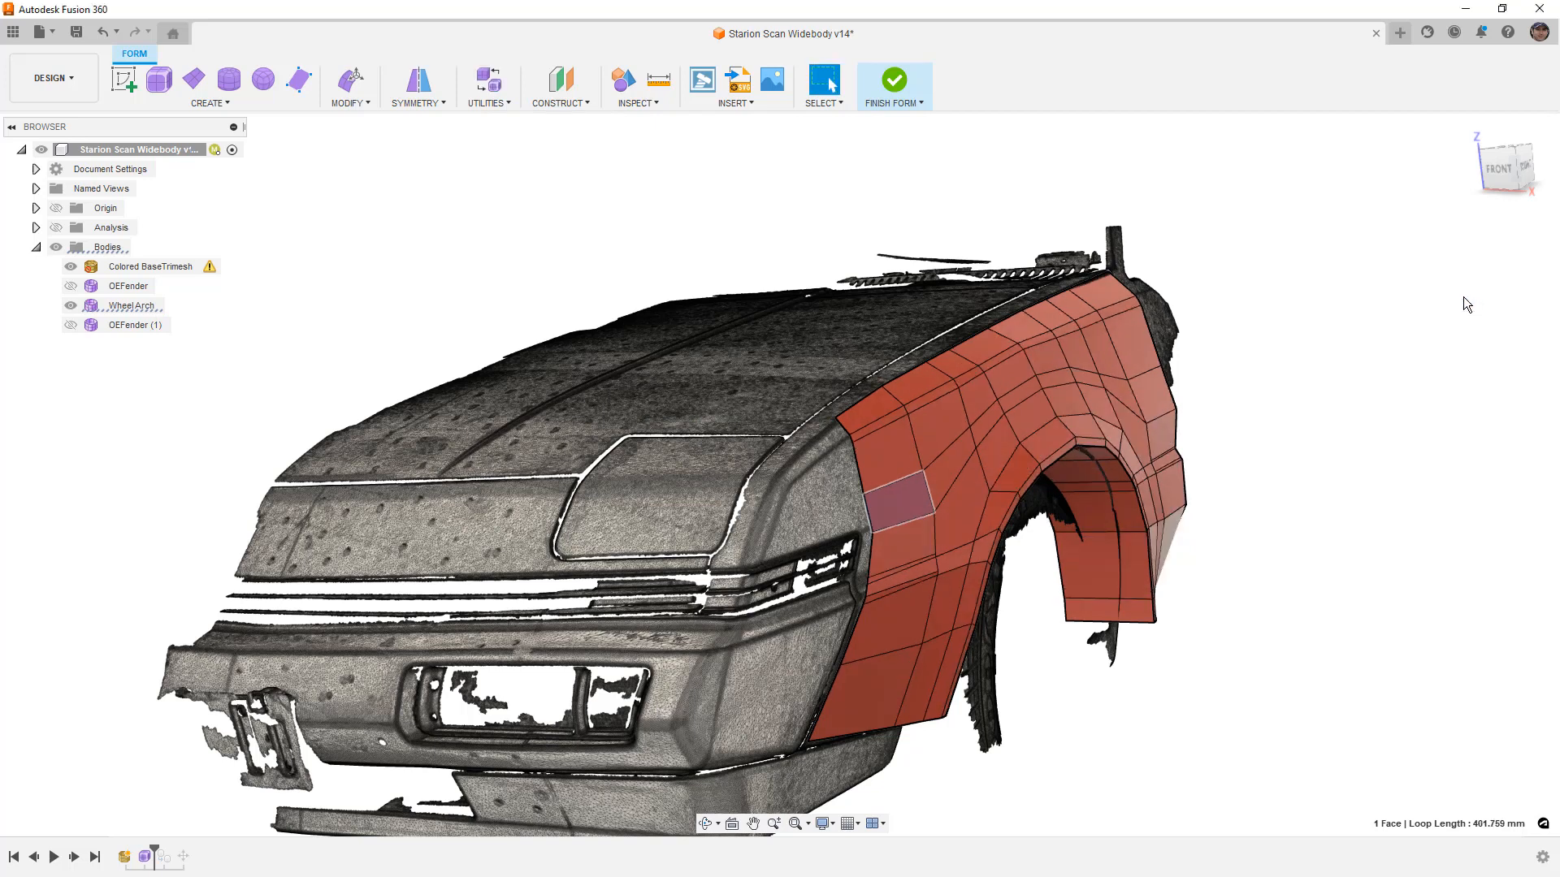
# Examine the edge spacing along the front of the wheel arch lip in the right side view, checking individual lip edges
pyautogui.click(1527, 166)
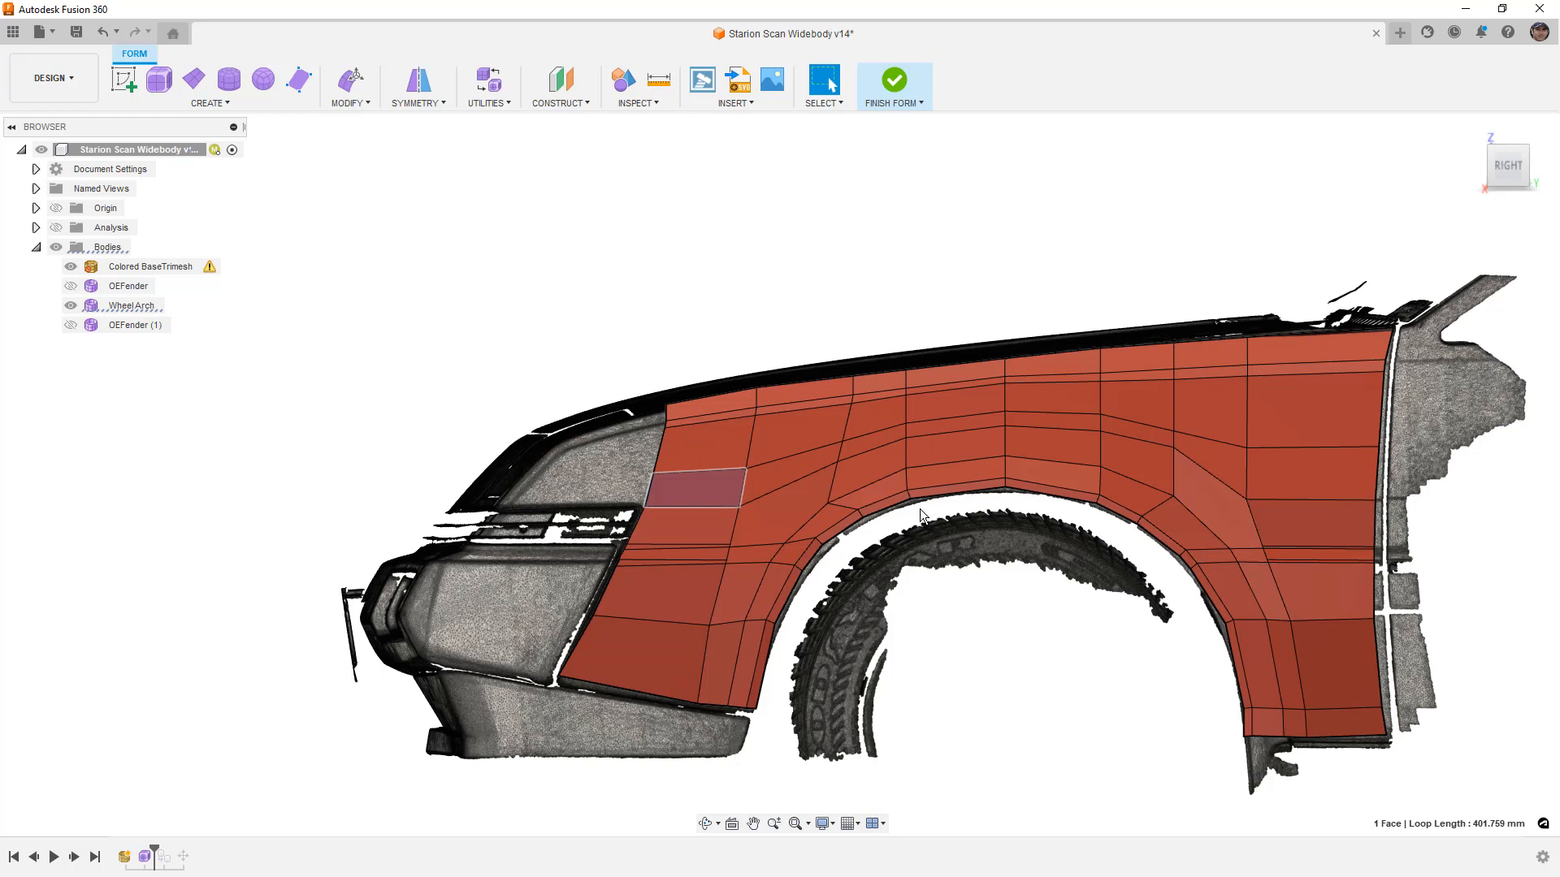
pyautogui.scroll(5, 916, 494)
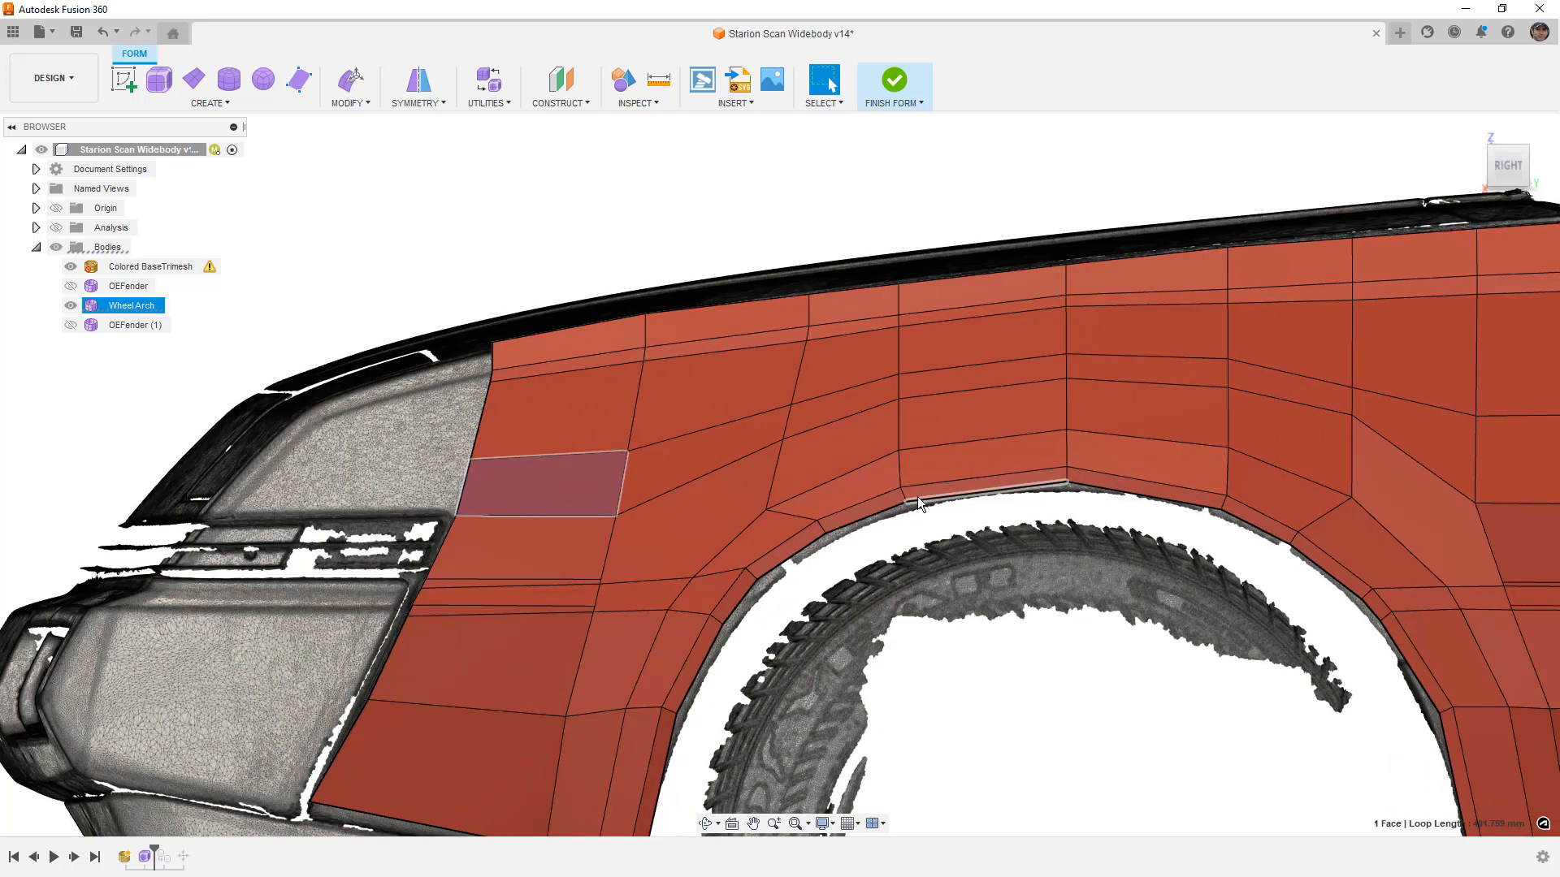
pyautogui.scroll(3, 904, 499)
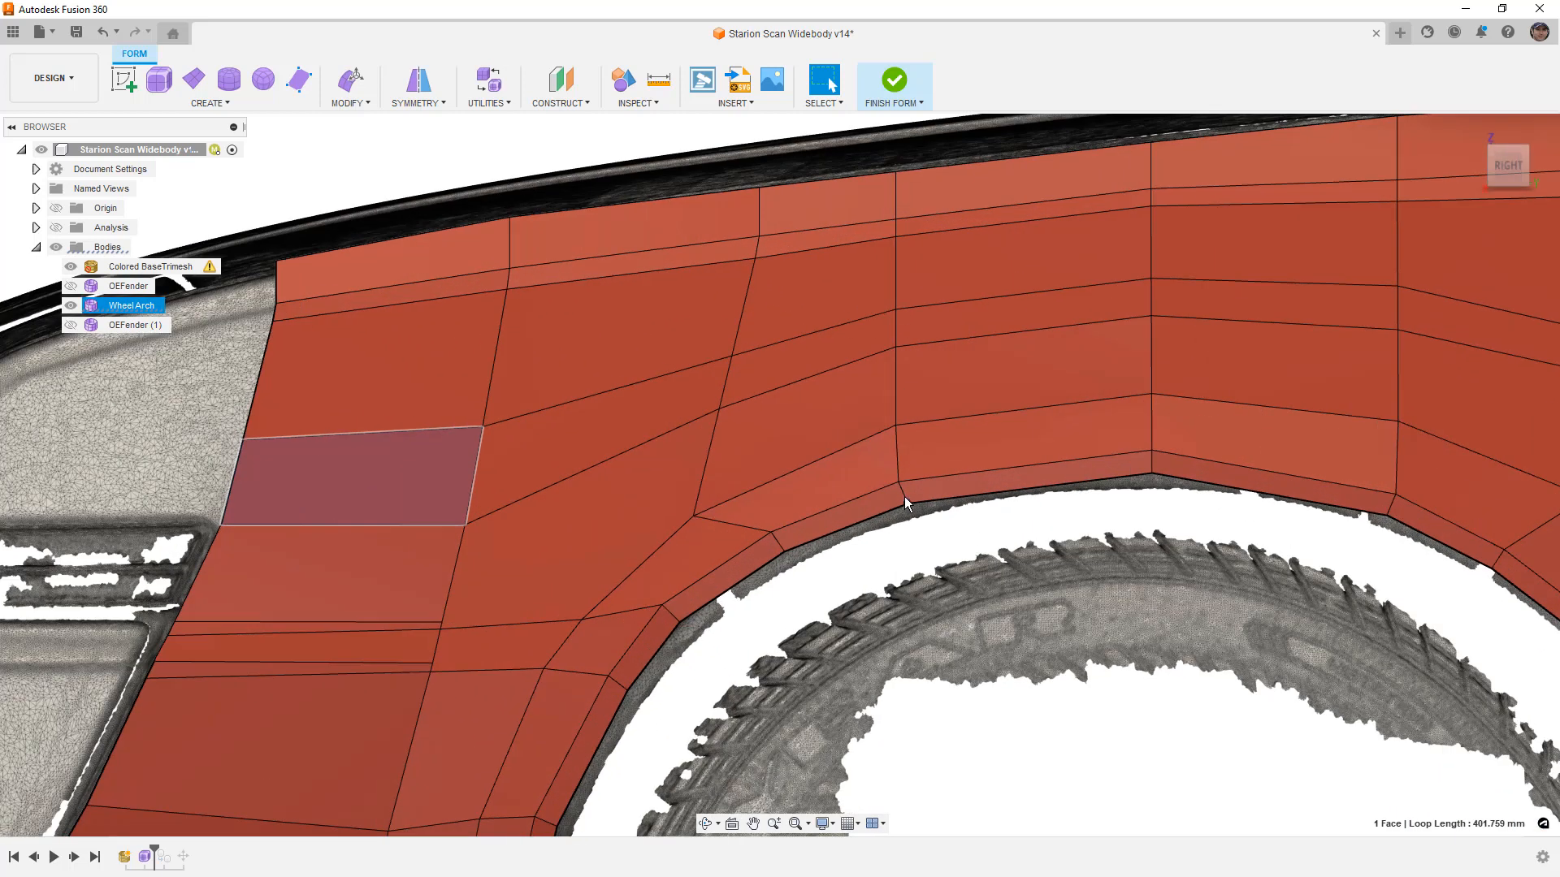
pyautogui.click(904, 494)
pyautogui.scroll(-6, 904, 494)
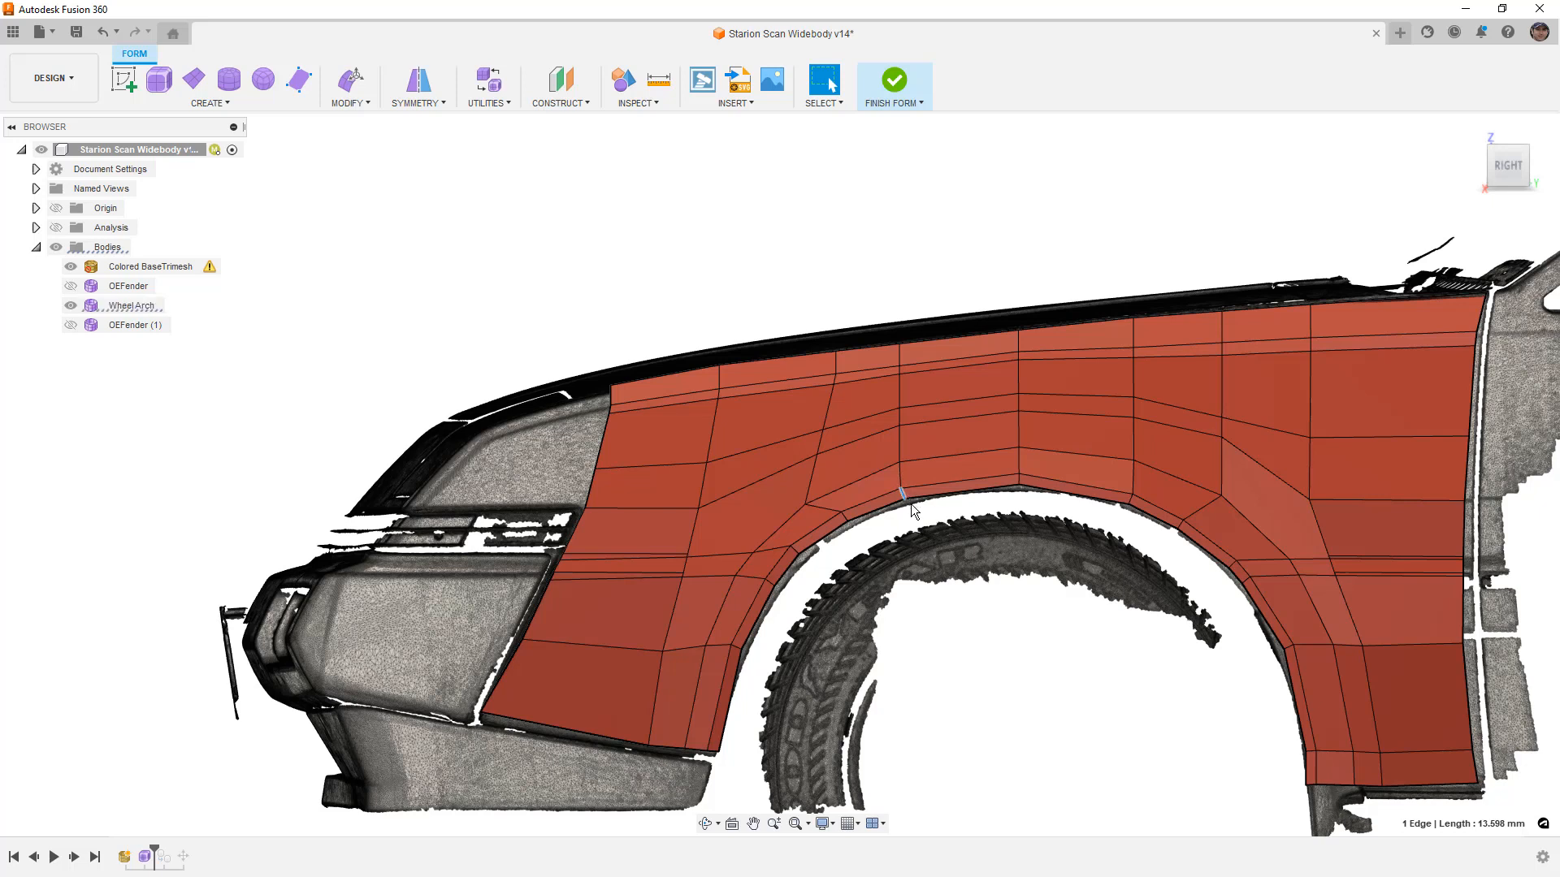
pyautogui.scroll(3, 792, 565)
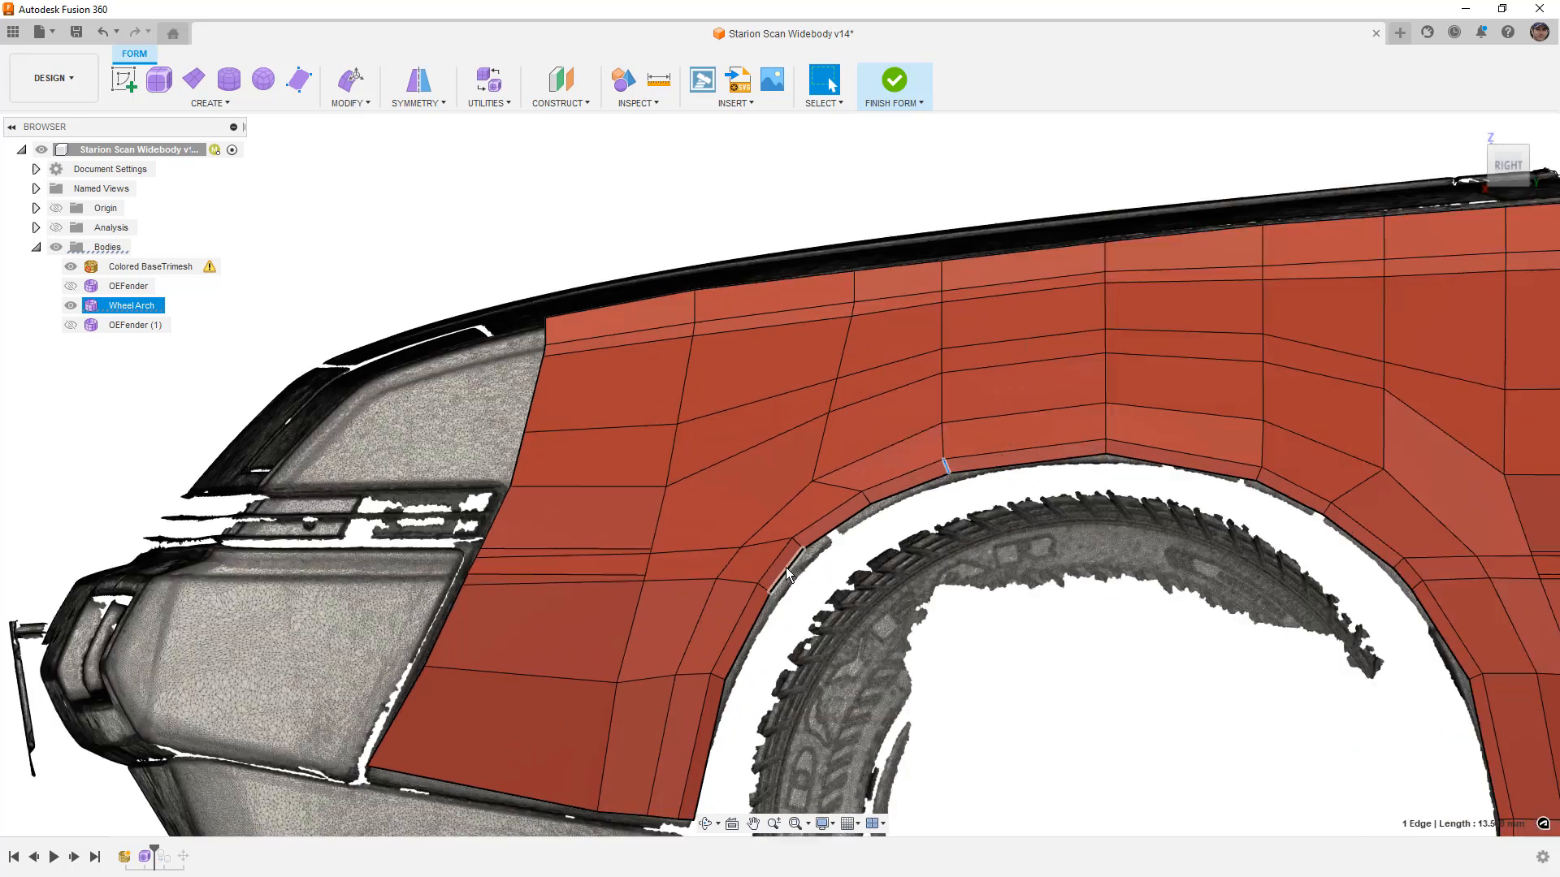
pyautogui.click(798, 543)
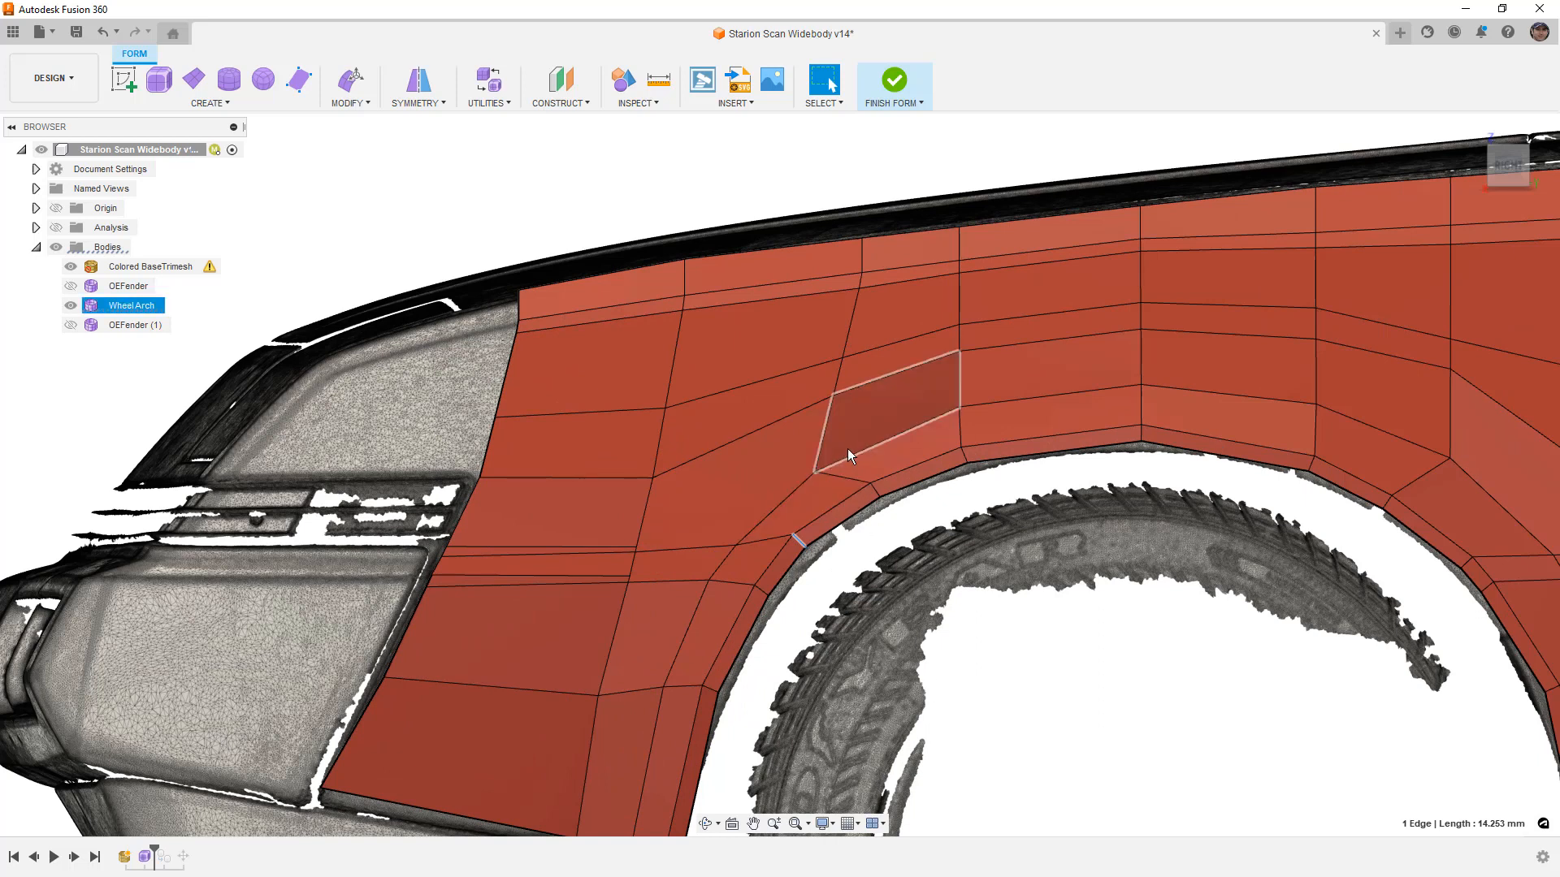
pyautogui.click(1033, 629)
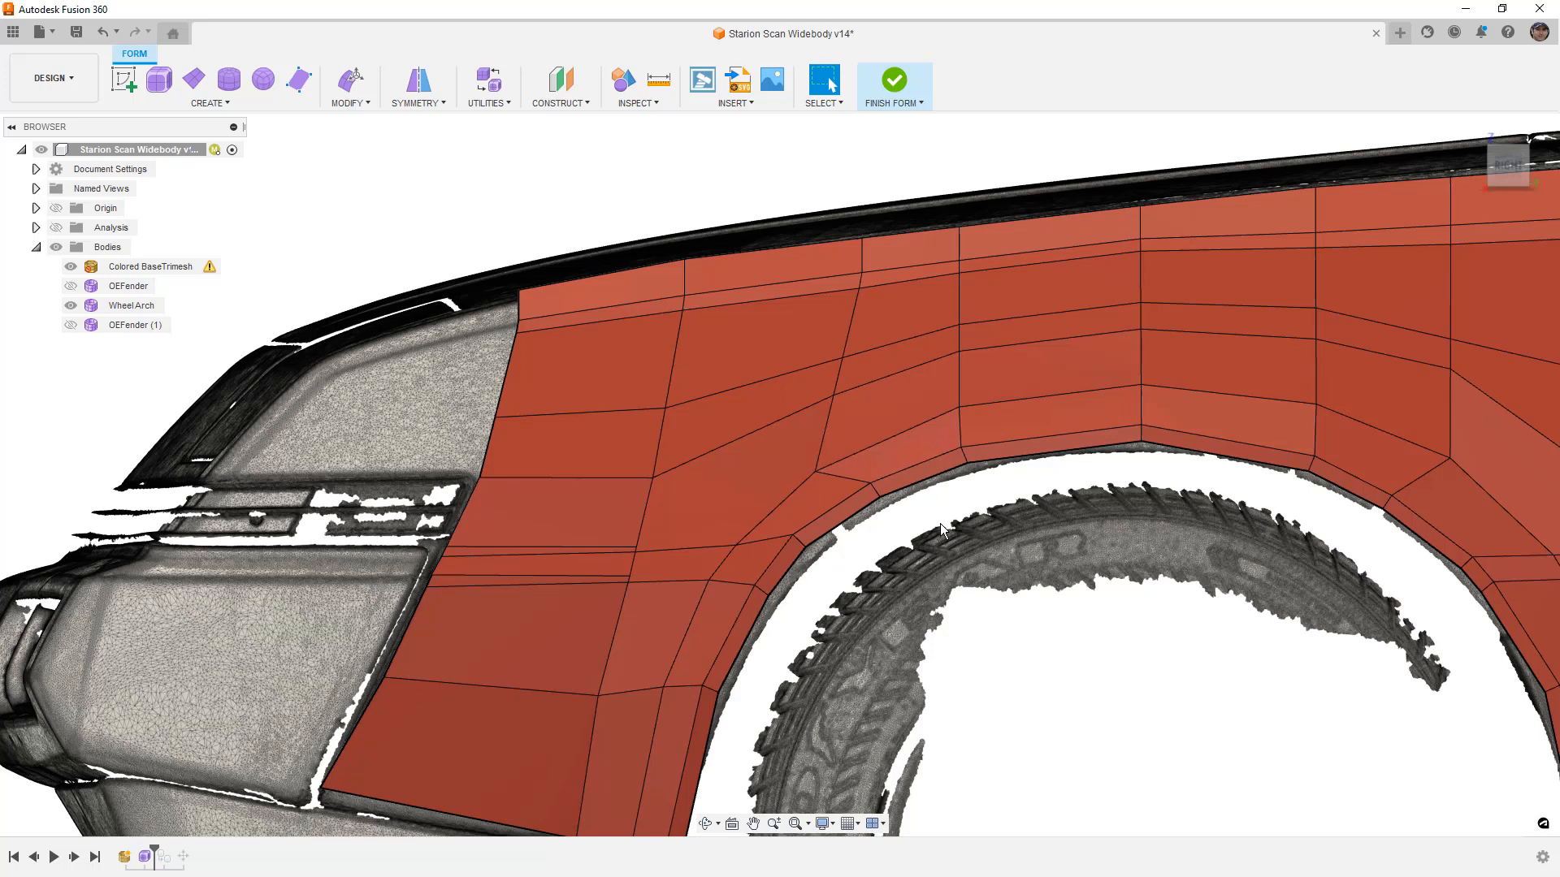
# Insert a straight connecting edge from the upper fender line to the arch lip with Insert Point in Simple mode, and delete the old kinked edges
pyautogui.click(371, 104)
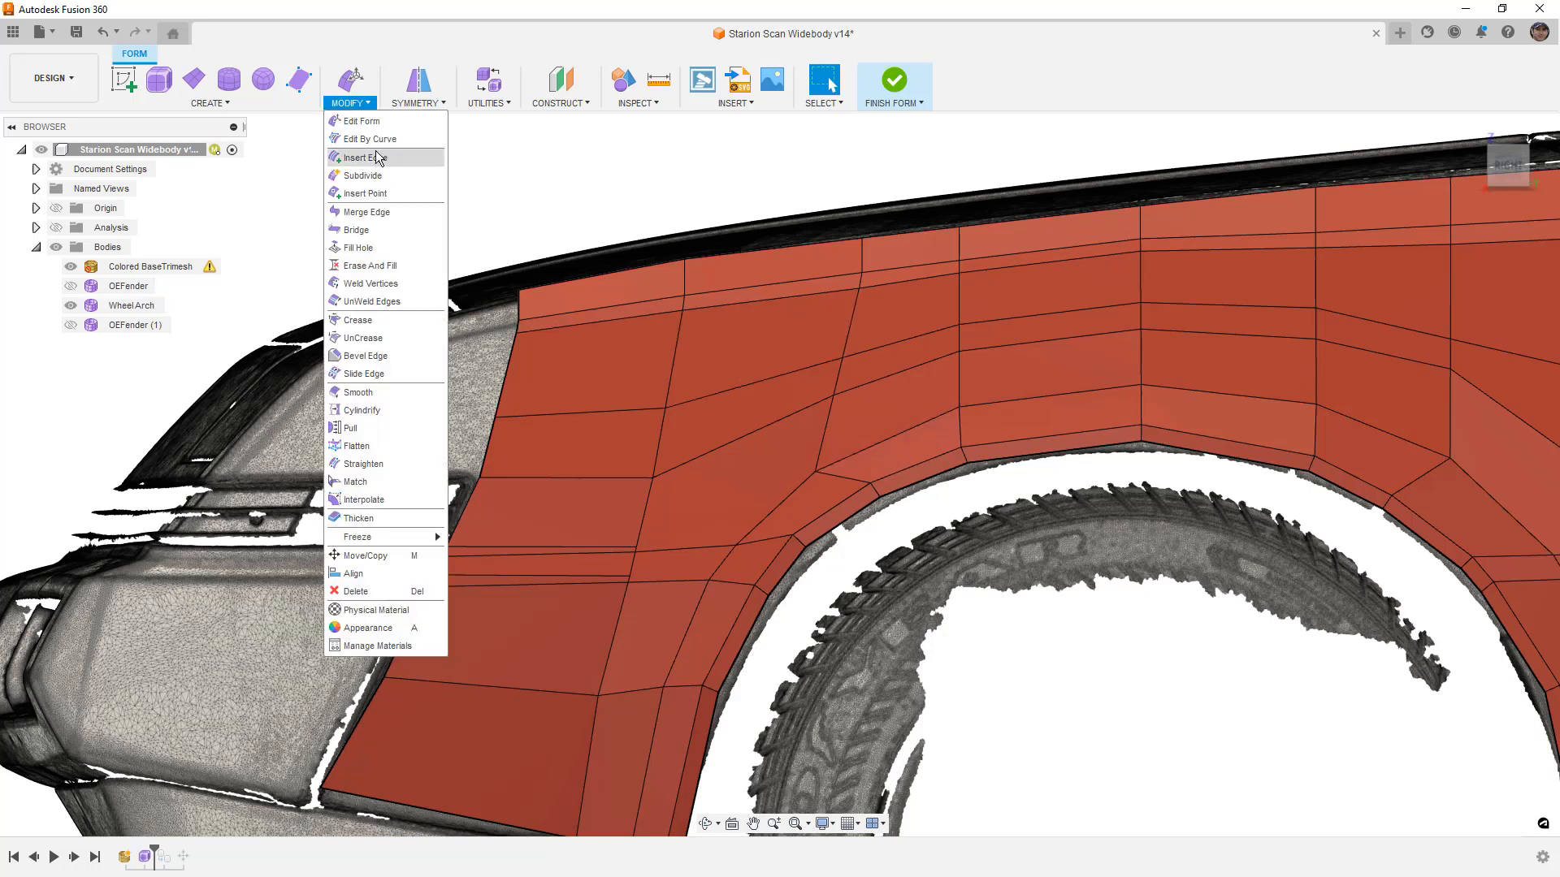
pyautogui.click(365, 194)
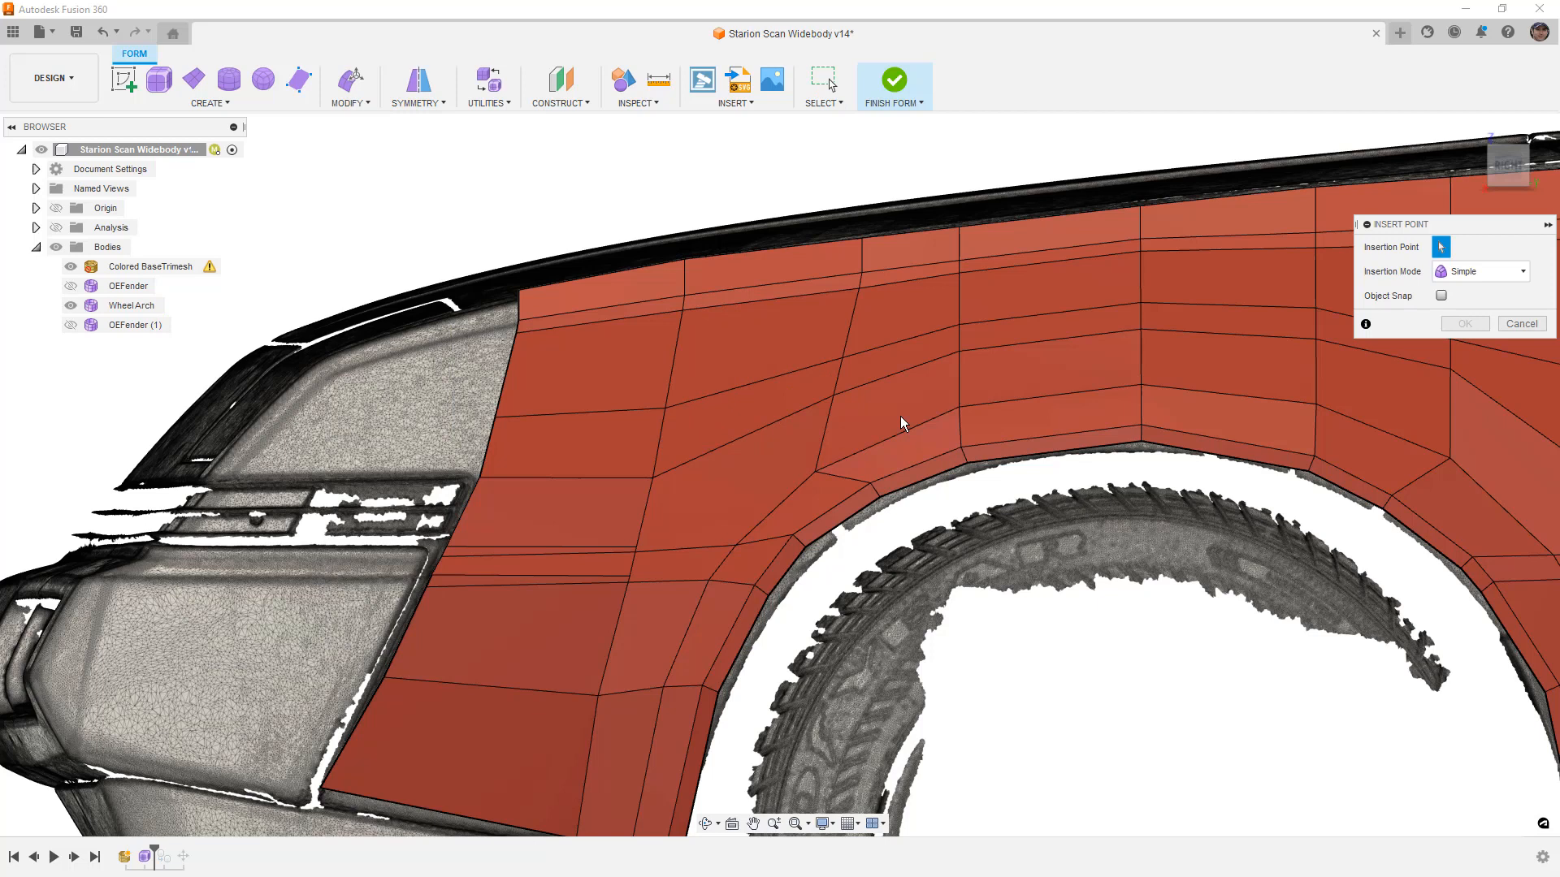
pyautogui.click(862, 272)
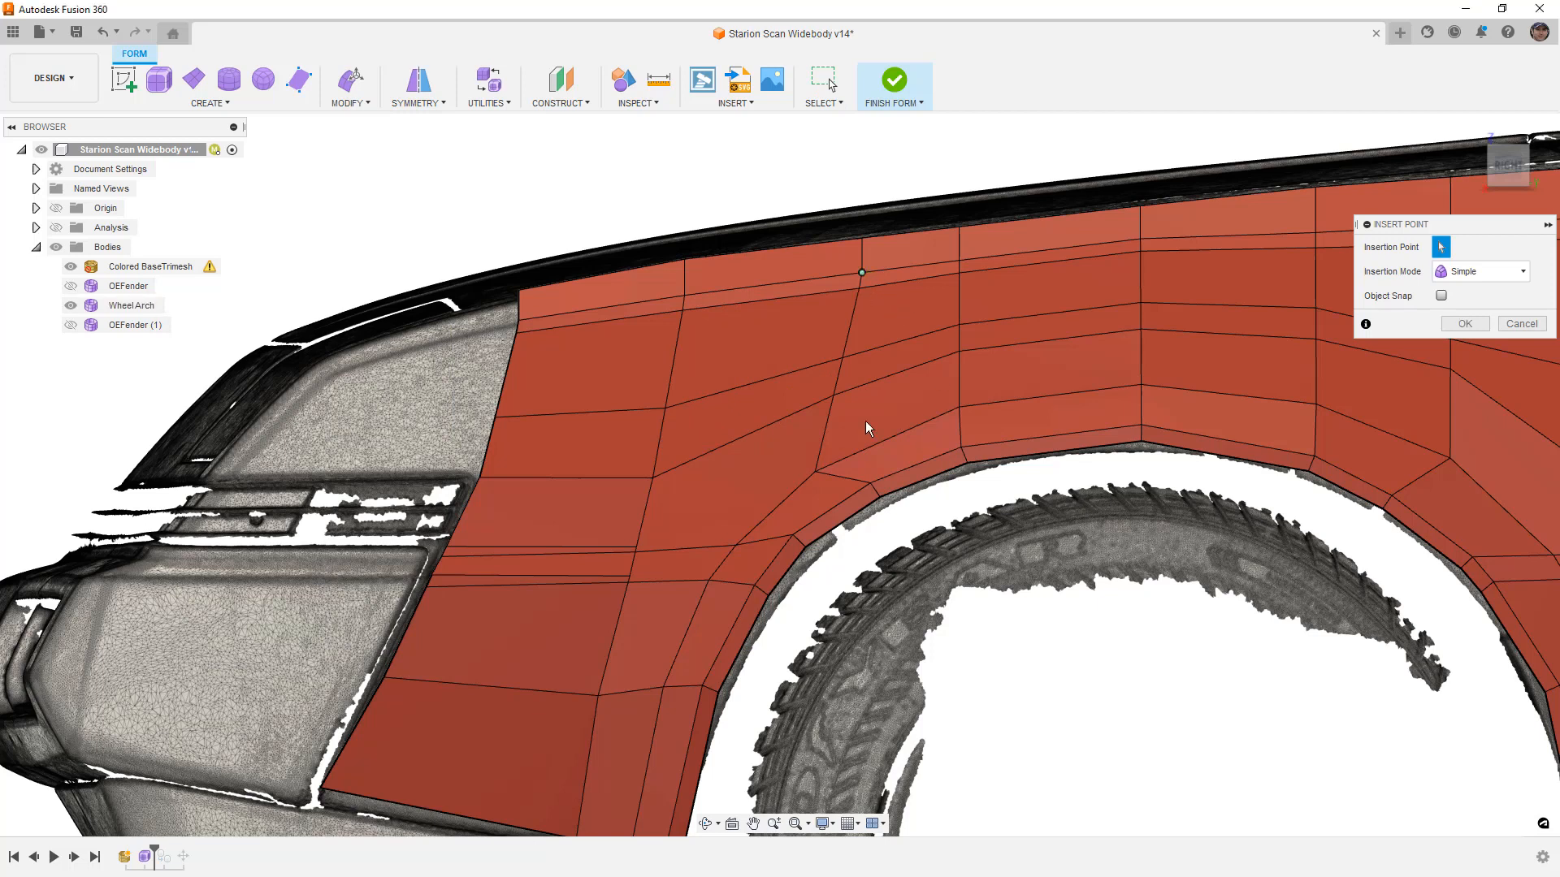
pyautogui.click(870, 484)
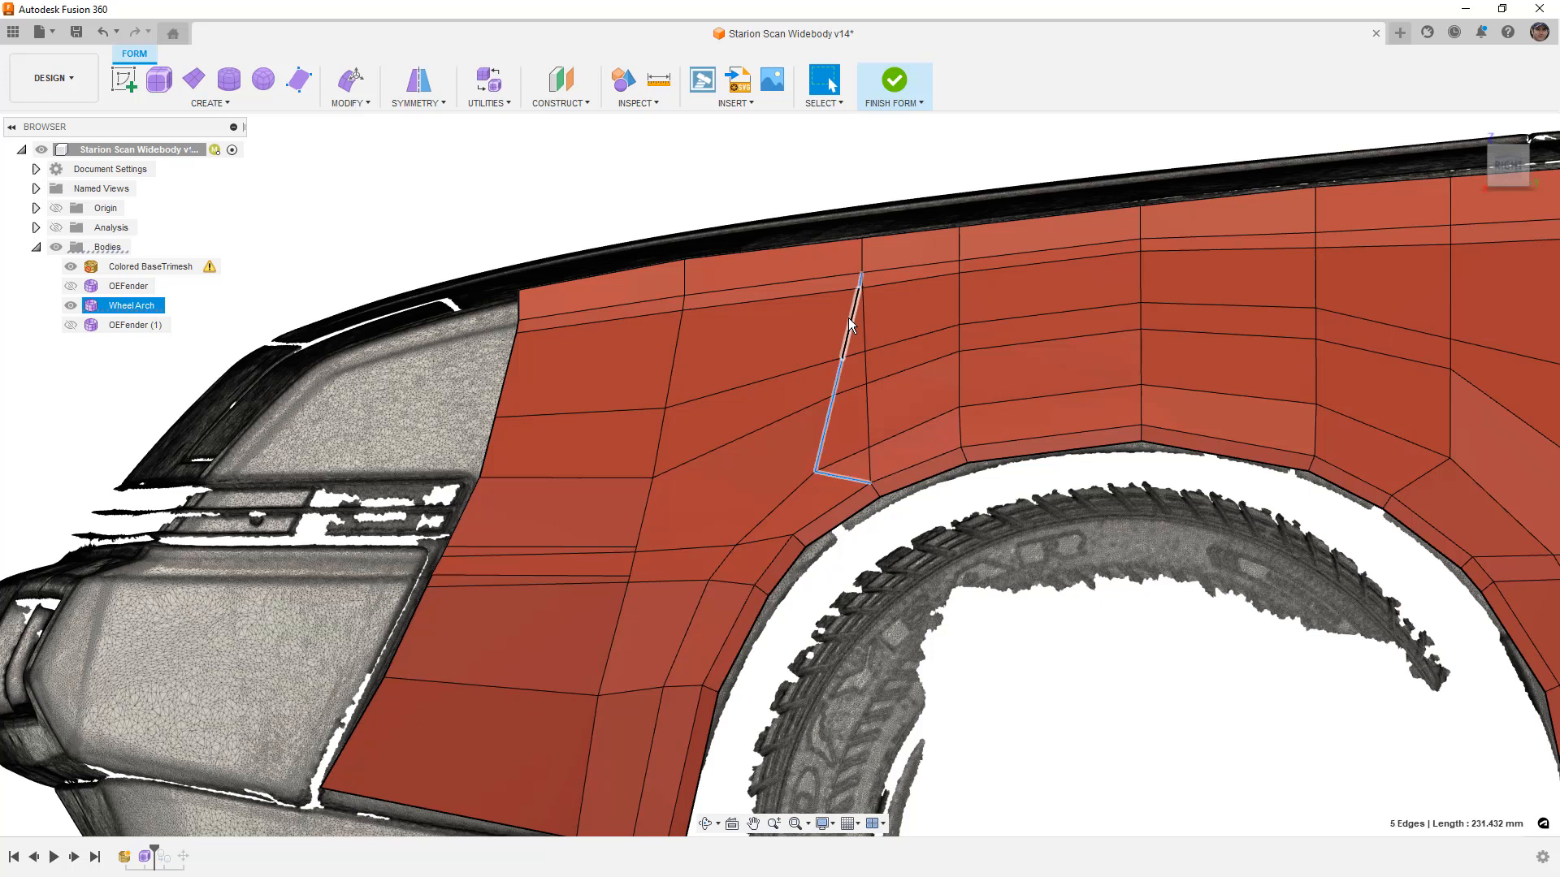
pyautogui.click(894, 503)
# Preview the rerouted edge flow in smooth display from an angled view and return the wheel arch to box display
pyautogui.keyDown('shift'); pyautogui.moveTo(894, 510); pyautogui.dragTo(934, 501, button='middle'); pyautogui.keyUp('shift')
pyautogui.click(963, 494)
pyautogui.hotkey('alt', '3')
pyautogui.click(963, 490)
pyautogui.click(933, 502)
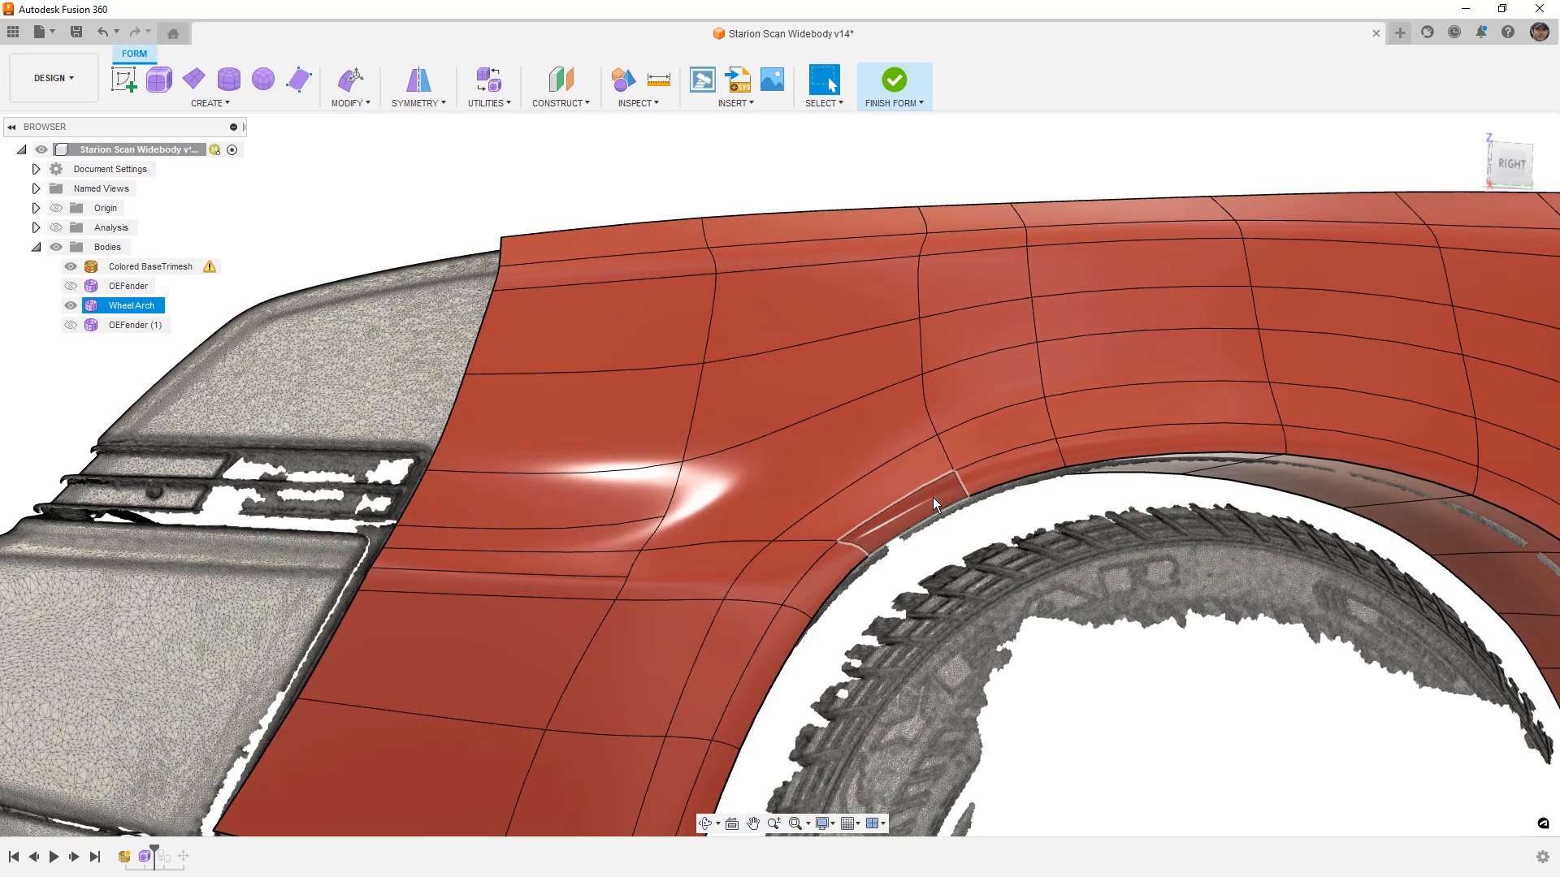
pyautogui.hotkey('alt', '1')
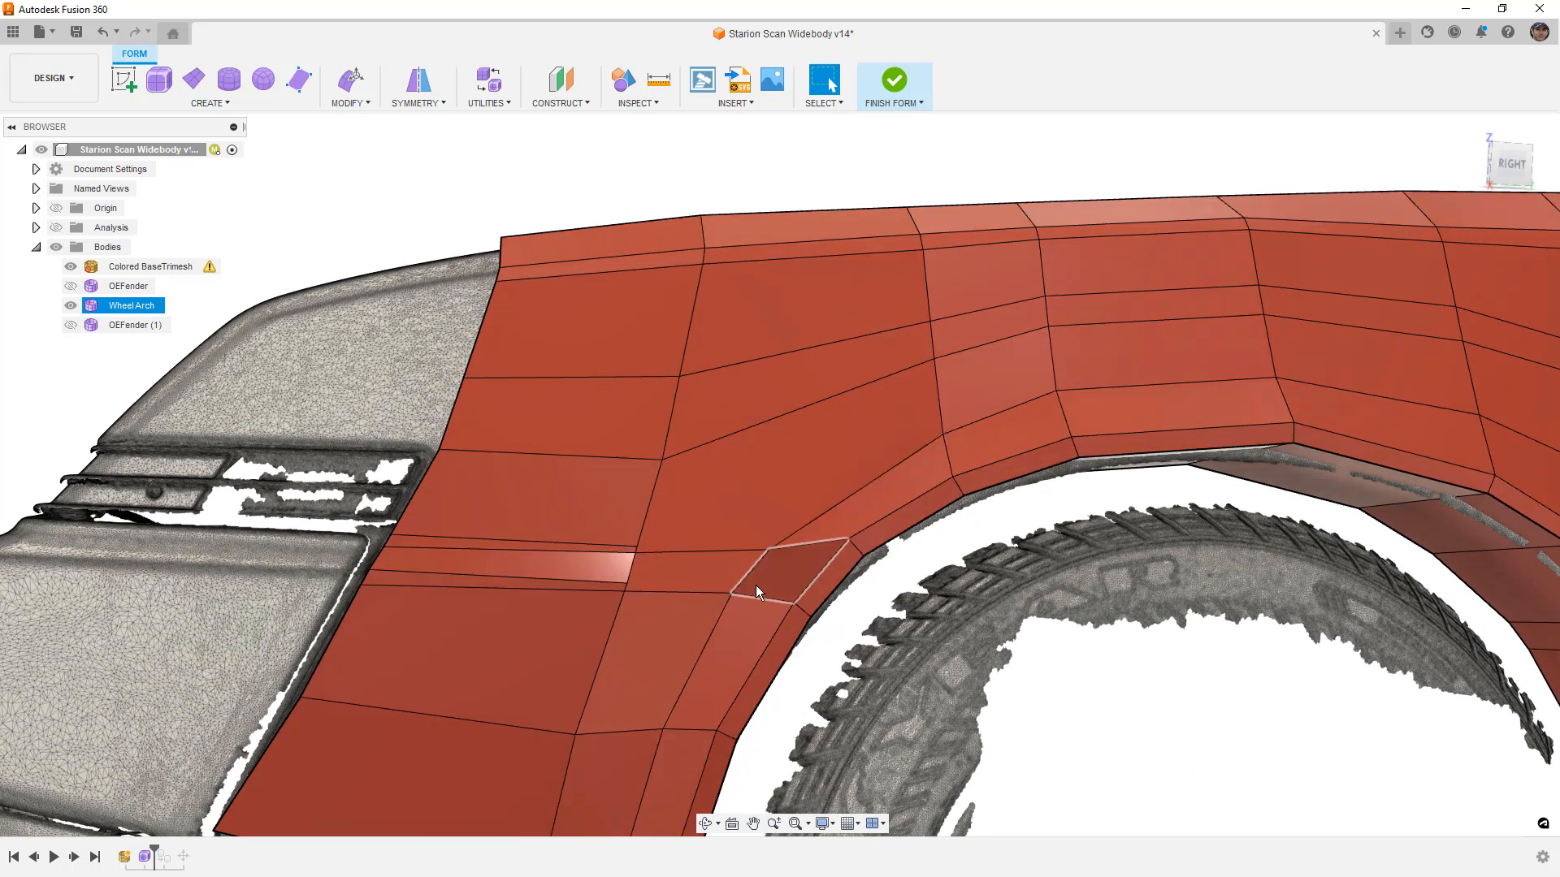
# Temporarily hide the WheelArch body to examine the scan's fender body lines, comparing shaded display with and without mesh edges
pyautogui.scroll(-5, 915, 436)
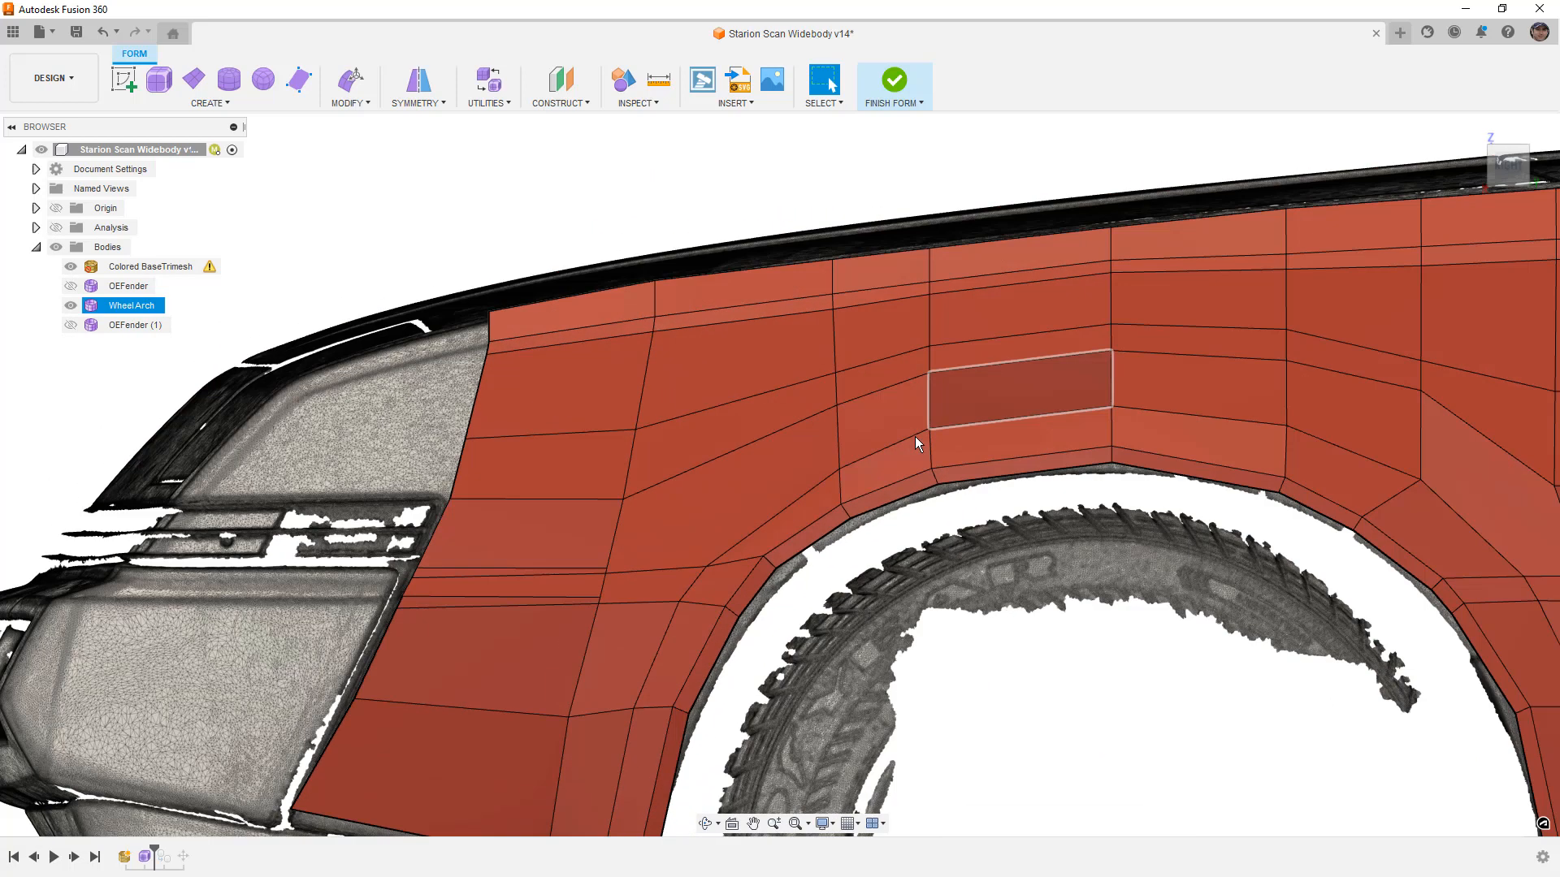
pyautogui.scroll(-3, 928, 430)
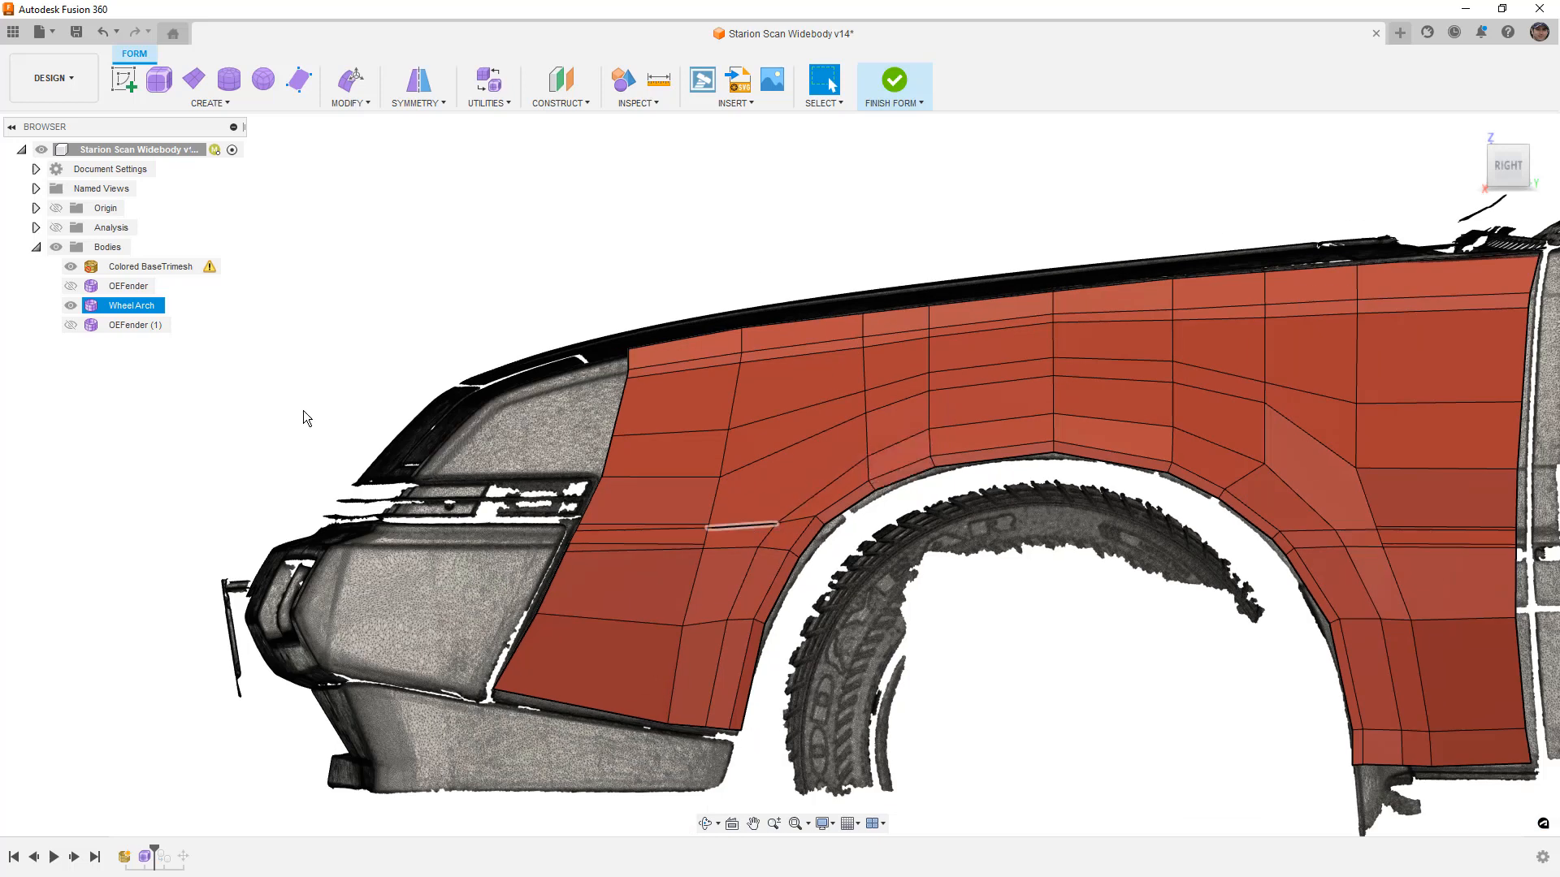
pyautogui.click(71, 306)
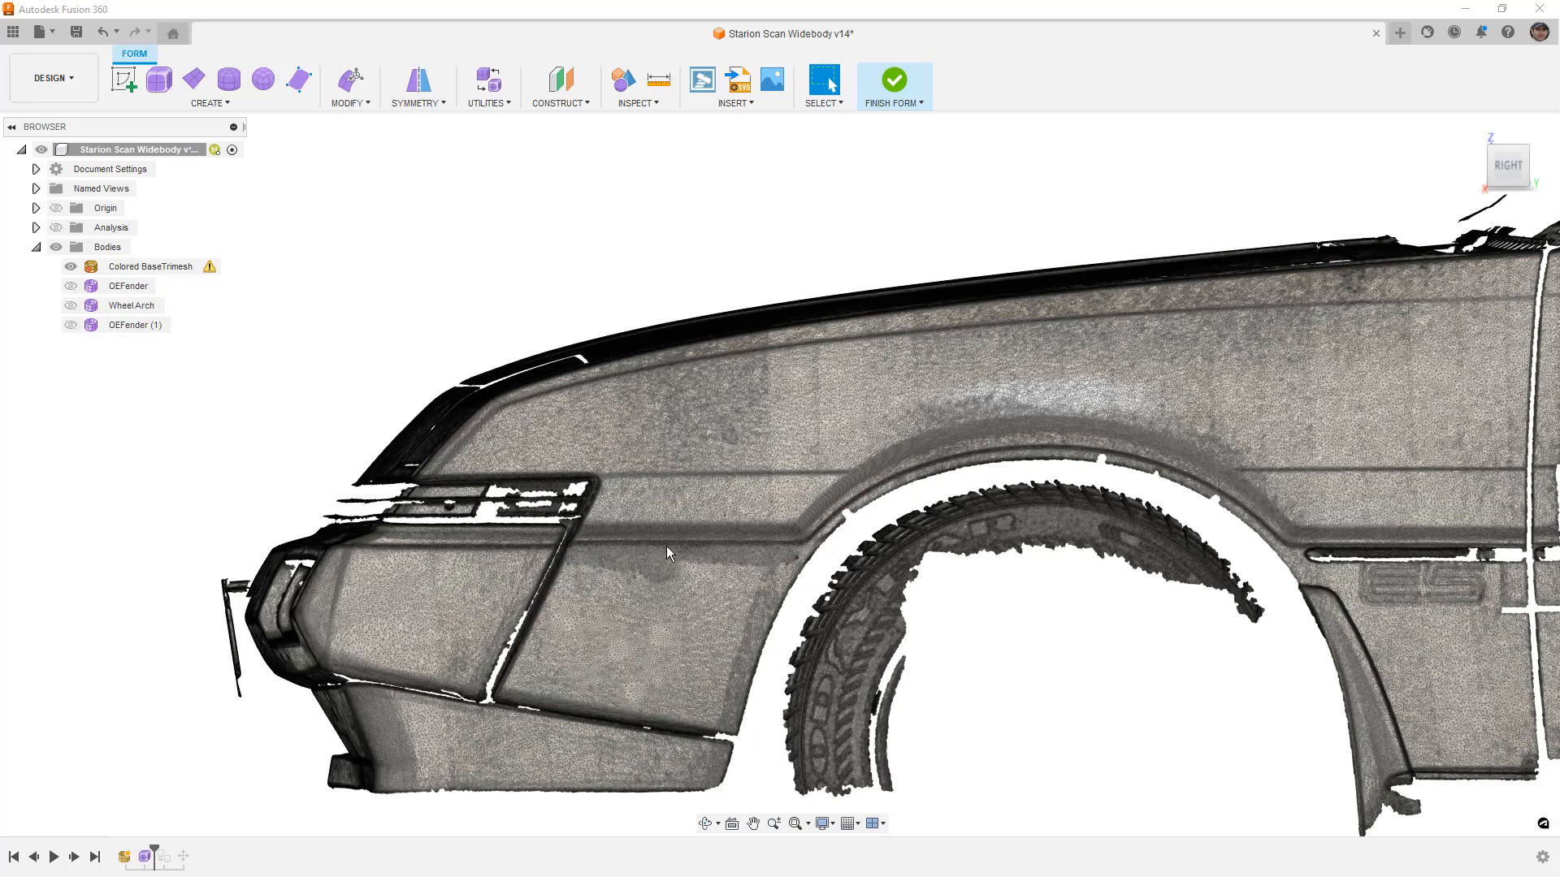
pyautogui.hotkey('ctrl', '4')
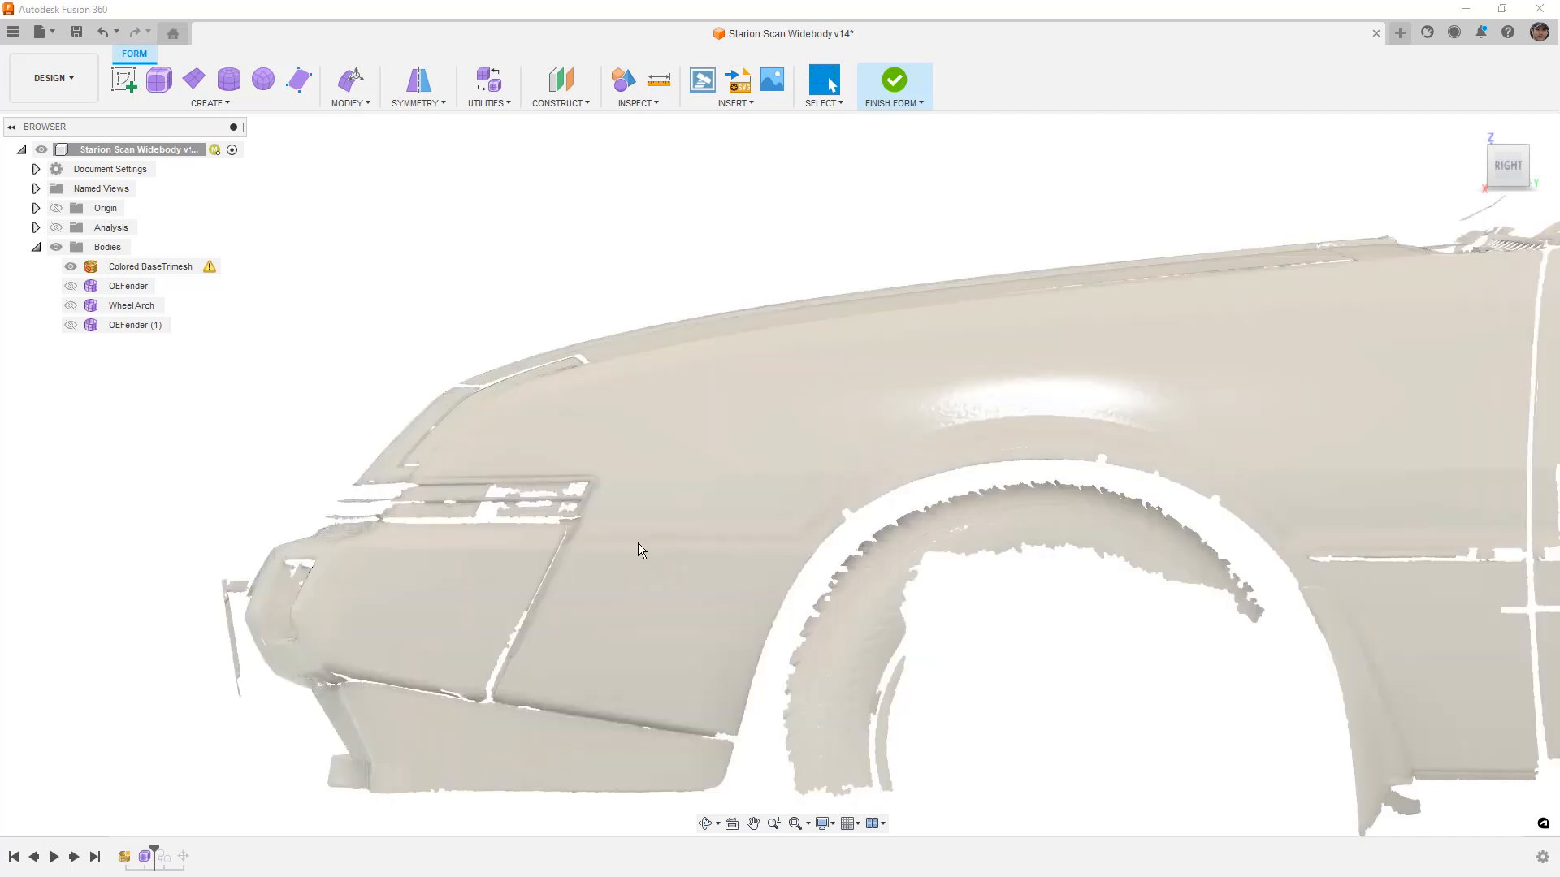
pyautogui.hotkey('ctrl', '6')
pyautogui.keyDown('shift'); pyautogui.moveTo(745, 553); pyautogui.dragTo(738, 512, button='middle'); pyautogui.keyUp('shift')
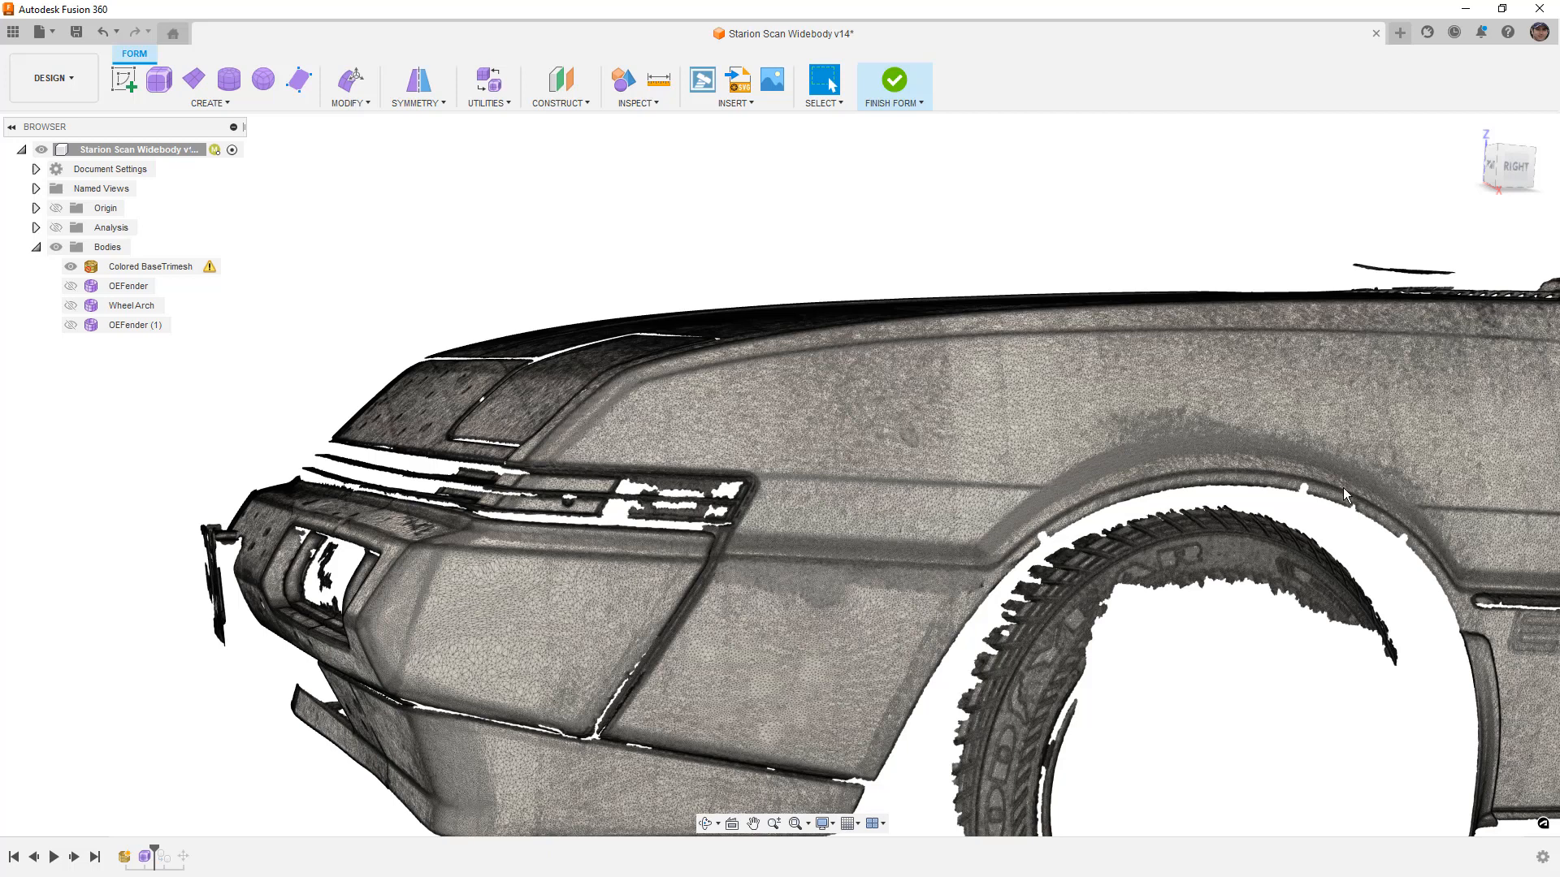
pyautogui.click(1512, 167)
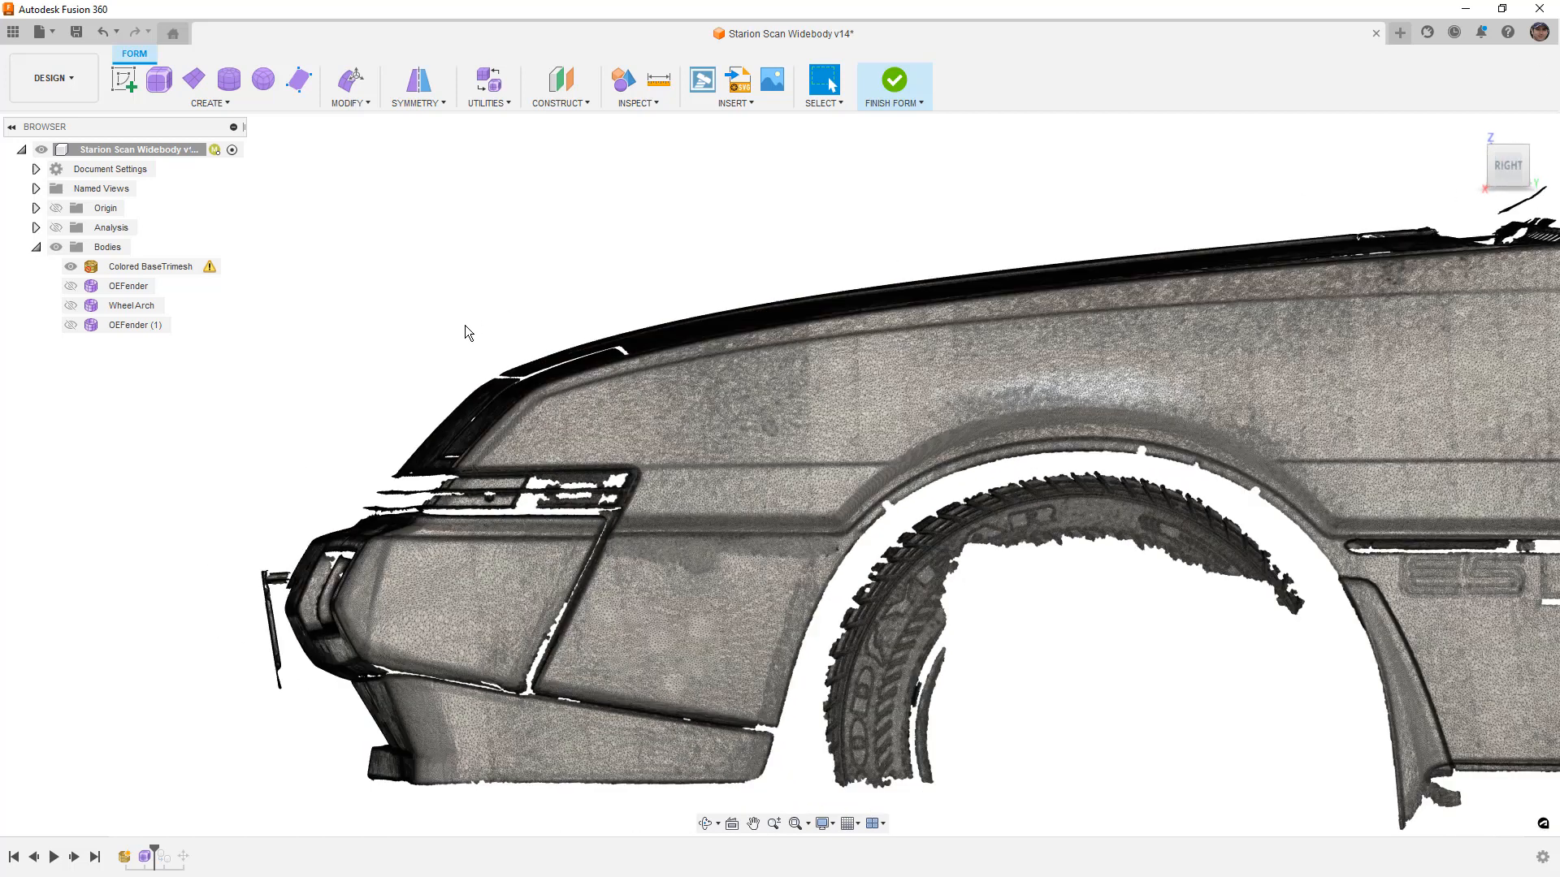
pyautogui.click(71, 306)
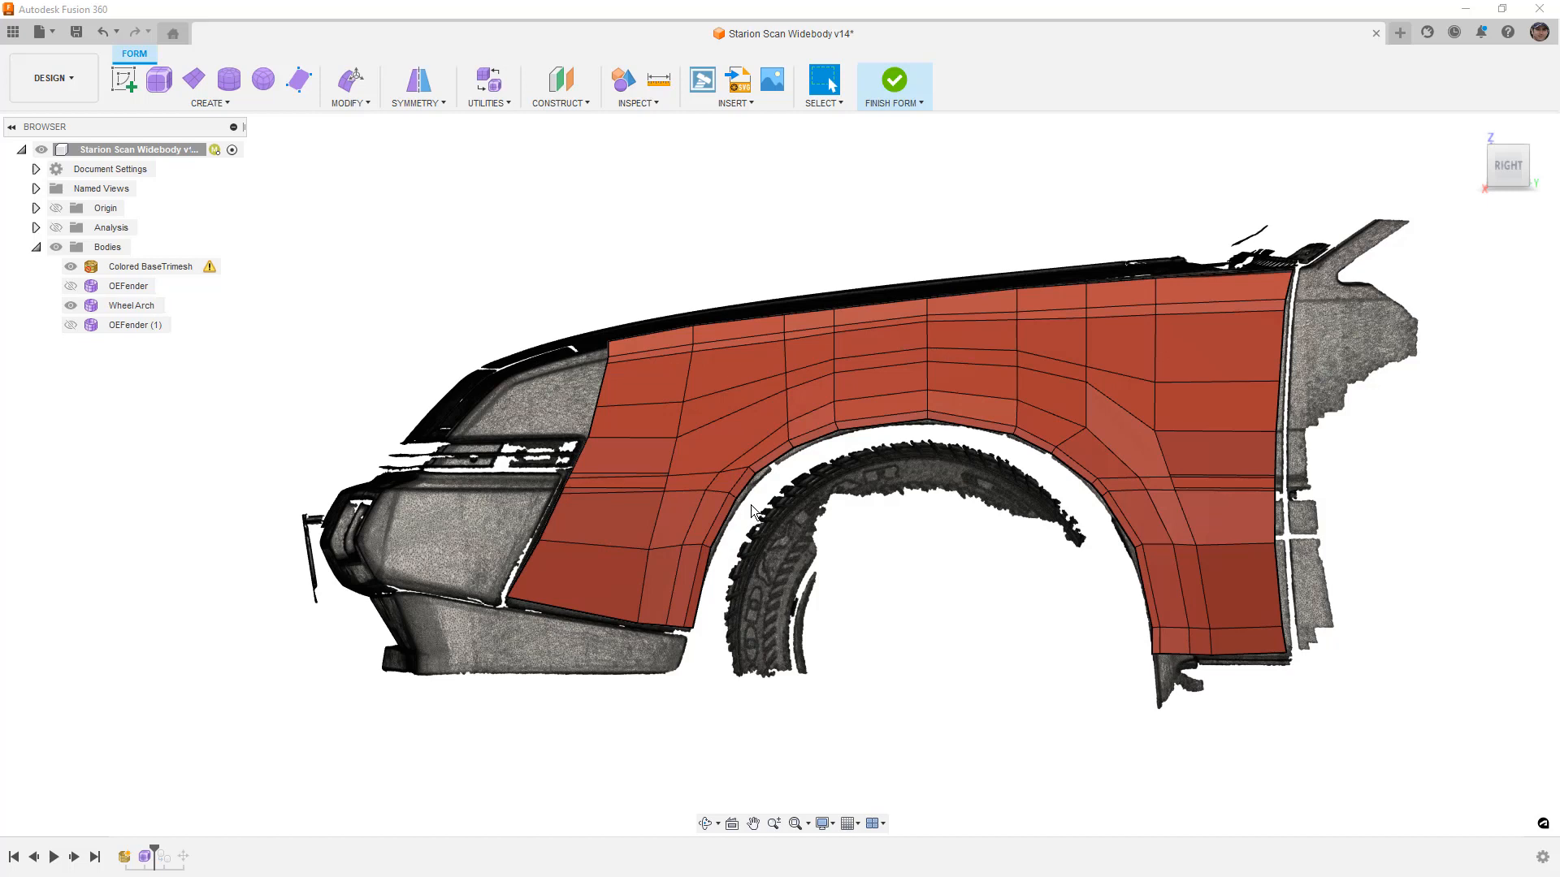
# Start Edit Form and try a window selection of the two edges at the front upper corner of the arch lip
pyautogui.scroll(3, 759, 497)
pyautogui.scroll(2, 764, 497)
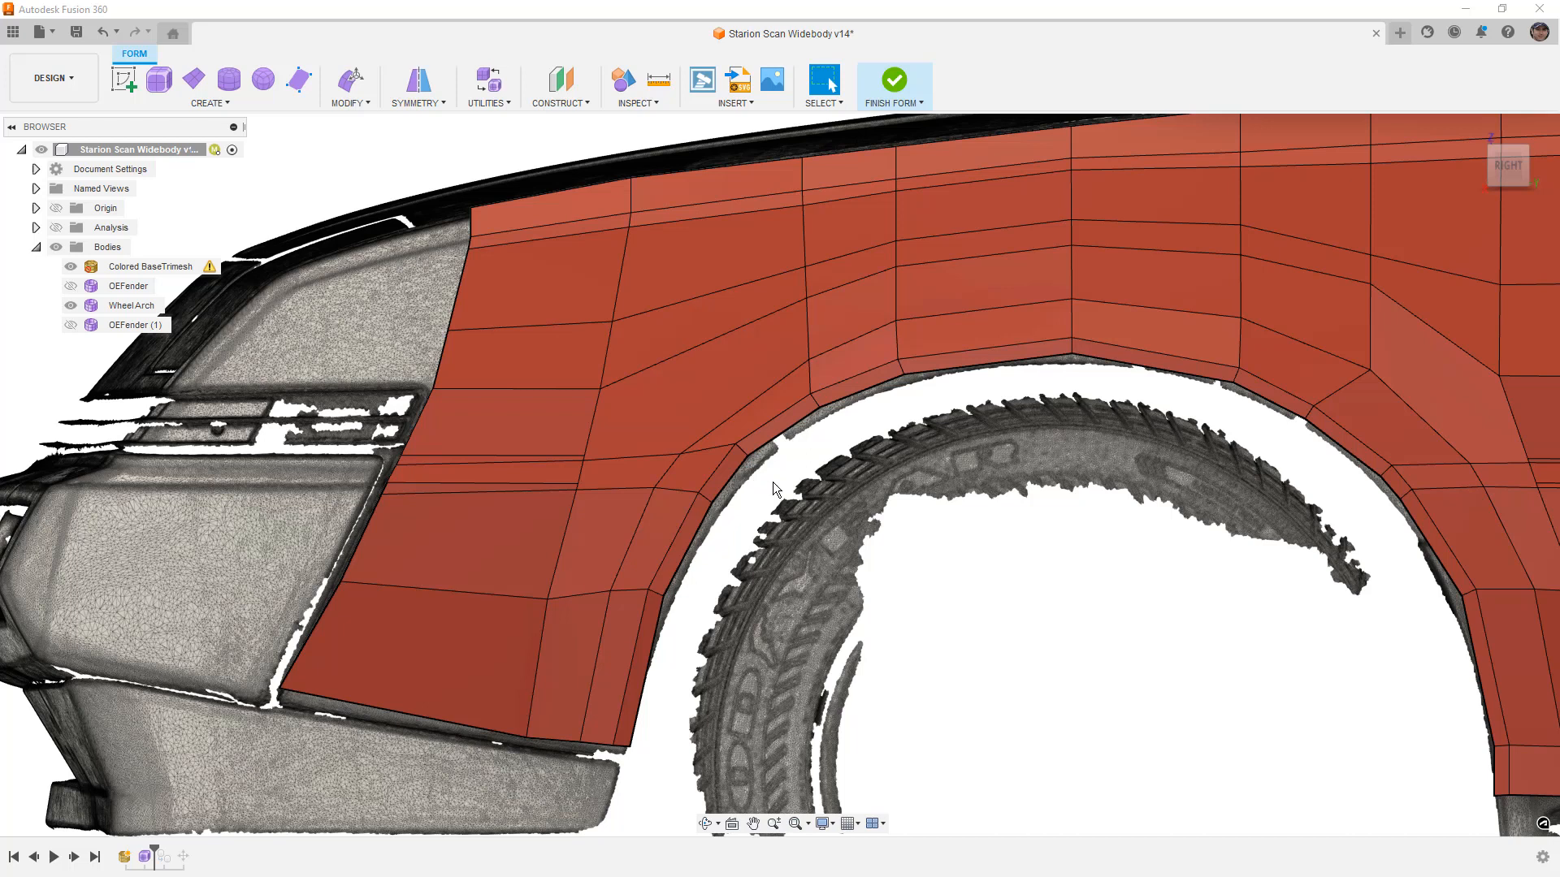
pyautogui.click(605, 355)
pyautogui.click(350, 78)
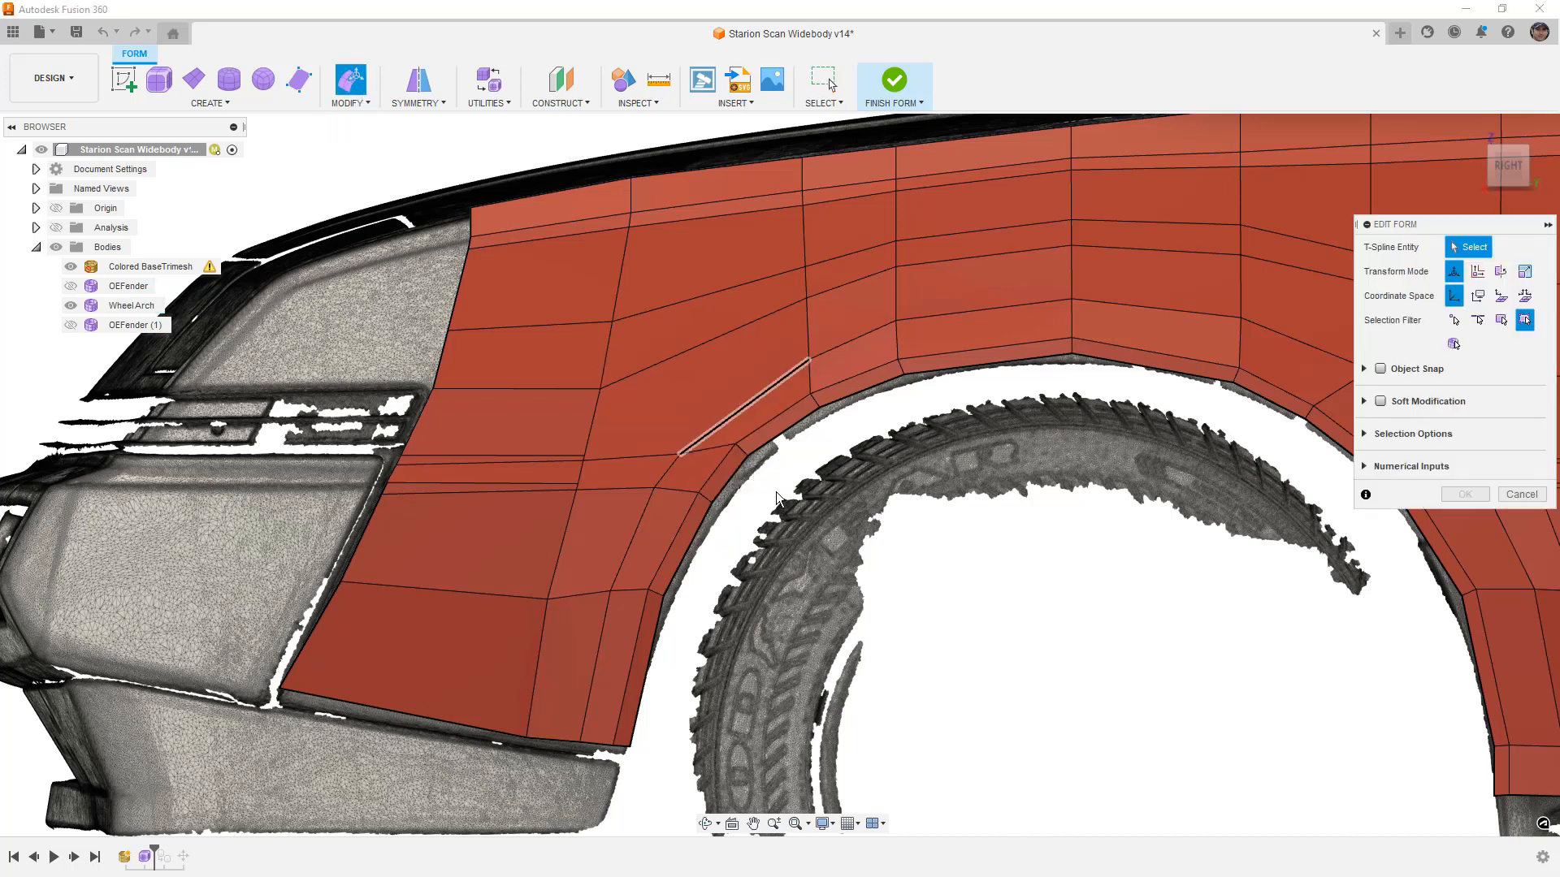
pyautogui.scroll(3, 781, 465)
pyautogui.click(772, 467)
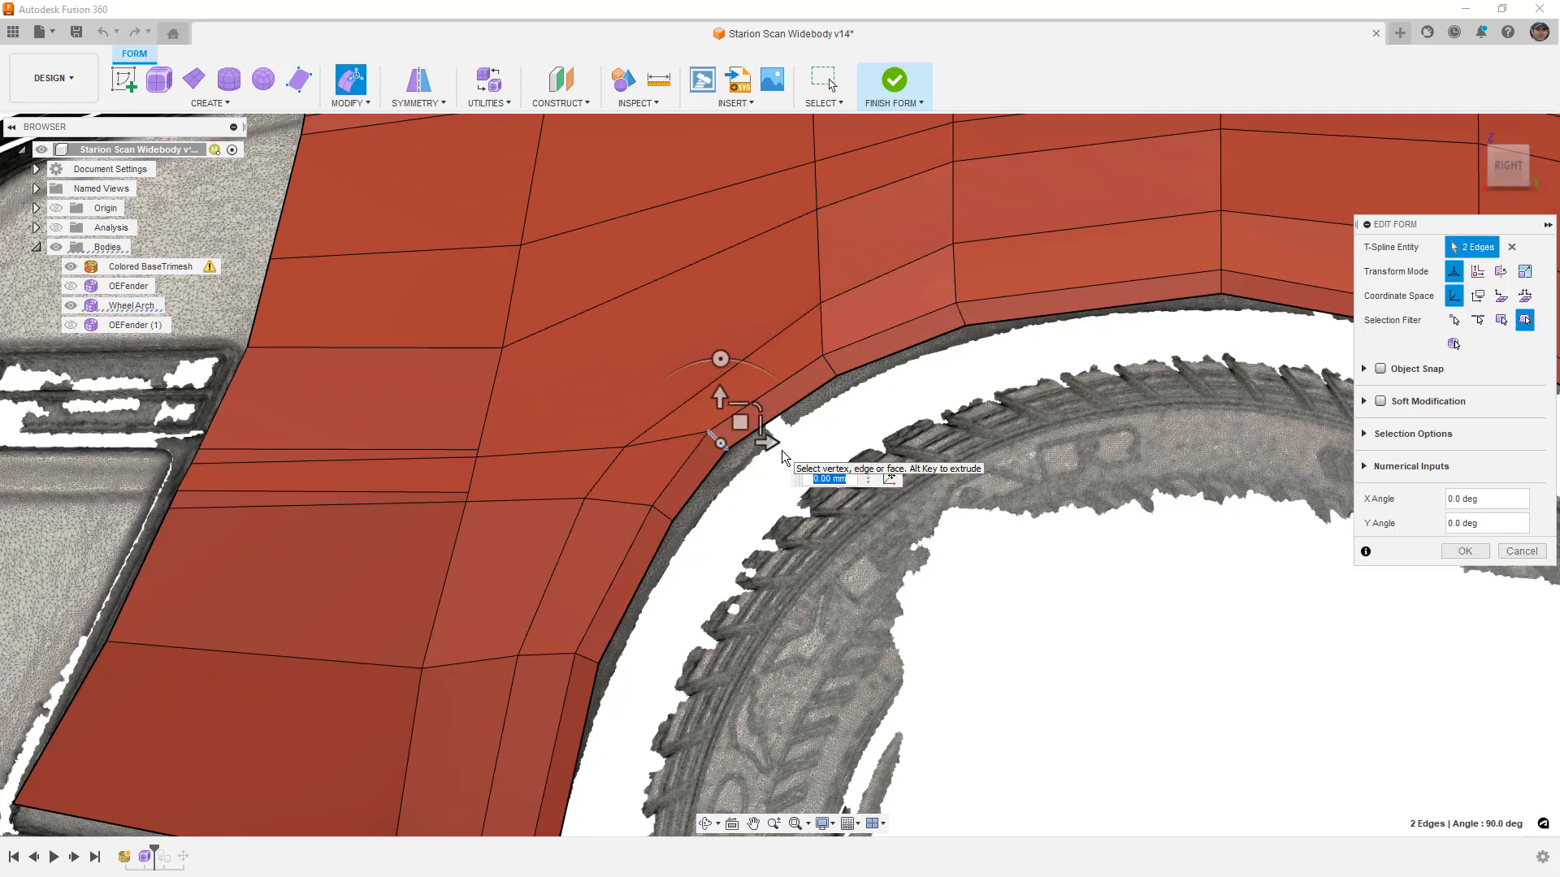
pyautogui.click(762, 475)
# Inspect the inner flange edge behind the arch lip from an angled view and return to the right side view
pyautogui.keyDown('shift'); pyautogui.moveTo(724, 433); pyautogui.dragTo(690, 419, button='middle'); pyautogui.keyUp('shift')
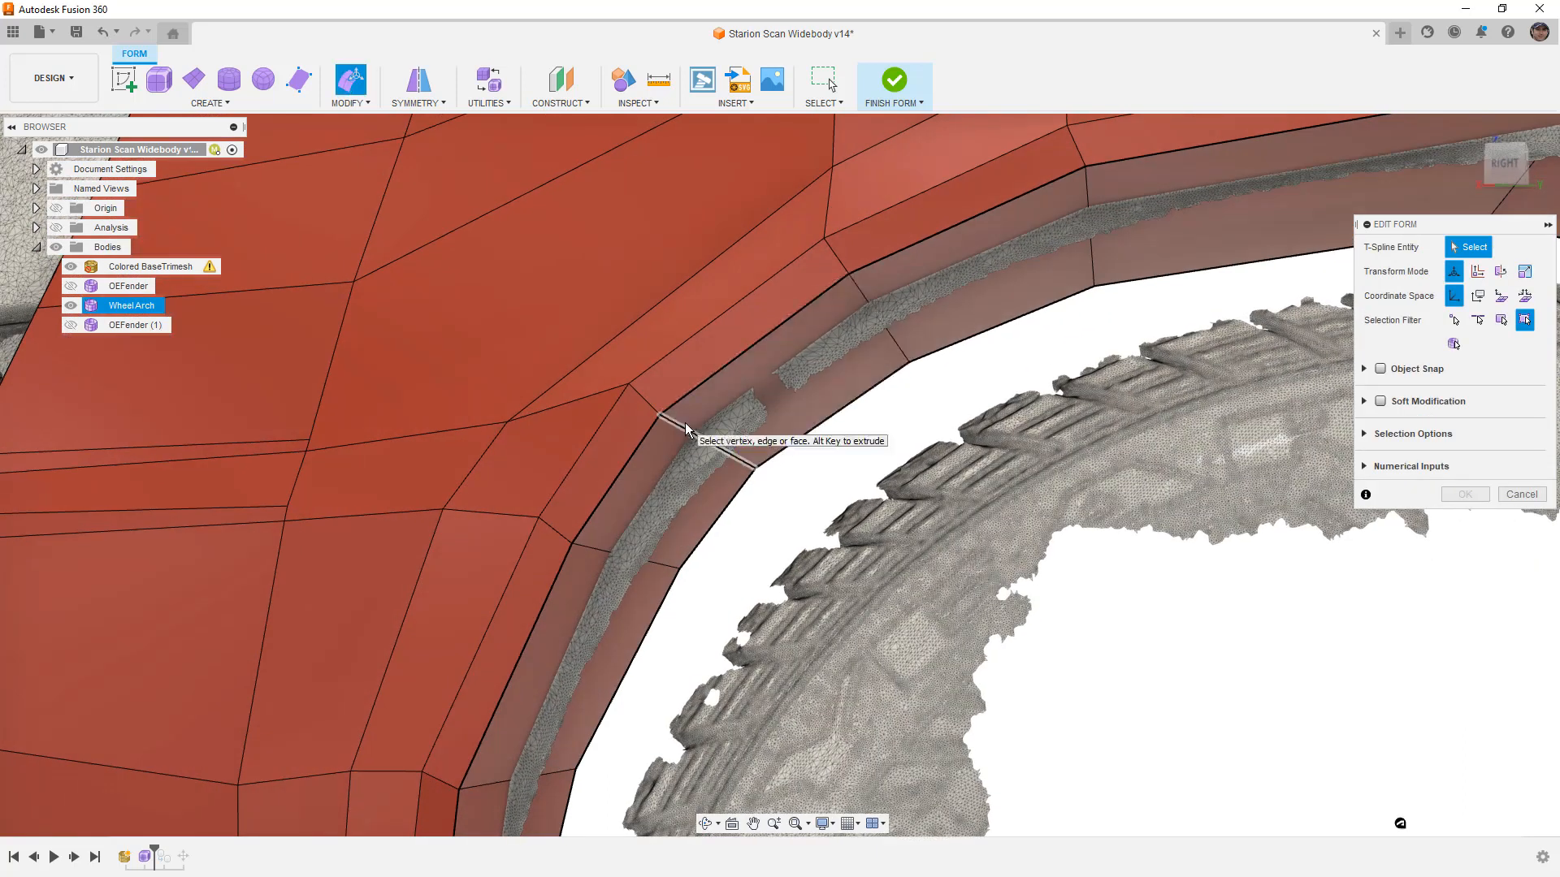
pyautogui.click(684, 424)
pyautogui.click(1503, 164)
pyautogui.click(909, 542)
# Compare enclosing and crossing window selections around the short edge at the front corner of the arch lip
pyautogui.scroll(3, 858, 522)
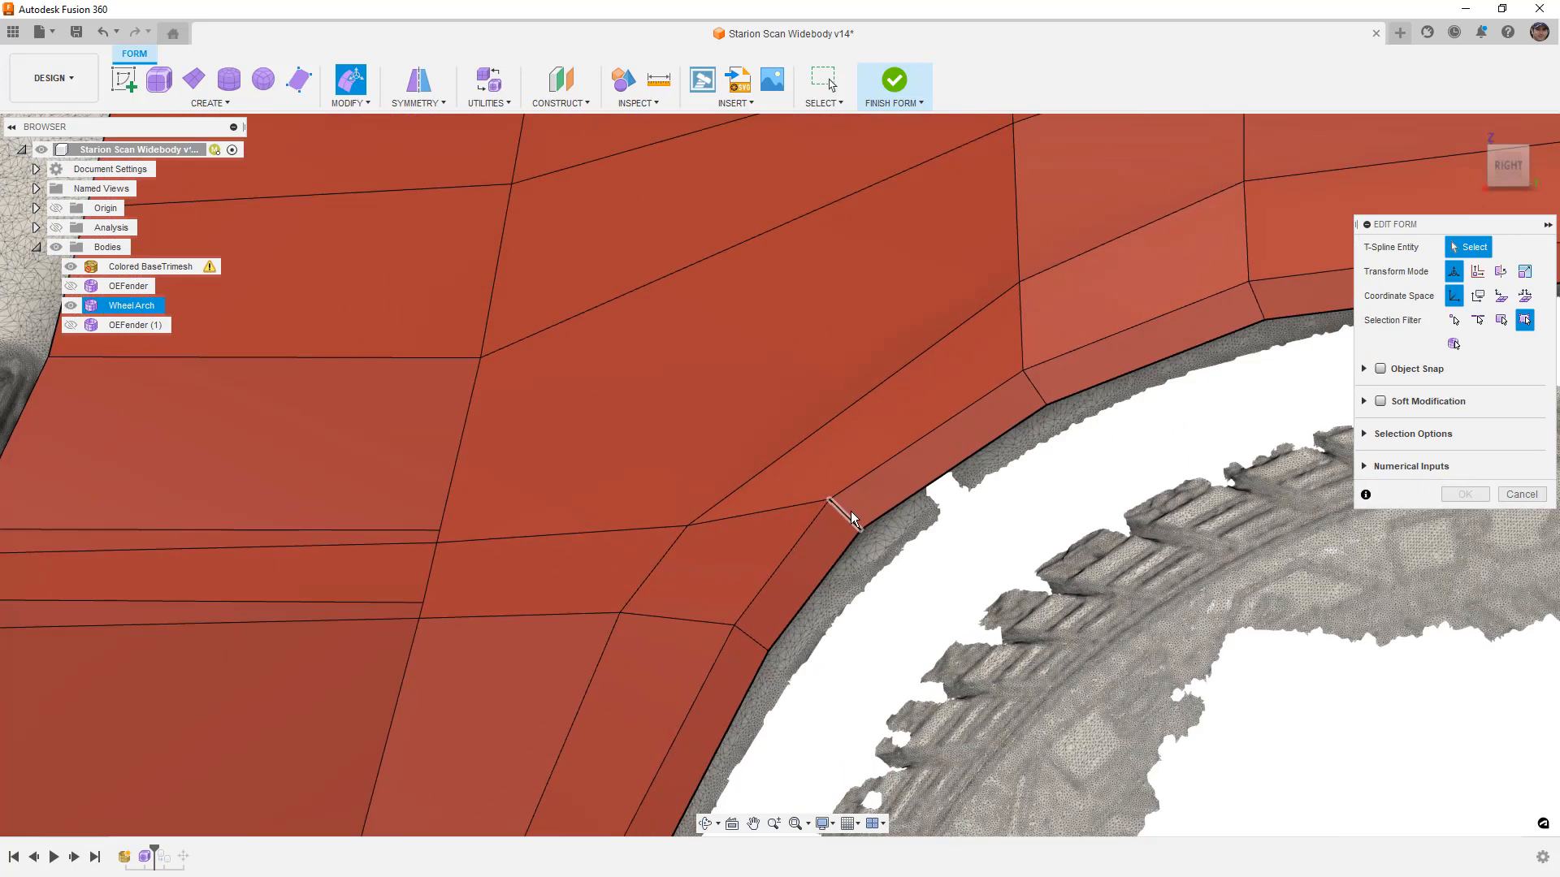
pyautogui.click(895, 554)
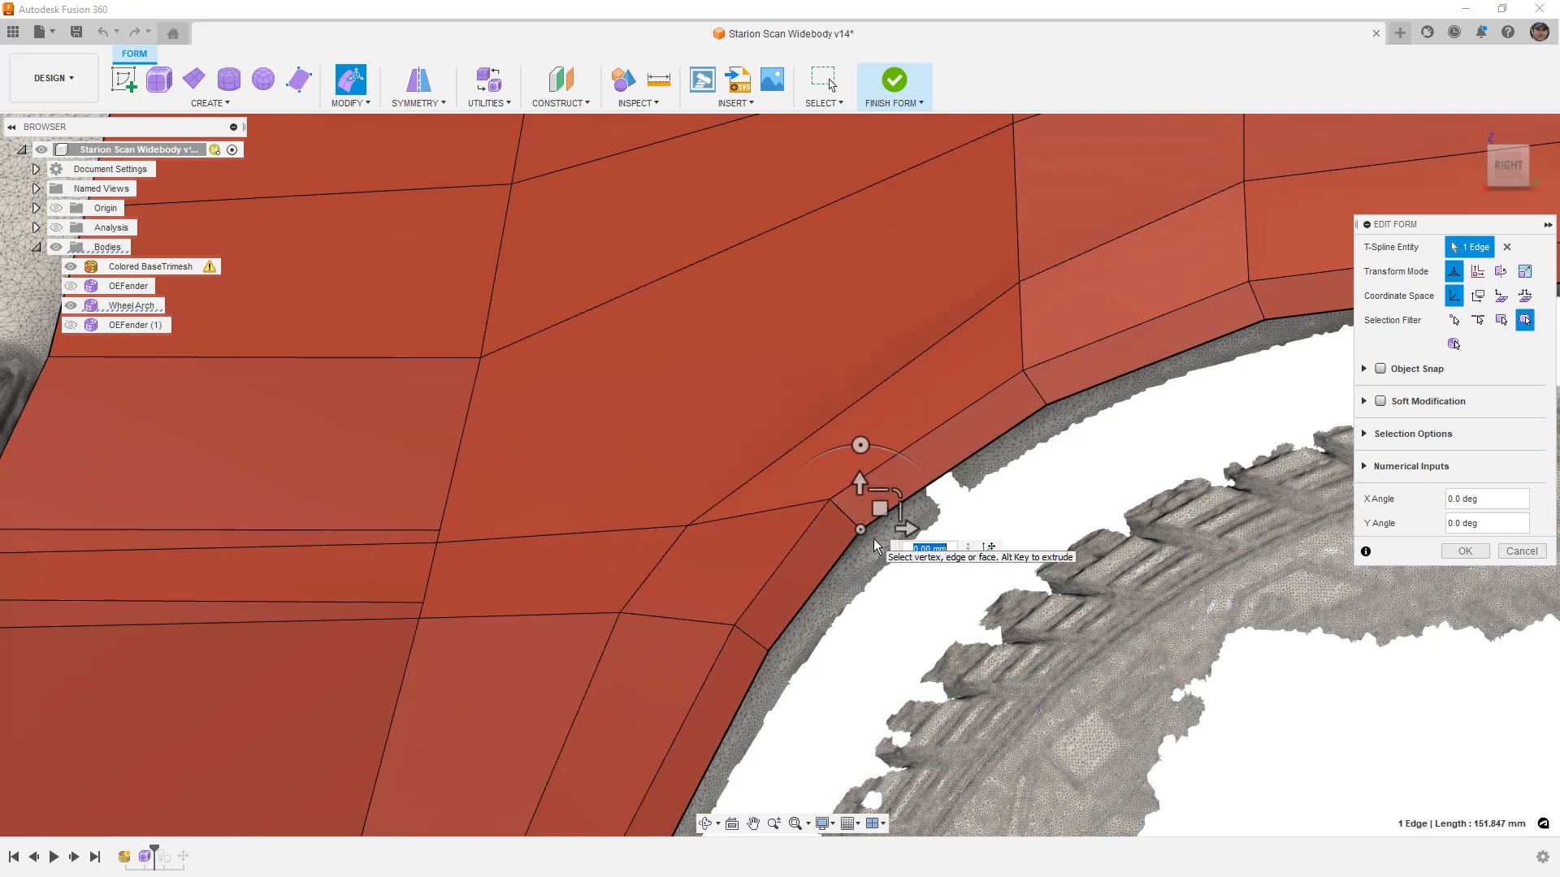
pyautogui.click(885, 548)
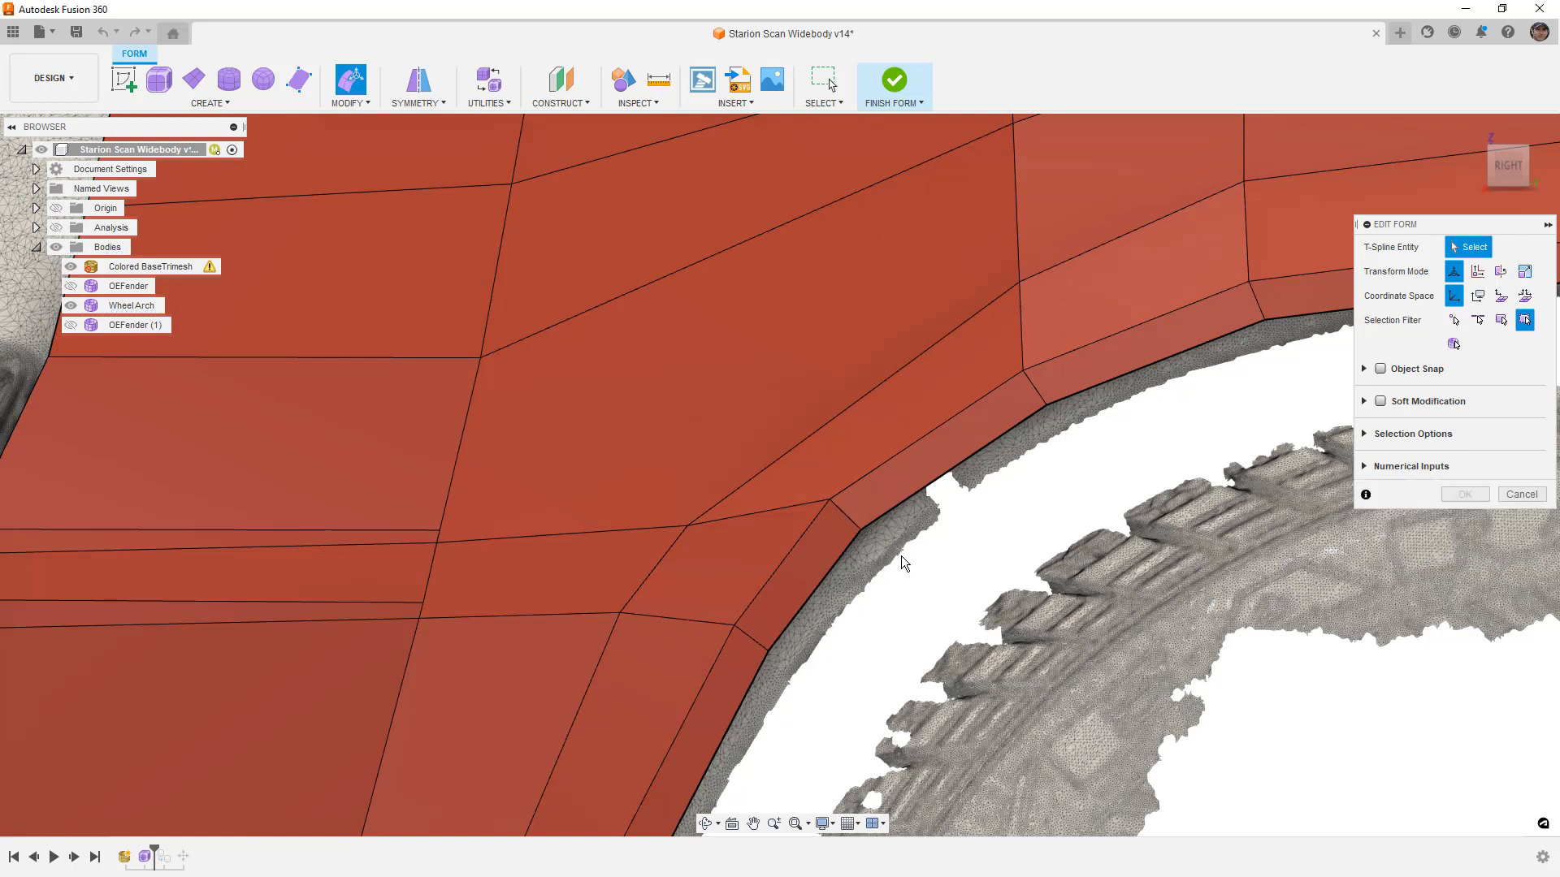
pyautogui.doubleClick(845, 507)
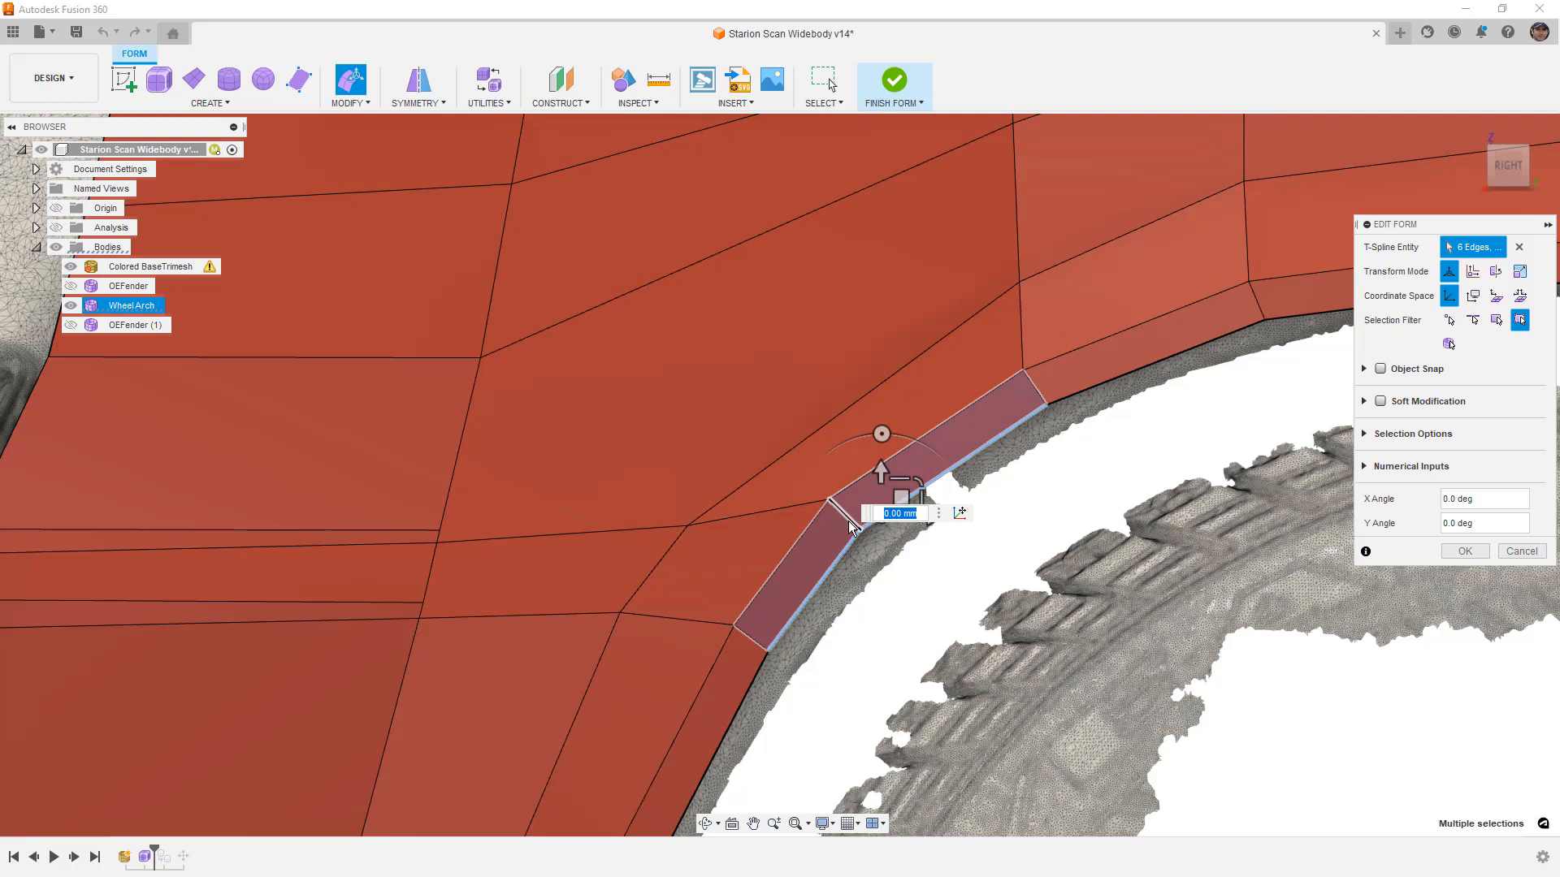
pyautogui.click(890, 564)
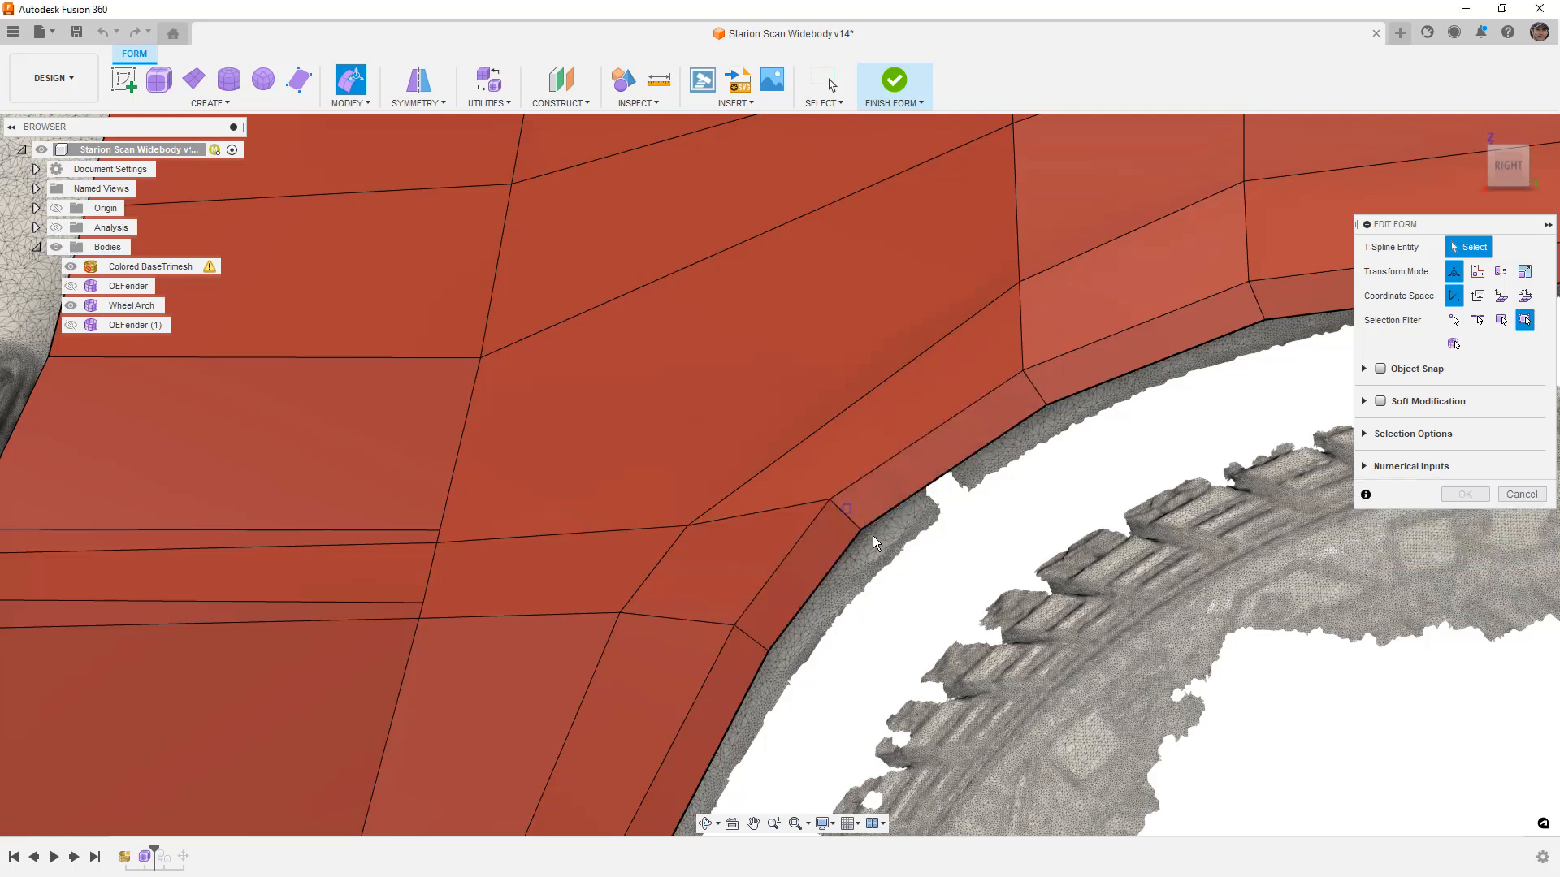
pyautogui.click(889, 555)
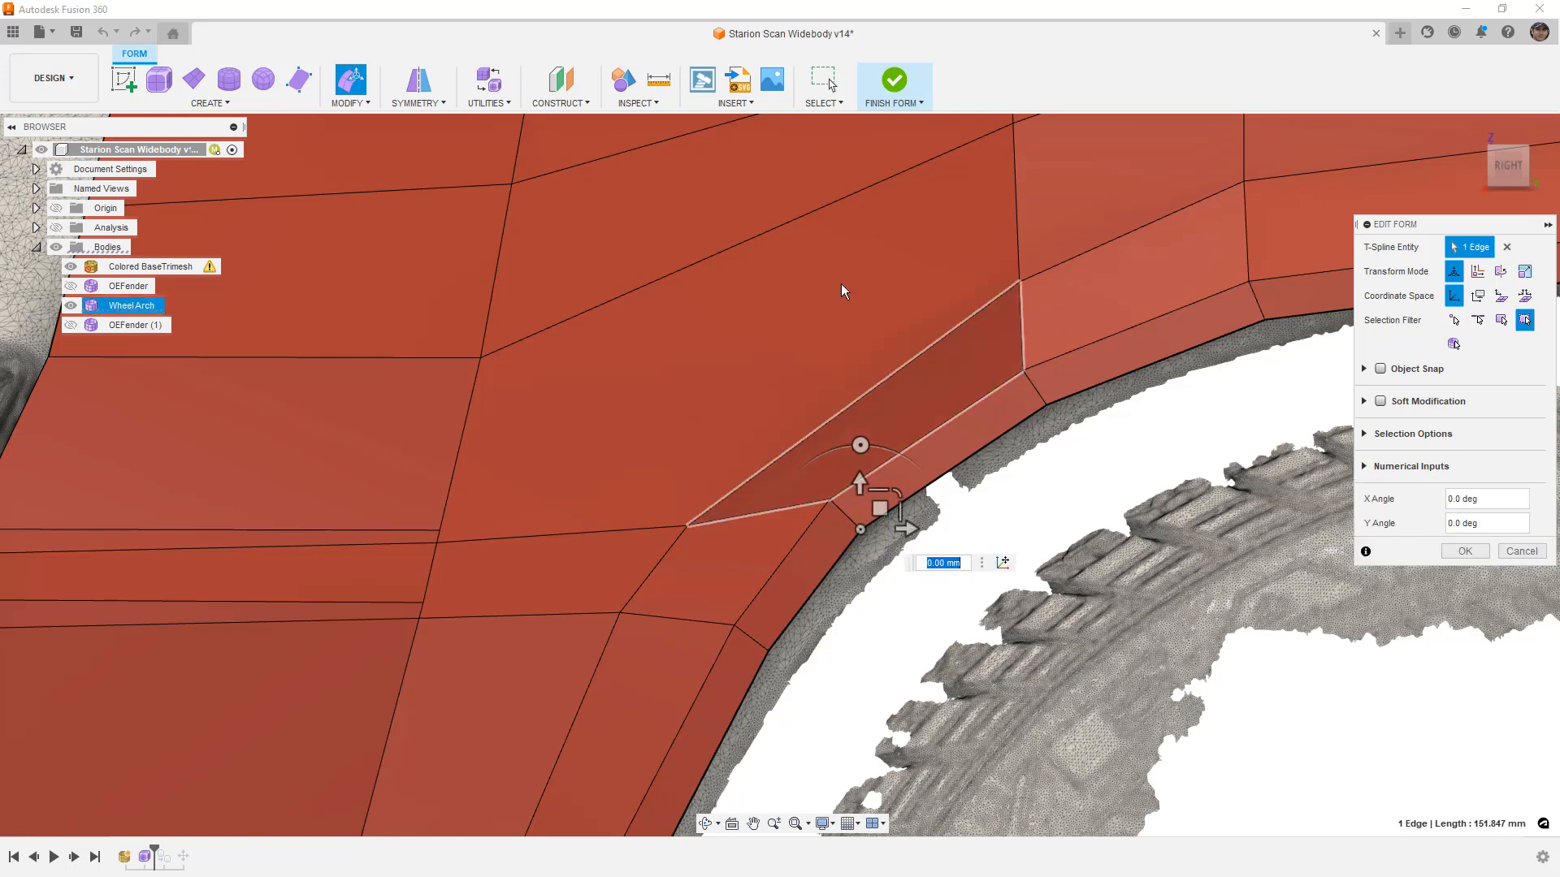
# Check the selection filters, including Select Through, and window-select both stacked short edges at the front corner of the arch lip
pyautogui.click(838, 101)
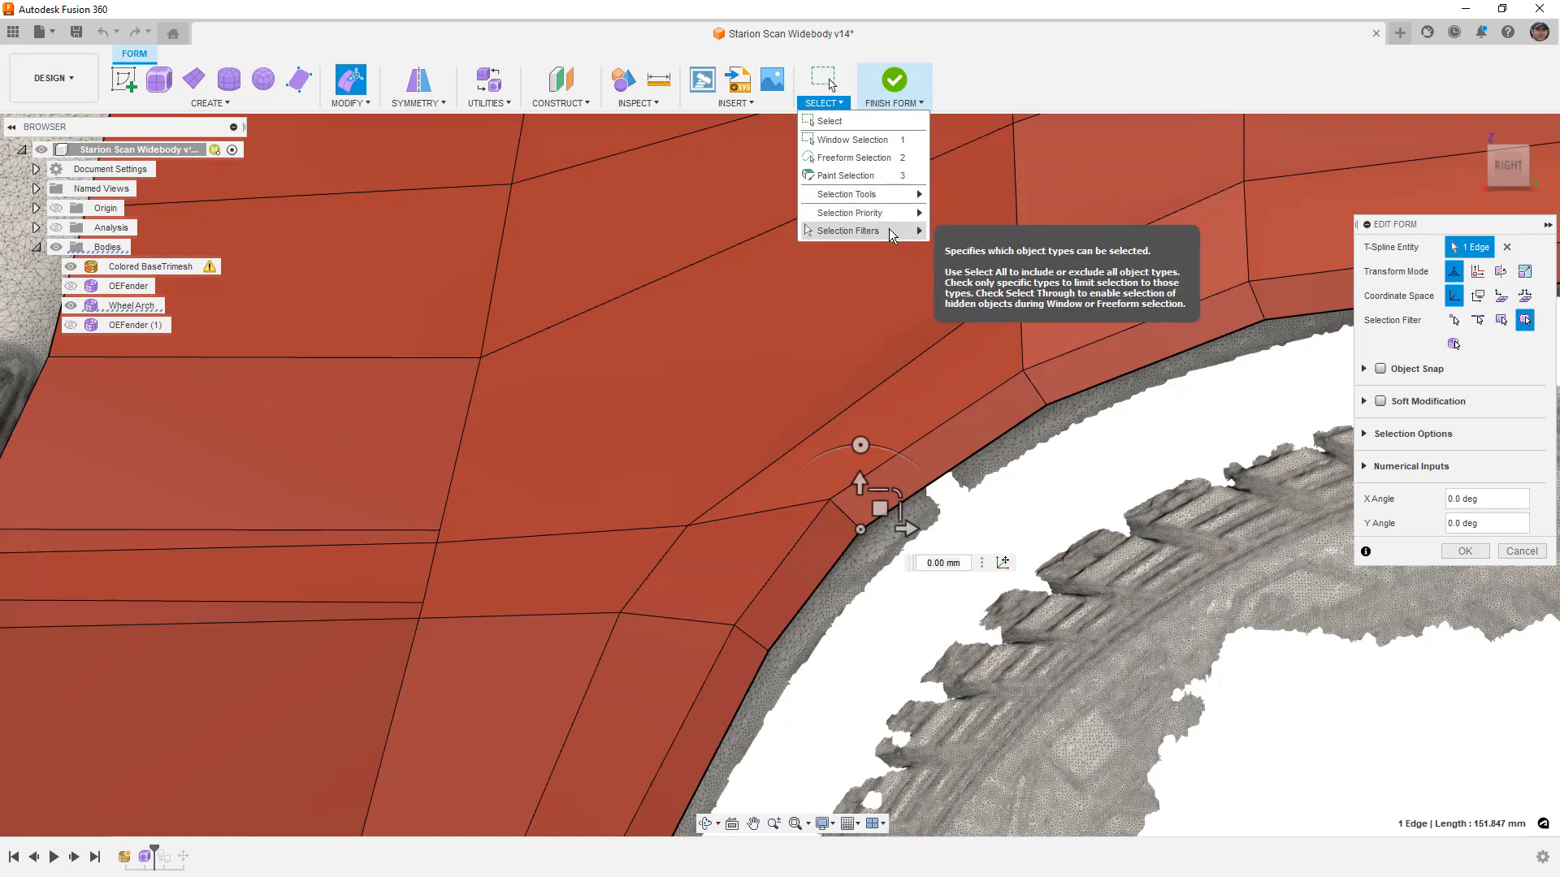
pyautogui.moveTo(893, 230)
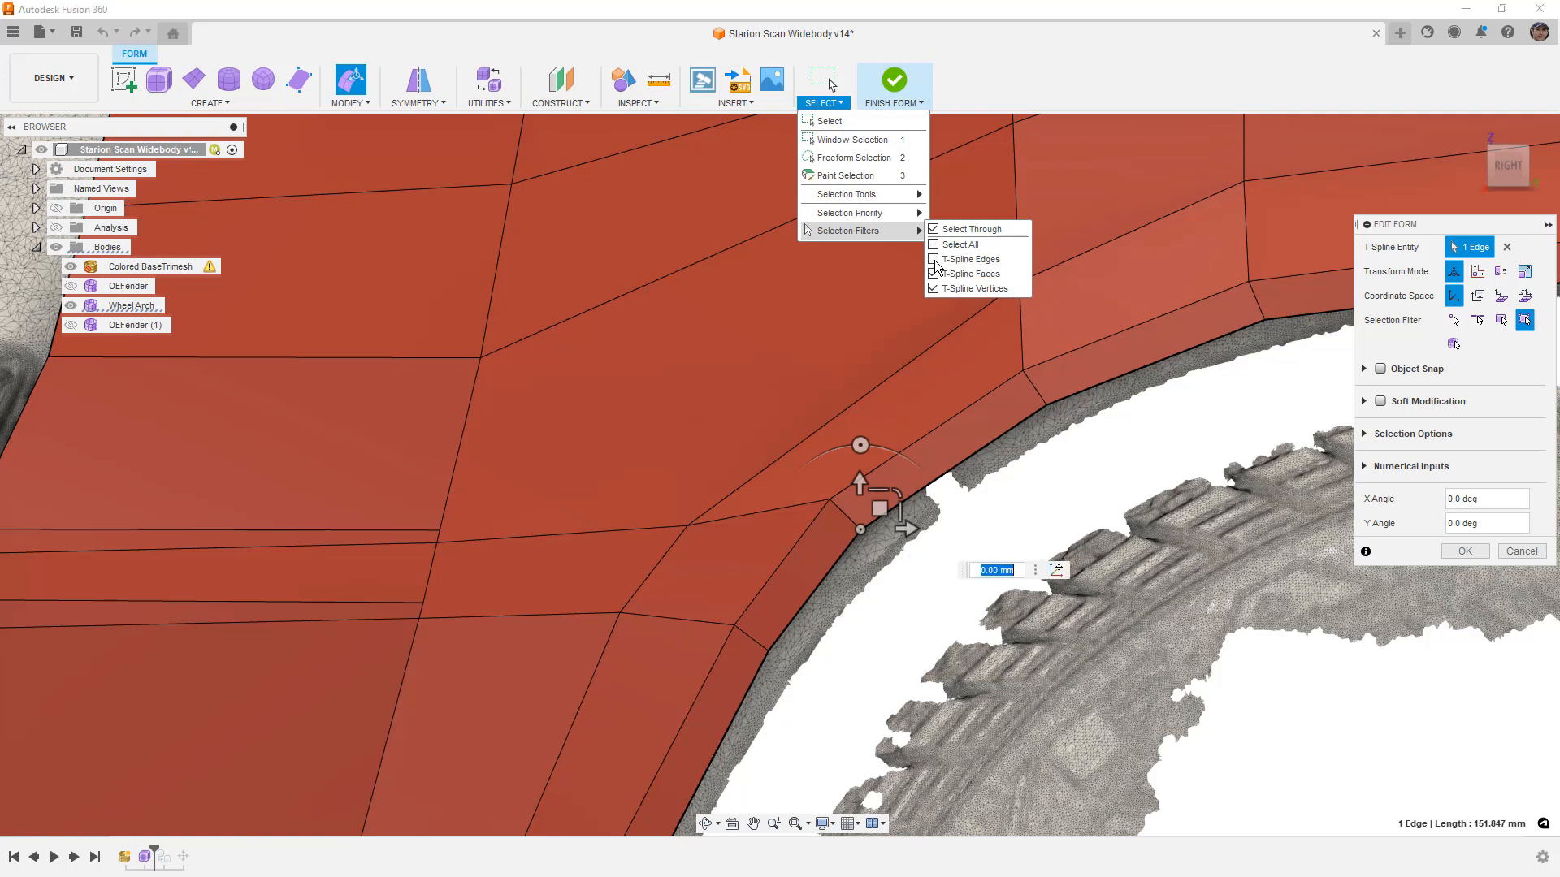
pyautogui.click(840, 505)
pyautogui.click(840, 504)
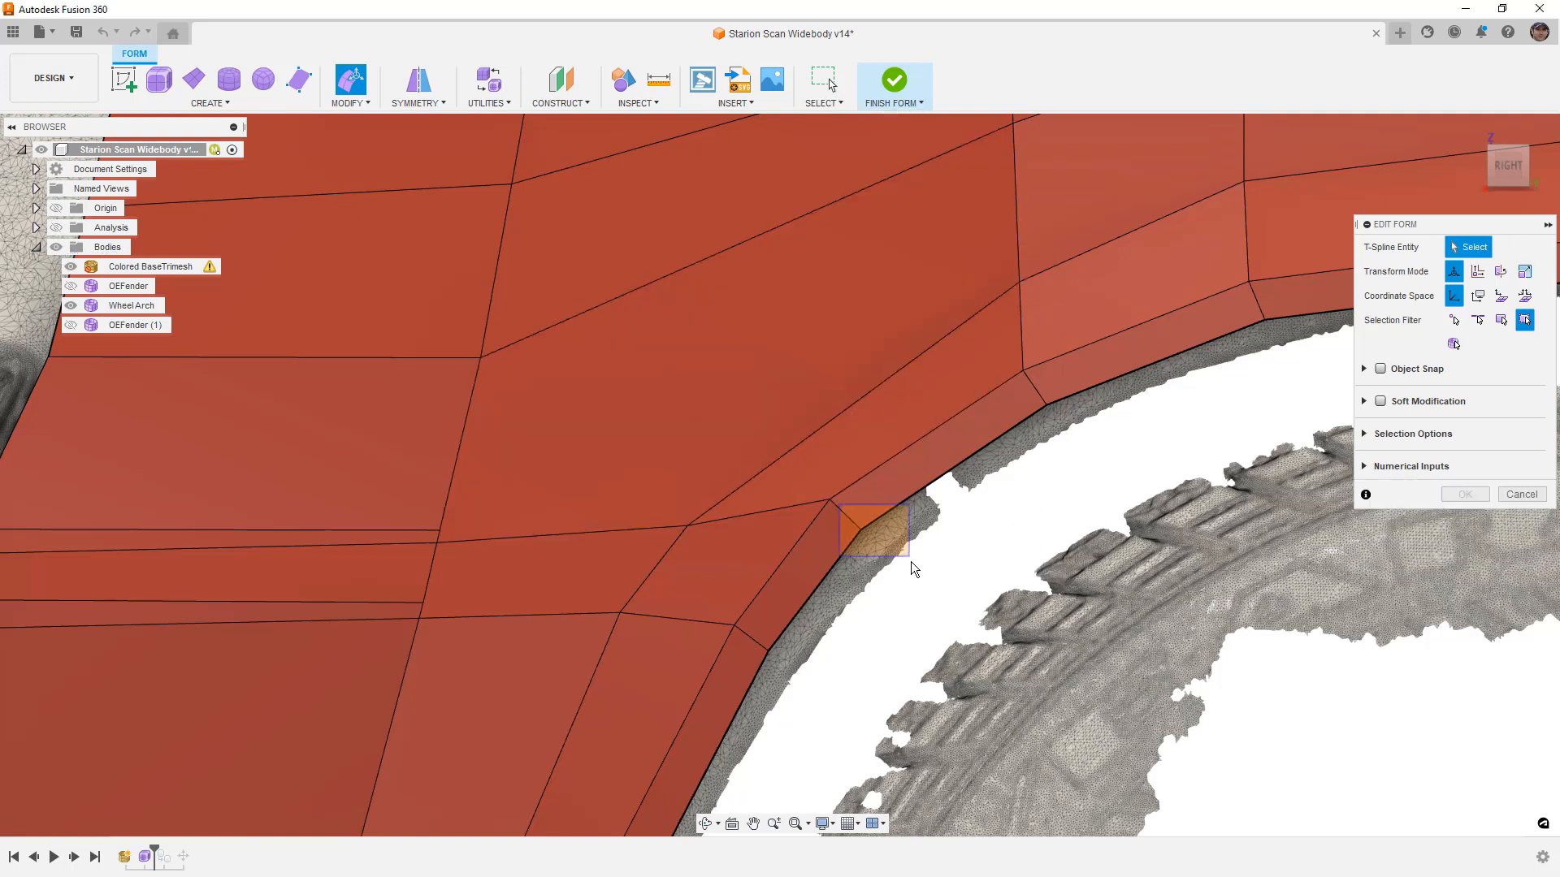
pyautogui.keyDown('shift'); pyautogui.click(919, 557); pyautogui.keyUp('shift')
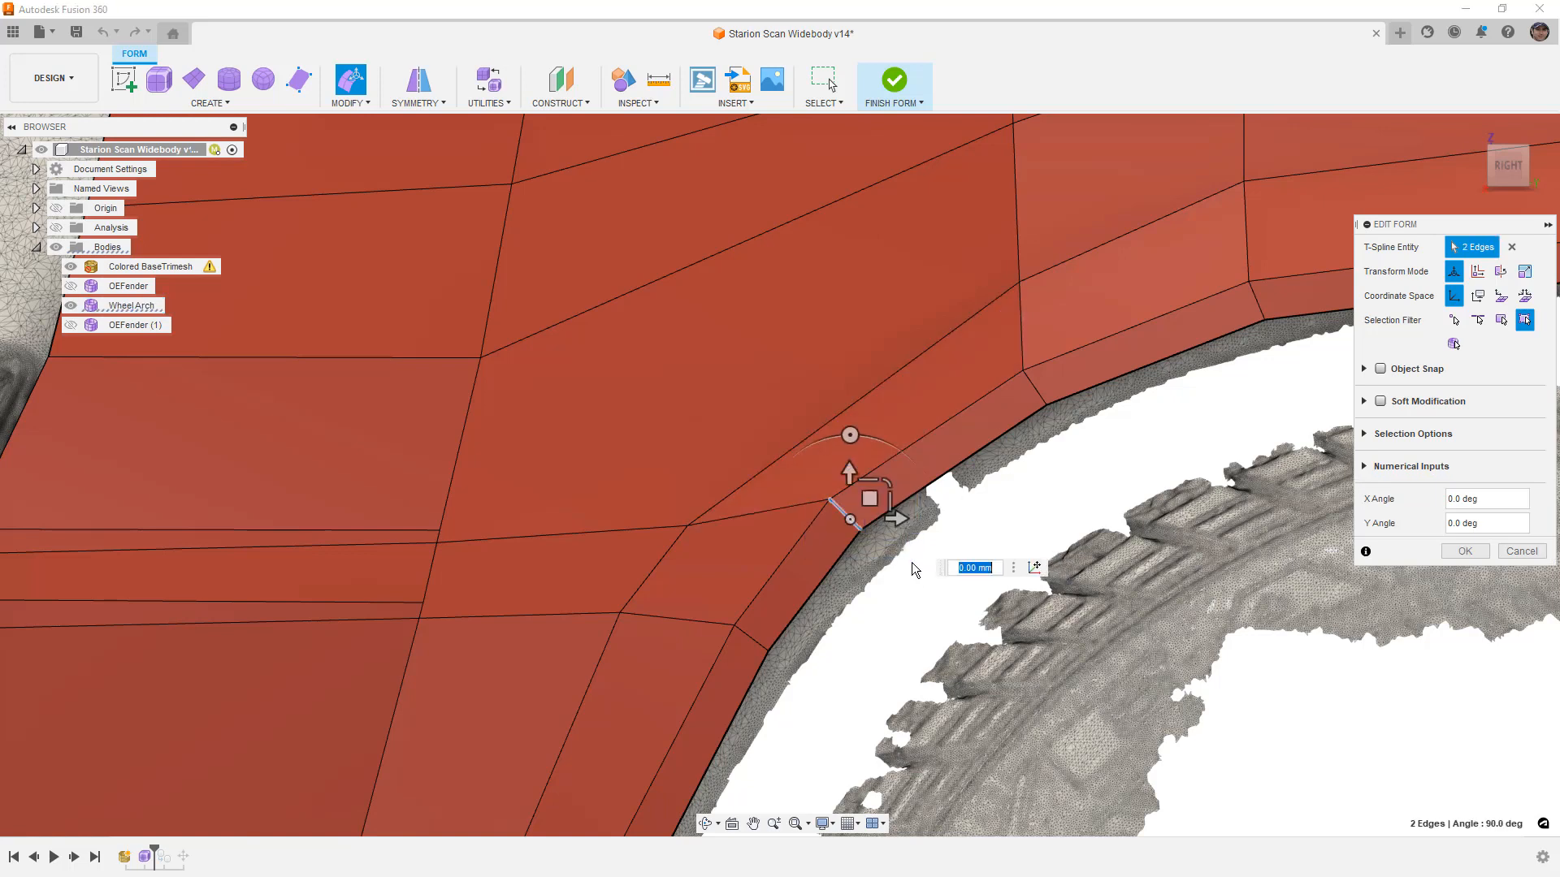
# Compare the selection filters offered during Edit Form with those offered when no command is active
pyautogui.click(835, 106)
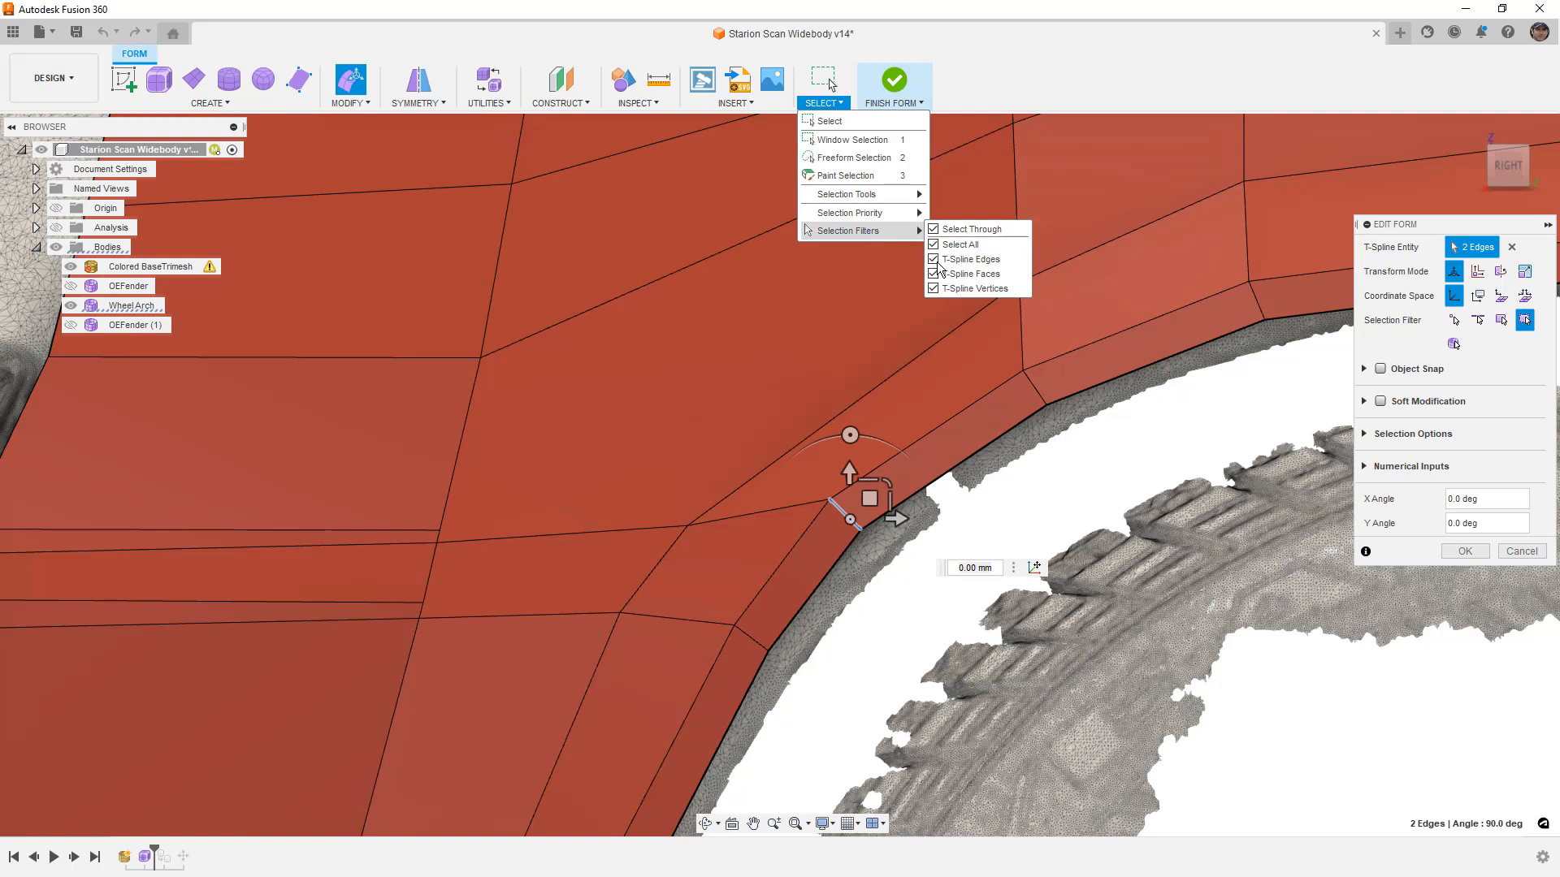
pyautogui.click(1118, 431)
pyautogui.click(1514, 491)
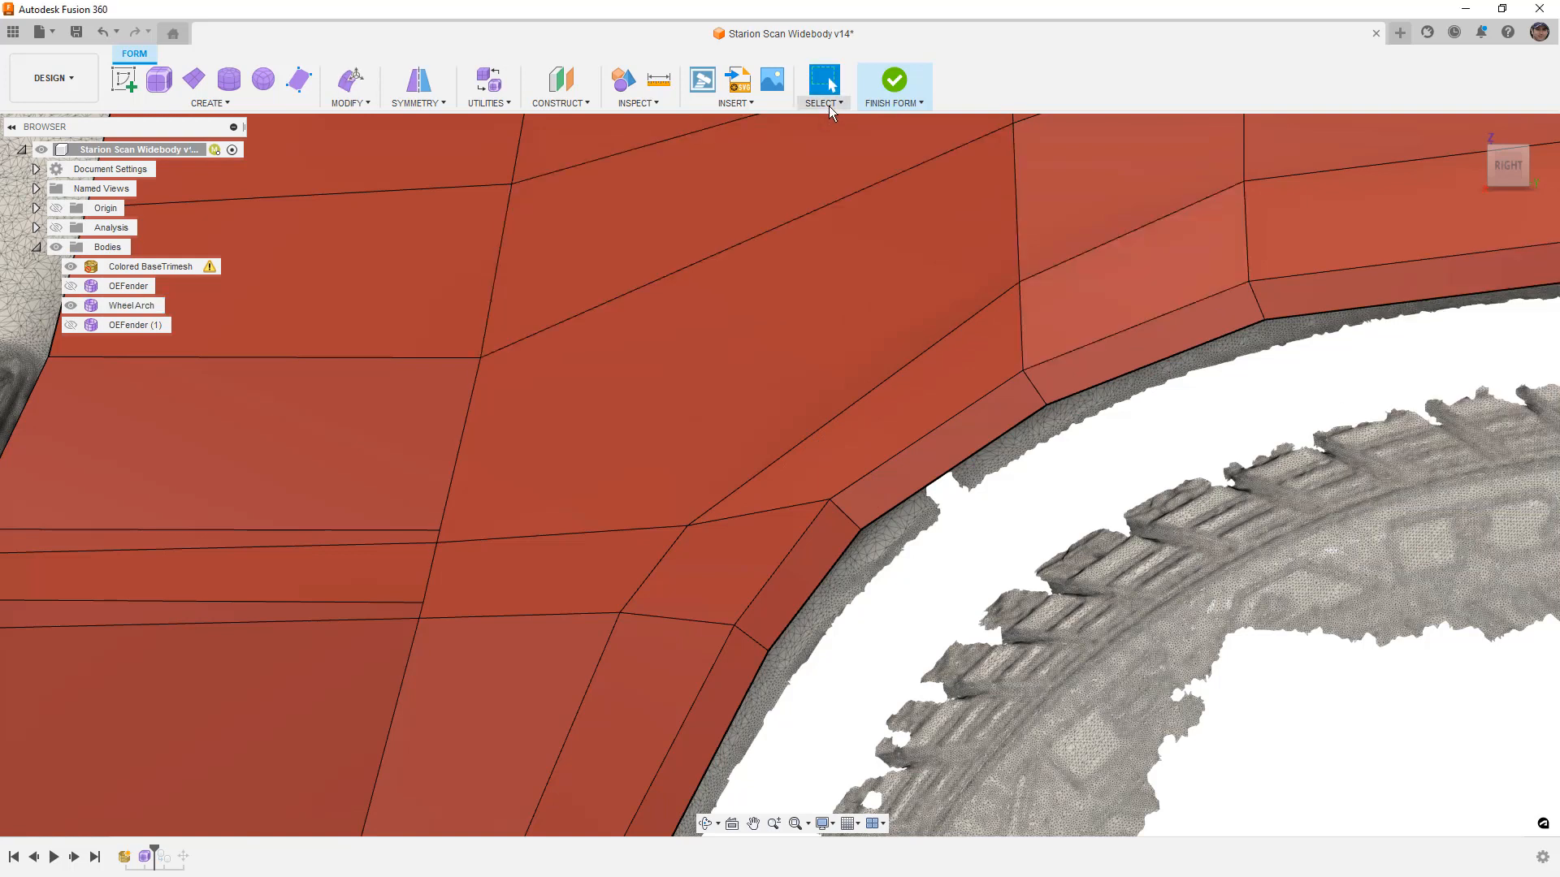
pyautogui.click(827, 109)
pyautogui.moveTo(881, 231)
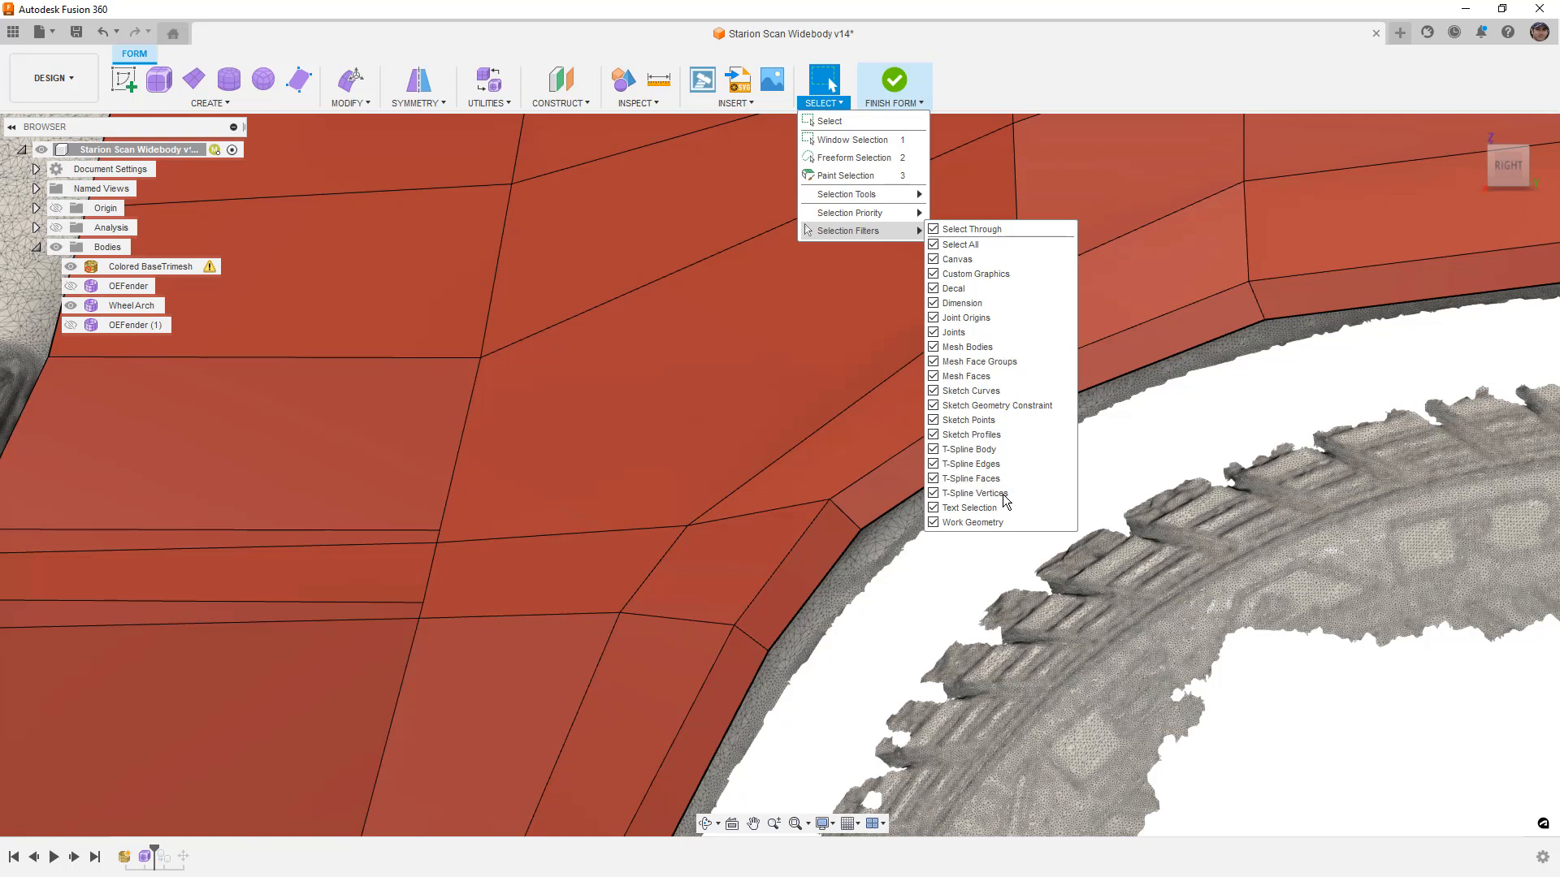
pyautogui.click(1089, 493)
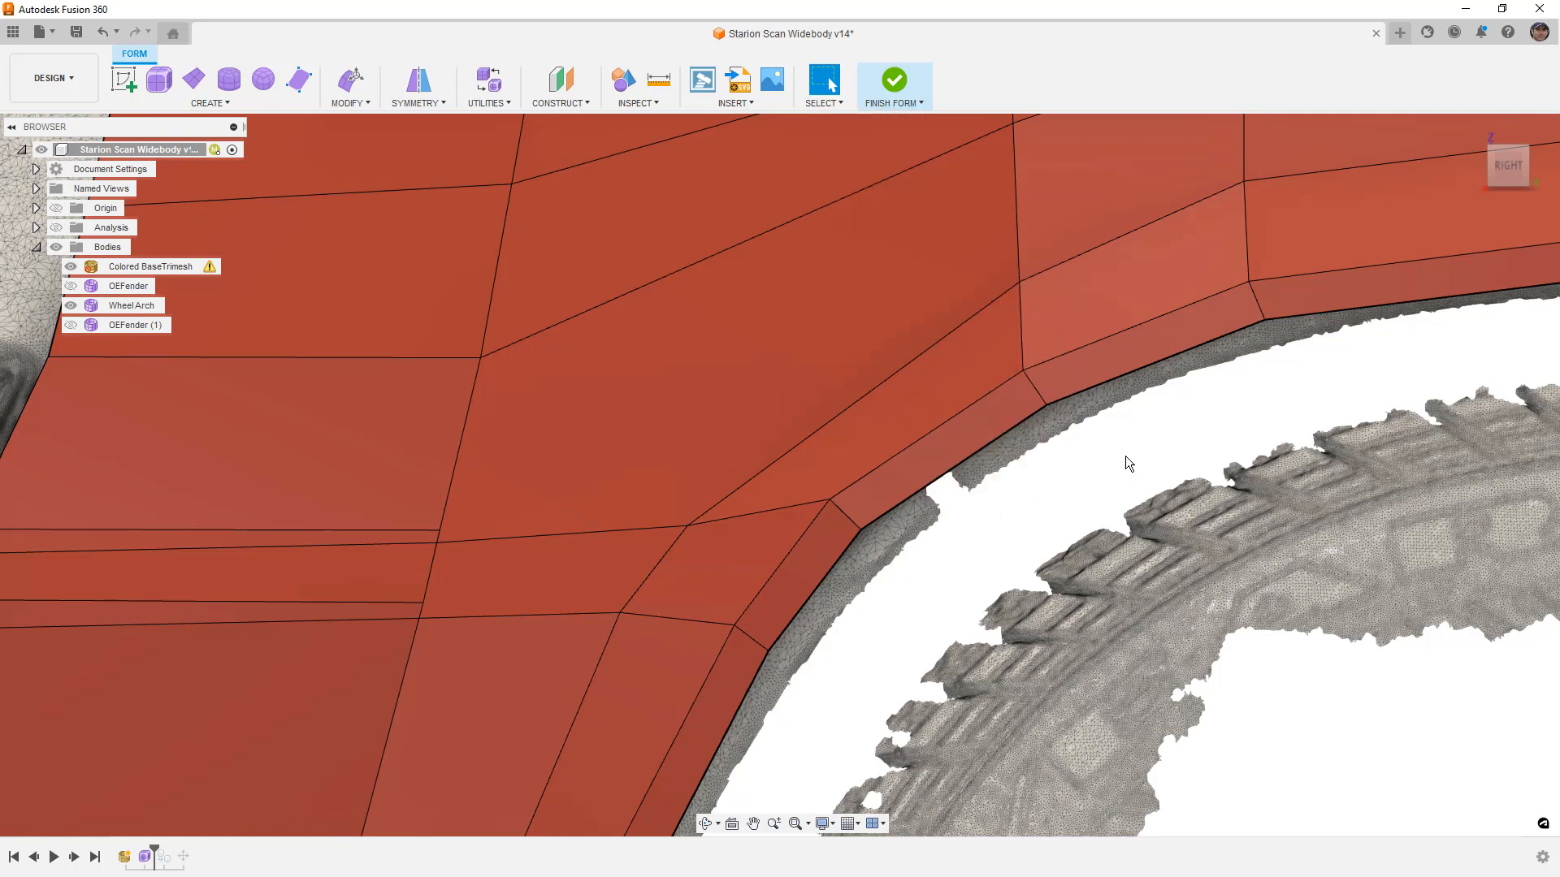
# With Edit Form, move the short edge pair above the lip's front corner about 1.8 mm rearward and 3.2 mm down
pyautogui.click(348, 81)
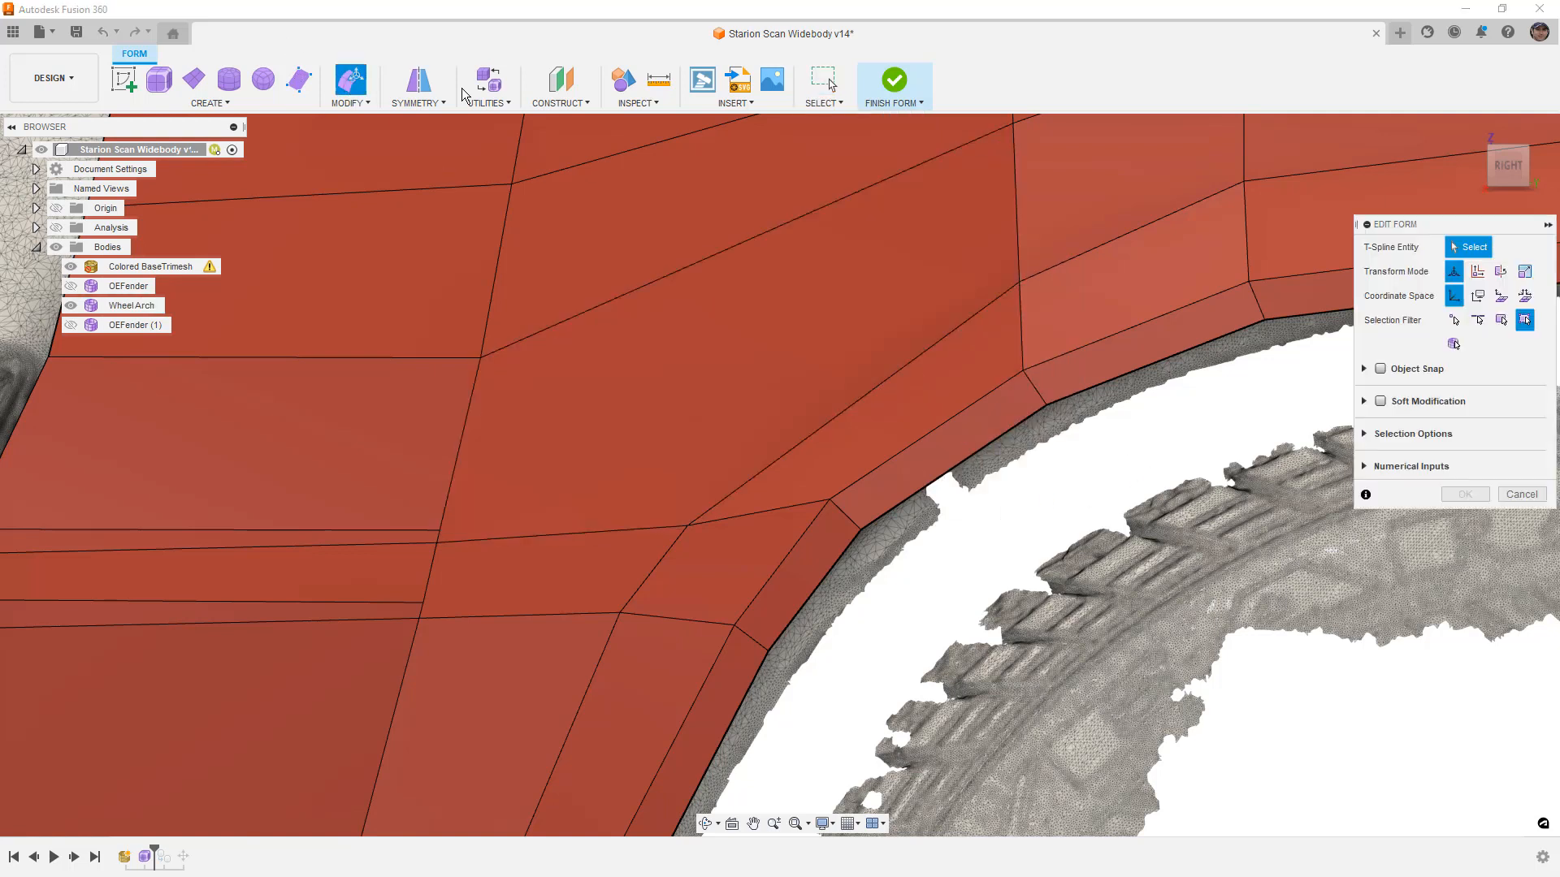
pyautogui.click(823, 89)
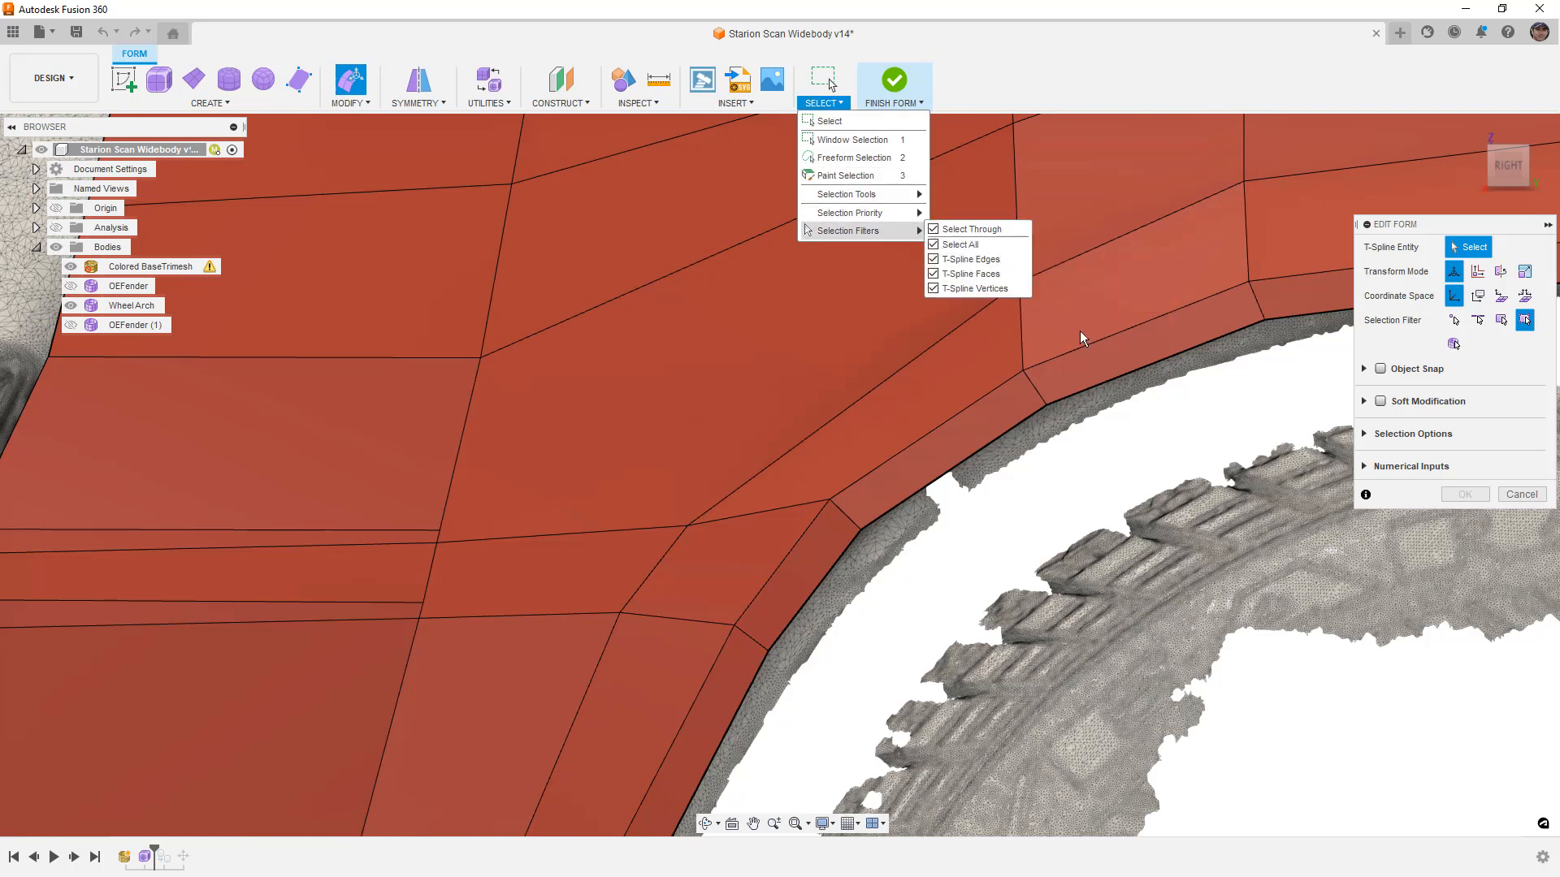
pyautogui.click(1128, 472)
pyautogui.scroll(-3, 881, 480)
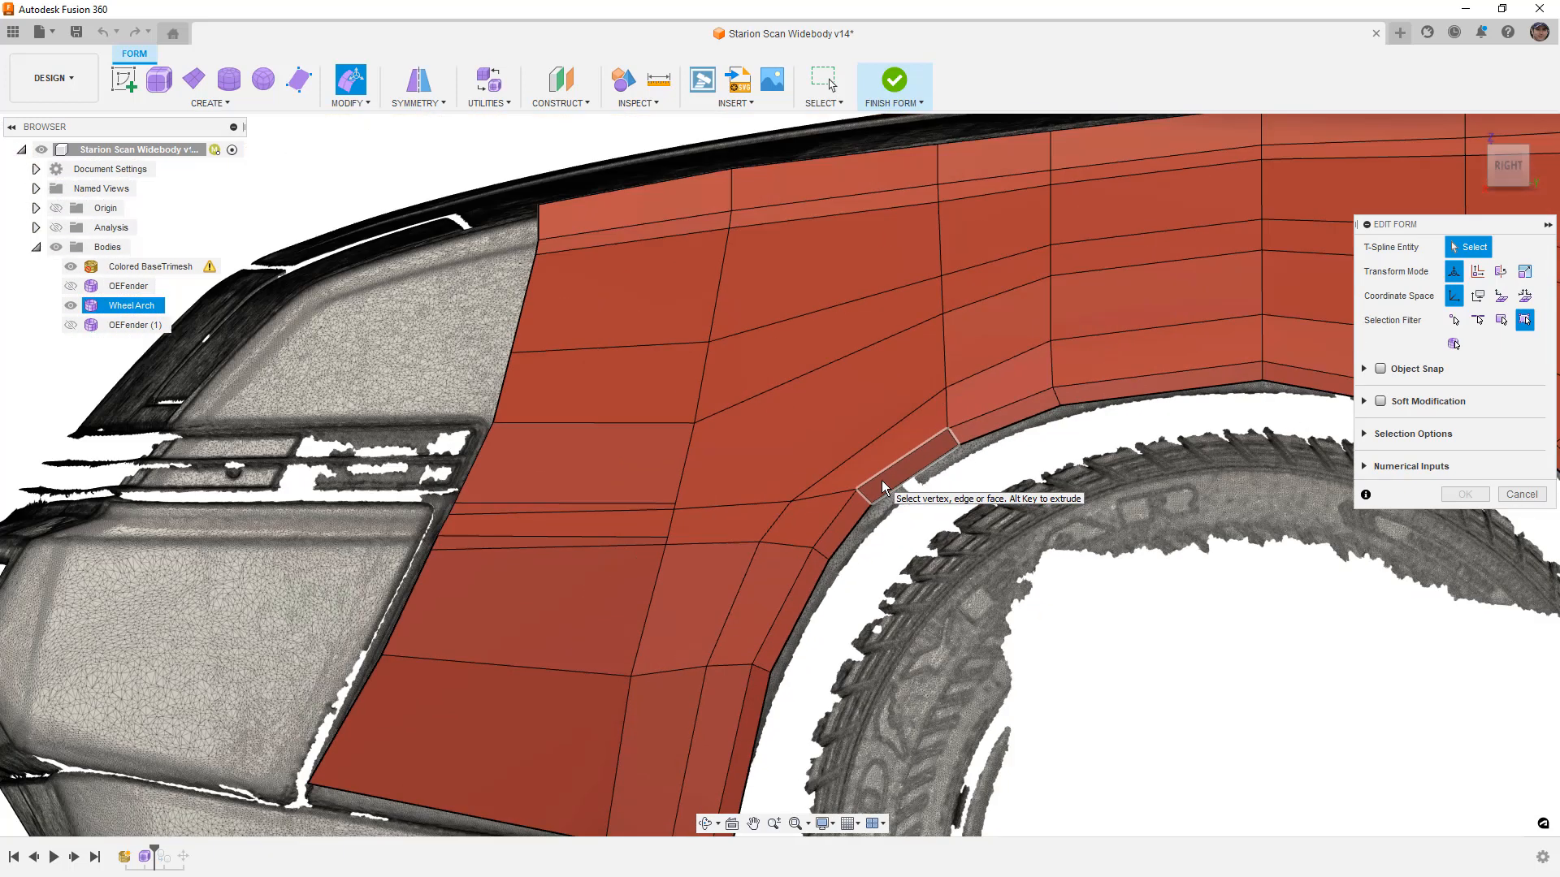
pyautogui.scroll(-3, 881, 480)
pyautogui.scroll(8, 944, 451)
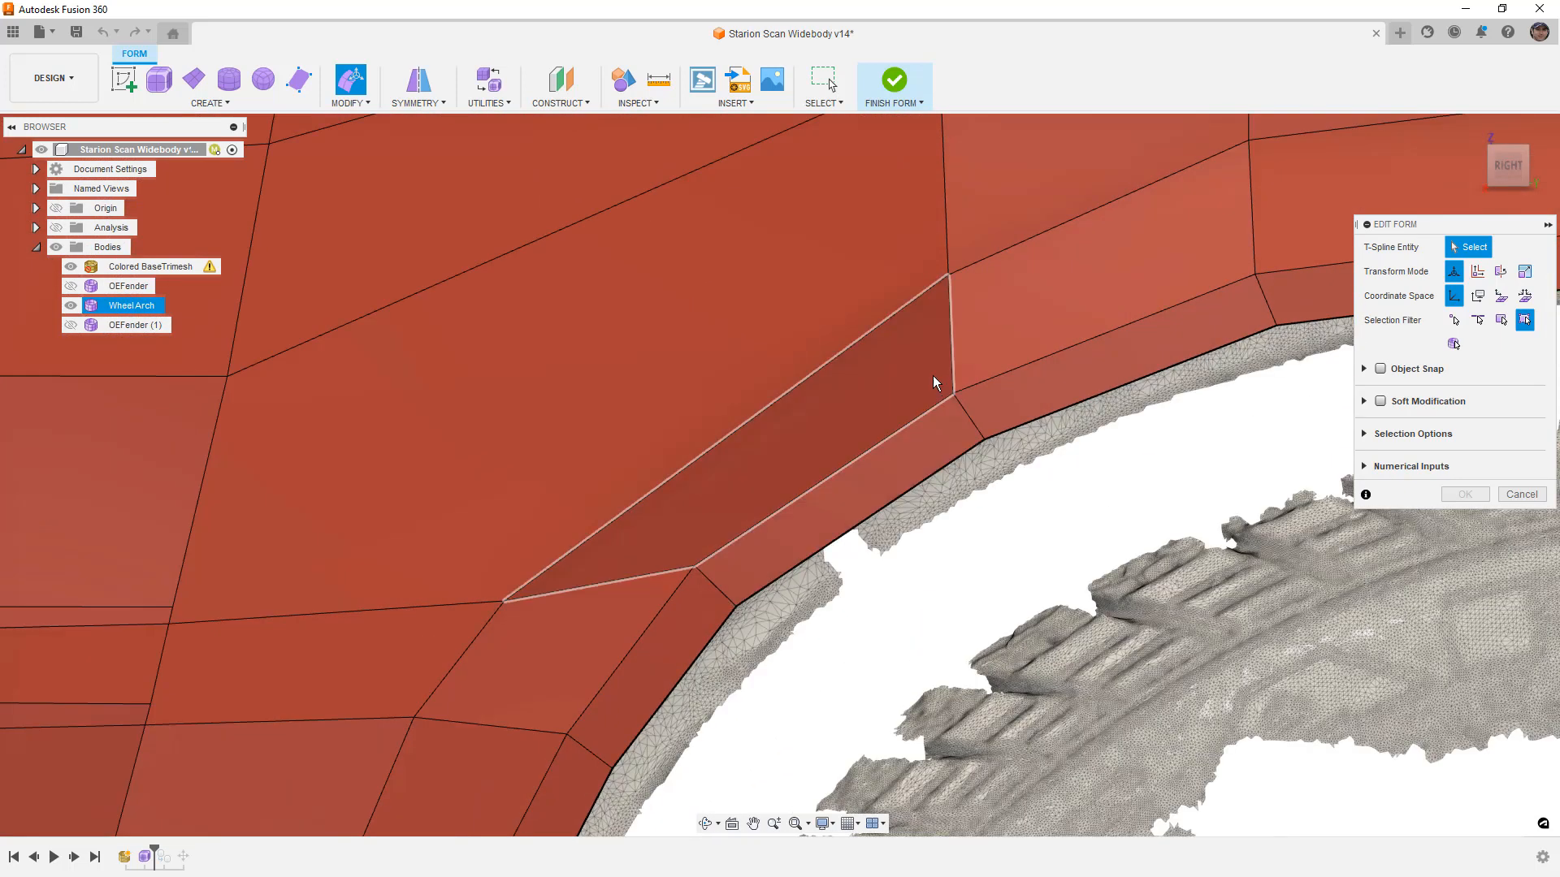
pyautogui.click(972, 416)
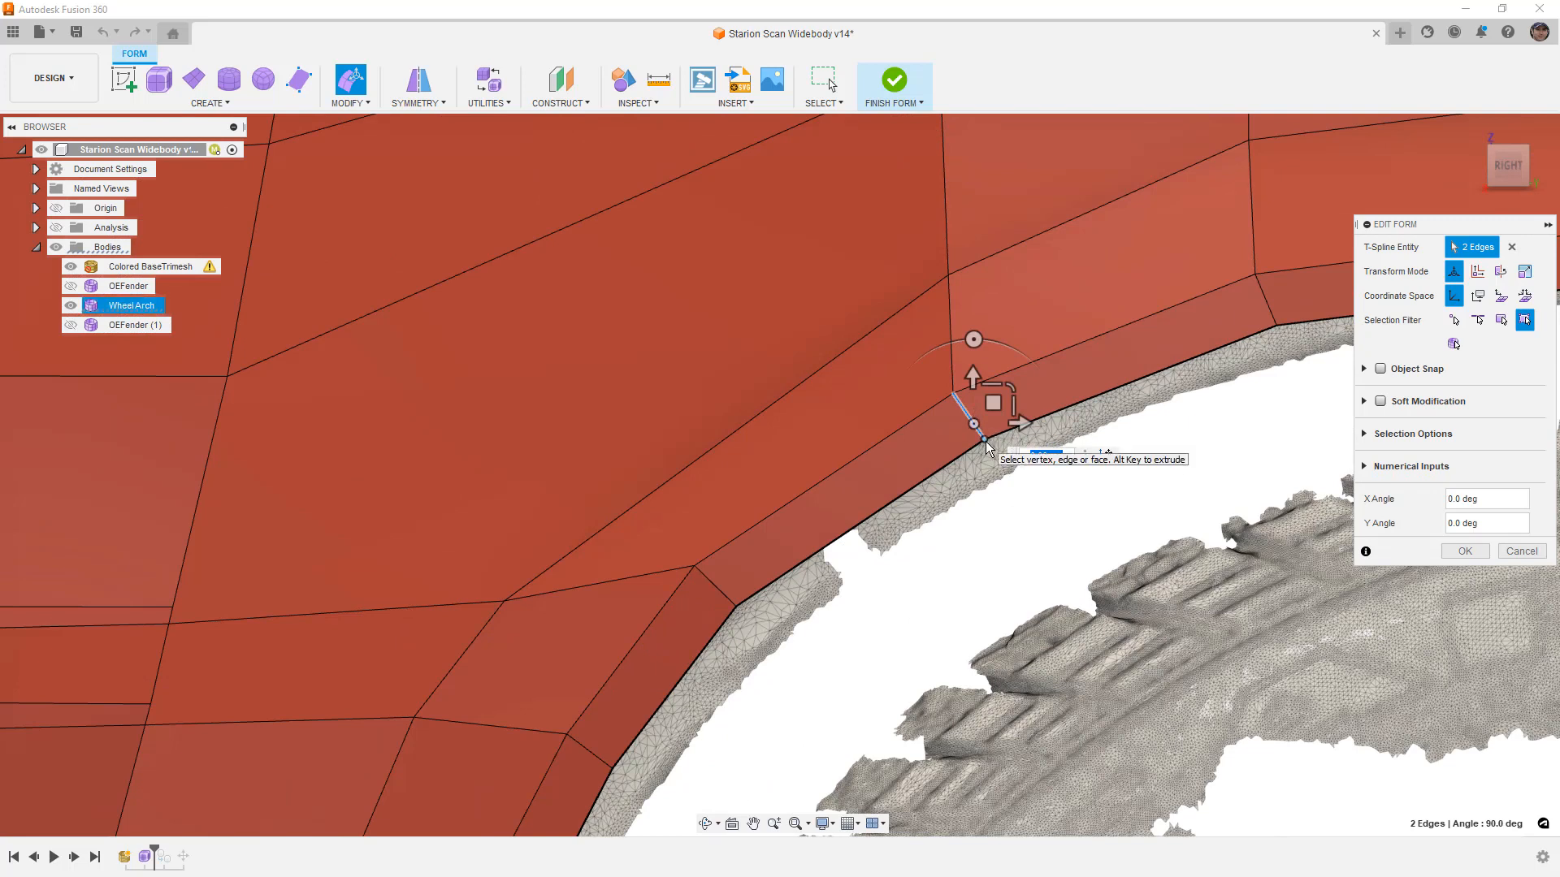
pyautogui.moveTo(992, 403); pyautogui.dragTo(1001, 417)
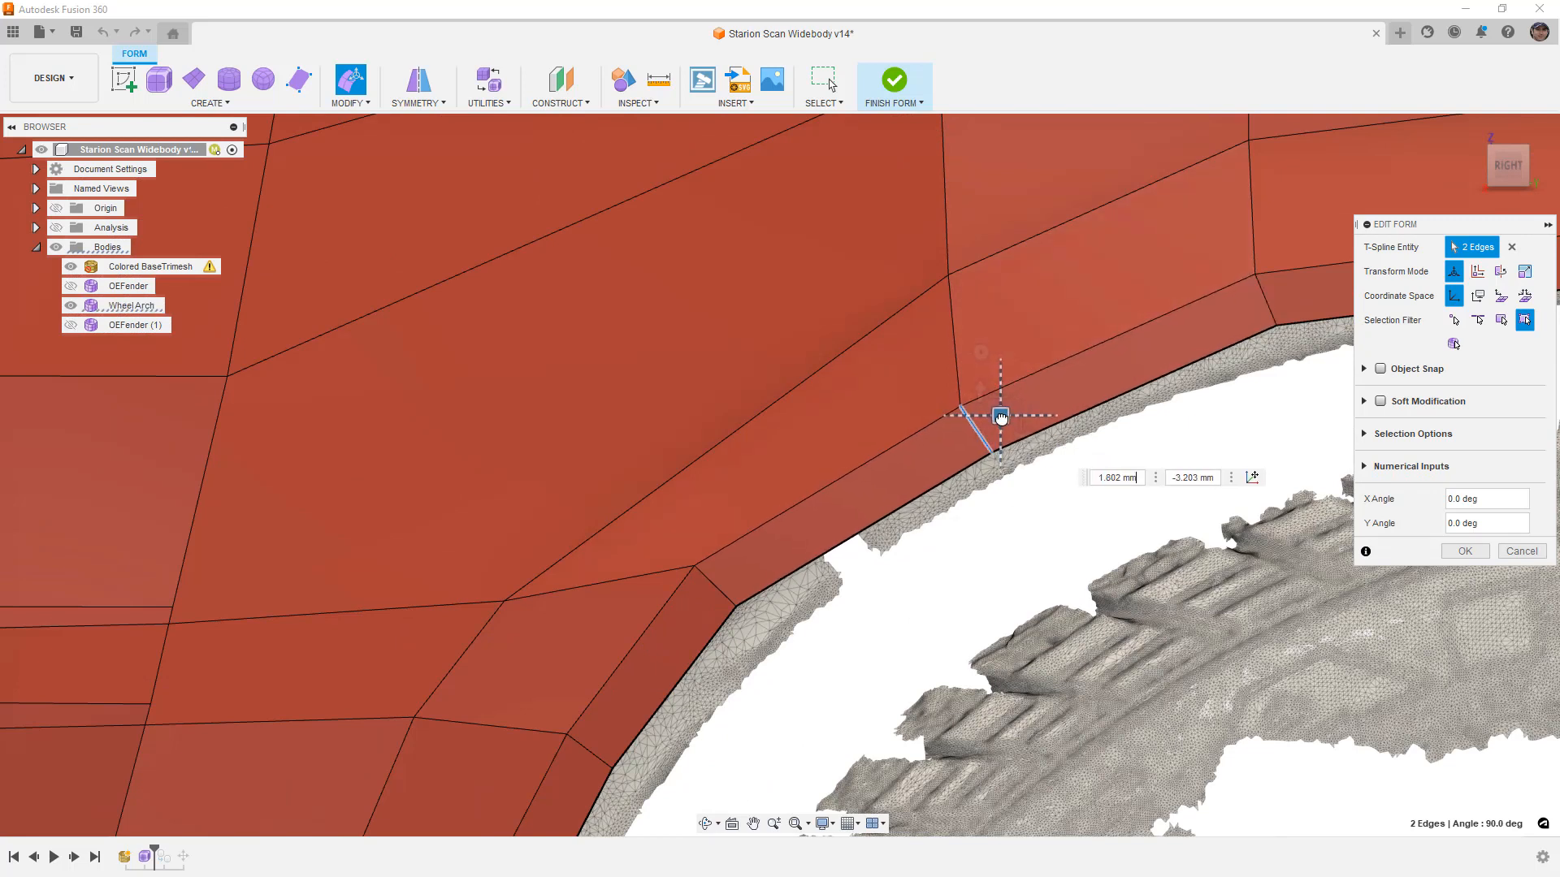
# Shift the front-corner lip edge pair down and rearward, and move the pair below it about 6.1 mm rearward and 5.2 mm down
pyautogui.click(716, 587)
pyautogui.moveTo(741, 573); pyautogui.dragTo(762, 598)
pyautogui.scroll(-3, 871, 503)
pyautogui.moveTo(905, 562); pyautogui.dragTo(933, 370, button='middle')
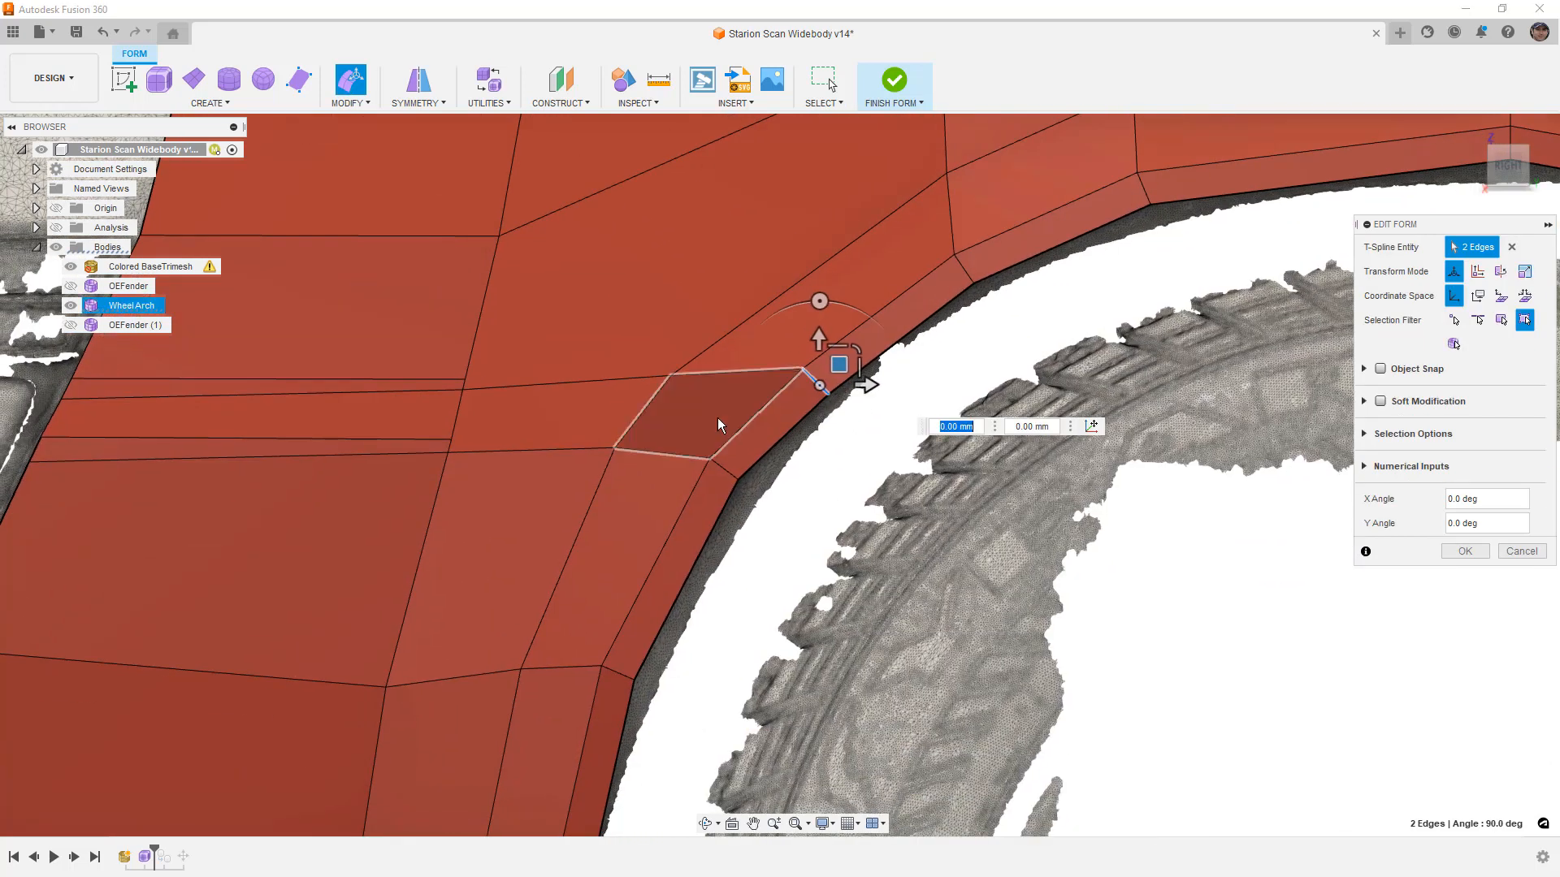
pyautogui.moveTo(676, 442); pyautogui.dragTo(781, 510)
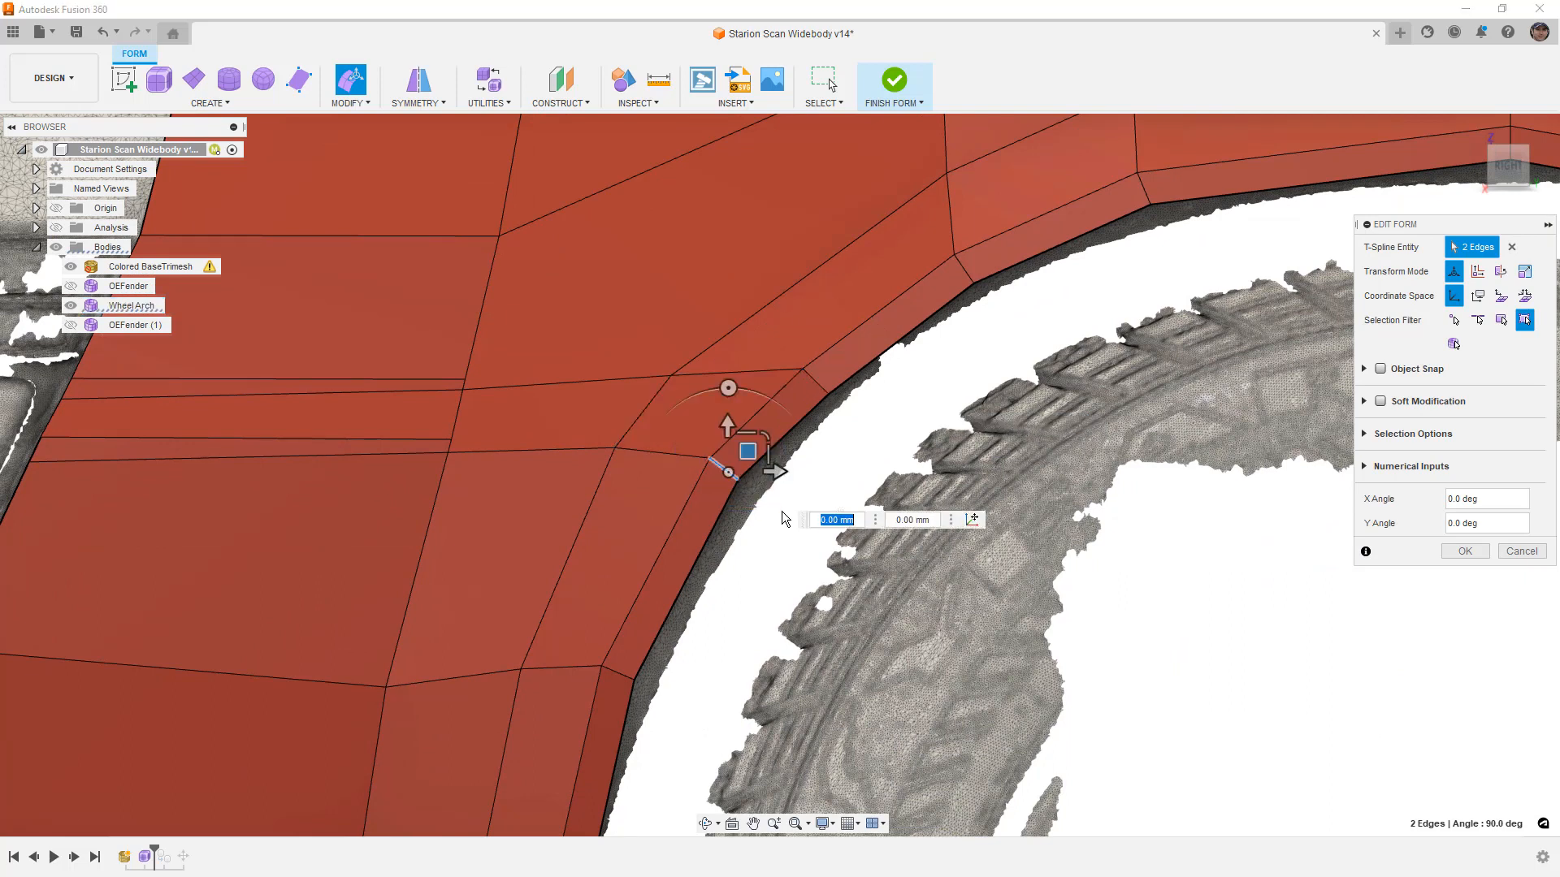
pyautogui.moveTo(747, 451); pyautogui.dragTo(767, 460)
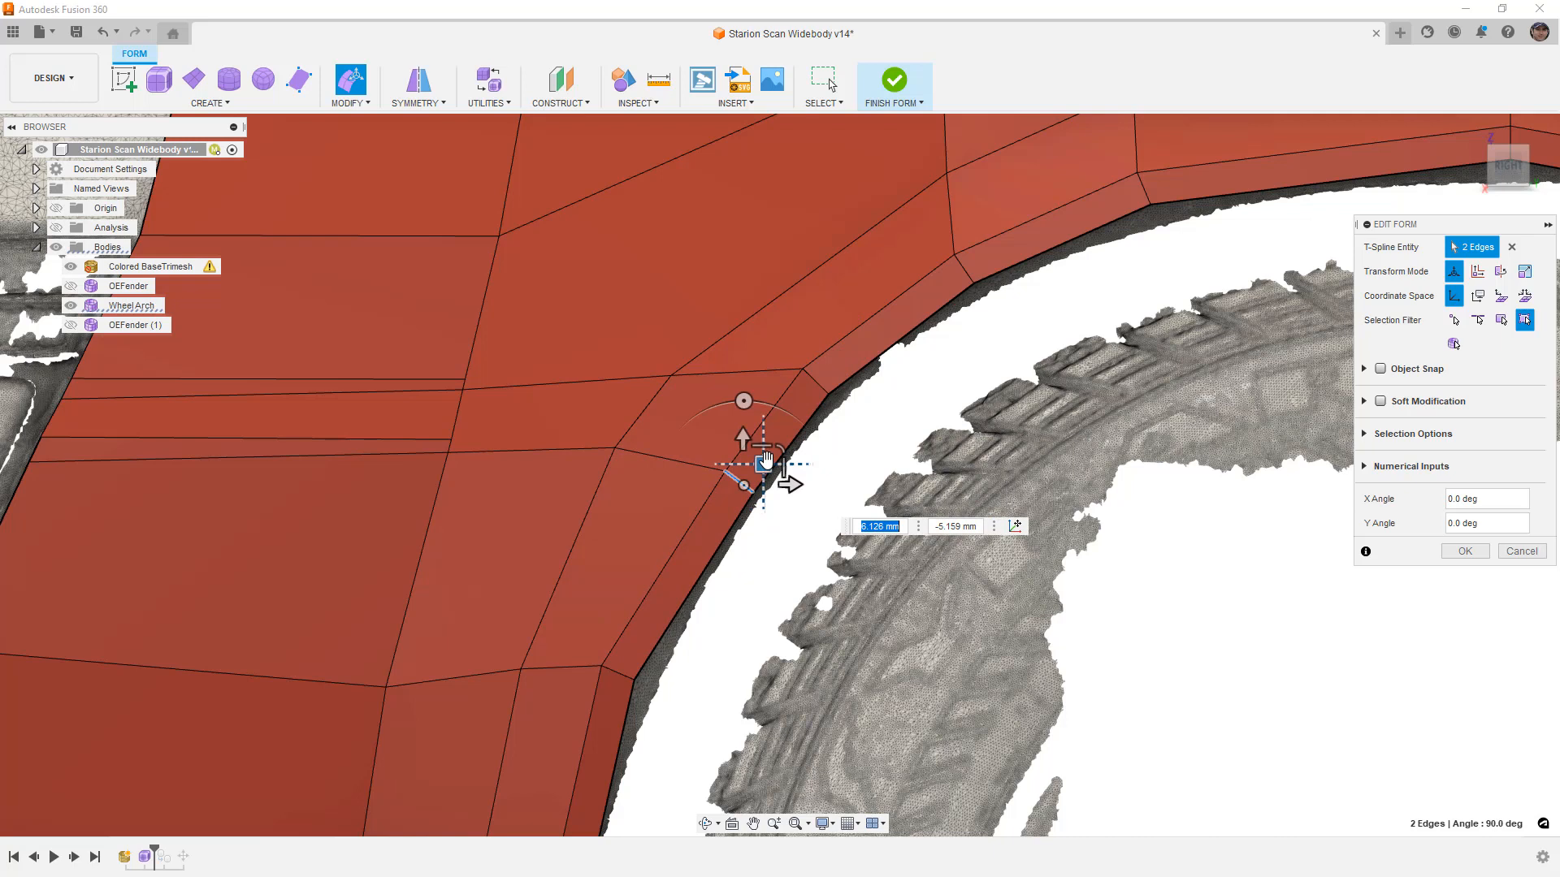
# Move the next short lip edge pair further down the front of the arch about 4.8 mm rearward and 1.9 mm down
pyautogui.moveTo(777, 532); pyautogui.dragTo(785, 390, button='middle')
pyautogui.moveTo(592, 514); pyautogui.dragTo(690, 577)
pyautogui.moveTo(651, 517); pyautogui.dragTo(659, 525)
pyautogui.scroll(-5, 650, 455)
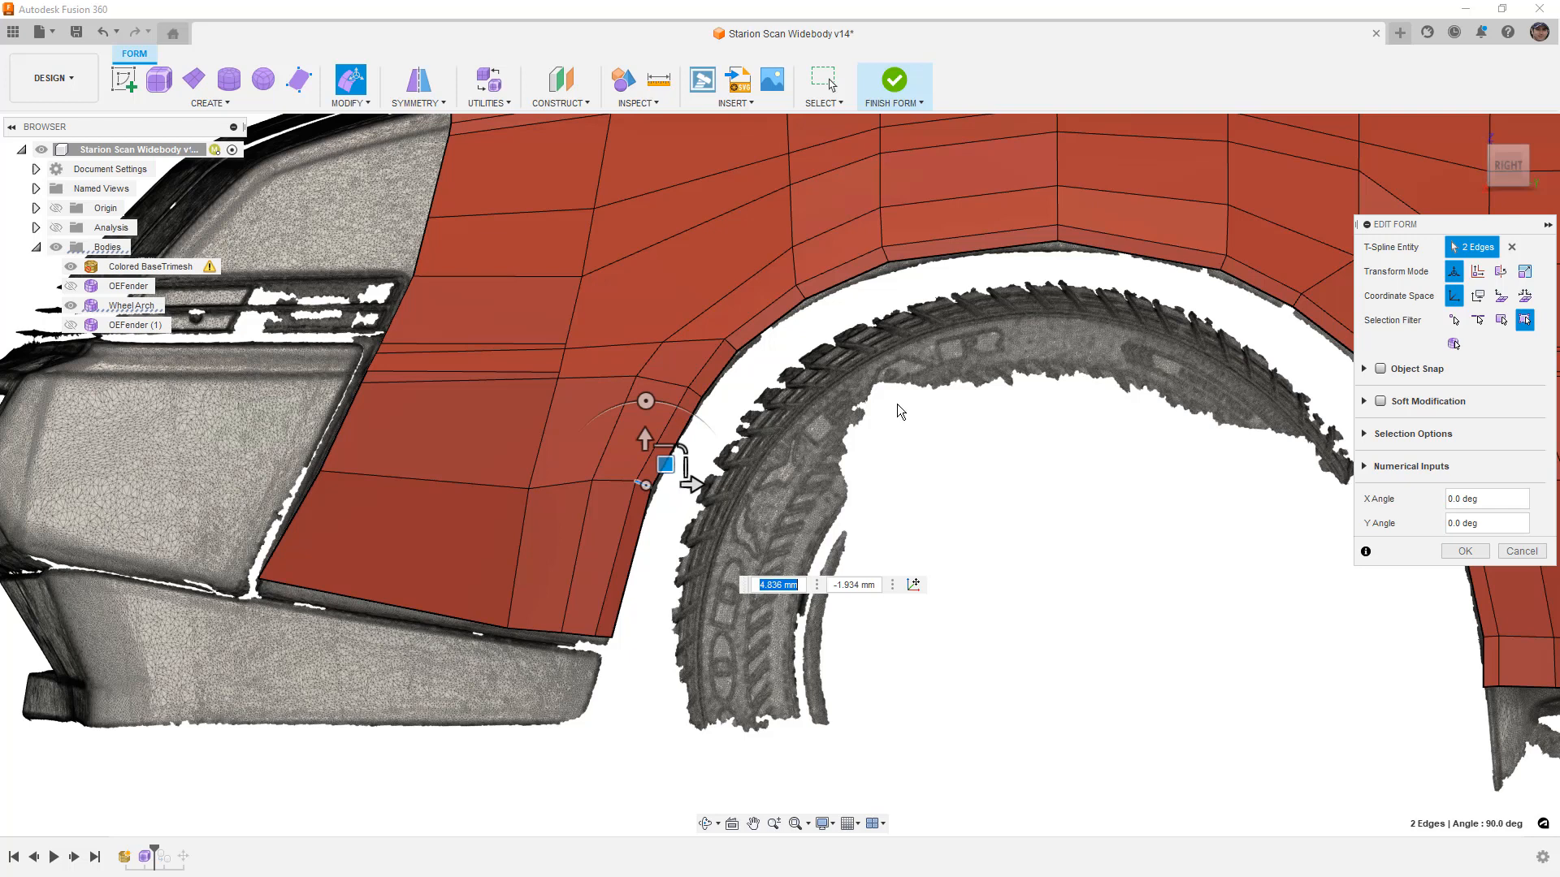
pyautogui.moveTo(932, 431); pyautogui.dragTo(609, 425, button='middle')
pyautogui.scroll(3, 1050, 493)
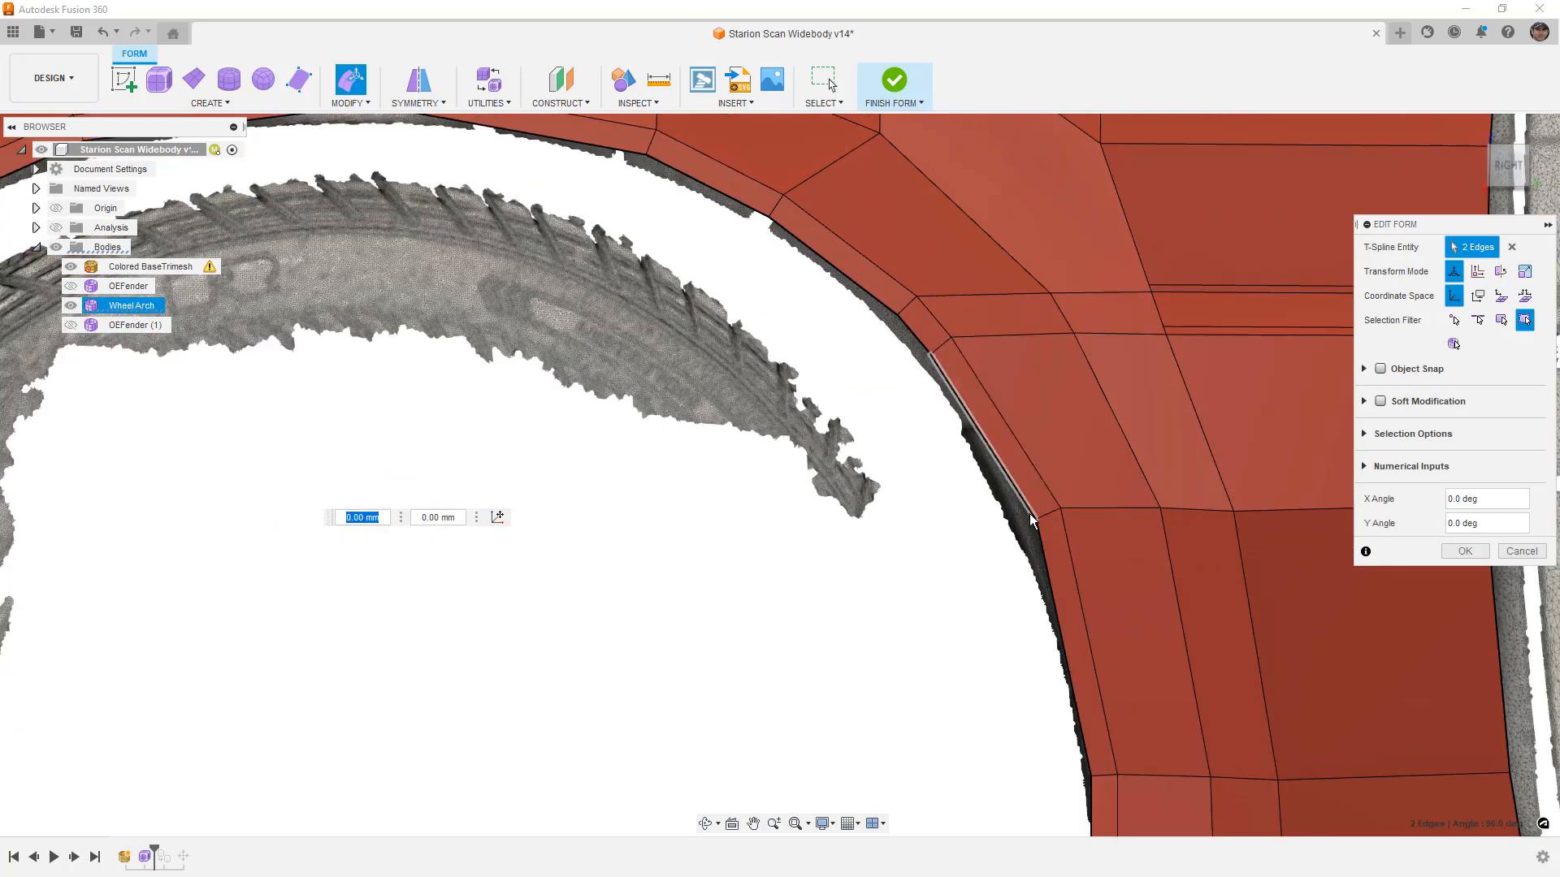
pyautogui.click(1002, 469)
pyautogui.keyDown('shift'); pyautogui.click(1040, 542); pyautogui.keyUp('shift')
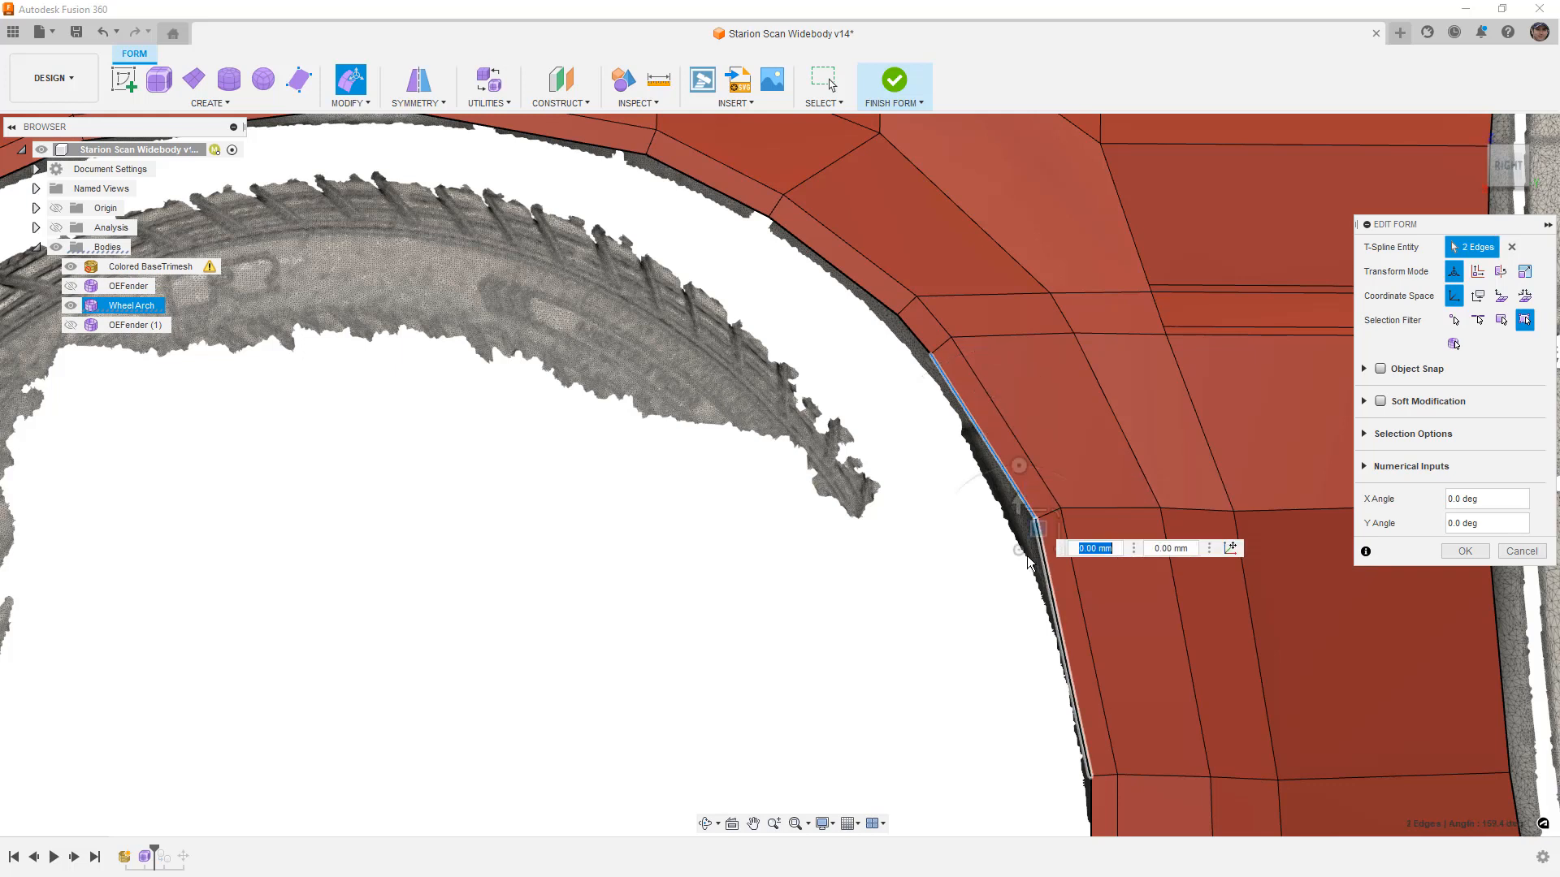
pyautogui.scroll(3, 908, 332)
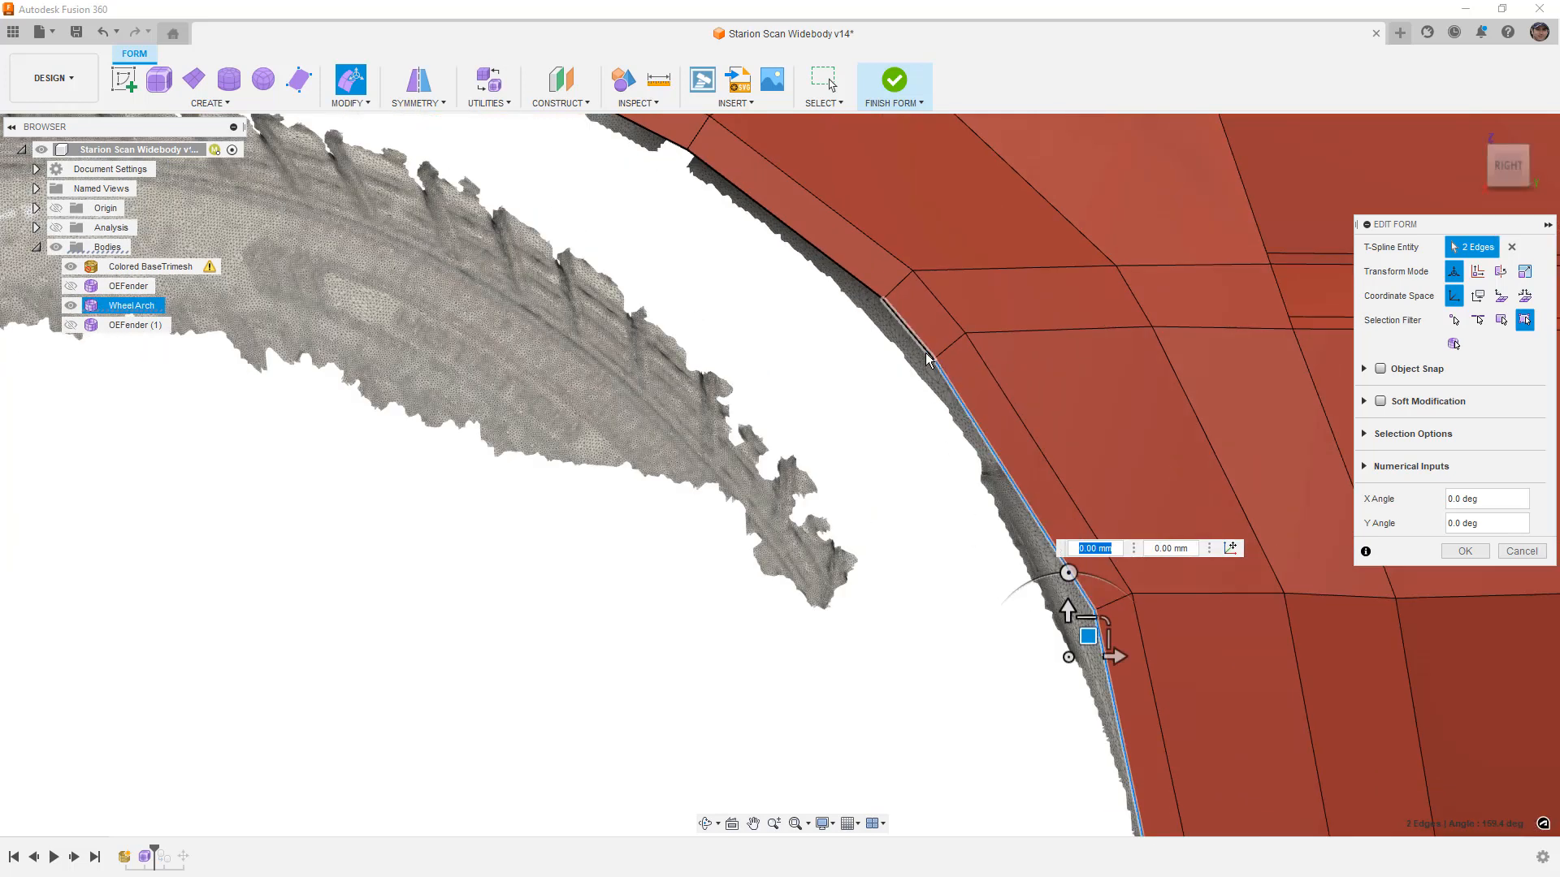
pyautogui.click(985, 557)
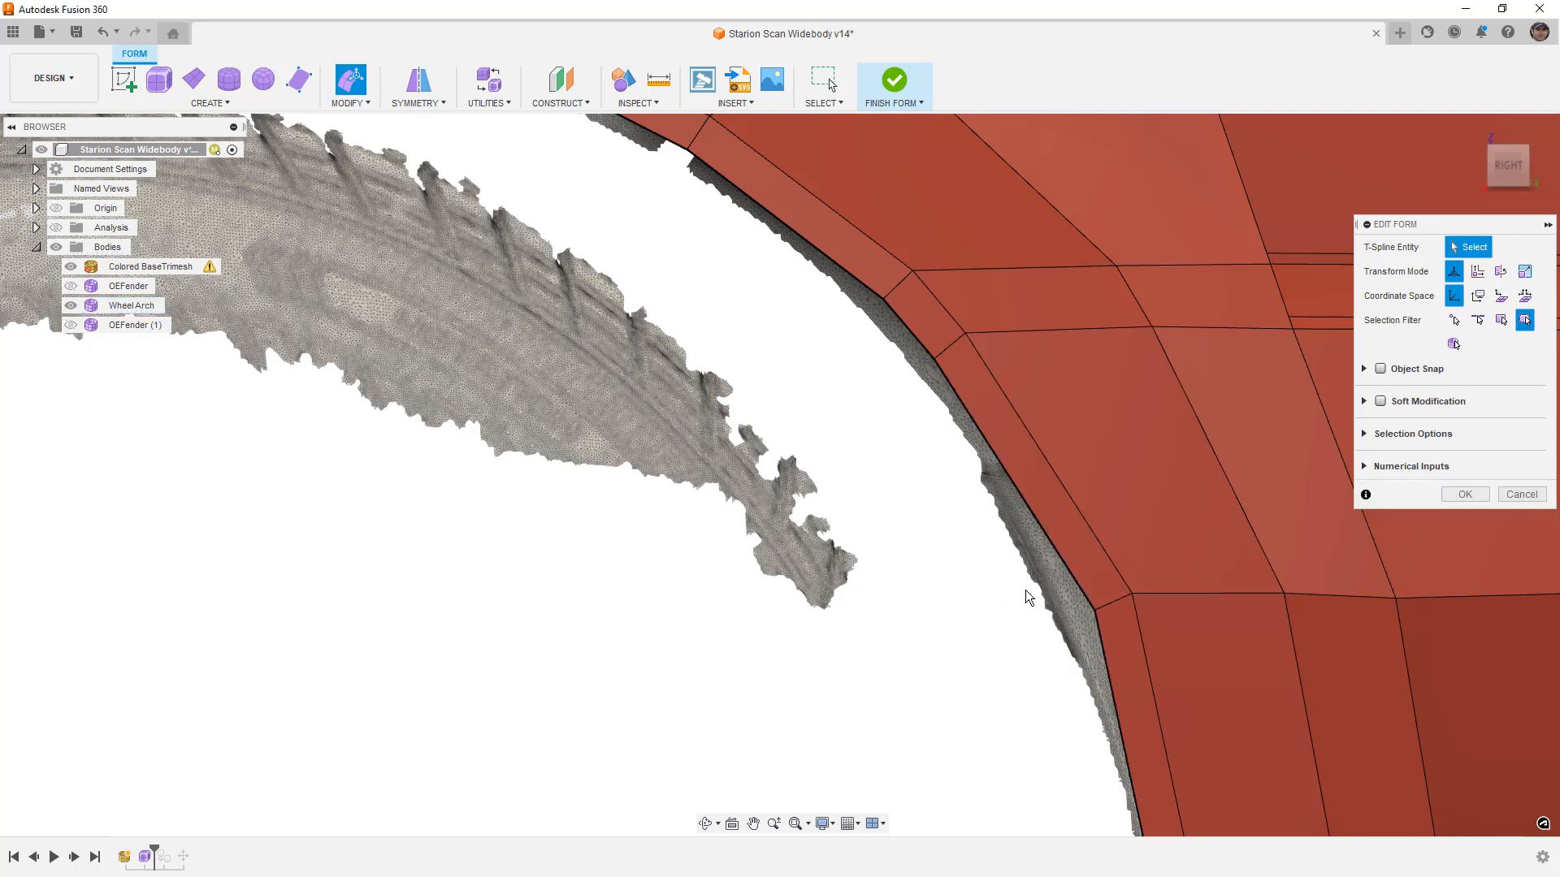
# On the rear lip, move the lower short edge pair about 4.8 mm forward and 2.4 mm down, the upper pair 1.9 mm rearward and 2.4 mm down
pyautogui.moveTo(1055, 550); pyautogui.dragTo(1157, 657)
pyautogui.moveTo(1129, 591); pyautogui.dragTo(1110, 591)
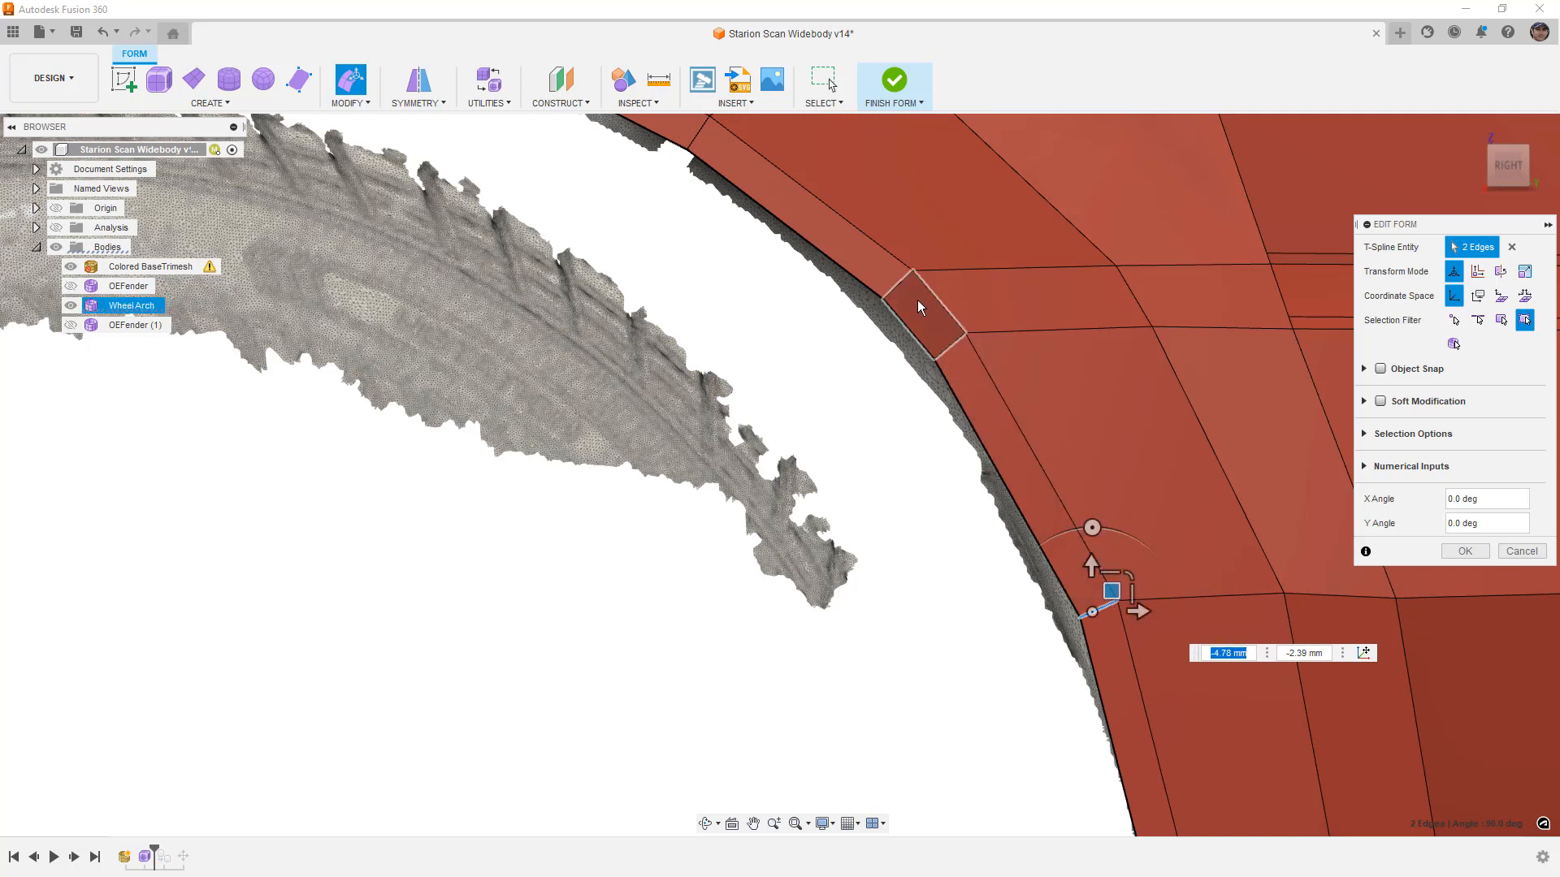
pyautogui.click(1001, 403)
pyautogui.moveTo(964, 329); pyautogui.dragTo(967, 338)
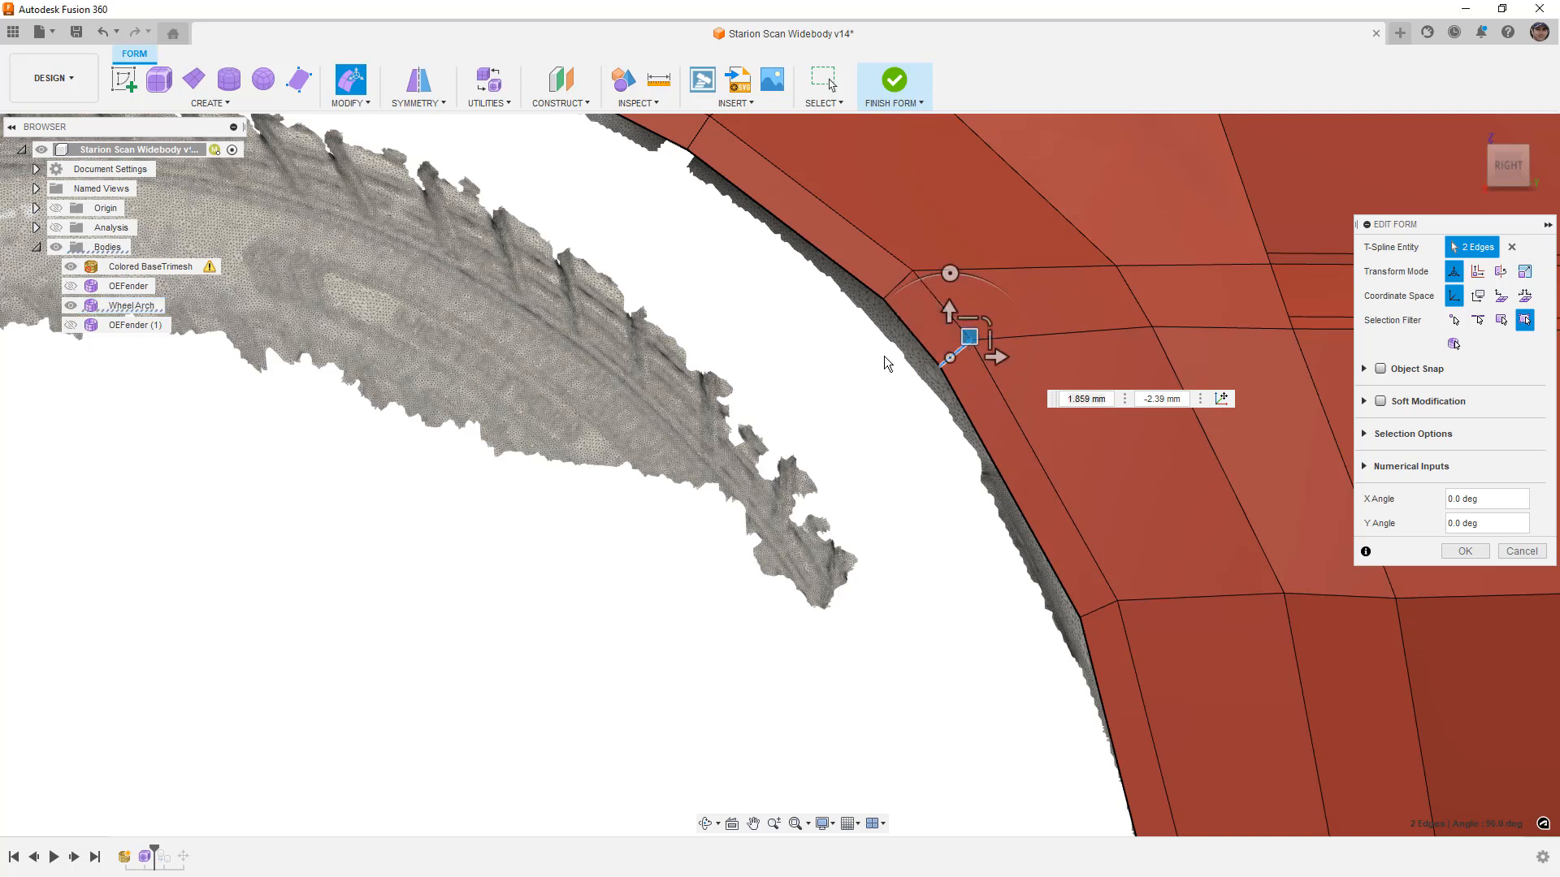
pyautogui.click(884, 355)
# Switch the wheel arch to smooth display, review the lip against the scanned fender opening, and accept the Edit Form changes
pyautogui.scroll(-4, 908, 380)
pyautogui.scroll(1, 940, 431)
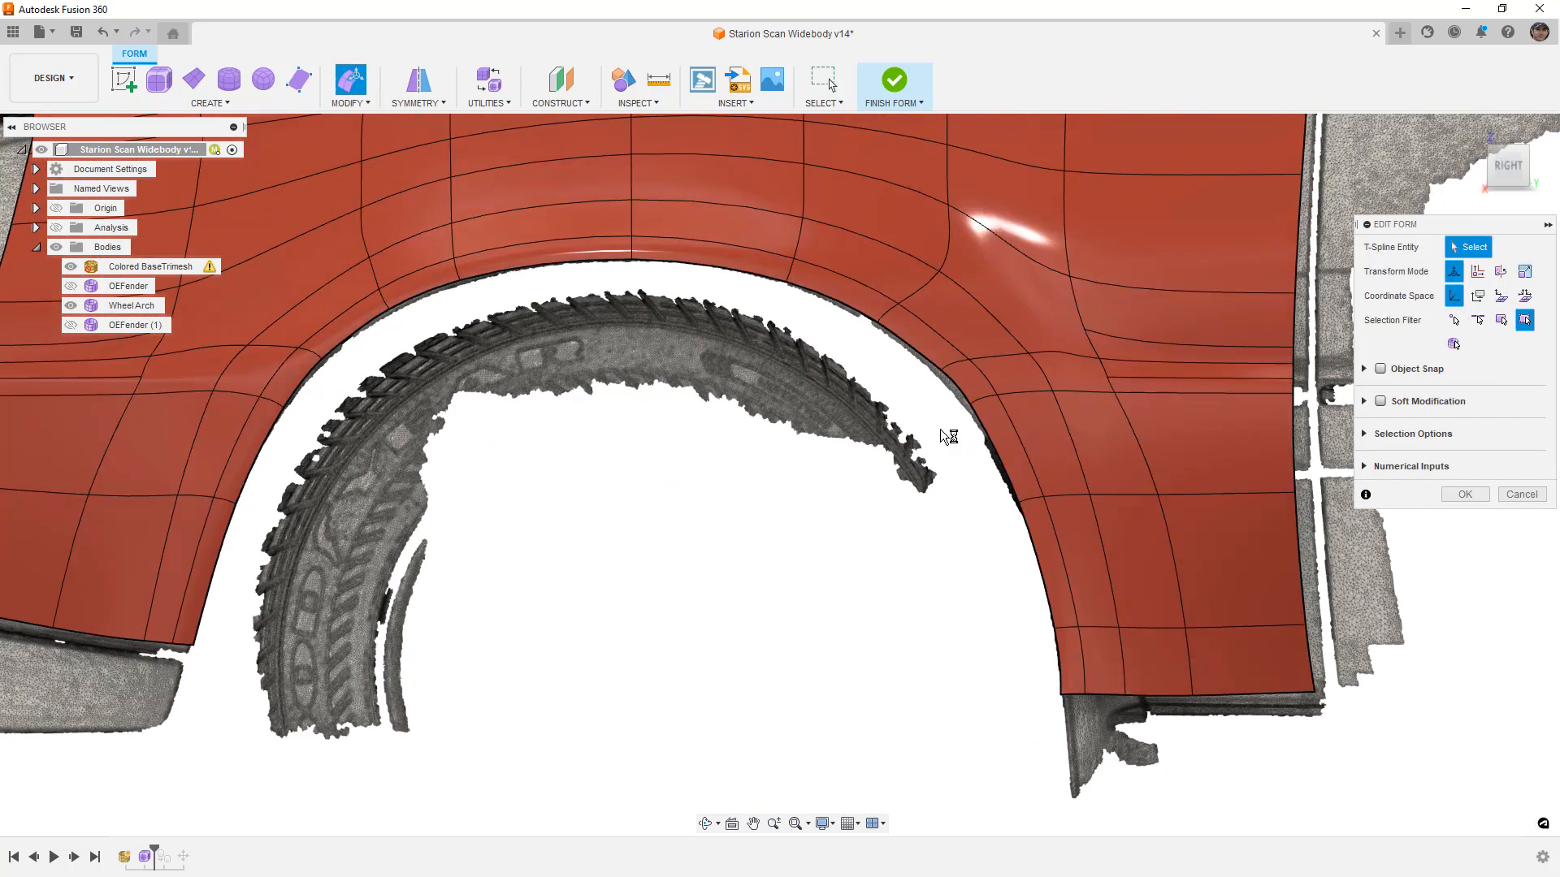
pyautogui.scroll(-3, 944, 434)
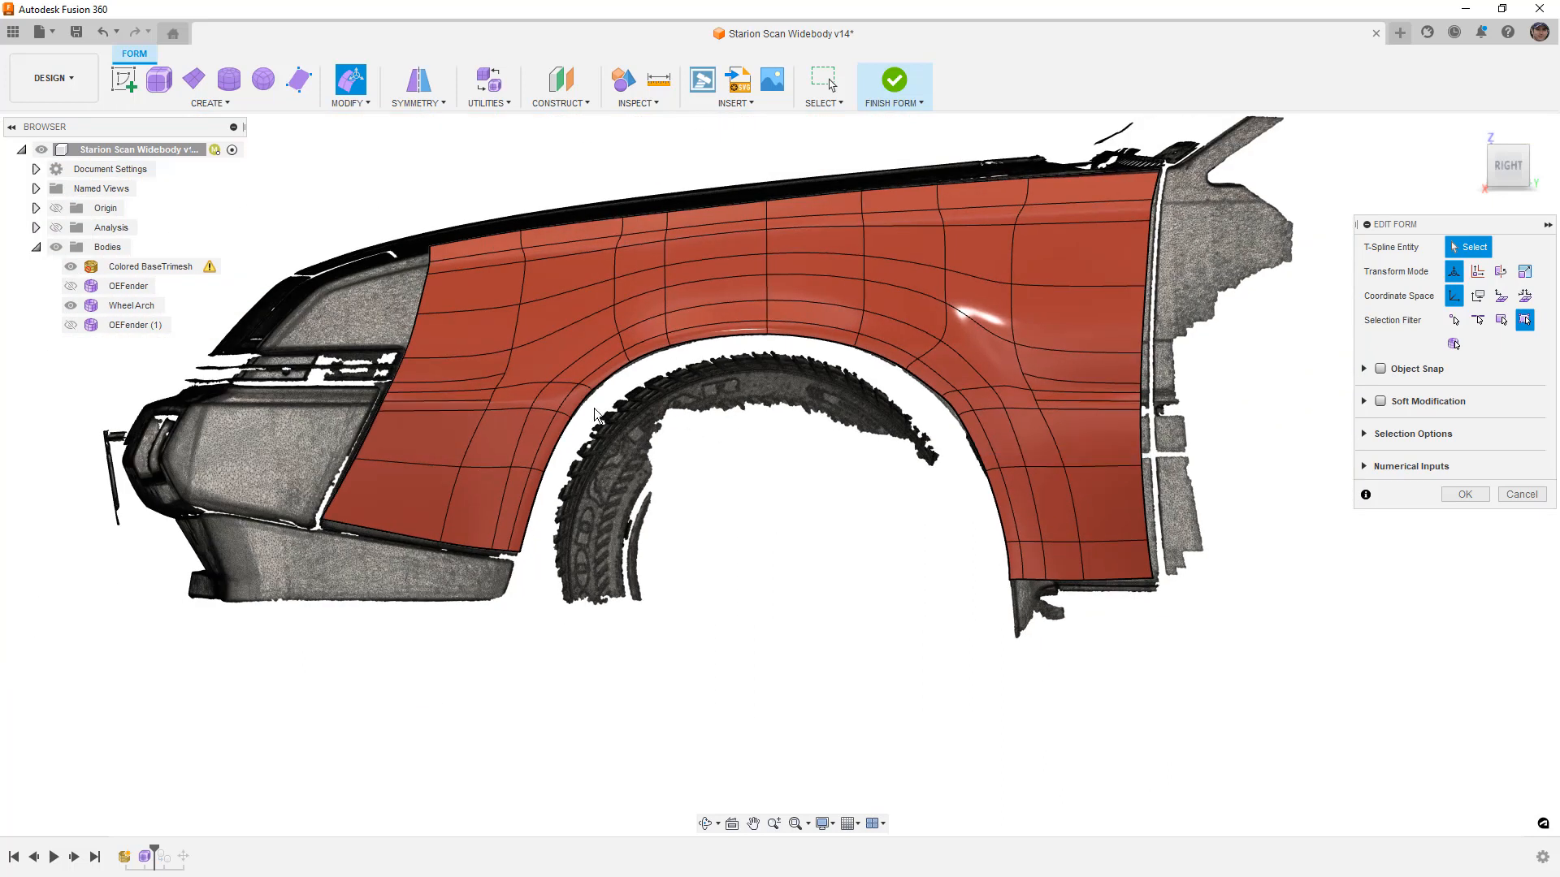
pyautogui.scroll(5, 590, 393)
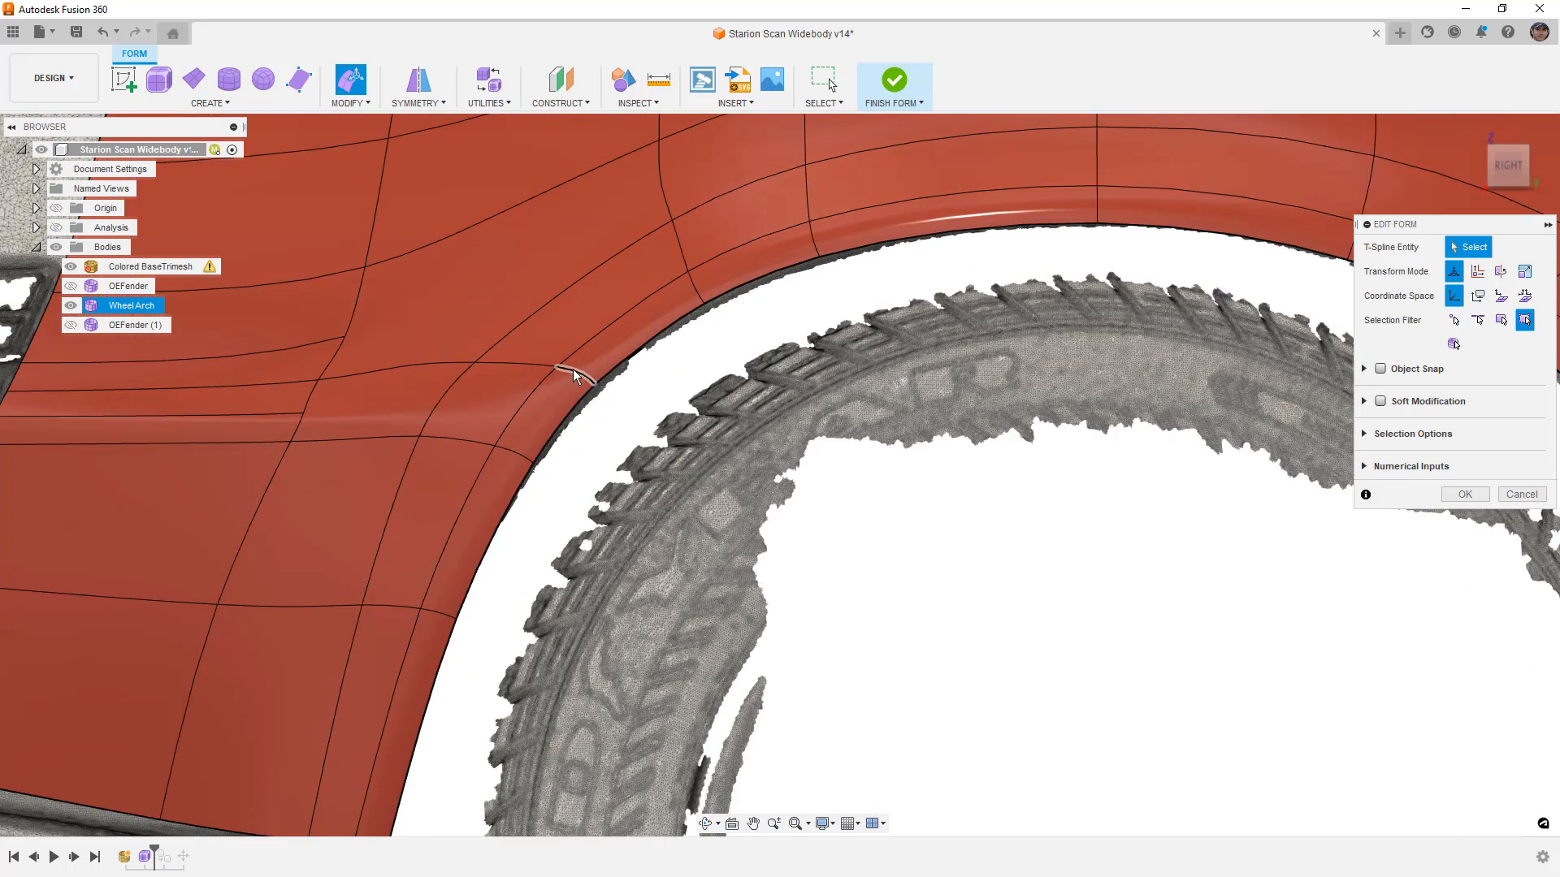
pyautogui.scroll(-5, 533, 388)
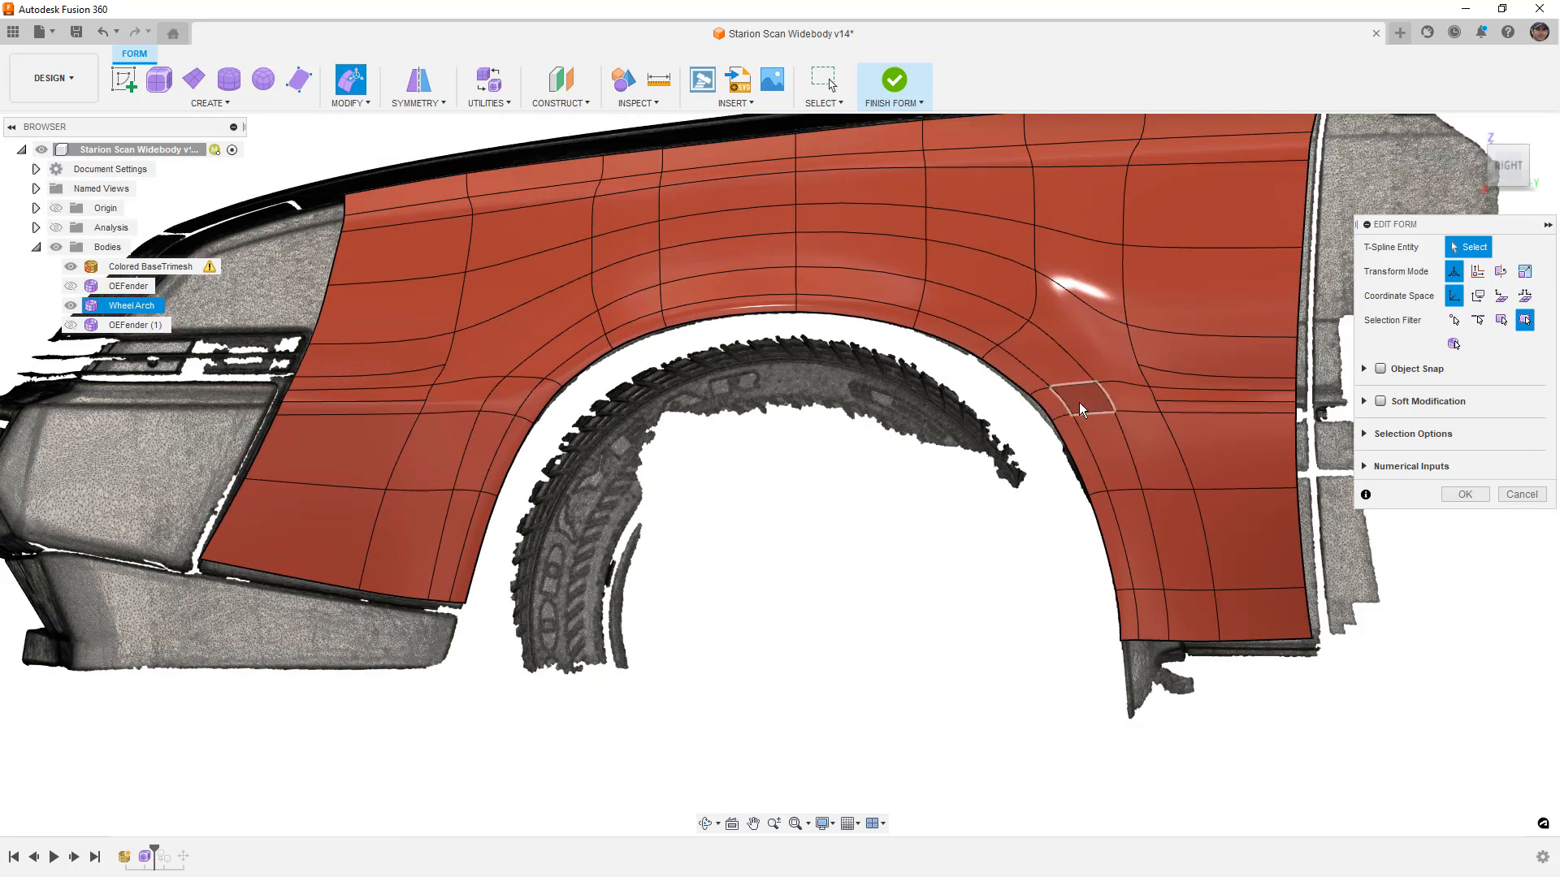
pyautogui.click(1463, 494)
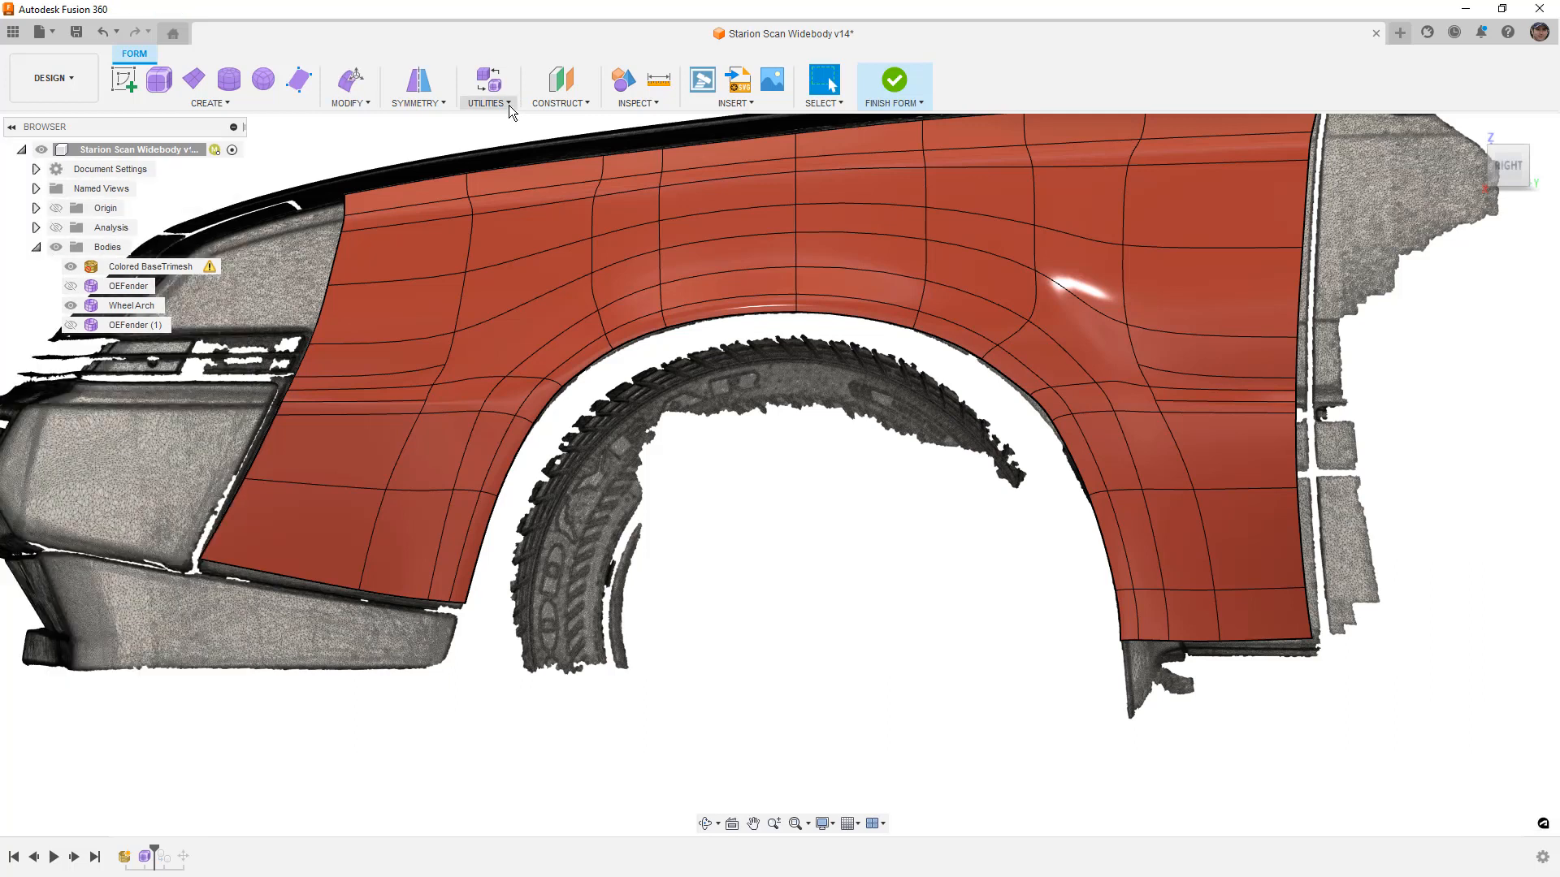
# Compare box and smooth display of the wheel arch with a face above the lip and a rear horizontal body-line edge selected
pyautogui.click(707, 281)
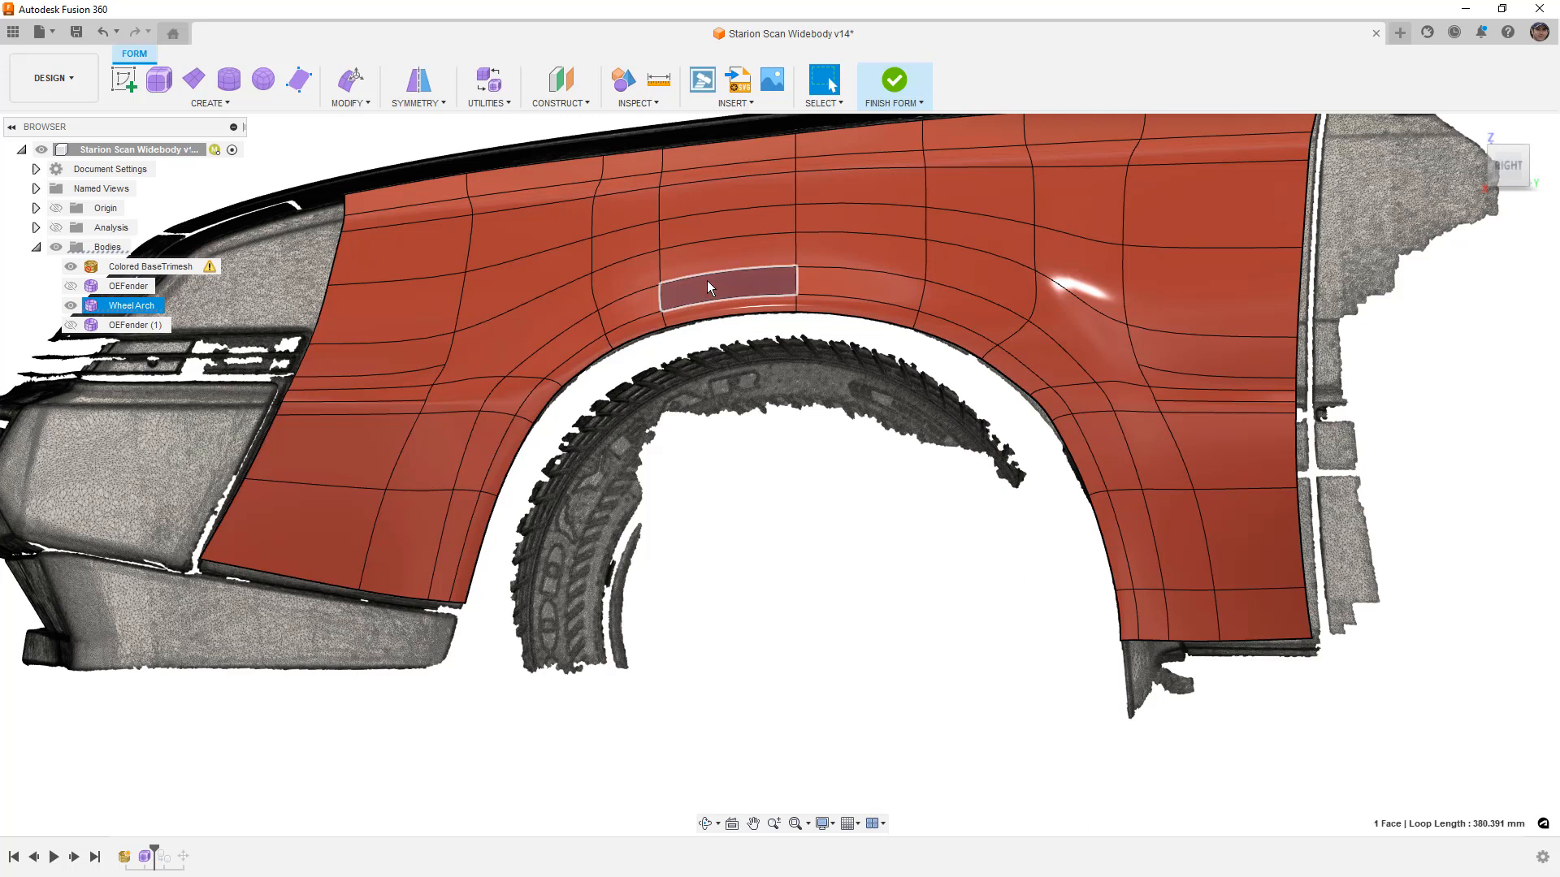
pyautogui.hotkey('alt', '1')
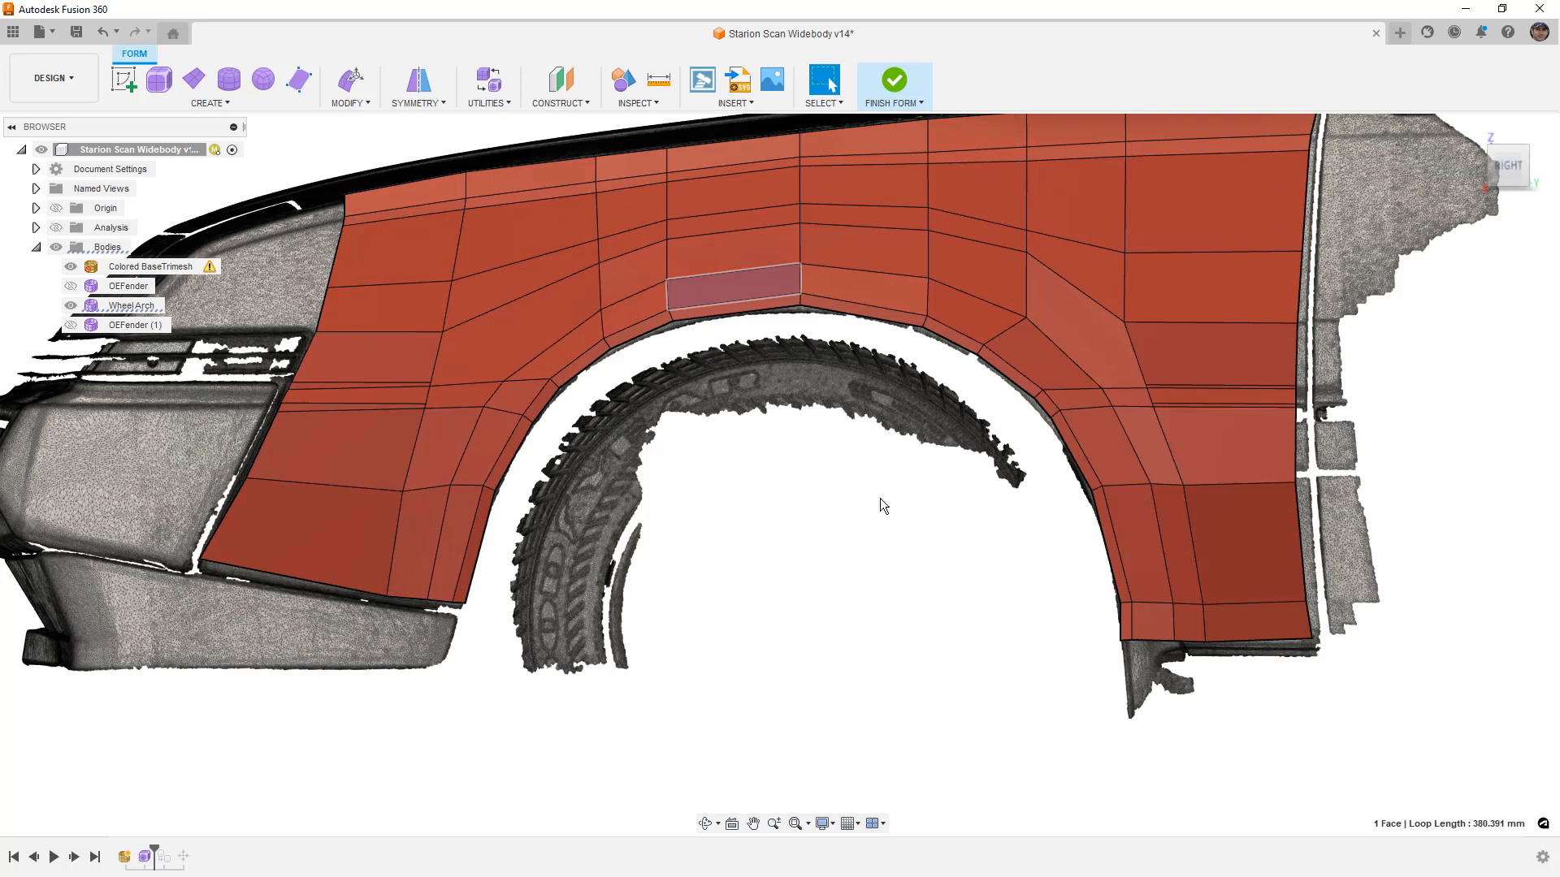
pyautogui.hotkey('alt', '3')
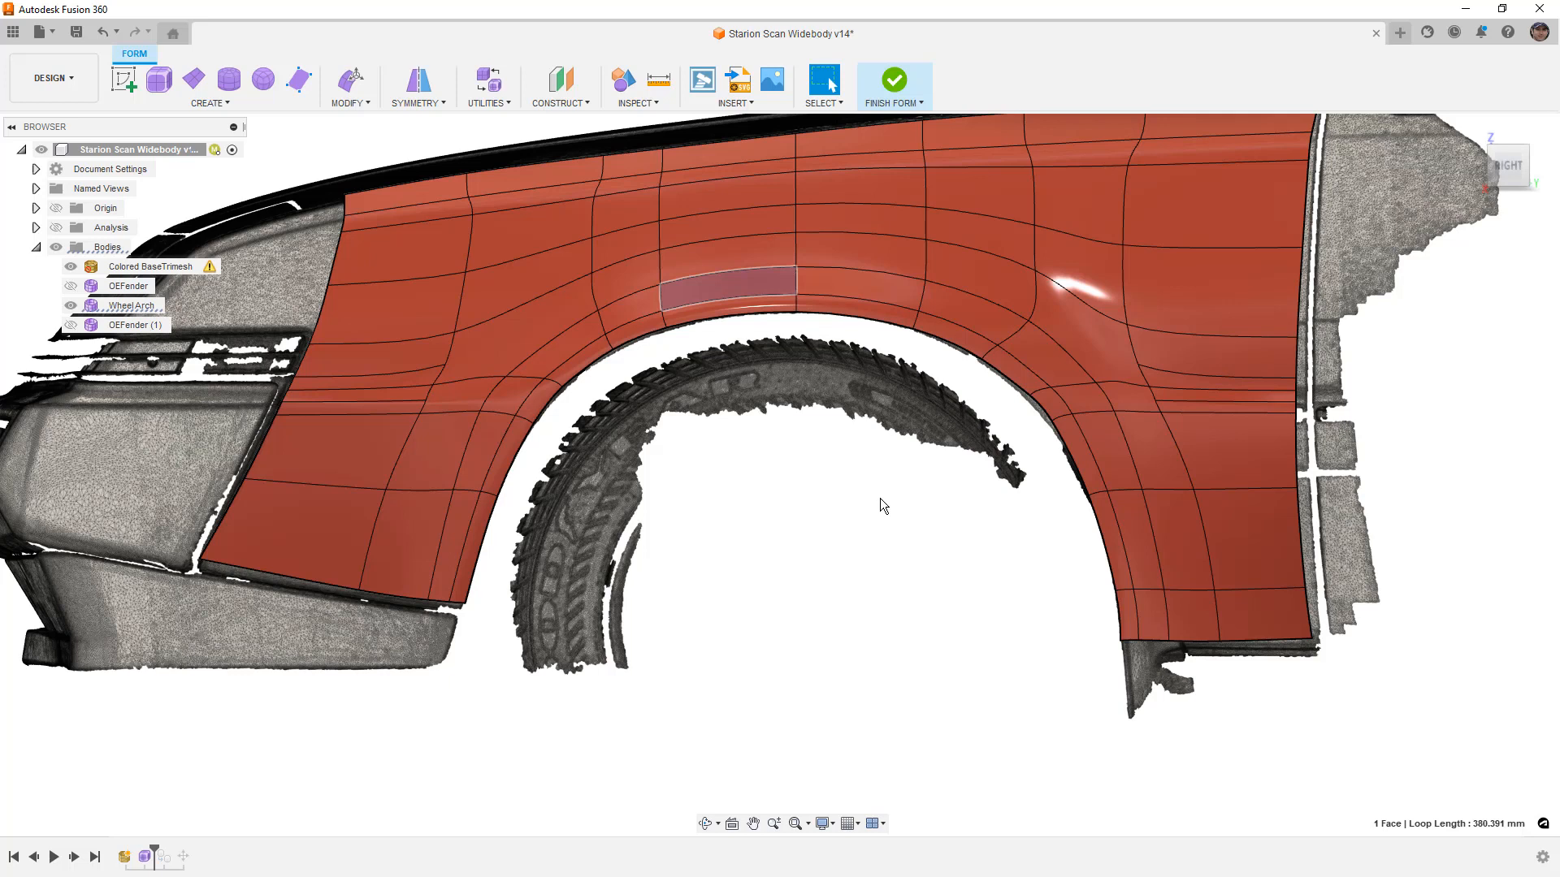
pyautogui.click(1193, 376)
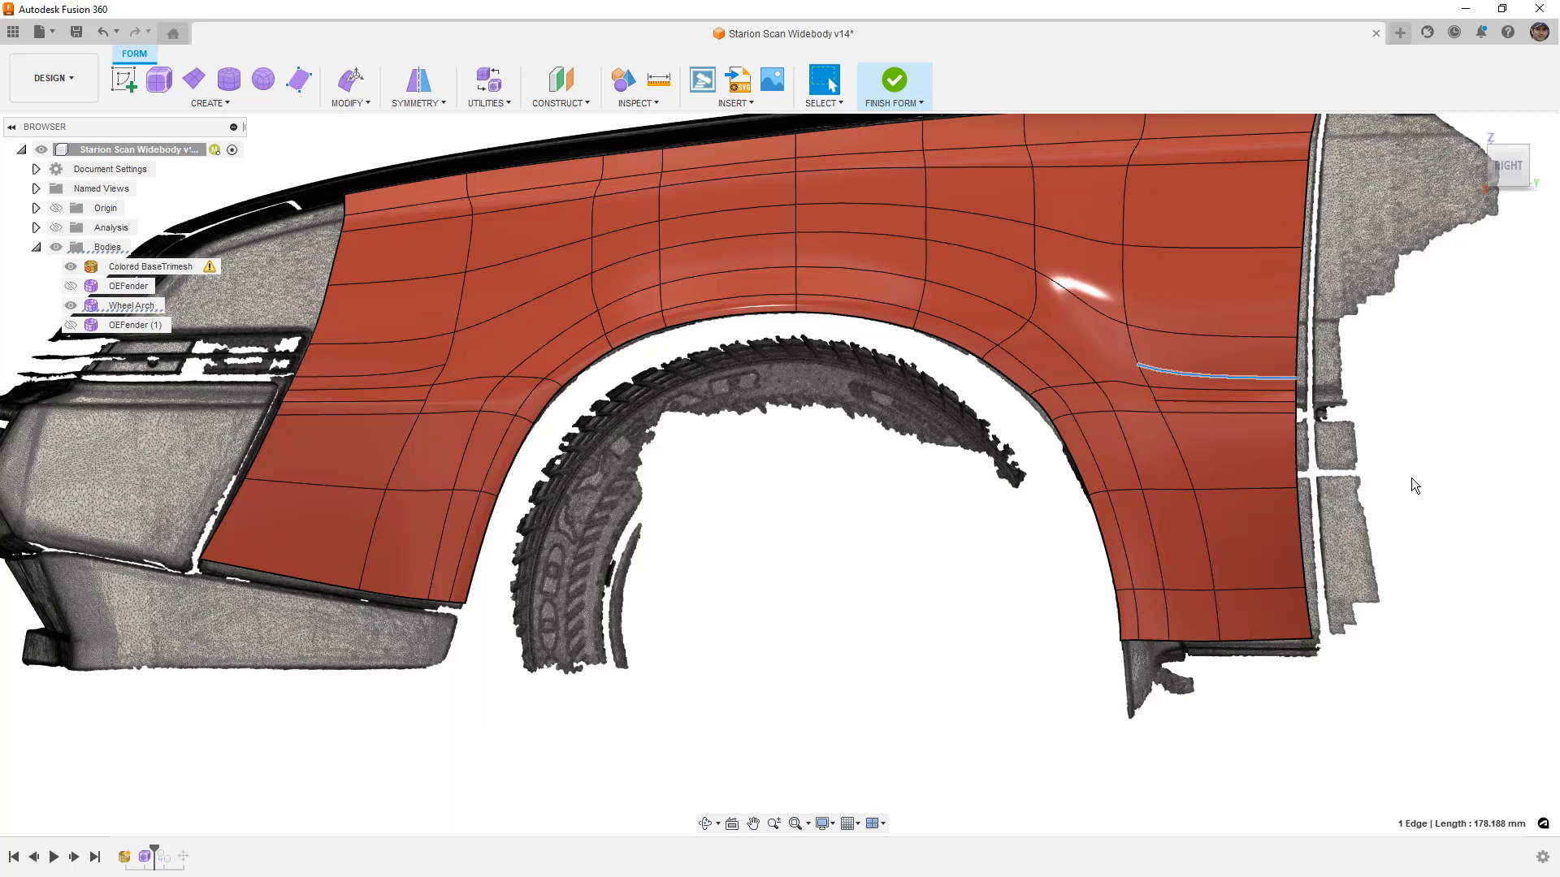
pyautogui.hotkey('alt', '1')
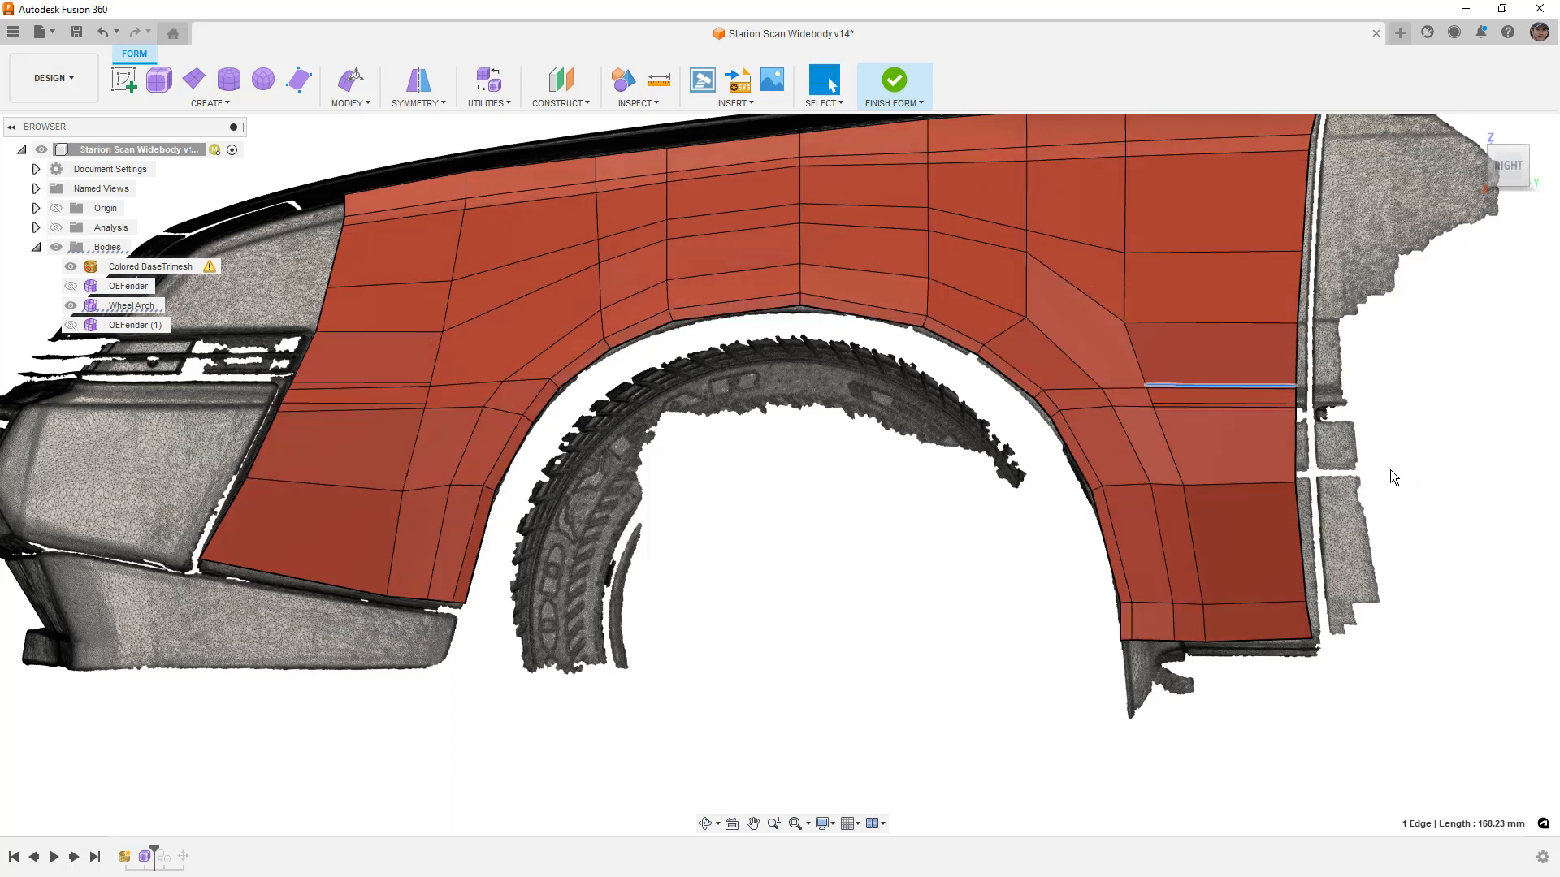
pyautogui.hotkey('alt', '3')
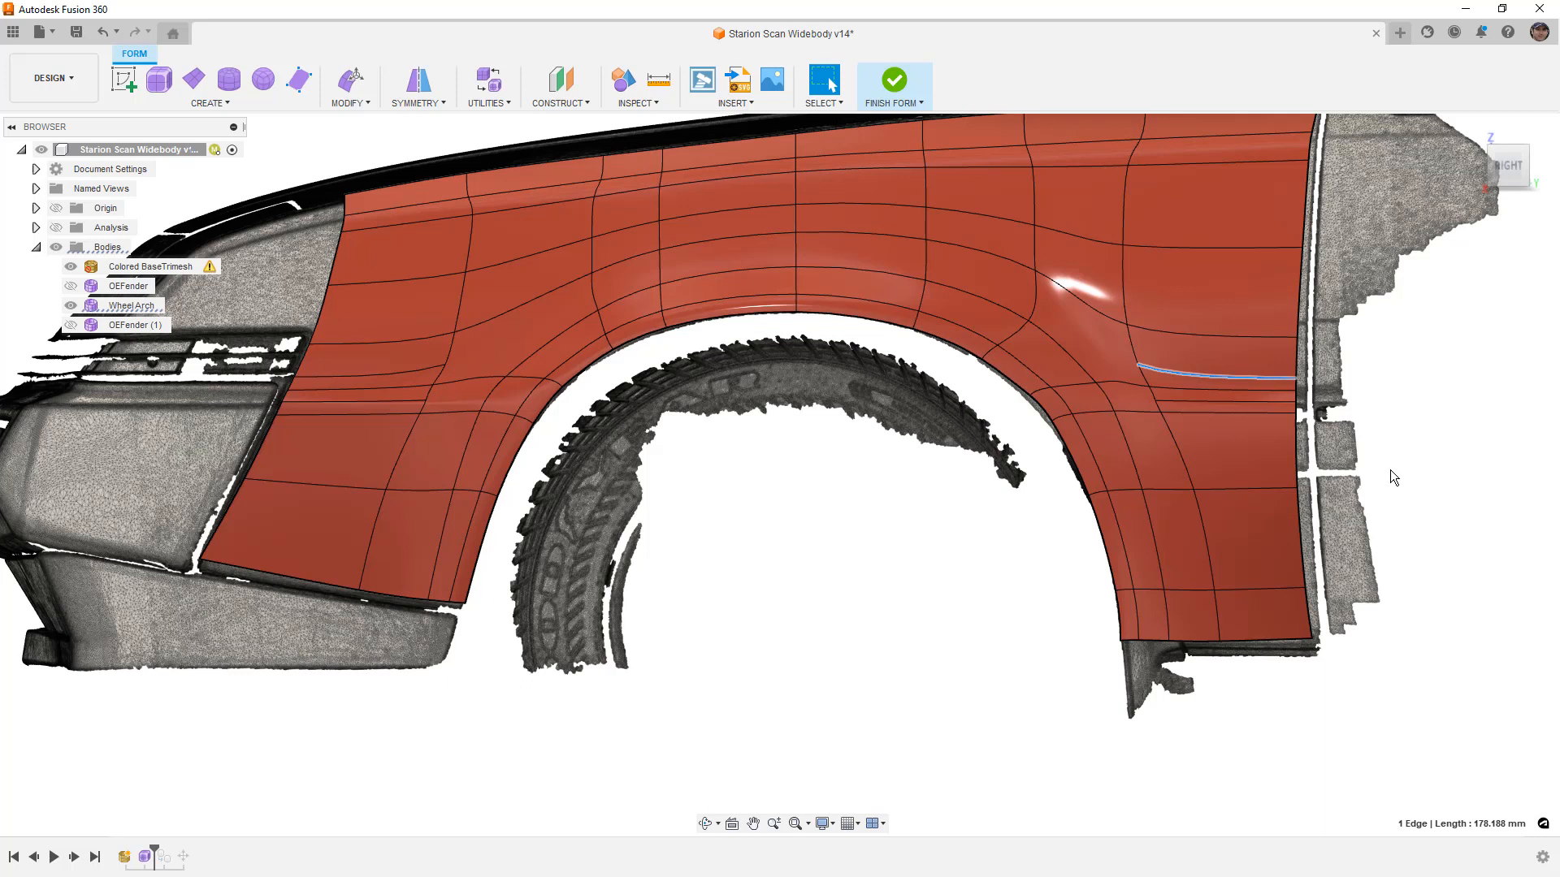
# Apply Make Uniform to the Wheel Arch T-spline body without converting its T-points
pyautogui.click(510, 101)
pyautogui.click(519, 165)
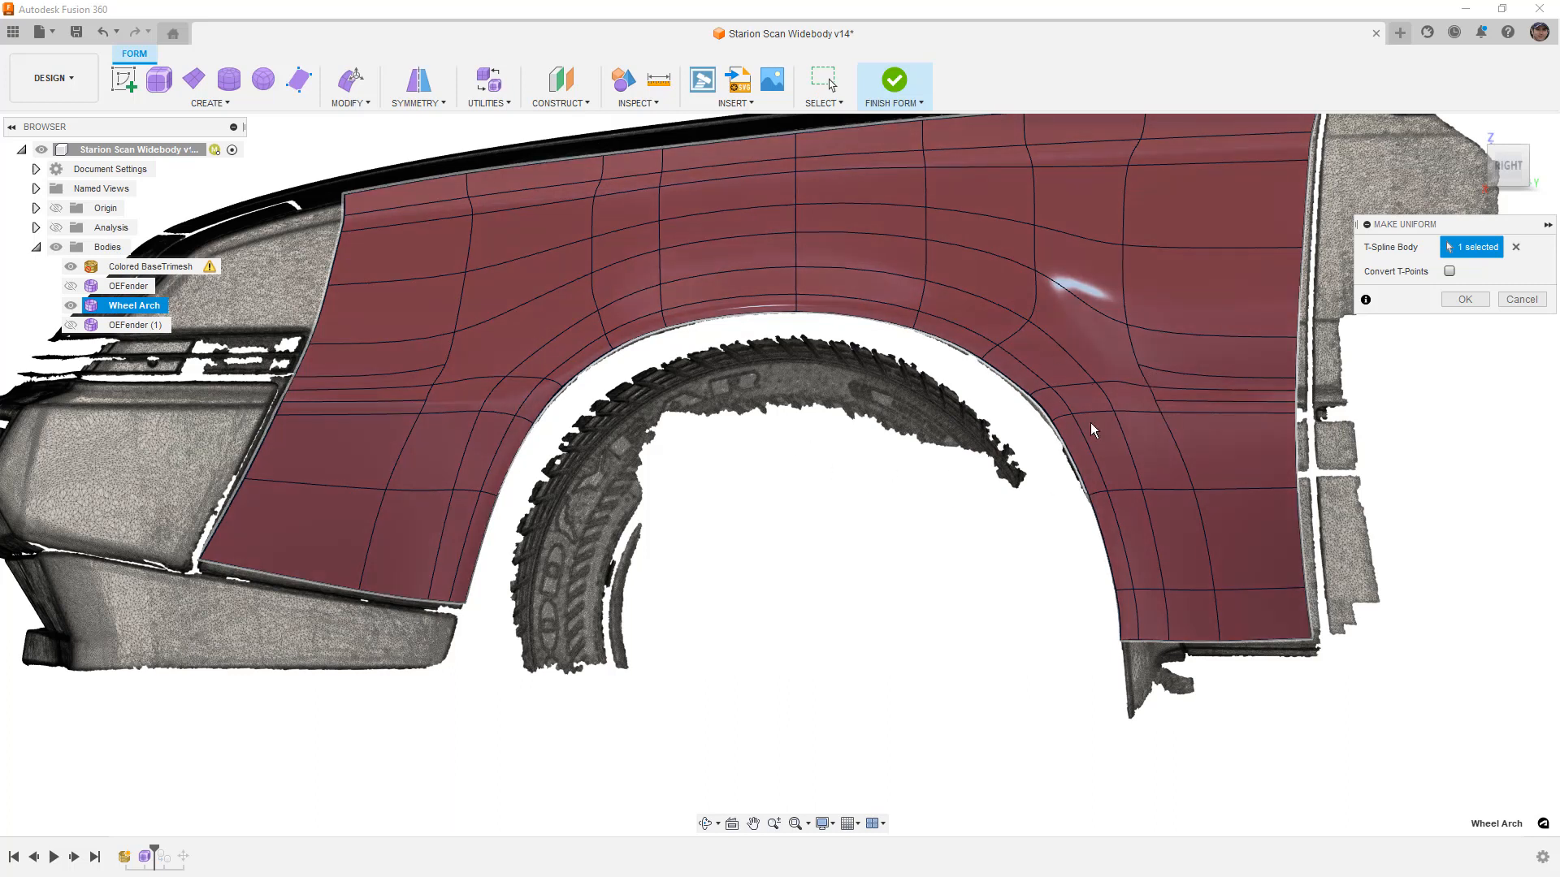
pyautogui.click(1469, 299)
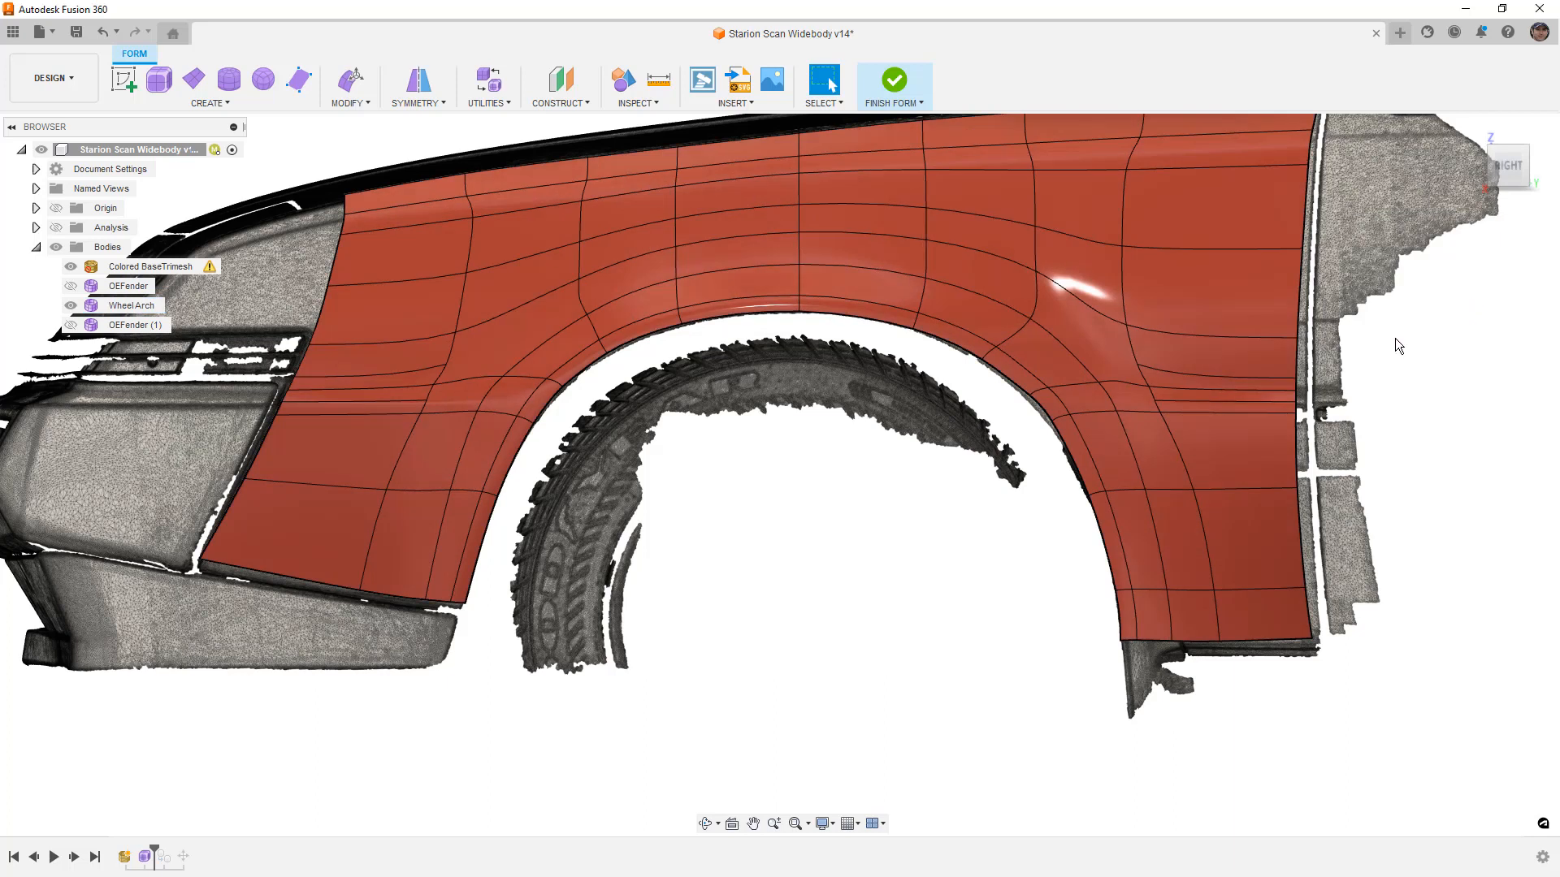
# Undo and redo the Make Uniform operation to compare the wheel arch before and after it
pyautogui.scroll(4, 1118, 402)
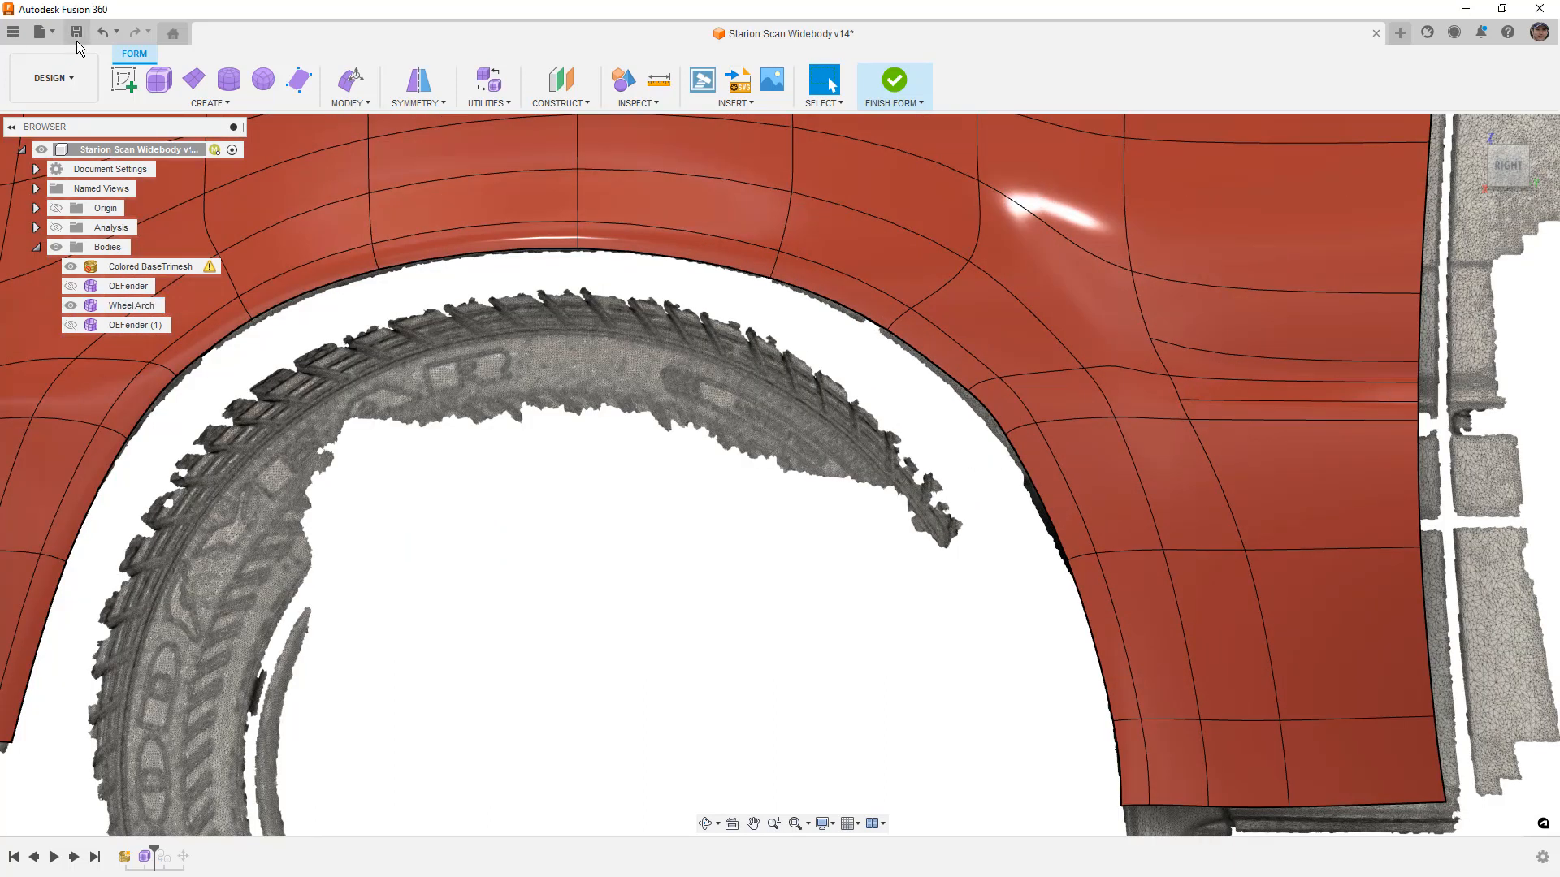
pyautogui.click(104, 35)
pyautogui.click(135, 33)
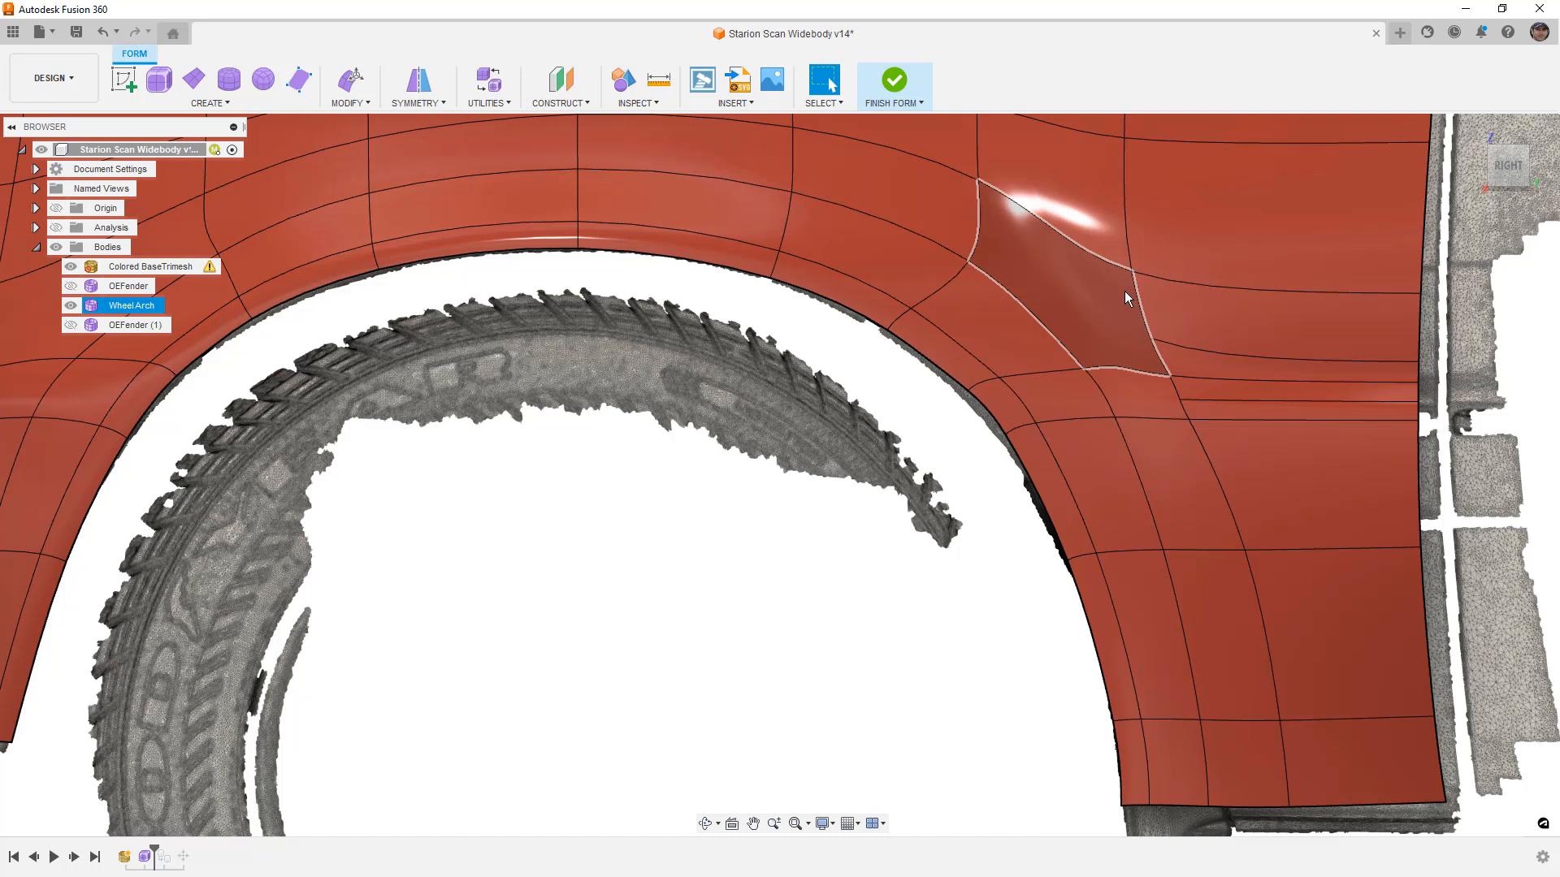
pyautogui.click(102, 33)
pyautogui.click(135, 33)
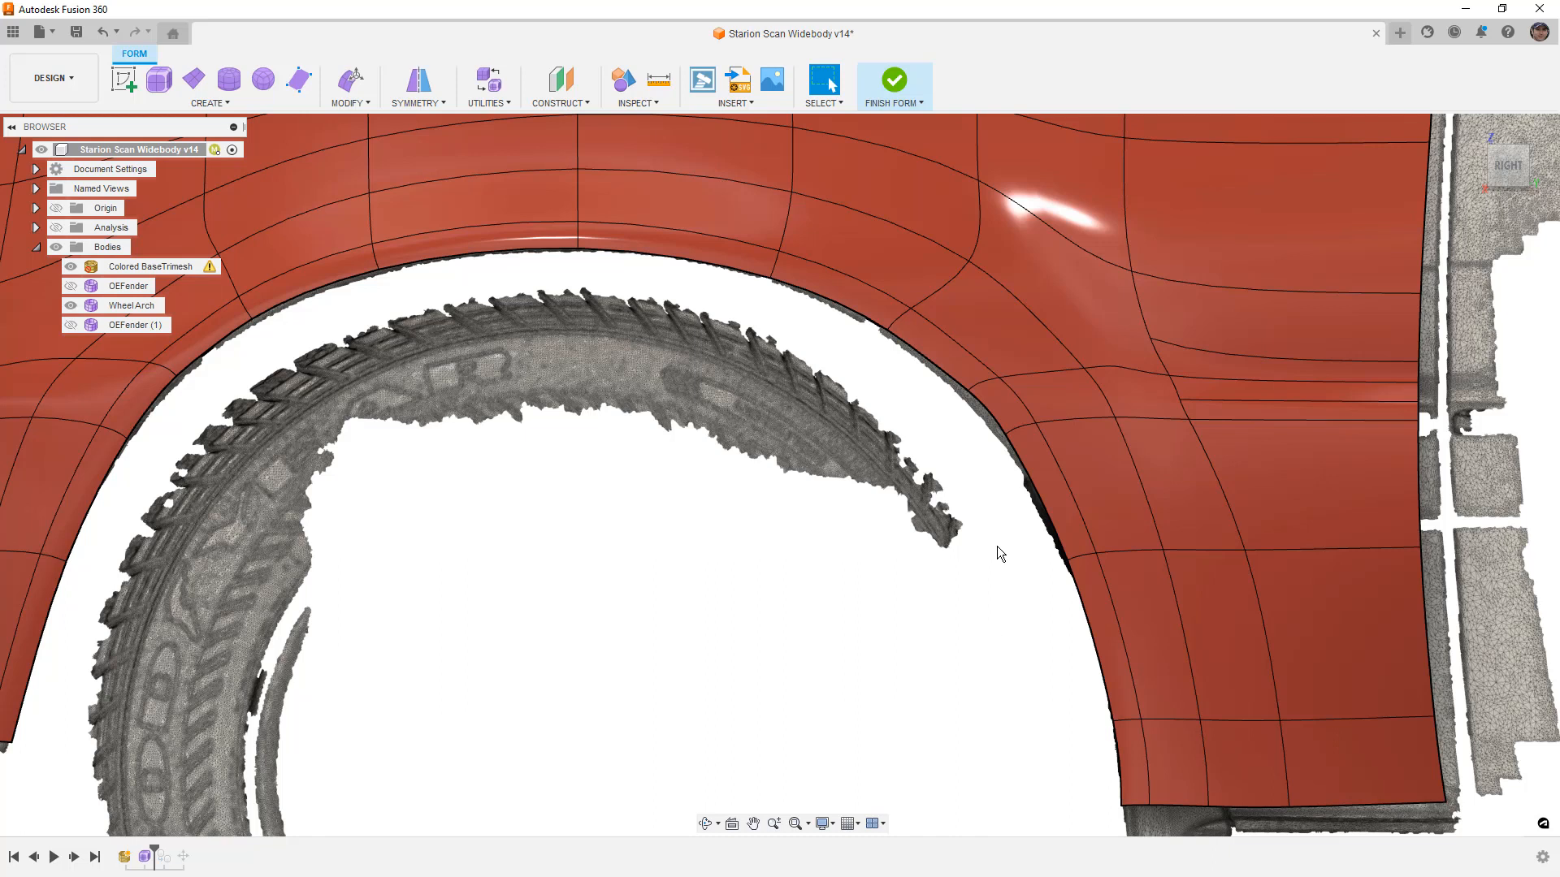
# In box display, move one short edge pair on the rear lip forward and up, the pair below it about 3.8 mm rearward and 8.9 mm down
pyautogui.click(996, 397)
pyautogui.scroll(8, 996, 432)
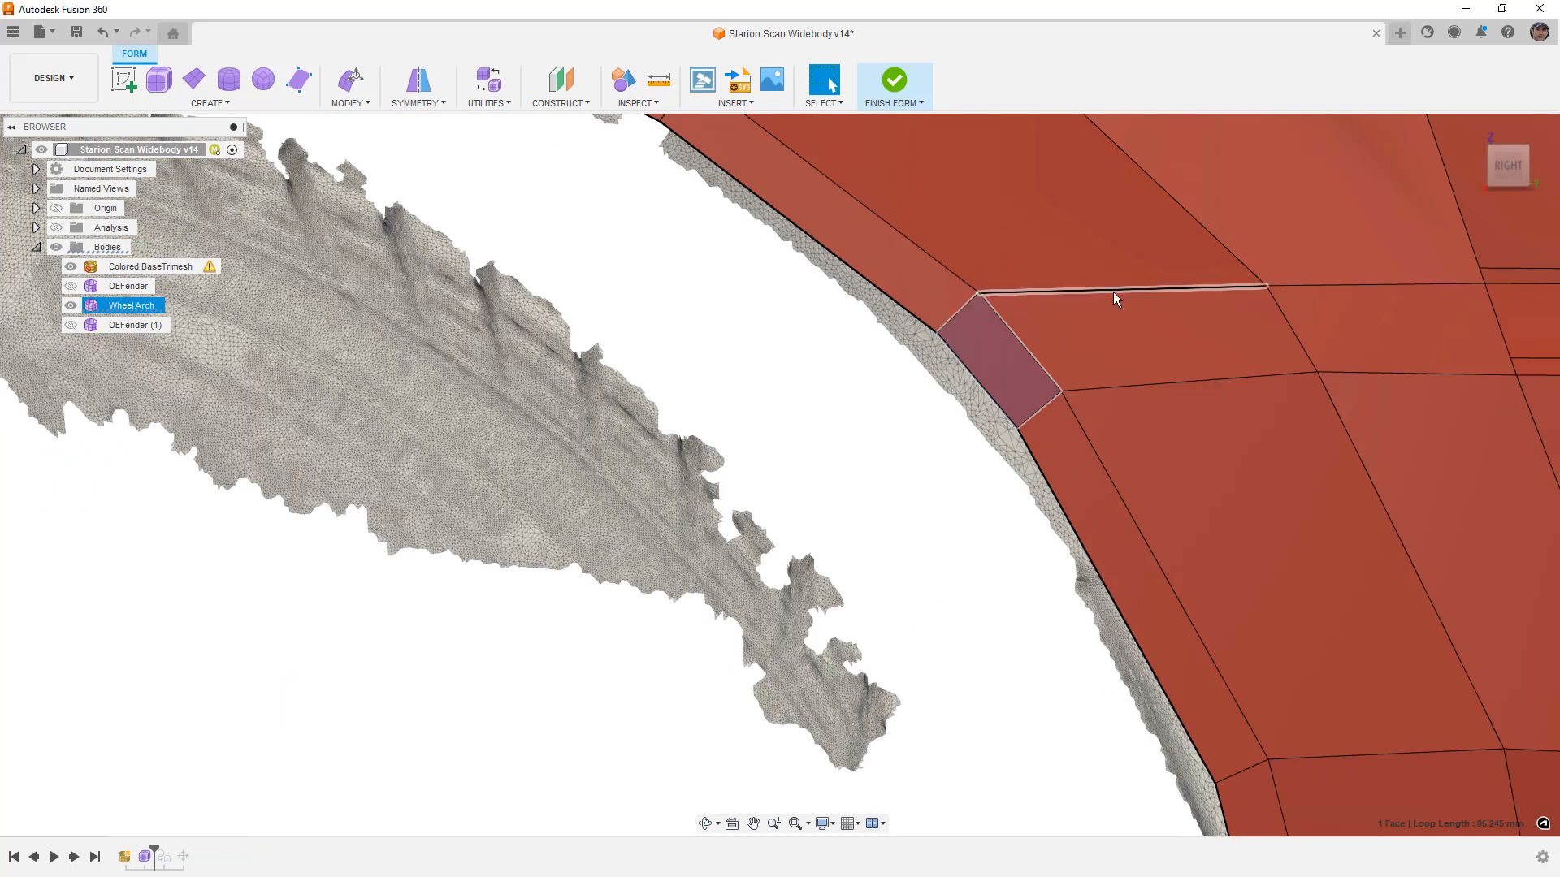
pyautogui.scroll(-3, 941, 351)
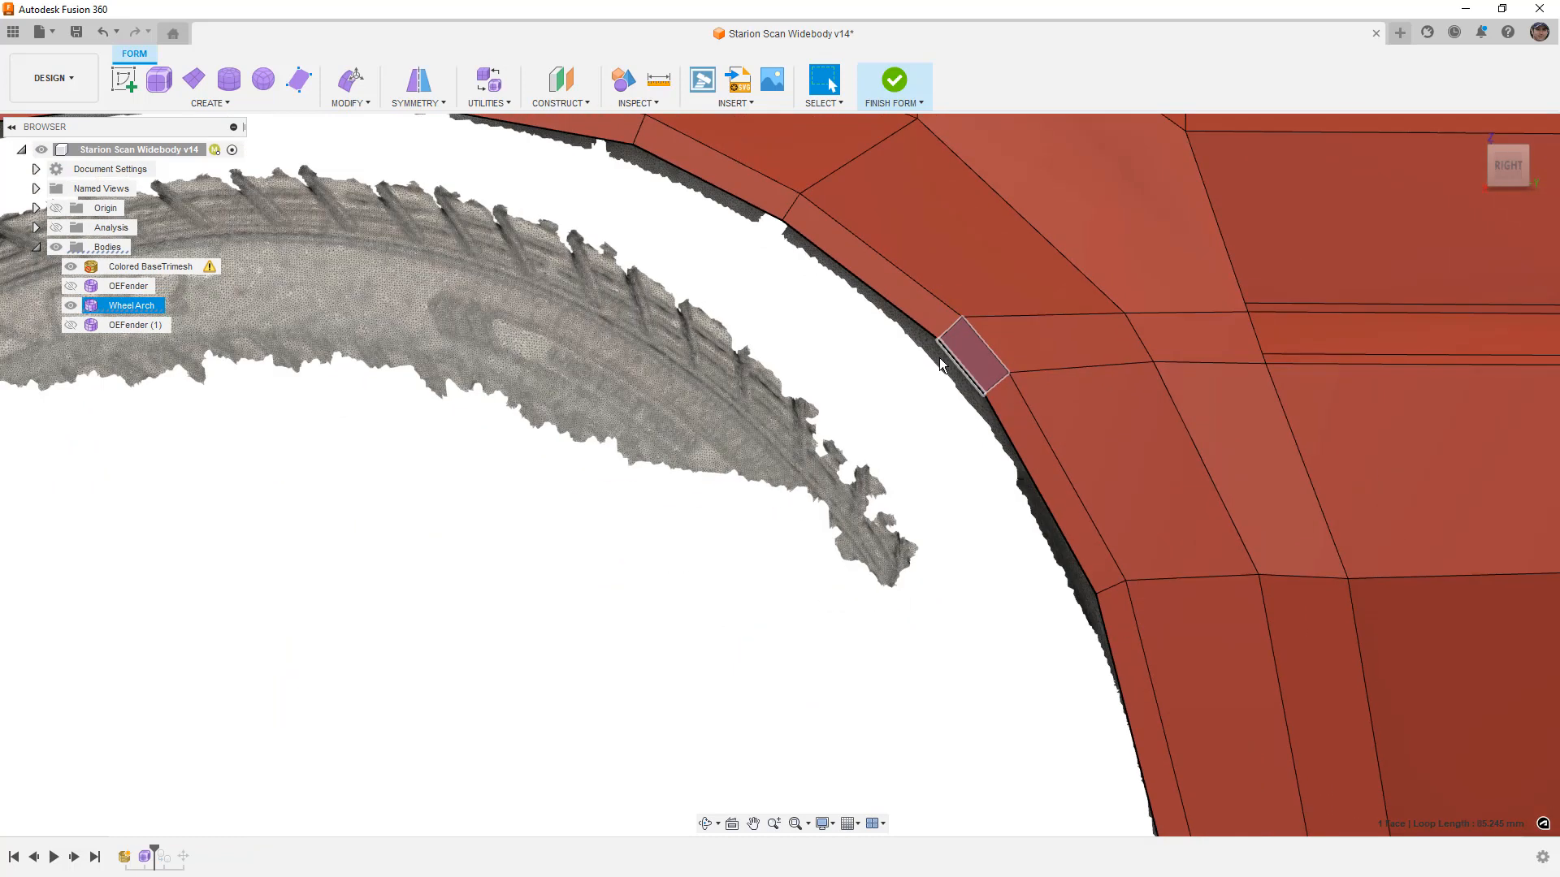
pyautogui.scroll(-2, 941, 363)
pyautogui.click(928, 369)
pyautogui.scroll(3, 969, 370)
pyautogui.moveTo(890, 250); pyautogui.dragTo(993, 359)
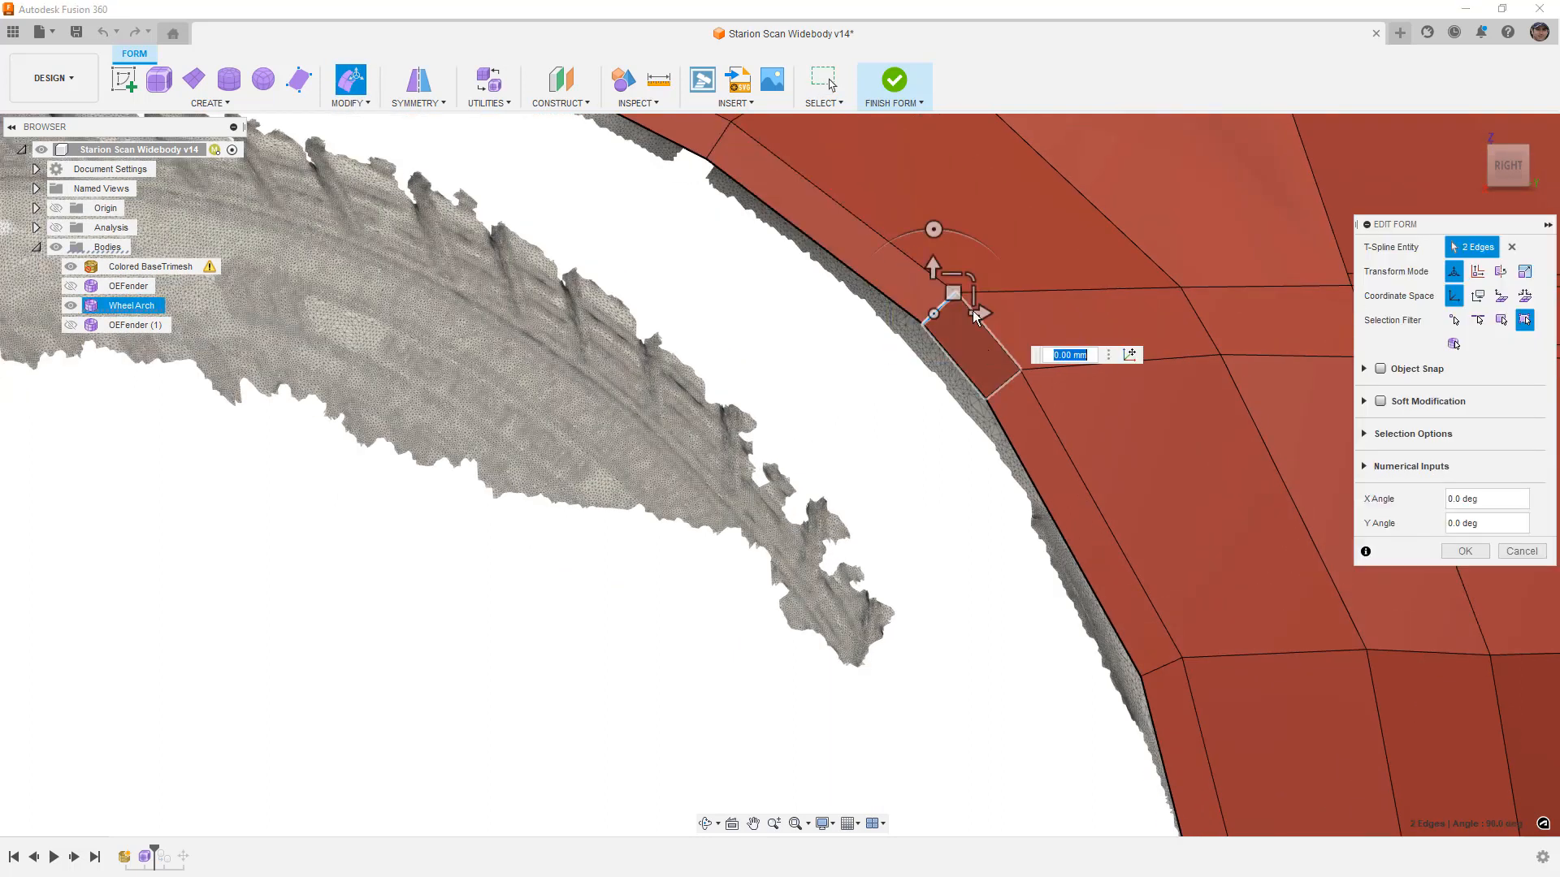
pyautogui.moveTo(952, 293); pyautogui.dragTo(1057, 453)
pyautogui.moveTo(1017, 368); pyautogui.dragTo(1030, 399)
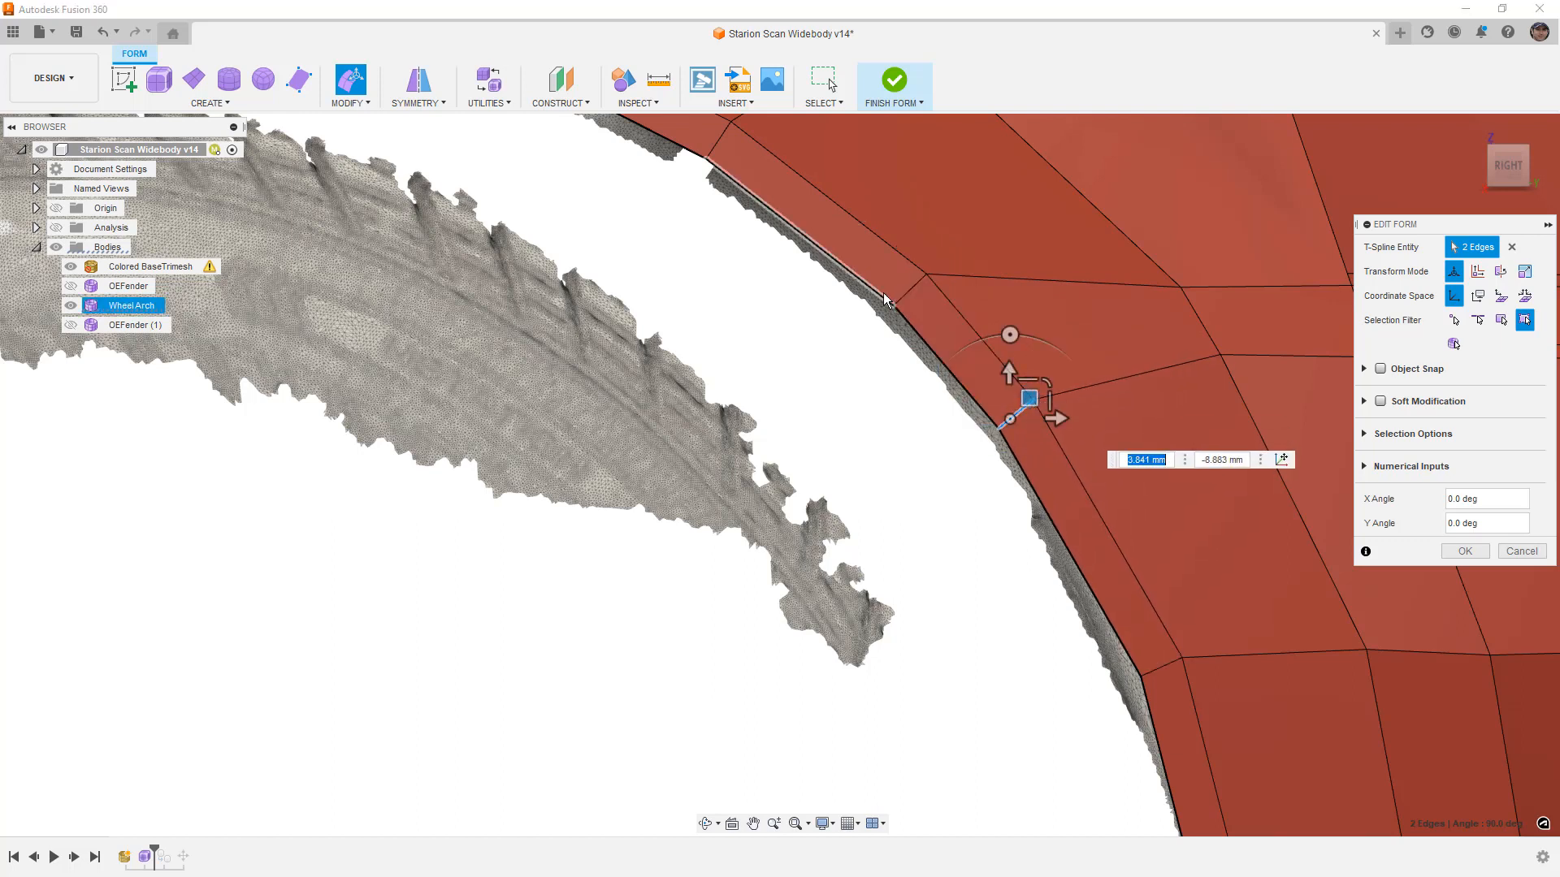
# Select neighbouring rear lip edges to examine their lengths, and check the lip against the scan in smooth display with the selection cleared
pyautogui.click(907, 319)
pyautogui.keyDown('shift'); pyautogui.click(913, 332); pyautogui.keyUp('shift')
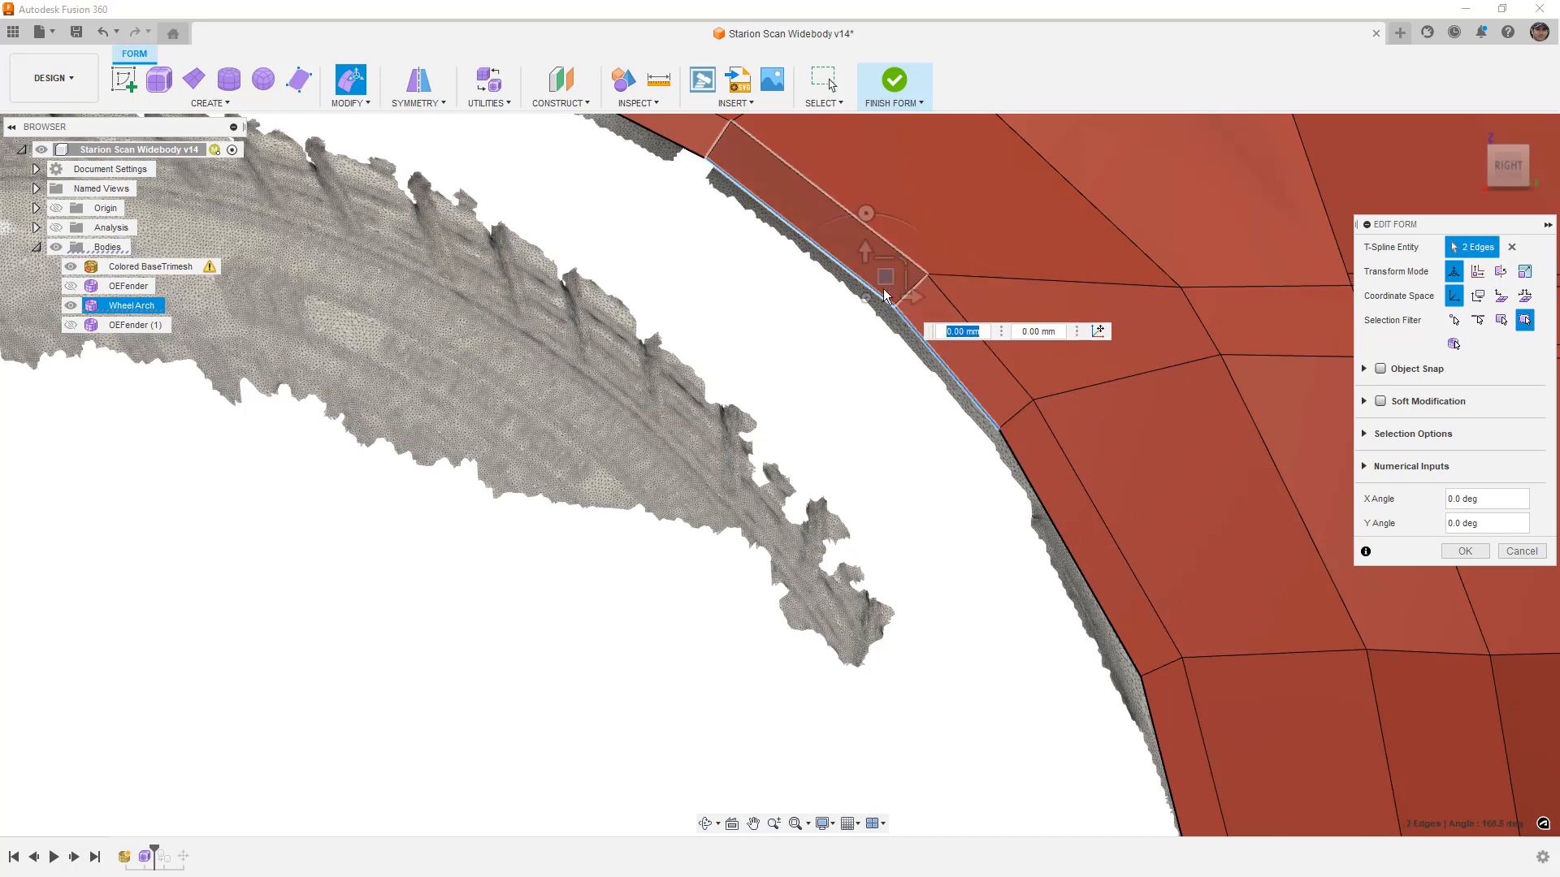
pyautogui.click(998, 429)
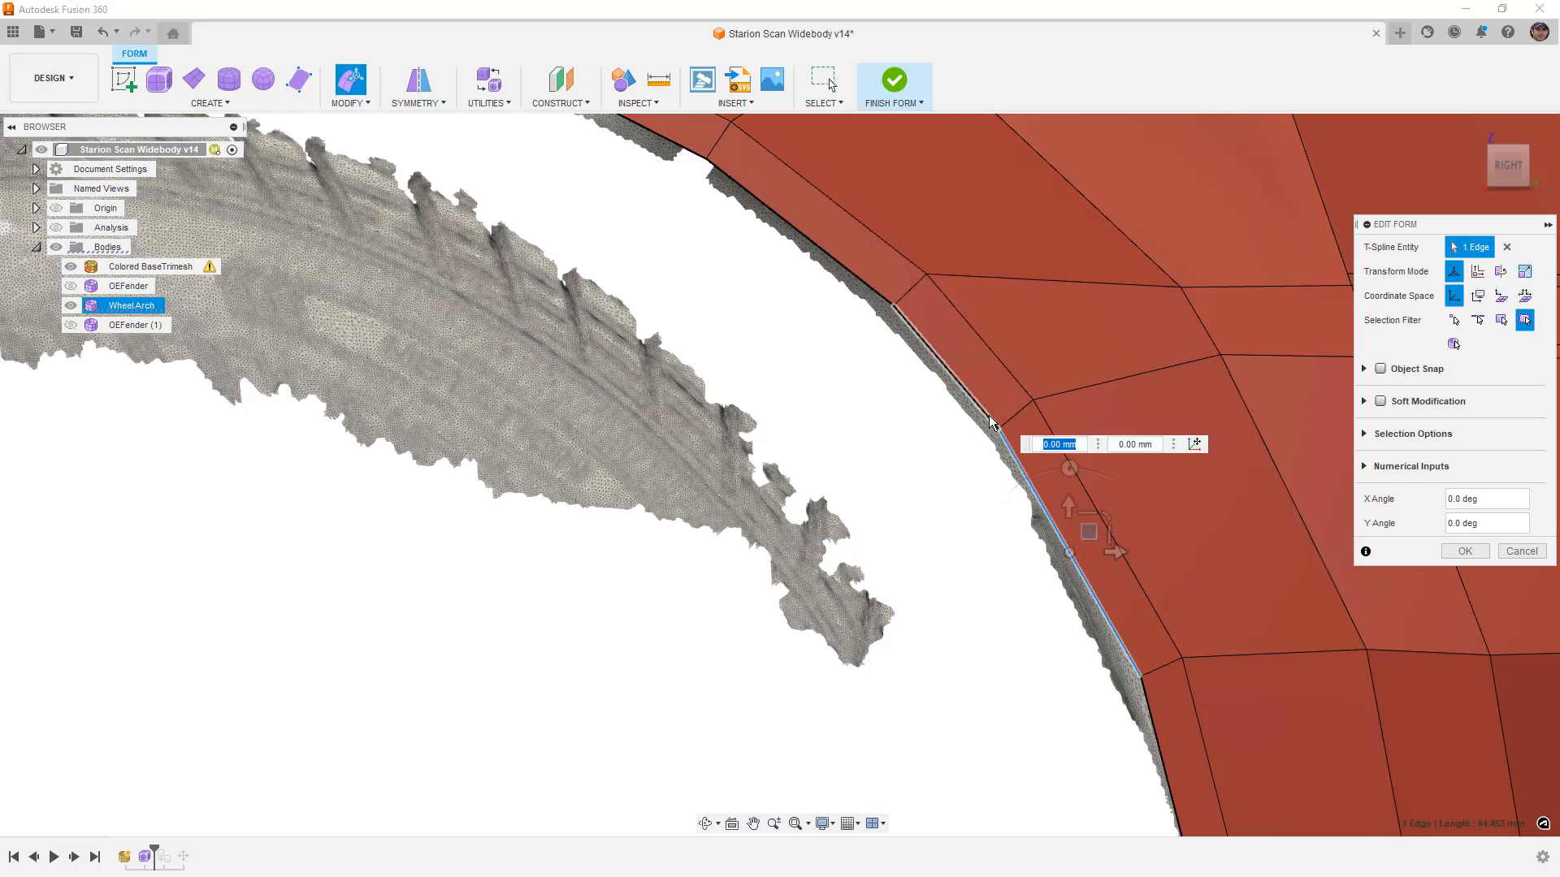
pyautogui.keyDown('shift'); pyautogui.click(1006, 449); pyautogui.keyUp('shift')
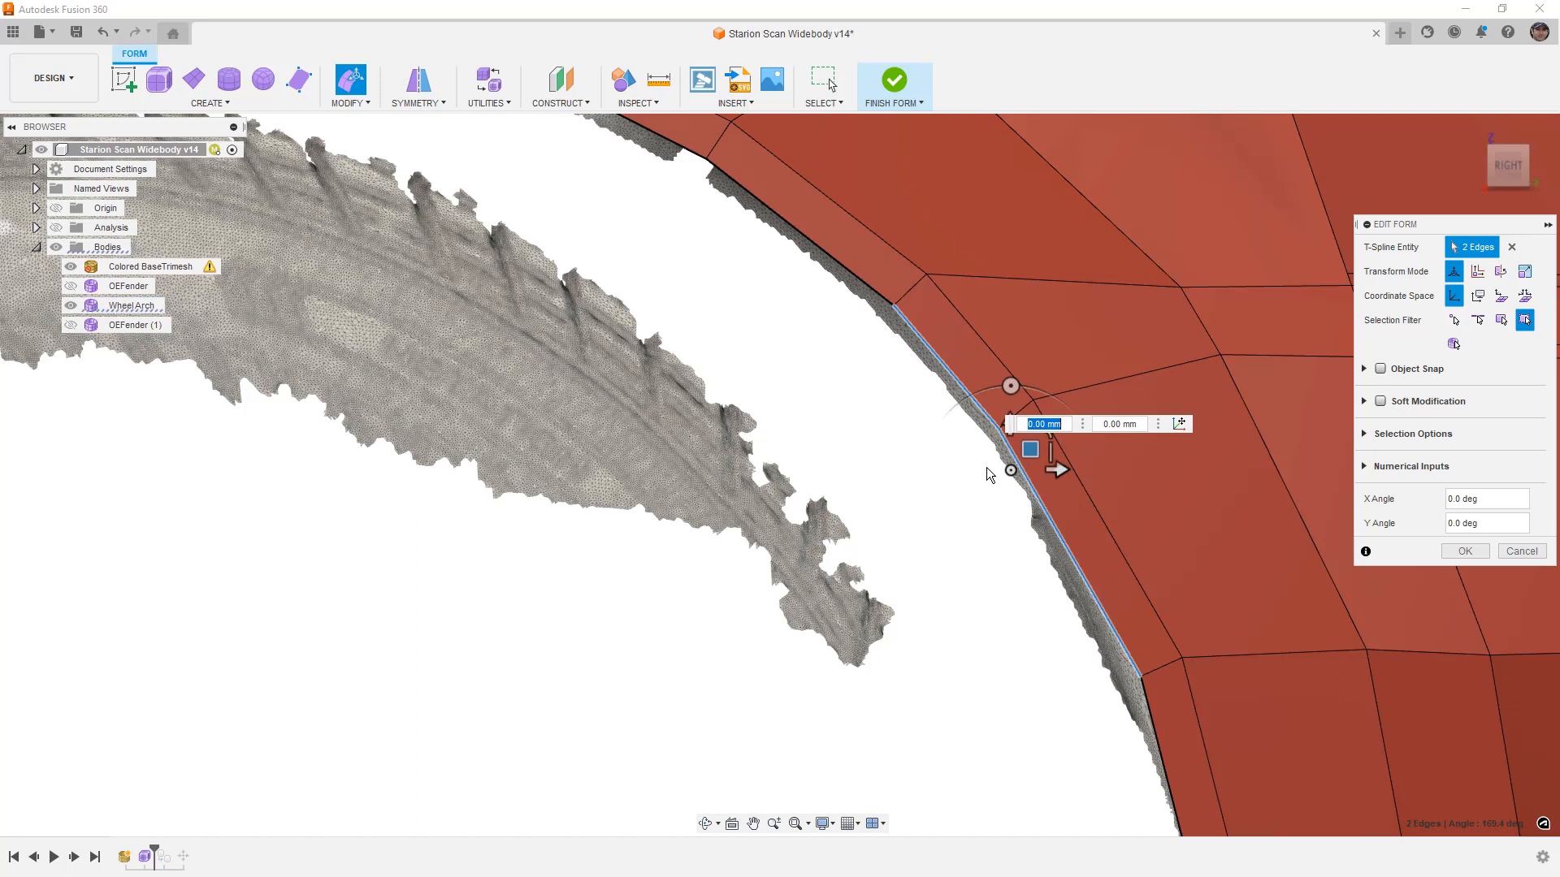
pyautogui.hotkey('alt', '3')
pyautogui.scroll(-8, 958, 490)
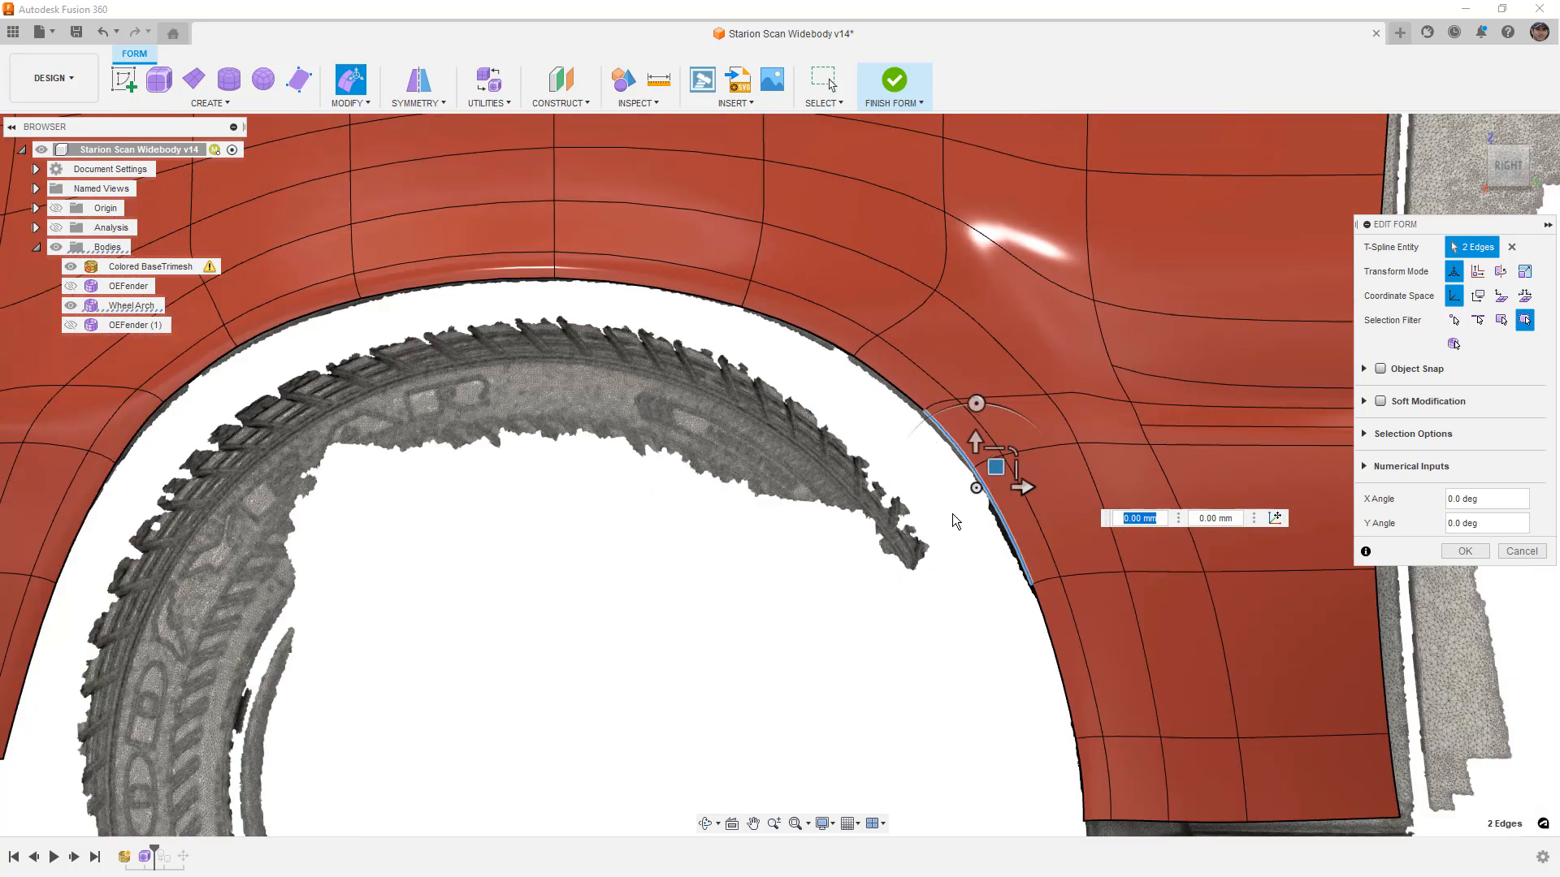
pyautogui.click(959, 548)
pyautogui.scroll(2, 946, 506)
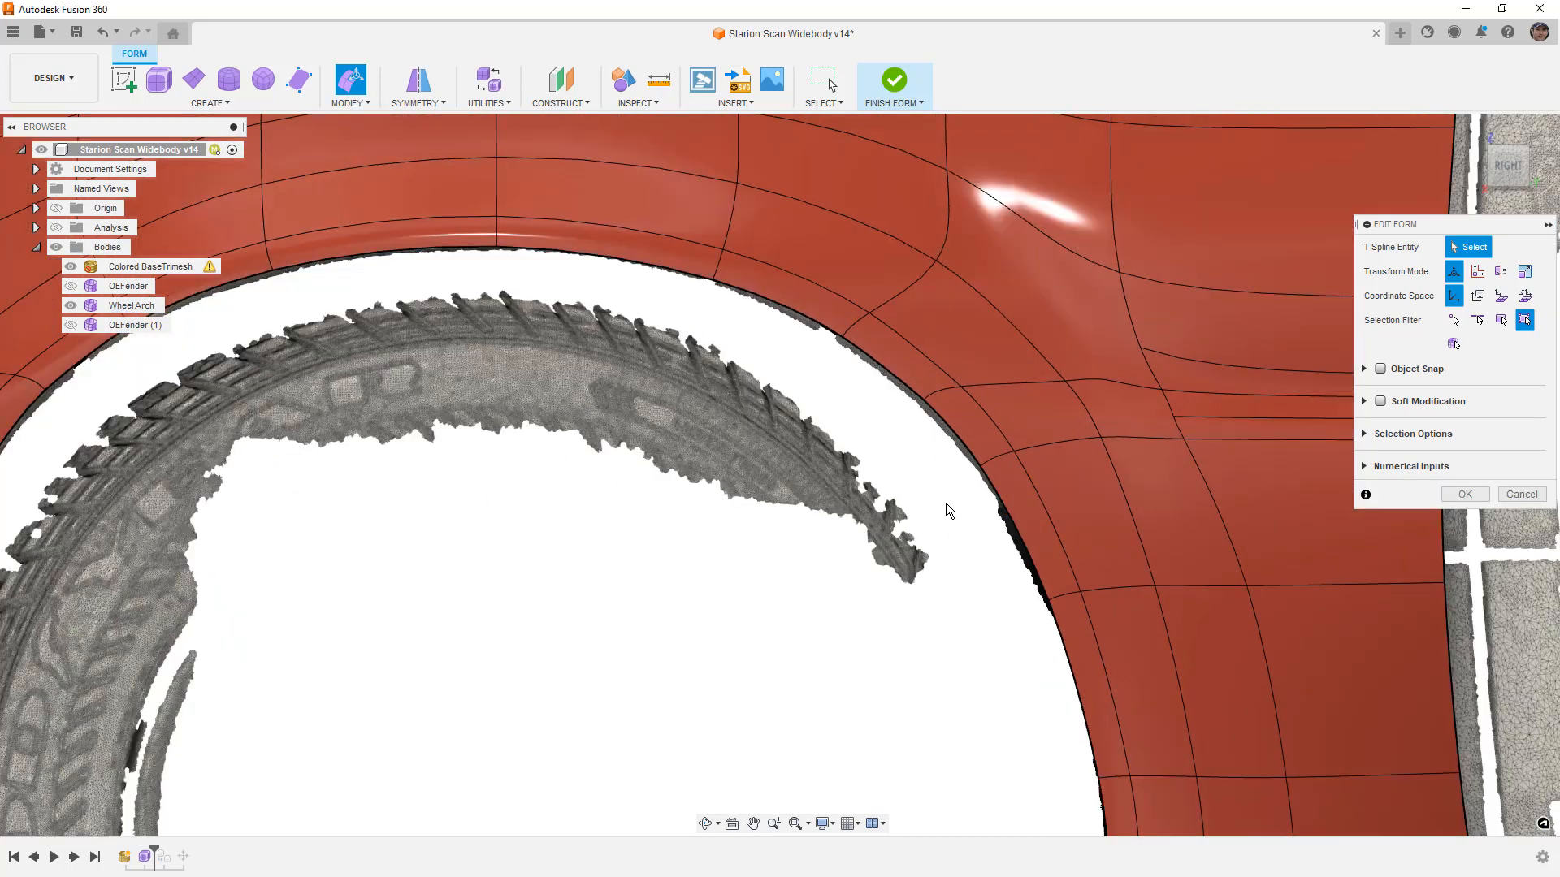
# Make the Wheel Arch body uniform again following the rear lip edits
pyautogui.click(488, 96)
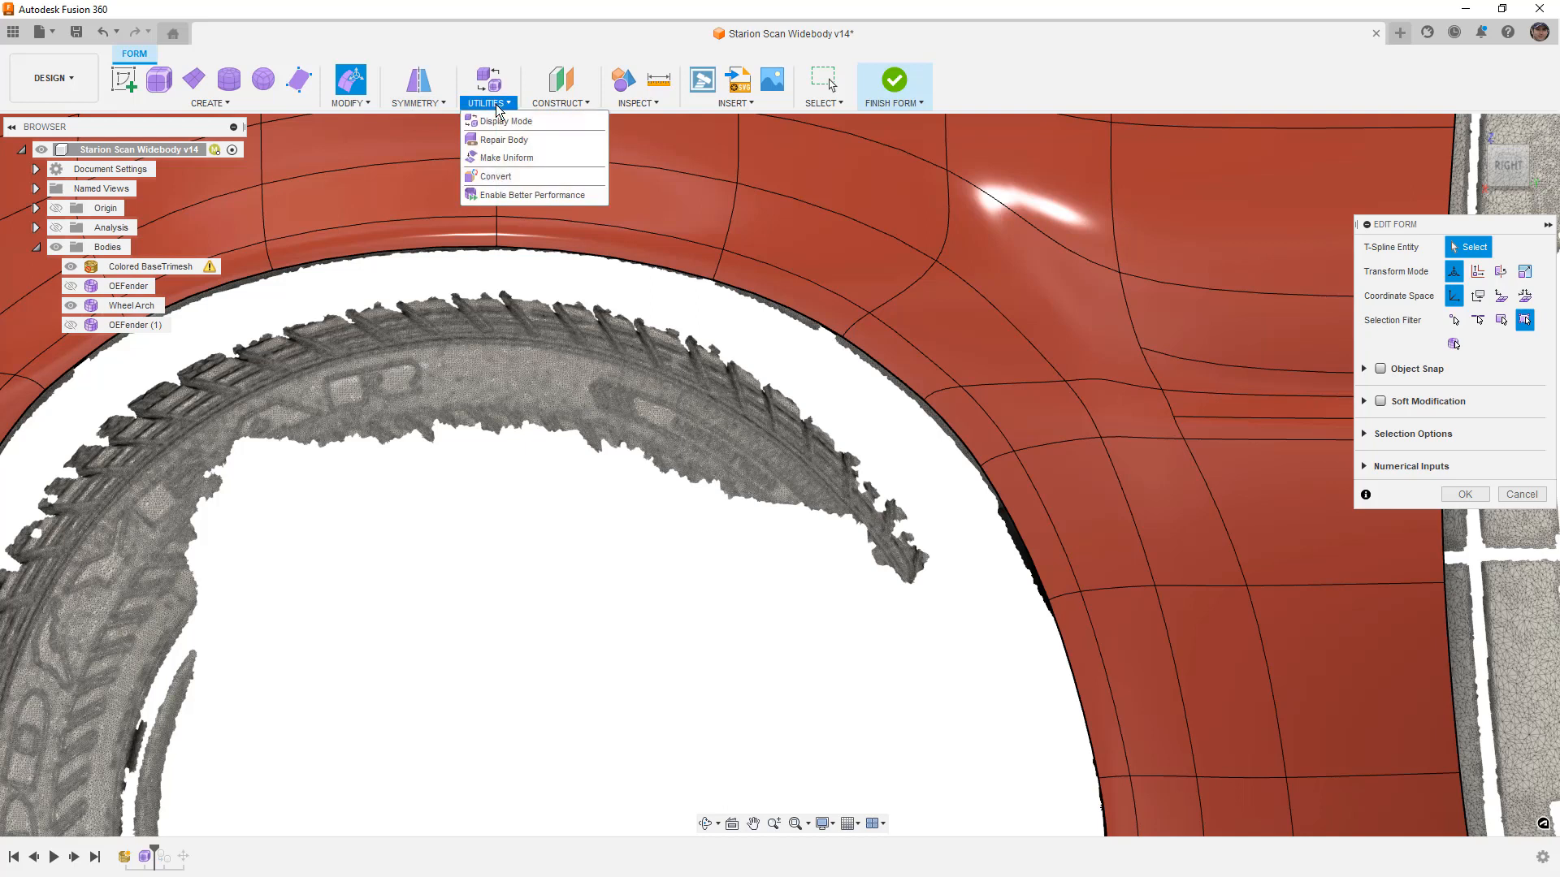
pyautogui.click(512, 159)
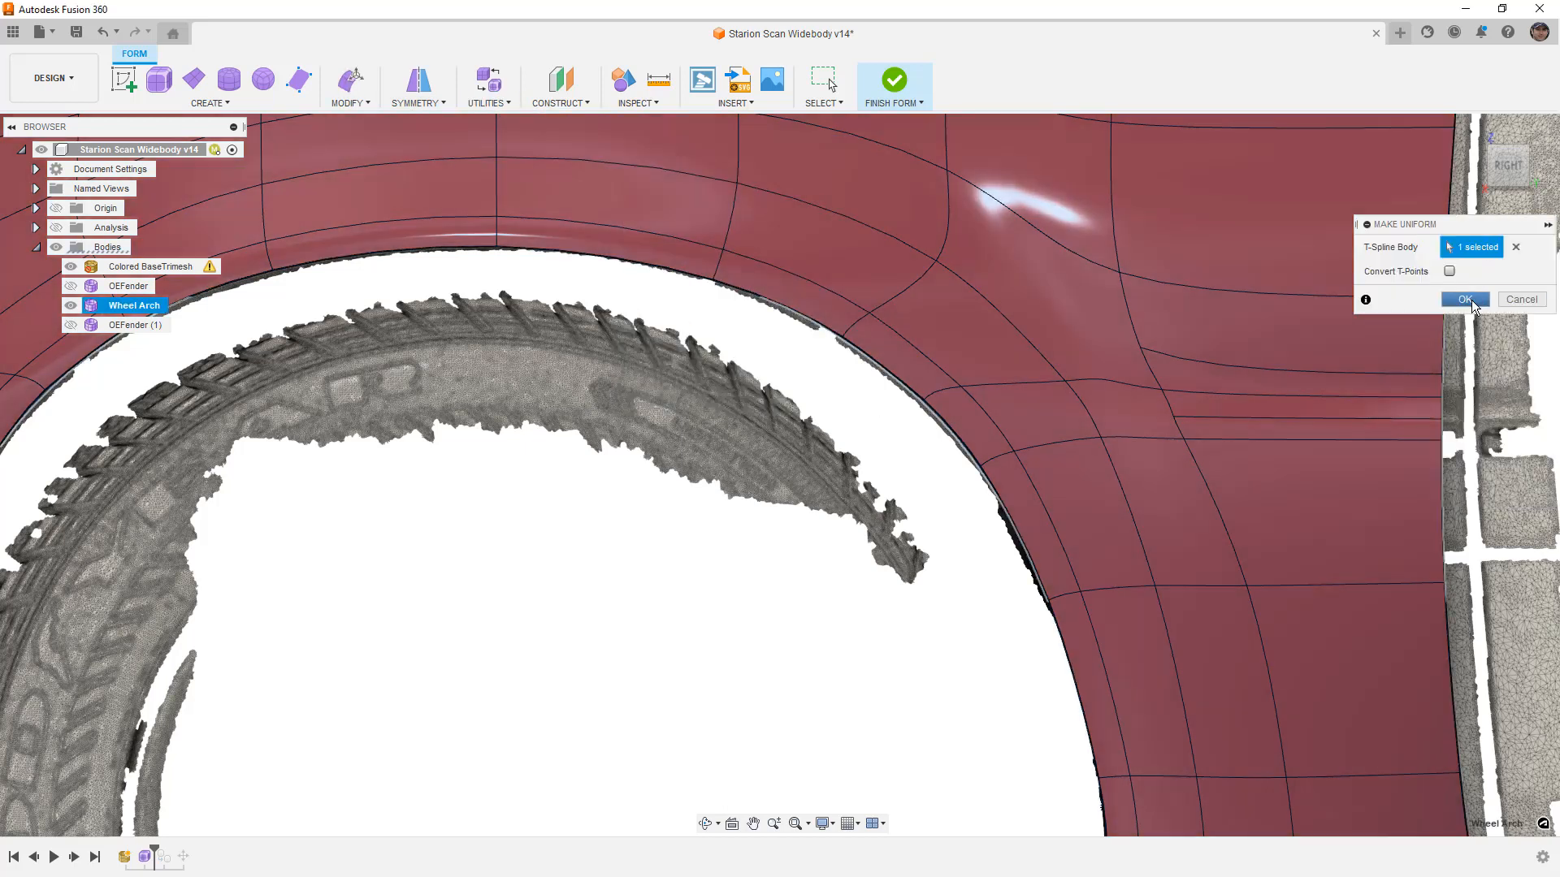
pyautogui.click(1467, 302)
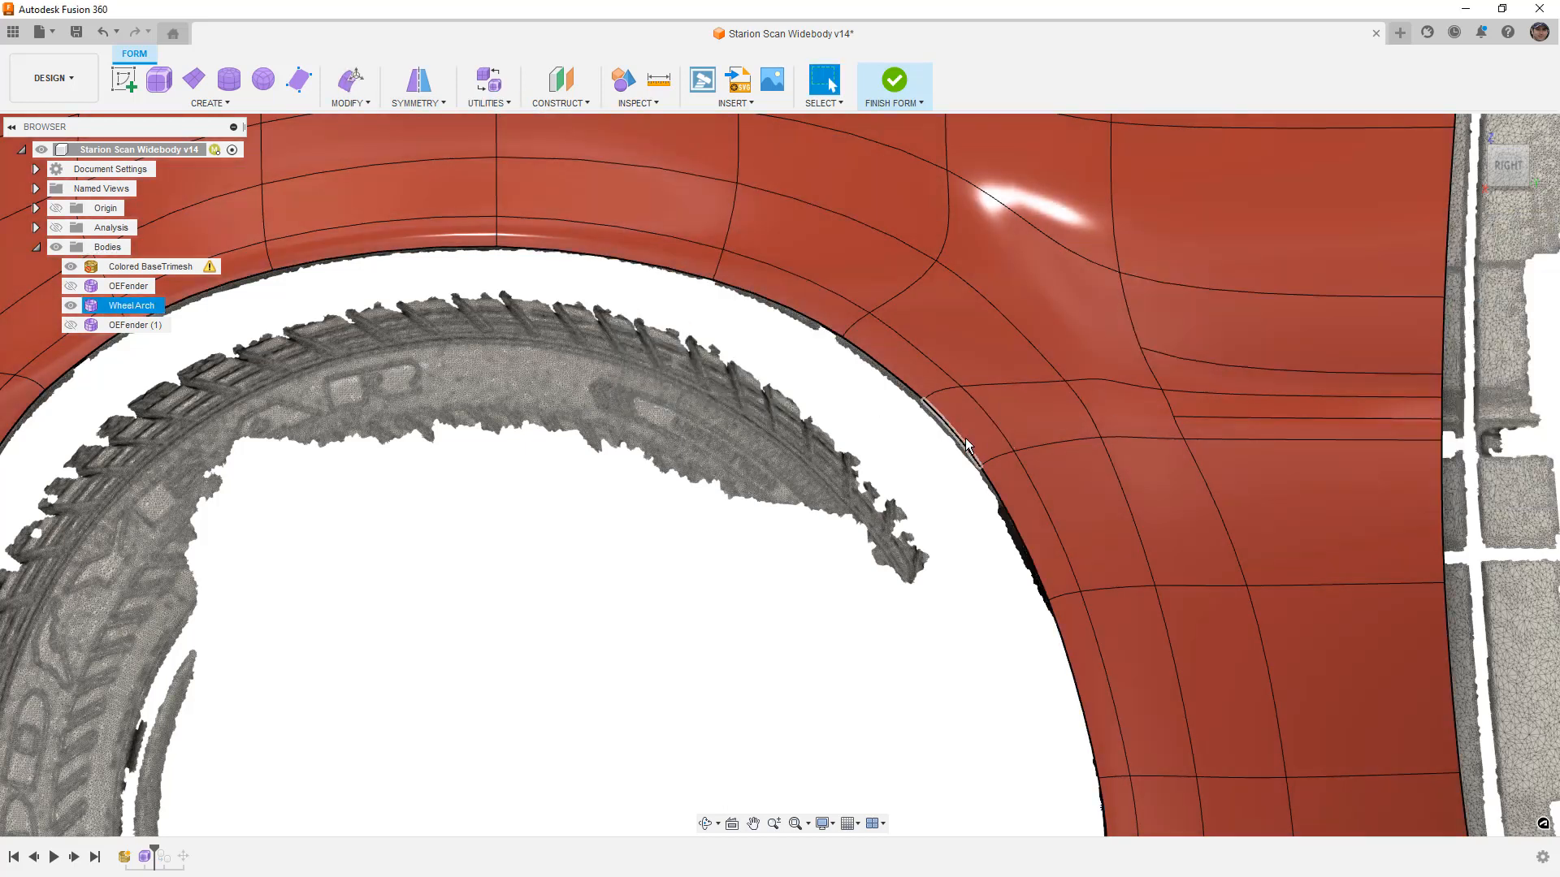
# On the front lip in box display, move the upper short edge pair about 8.7 mm rearward and 2.1 mm down, the next pair 1.2 mm rearward and 2.4 mm down
pyautogui.scroll(-5, 1056, 439)
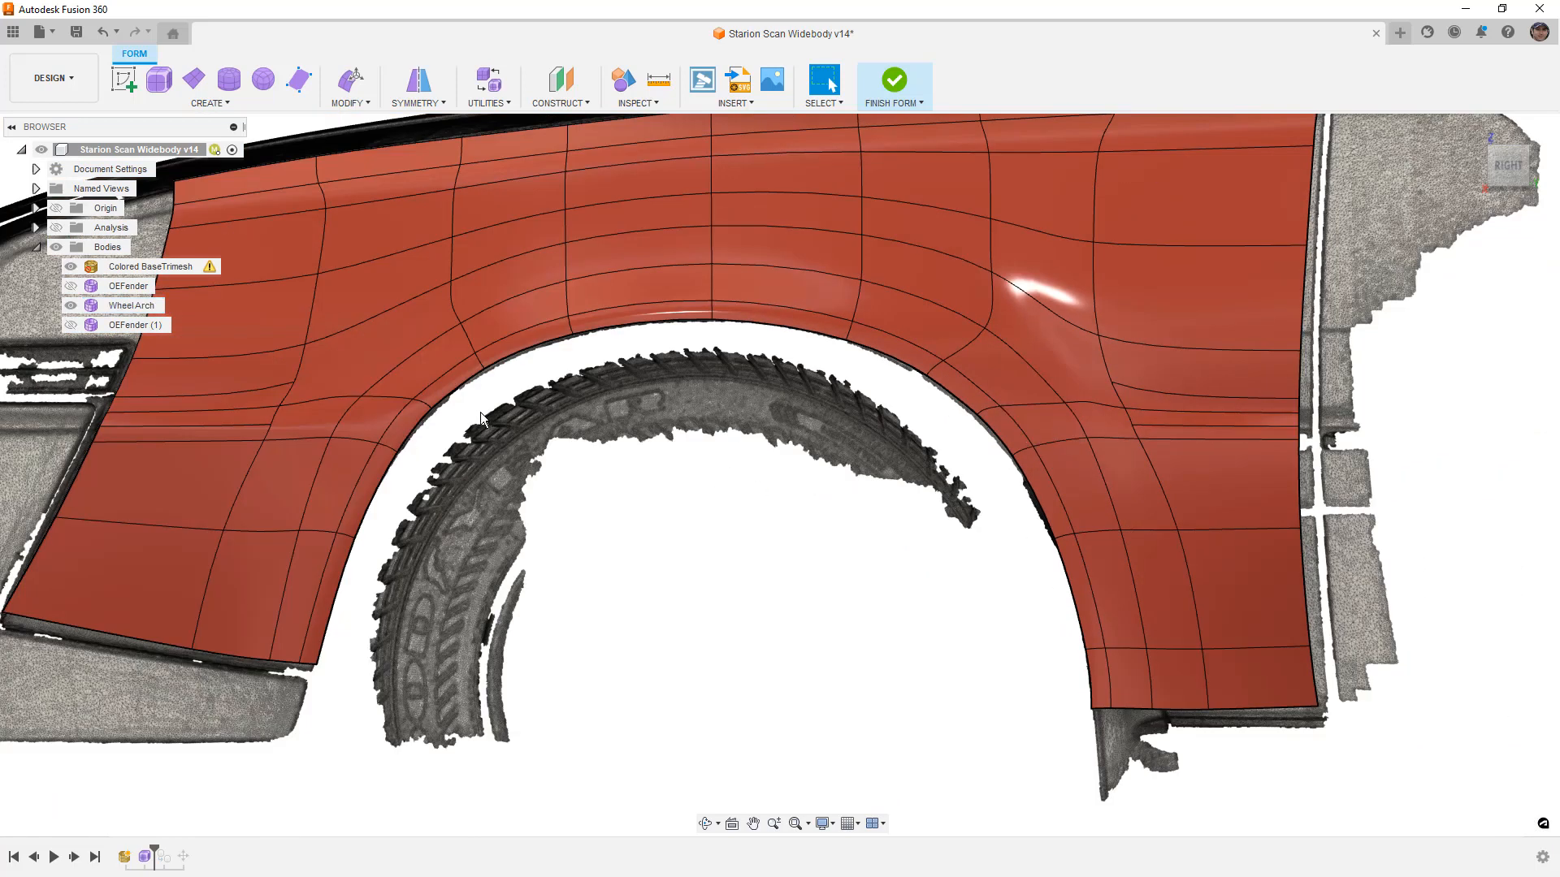
pyautogui.scroll(3, 488, 374)
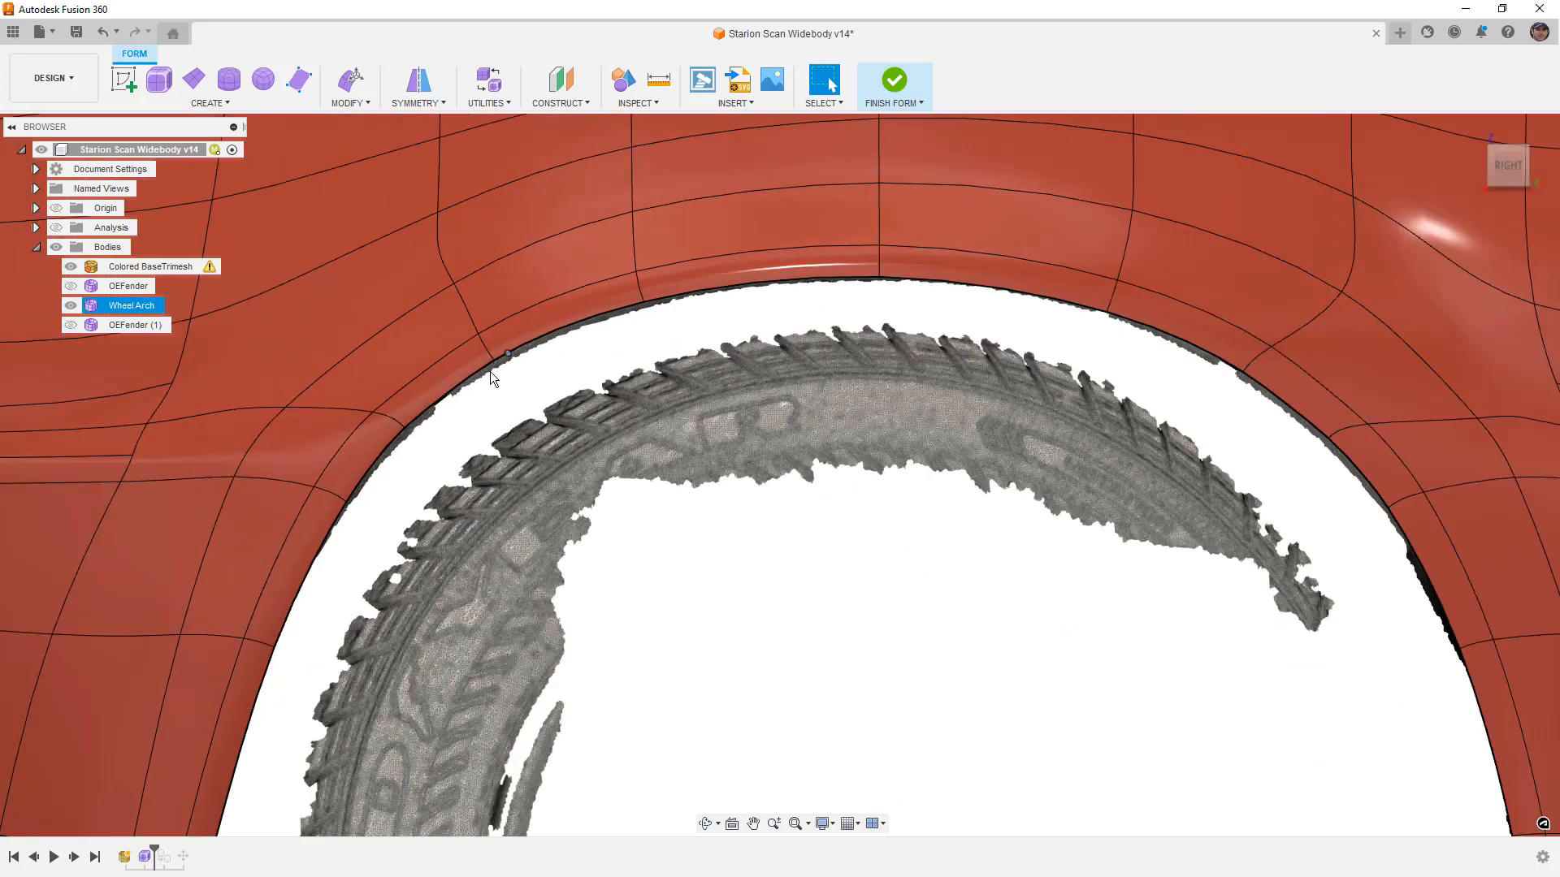
pyautogui.hotkey('alt', '1')
pyautogui.scroll(3, 525, 365)
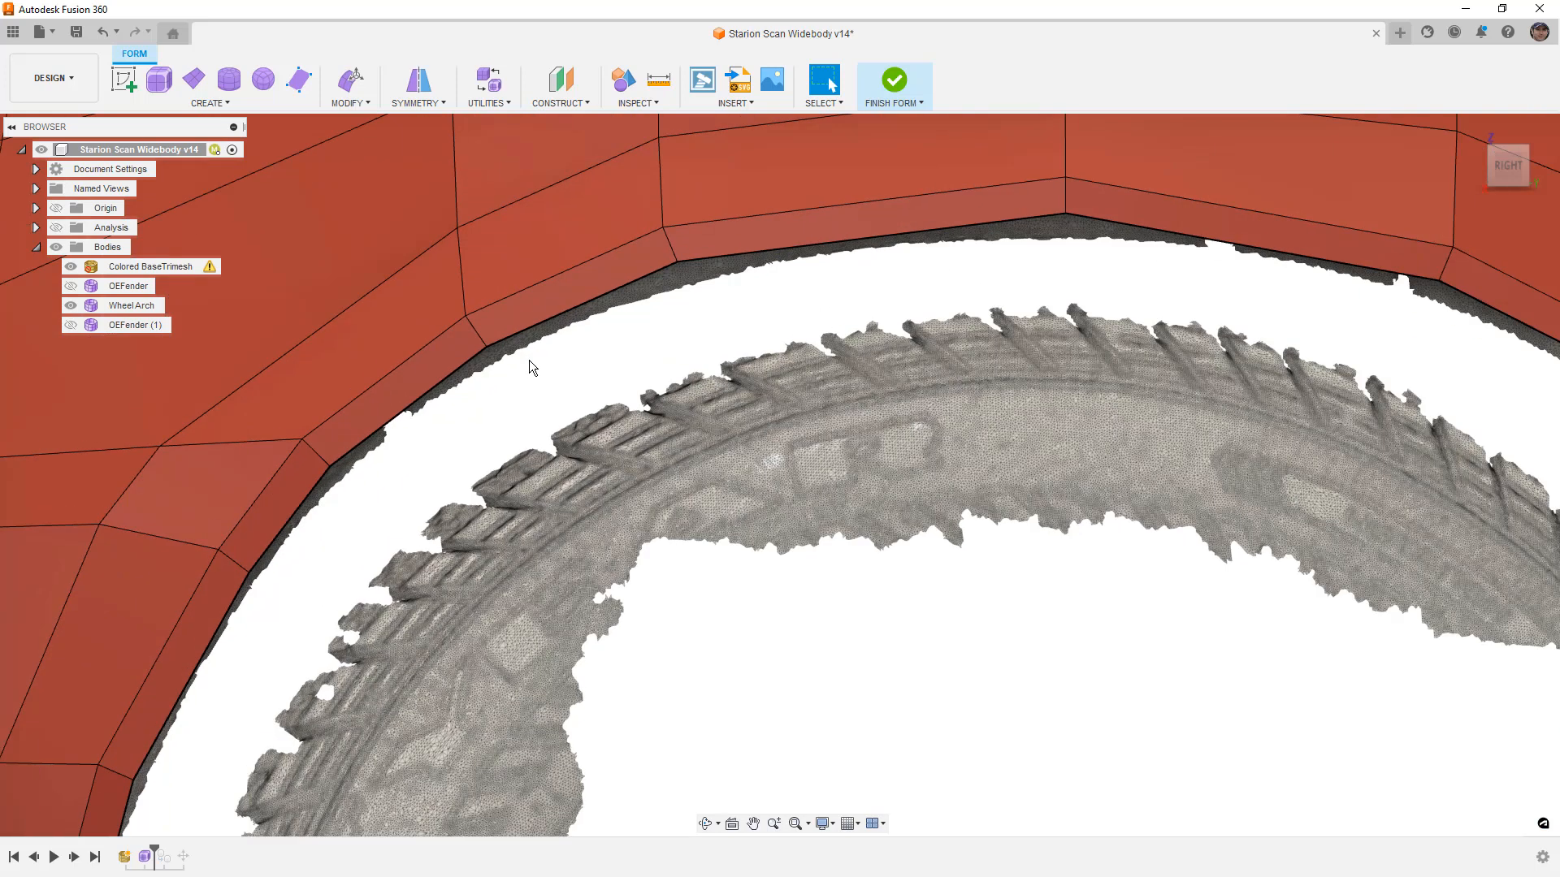
pyautogui.click(357, 86)
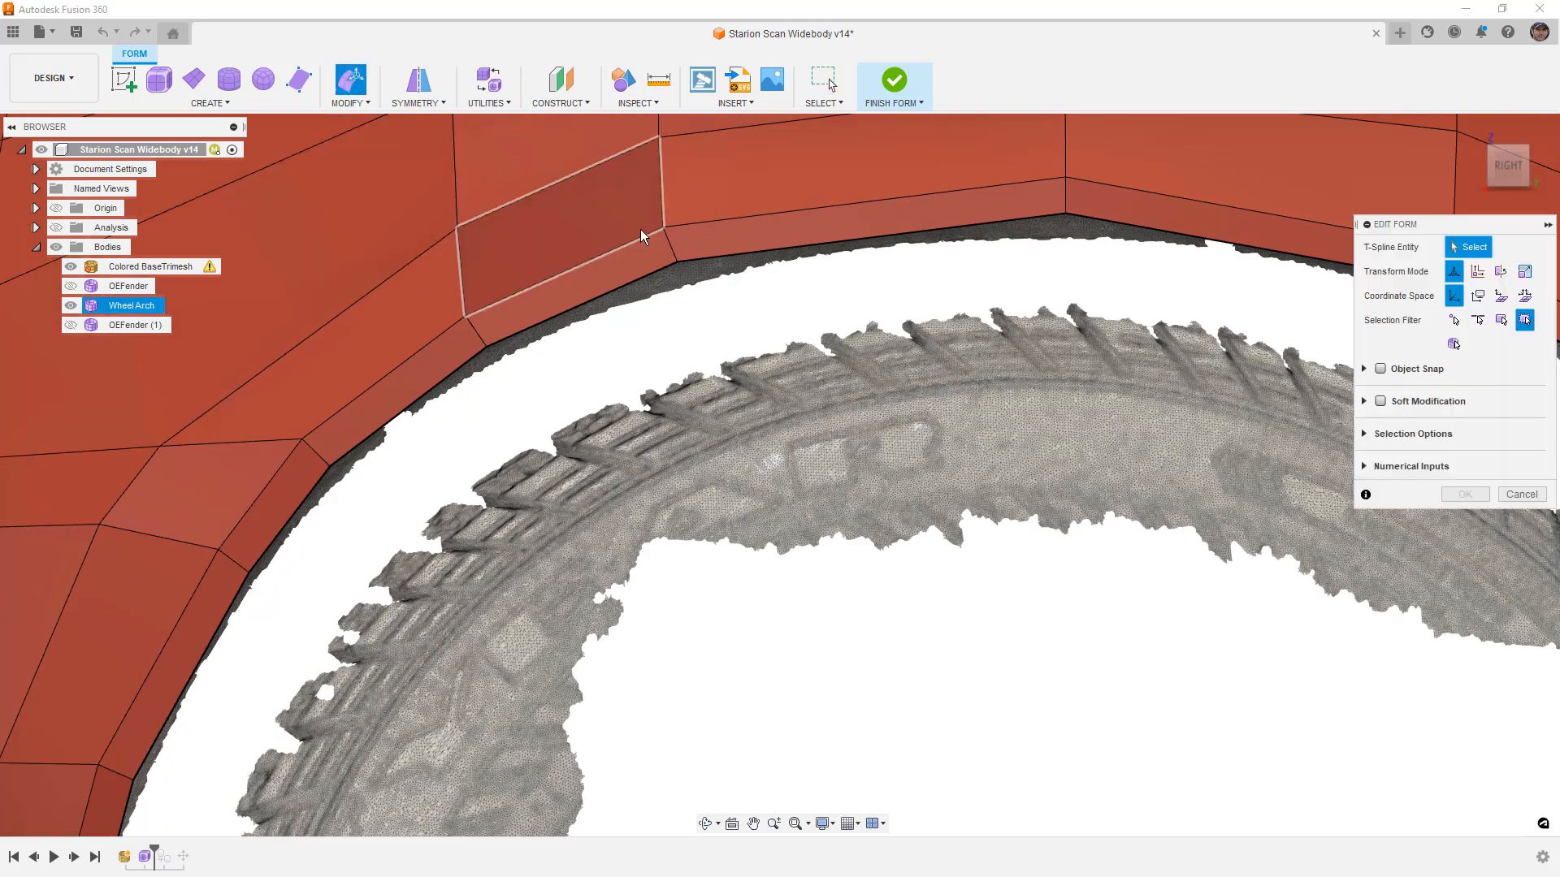
pyautogui.moveTo(651, 216); pyautogui.dragTo(714, 236)
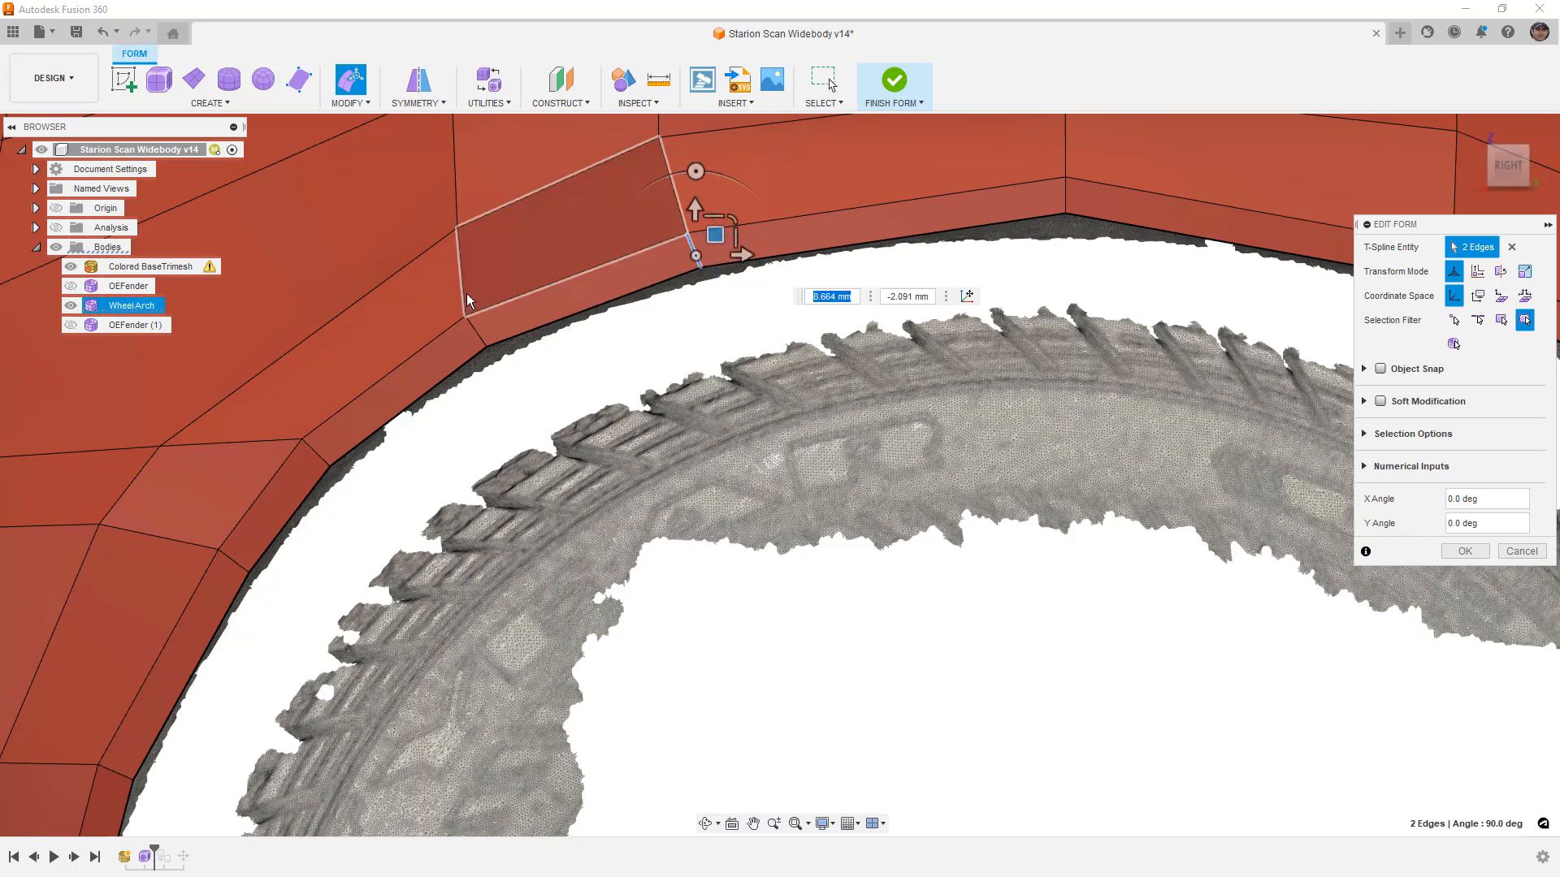
pyautogui.moveTo(438, 304); pyautogui.dragTo(544, 385)
pyautogui.moveTo(498, 320); pyautogui.dragTo(504, 329)
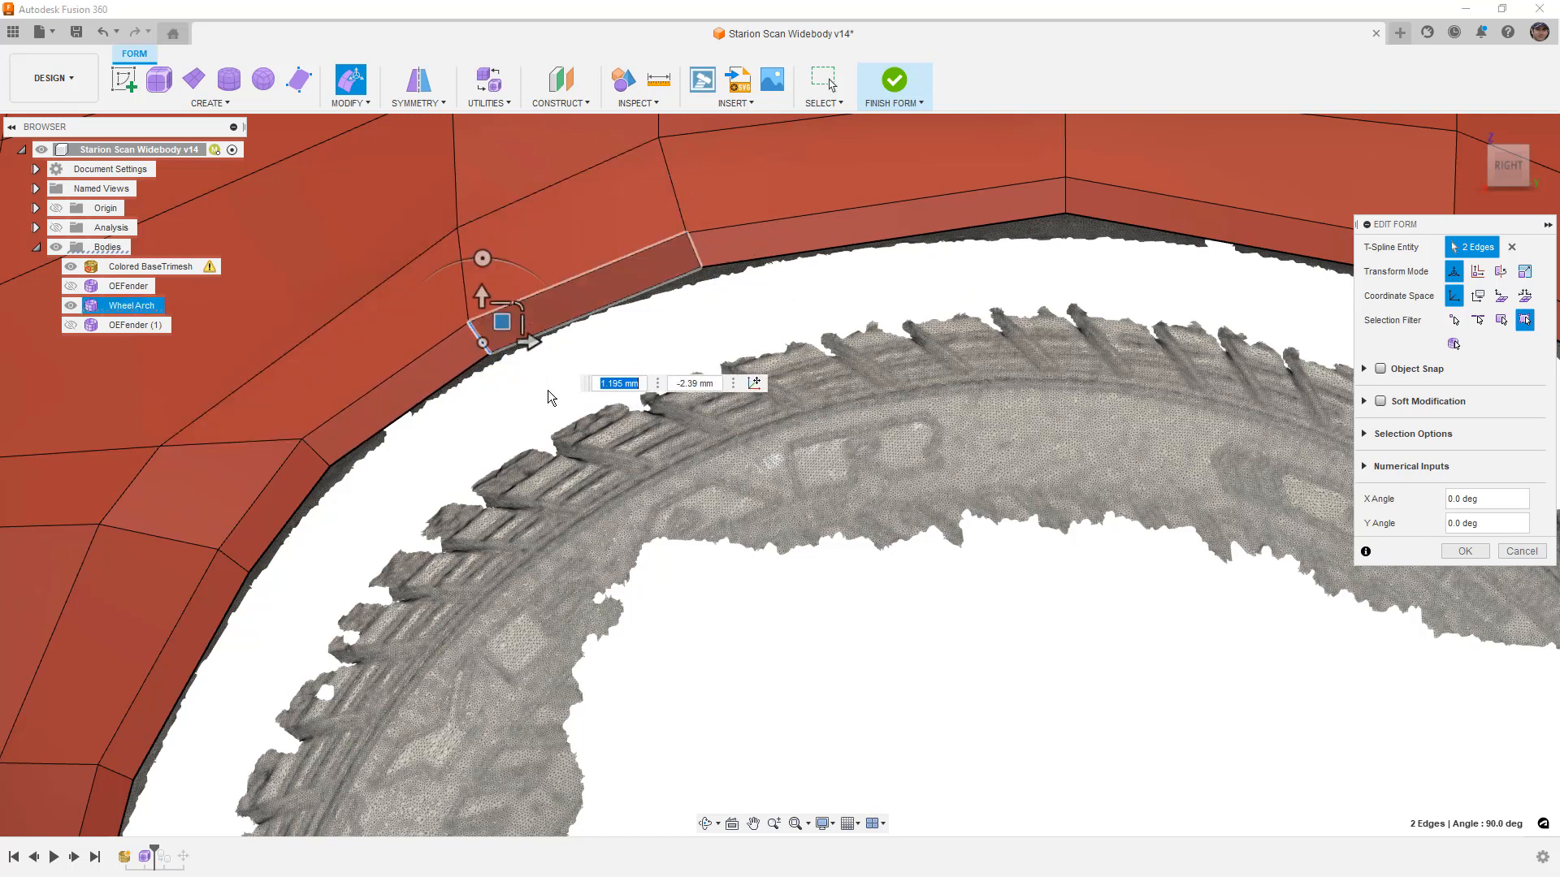
# Move the next short edge pair further down the front lip about 7.3 mm rearward and 3.8 mm up
pyautogui.scroll(-2, 531, 427)
pyautogui.scroll(2, 357, 410)
pyautogui.moveTo(346, 393); pyautogui.dragTo(439, 464)
pyautogui.moveTo(403, 412); pyautogui.dragTo(423, 398)
pyautogui.scroll(-3, 480, 428)
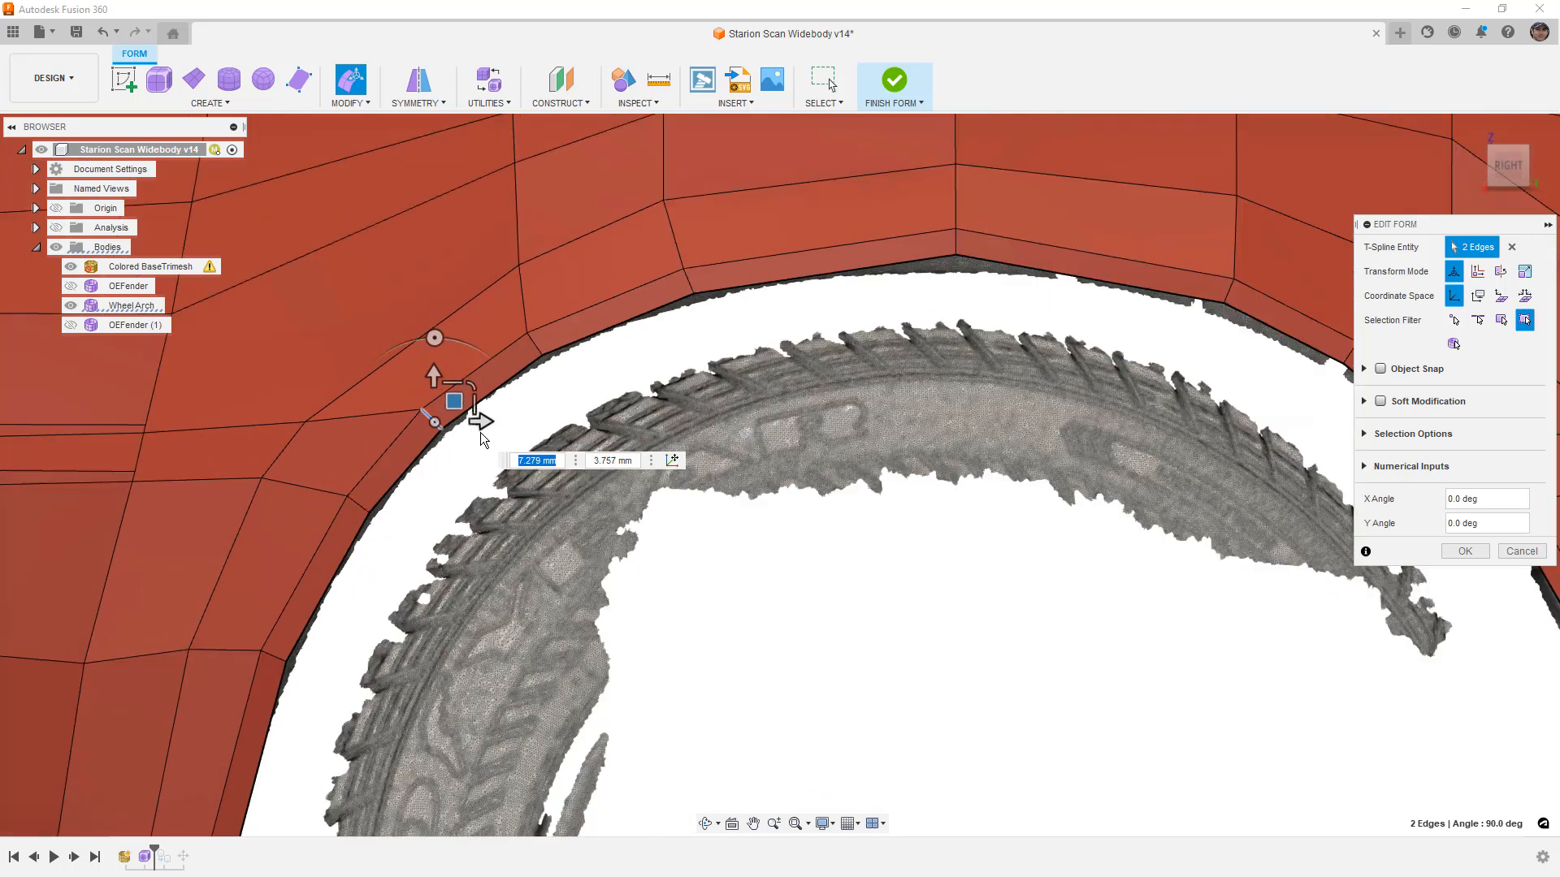
# Select successive lip segments along the front of the arch to examine their spacing, and clear the selection
pyautogui.scroll(-2, 618, 362)
pyautogui.moveTo(724, 317); pyautogui.dragTo(661, 451, button='middle')
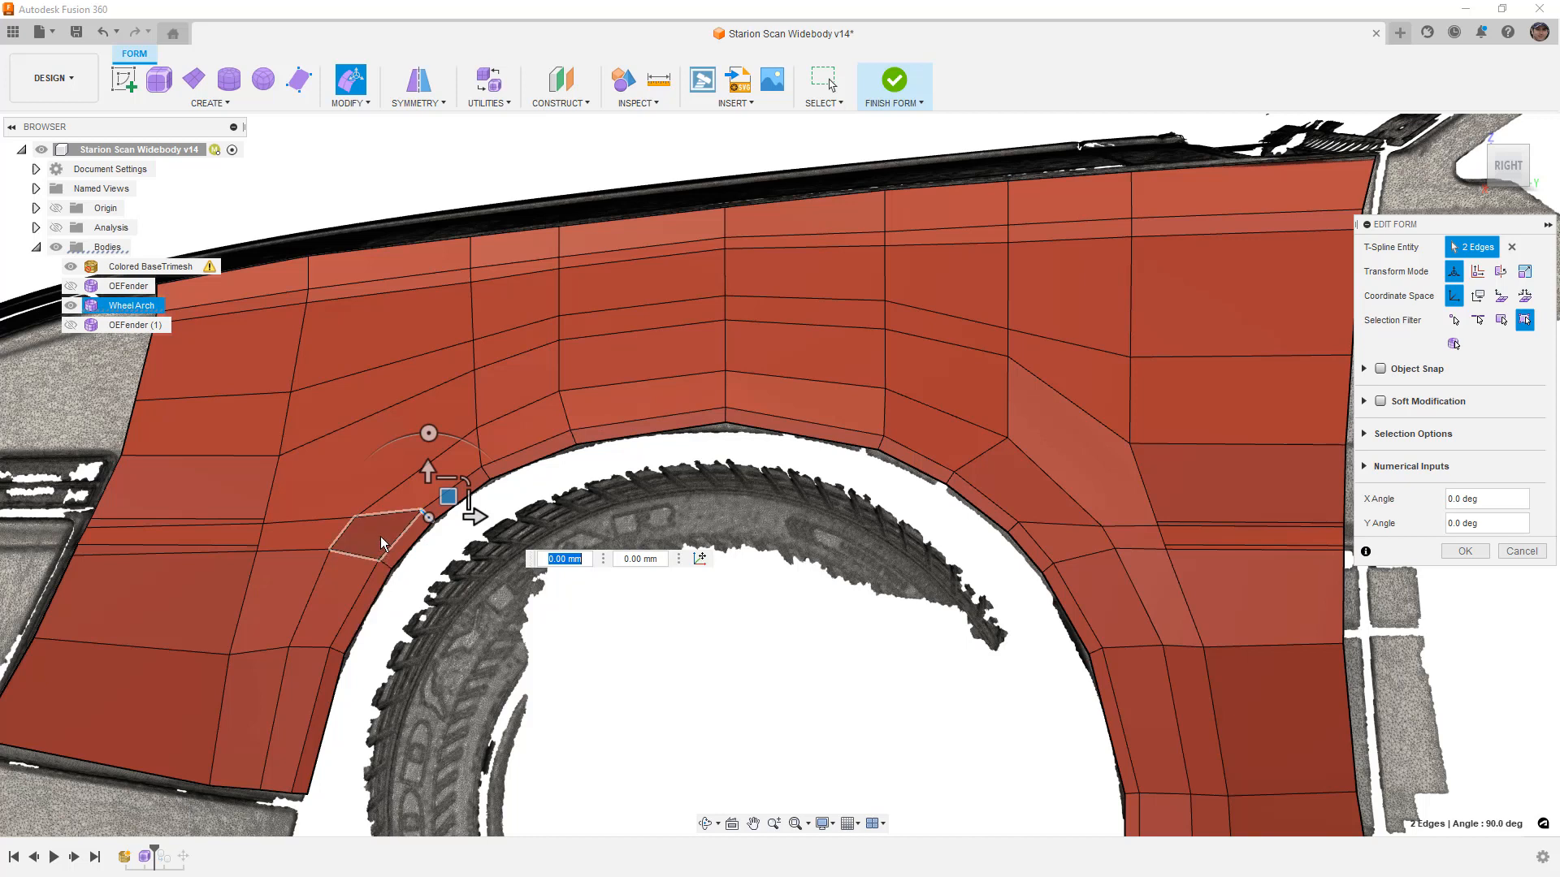
pyautogui.click(508, 485)
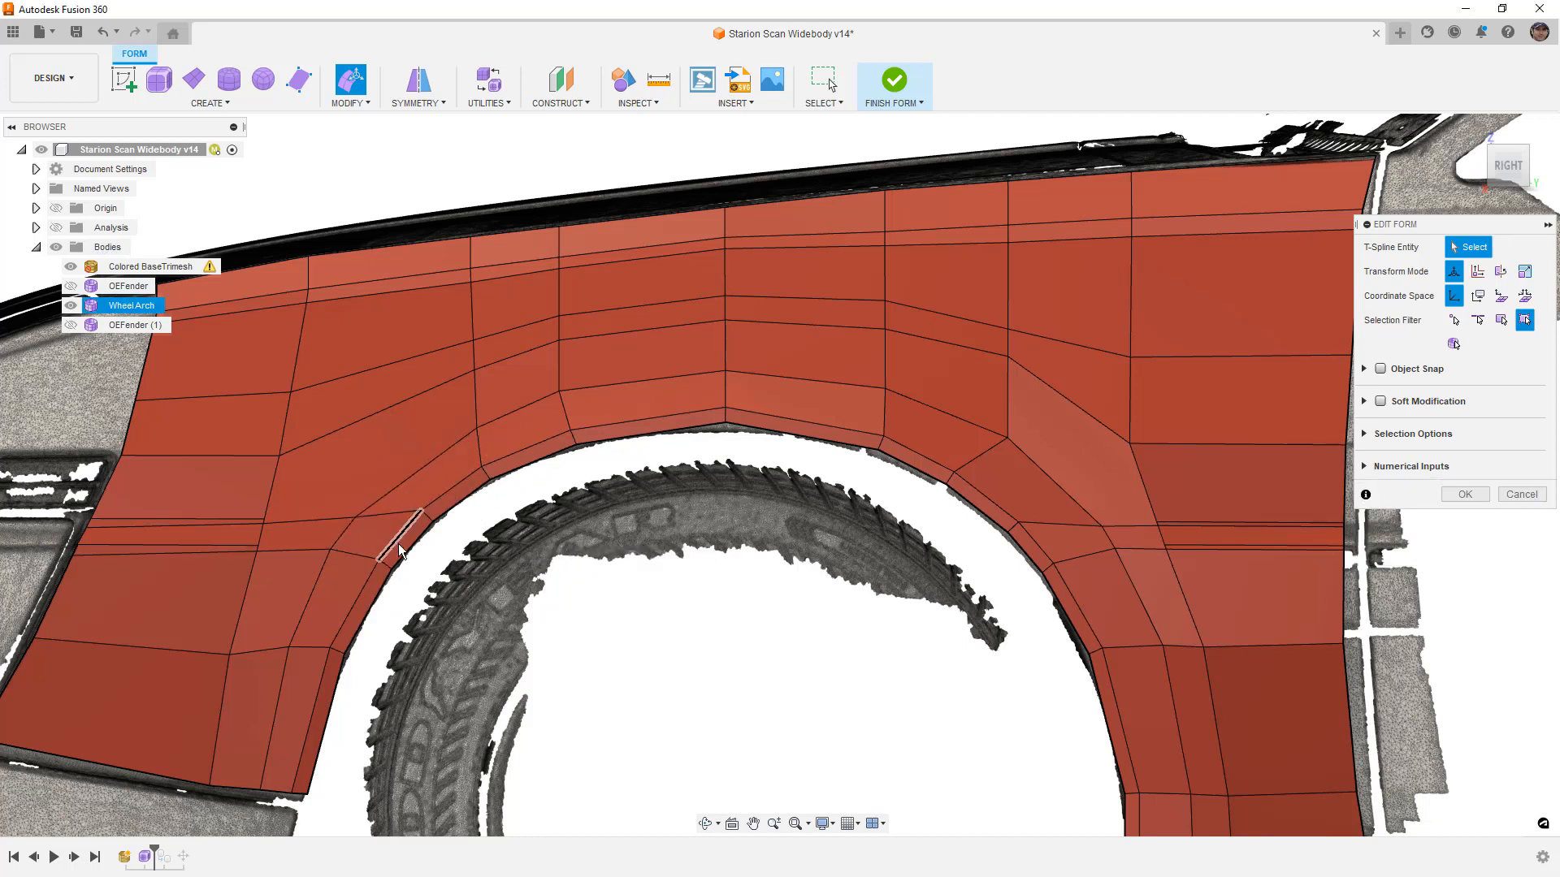
pyautogui.click(406, 539)
pyautogui.keyDown('shift'); pyautogui.click(456, 491); pyautogui.keyUp('shift')
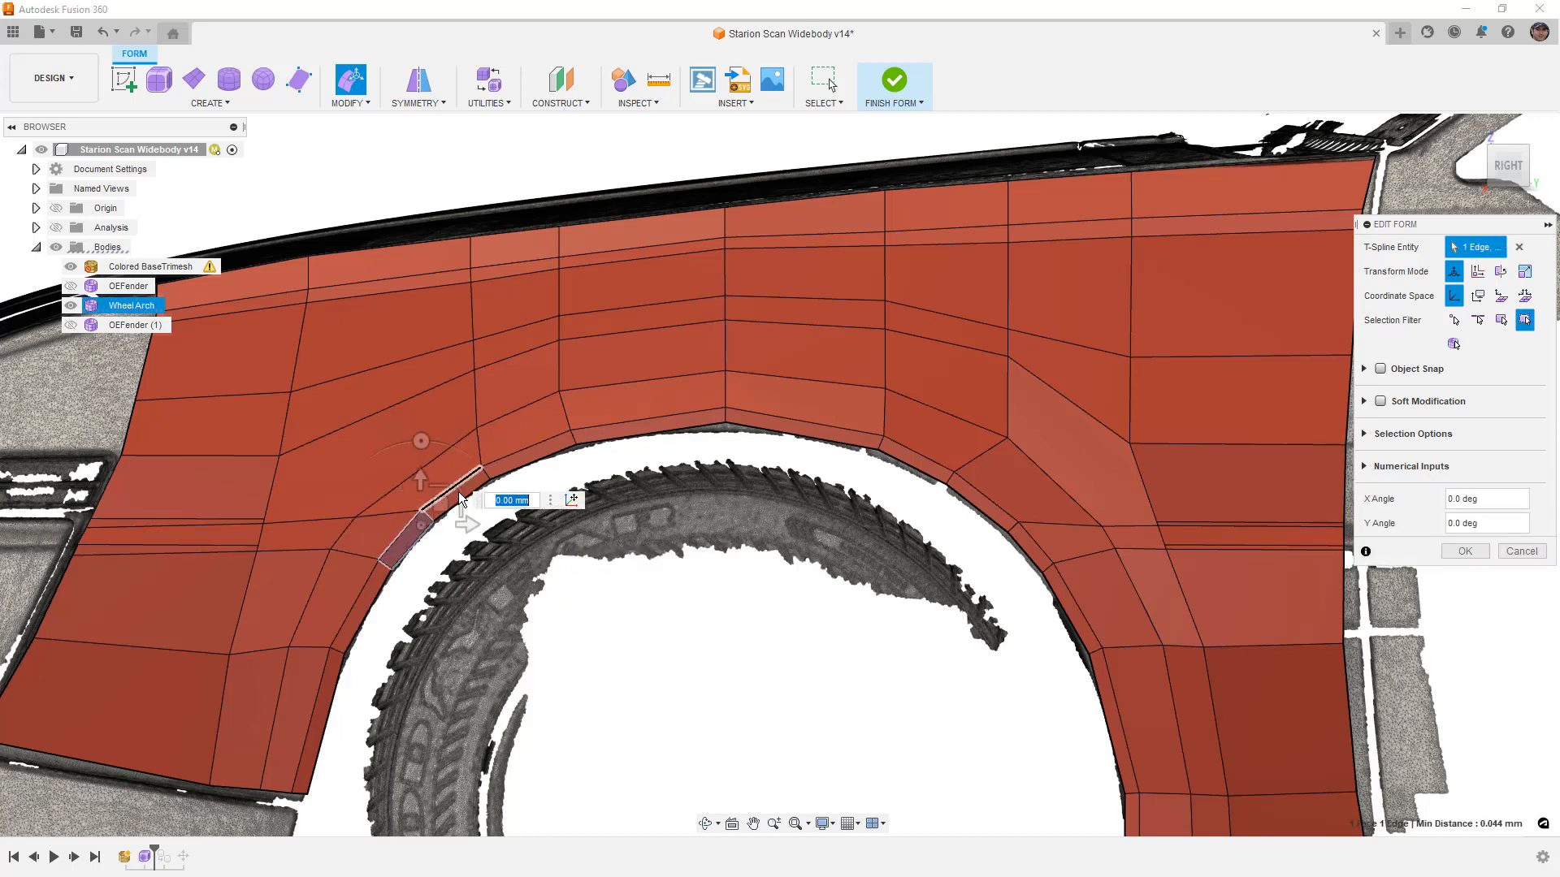
pyautogui.keyDown('shift'); pyautogui.click(531, 457); pyautogui.keyUp('shift')
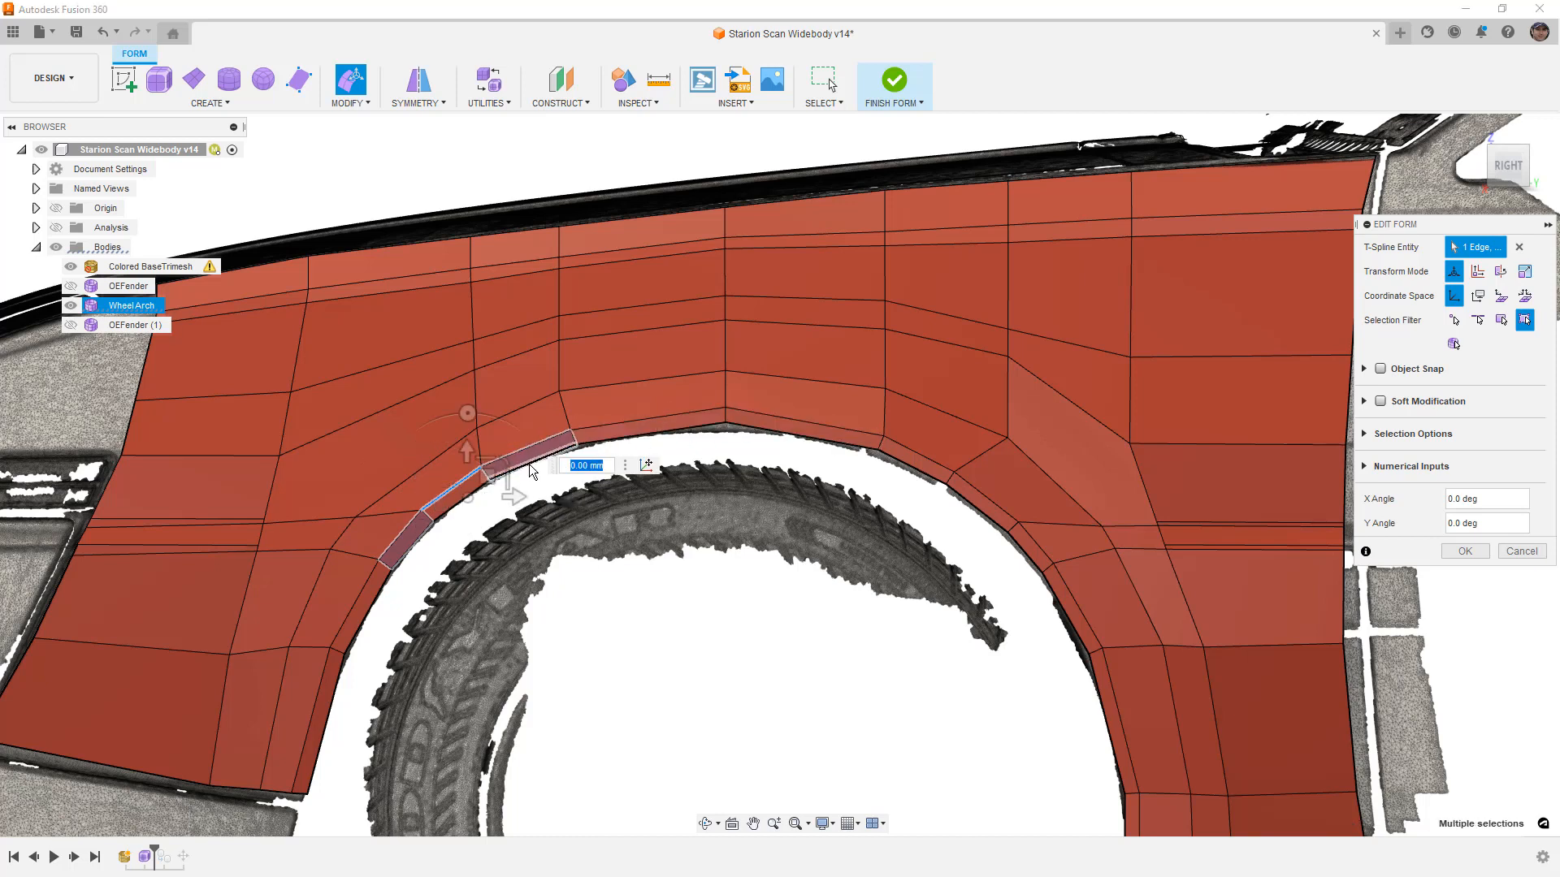
pyautogui.click(465, 529)
# Compare smooth and box display around the rear lip, selecting a short lip edge and the large face behind it
pyautogui.hotkey('alt', '3')
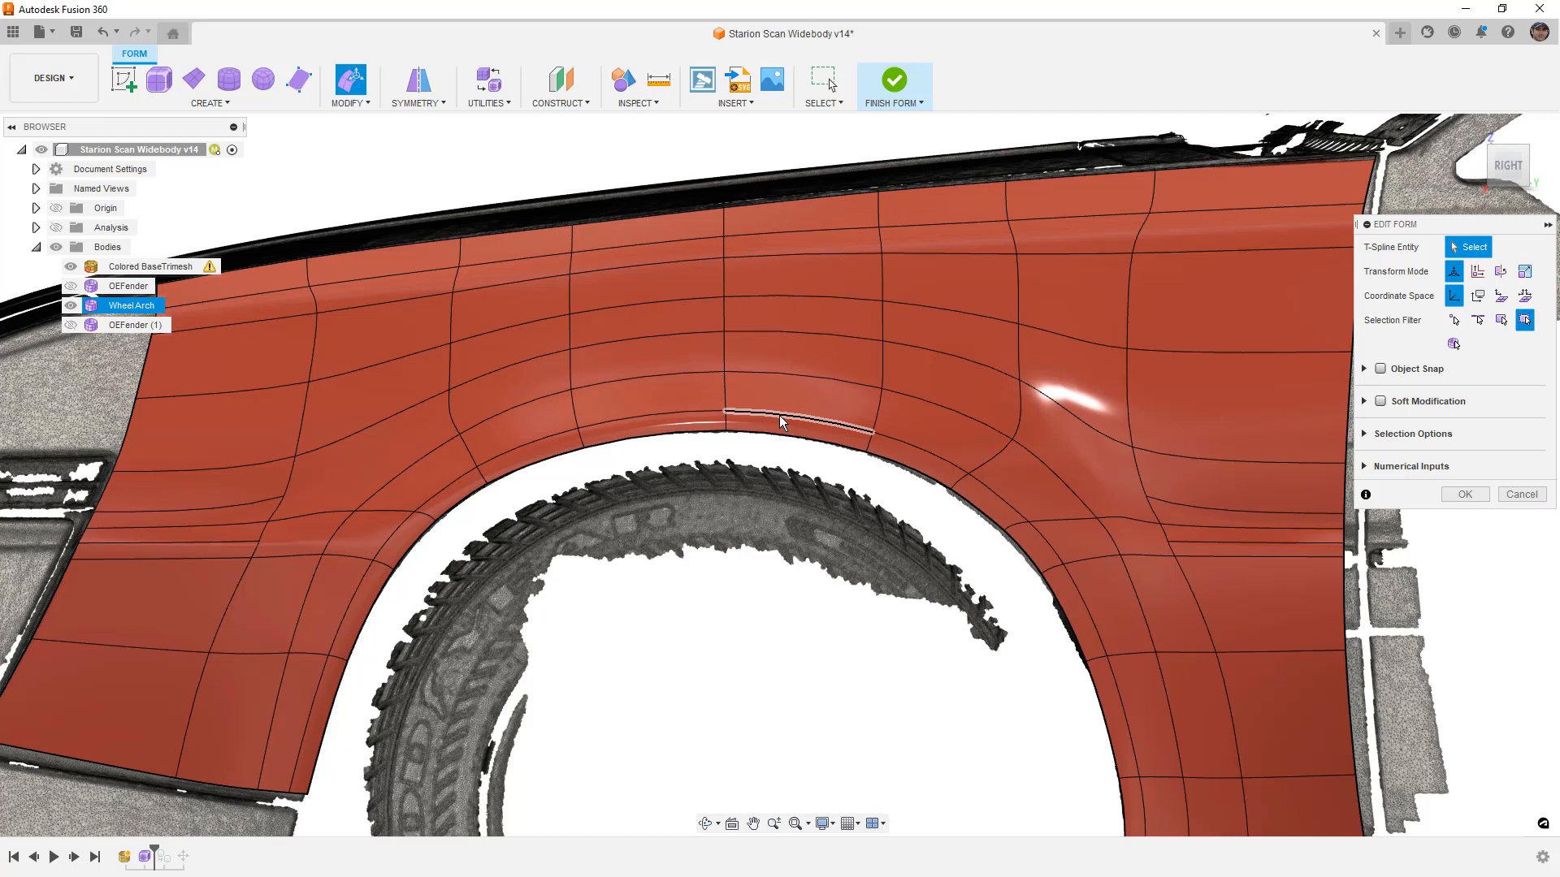
pyautogui.hotkey('alt', '1')
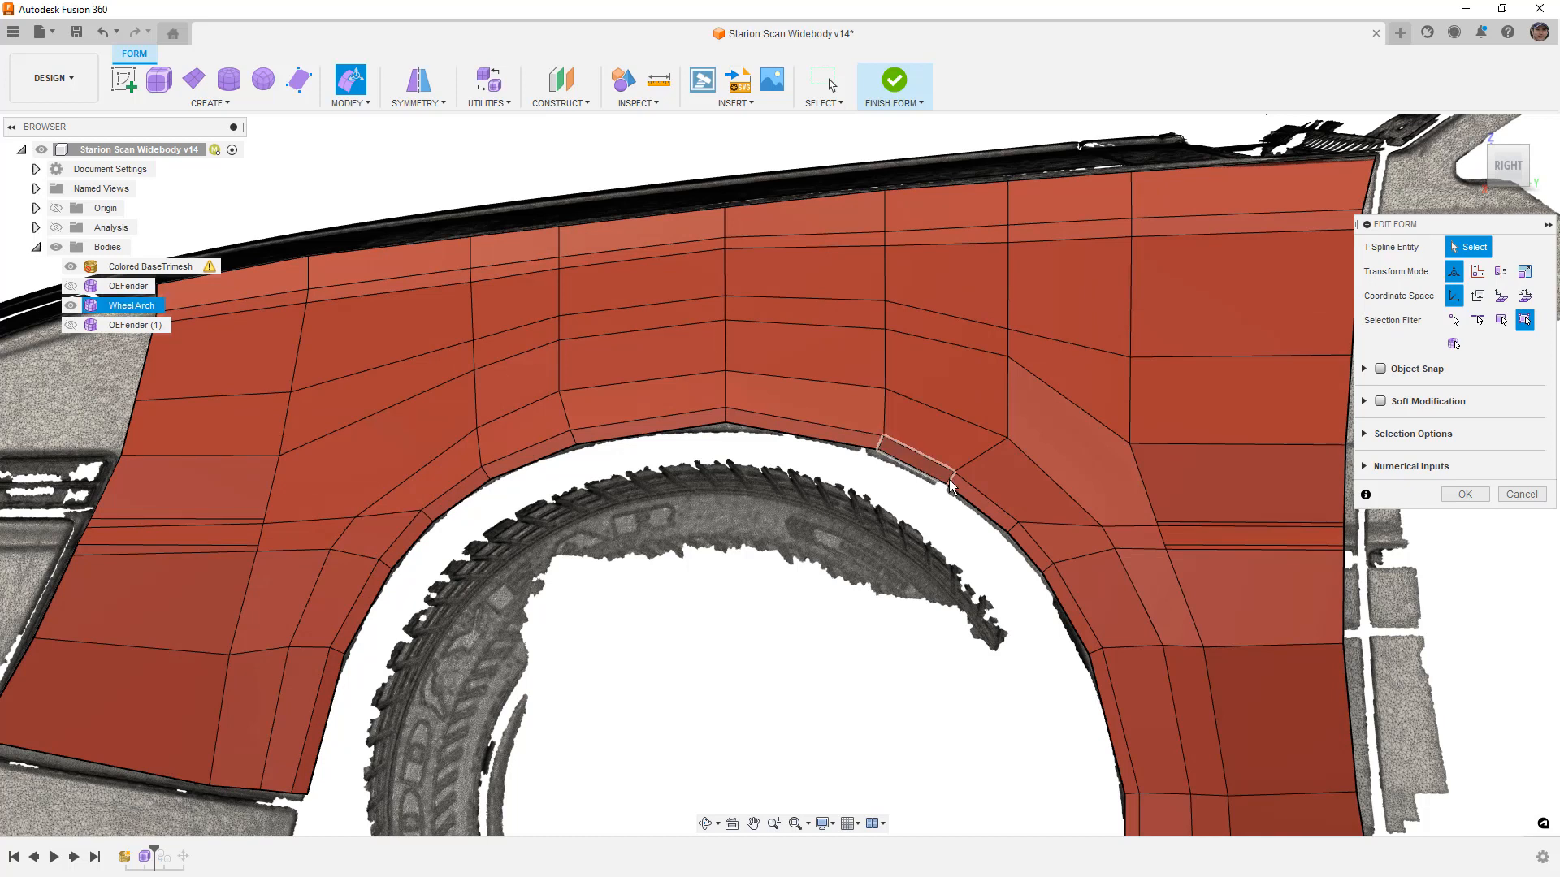
pyautogui.scroll(3, 949, 479)
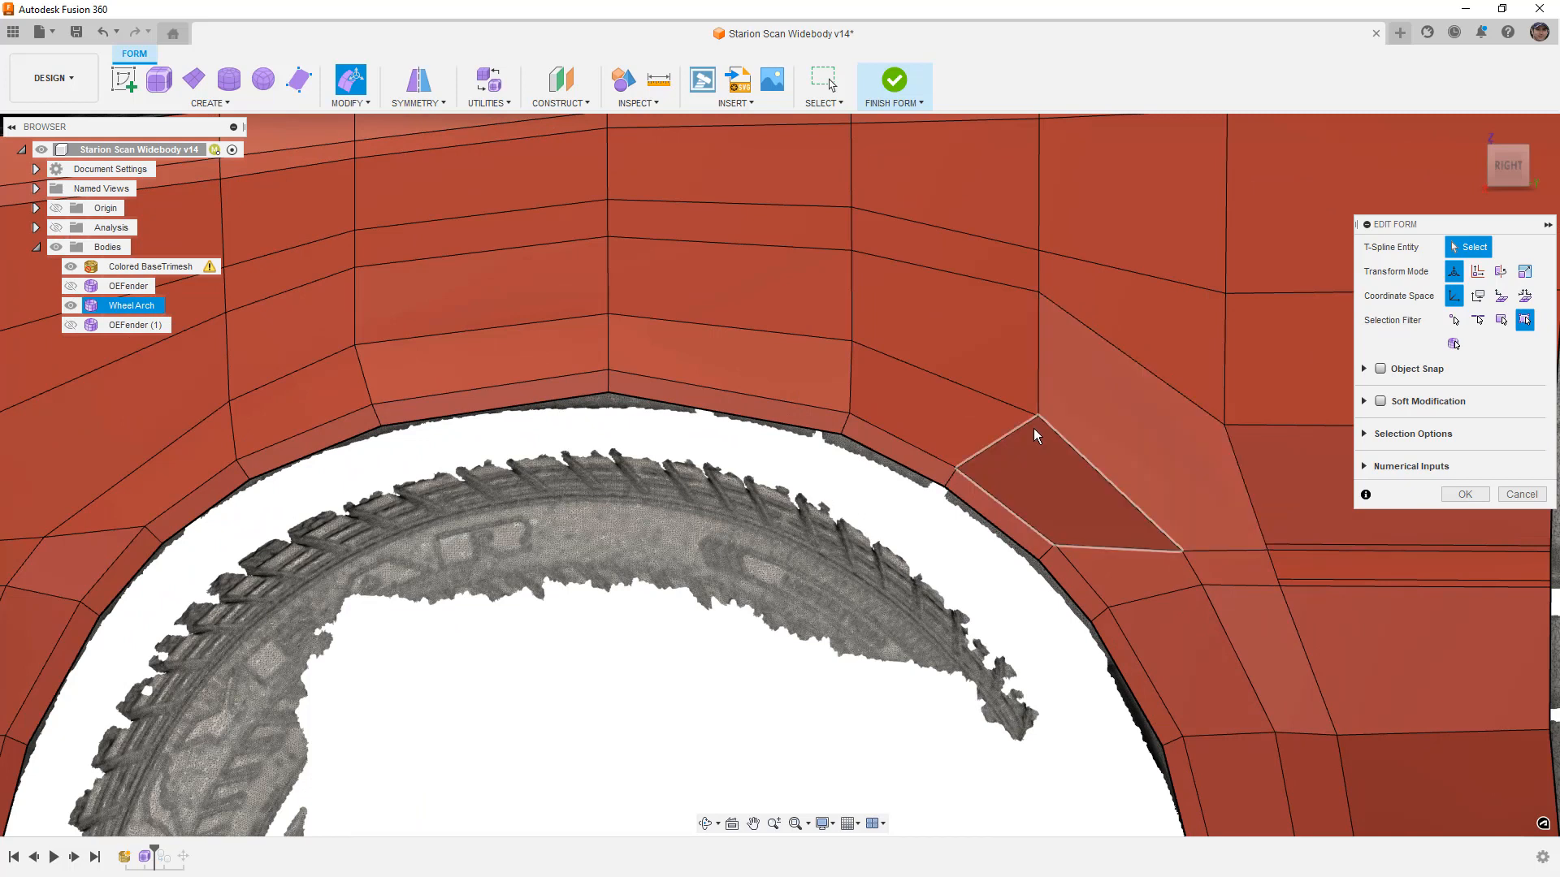
pyautogui.hotkey('alt', '3')
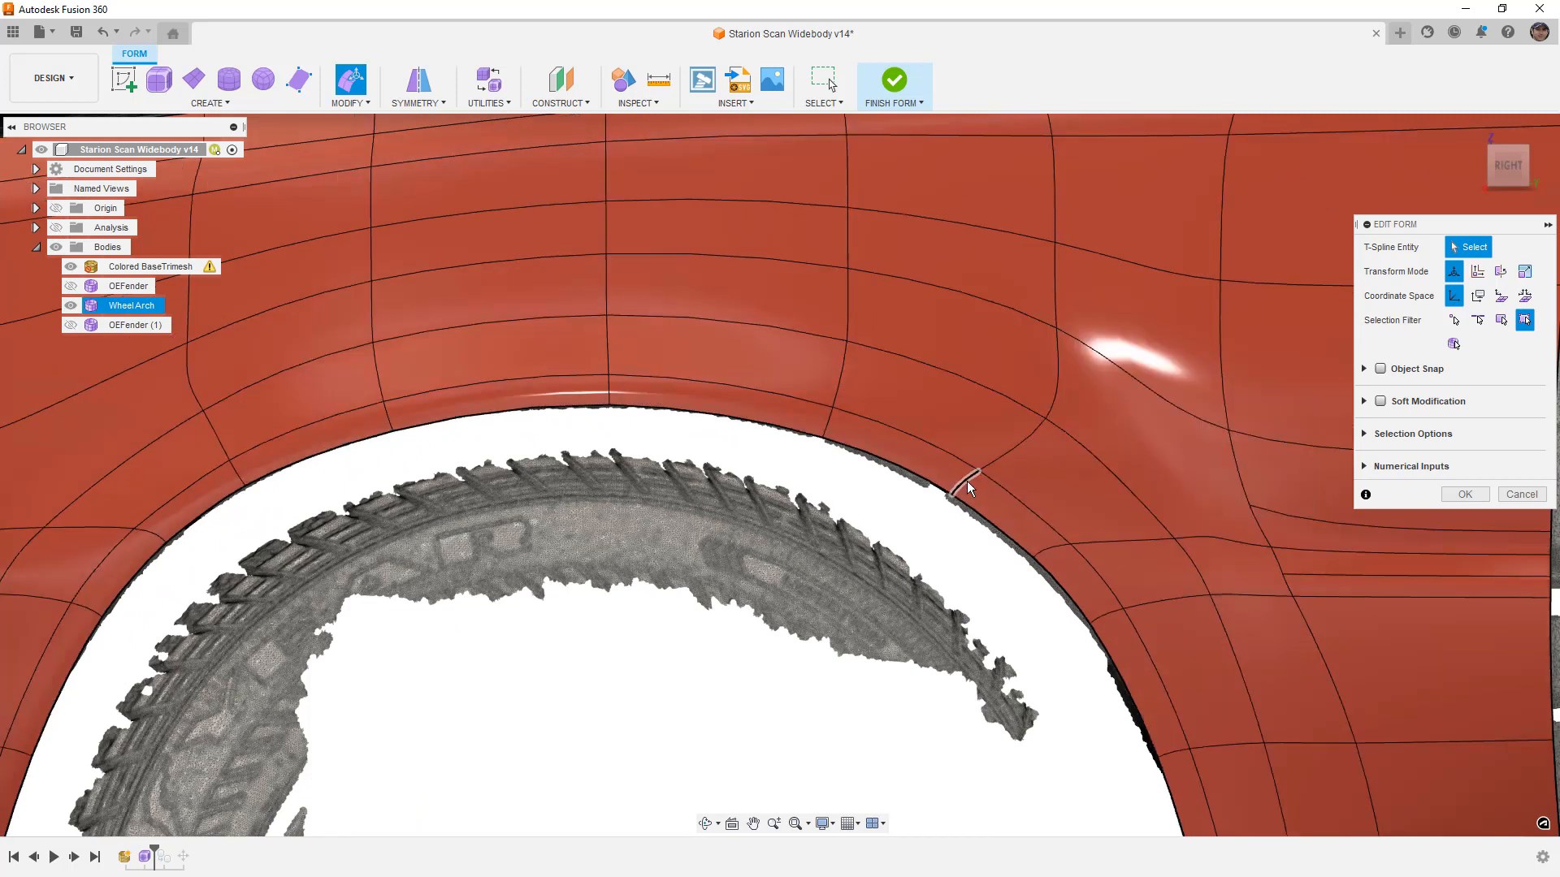
pyautogui.click(967, 481)
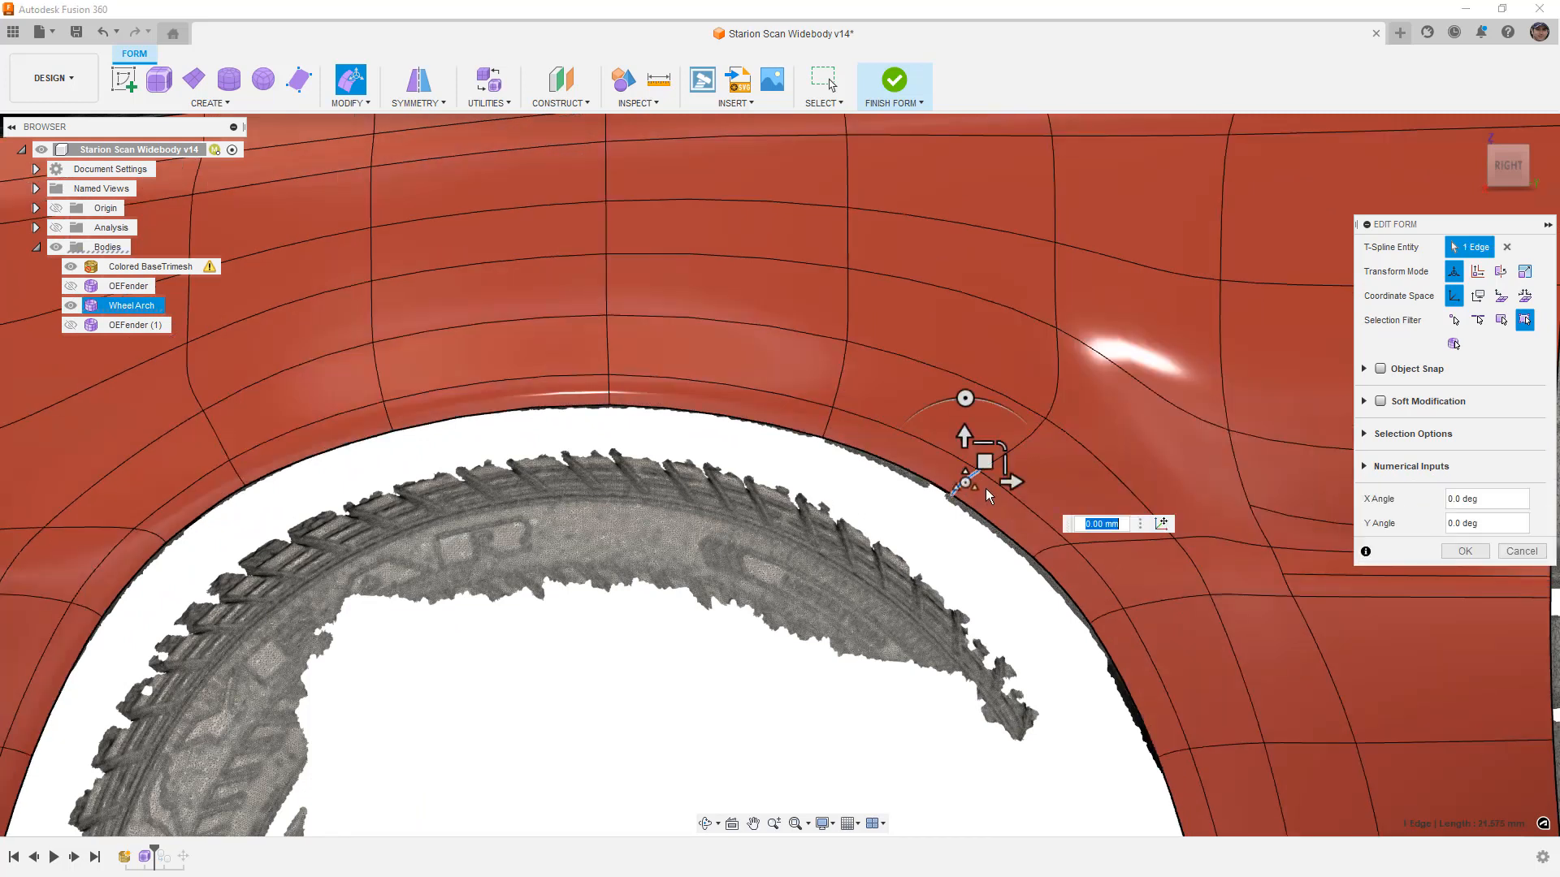
pyautogui.click(1128, 426)
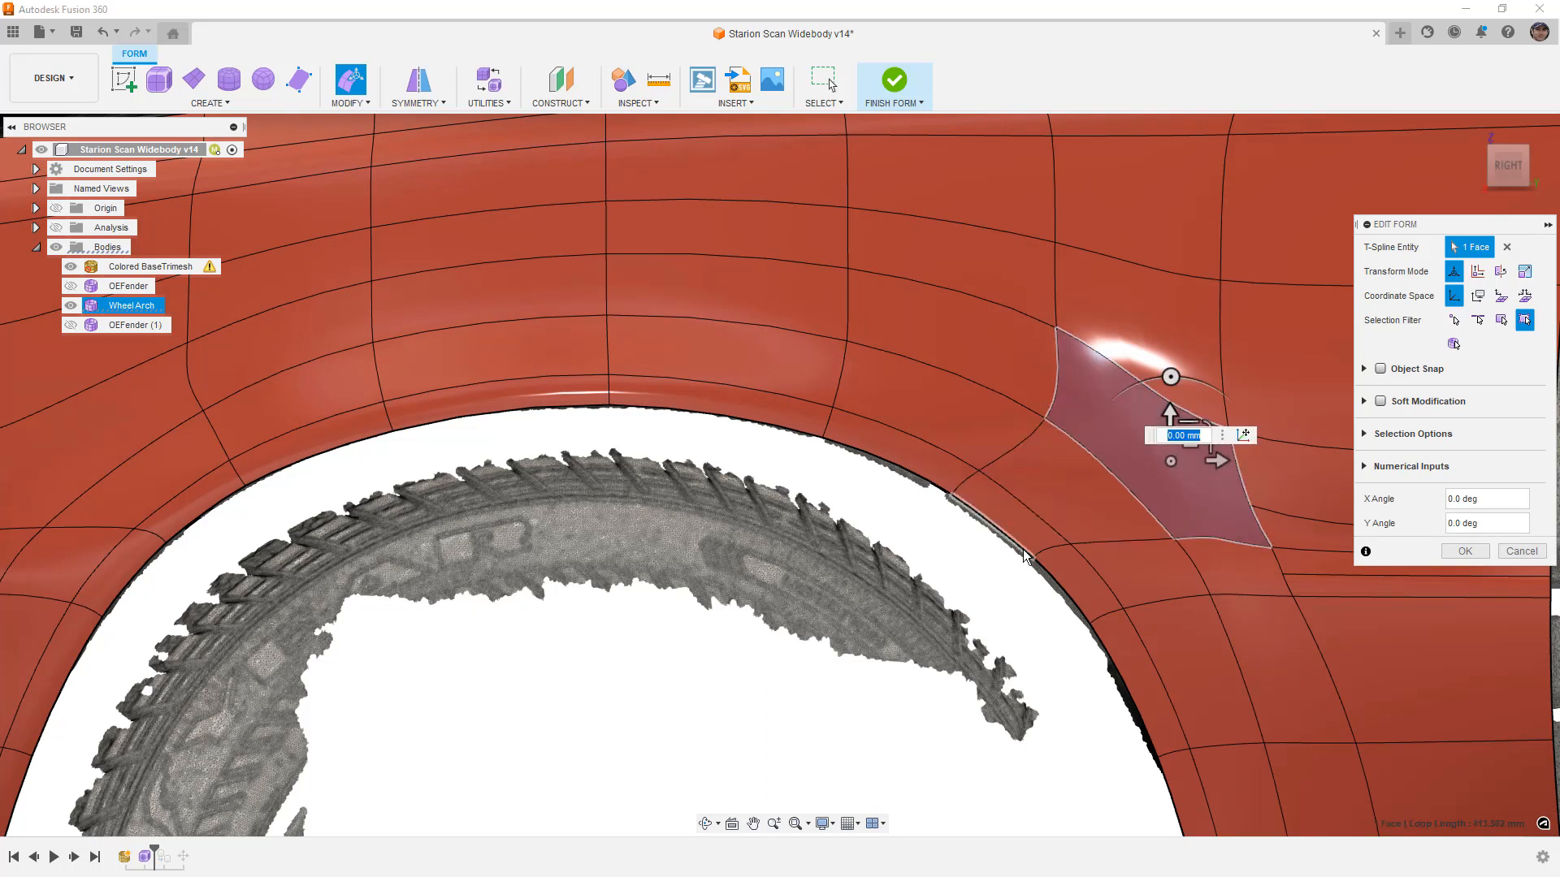
pyautogui.hotkey('alt', '1')
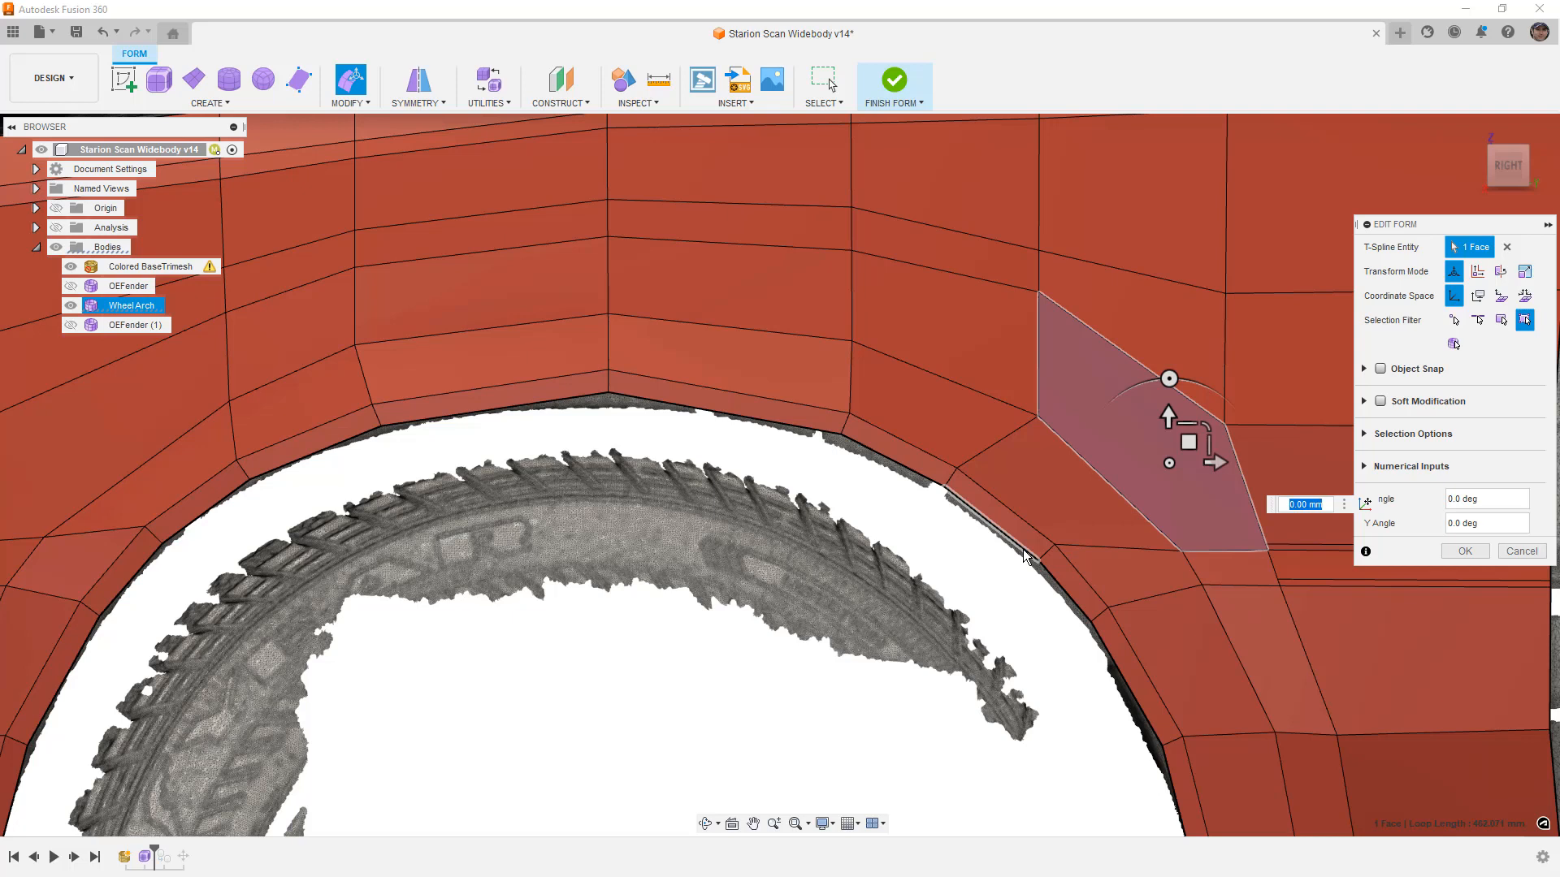
# Select the upper body-line edge behind the wheel arch and compare where it ends in box and smooth display
pyautogui.click(1279, 544)
pyautogui.moveTo(1279, 544); pyautogui.dragTo(529, 633, button='middle')
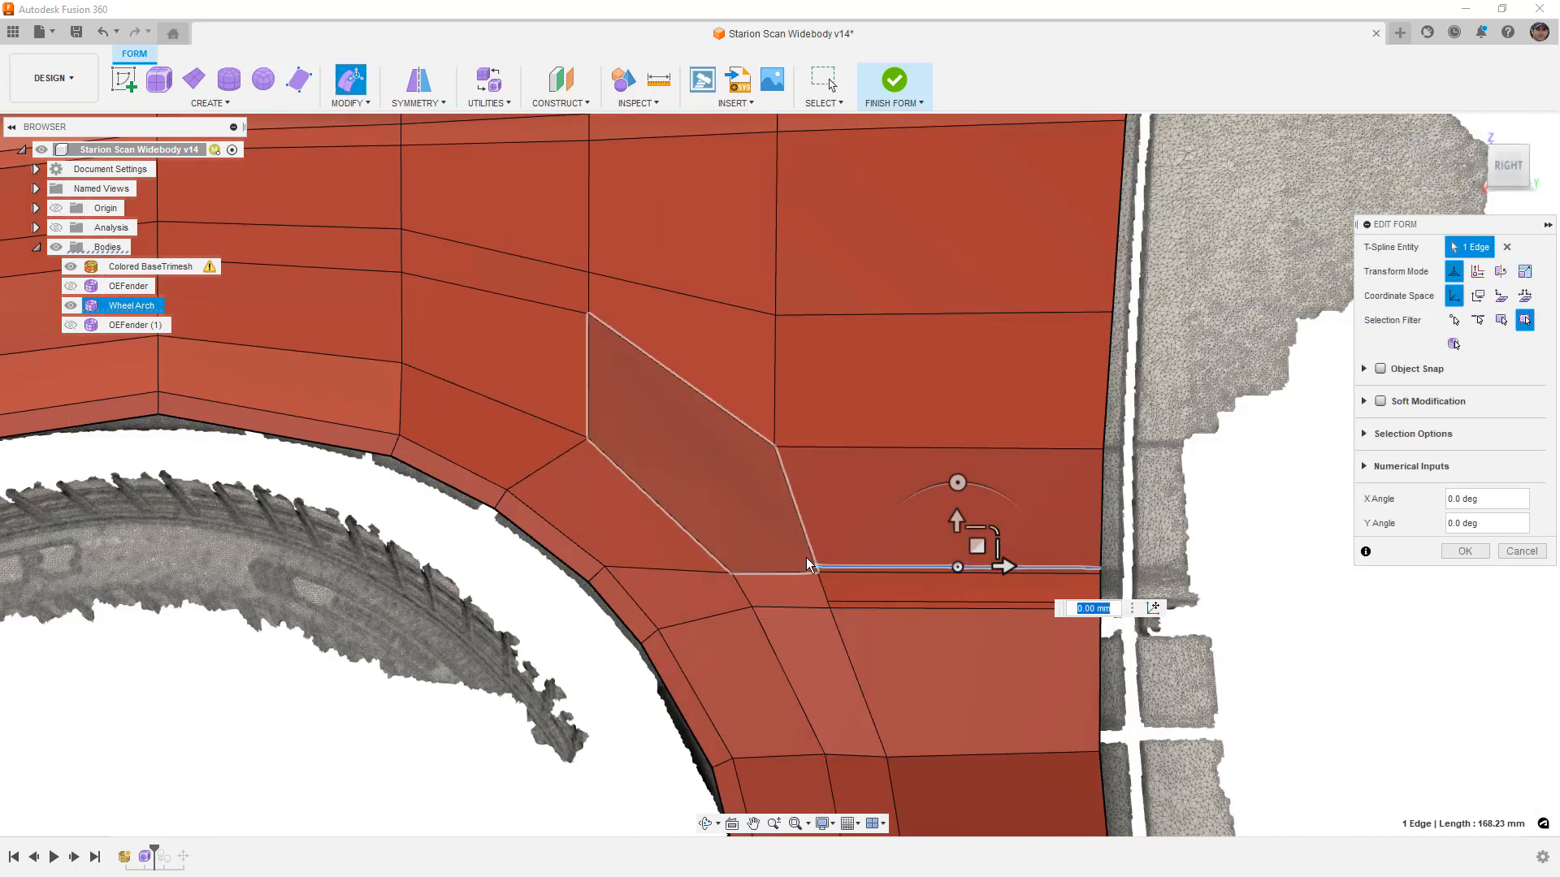
pyautogui.scroll(5, 815, 569)
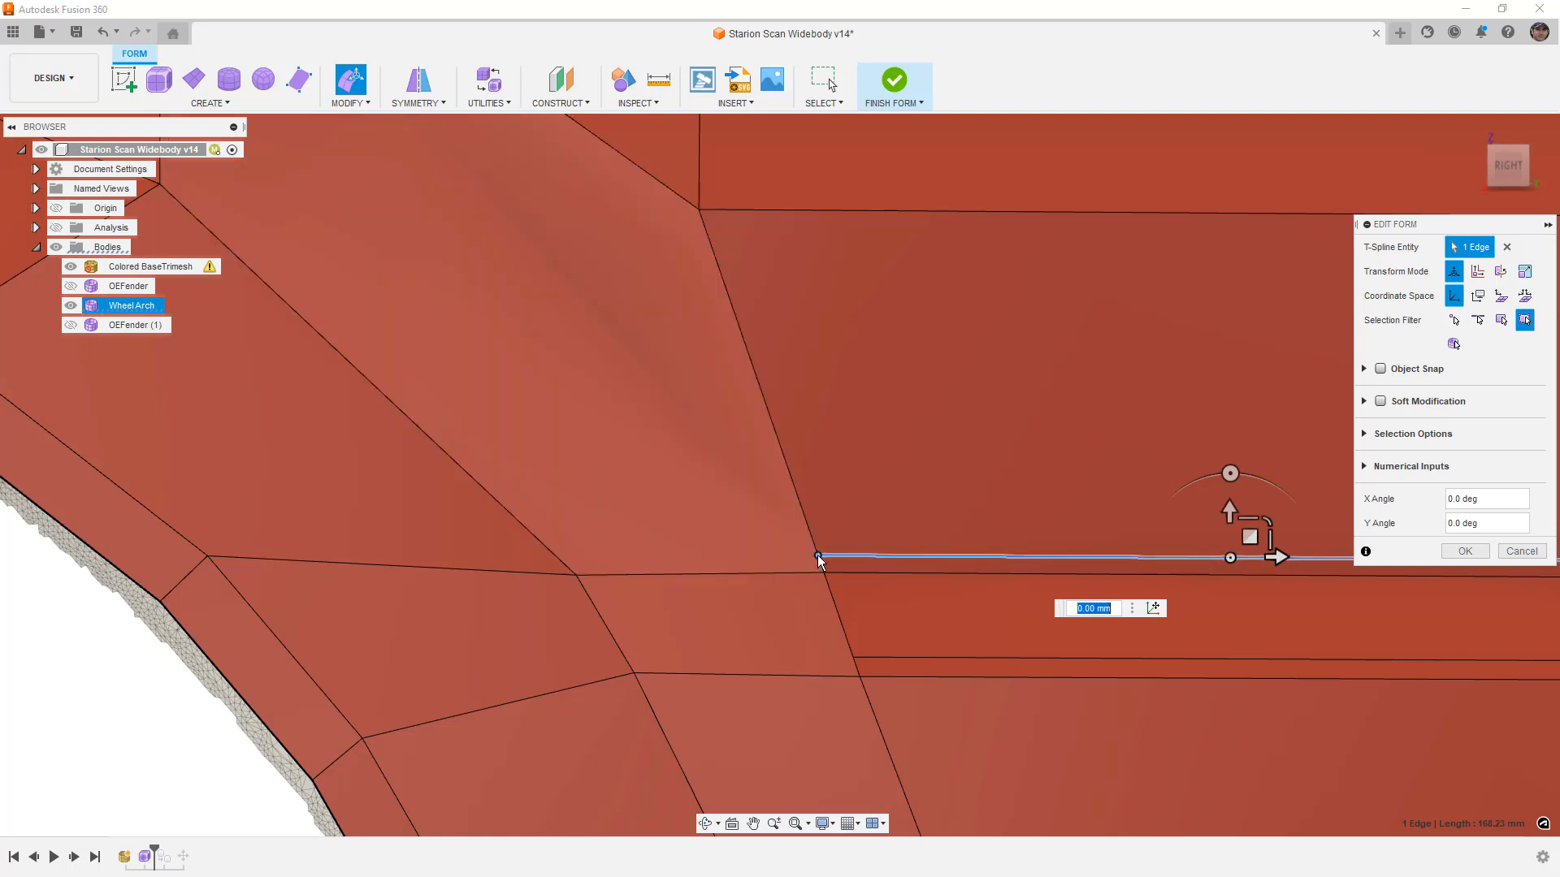
pyautogui.scroll(-3, 816, 559)
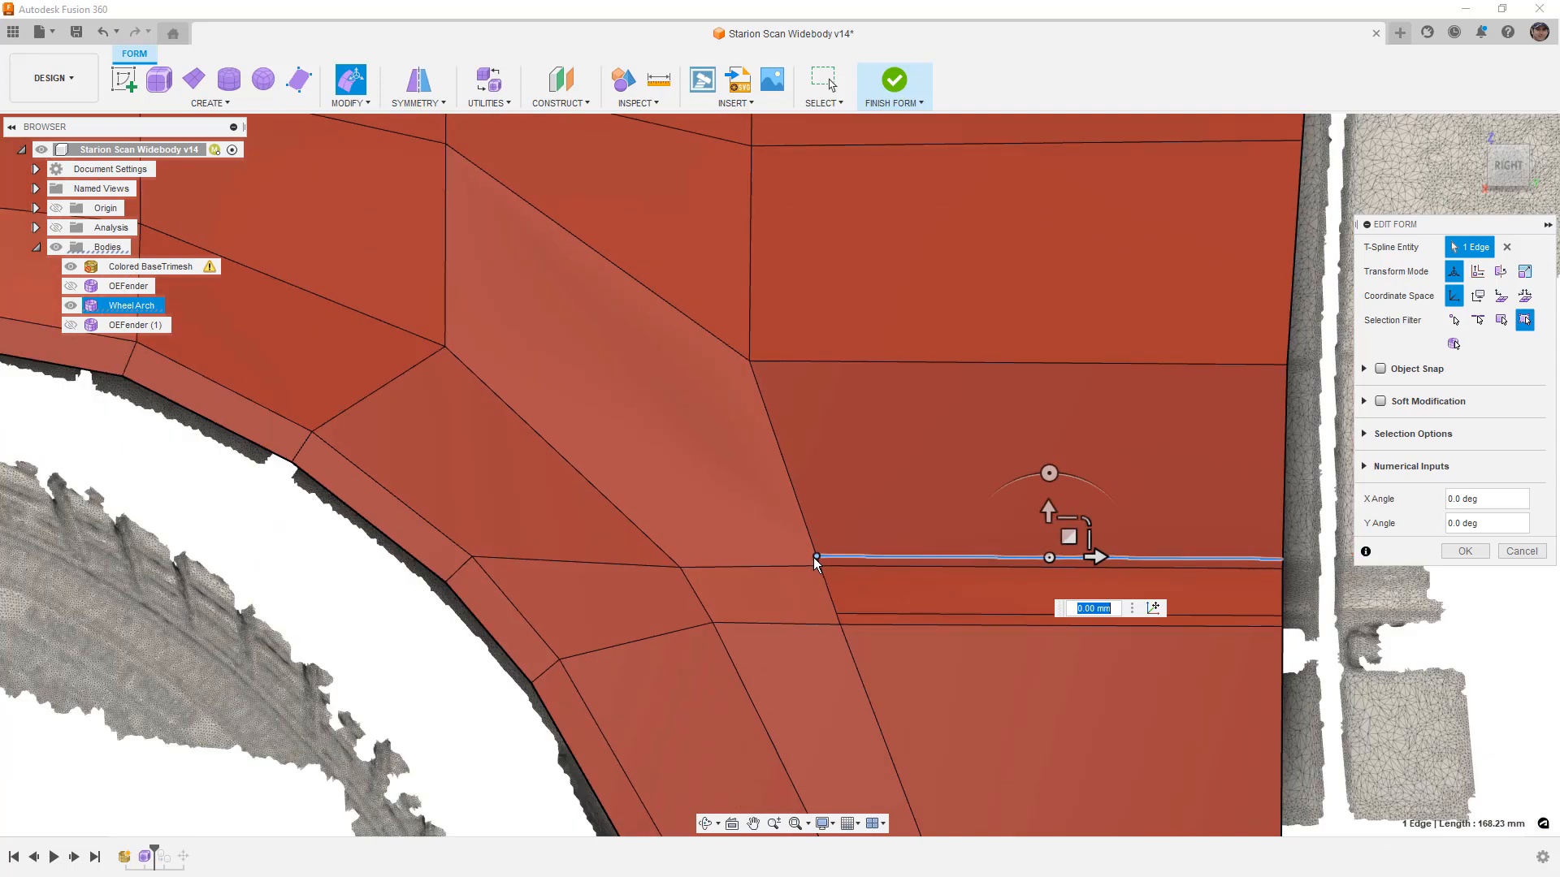
pyautogui.hotkey('alt', '3')
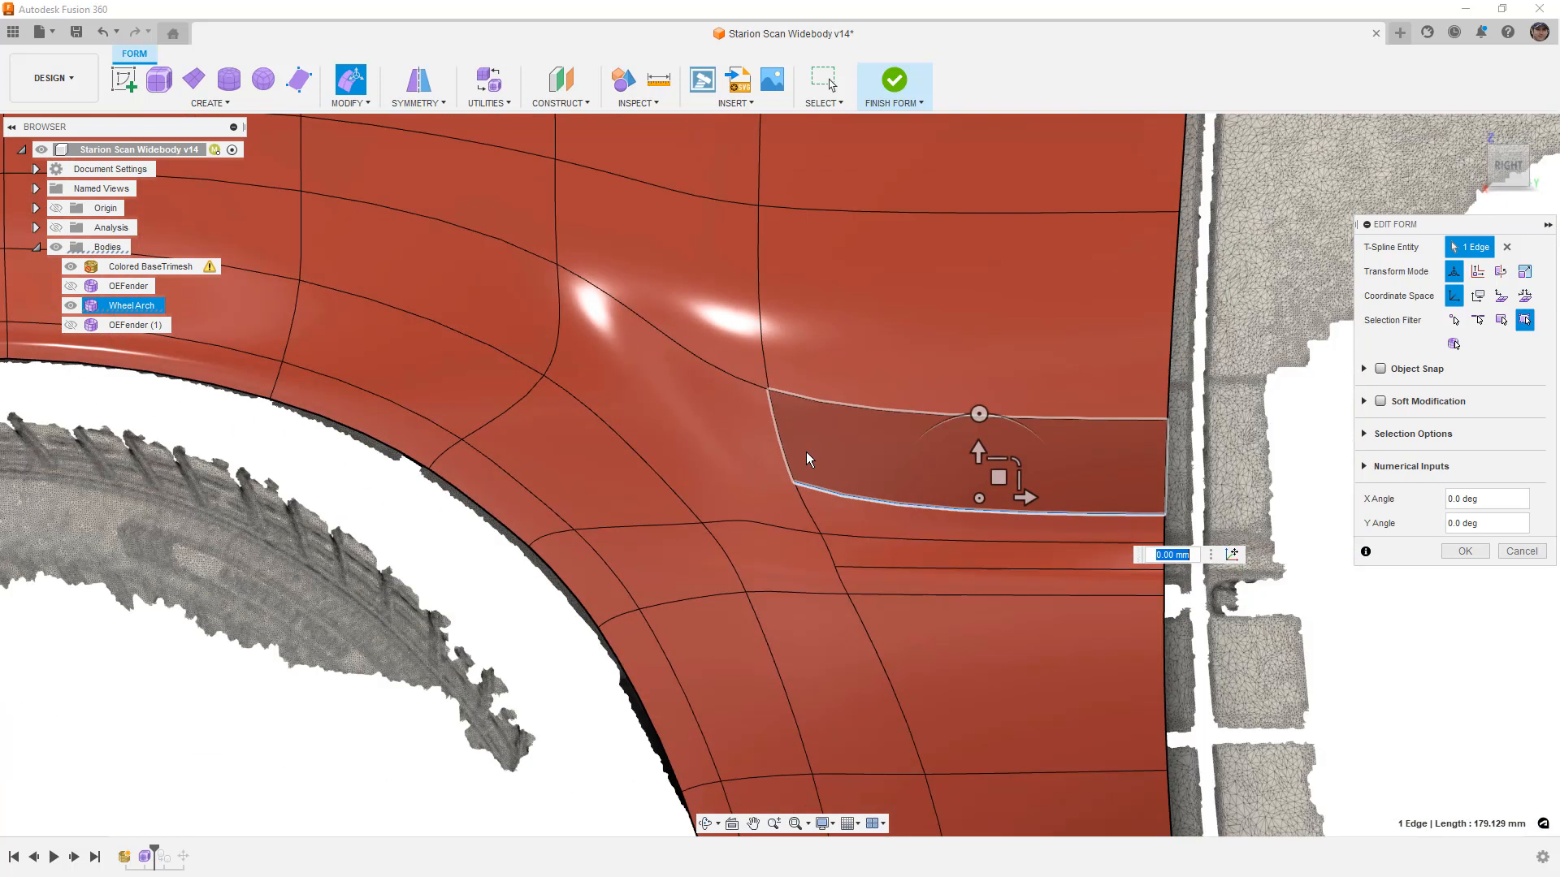
pyautogui.scroll(-4, 808, 456)
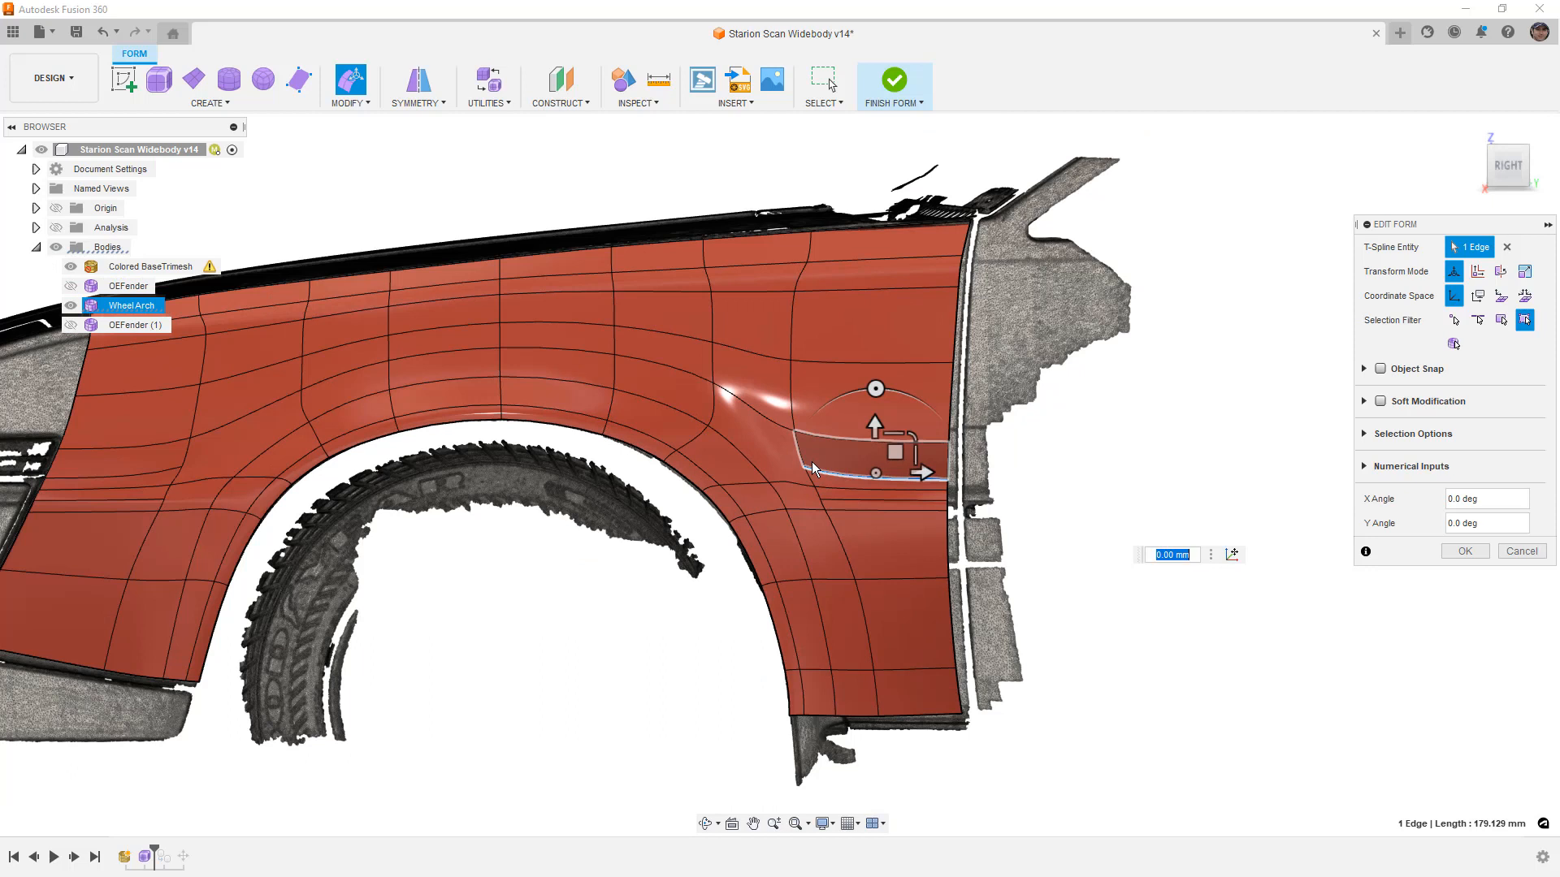
pyautogui.scroll(3, 808, 461)
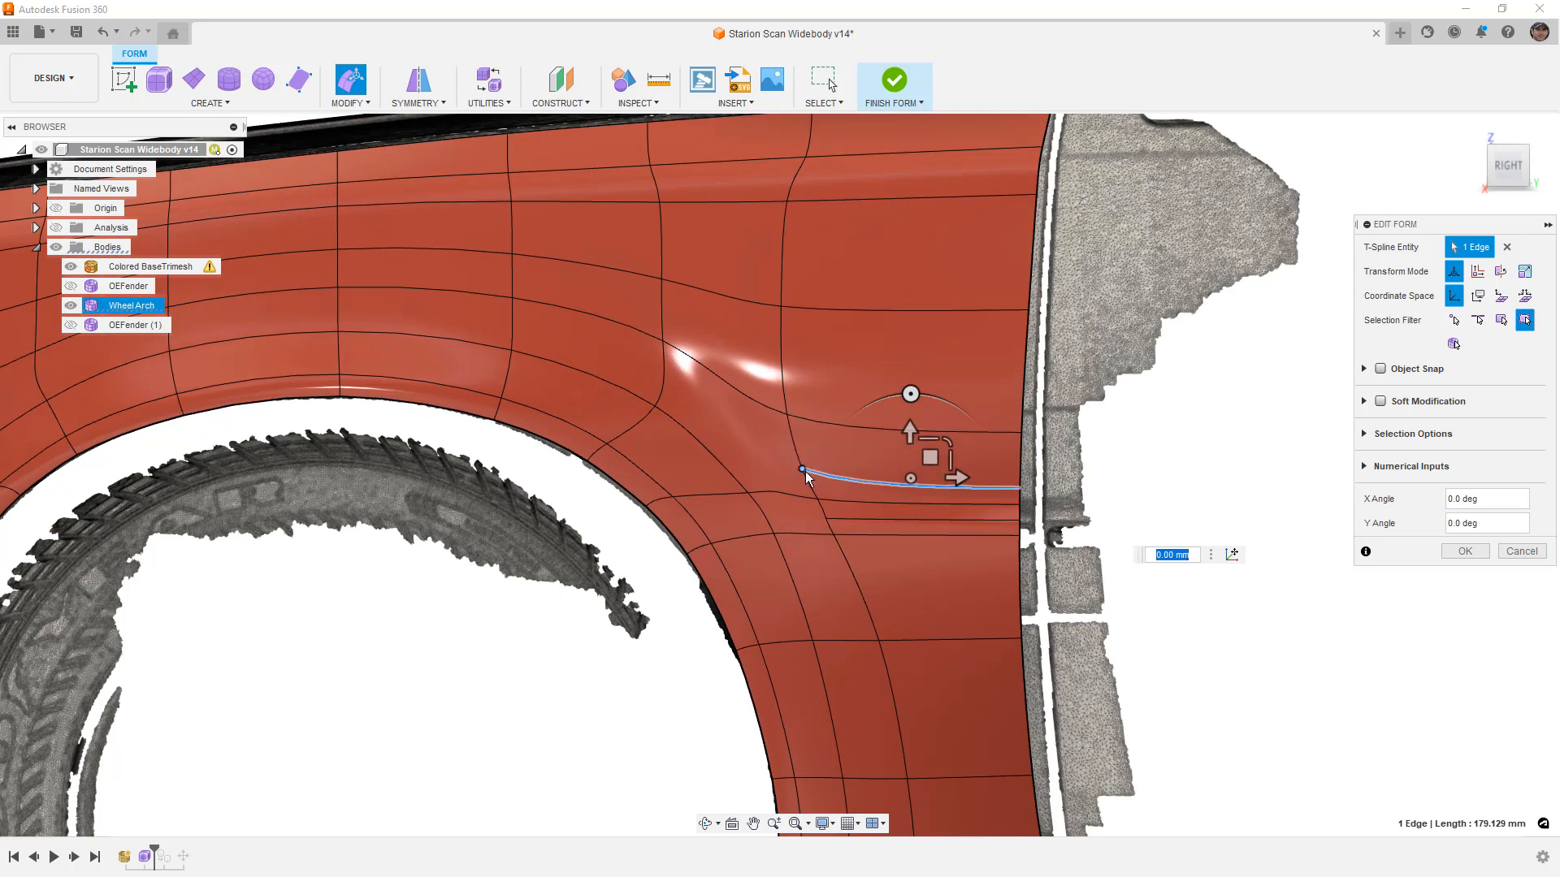
pyautogui.hotkey('ctrl', '1')
pyautogui.click(788, 471)
pyautogui.scroll(2, 773, 465)
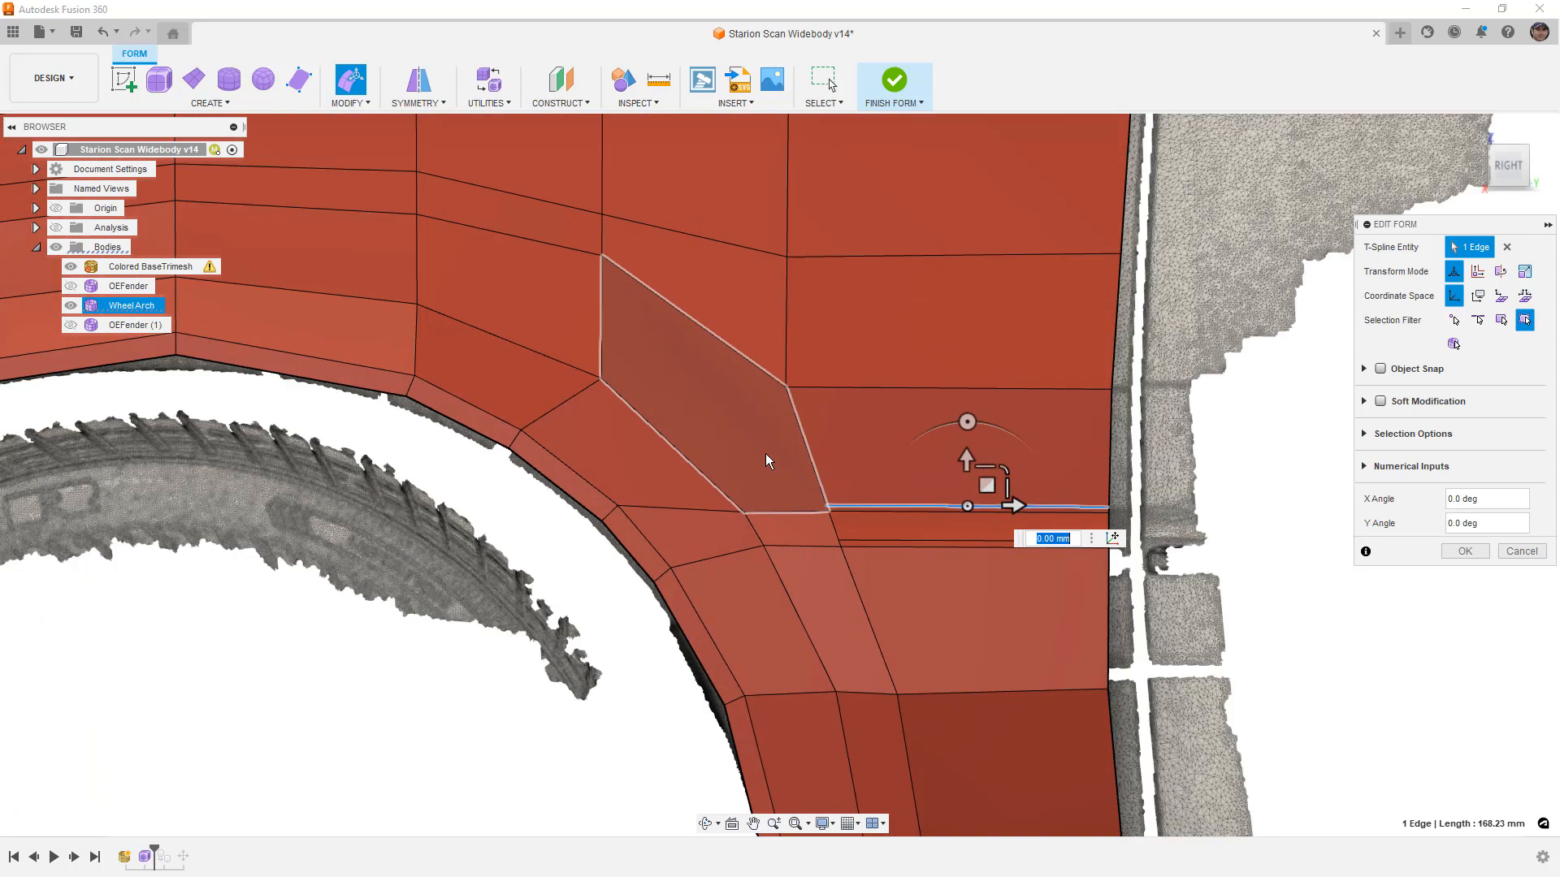
# Select all the edges bordering the large face behind the arch, including the tiny segment at its lower corner, to examine them, and close Edit Form
pyautogui.click(770, 510)
pyautogui.keyDown('shift'); pyautogui.click(719, 490); pyautogui.keyUp('shift')
pyautogui.keyDown('shift'); pyautogui.click(601, 330); pyautogui.keyUp('shift')
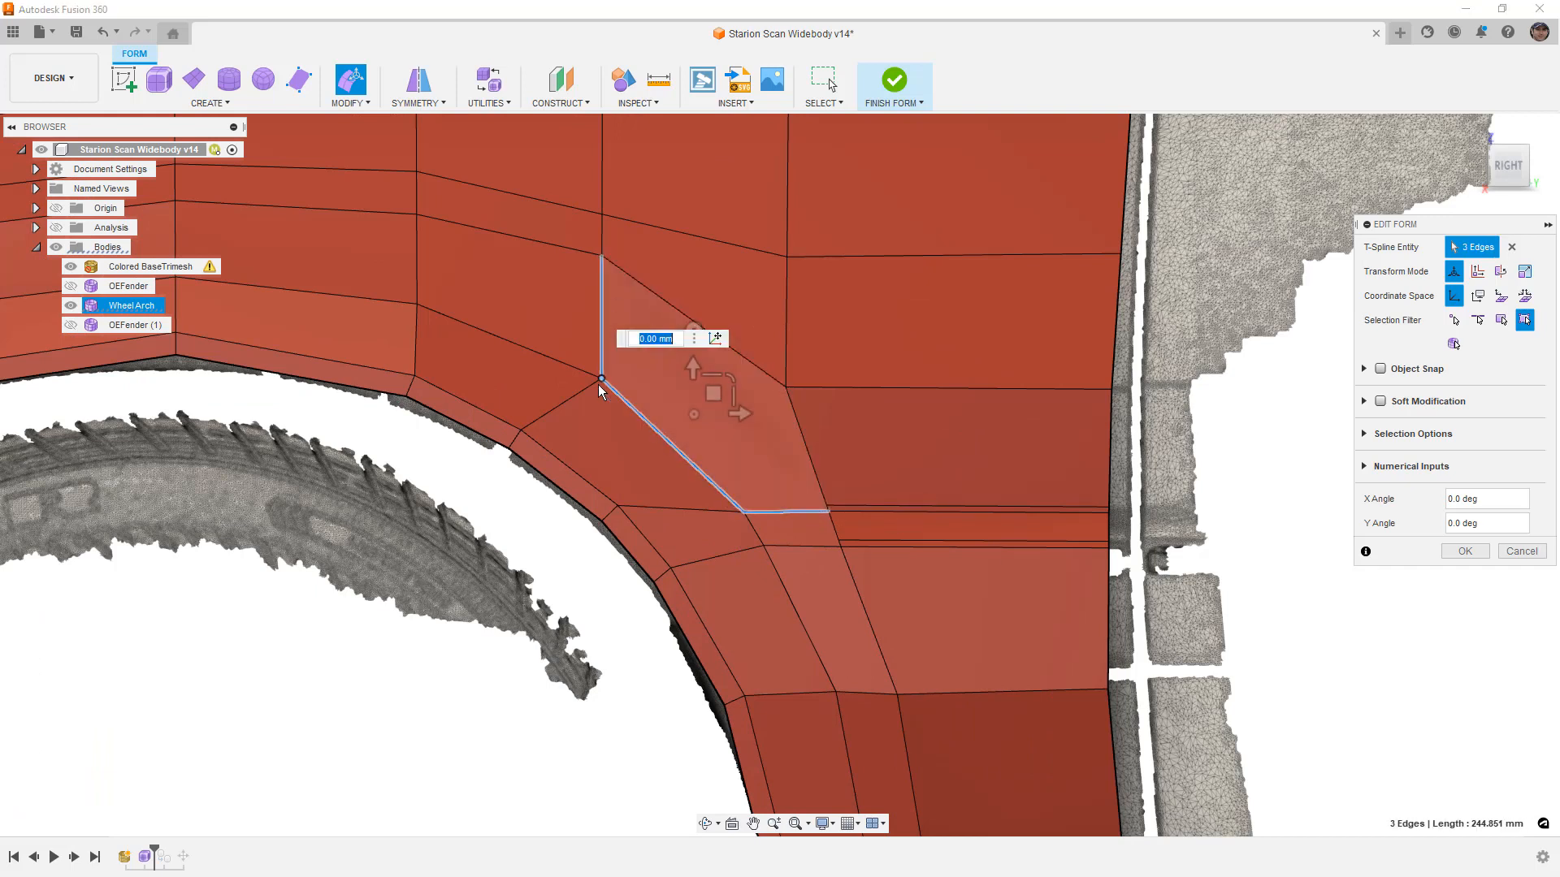
pyautogui.keyDown('shift'); pyautogui.click(762, 371); pyautogui.keyUp('shift')
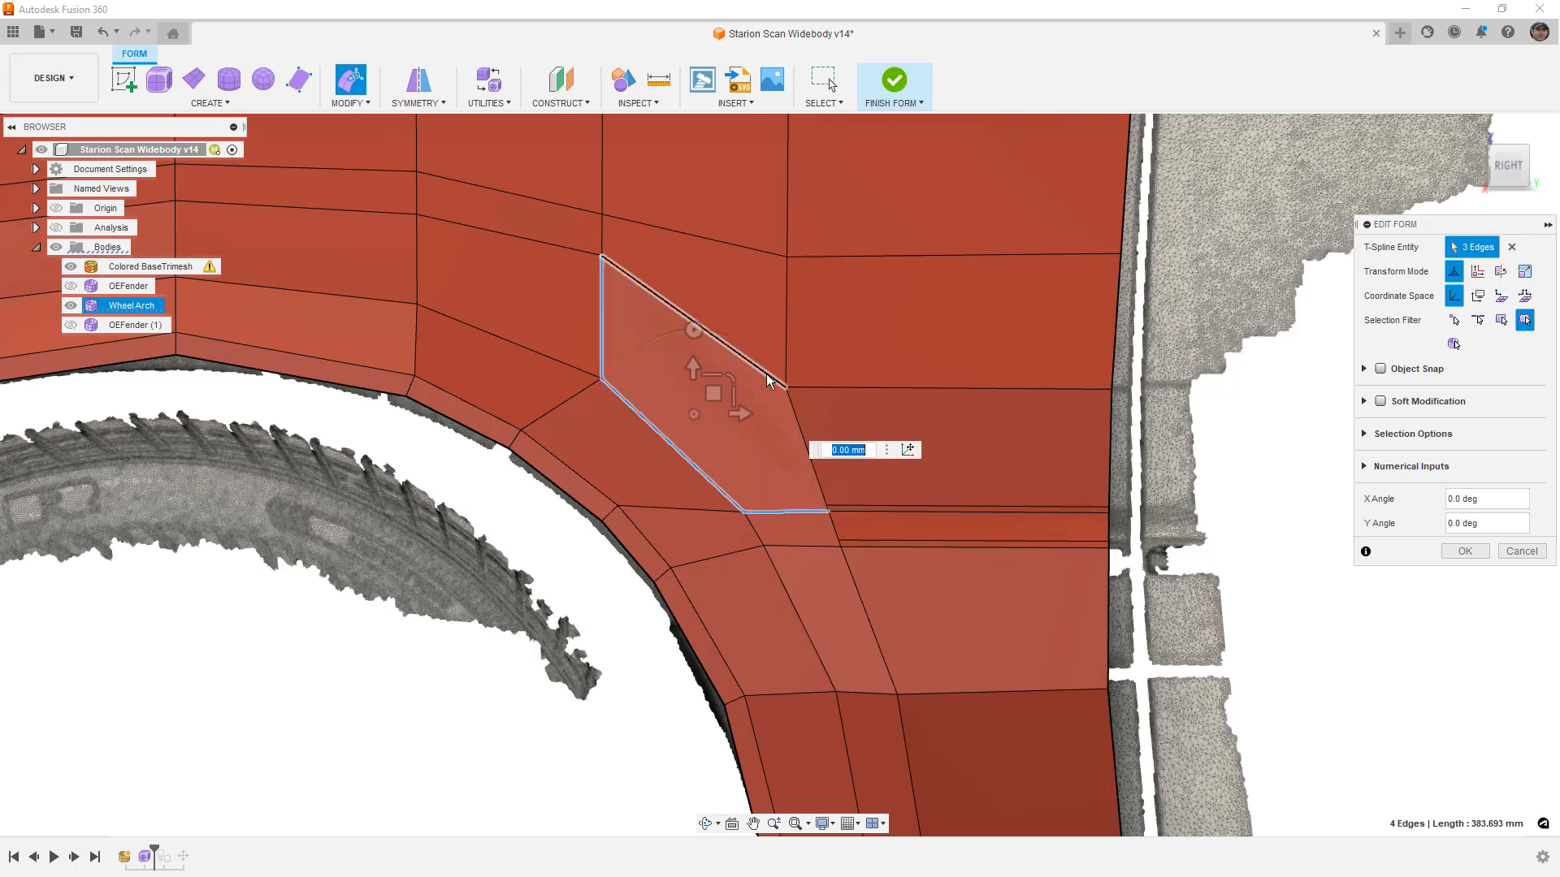
pyautogui.keyDown('shift'); pyautogui.click(798, 417); pyautogui.keyUp('shift')
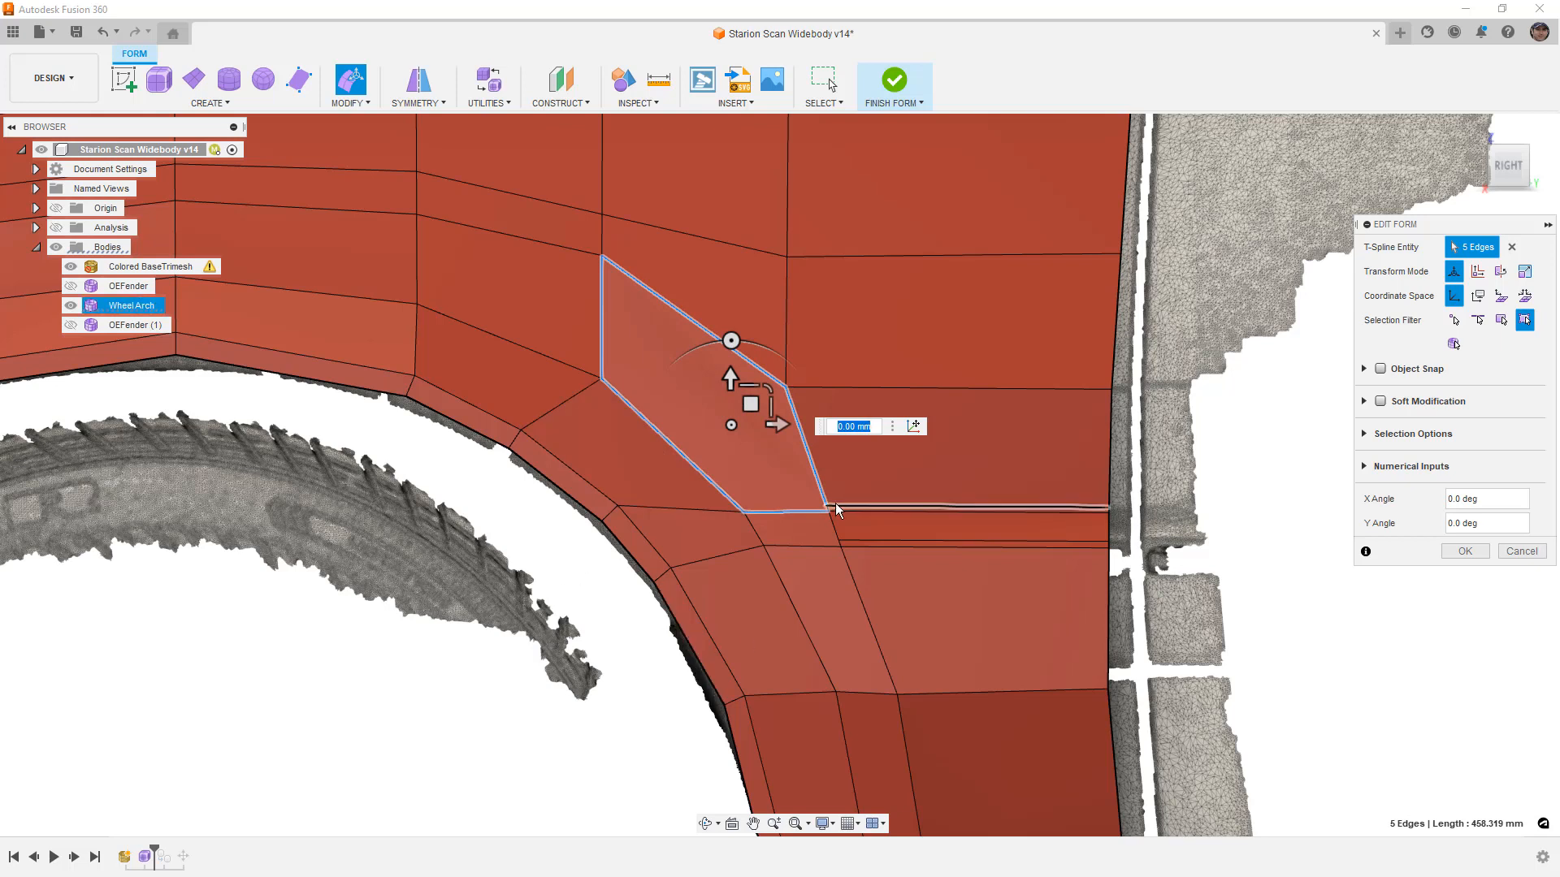
pyautogui.scroll(5, 823, 507)
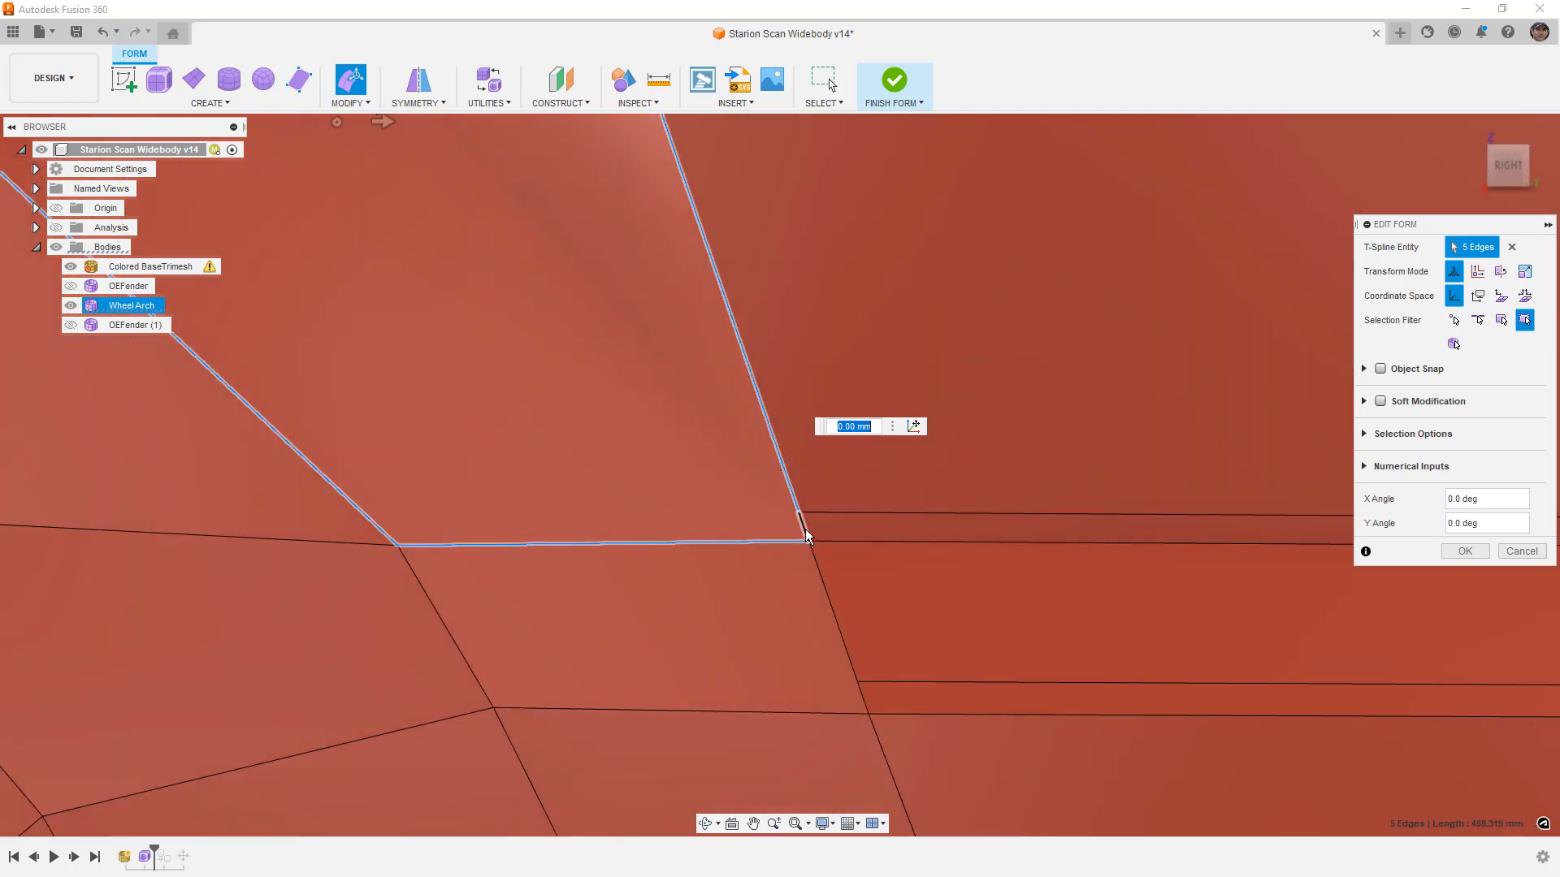
pyautogui.keyDown('shift'); pyautogui.click(801, 530); pyautogui.keyUp('shift')
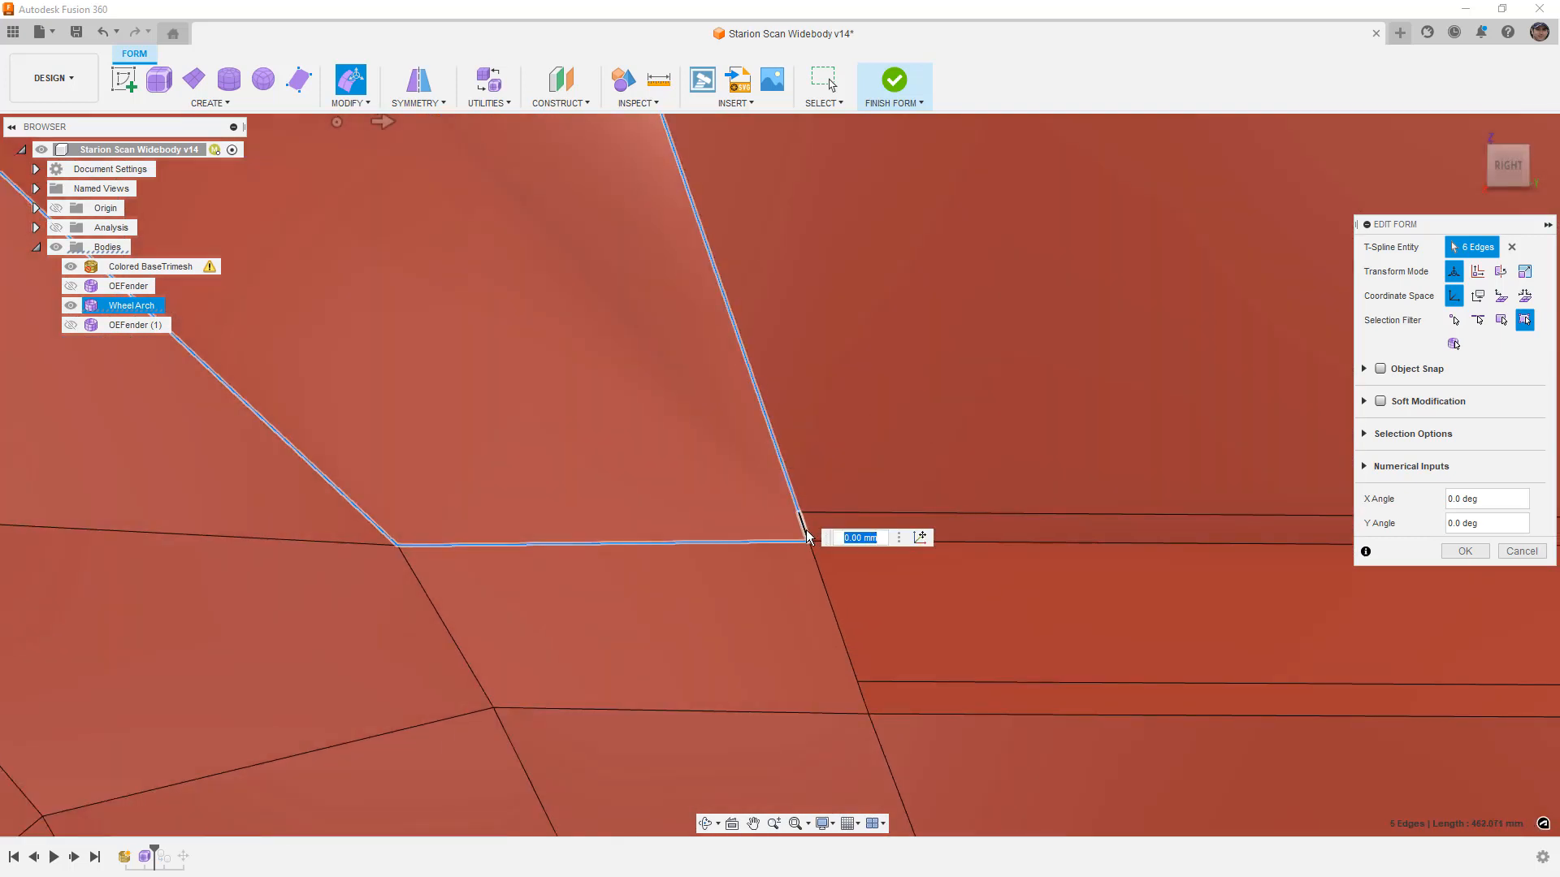
pyautogui.scroll(-6, 793, 502)
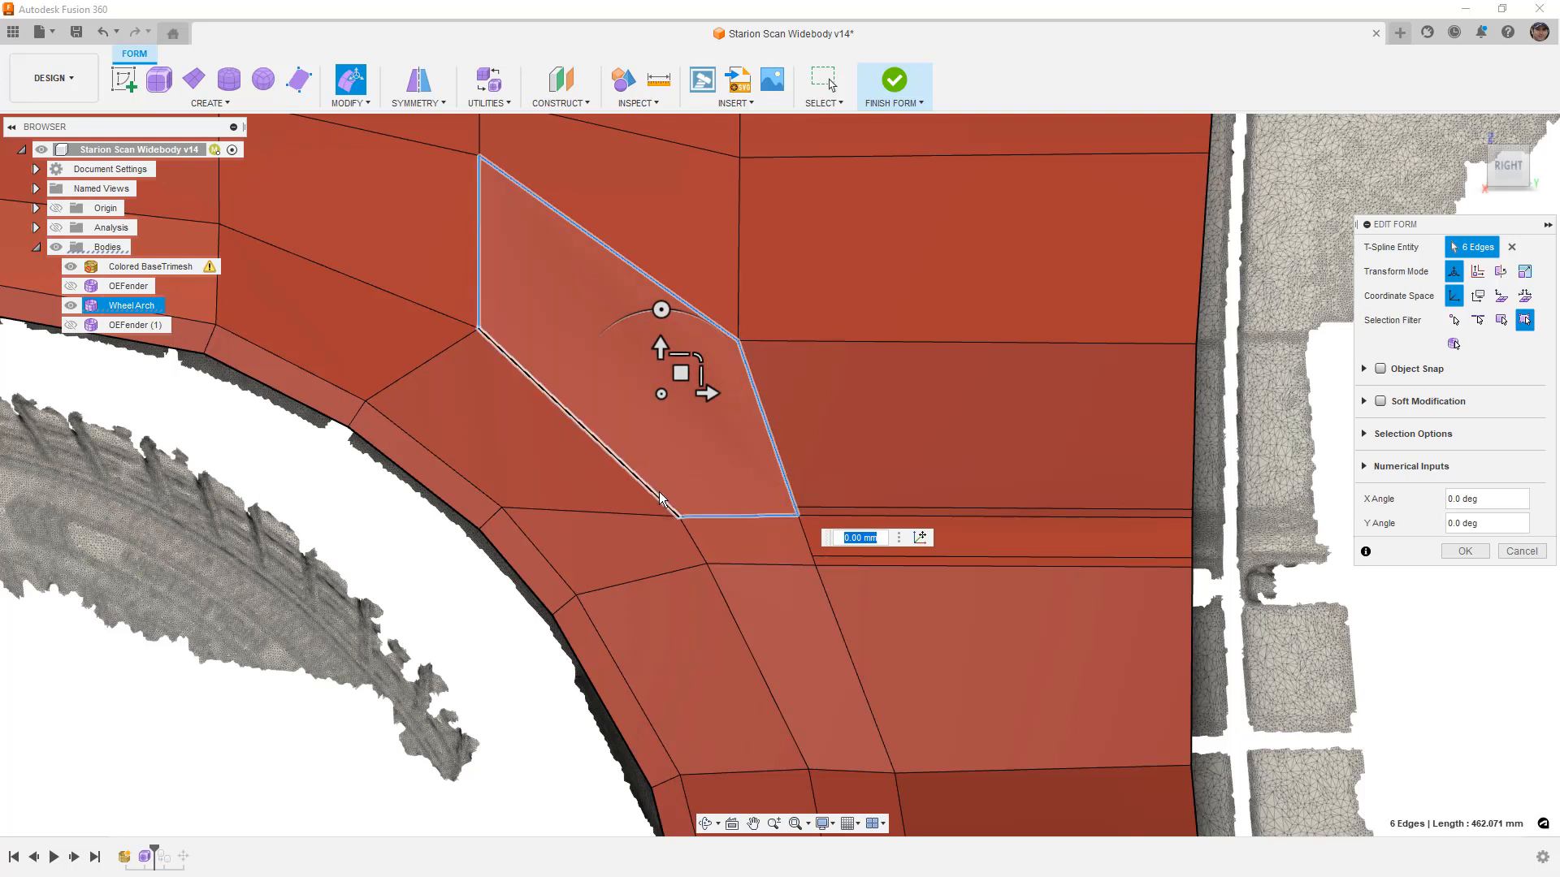
pyautogui.click(1479, 553)
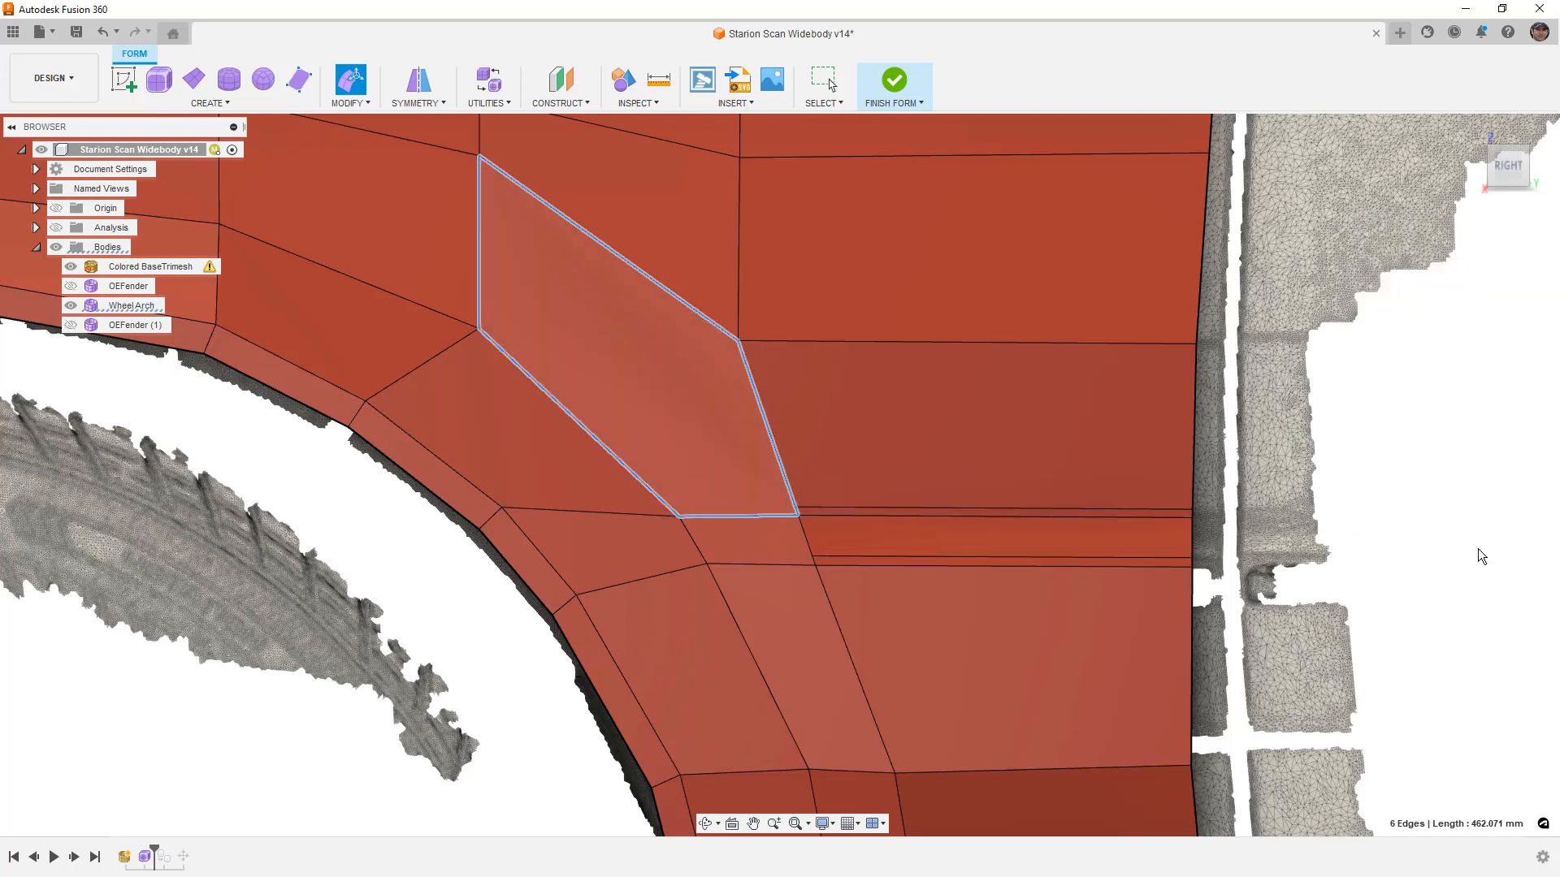
pyautogui.click(437, 567)
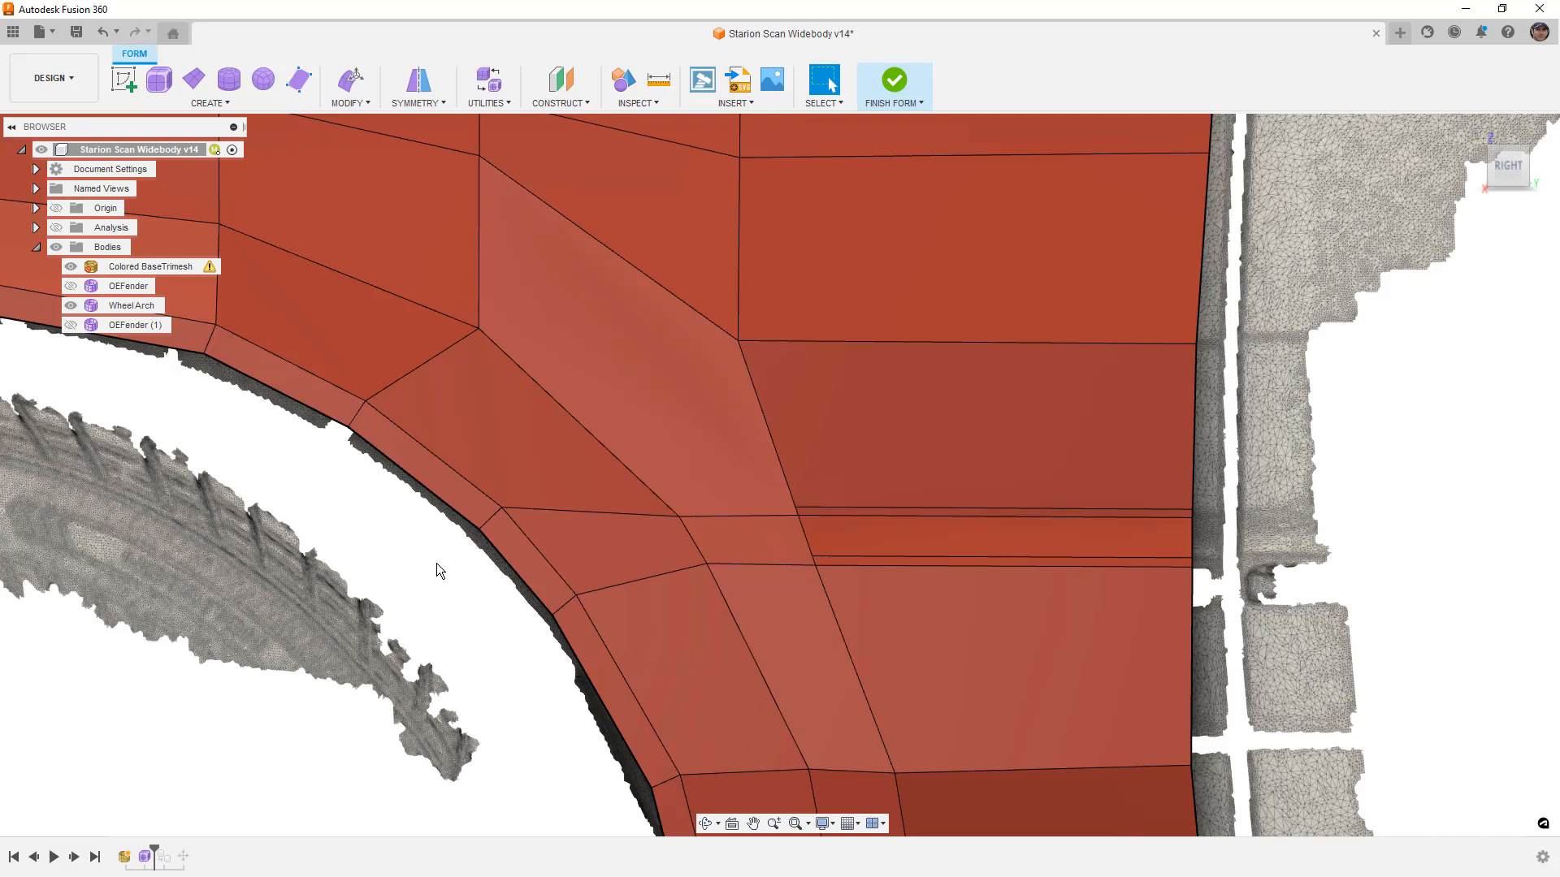
# Inspect the smooth surface behind the arch from the rear without edge lines, and hide the Colored BaseTrimesh body
pyautogui.scroll(-5, 971, 533)
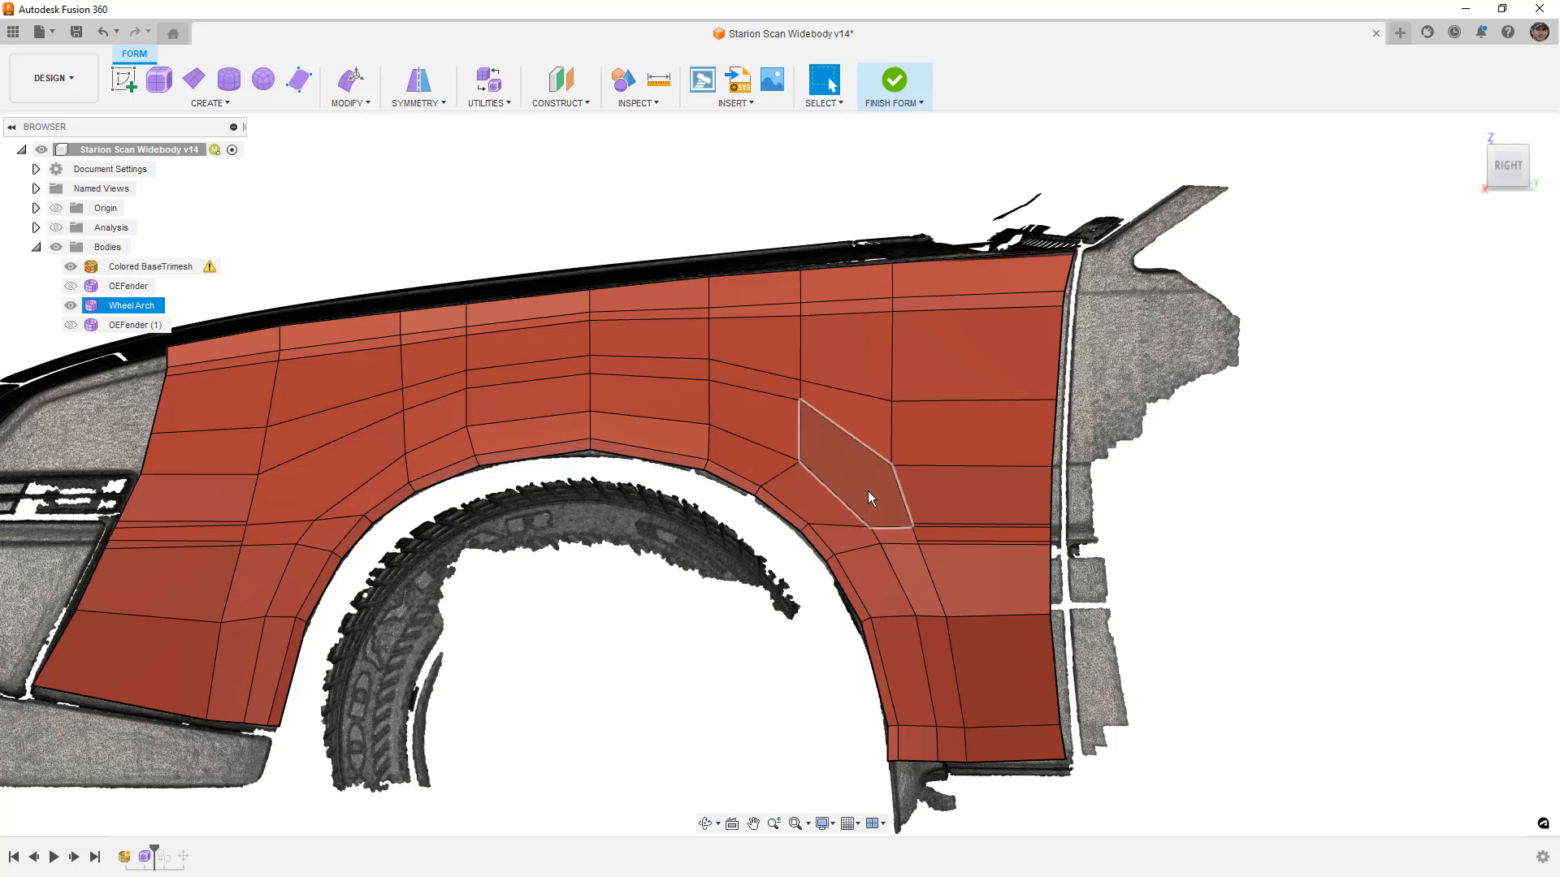
pyautogui.scroll(1, 871, 503)
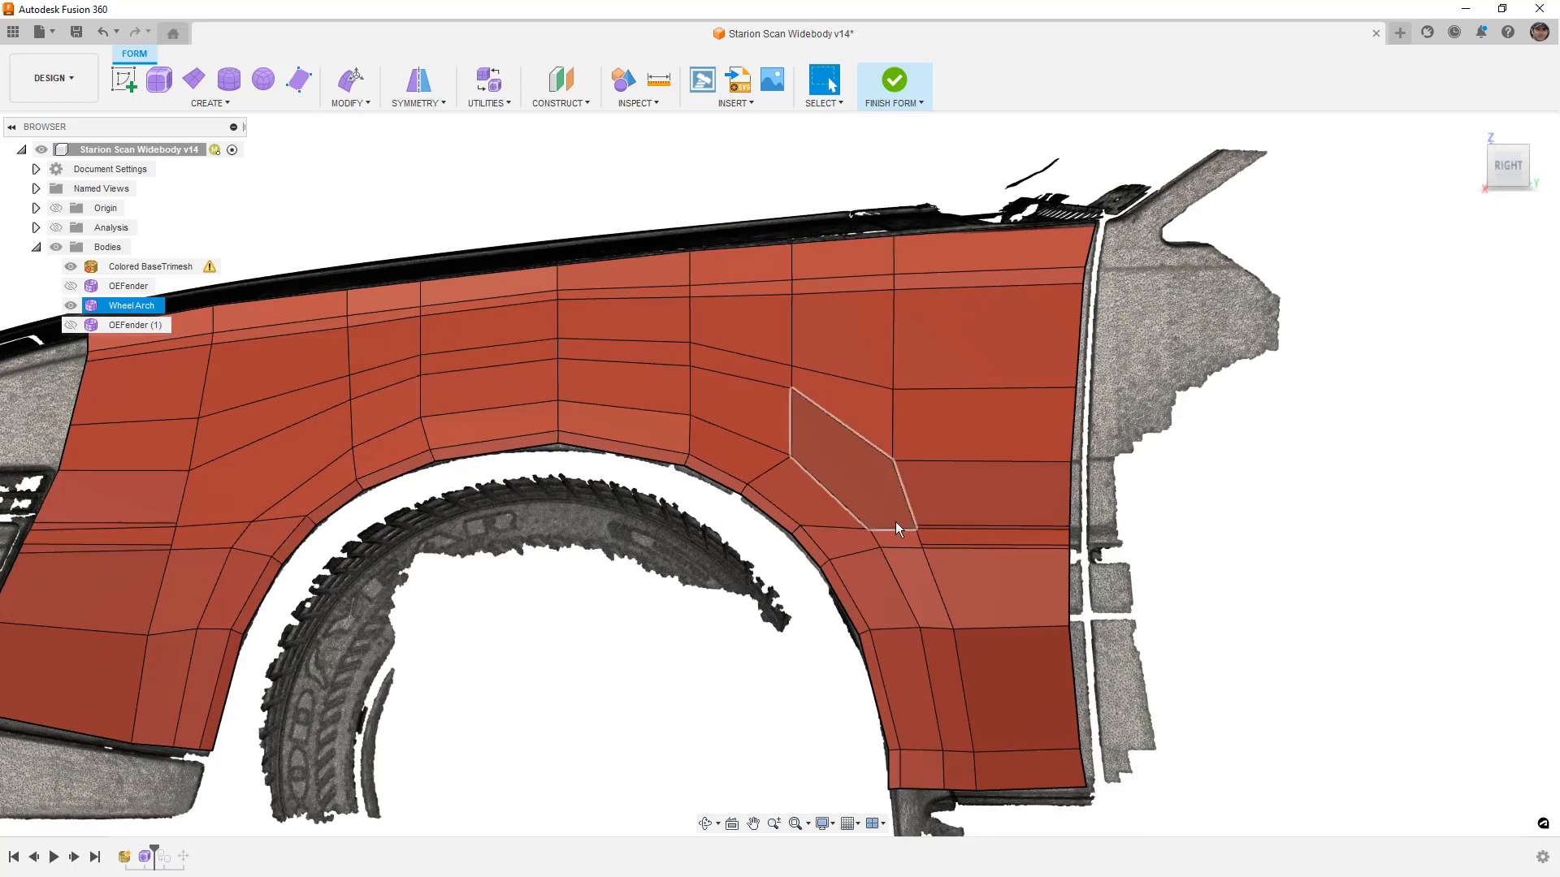
pyautogui.keyDown('shift'); pyautogui.moveTo(784, 595); pyautogui.dragTo(695, 602, button='middle'); pyautogui.keyUp('shift')
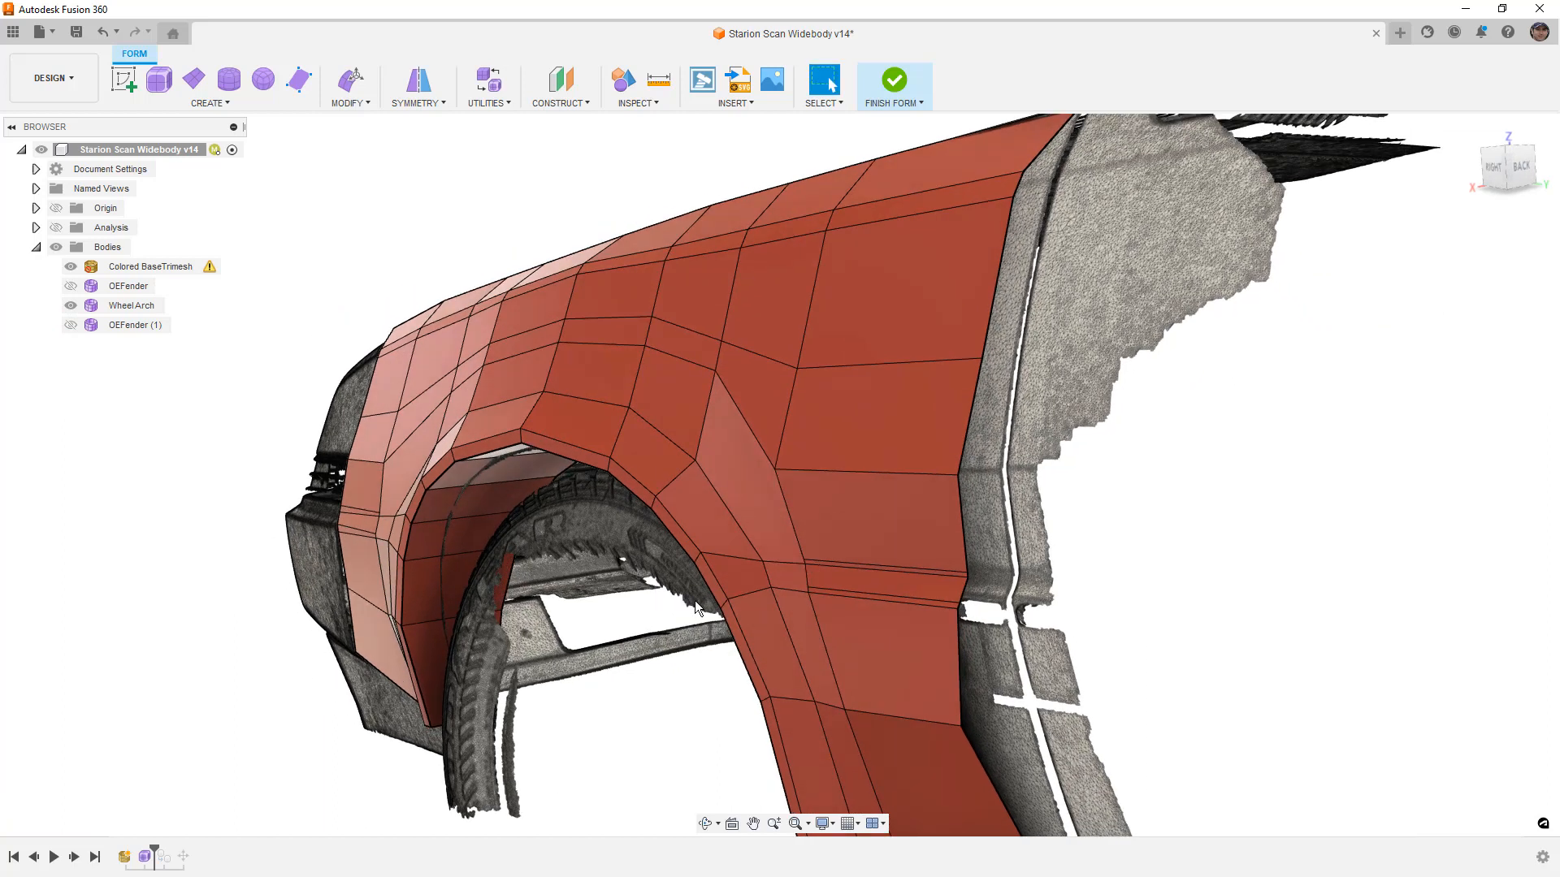
pyautogui.hotkey('alt', '3')
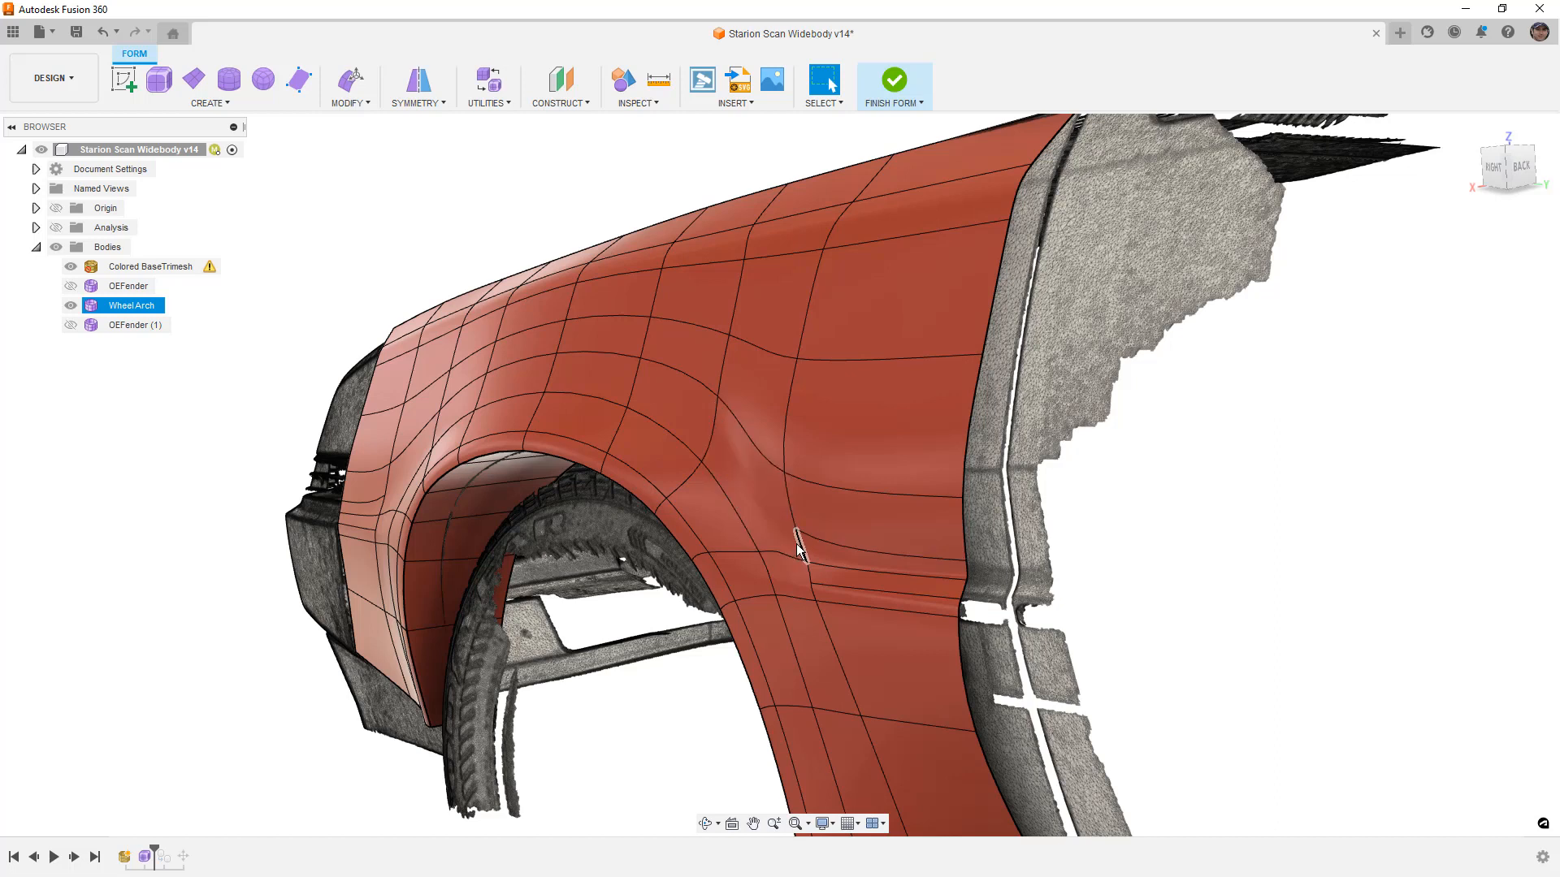
pyautogui.scroll(5, 816, 544)
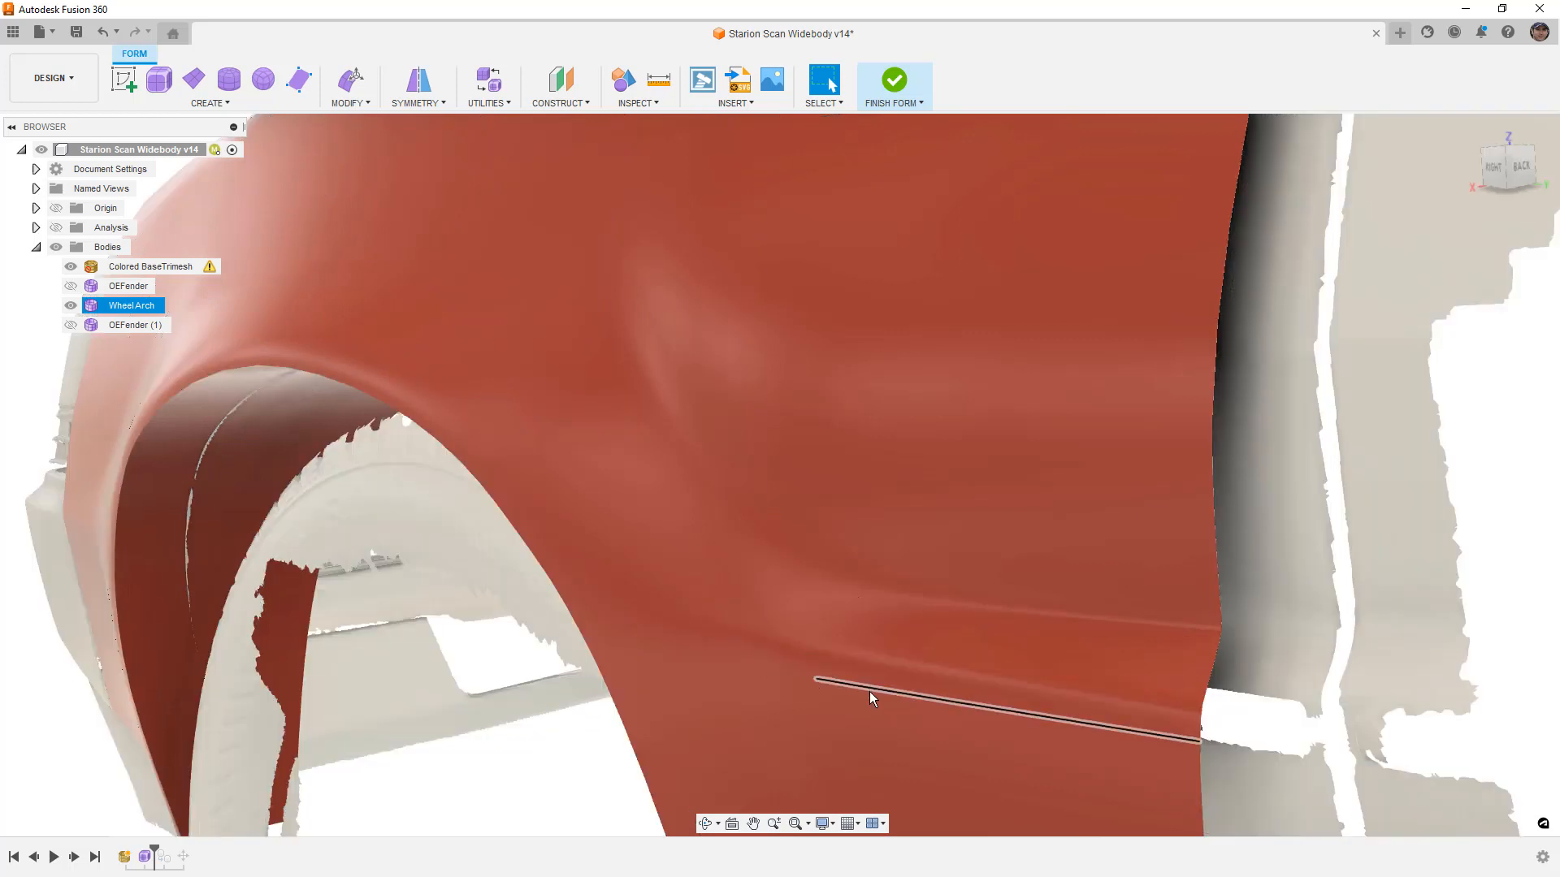
pyautogui.keyDown('shift'); pyautogui.moveTo(517, 680); pyautogui.dragTo(524, 681, button='middle'); pyautogui.keyUp('shift')
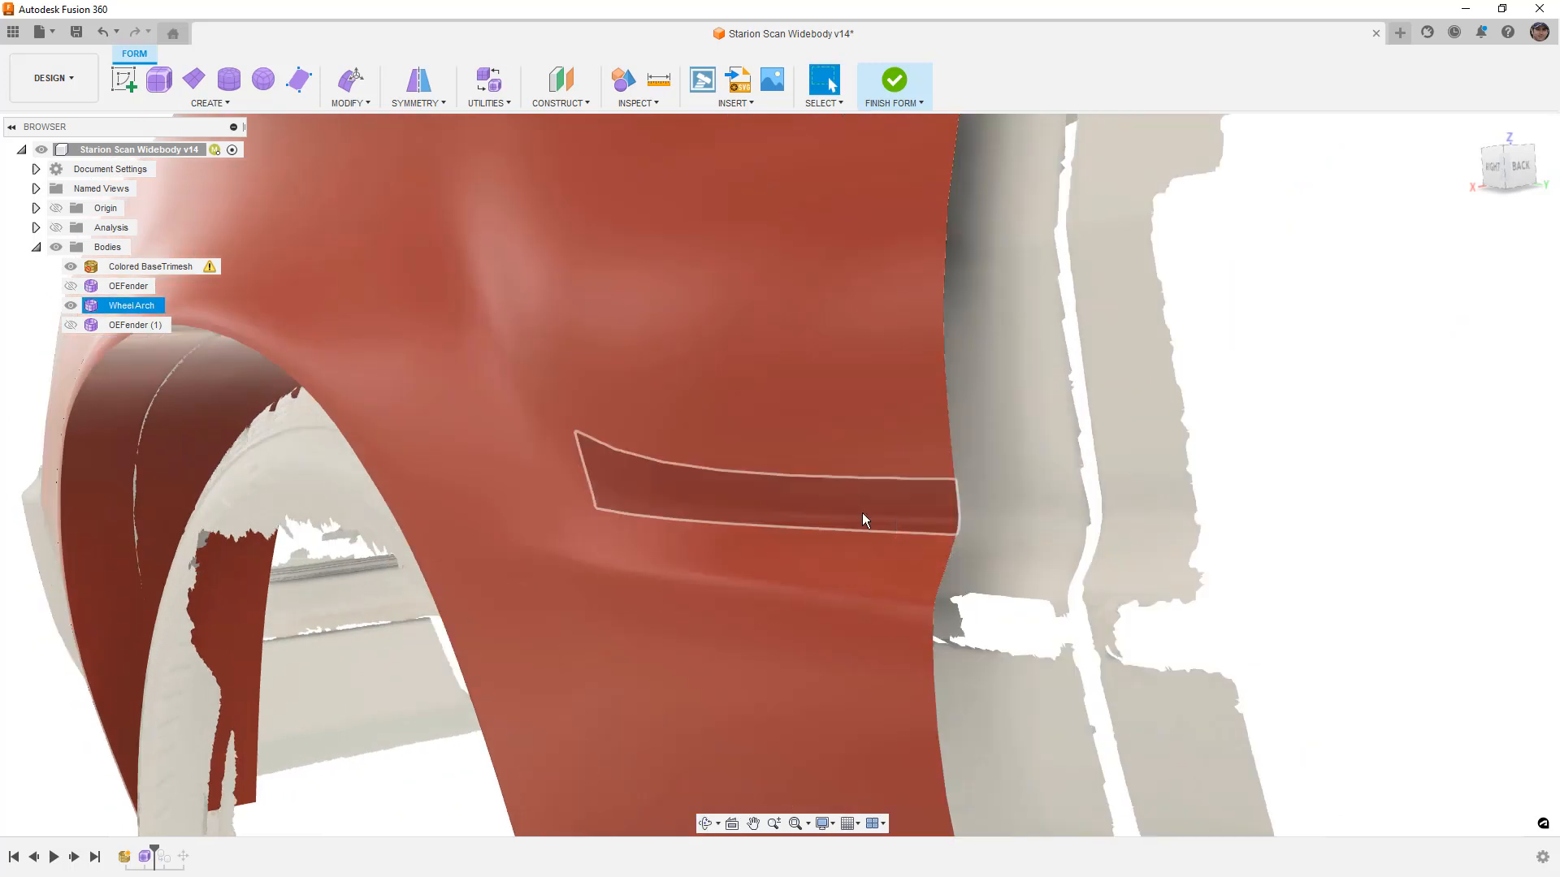
pyautogui.click(70, 274)
pyautogui.keyDown('shift'); pyautogui.moveTo(547, 431); pyautogui.dragTo(602, 440, button='middle'); pyautogui.keyUp('shift')
pyautogui.keyDown('shift'); pyautogui.moveTo(726, 433); pyautogui.dragTo(721, 436, button='middle'); pyautogui.keyUp('shift')
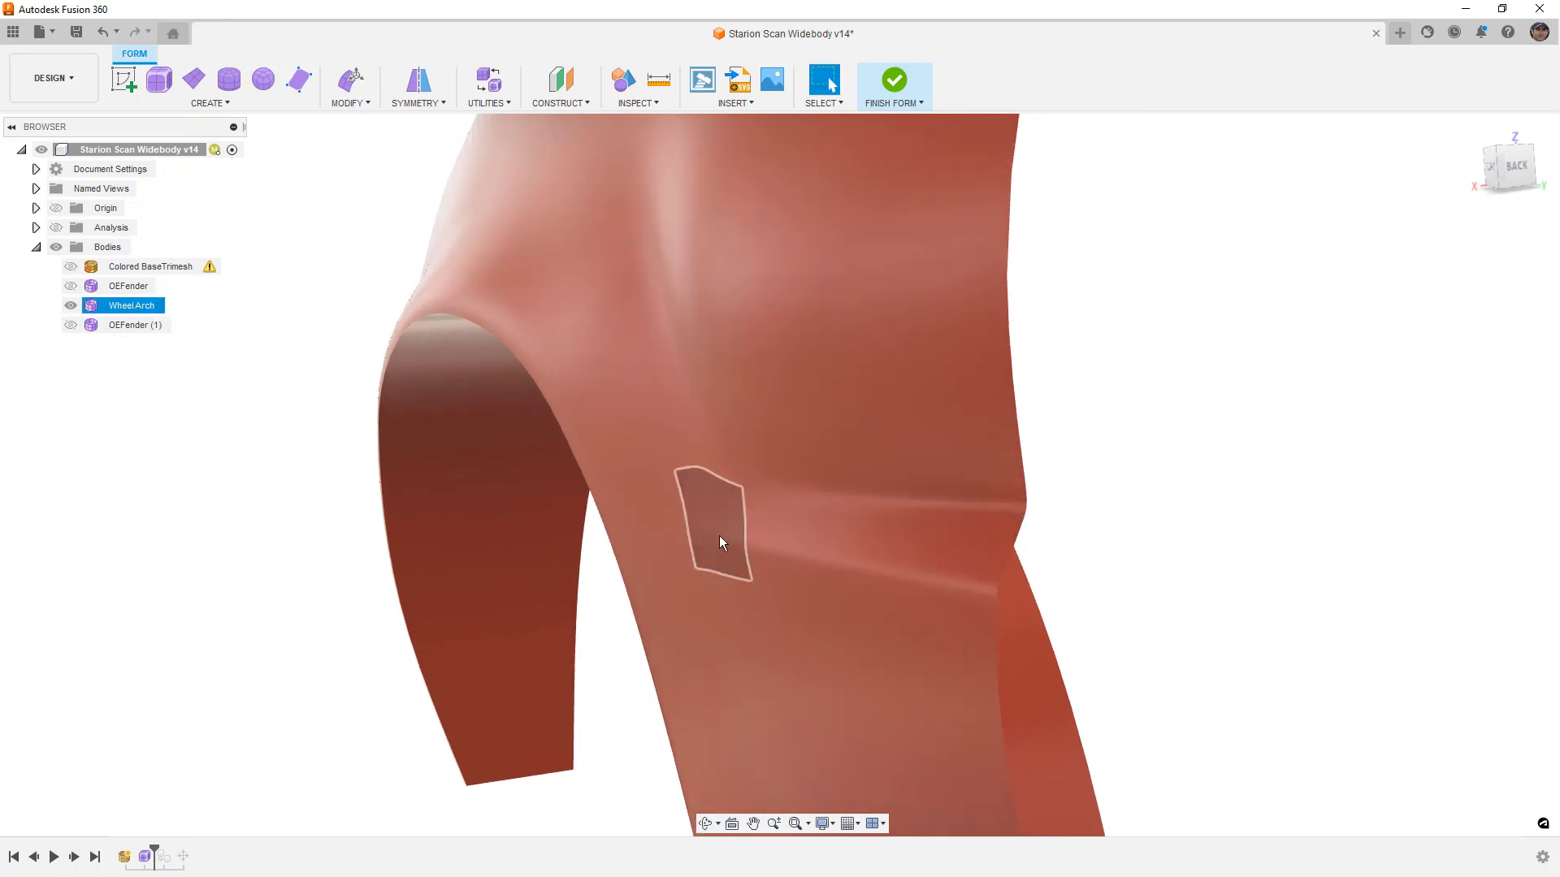
# Select two body-line edges behind the arch, compare them in smooth and box display, and return to the right side view with nothing selected
pyautogui.click(773, 543)
pyautogui.click(840, 504)
pyautogui.keyDown('shift'); pyautogui.click(828, 551); pyautogui.keyUp('shift')
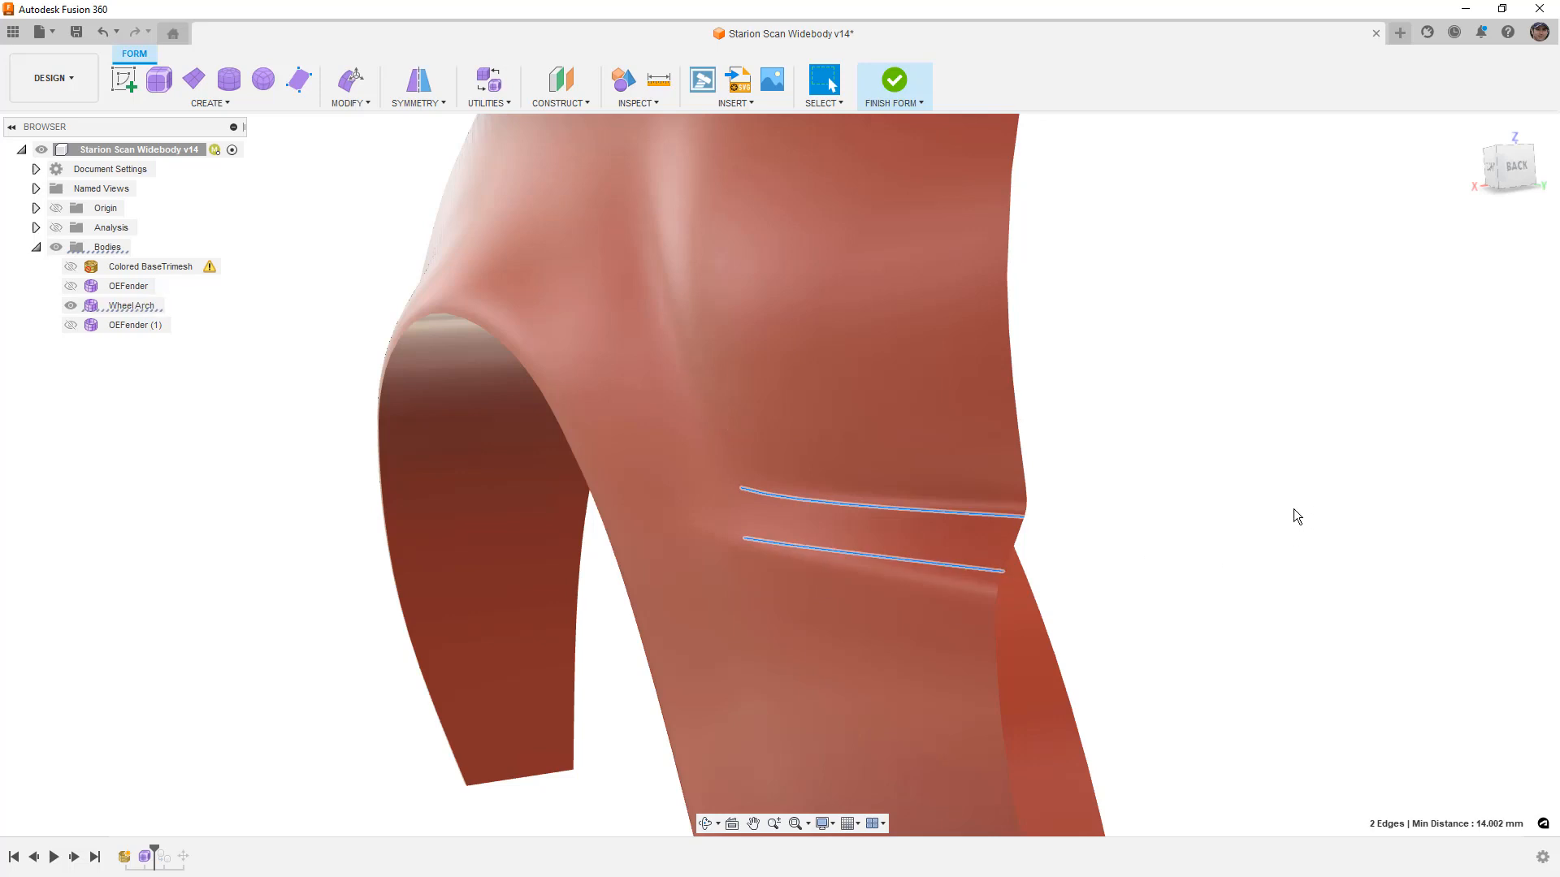
pyautogui.hotkey('alt', '2')
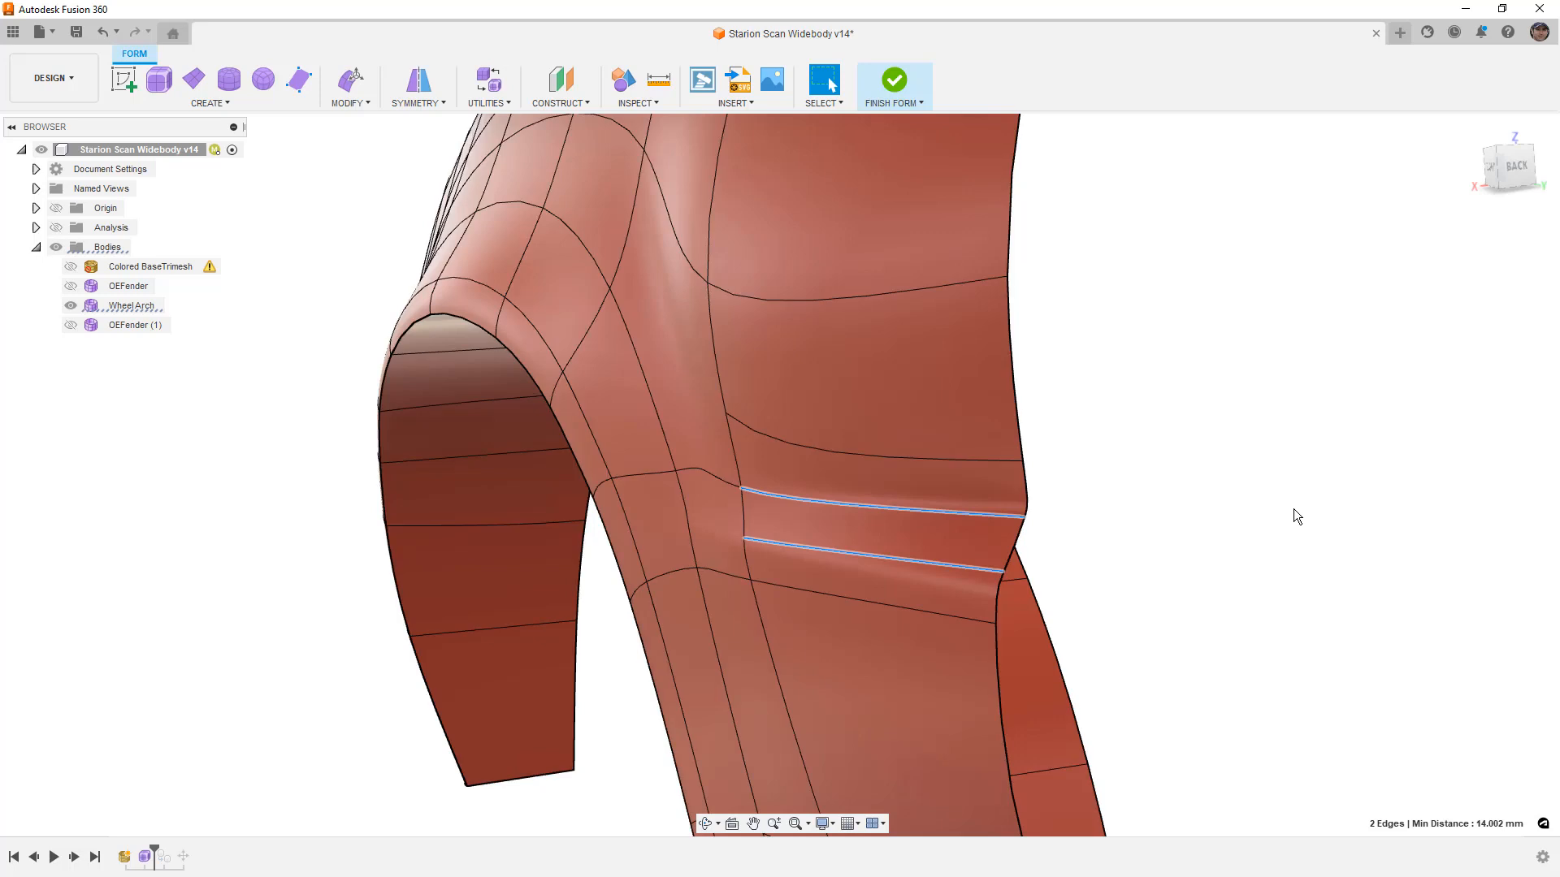
pyautogui.hotkey('alt', '1')
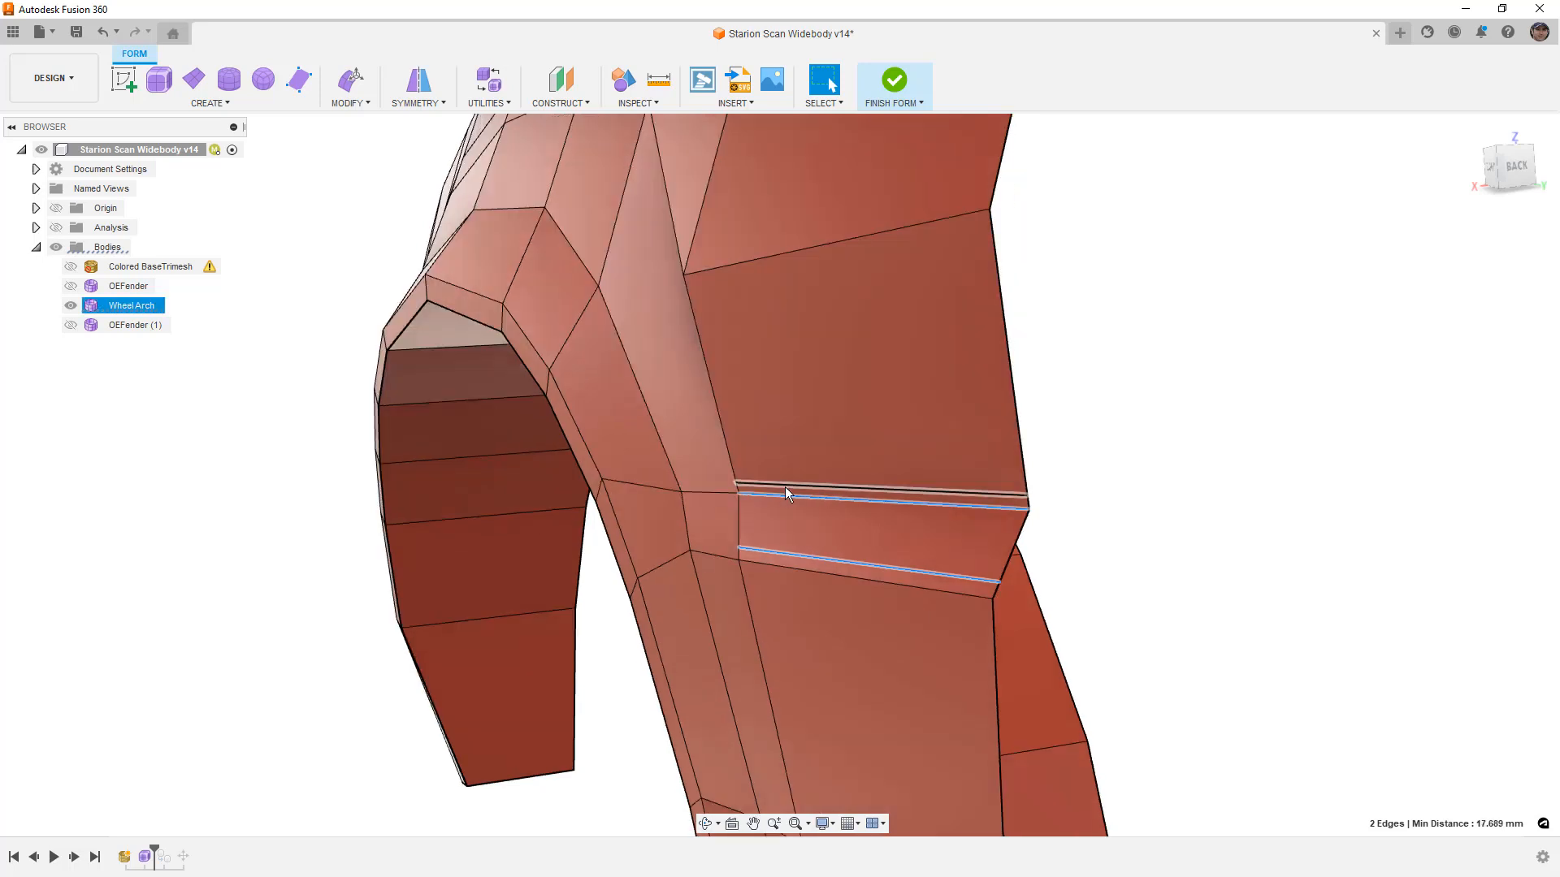
pyautogui.click(1489, 168)
pyautogui.scroll(-3, 814, 431)
pyautogui.scroll(3, 972, 489)
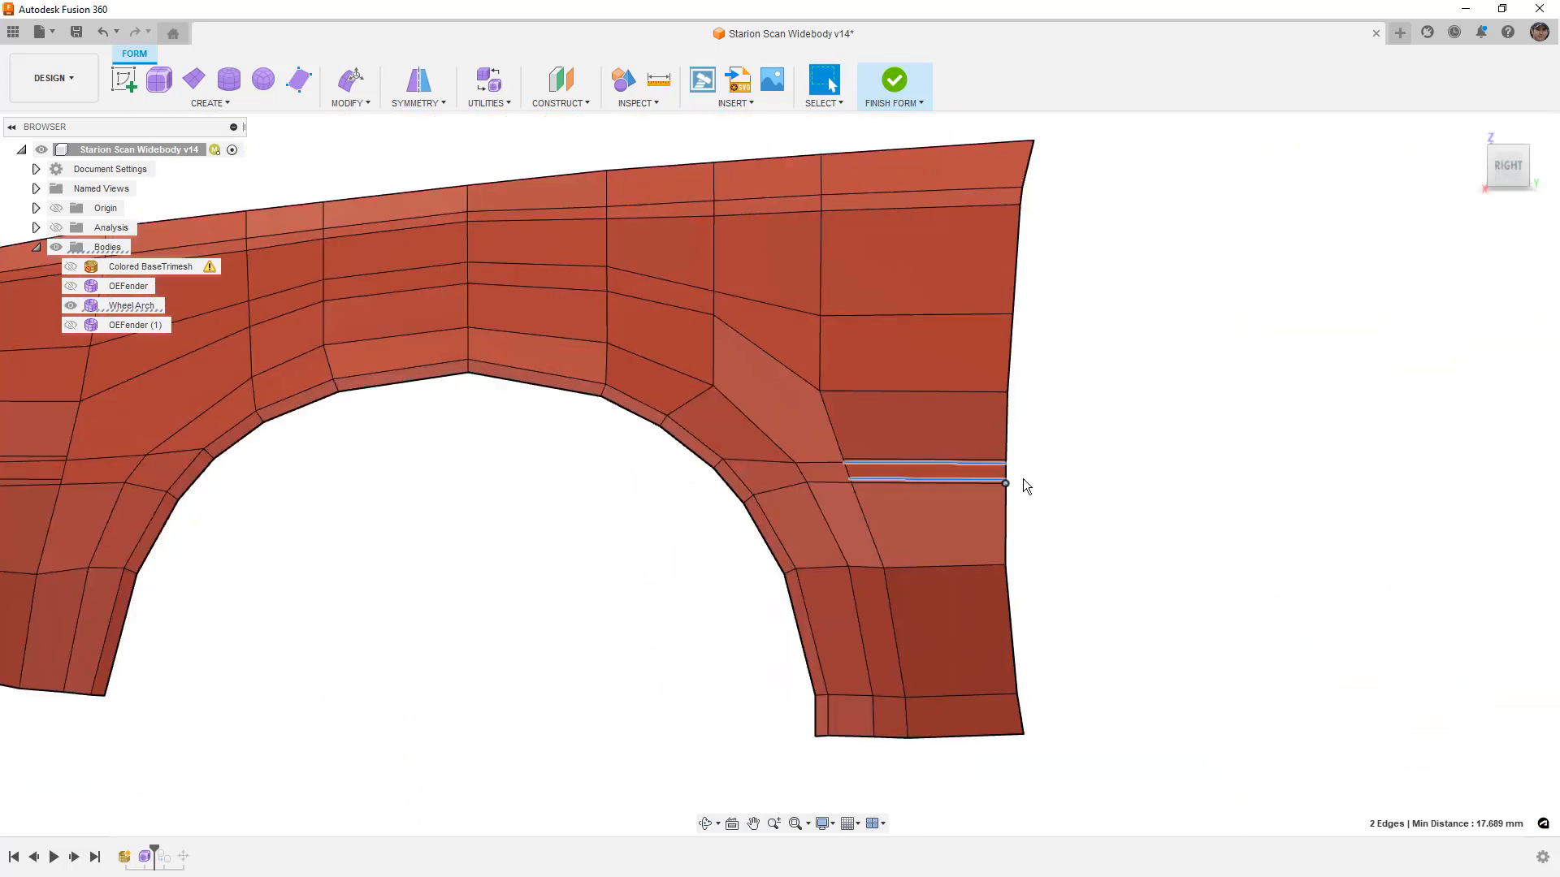
pyautogui.scroll(2, 845, 460)
pyautogui.click(468, 527)
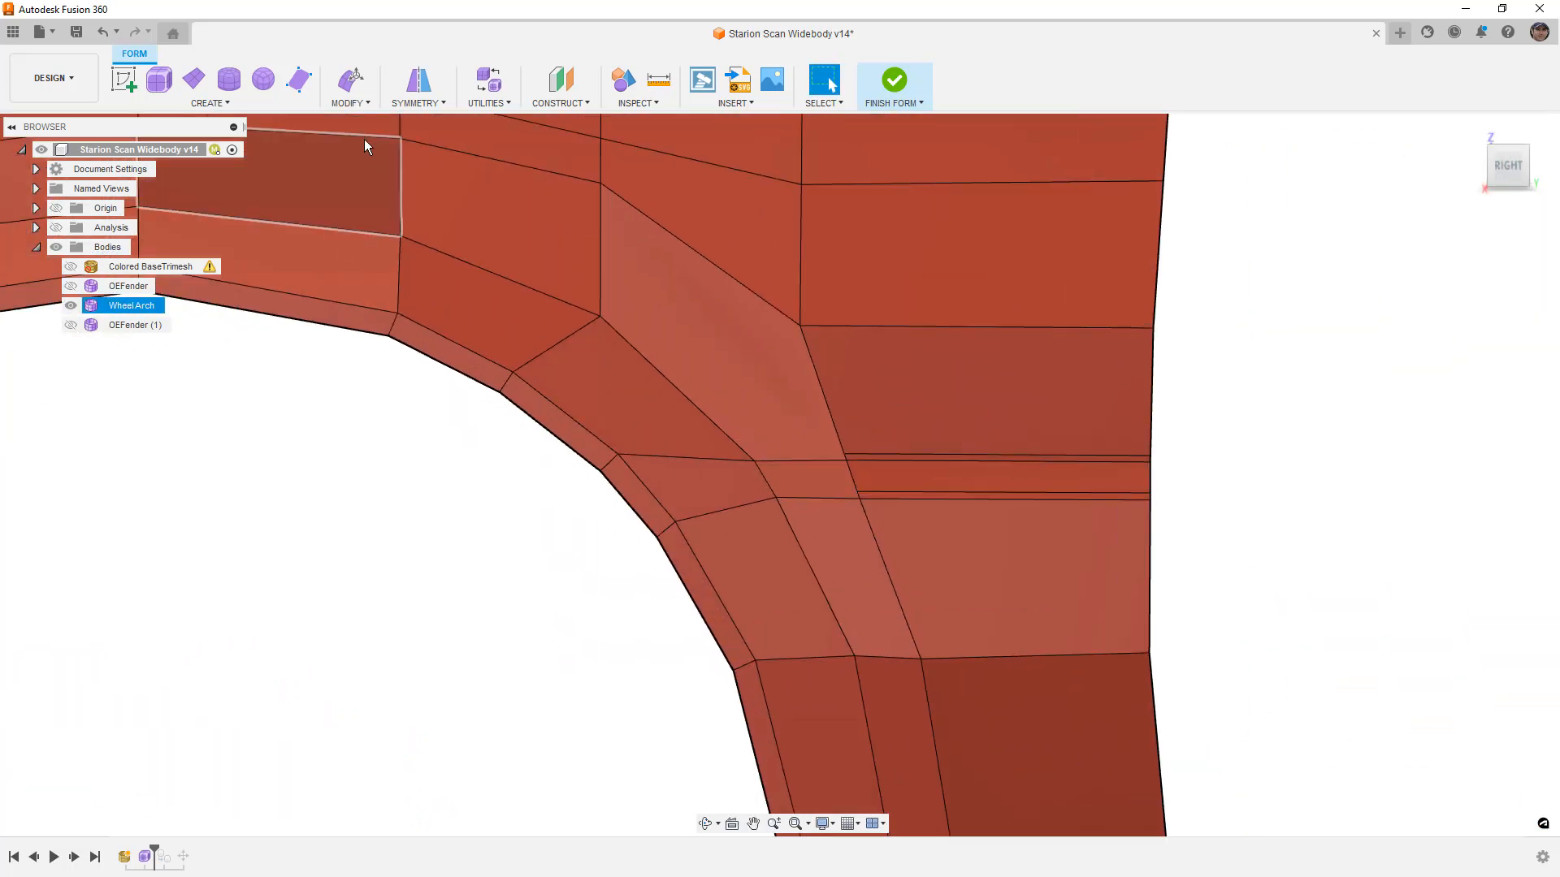
# Use Insert Point in Simple mode to extend the upper body-line edge forward across the large face to its neighbouring edge
pyautogui.click(350, 102)
pyautogui.click(371, 193)
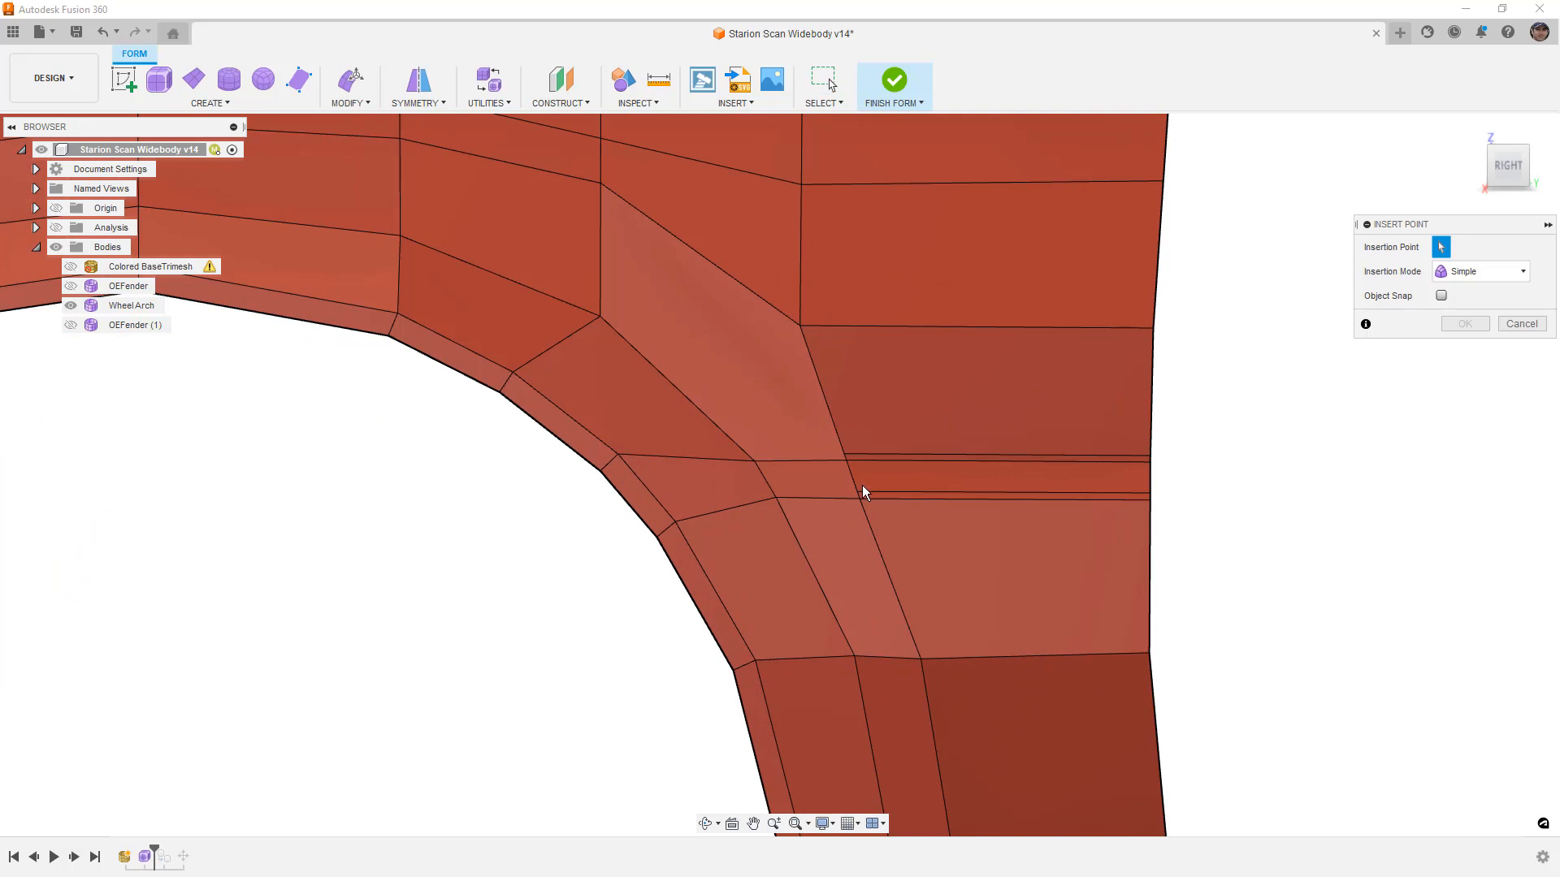
pyautogui.scroll(4, 832, 461)
pyautogui.click(860, 445)
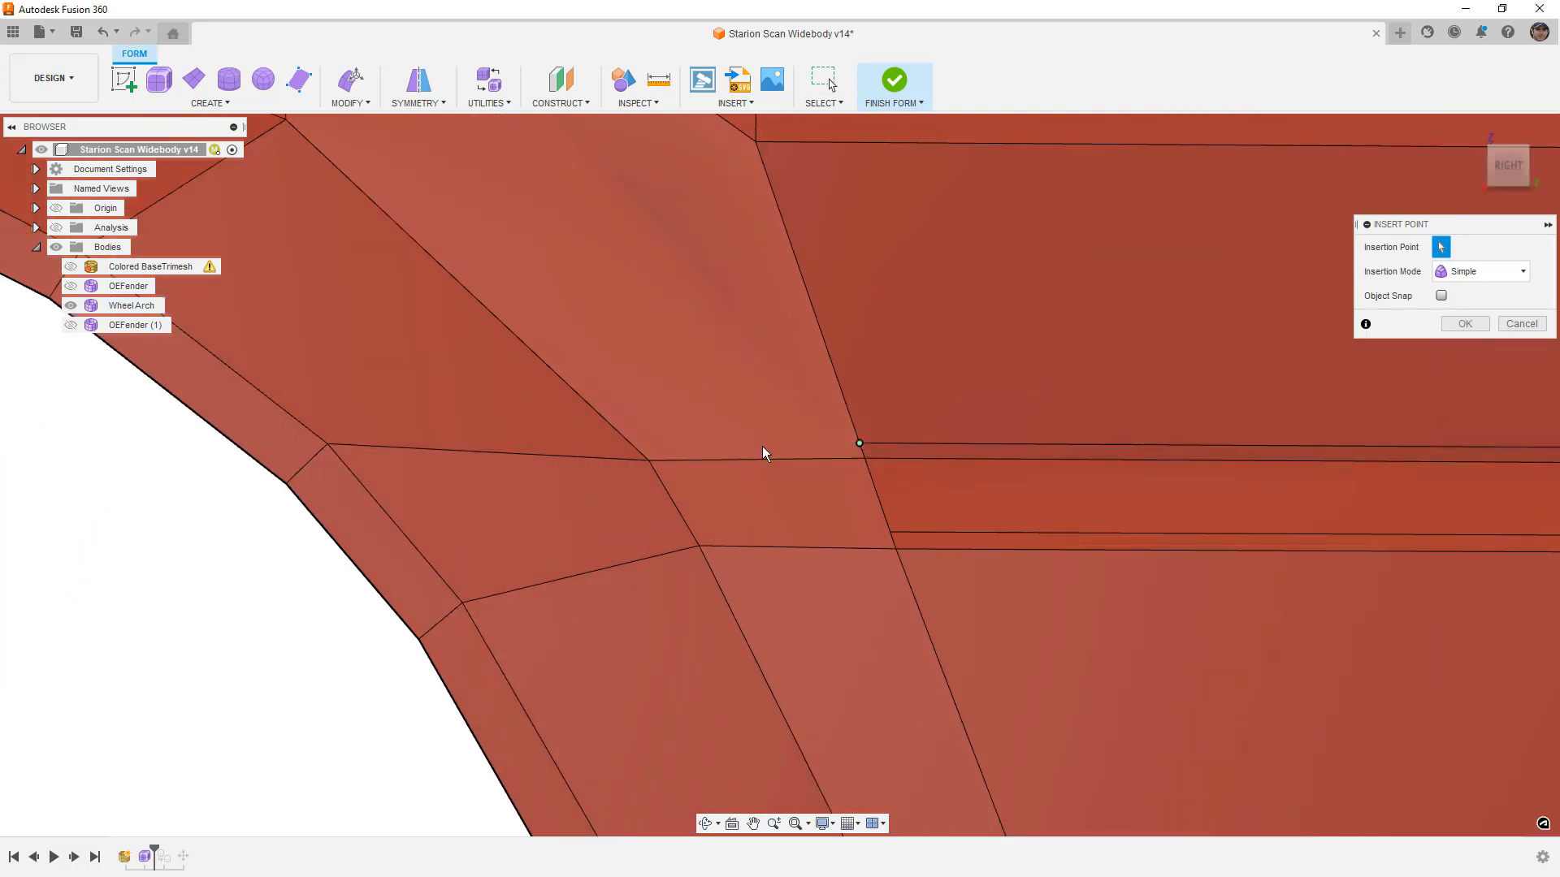
pyautogui.click(634, 446)
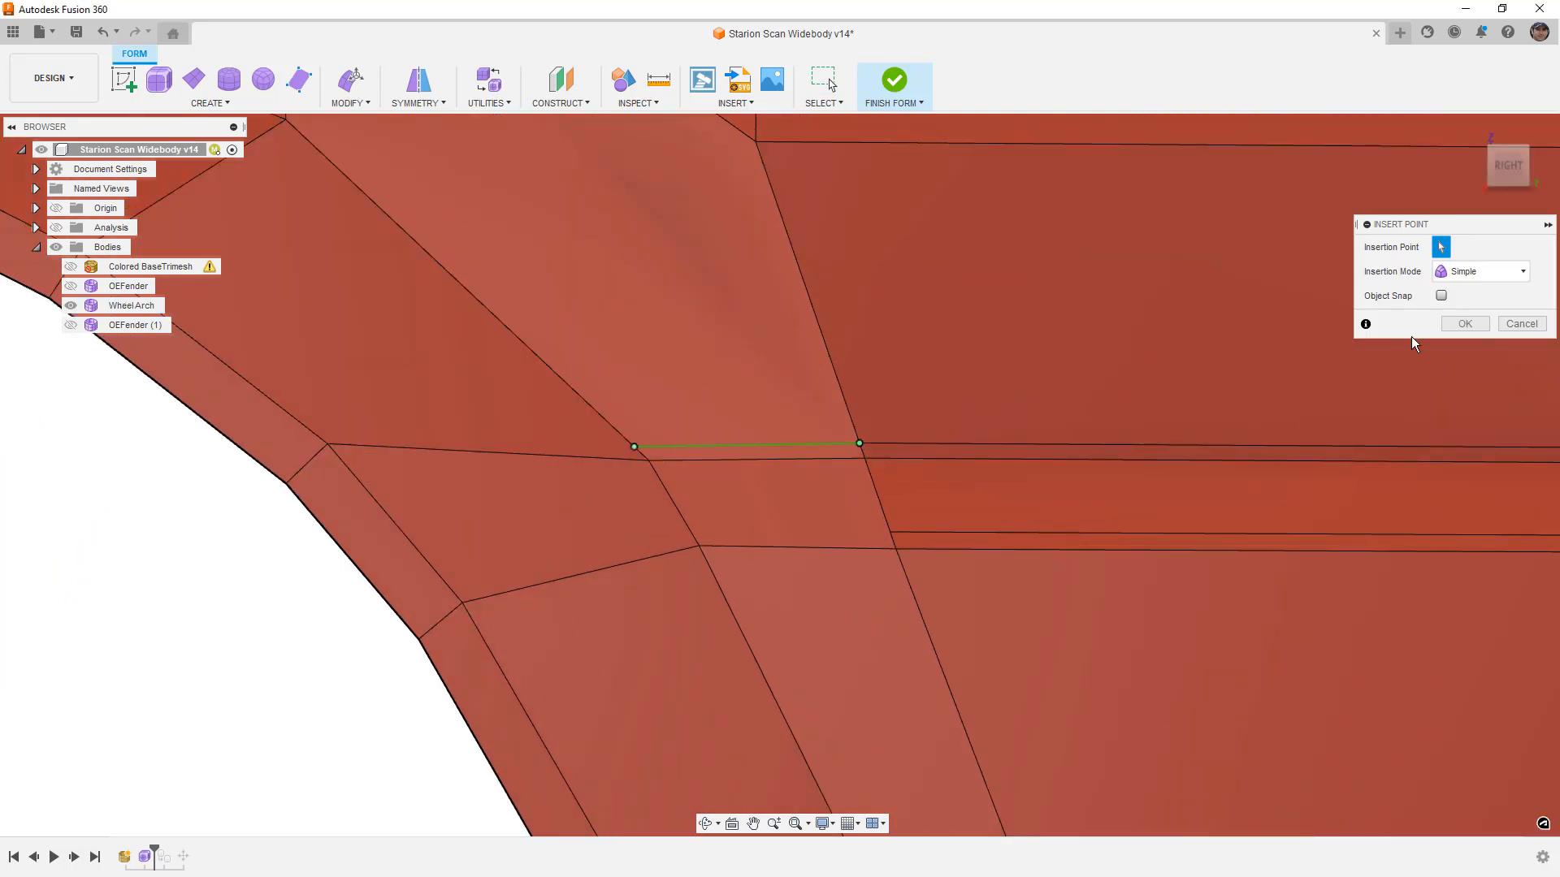
pyautogui.click(1464, 323)
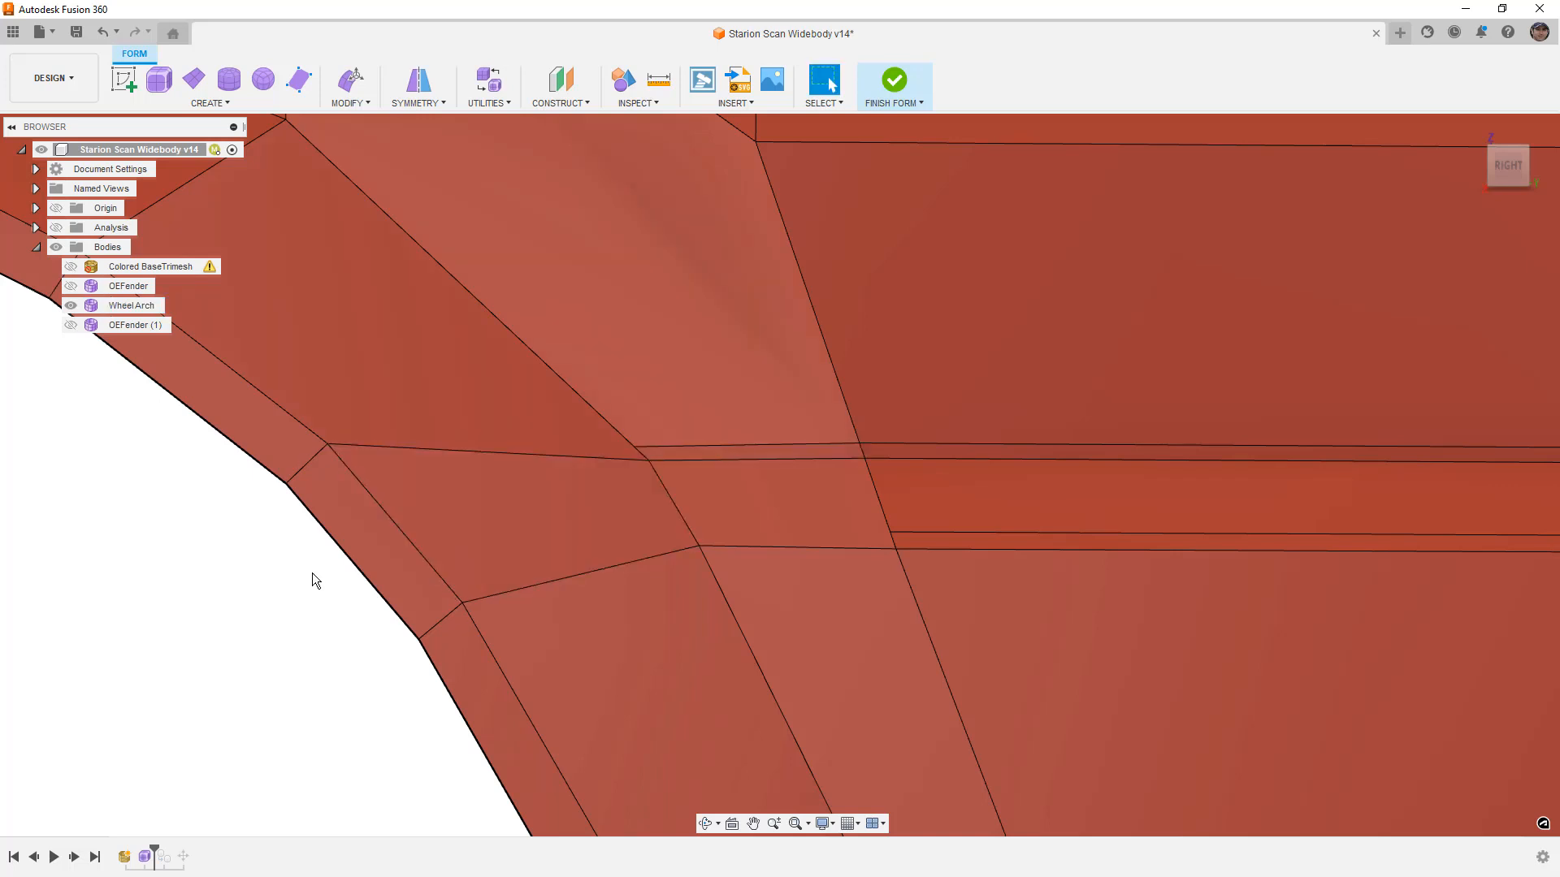
# Repeat Insert Point in Simple mode to extend the lower body-line edge forward across the small face between the body-line edges
pyautogui.rightClick(238, 573)
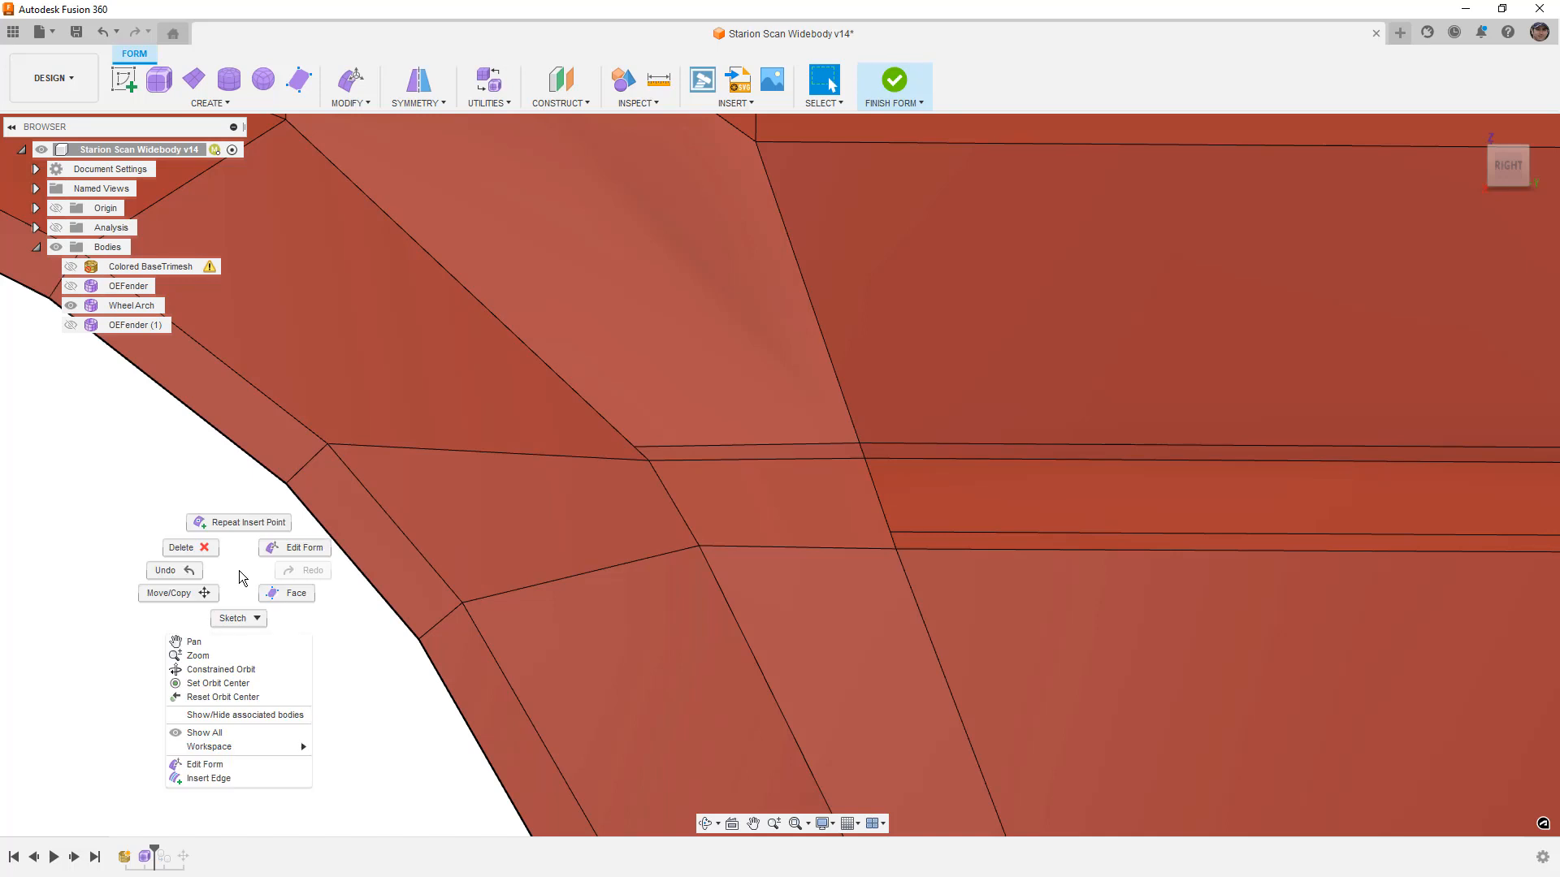
pyautogui.click(249, 520)
pyautogui.click(888, 532)
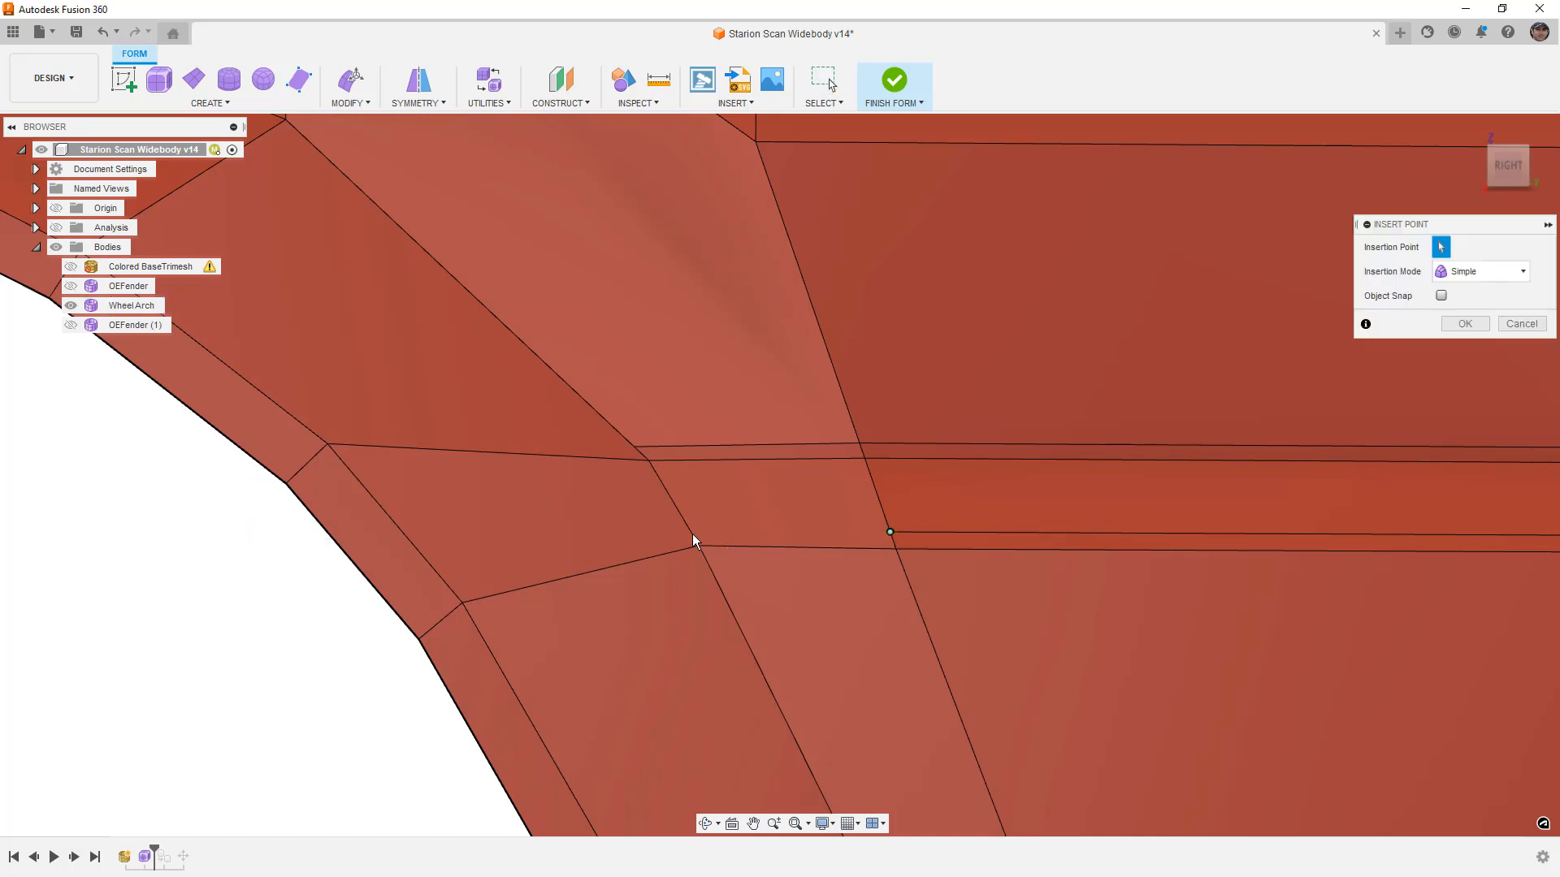
pyautogui.click(692, 532)
pyautogui.click(1465, 323)
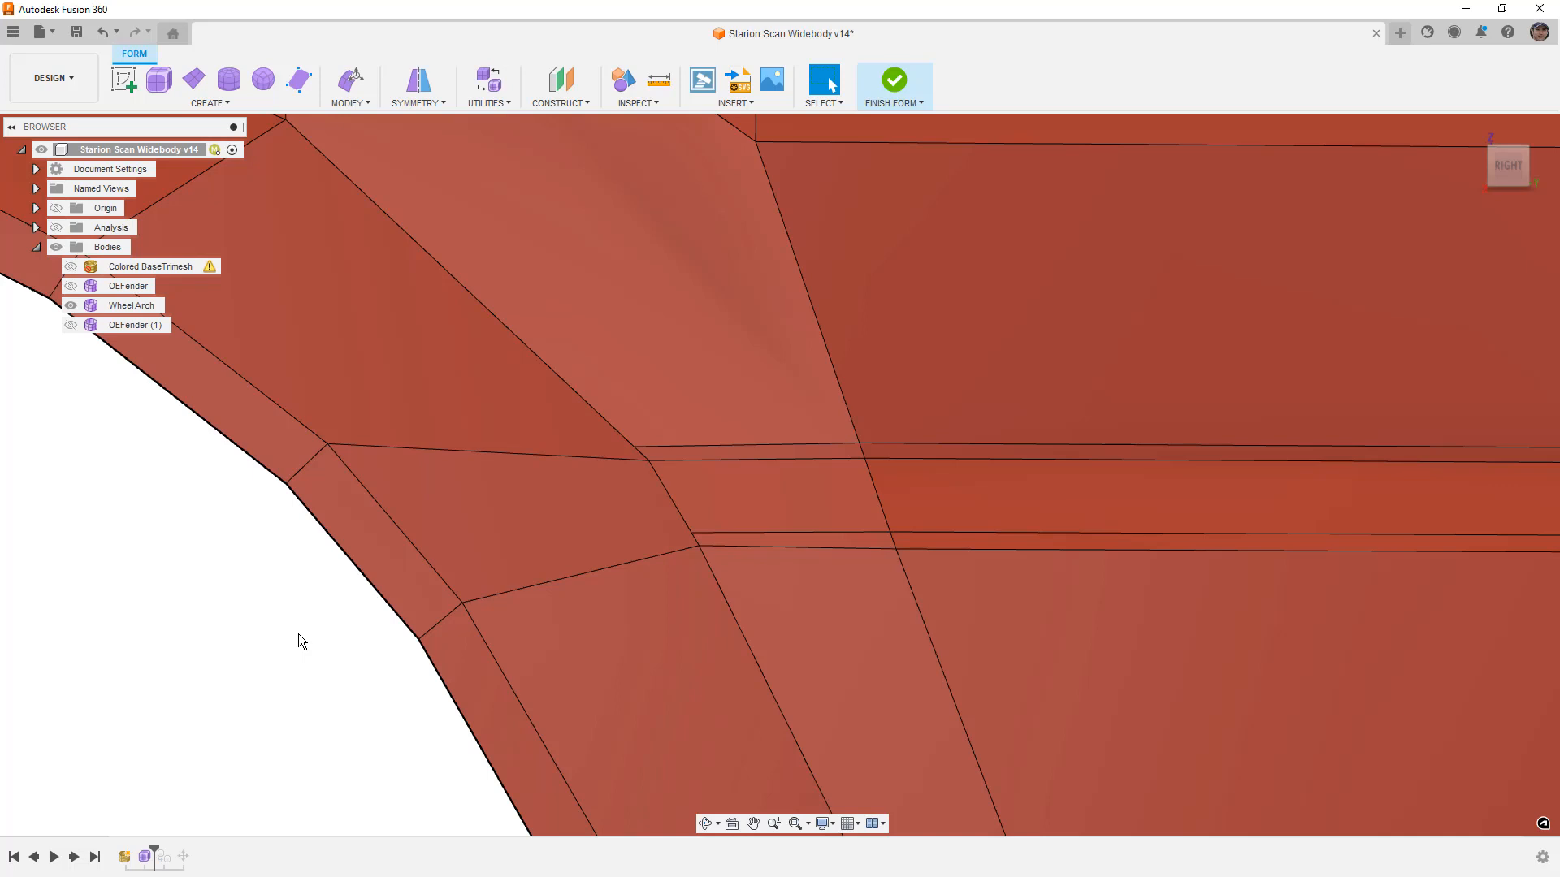
# Inspect the extended body-line edges behind the arch from the rear in box and smooth display
pyautogui.click(509, 550)
pyautogui.keyDown('shift'); pyautogui.moveTo(585, 561); pyautogui.dragTo(499, 572, button='middle'); pyautogui.keyUp('shift')
pyautogui.scroll(-5, 514, 574)
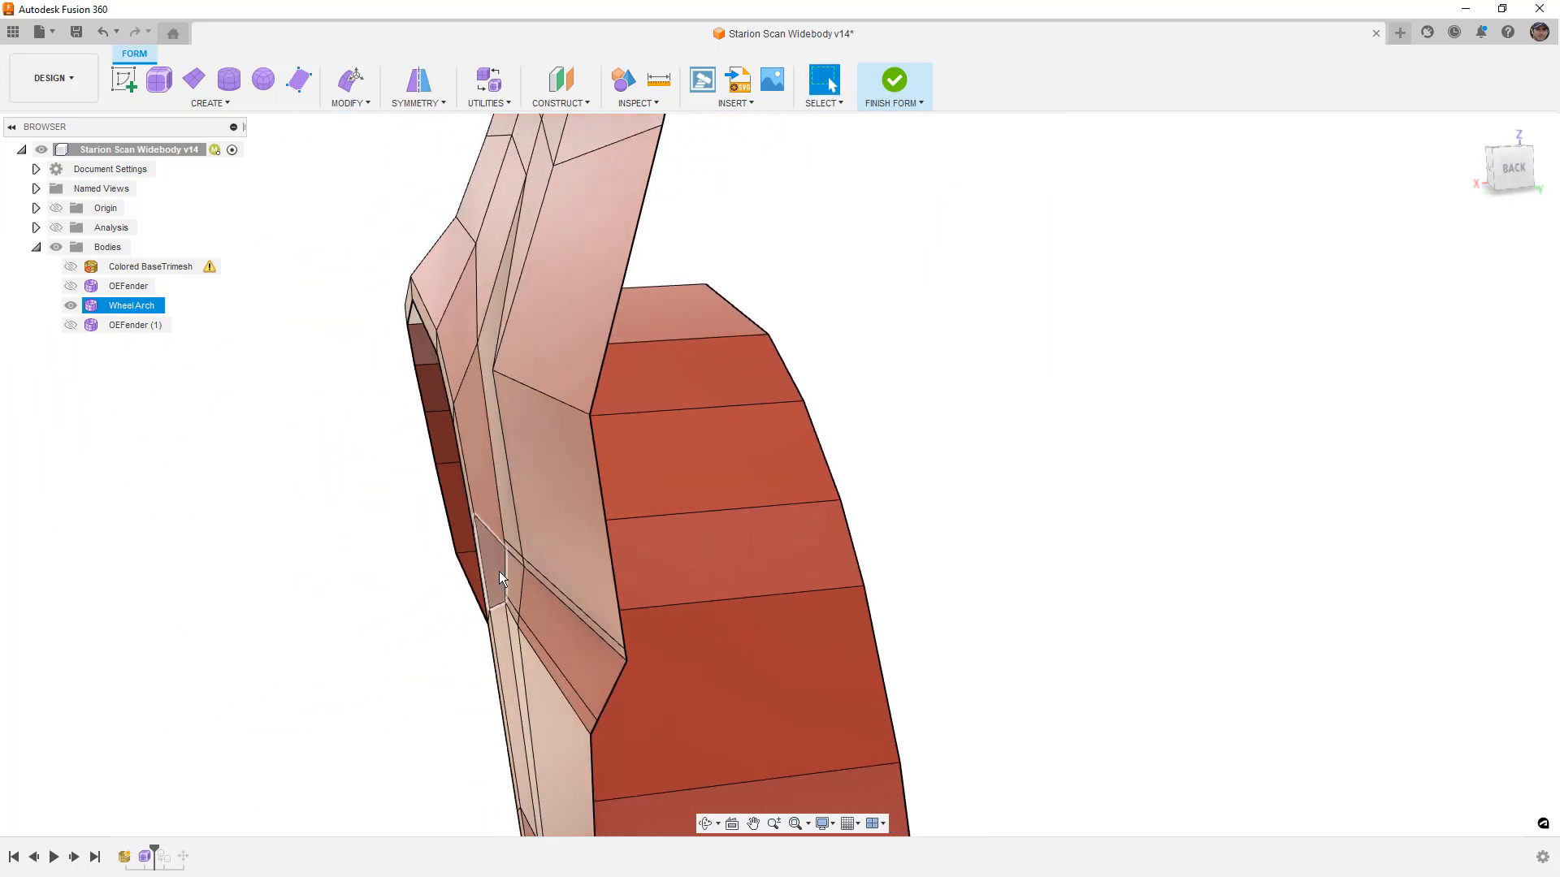
pyautogui.scroll(4, 510, 564)
pyautogui.click(507, 514)
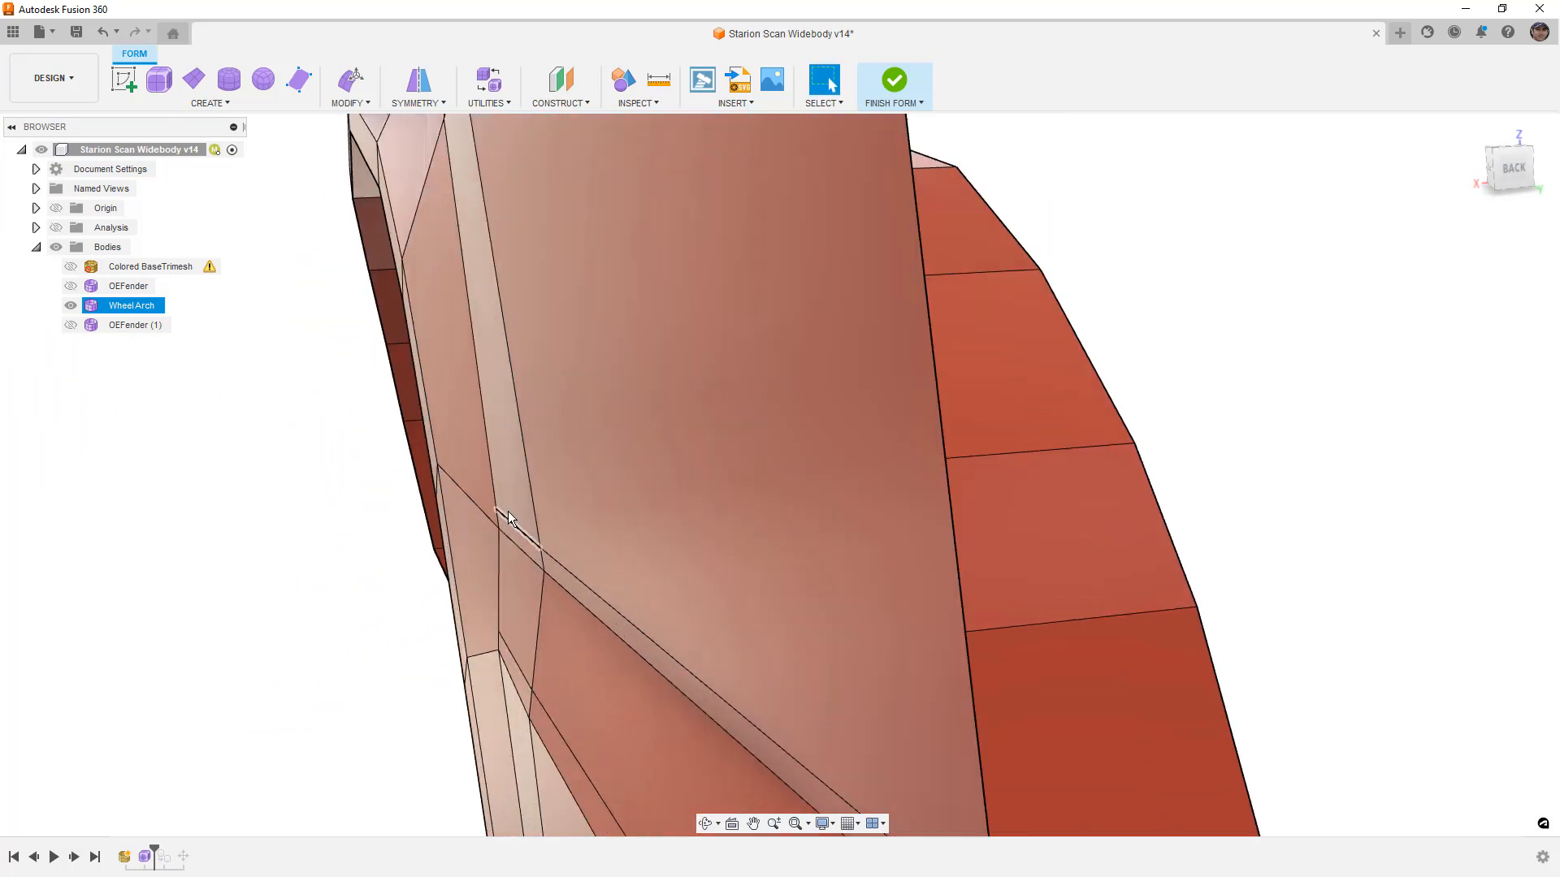
pyautogui.scroll(-6, 509, 520)
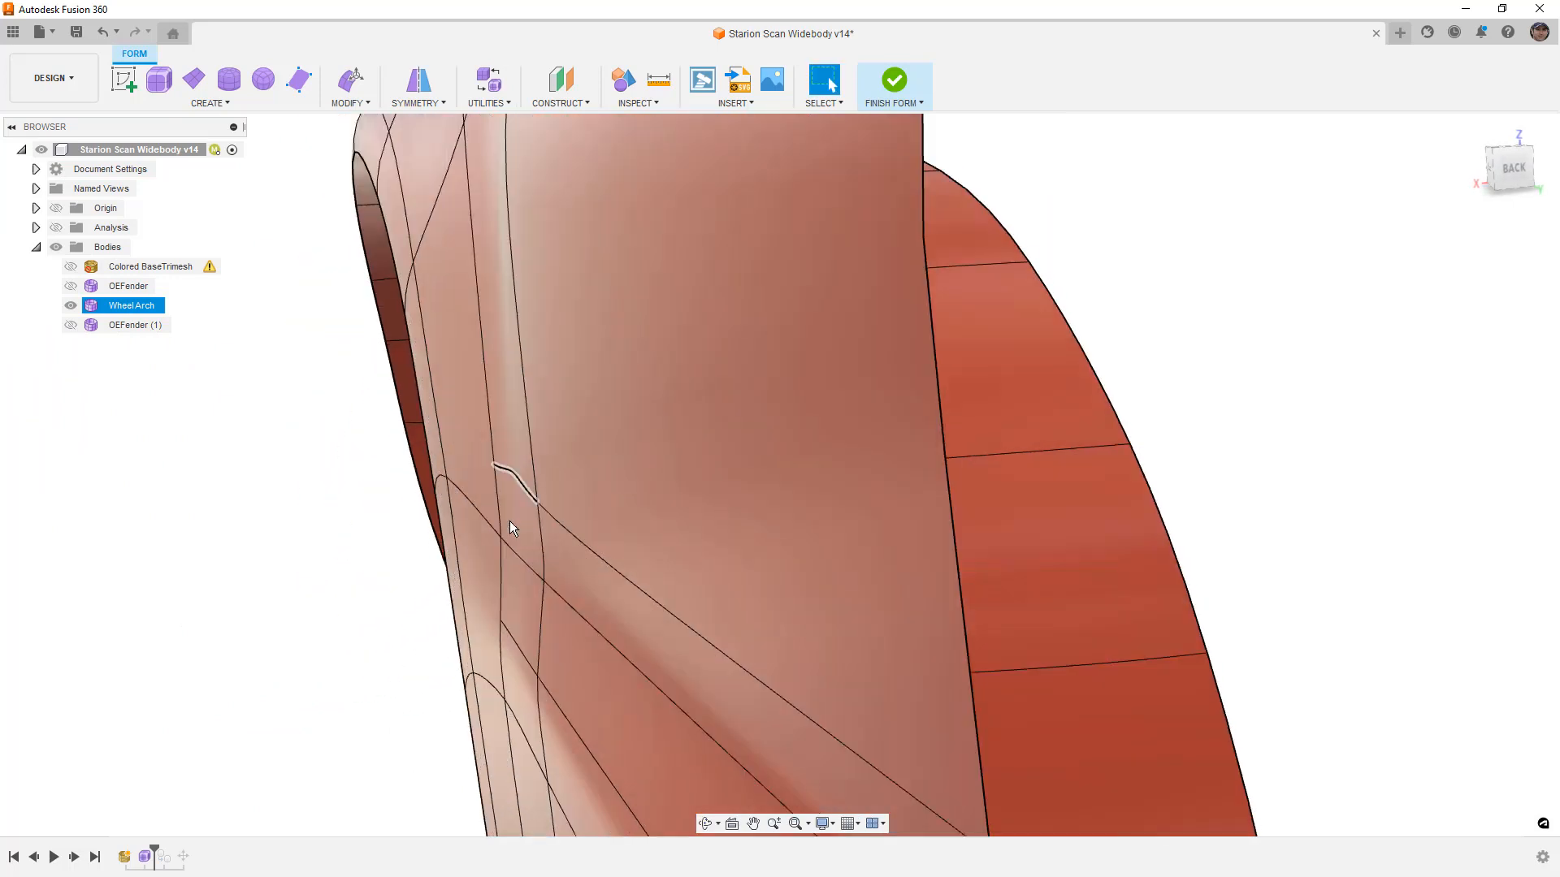
pyautogui.keyDown('shift'); pyautogui.moveTo(510, 520); pyautogui.dragTo(550, 529, button='middle'); pyautogui.keyUp('shift')
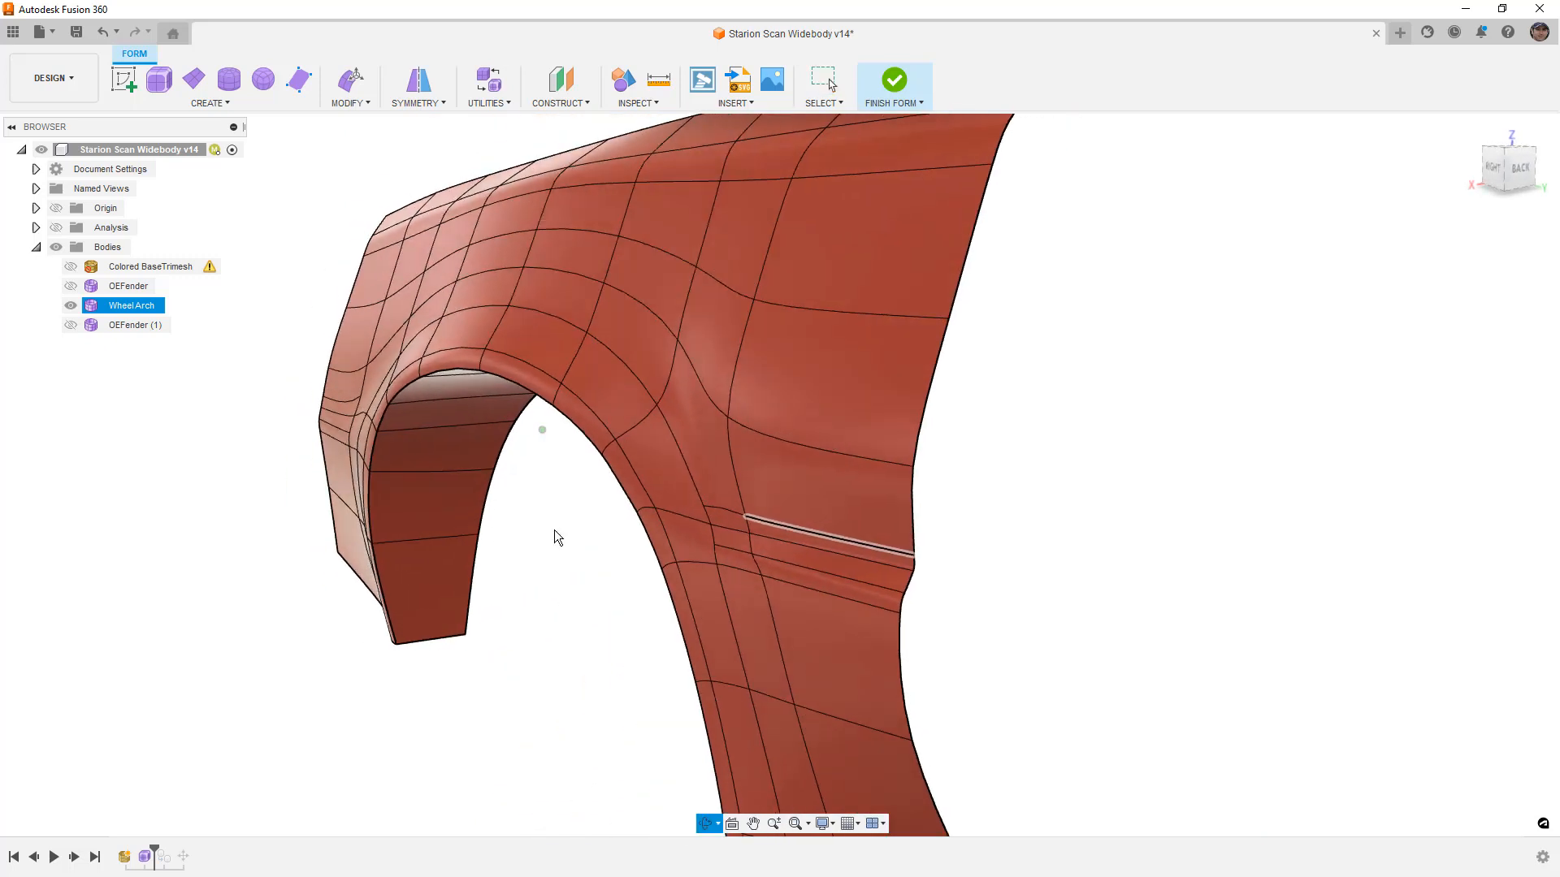
pyautogui.press('Escape')
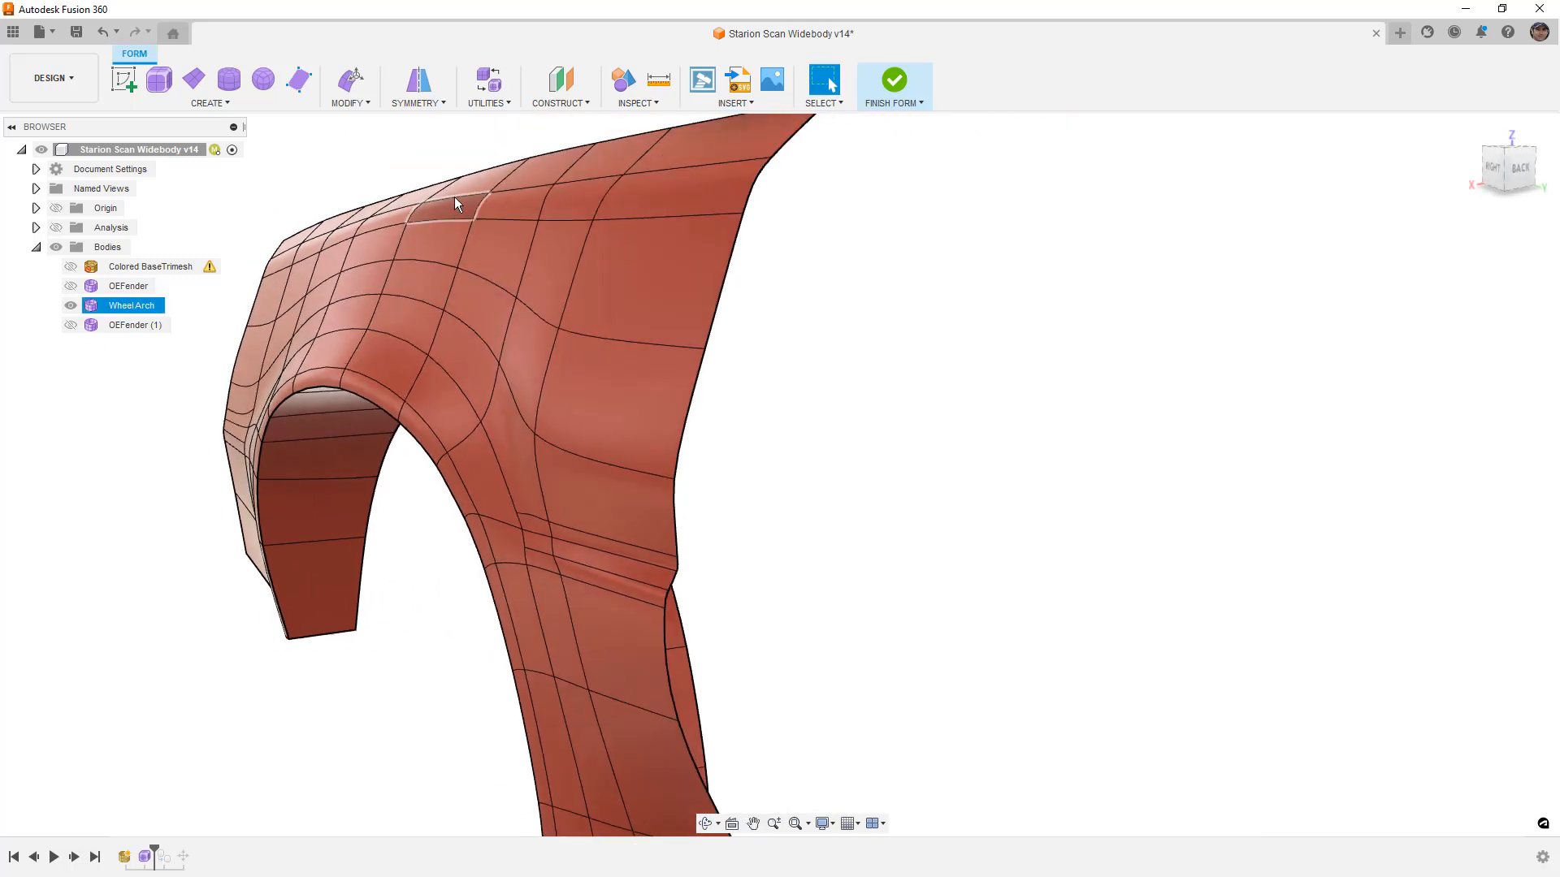
# Apply Make Uniform to the Wheel Arch body in box display, and return it to smooth display
pyautogui.click(476, 95)
pyautogui.click(476, 100)
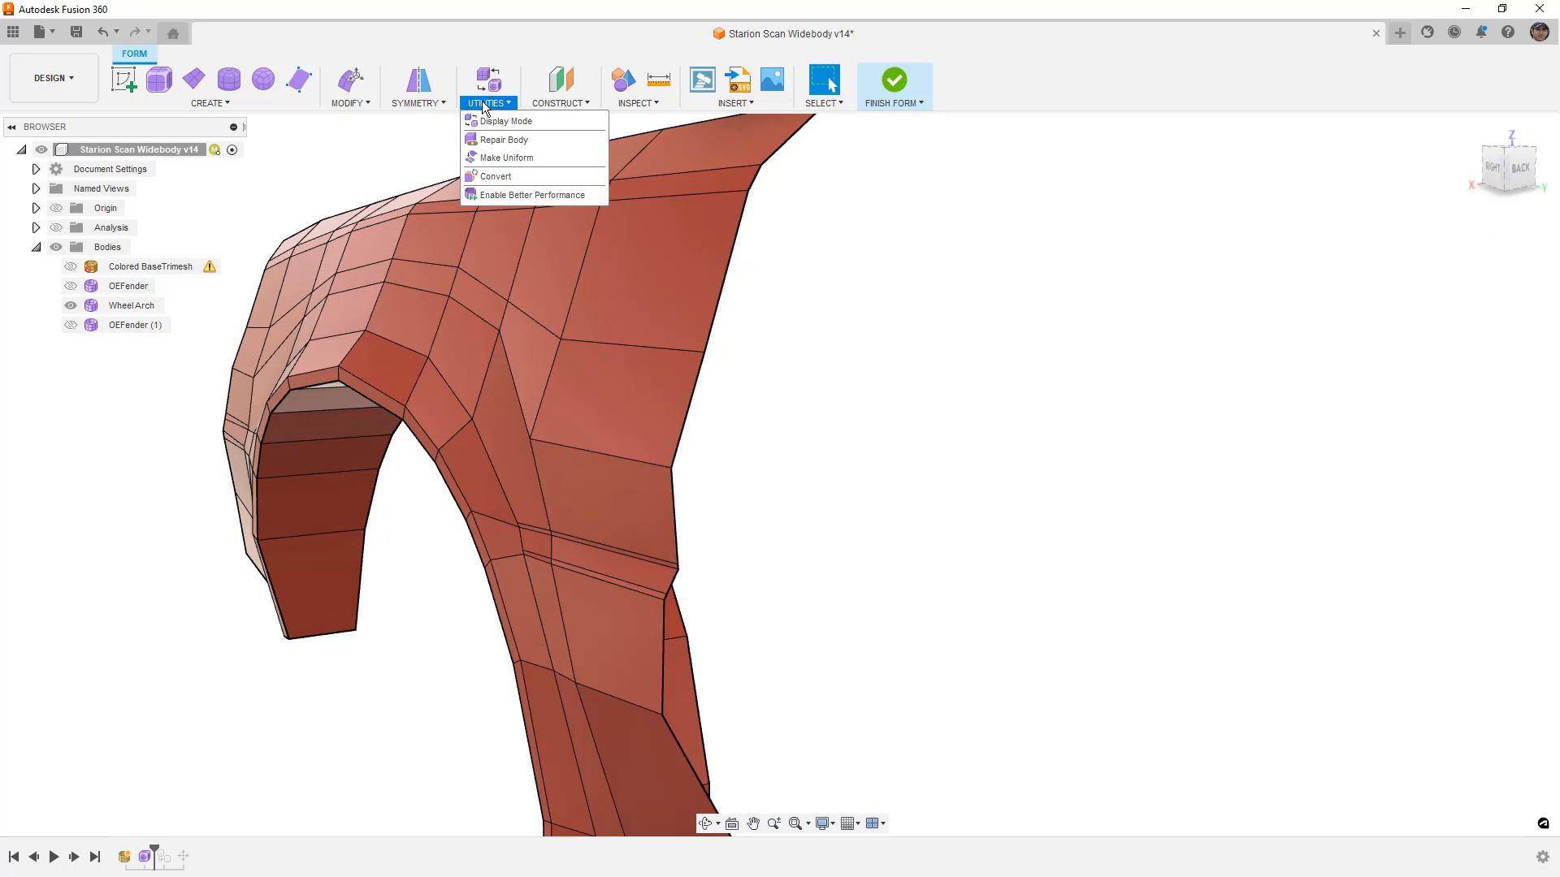
pyautogui.click(506, 157)
pyautogui.click(567, 503)
pyautogui.click(1464, 300)
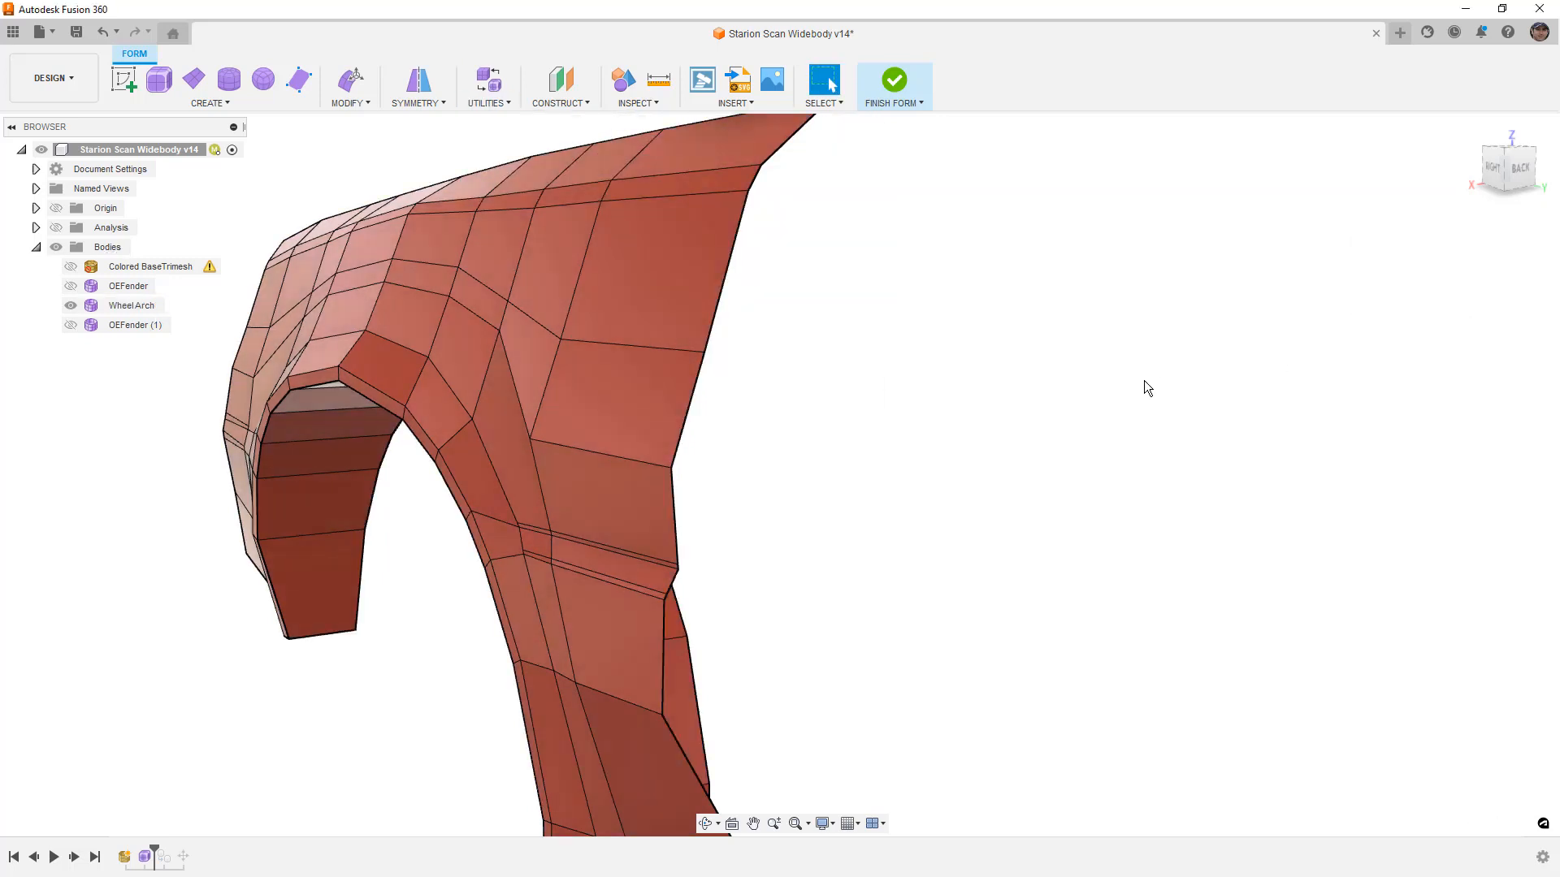
pyautogui.hotkey('alt', '3')
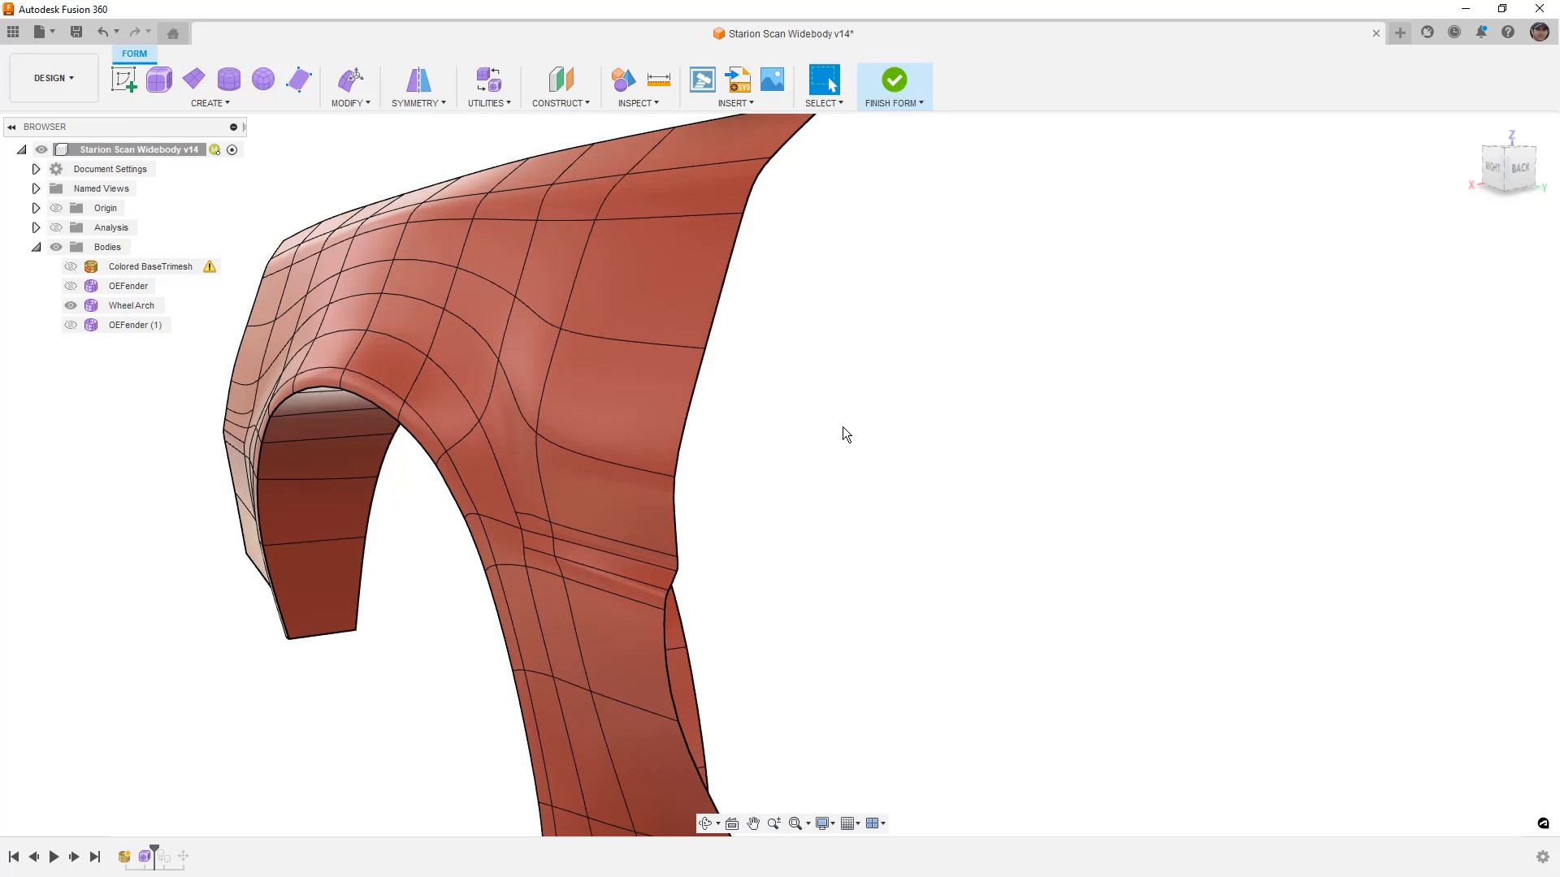
# Inspect the smooth surface where the body line meets the arch, with and without edge lines, ending in the right side view
pyautogui.moveTo(783, 460)
pyautogui.keyDown('shift'); pyautogui.mouseDown(button='middle')
pyautogui.moveTo(754, 442)
pyautogui.moveTo(870, 435)
pyautogui.moveTo(845, 435)
pyautogui.mouseUp(button='middle'); pyautogui.keyUp('shift')
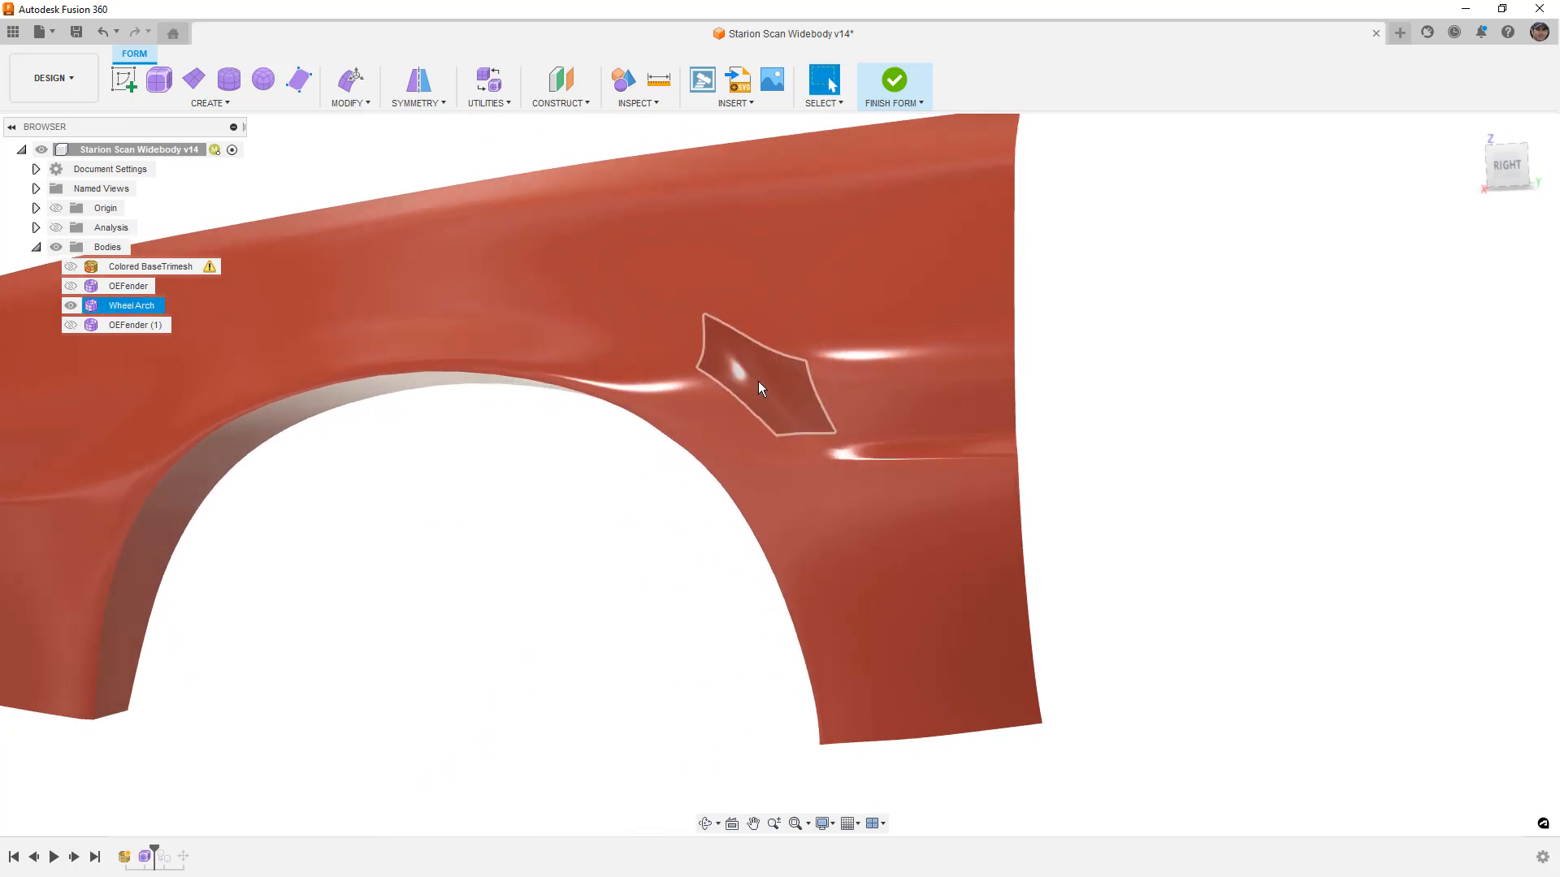
pyautogui.scroll(3, 788, 410)
pyautogui.moveTo(784, 406)
pyautogui.keyDown('shift'); pyautogui.mouseDown(button='middle')
pyautogui.moveTo(742, 383)
pyautogui.moveTo(807, 403)
pyautogui.mouseUp(button='middle'); pyautogui.keyUp('shift')
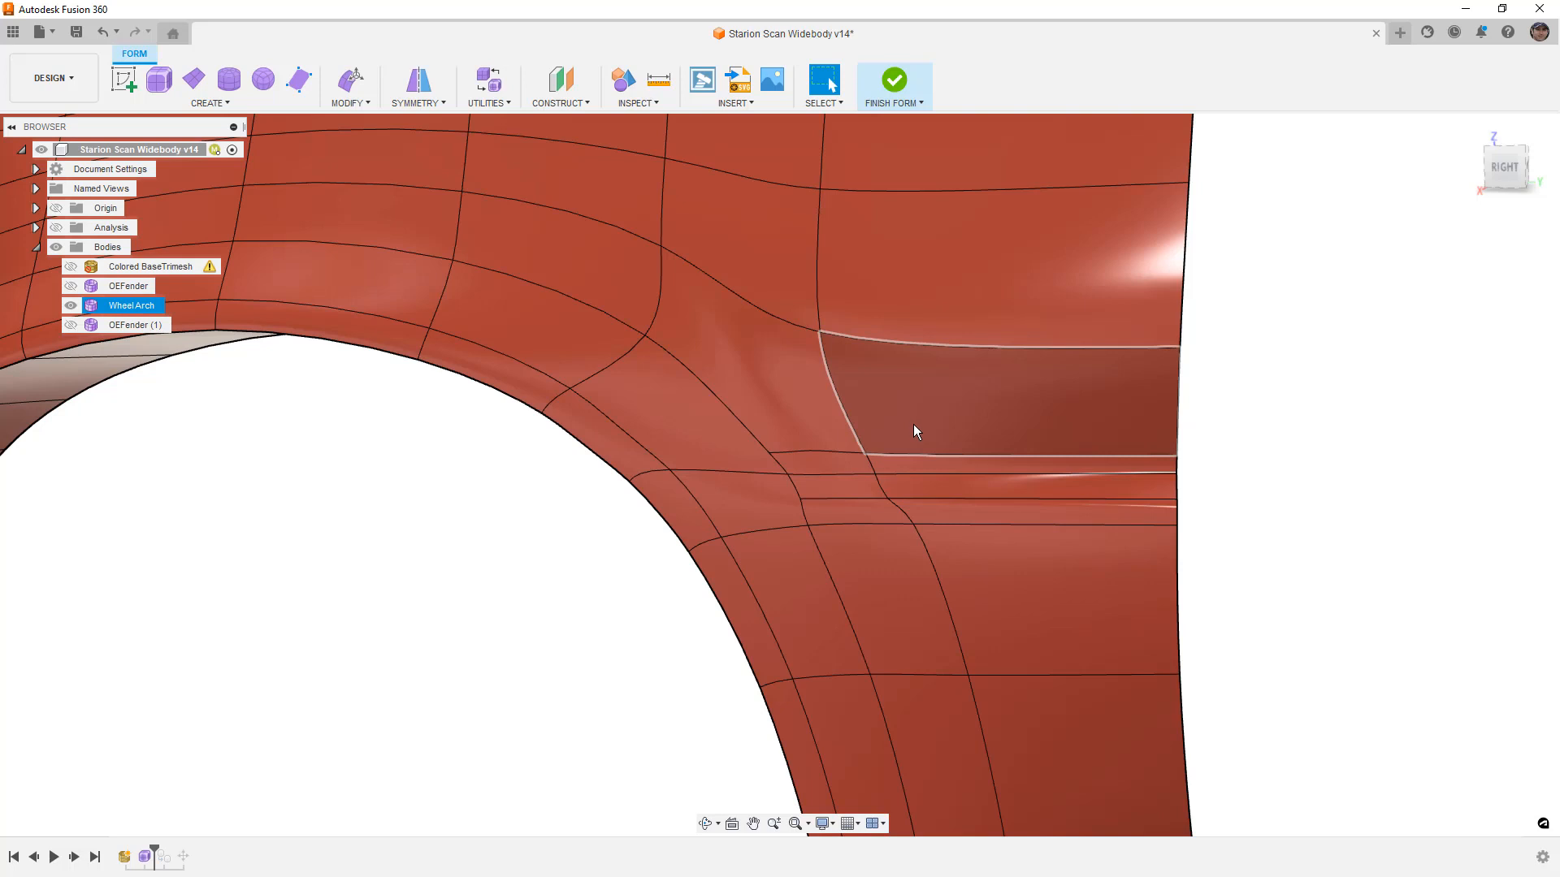
pyautogui.click(1186, 397)
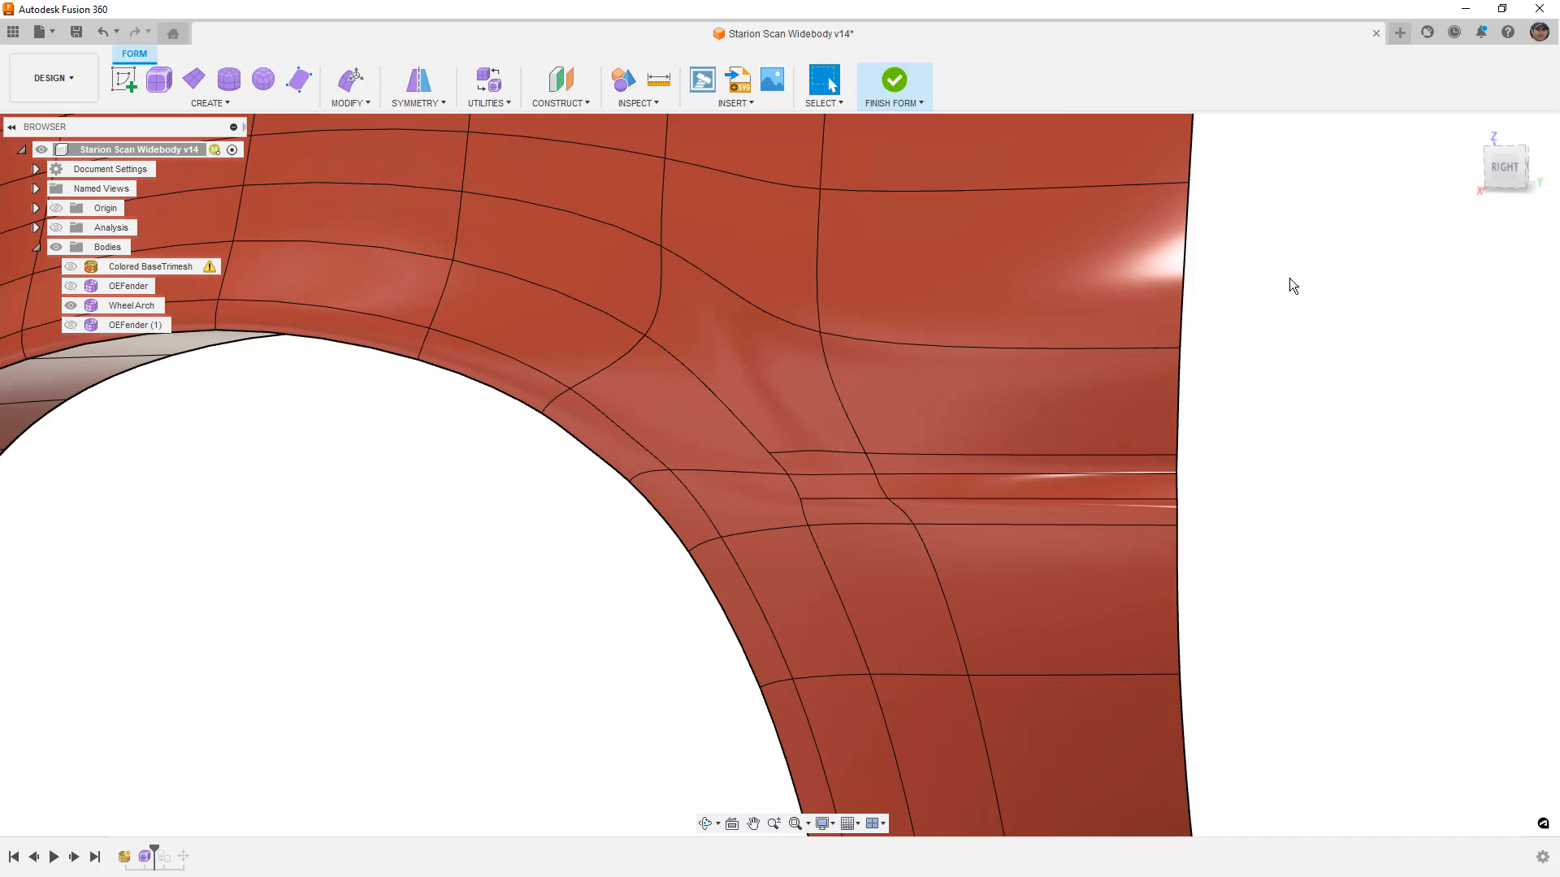
pyautogui.click(1504, 166)
pyautogui.click(766, 345)
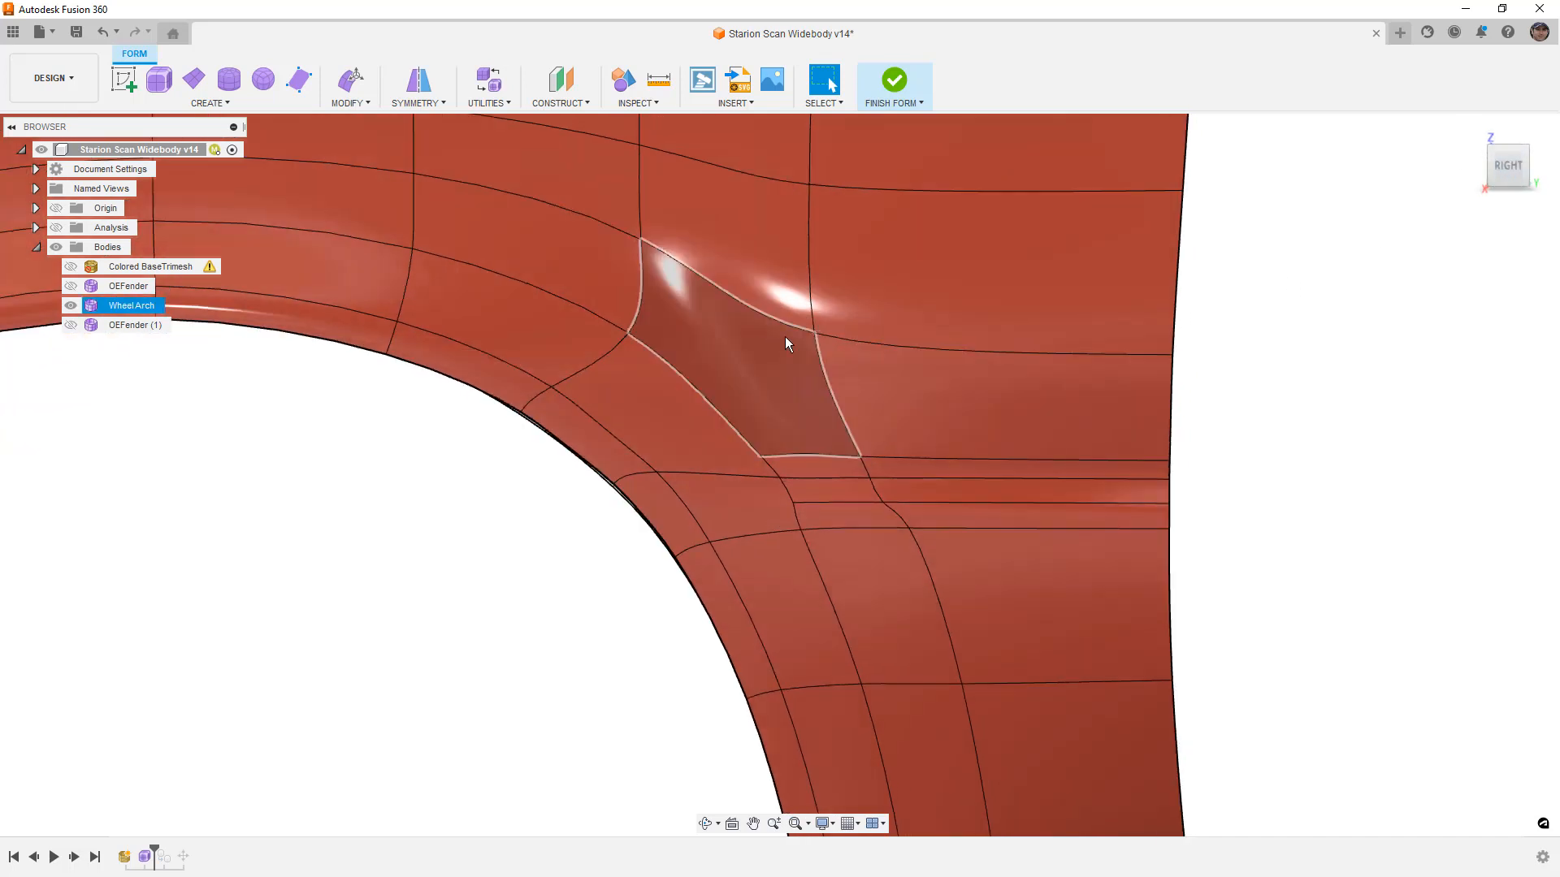
pyautogui.press('Delete')
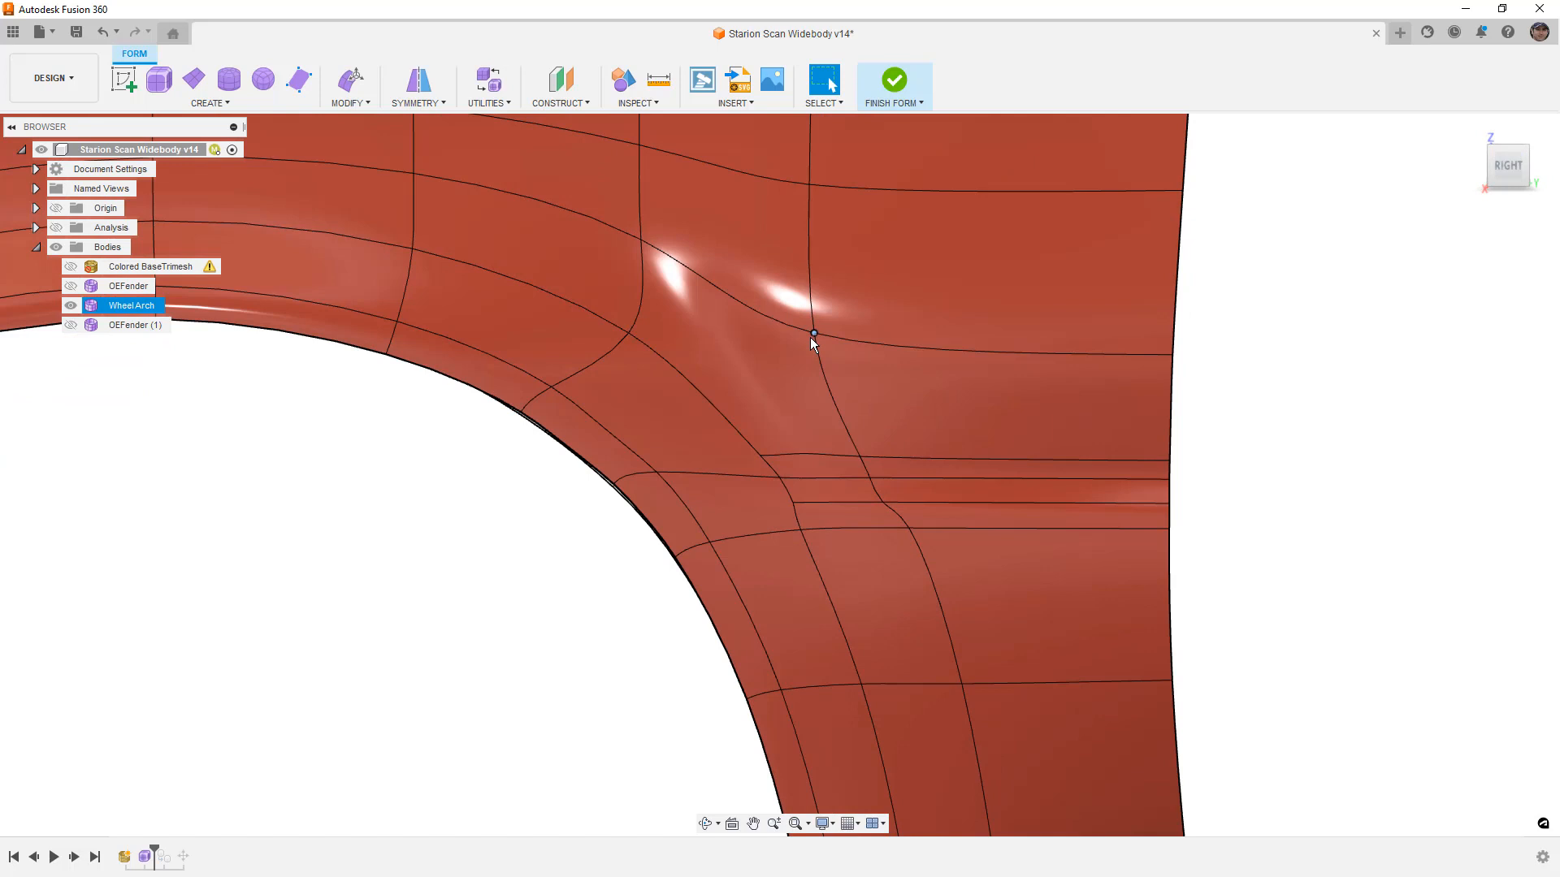
pyautogui.click(361, 104)
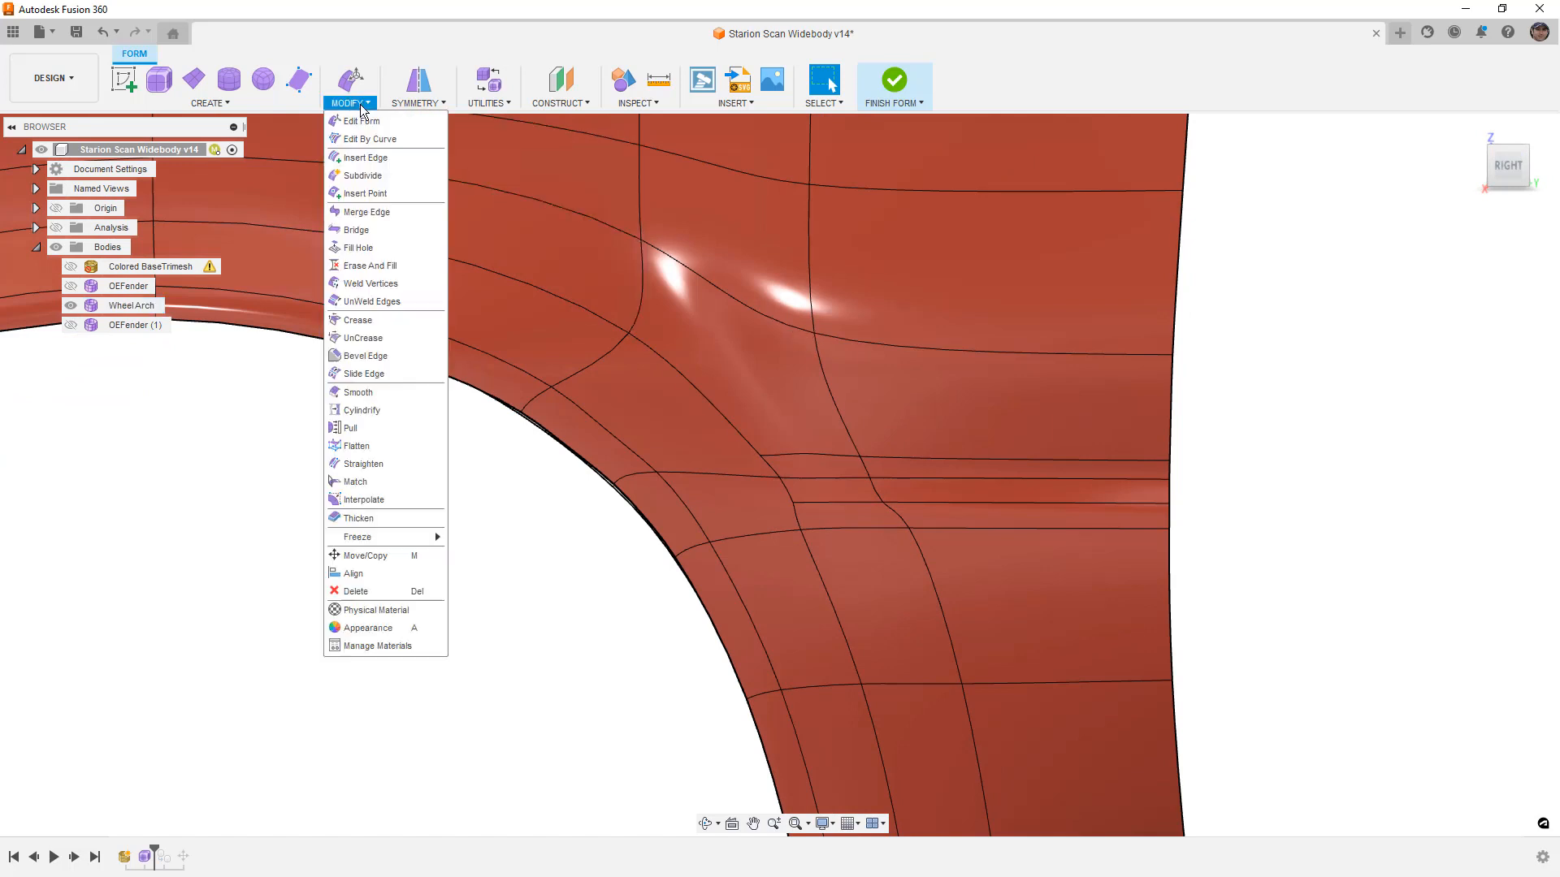
pyautogui.click(365, 194)
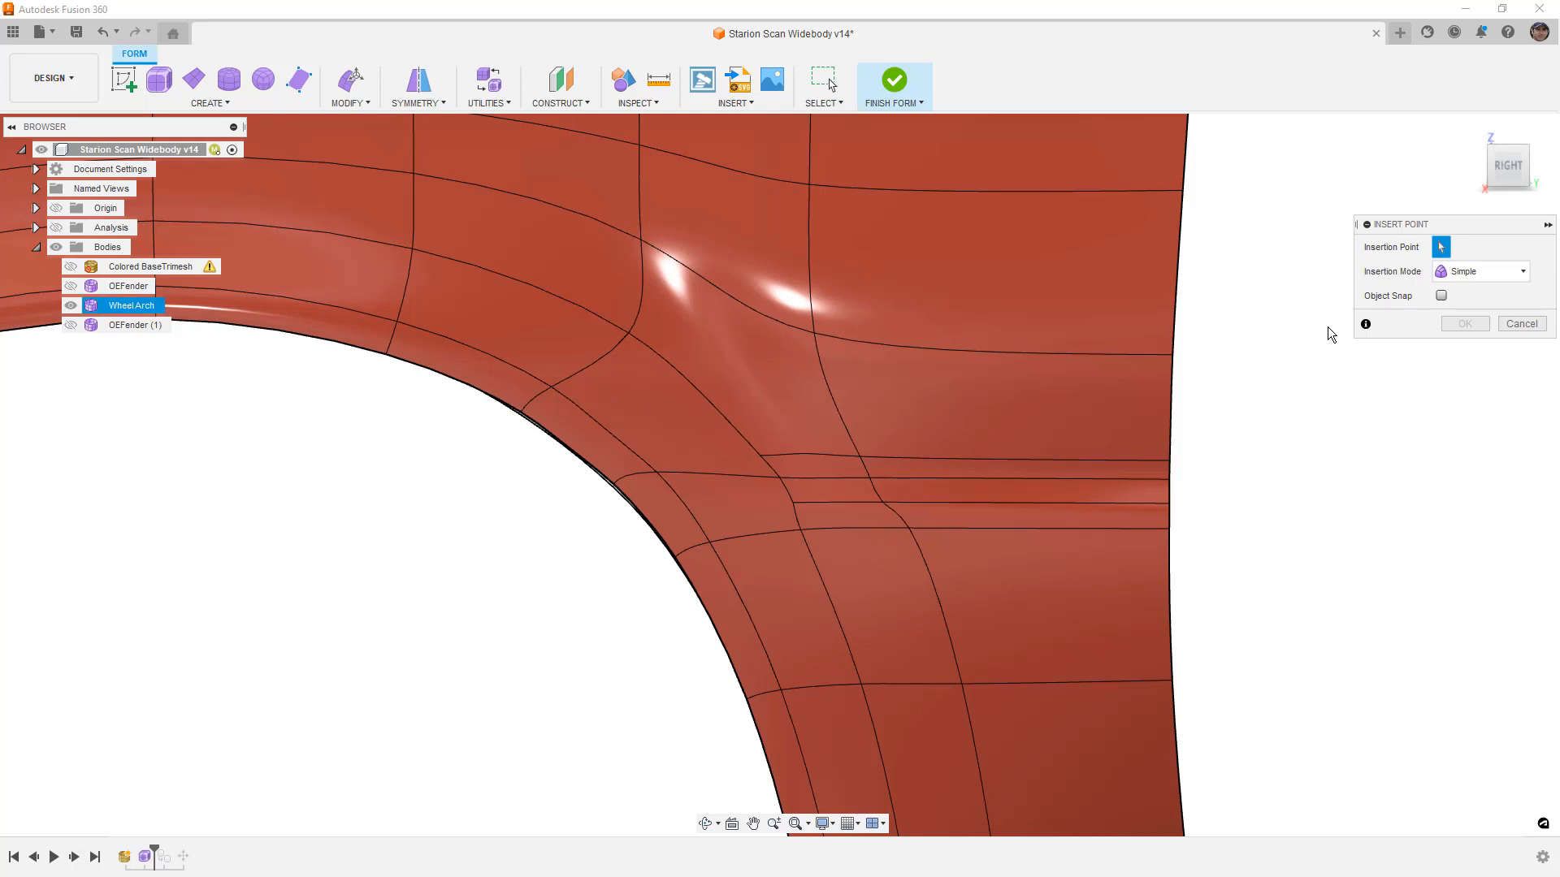
pyautogui.click(1522, 323)
# In box display, use Insert Point in Simple mode to connect two opposite vertices of the large face above the body line
pyautogui.hotkey('ctrl', '1')
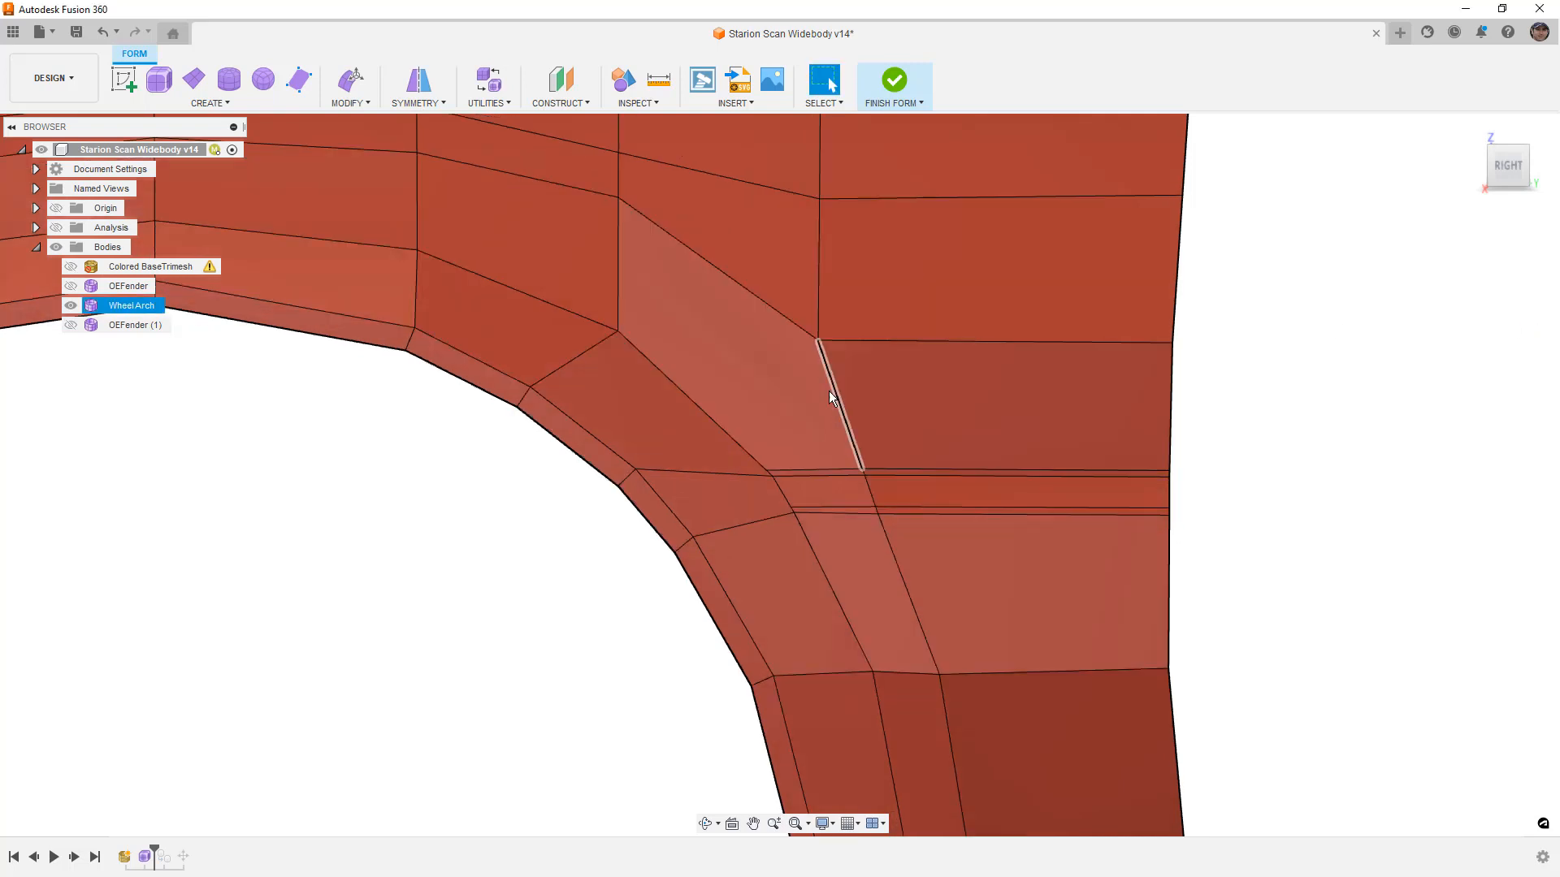
pyautogui.click(350, 103)
pyautogui.click(364, 195)
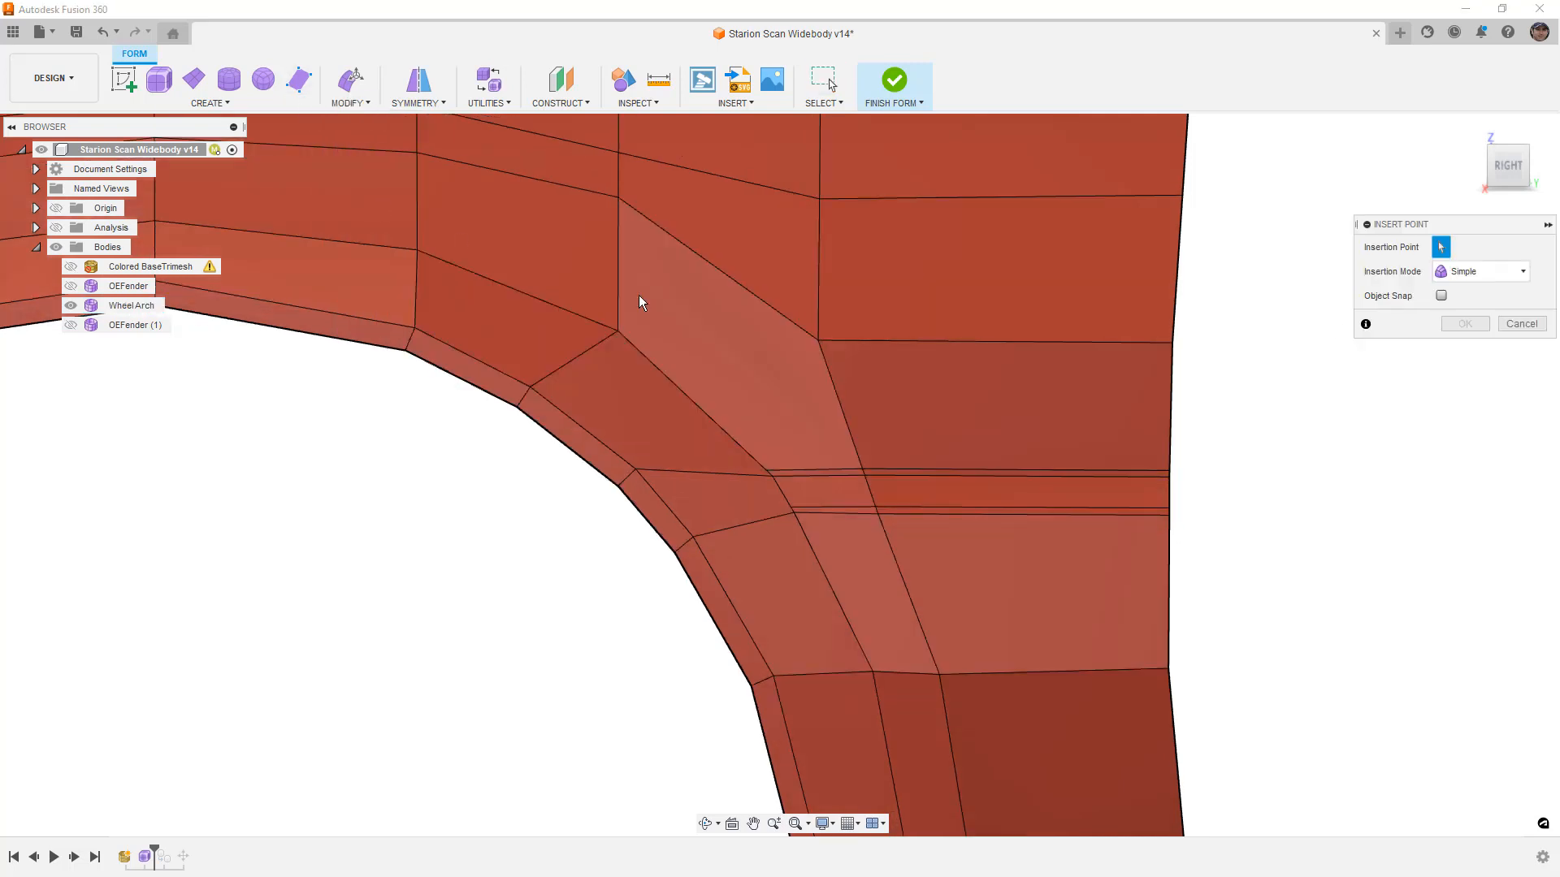
pyautogui.click(819, 340)
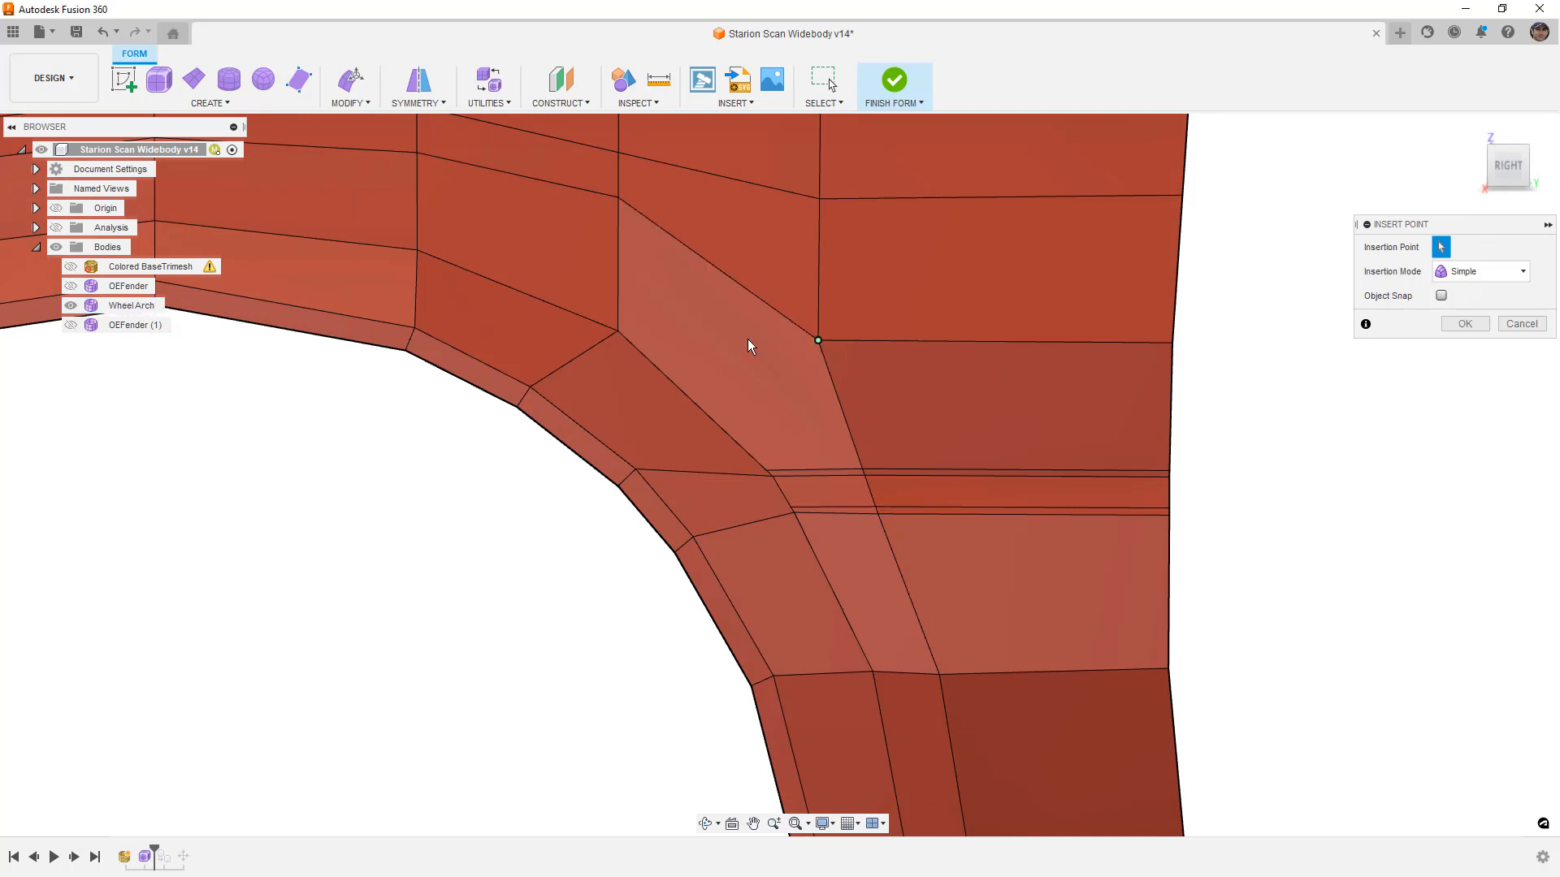
pyautogui.click(618, 331)
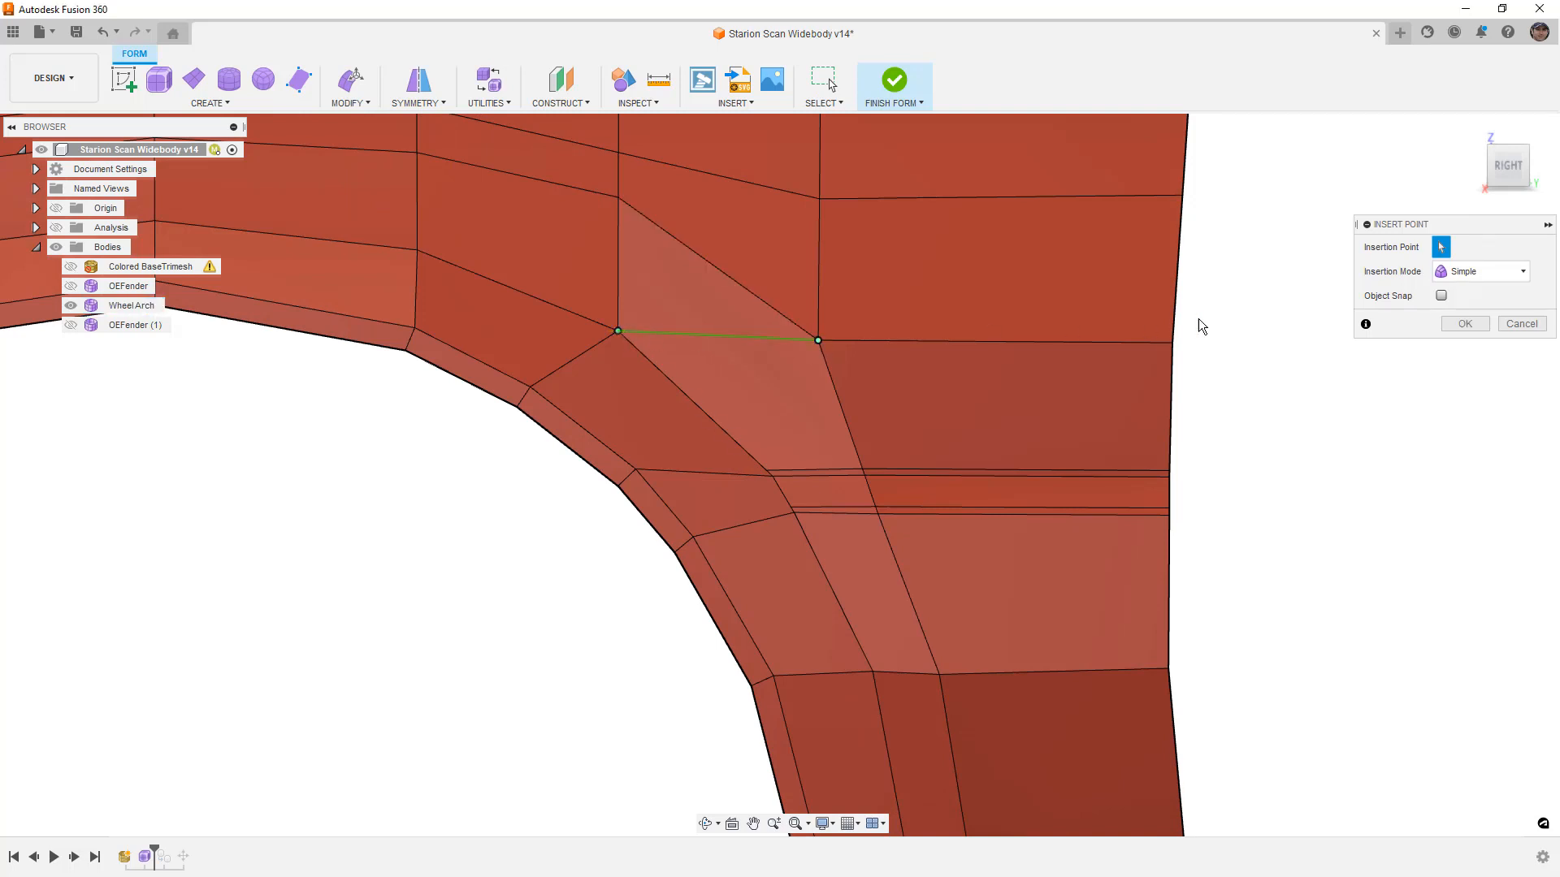
pyautogui.click(1467, 323)
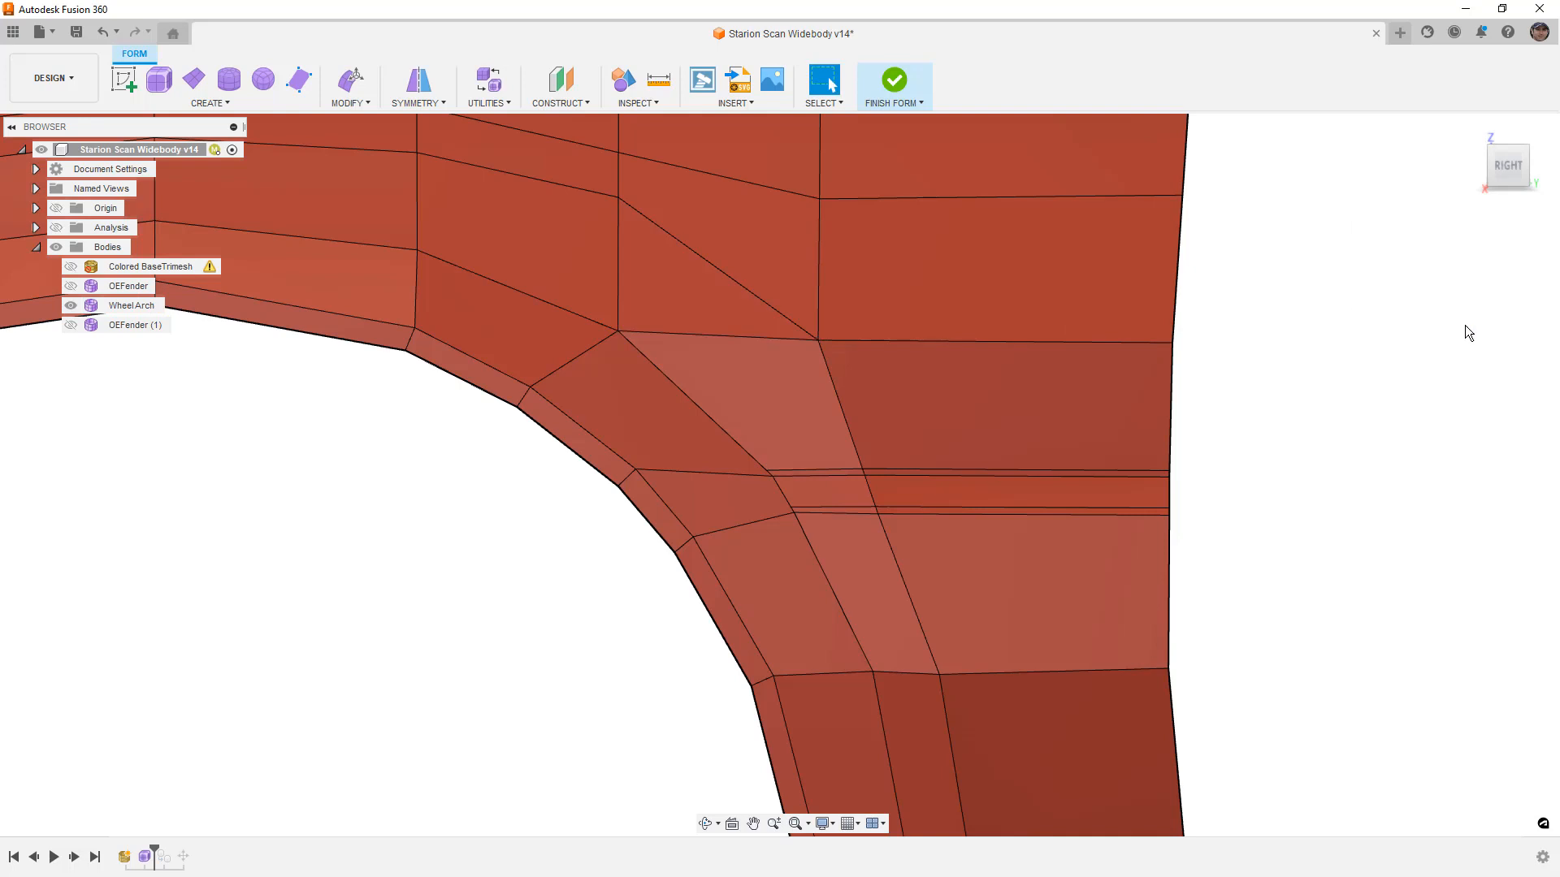
# Inspect the arch in smooth display with and without edge lines, with nothing selected
pyautogui.click(1035, 363)
pyautogui.hotkey('alt', '3')
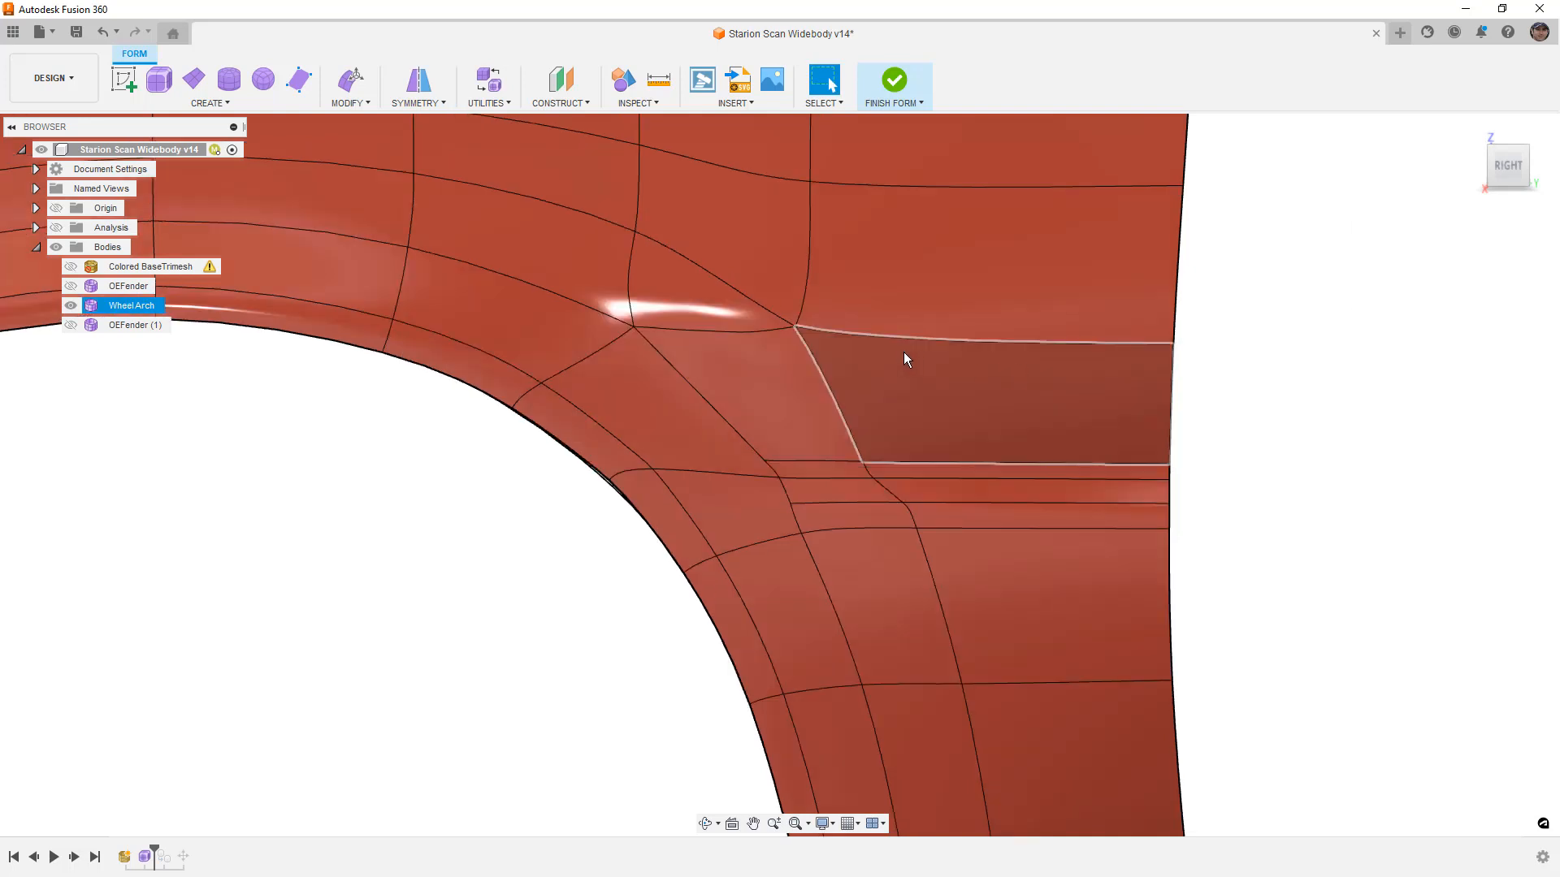
pyautogui.scroll(-3, 902, 354)
pyautogui.moveTo(902, 354); pyautogui.dragTo(729, 434, button='middle')
pyautogui.click(952, 325)
pyautogui.click(579, 484)
pyautogui.keyDown('shift'); pyautogui.moveTo(578, 484); pyautogui.dragTo(724, 452, button='middle'); pyautogui.keyUp('shift')
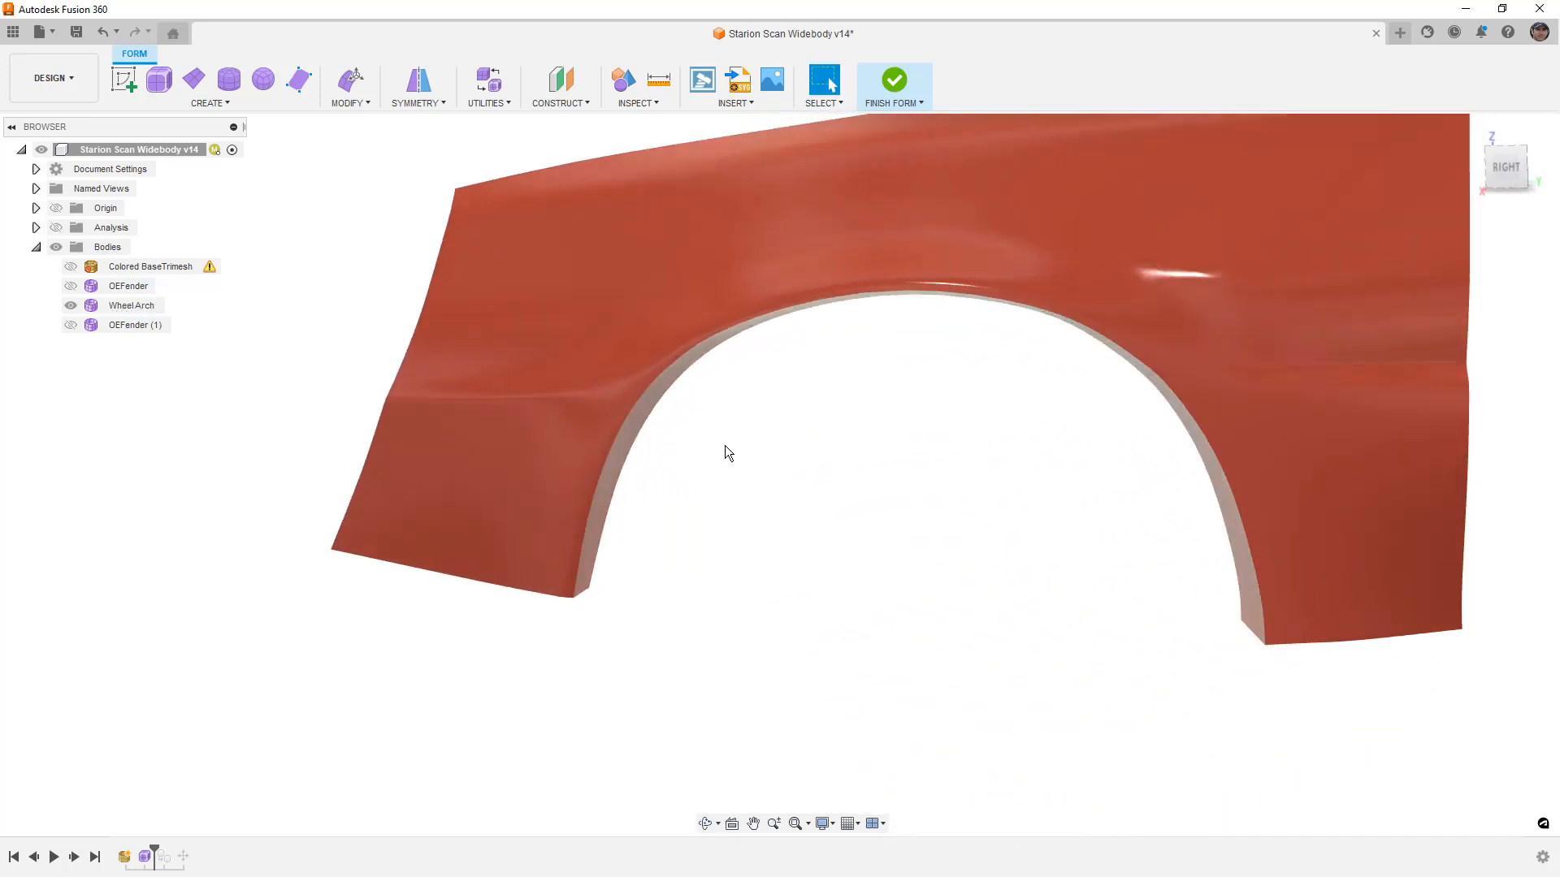
# Set up a Zebra Analysis of the Wheel Arch body in the right side view with horizontal stripes and 93 repeats
pyautogui.click(1511, 171)
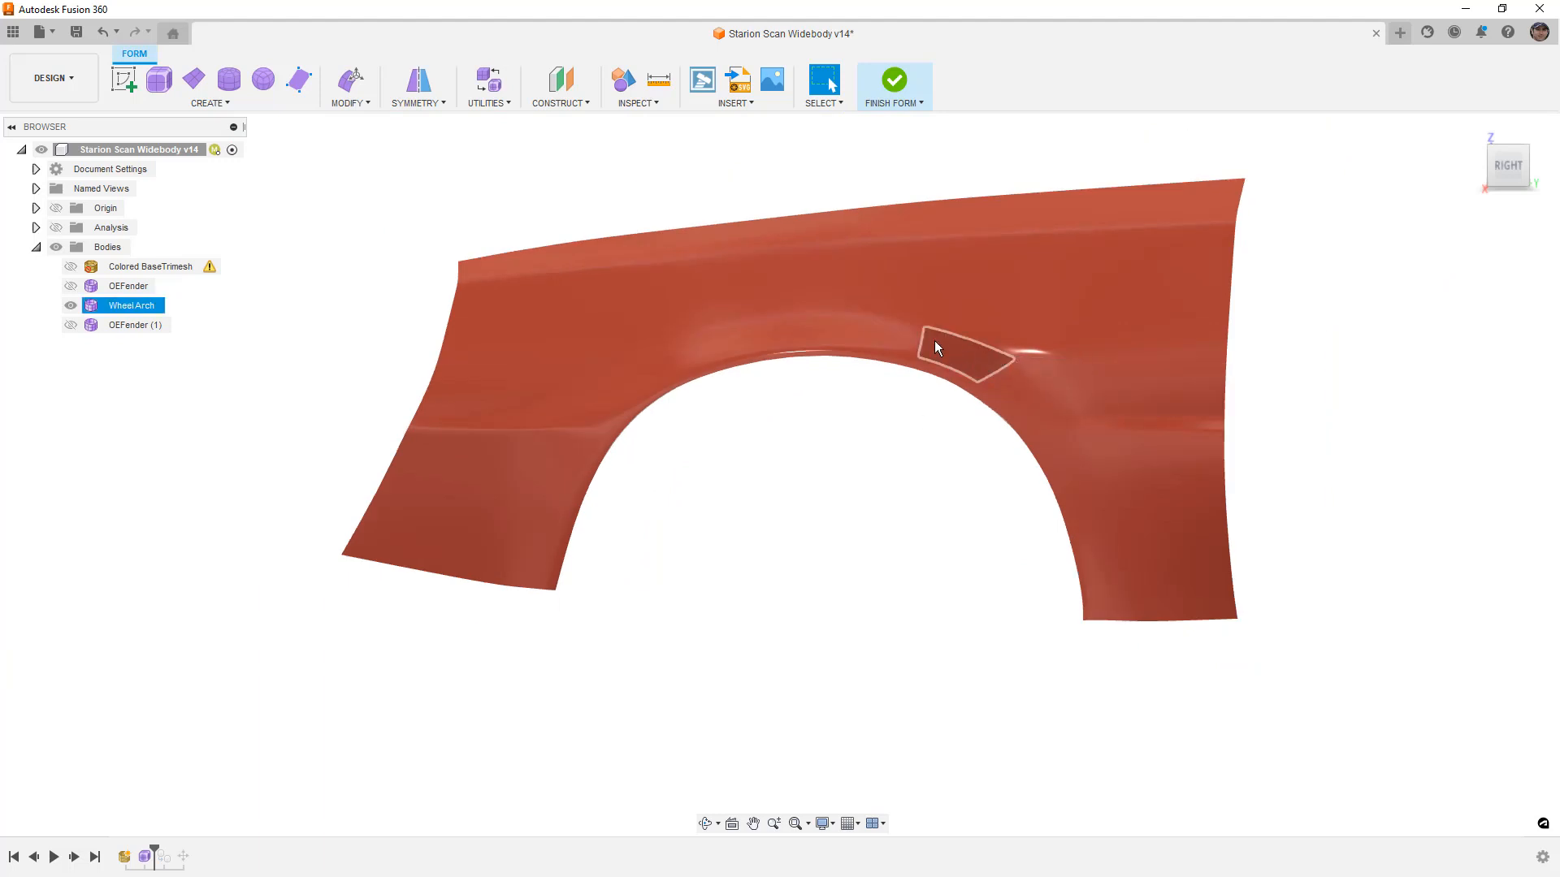
pyautogui.click(645, 100)
pyautogui.click(665, 174)
pyautogui.click(898, 250)
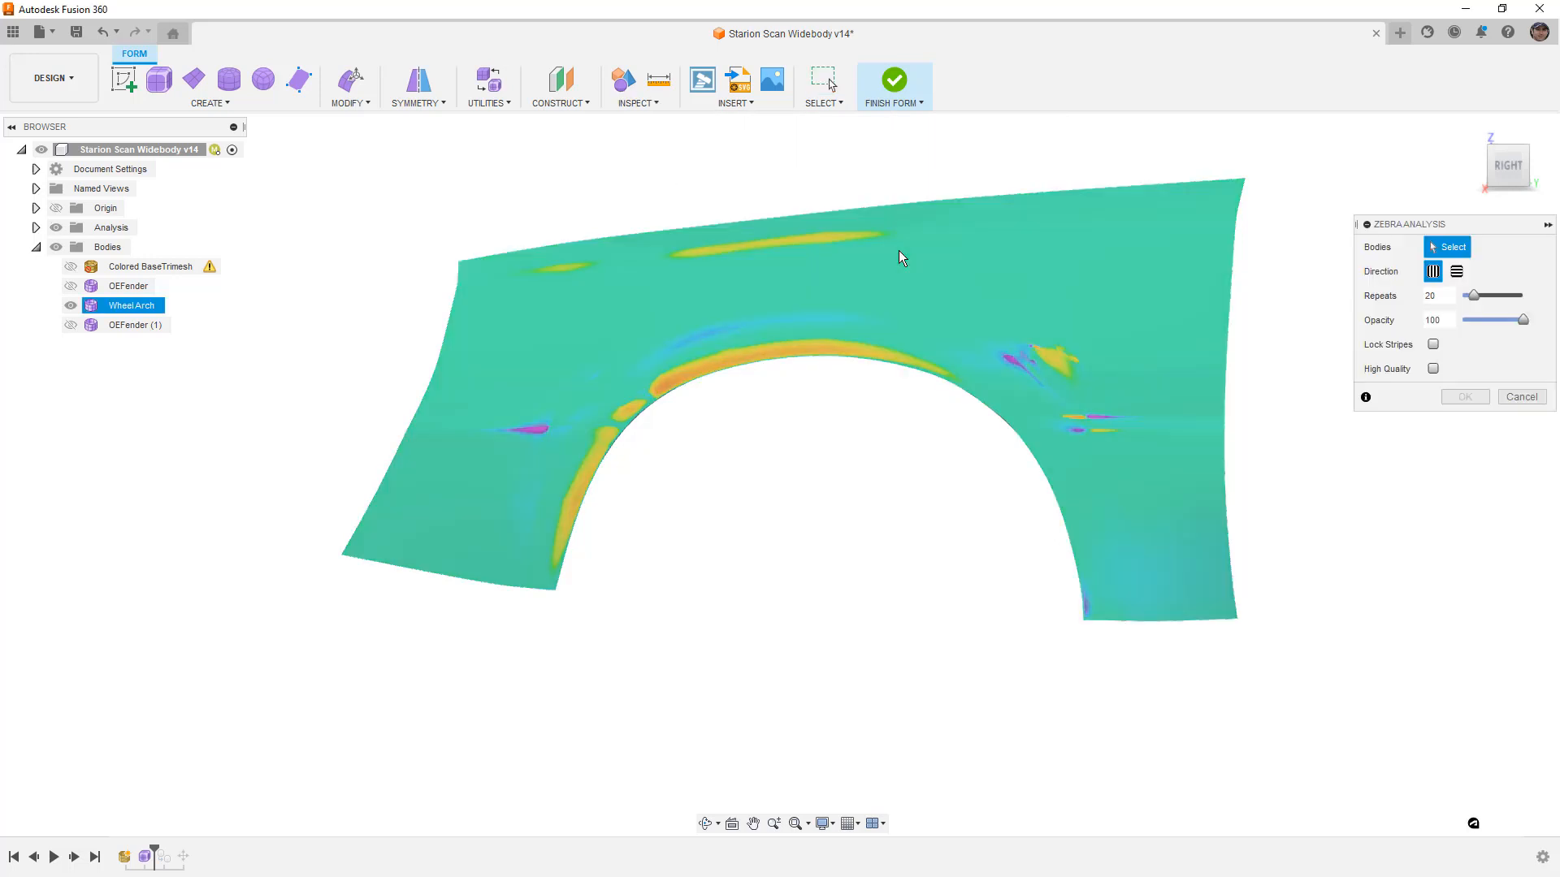
pyautogui.click(1456, 273)
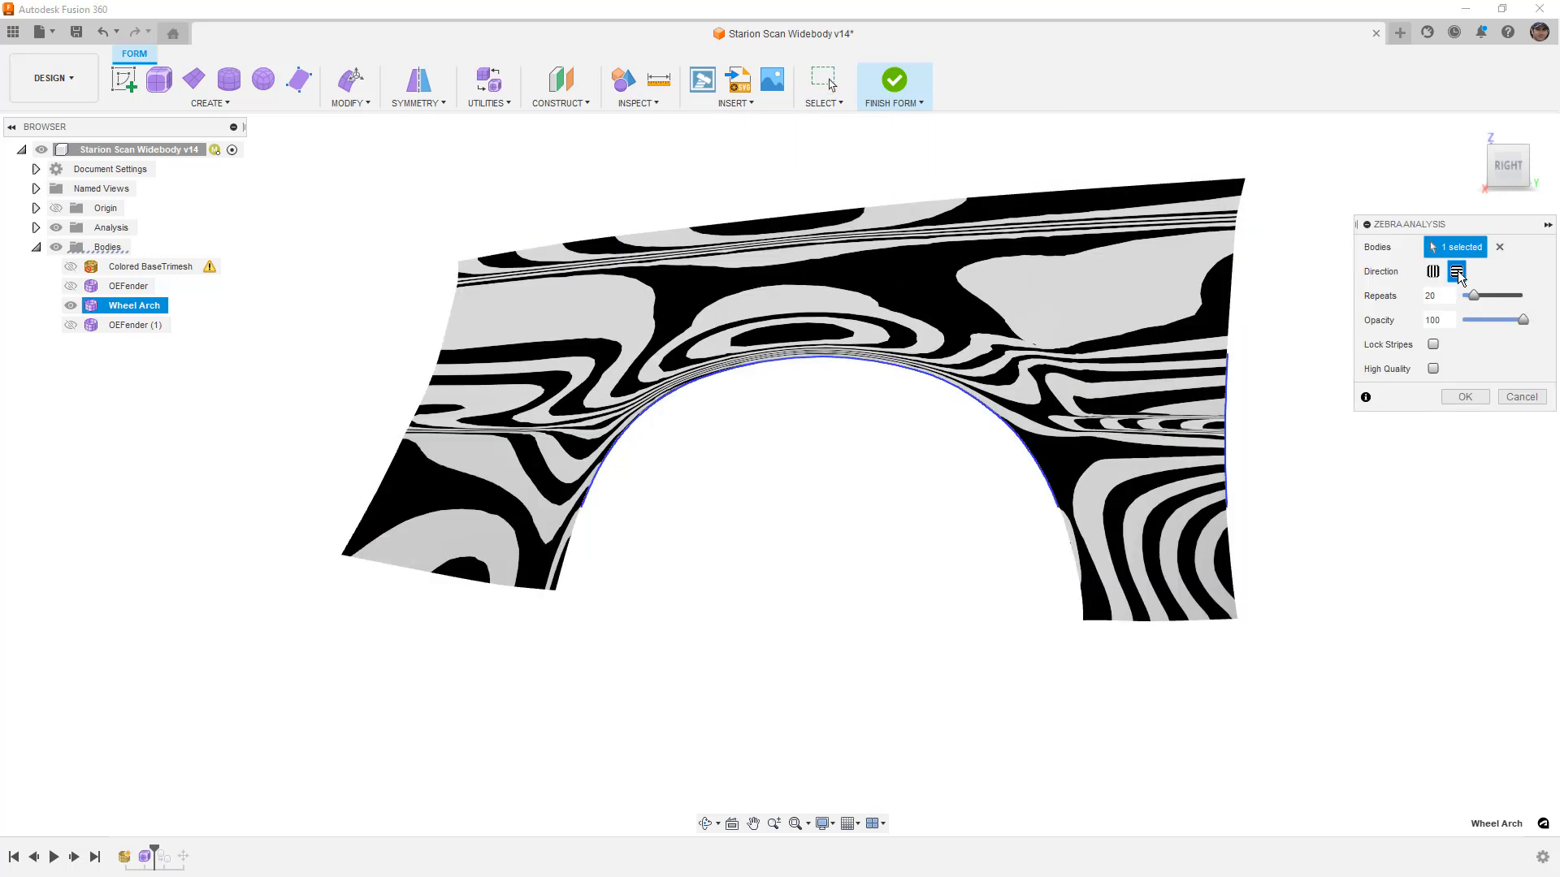
pyautogui.moveTo(1475, 296); pyautogui.dragTo(1519, 296)
# Examine the zebra stripes around the rear of the arch and the body line, and cancel the analysis
pyautogui.scroll(3, 1056, 372)
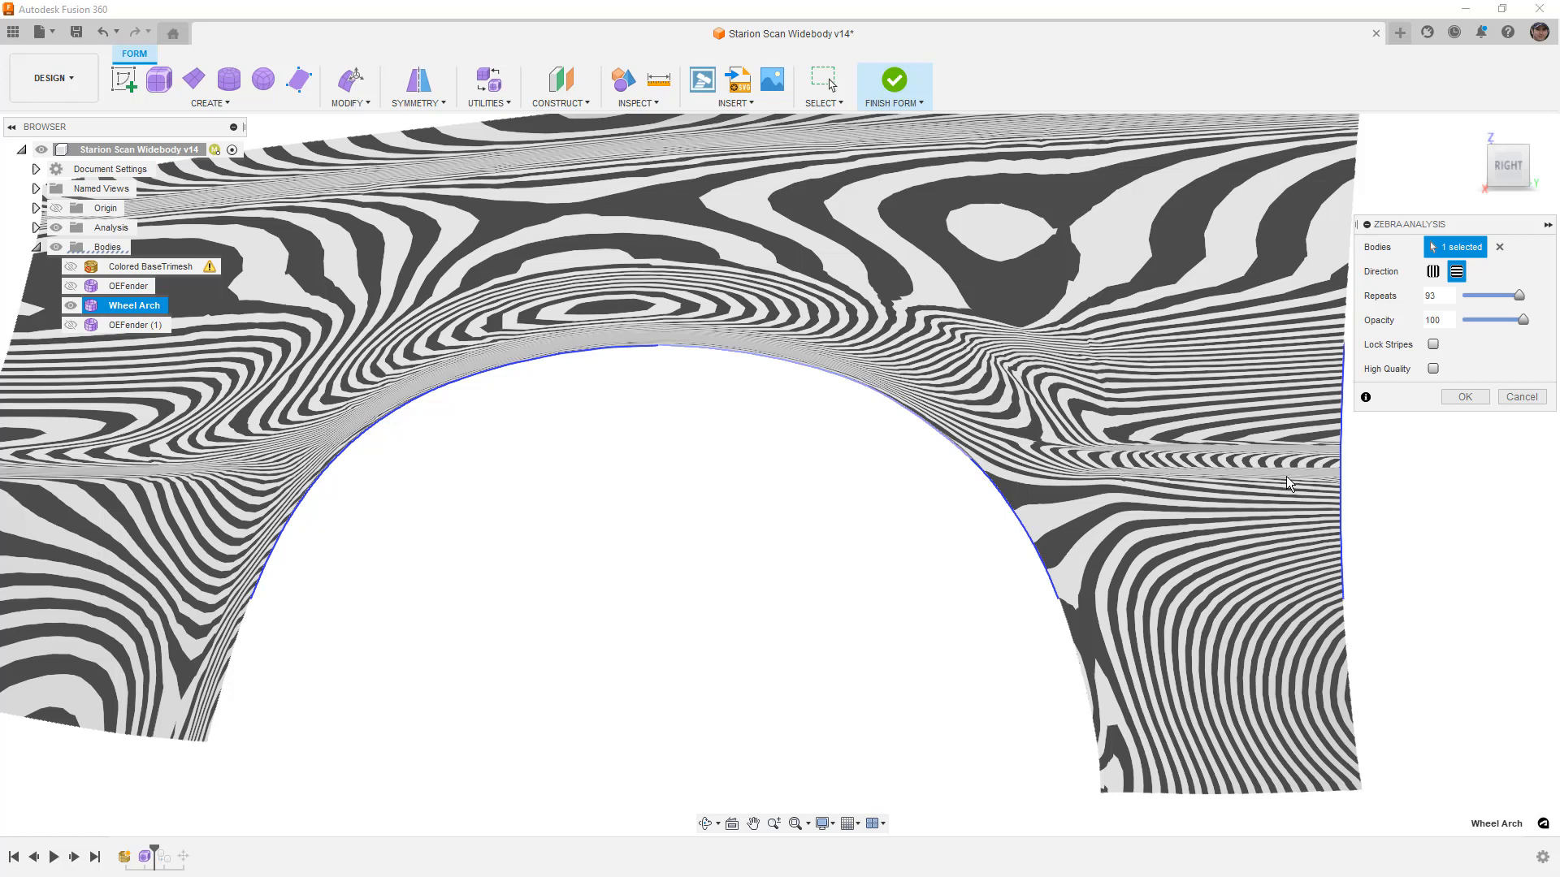
pyautogui.click(1322, 477)
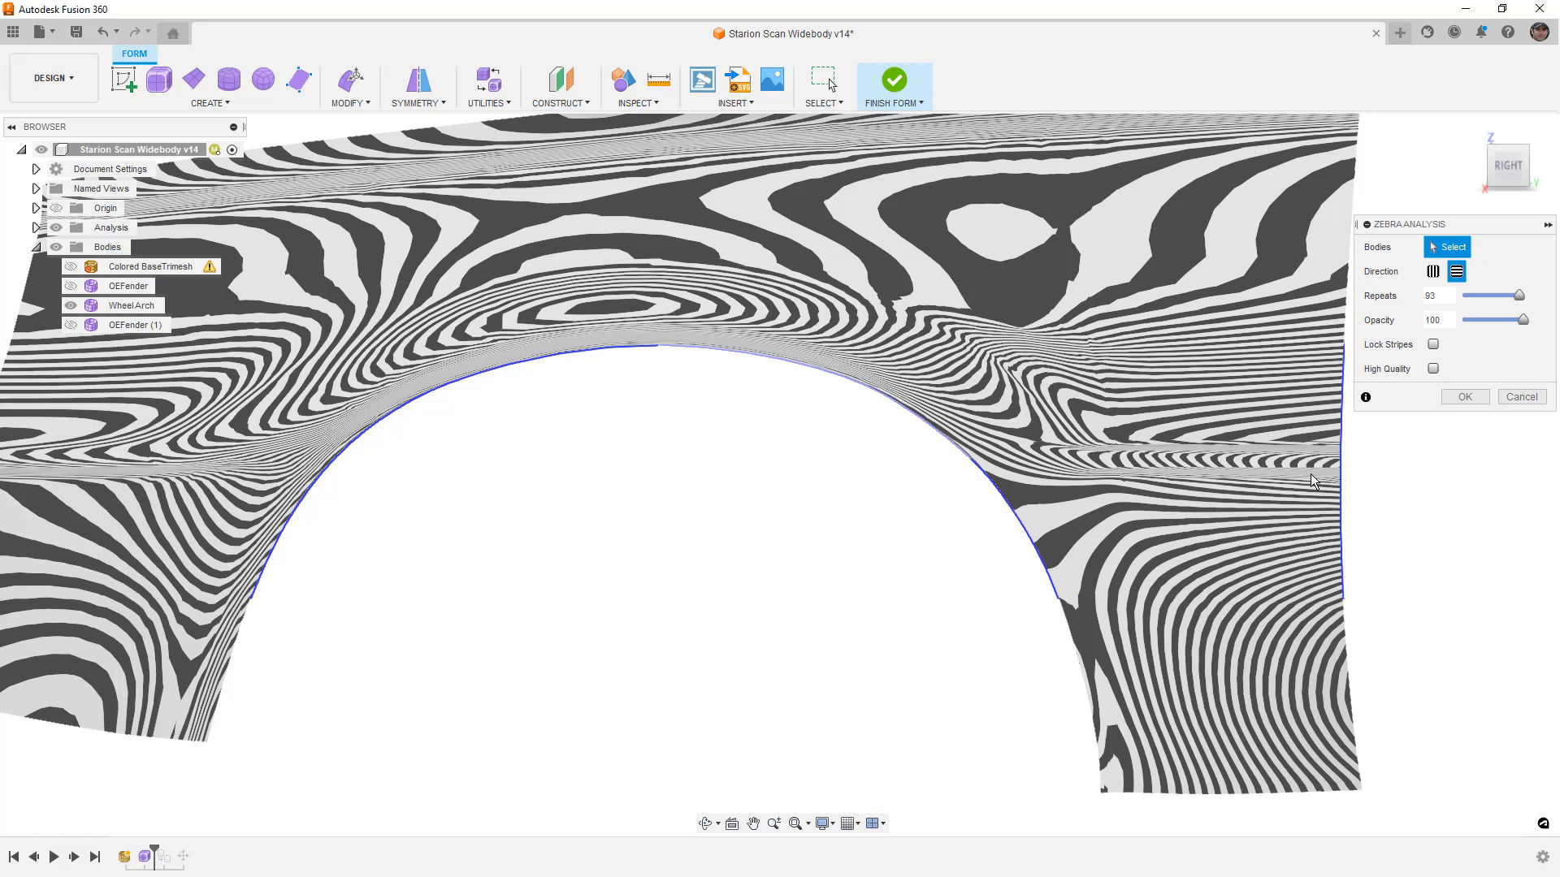
pyautogui.click(1245, 474)
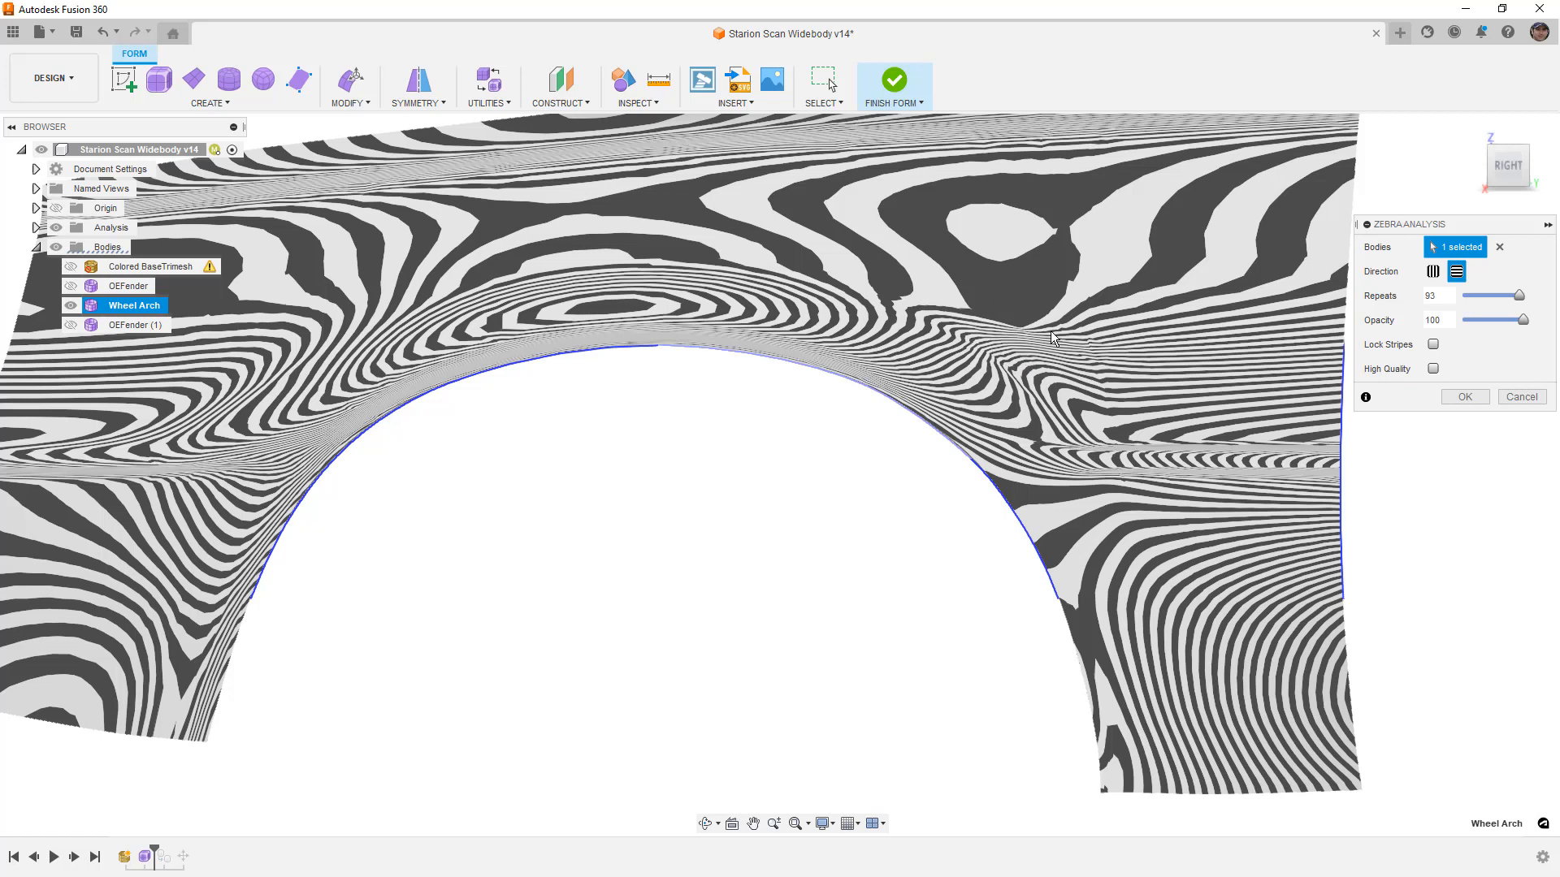
pyautogui.scroll(5, 1105, 398)
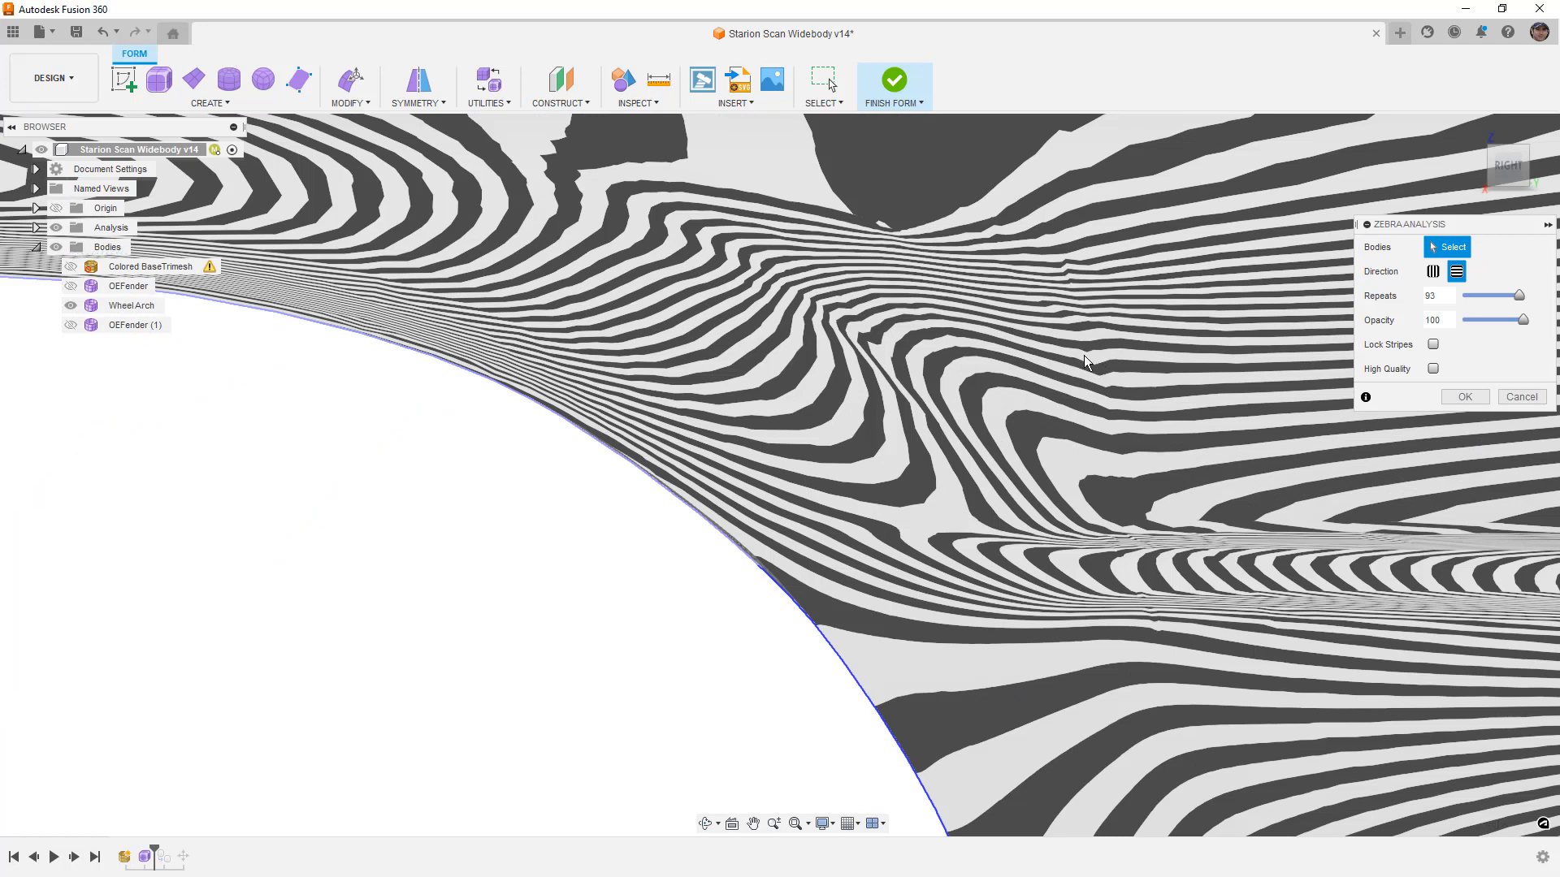
pyautogui.scroll(-2, 1155, 353)
pyautogui.scroll(-5, 1155, 353)
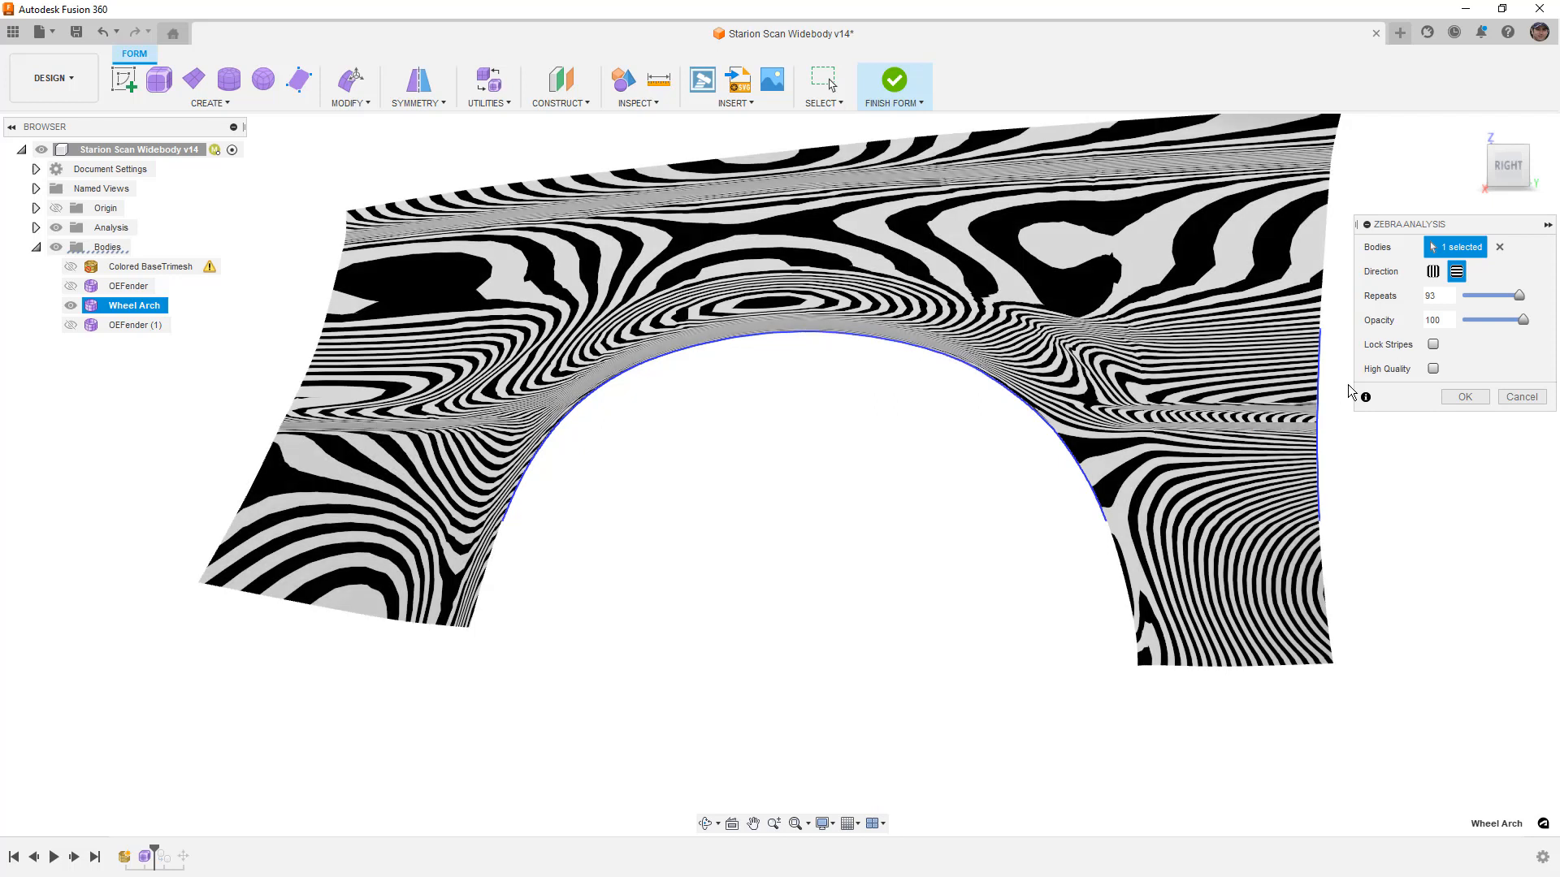
pyautogui.click(1523, 398)
# In box display, remove the connecting edge across the large face above the body line
pyautogui.click(1104, 369)
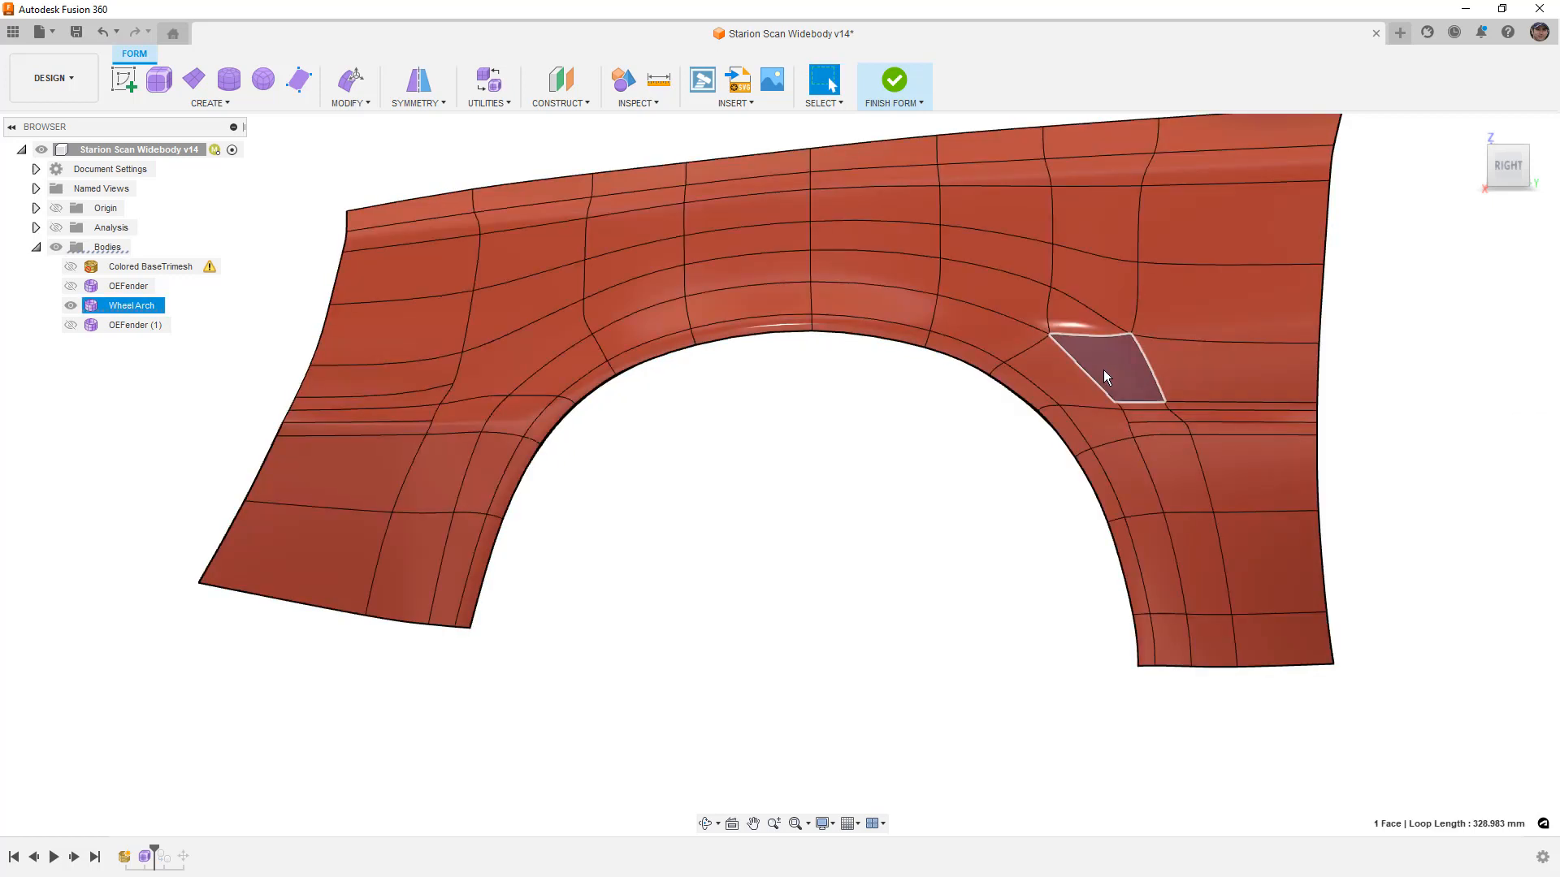
pyautogui.hotkey('ctrl', '1')
pyautogui.click(1112, 342)
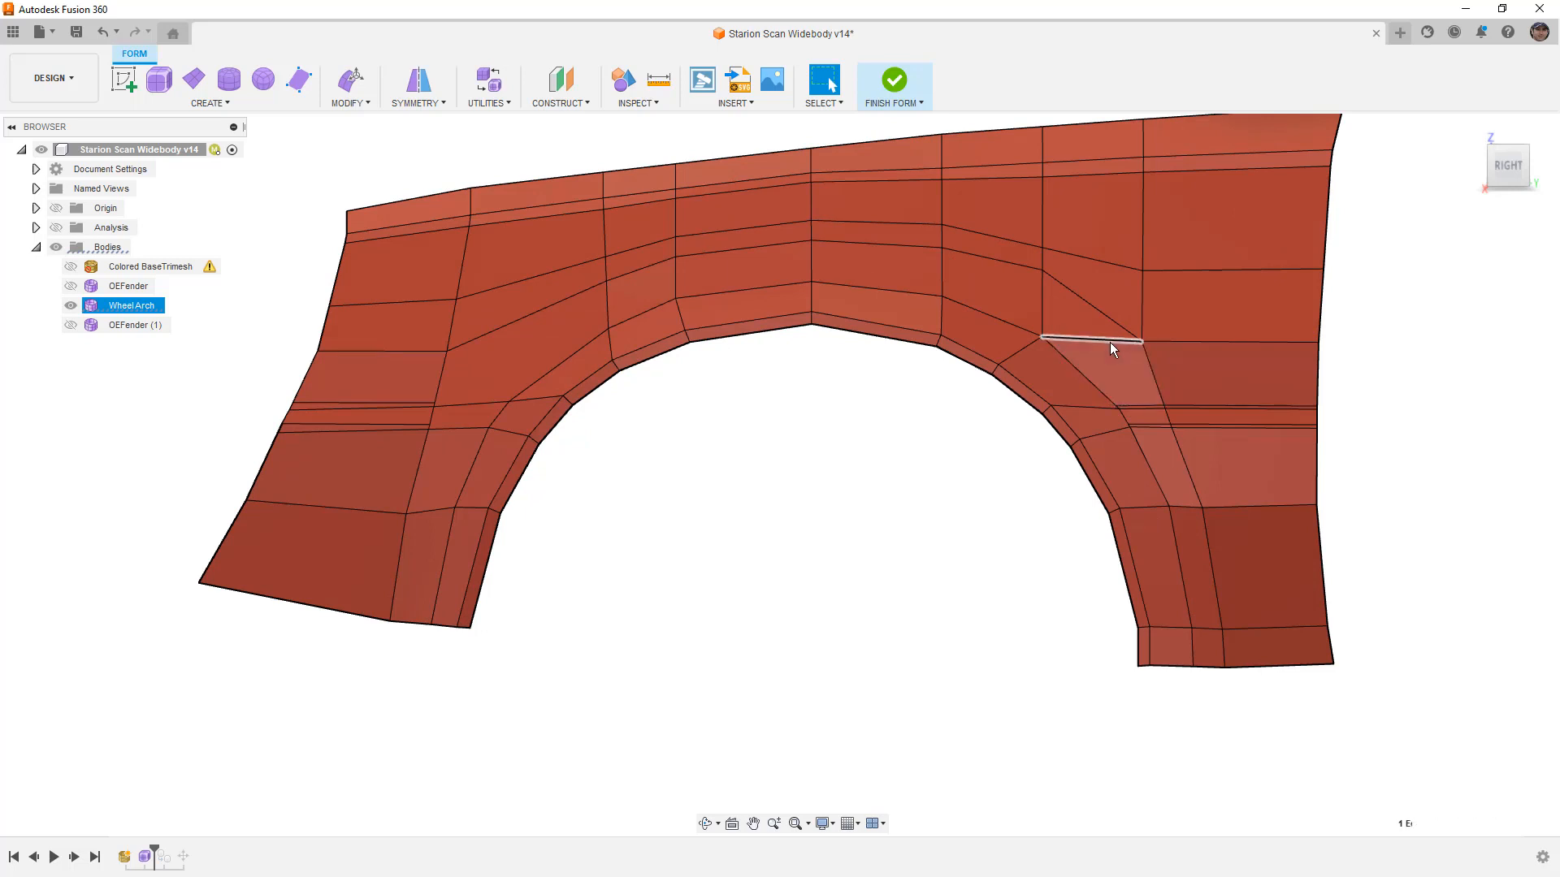
pyautogui.scroll(2, 1128, 358)
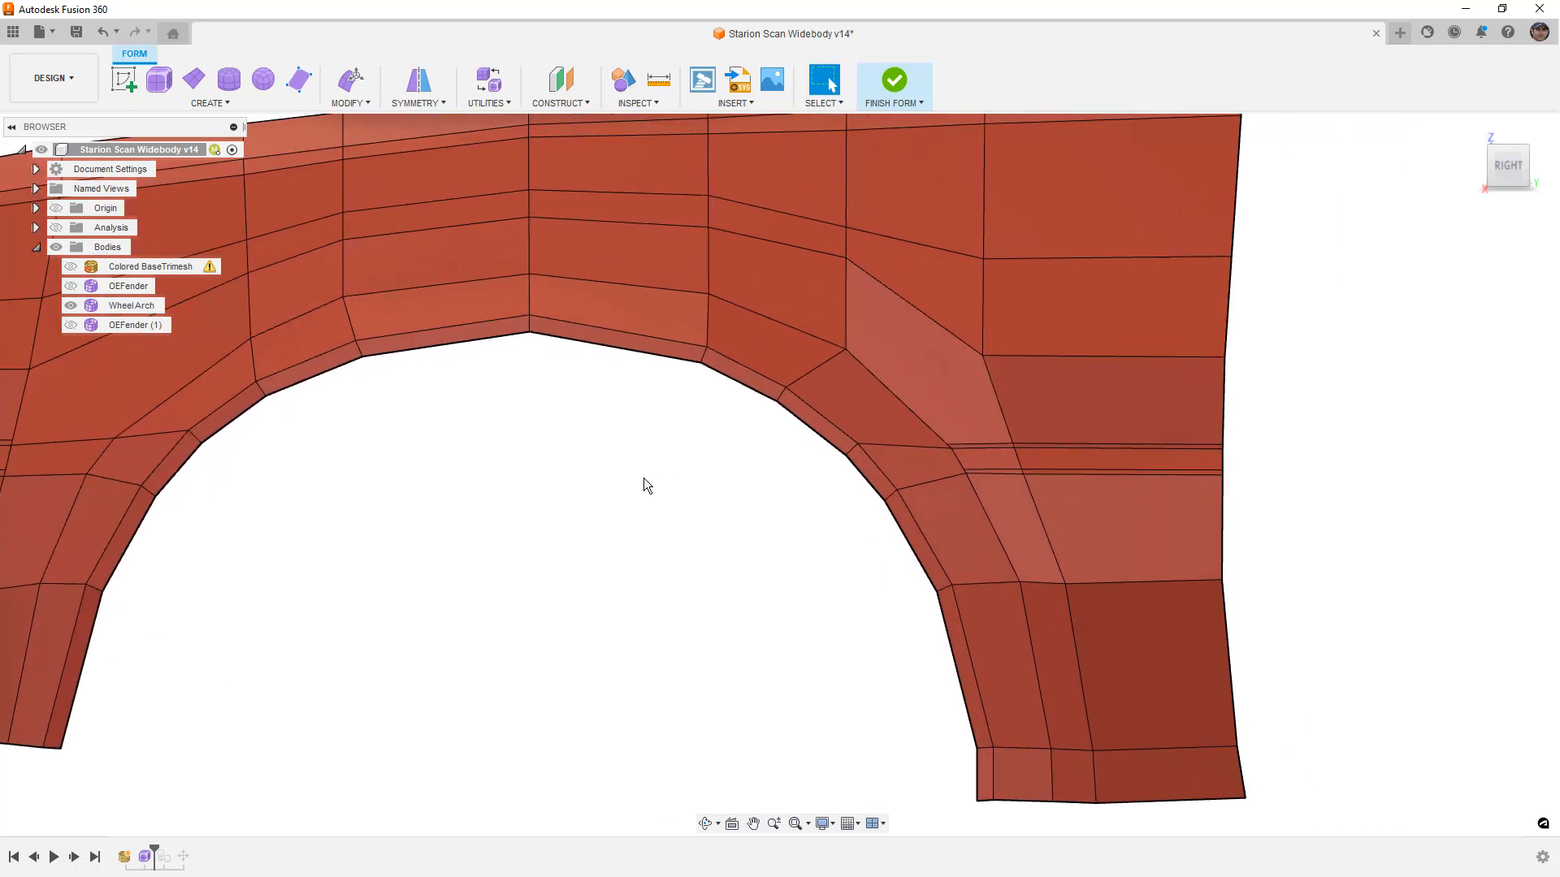
# With Insert Point in Simple mode, connect the junction vertex above the rear body line across the arch lip to the inner flange edge
pyautogui.click(350, 103)
pyautogui.click(371, 194)
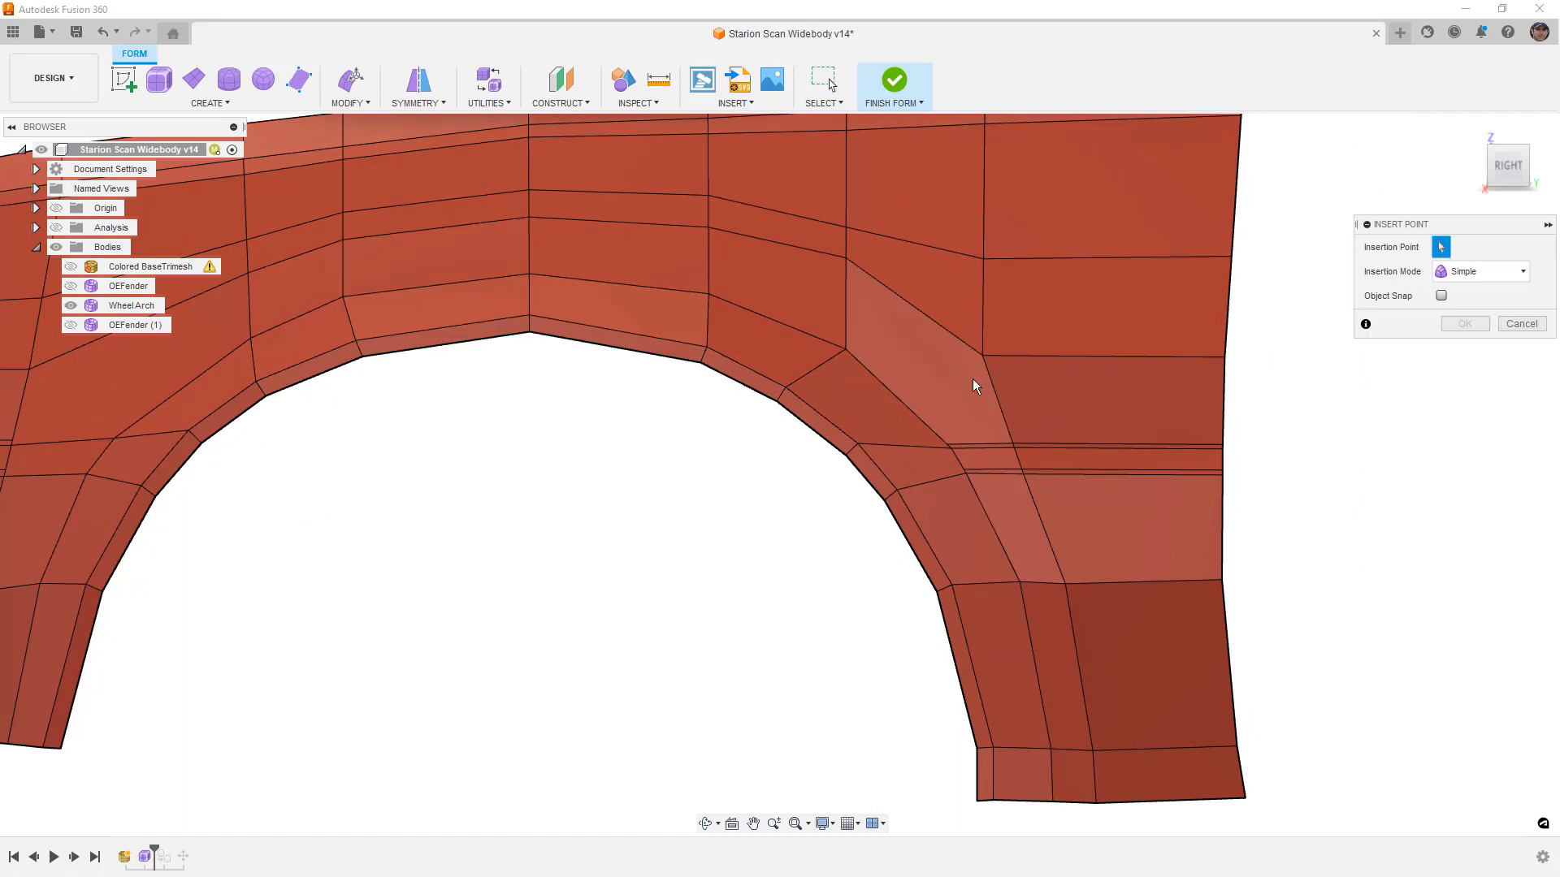
pyautogui.click(896, 398)
pyautogui.click(821, 416)
pyautogui.click(811, 429)
pyautogui.moveTo(792, 499)
pyautogui.keyDown('shift'); pyautogui.mouseDown(button='middle')
pyautogui.moveTo(793, 462)
pyautogui.moveTo(774, 476)
pyautogui.mouseUp(button='middle'); pyautogui.keyUp('shift')
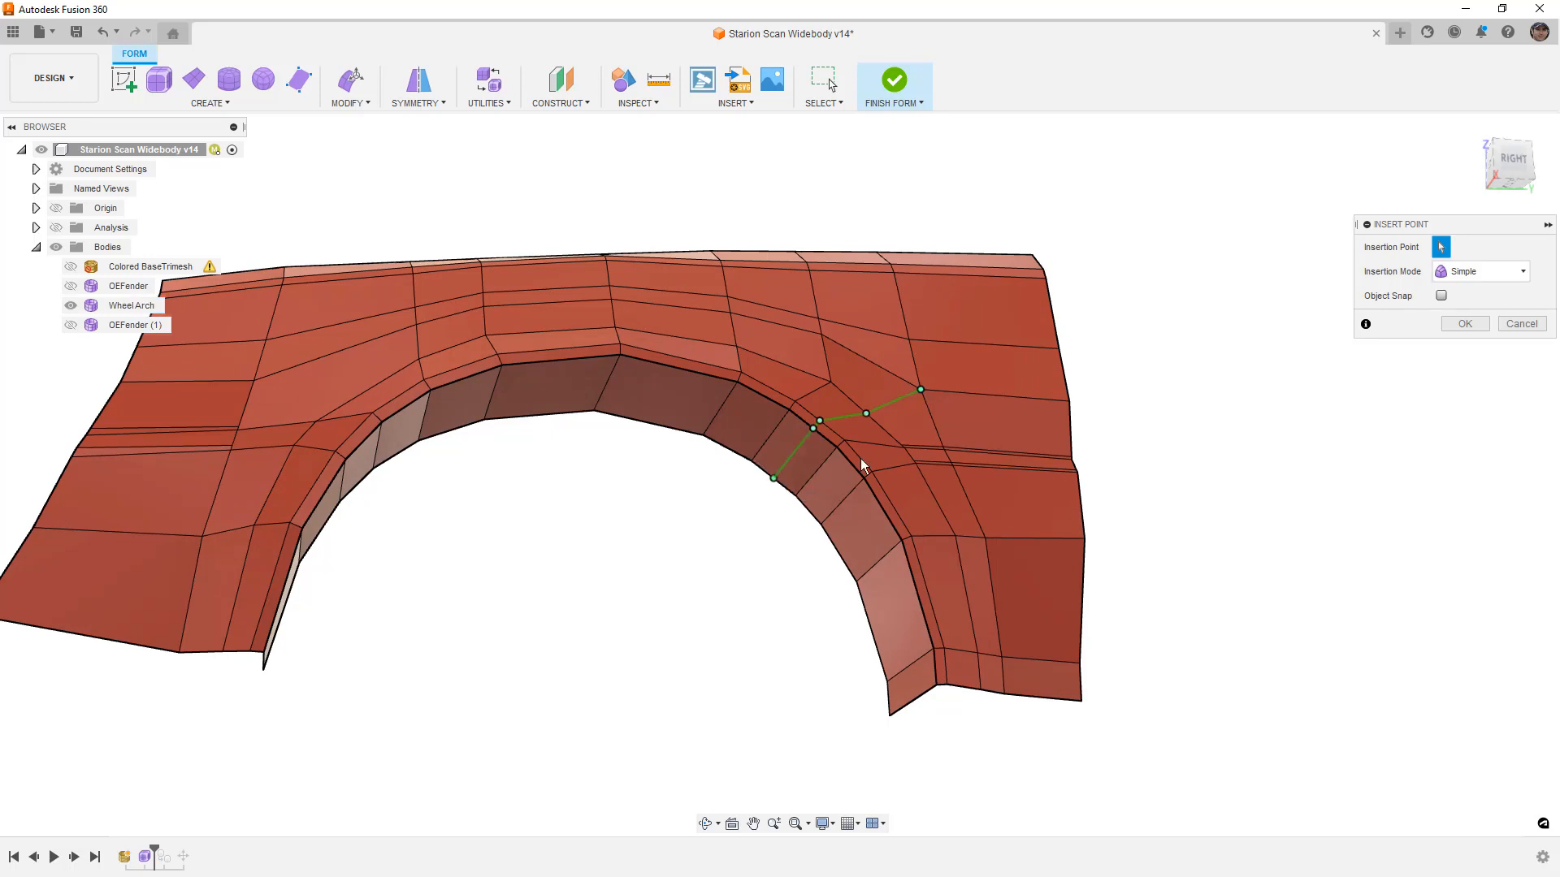
pyautogui.click(1465, 324)
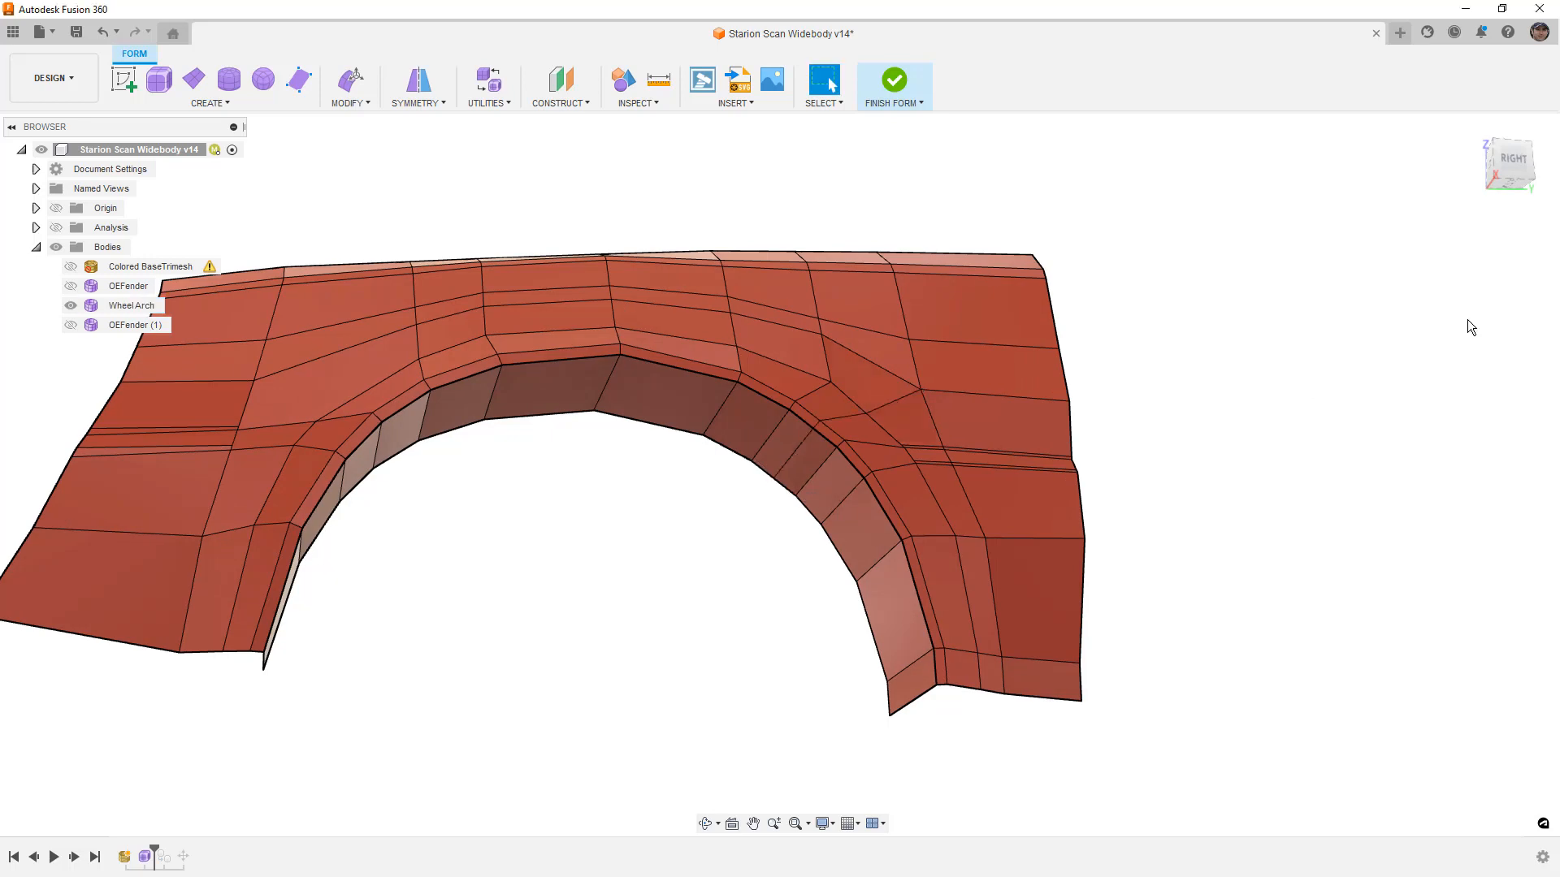
# Use Edit Form in the right side view to reposition the inserted edges crossing the rear part of the arch lip
pyautogui.click(1516, 172)
pyautogui.scroll(6, 891, 338)
pyautogui.scroll(1, 900, 324)
pyautogui.click(923, 260)
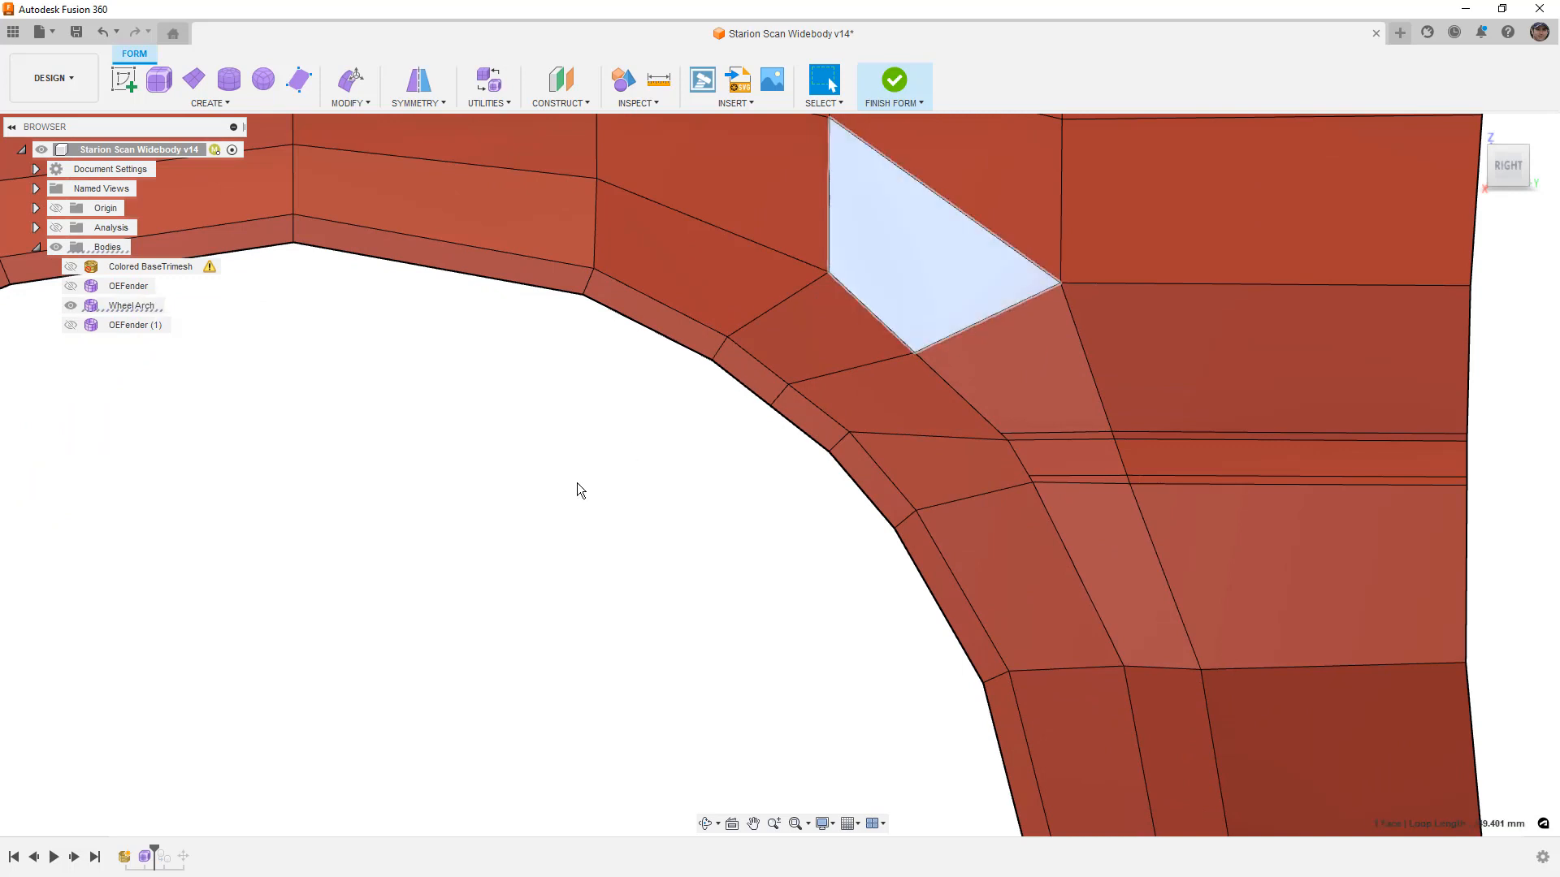
pyautogui.press('Delete')
pyautogui.click(350, 78)
pyautogui.scroll(2, 847, 417)
pyautogui.moveTo(738, 364); pyautogui.dragTo(832, 434)
pyautogui.moveTo(782, 370); pyautogui.dragTo(782, 367)
pyautogui.scroll(-3, 715, 445)
pyautogui.click(1472, 552)
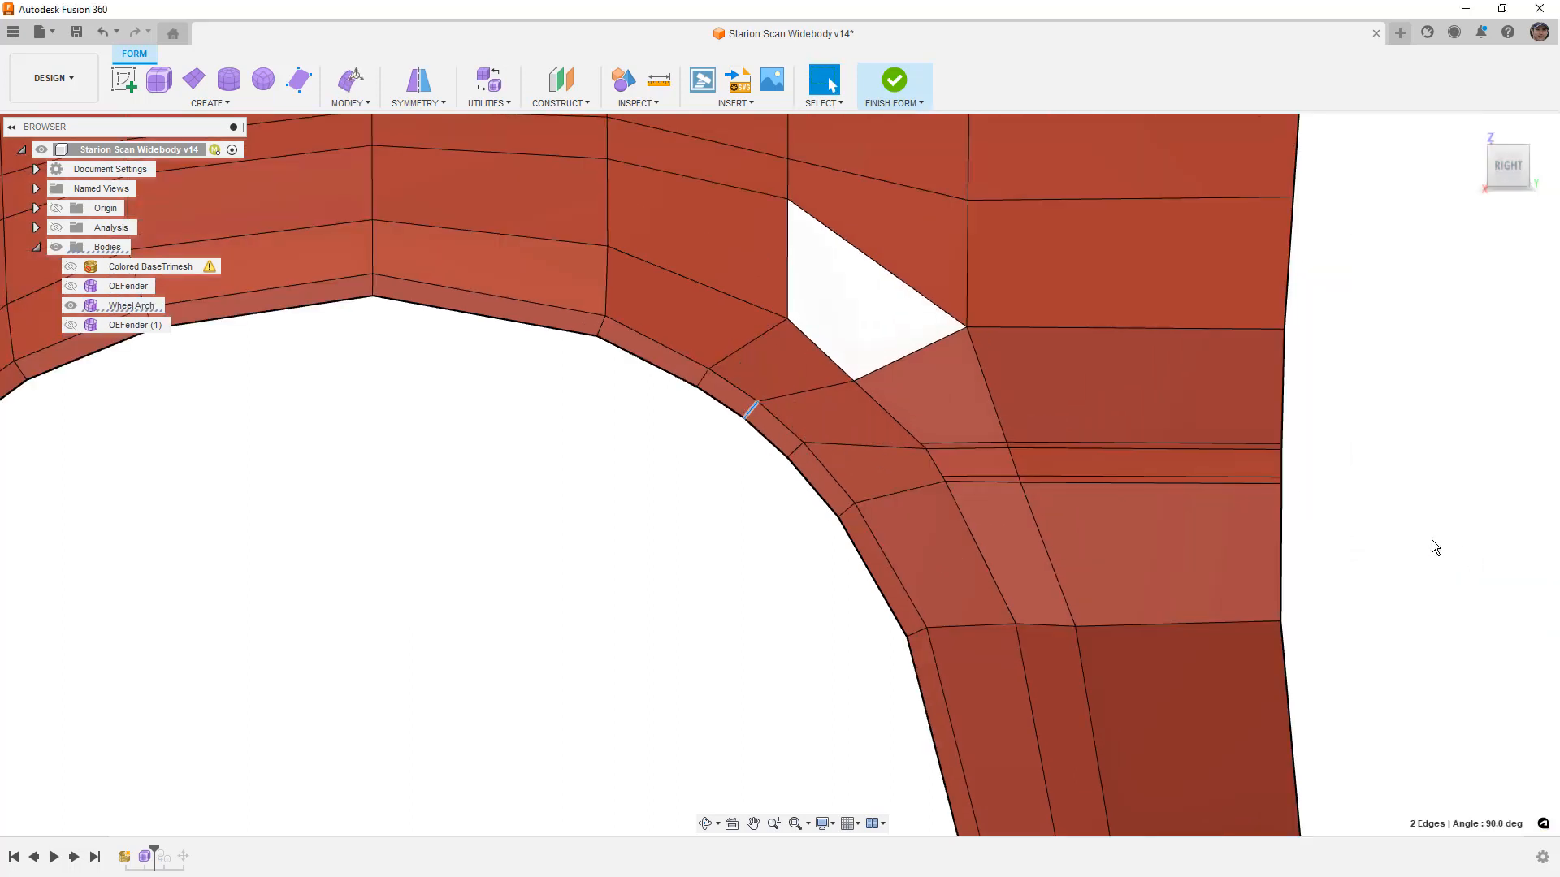
# Switch to smooth display and make the Wheel Arch T-spline body uniform, leaving Convert T-Points off
pyautogui.hotkey('alt', '3')
pyautogui.scroll(-3, 1007, 387)
pyautogui.keyDown('shift'); pyautogui.moveTo(1007, 387); pyautogui.dragTo(934, 370, button='middle'); pyautogui.keyUp('shift')
pyautogui.press('Escape')
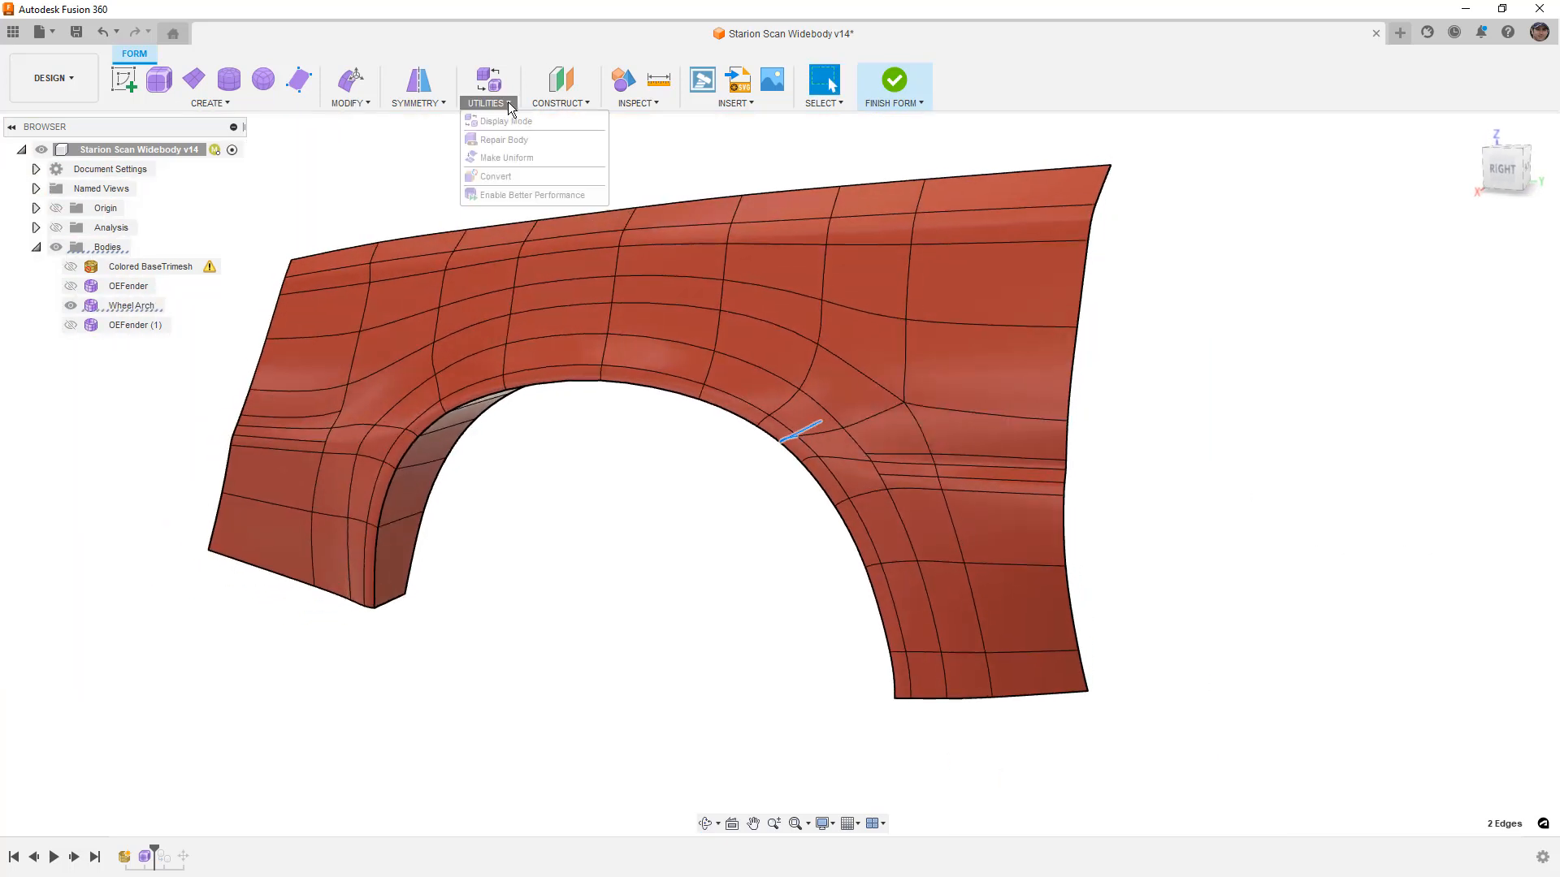
pyautogui.click(507, 158)
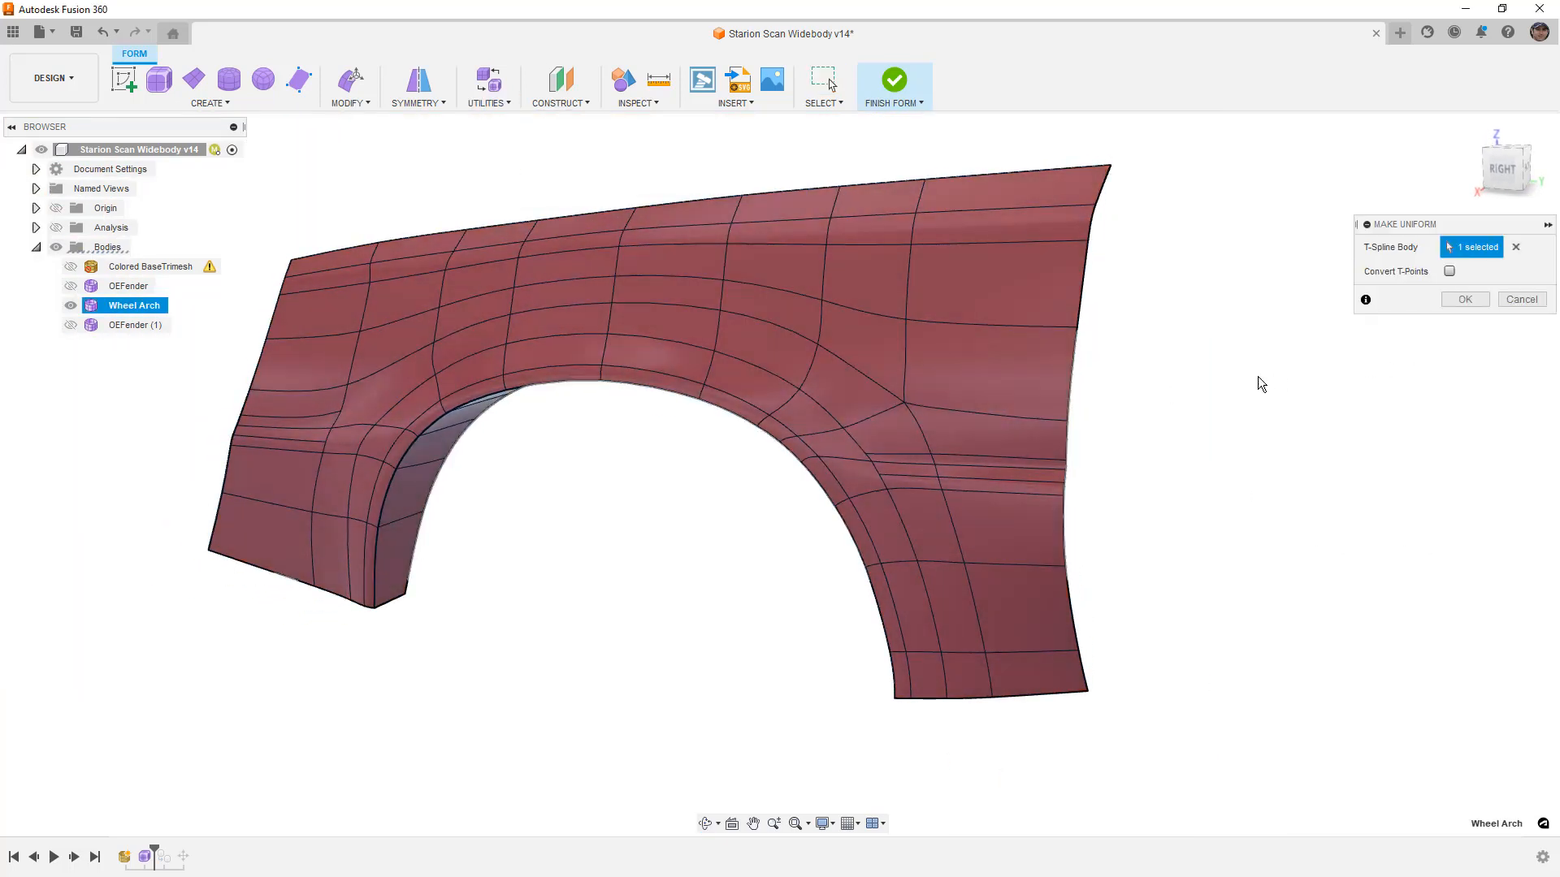
pyautogui.click(1465, 299)
# Set up a Zebra Analysis of the Wheel Arch body in the right side view with horizontal stripes and 100 repeats
pyautogui.keyDown('shift'); pyautogui.moveTo(1219, 387); pyautogui.dragTo(1059, 398, button='middle'); pyautogui.keyUp('shift')
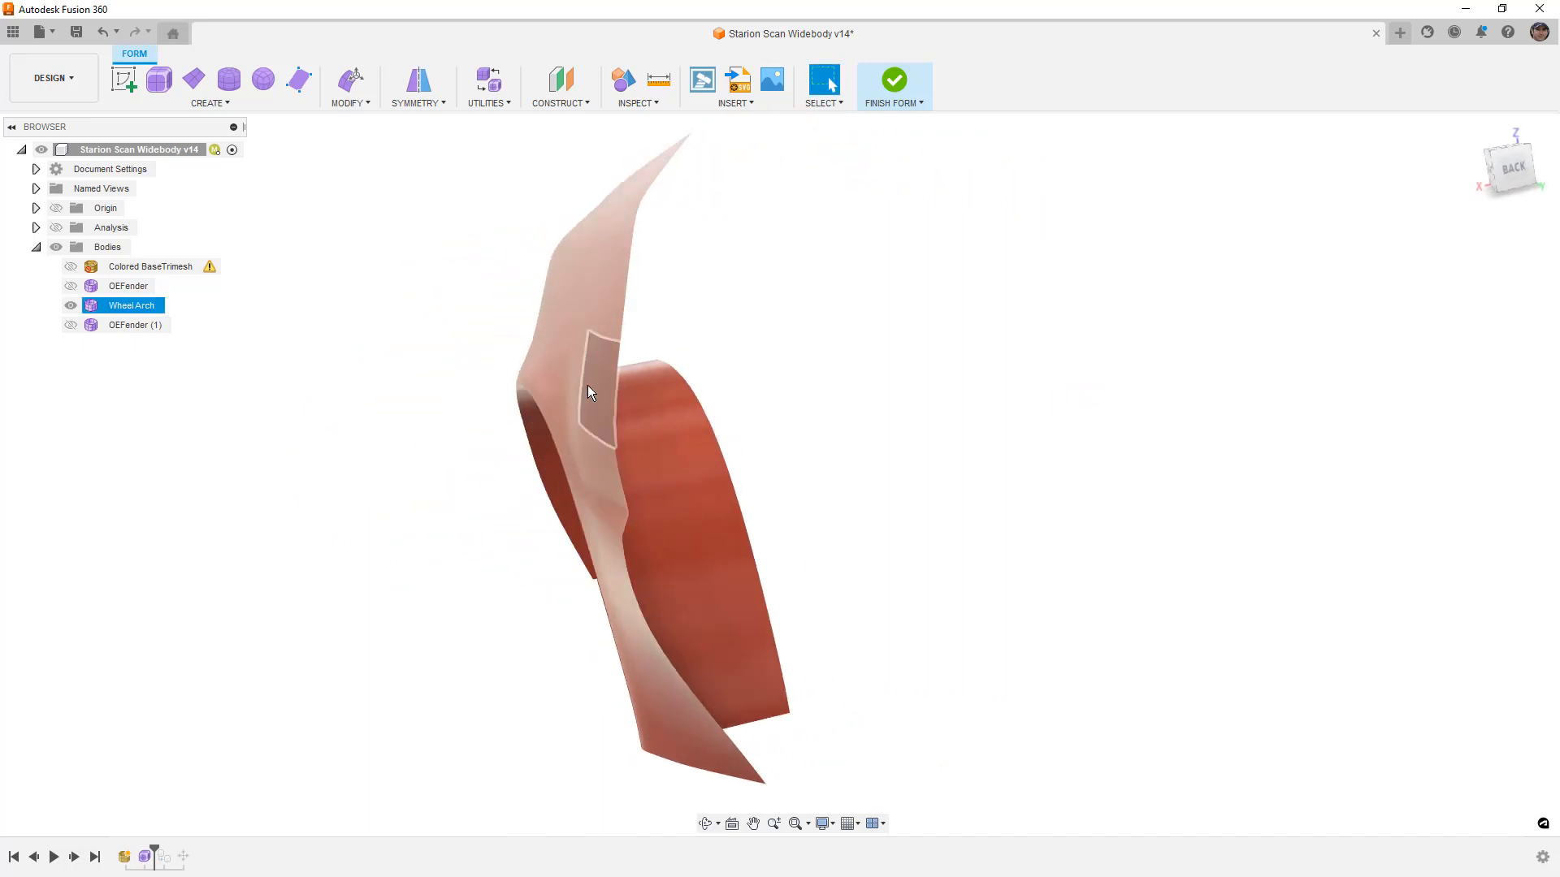
pyautogui.keyDown('shift'); pyautogui.moveTo(582, 426); pyautogui.dragTo(663, 193, button='middle'); pyautogui.keyUp('shift')
pyautogui.click(640, 106)
pyautogui.click(662, 160)
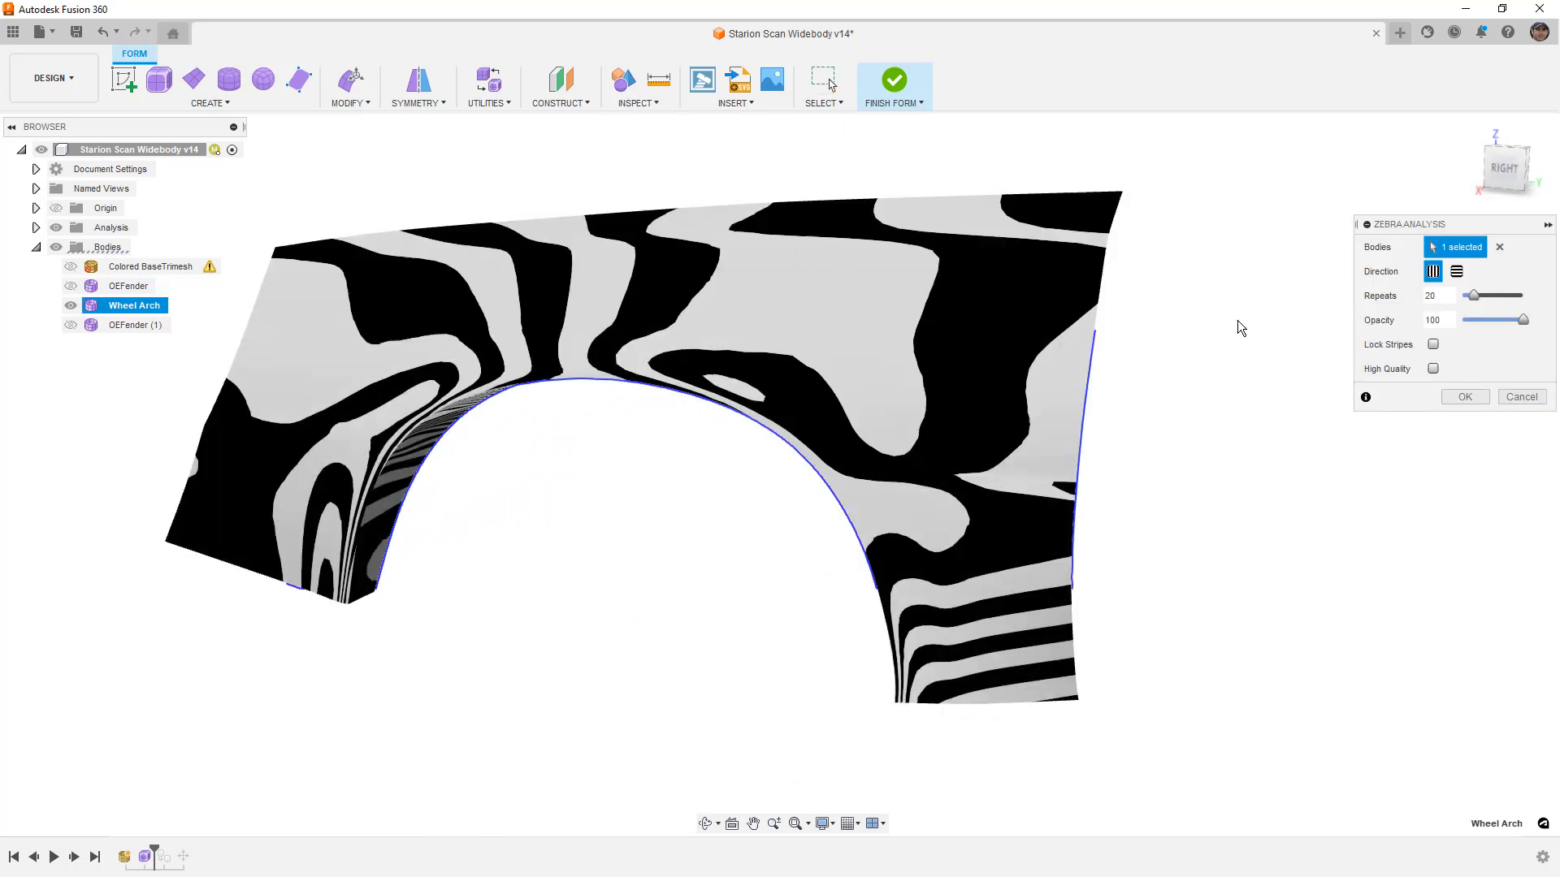
pyautogui.click(1457, 271)
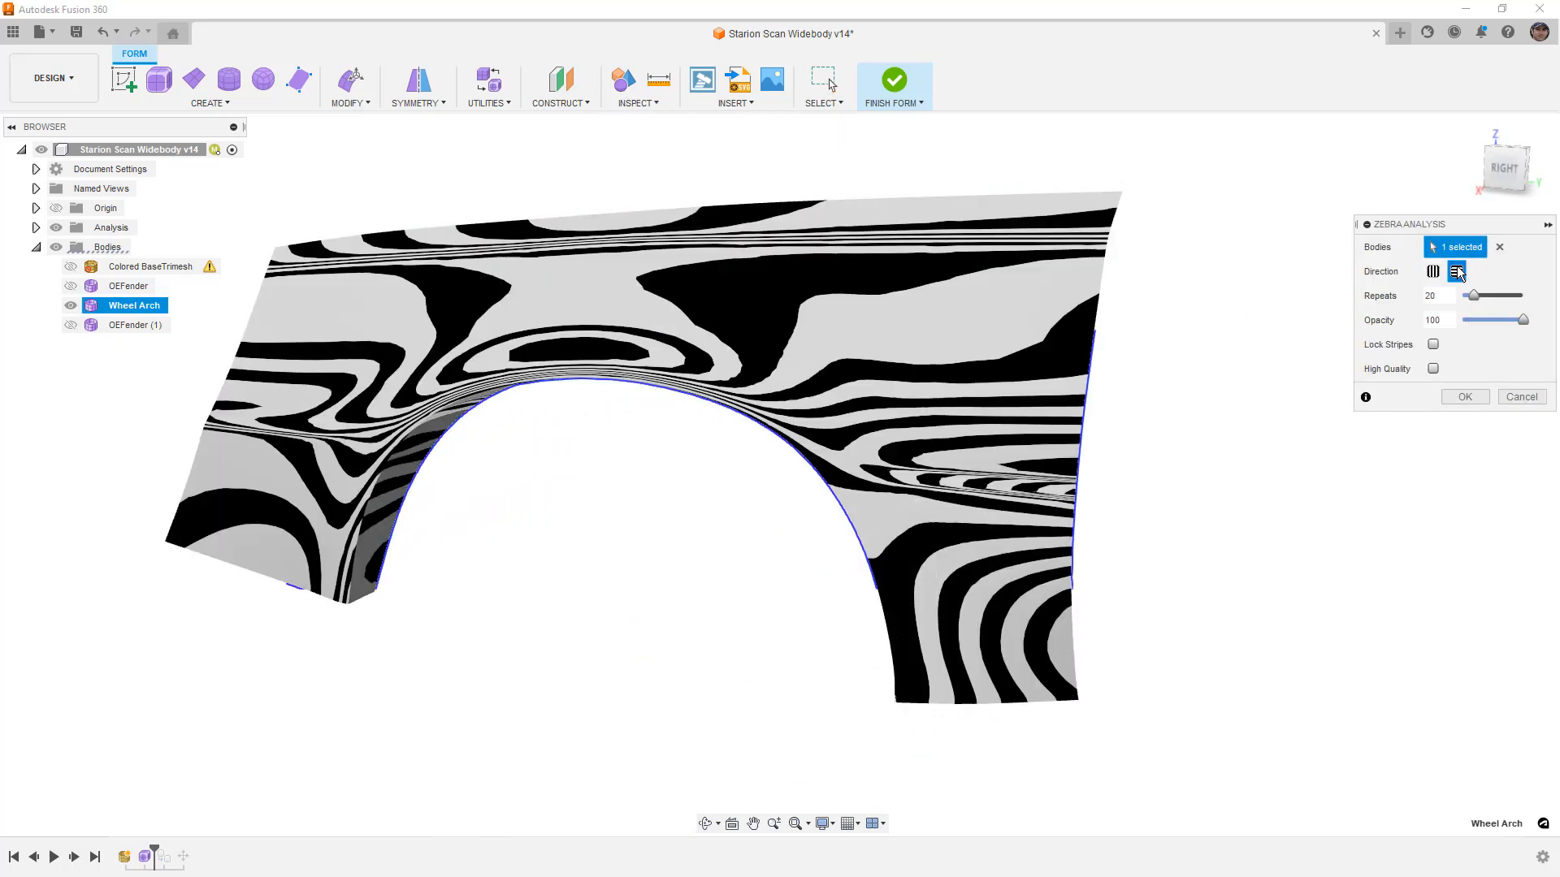
pyautogui.click(1504, 168)
pyautogui.moveTo(1474, 294); pyautogui.dragTo(1526, 296)
# Examine the zebra stripe flow over the whole arch and along the body line, and cancel the analysis
pyautogui.scroll(-5, 1195, 379)
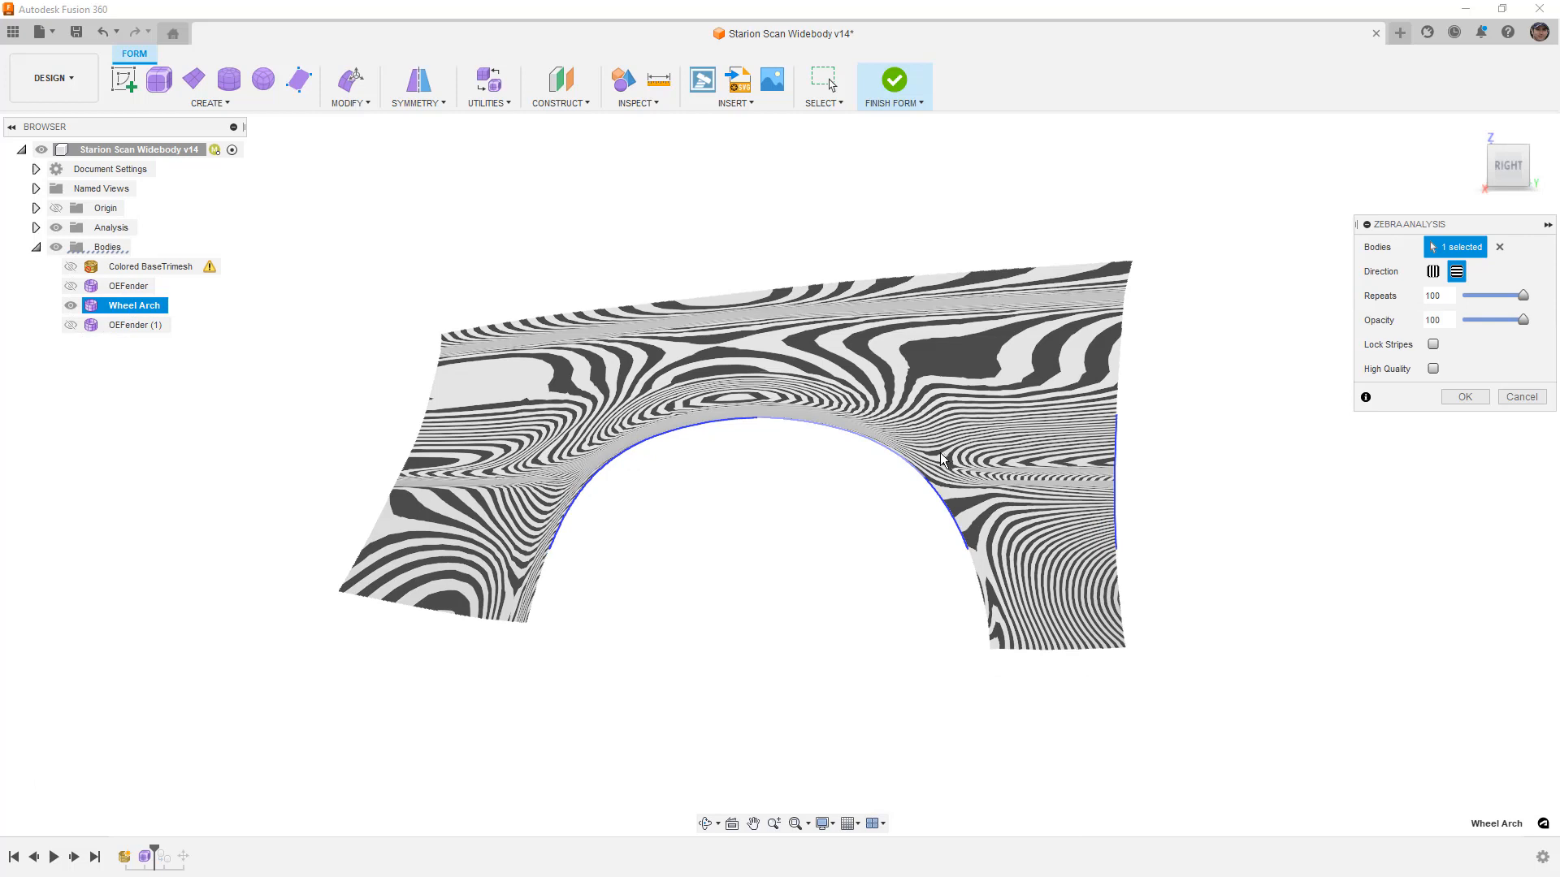
pyautogui.moveTo(981, 491)
pyautogui.keyDown('shift'); pyautogui.mouseDown(button='middle')
pyautogui.moveTo(886, 490)
pyautogui.moveTo(959, 486)
pyautogui.mouseUp(button='middle'); pyautogui.keyUp('shift')
pyautogui.click(1524, 148)
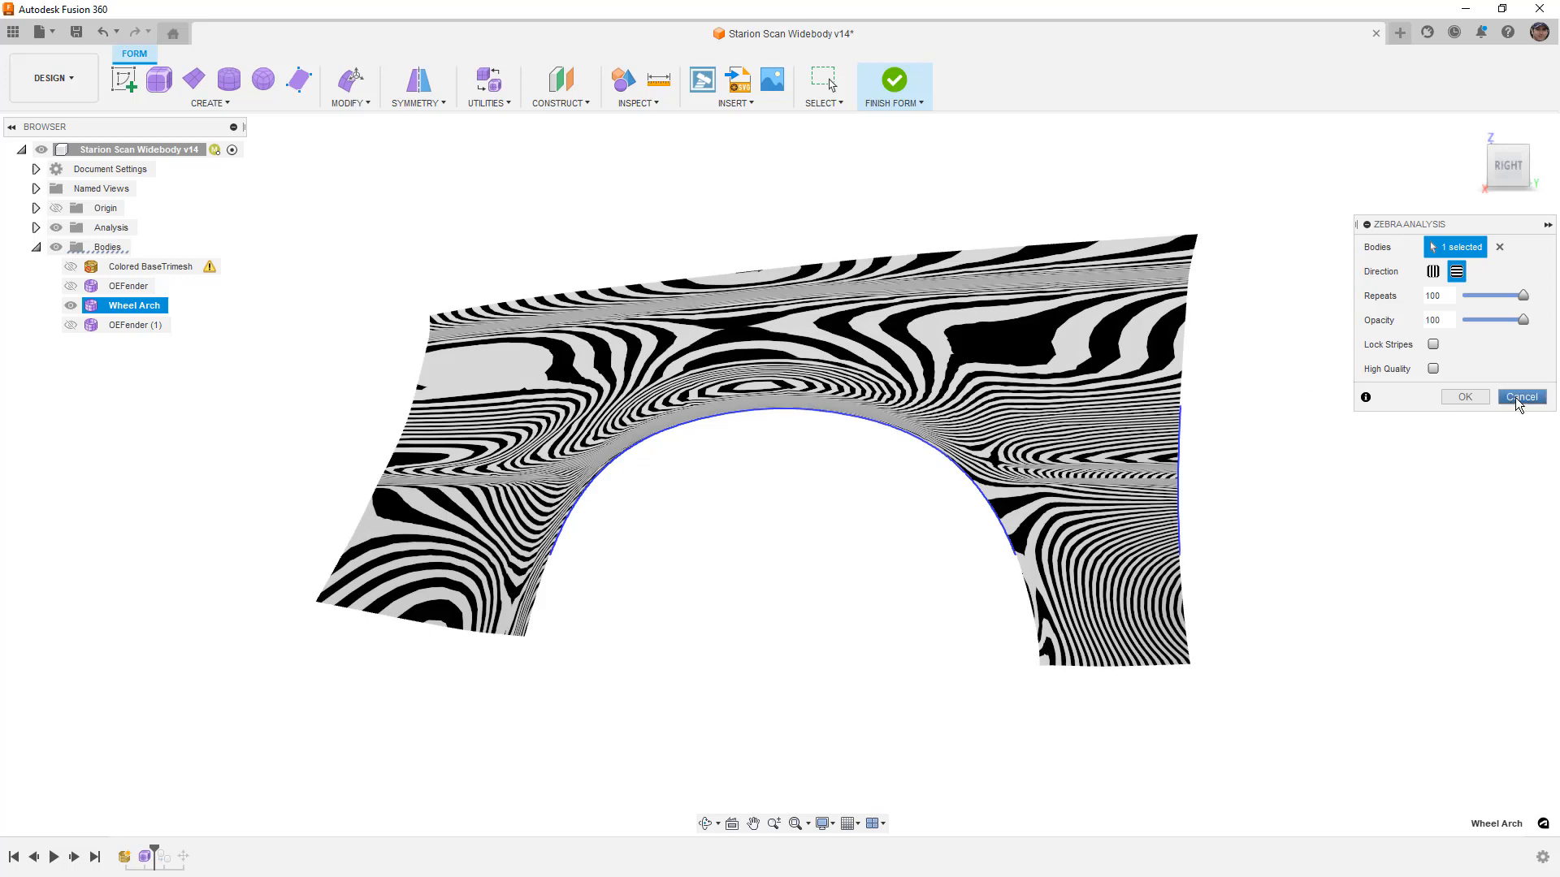
pyautogui.click(1514, 397)
# Show the edges again, compare the edge layout behind and ahead of the arch, and return the body to box display
pyautogui.hotkey('ctrl', '6')
pyautogui.click(1100, 431)
pyautogui.scroll(3, 1059, 422)
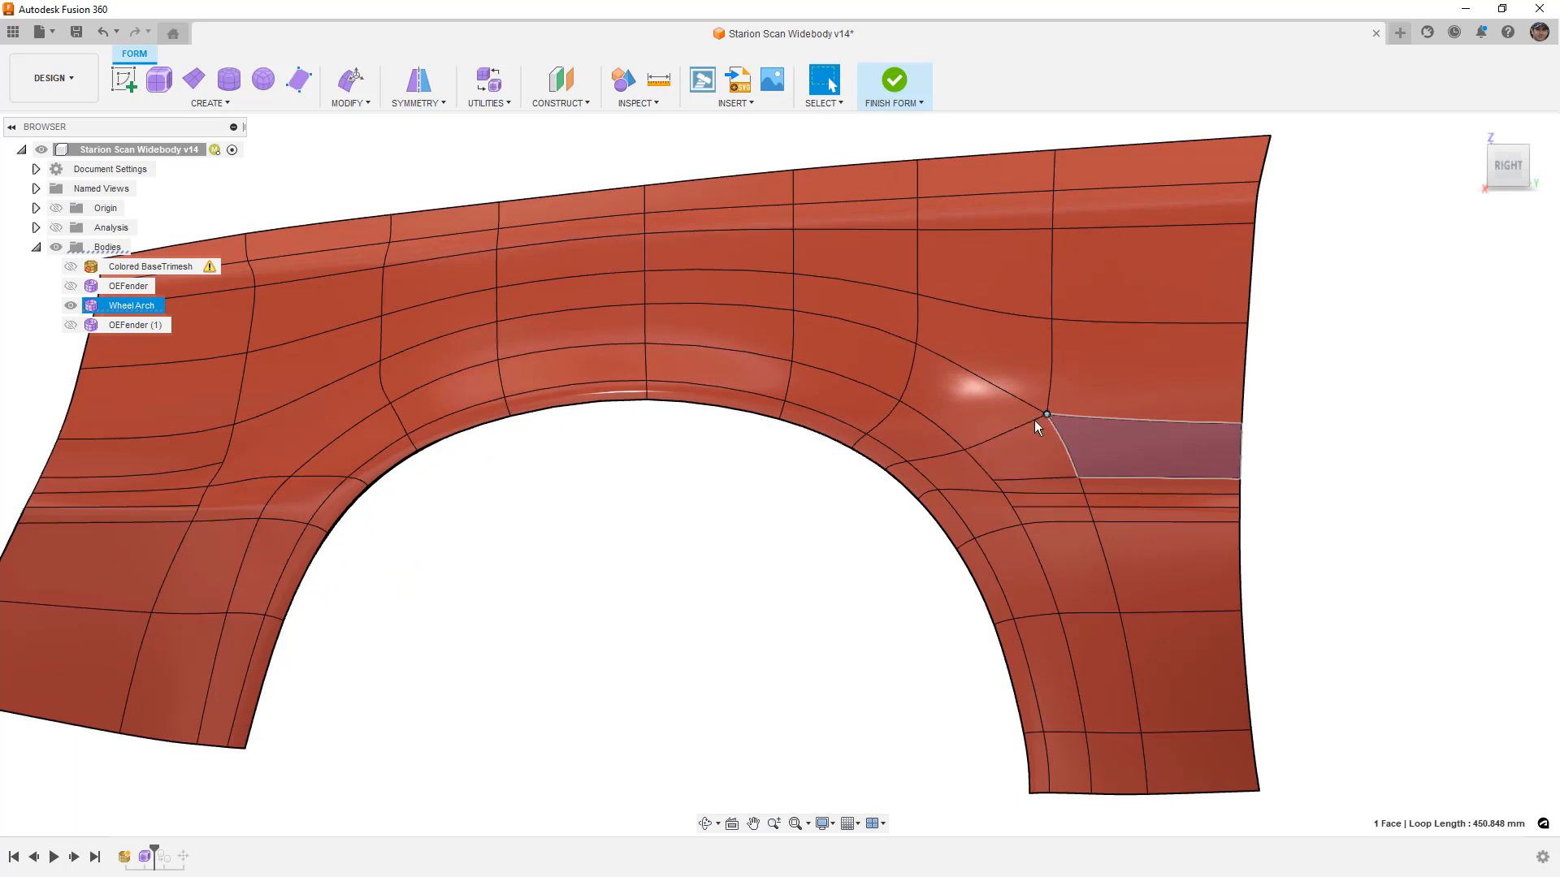
pyautogui.click(431, 413)
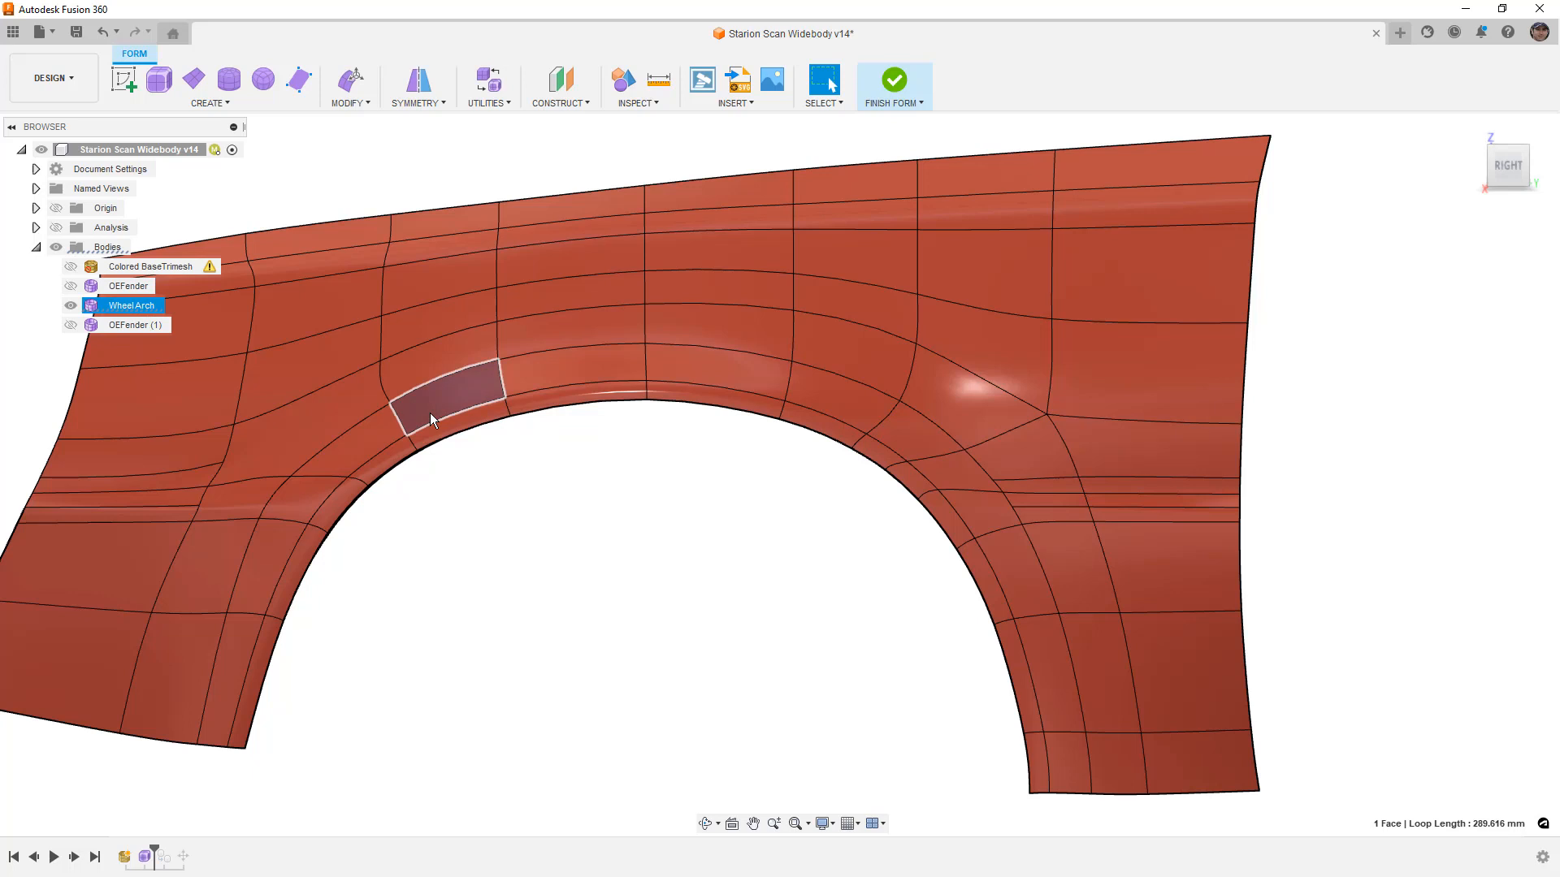
pyautogui.hotkey('ctrl', '1')
pyautogui.click(486, 532)
pyautogui.moveTo(486, 532); pyautogui.dragTo(609, 491, button='middle')
pyautogui.click(451, 446)
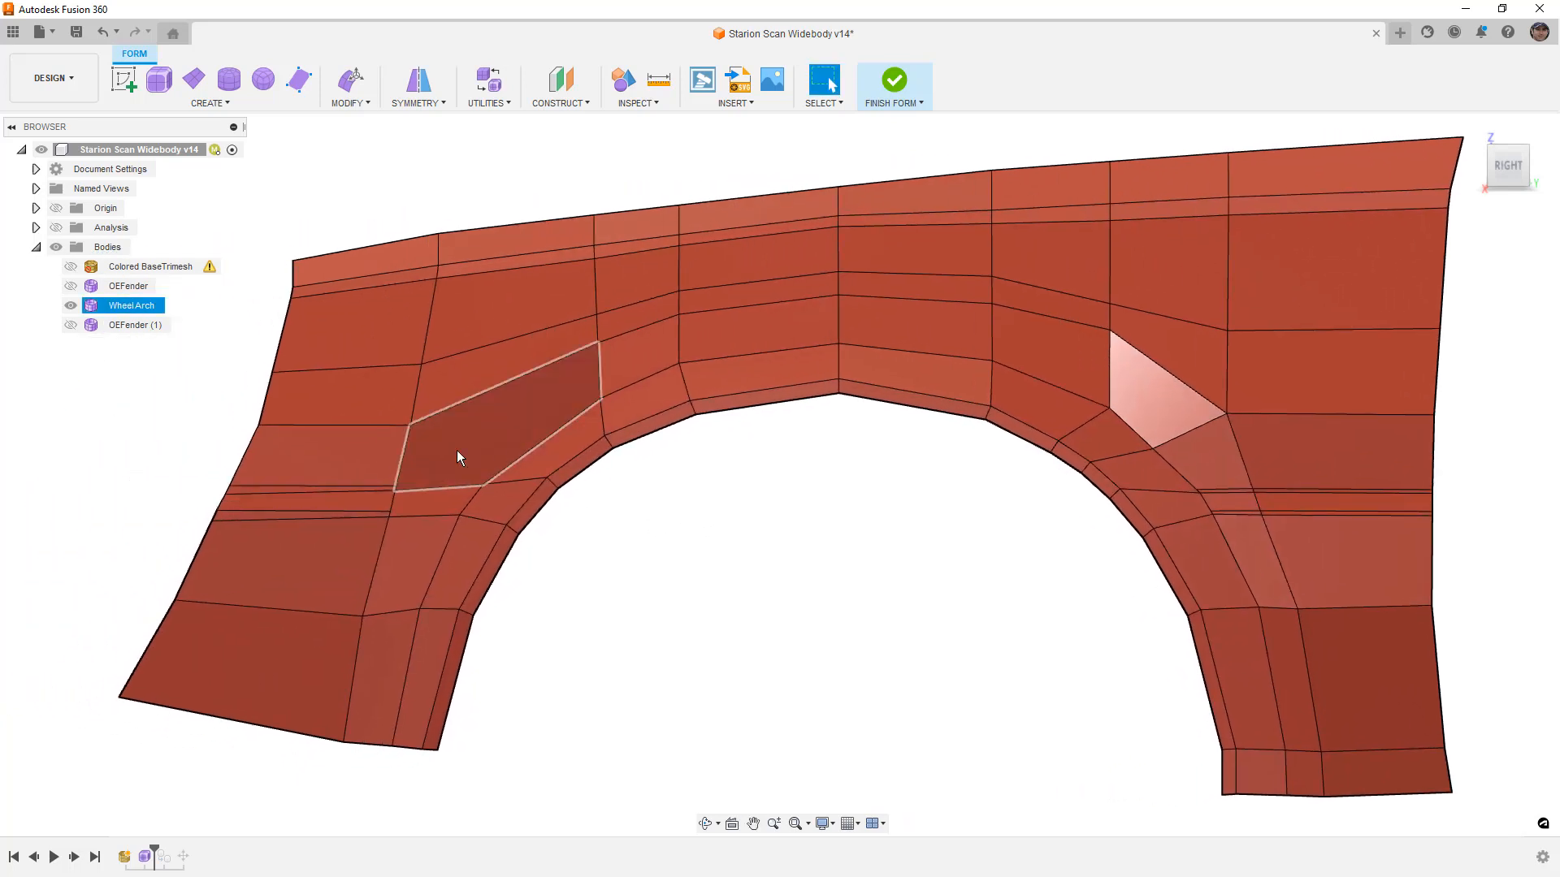
# With Edit Form, lower the upper body-line vertex on the panel's front edge, bringing it closer to the edge below
pyautogui.scroll(2, 452, 446)
pyautogui.click(221, 497)
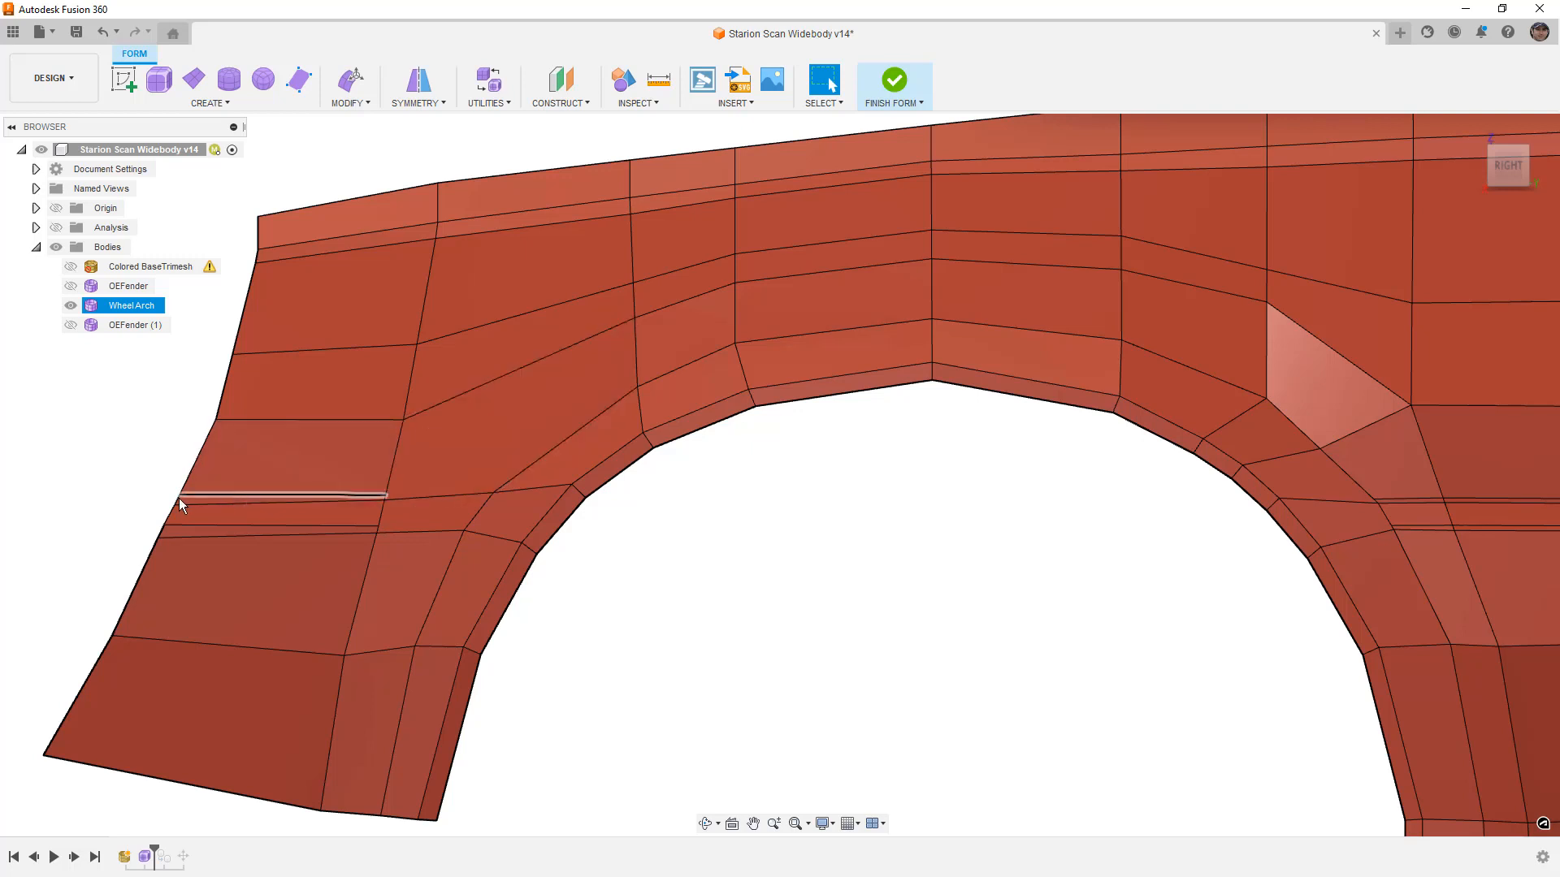
pyautogui.scroll(2, 211, 494)
pyautogui.click(161, 495)
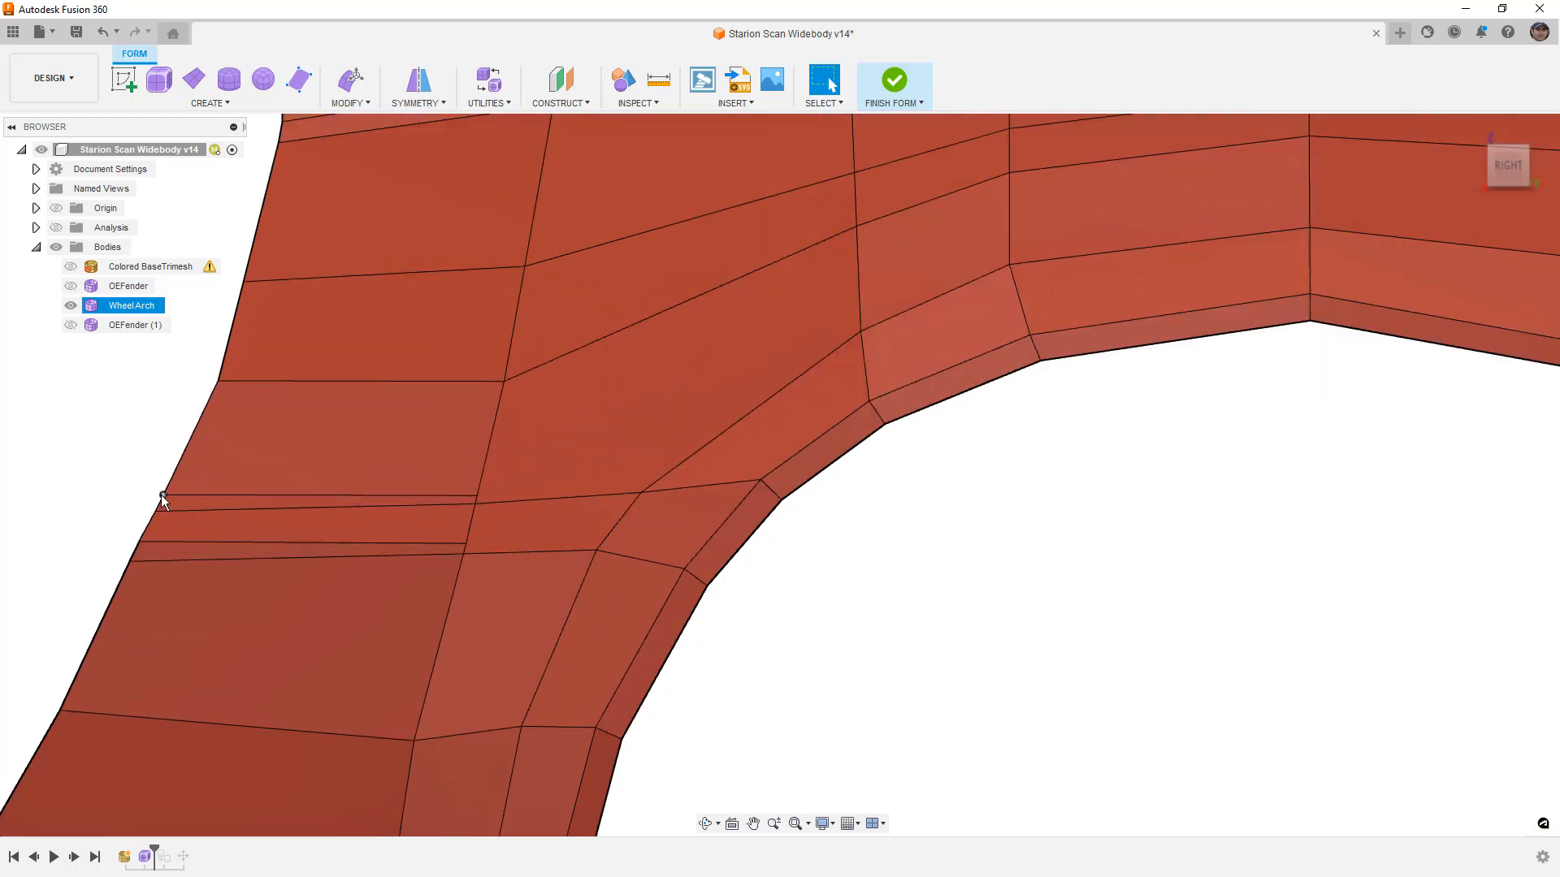
pyautogui.click(352, 81)
pyautogui.scroll(2, 171, 492)
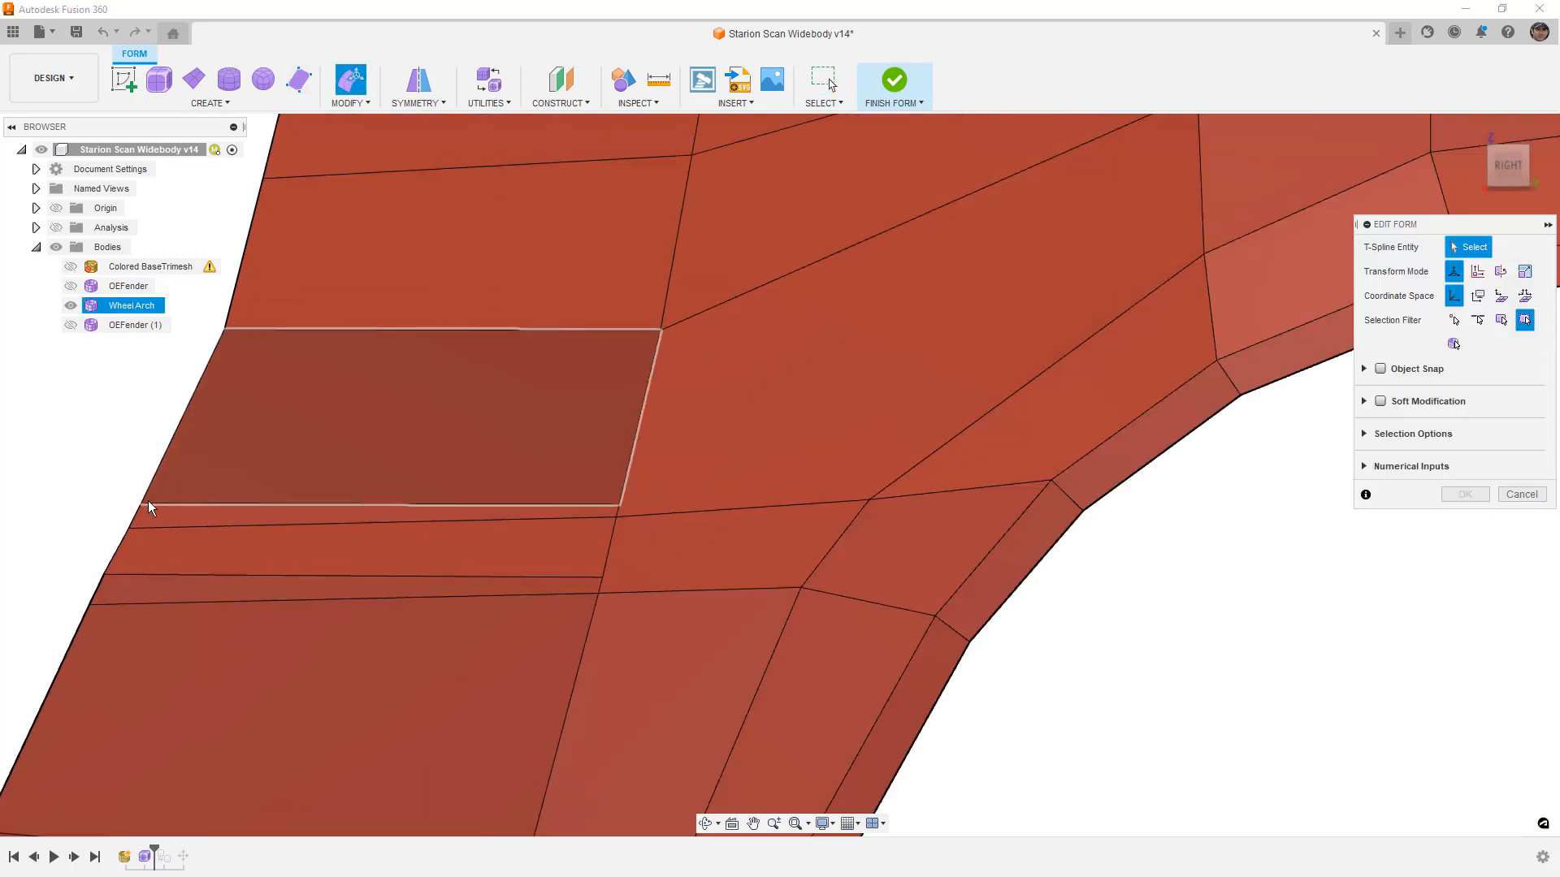
pyautogui.click(142, 505)
pyautogui.moveTo(162, 486); pyautogui.dragTo(158, 496)
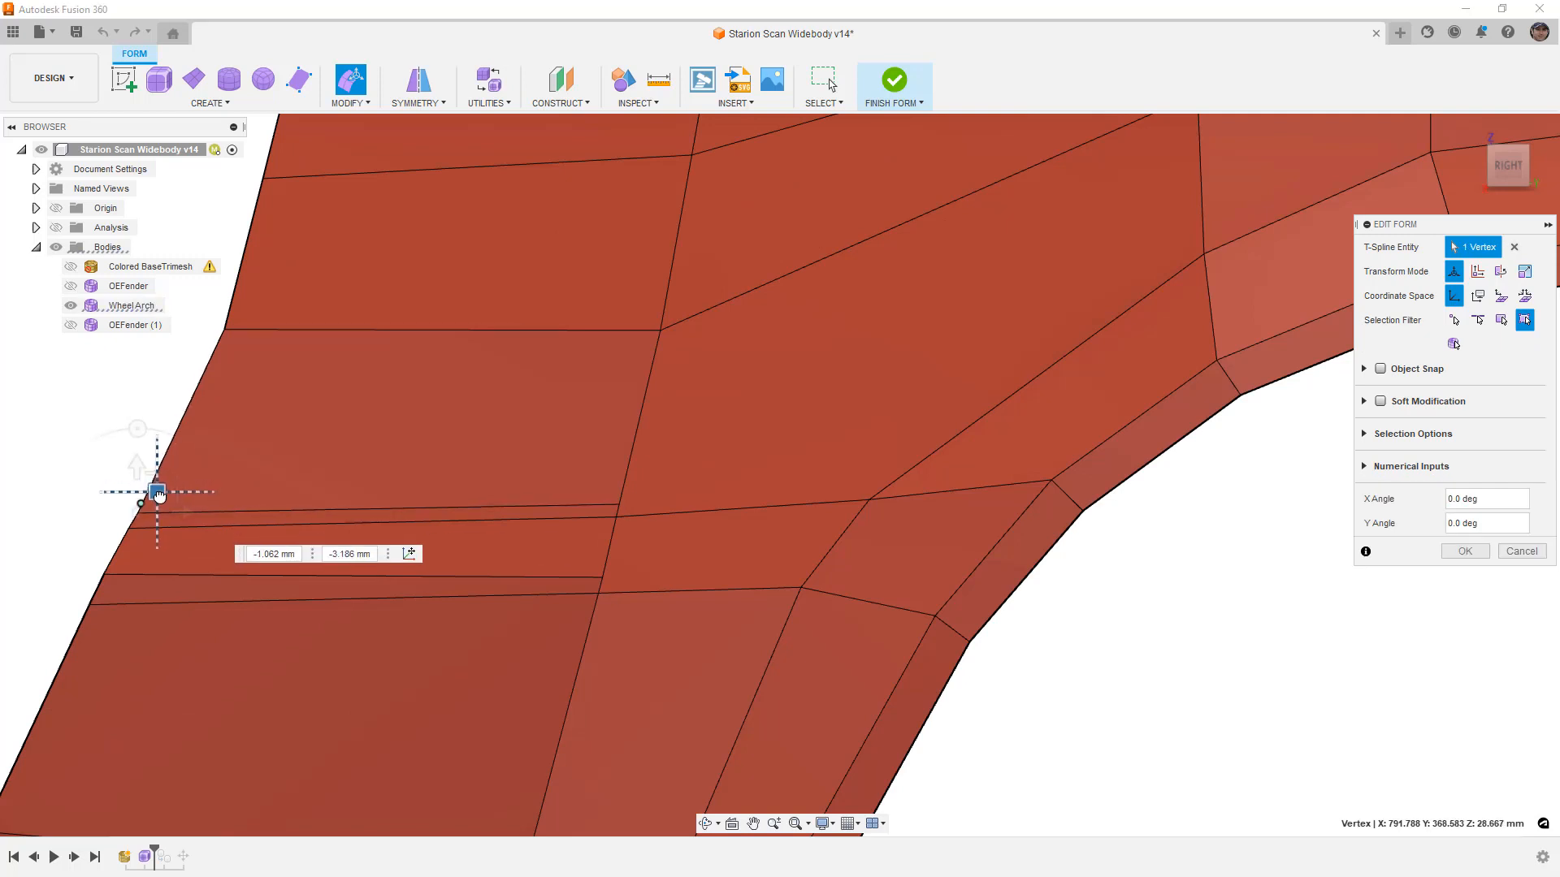
# Move the lower body-line vertex on the panel's front edge down, offset it by X -1.257 mm and Z -0.229 mm in front view, and accept the edit
pyautogui.click(105, 575)
pyautogui.moveTo(122, 555); pyautogui.dragTo(117, 571)
pyautogui.moveTo(116, 576); pyautogui.dragTo(118, 573)
pyautogui.scroll(-3, 260, 530)
pyautogui.keyDown('shift'); pyautogui.moveTo(268, 530); pyautogui.dragTo(1224, 395, button='middle'); pyautogui.keyUp('shift')
pyautogui.scroll(5, 646, 520)
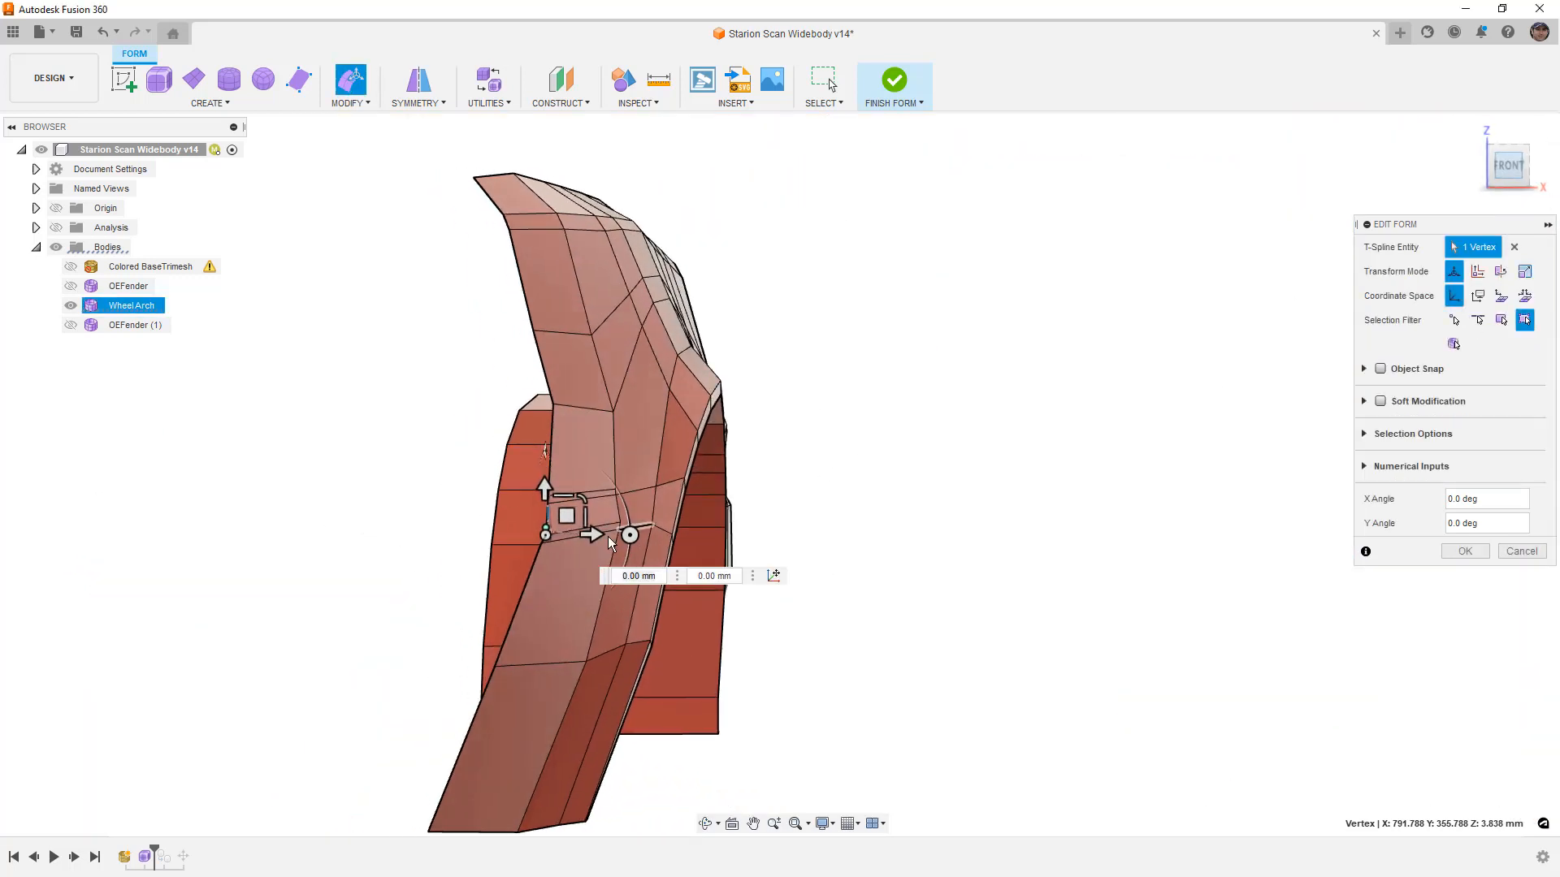
pyautogui.scroll(2, 334, 588)
pyautogui.moveTo(367, 576); pyautogui.dragTo(364, 576)
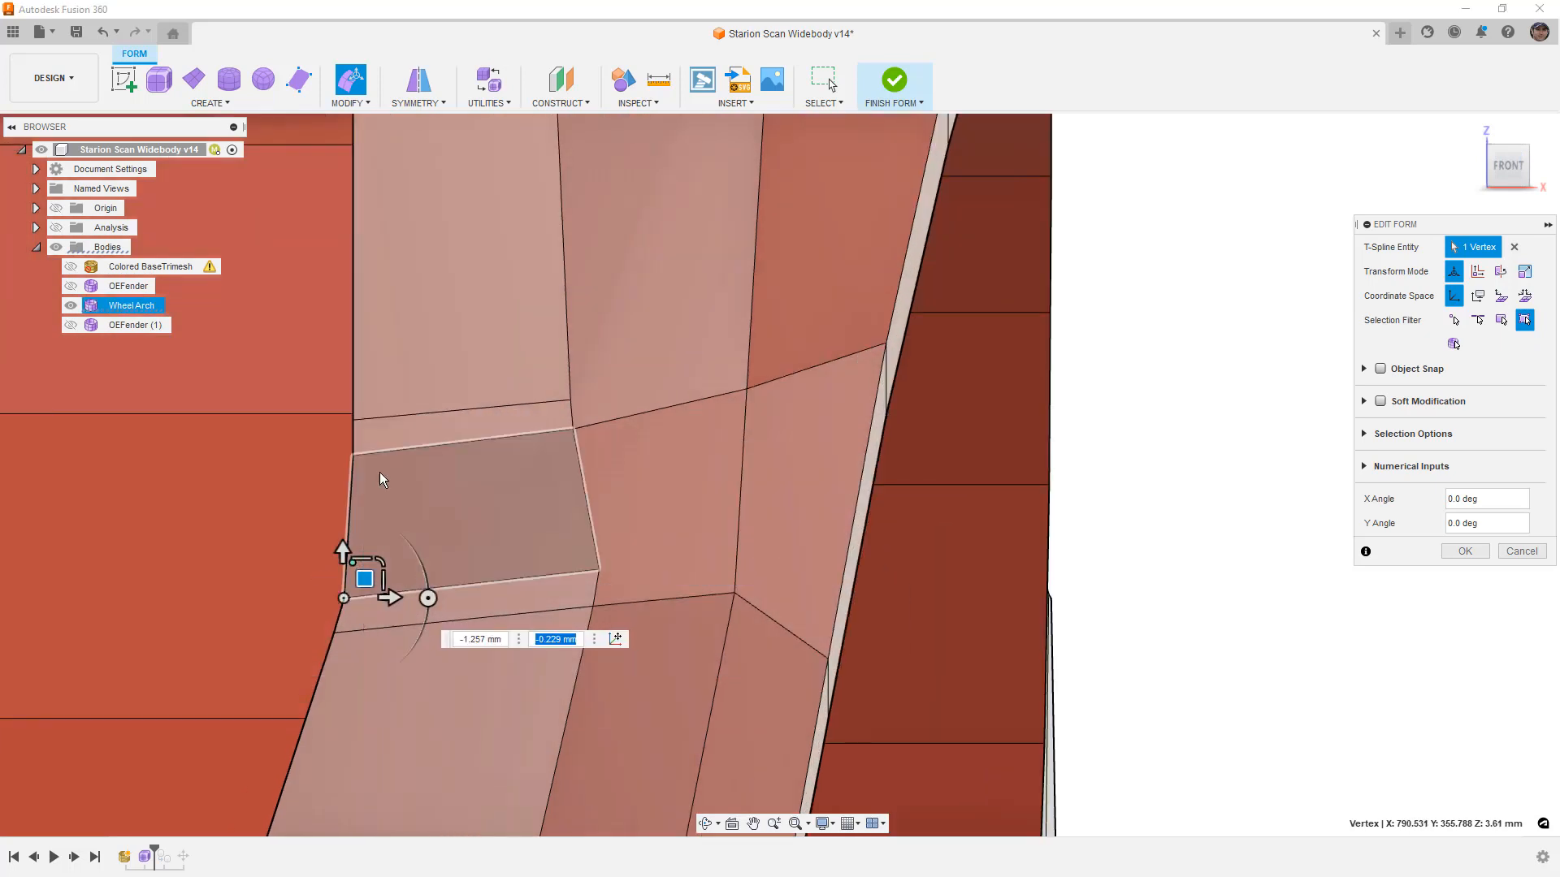
pyautogui.scroll(-1, 531, 505)
pyautogui.scroll(-4, 531, 505)
pyautogui.click(1465, 551)
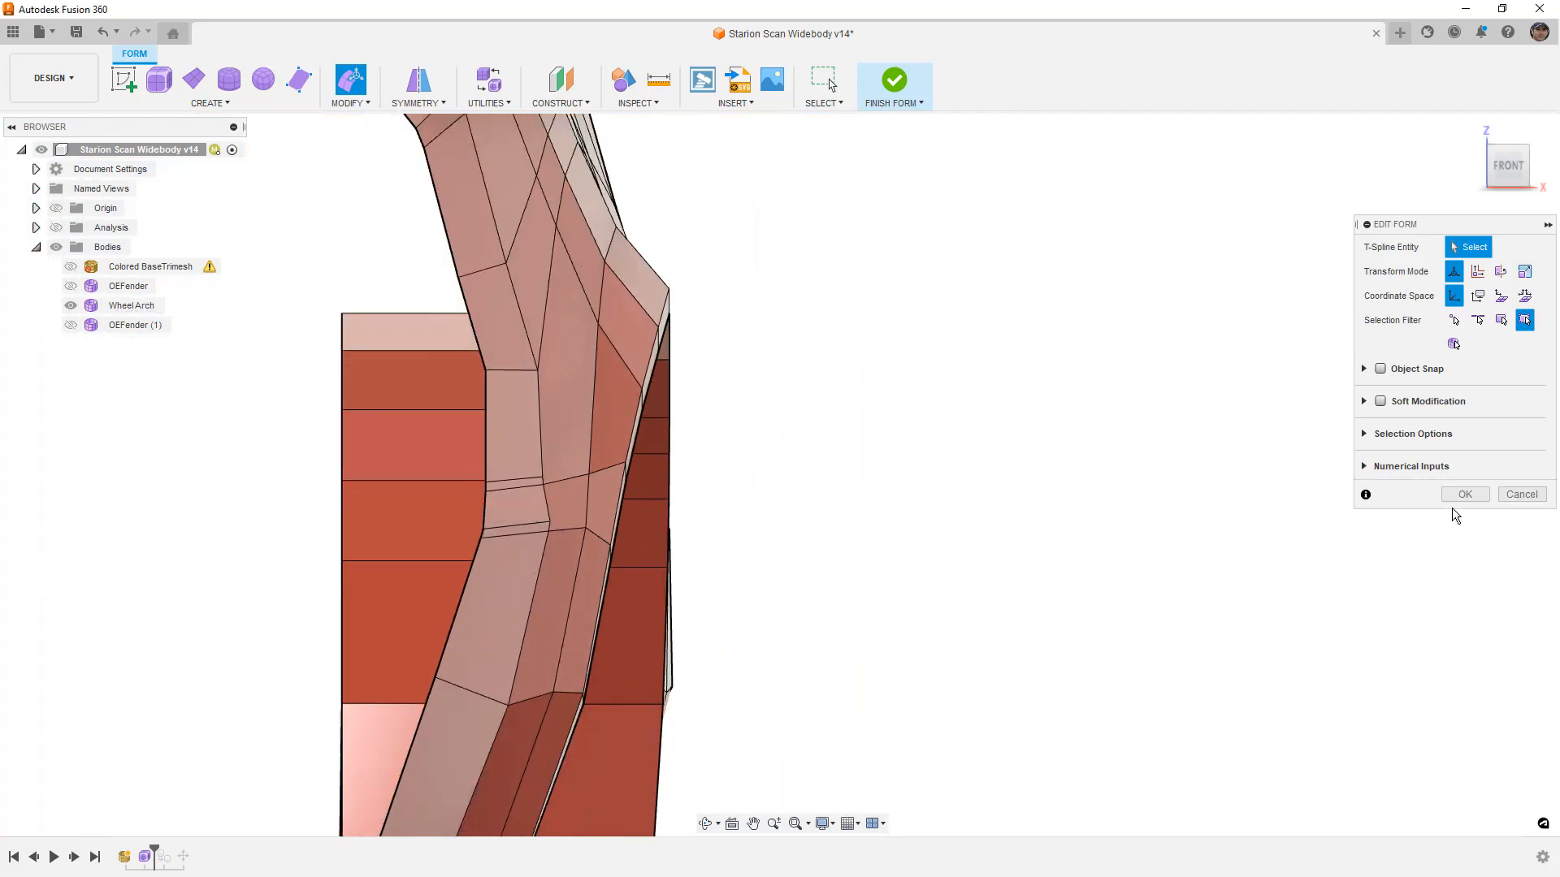
# Use Insert Point to extend the upper body-line edge on the front side across the next face to the edge surrounding the arch
pyautogui.keyDown('shift'); pyautogui.moveTo(1449, 508); pyautogui.dragTo(812, 495, button='middle'); pyautogui.keyUp('shift')
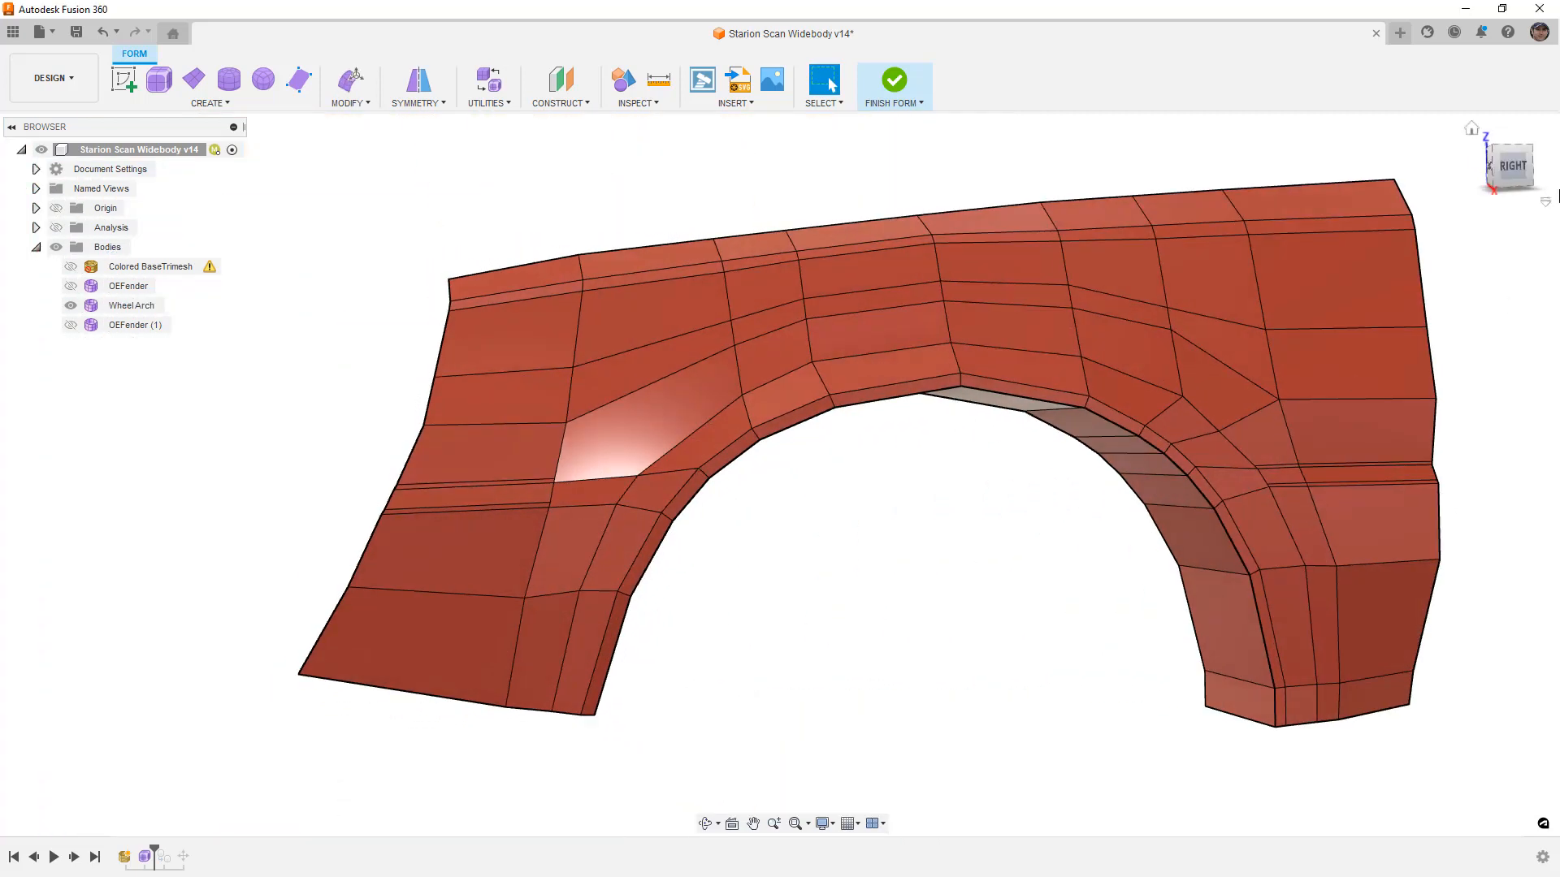
pyautogui.scroll(5, 644, 613)
pyautogui.moveTo(1010, 620); pyautogui.dragTo(857, 569, button='middle')
pyautogui.click(349, 102)
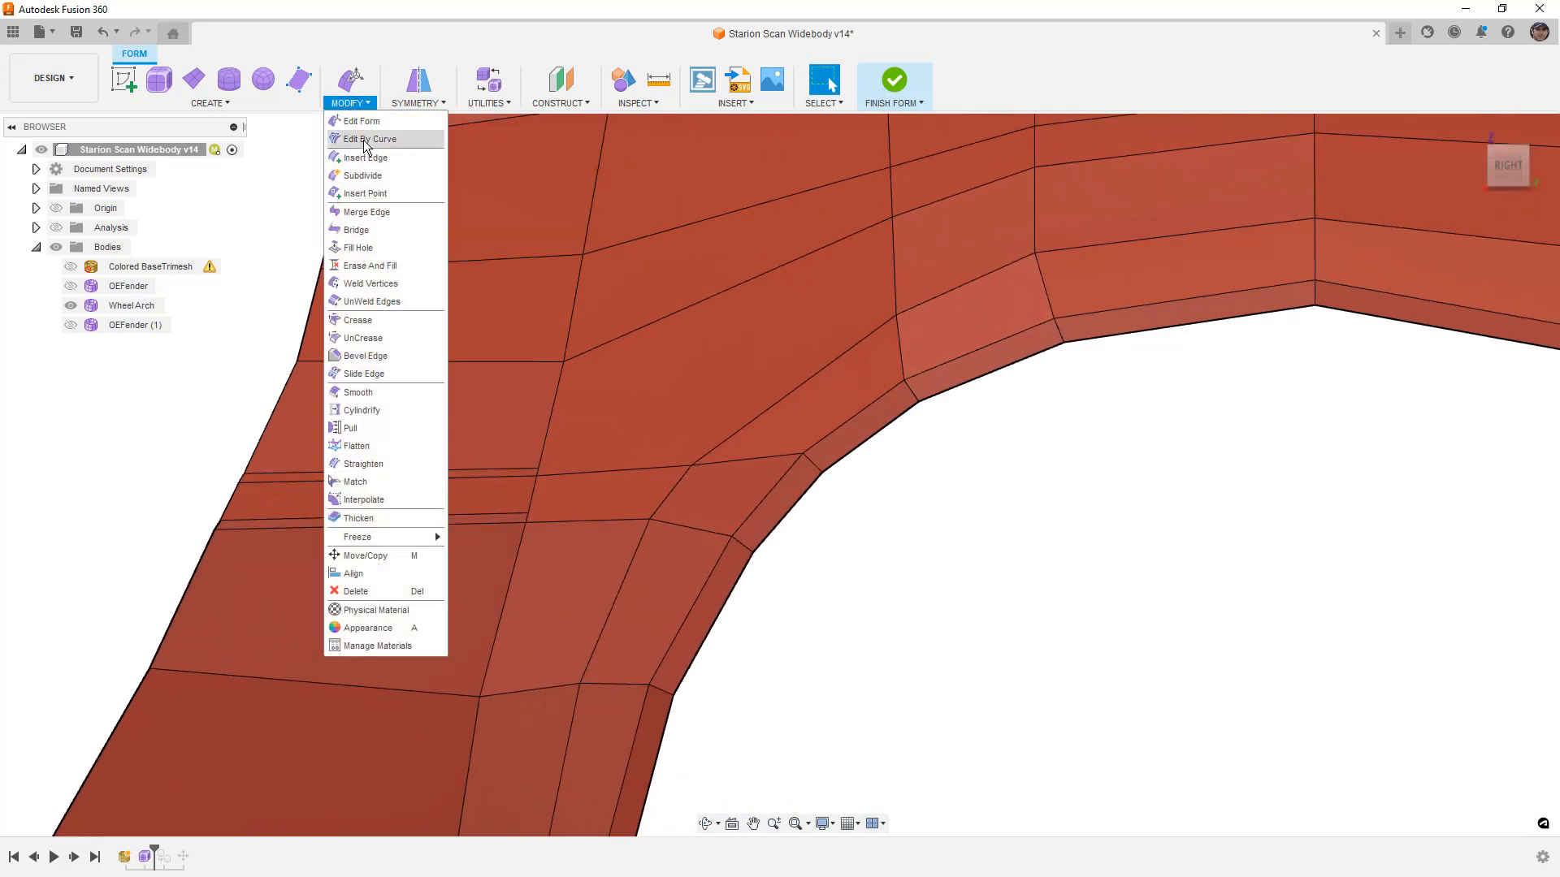
pyautogui.click(378, 197)
pyautogui.click(540, 469)
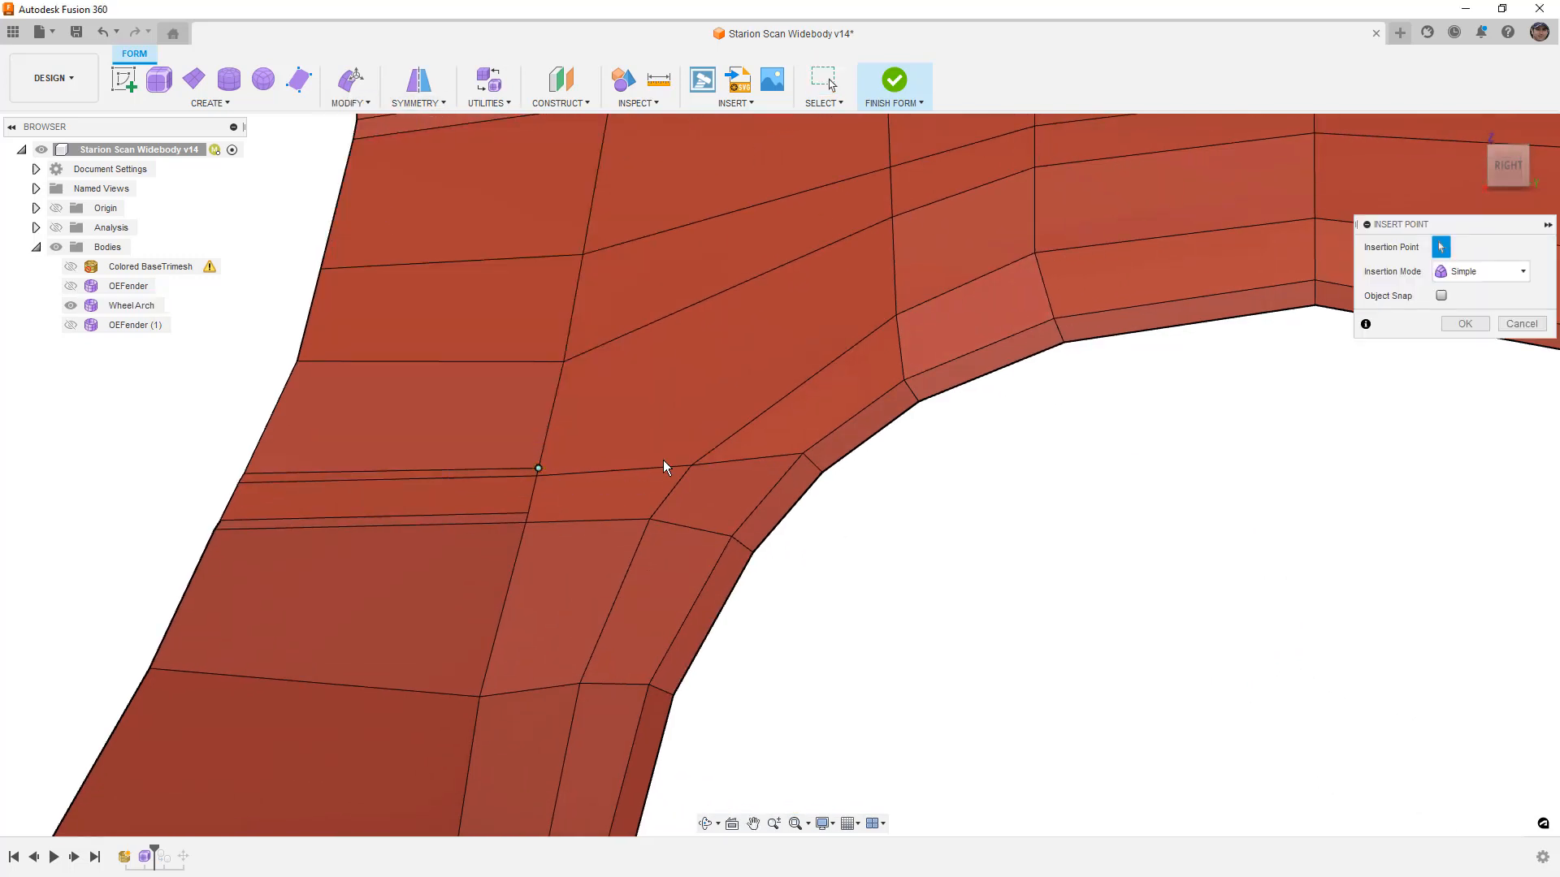
pyautogui.click(704, 456)
pyautogui.rightClick(853, 546)
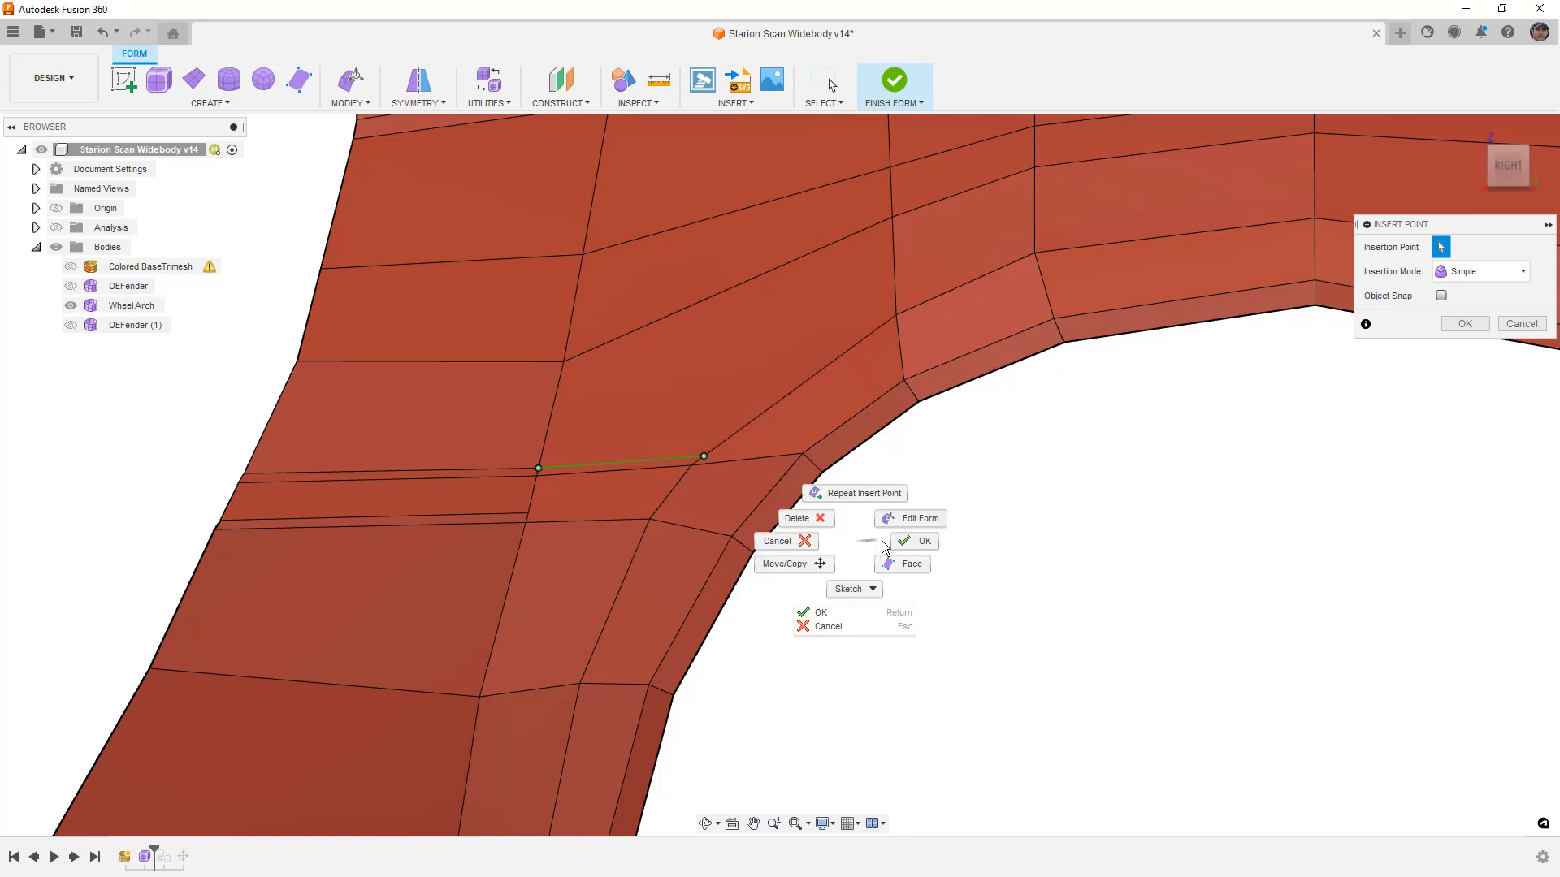
# Repeat Insert Point to extend the lower body-line edge on the front side to the edge surrounding the arch
pyautogui.rightClick(941, 664)
pyautogui.click(938, 621)
pyautogui.click(528, 512)
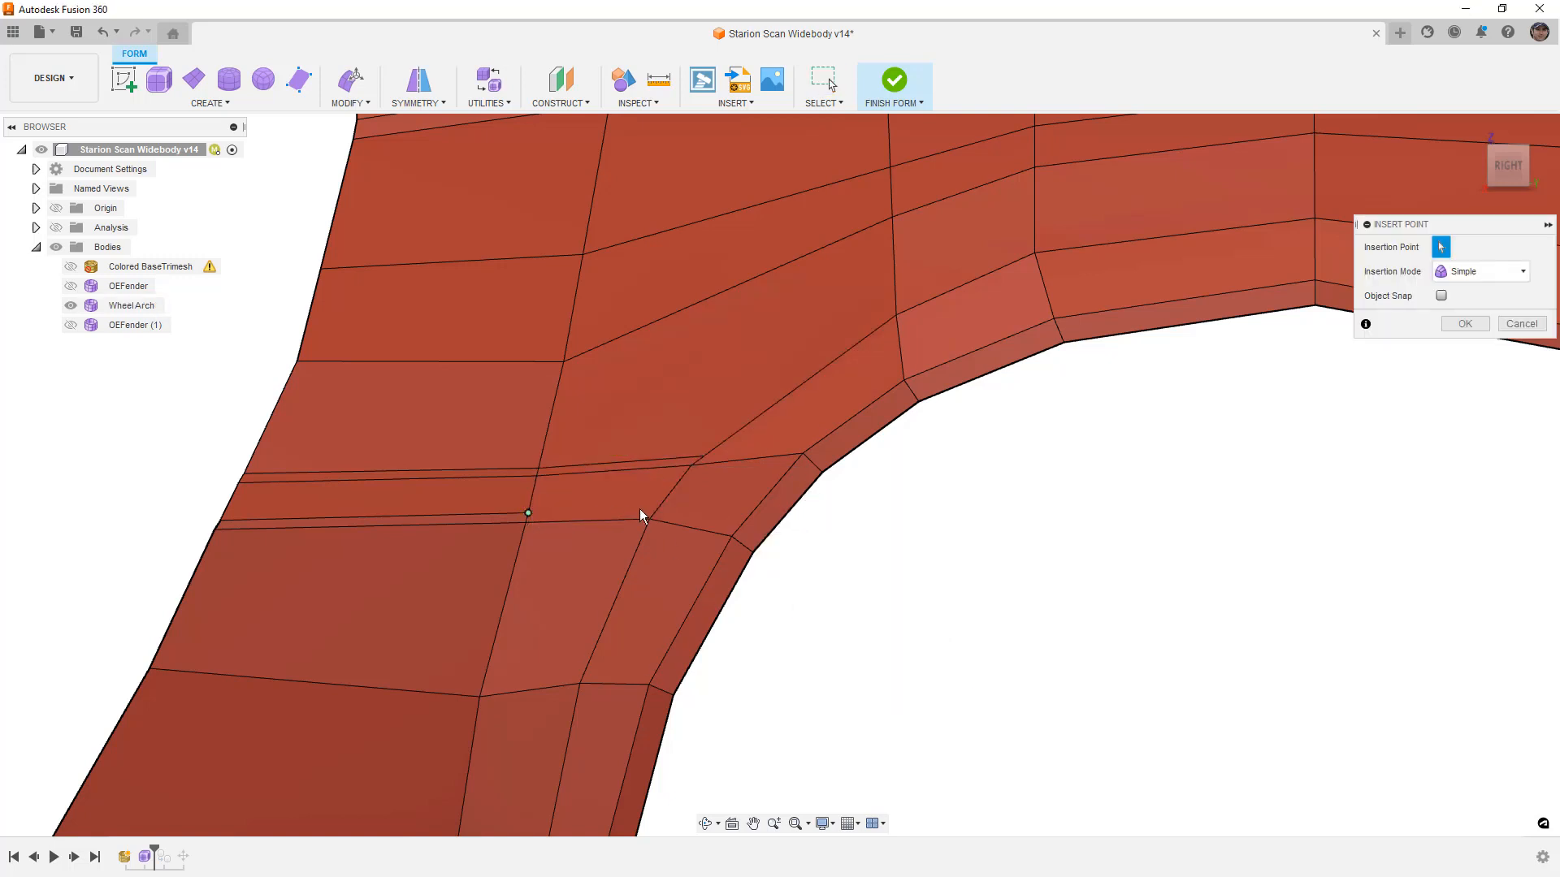
pyautogui.click(657, 509)
pyautogui.moveTo(853, 557); pyautogui.dragTo(923, 563, button='right')
# Repeat Insert Point to connect the junction vertex above the front body line across the arch lip to the inner flange edge
pyautogui.rightClick(1058, 641)
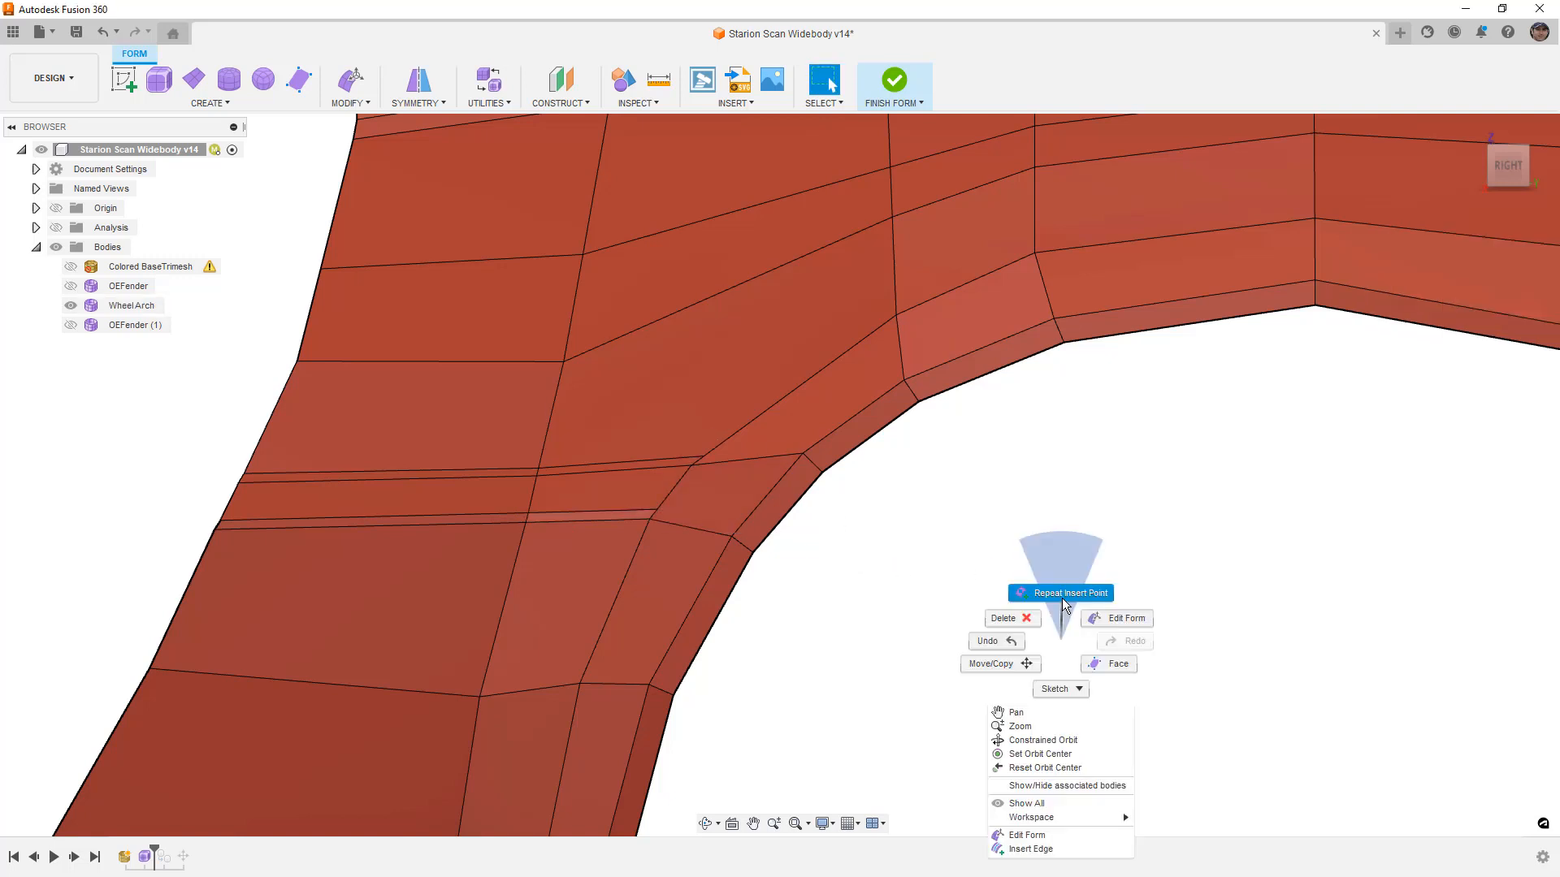
pyautogui.click(1061, 601)
pyautogui.click(564, 361)
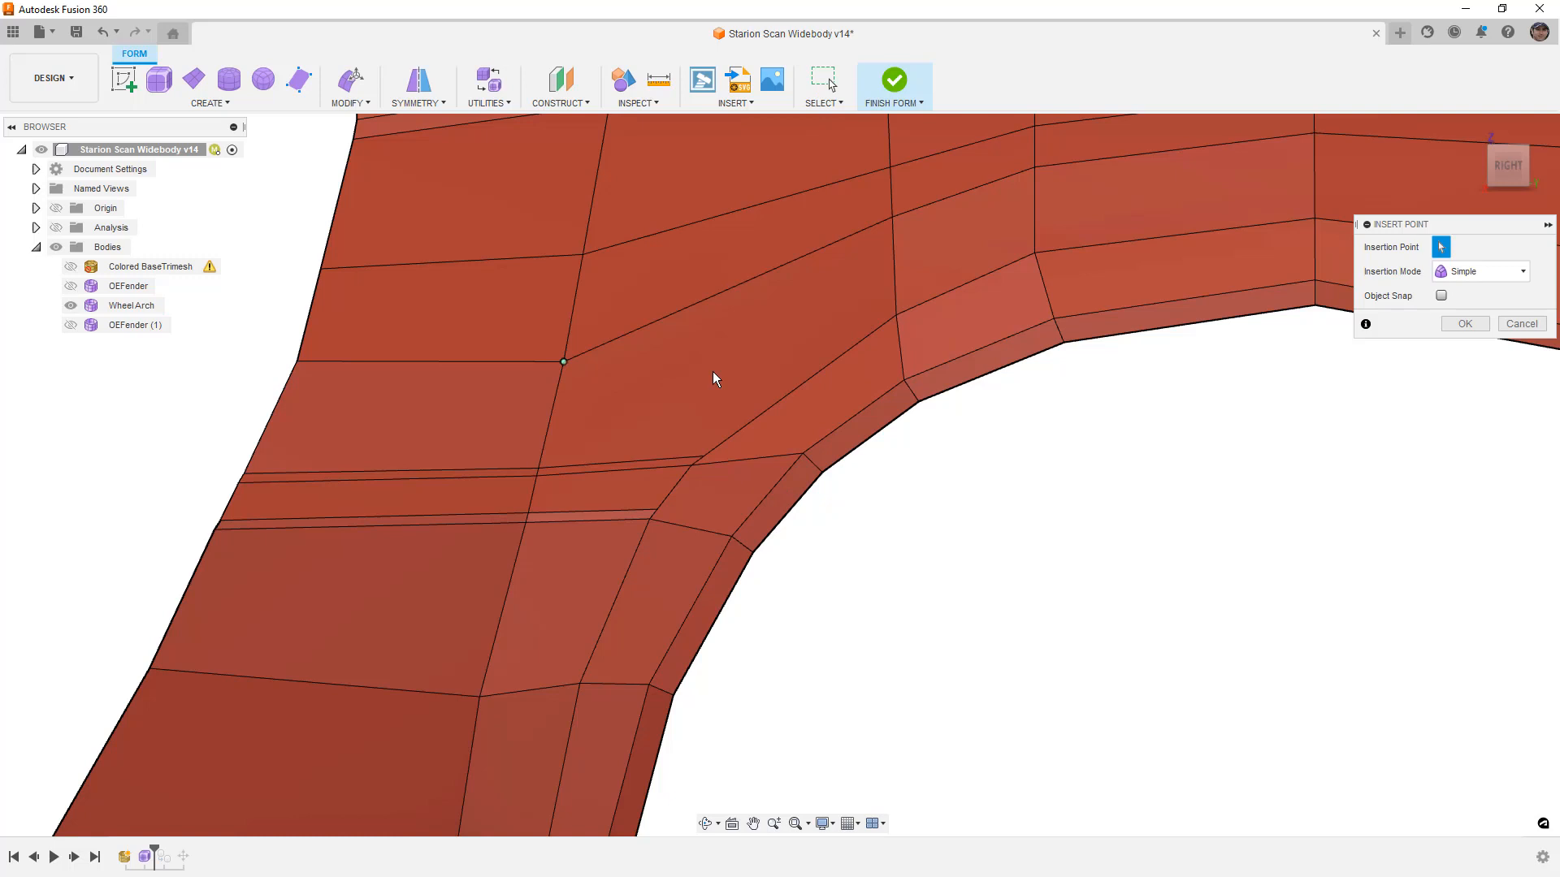
pyautogui.click(800, 385)
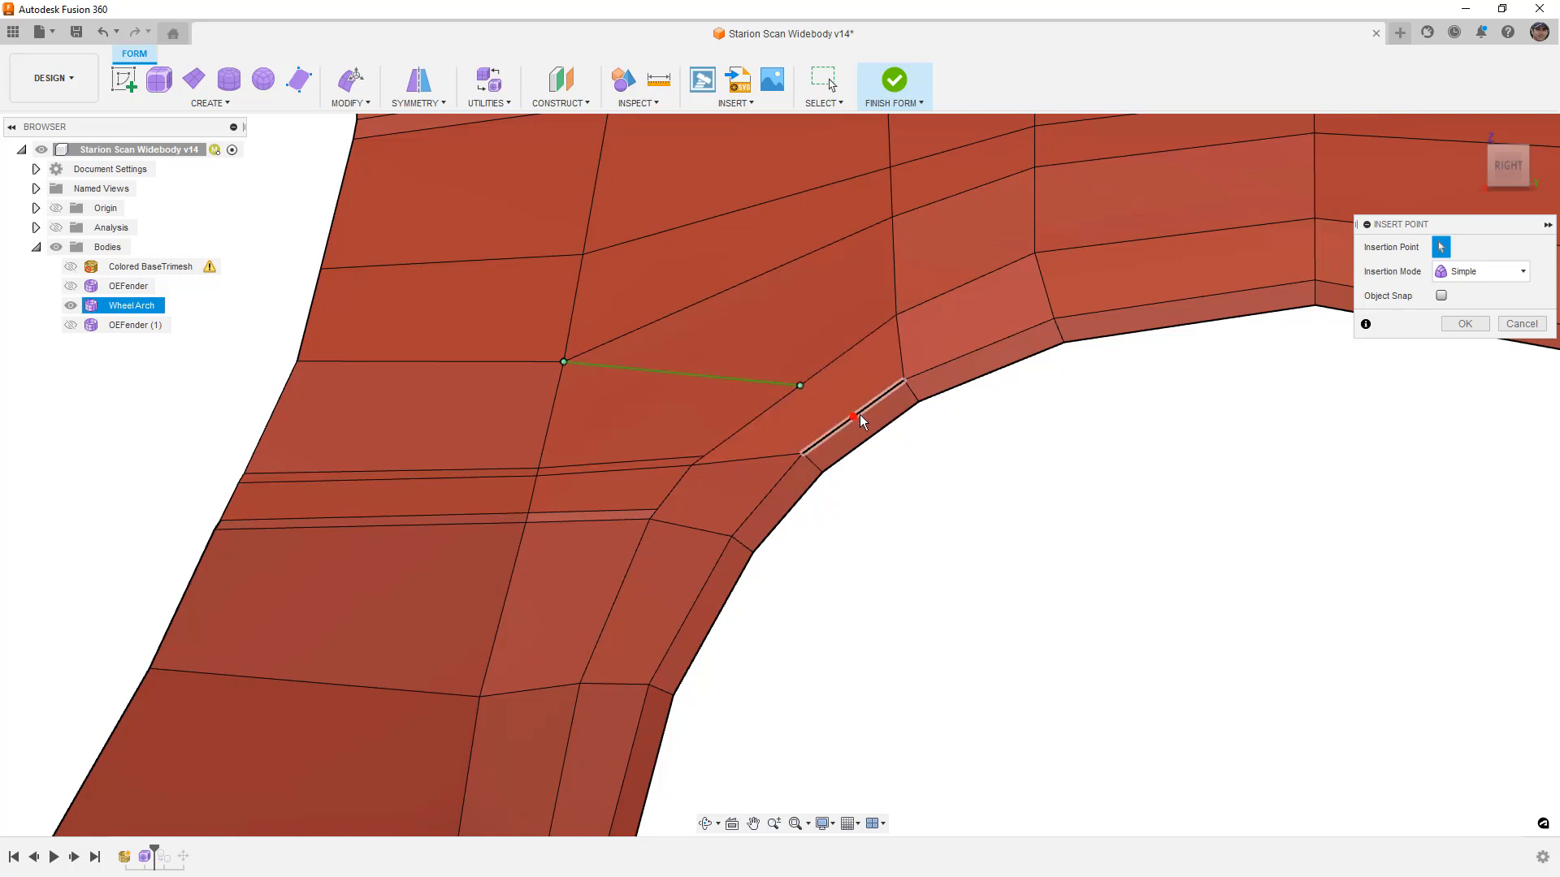
pyautogui.click(856, 414)
pyautogui.keyDown('shift'); pyautogui.moveTo(960, 504); pyautogui.dragTo(874, 486, button='middle'); pyautogui.keyUp('shift')
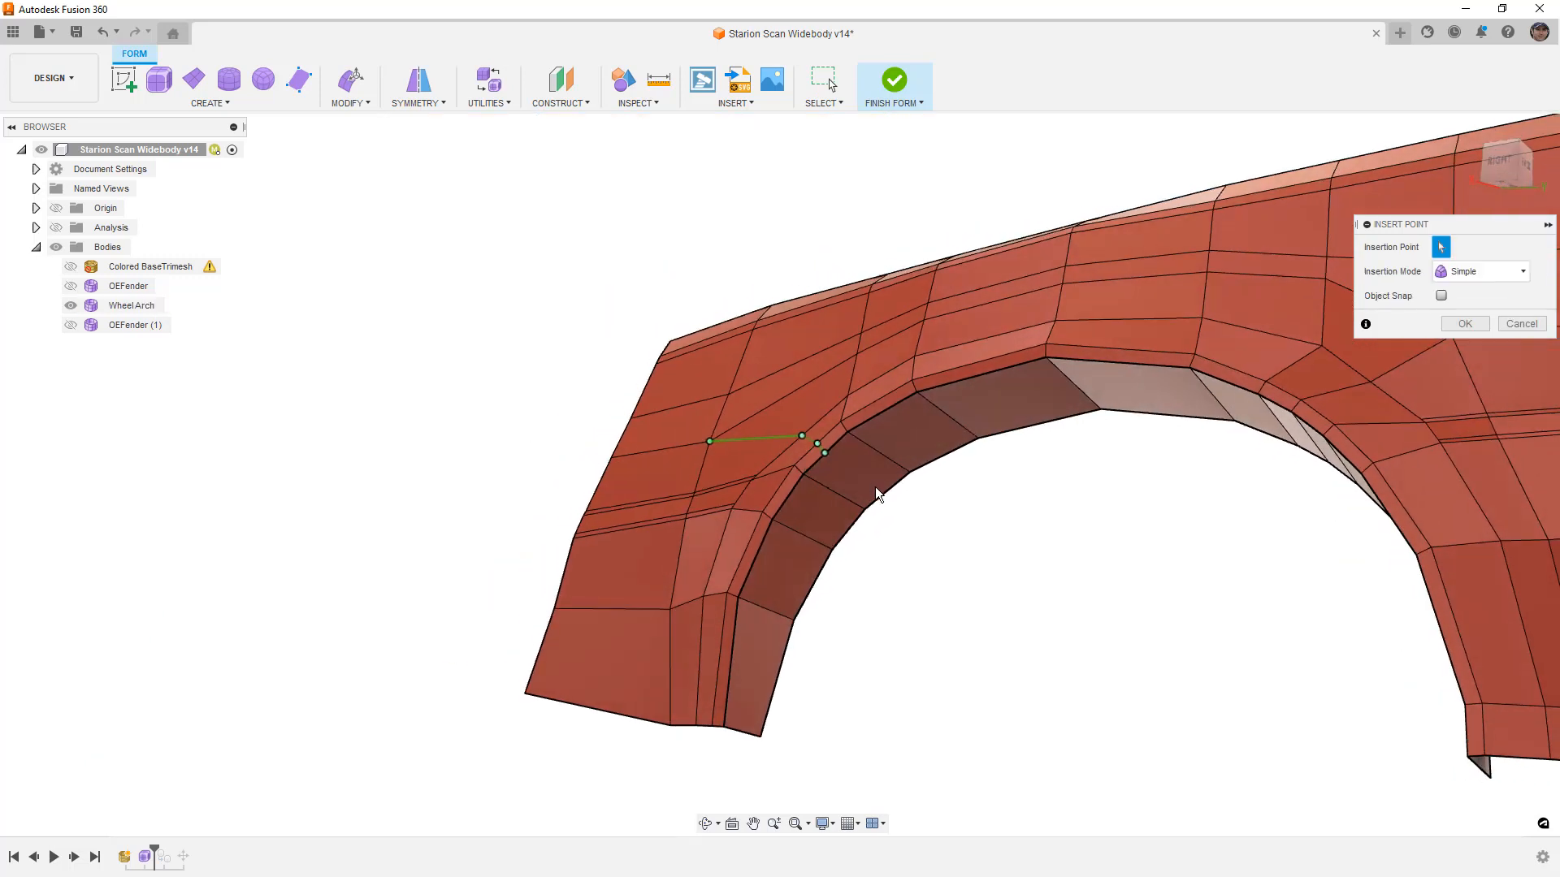
pyautogui.click(886, 490)
pyautogui.click(1470, 328)
# With Edit Form in the right side view, move the two inserted edges on the front arch lip by -2.461 mm horizontally and 2.461 mm vertically
pyautogui.keyDown('shift'); pyautogui.moveTo(950, 505); pyautogui.dragTo(667, 504, button='middle'); pyautogui.keyUp('shift')
pyautogui.scroll(5, 1100, 481)
pyautogui.click(1099, 481)
pyautogui.press('Escape')
pyautogui.click(350, 79)
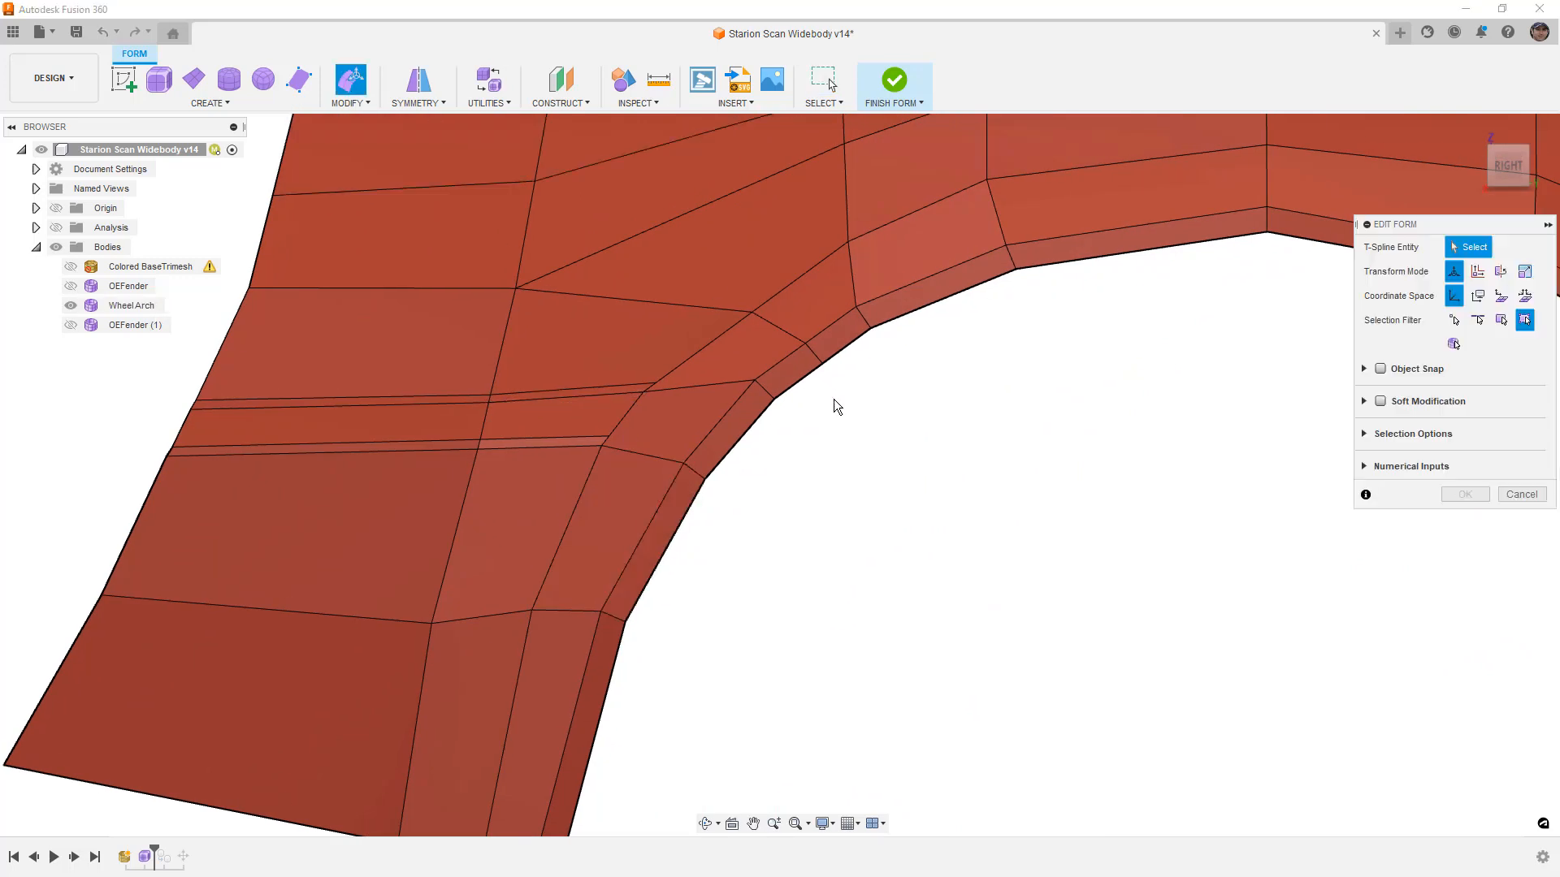
pyautogui.scroll(2, 805, 358)
pyautogui.doubleClick(804, 337)
pyautogui.moveTo(834, 329); pyautogui.dragTo(830, 324)
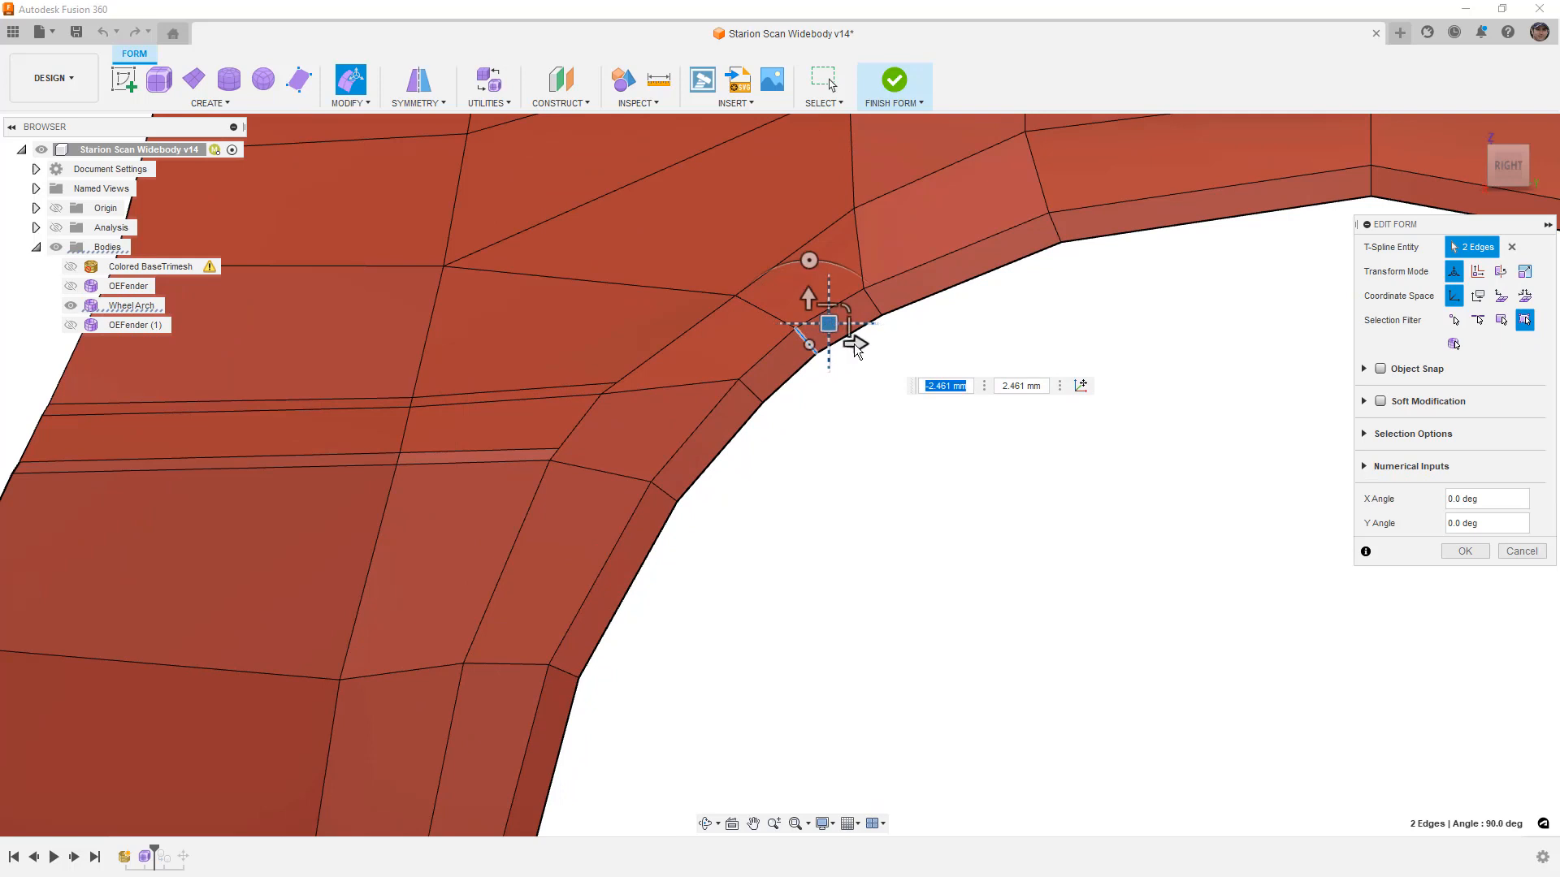
pyautogui.click(895, 403)
# Fine-tune the position of the two inserted edges on the front arch lip with Edit Form
pyautogui.scroll(-2, 898, 403)
pyautogui.moveTo(900, 403); pyautogui.dragTo(792, 465, button='middle')
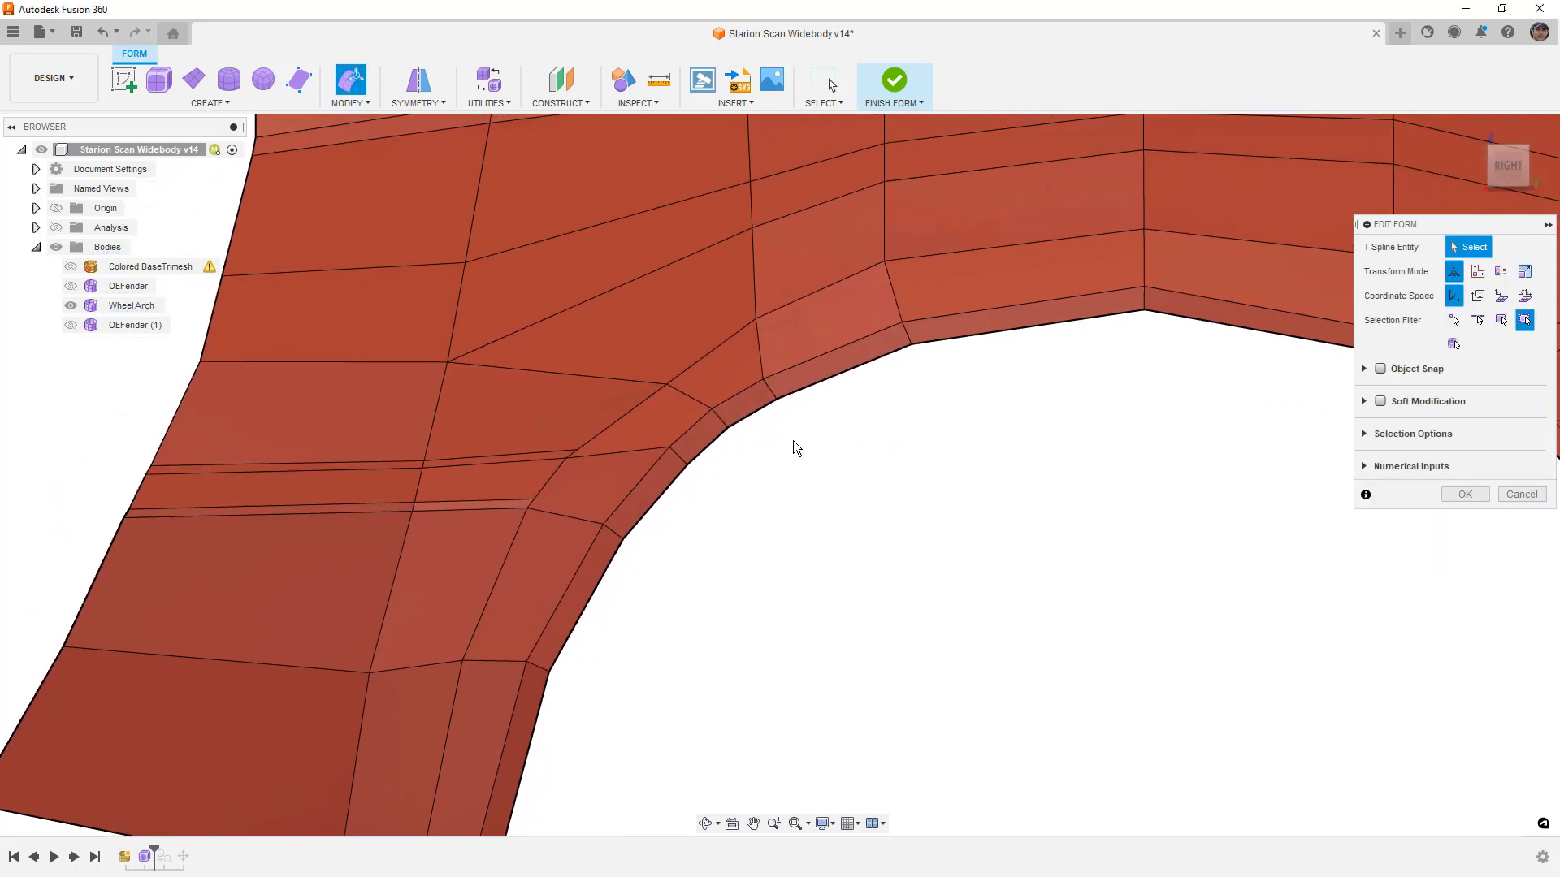
pyautogui.scroll(-3, 798, 423)
pyautogui.click(734, 255)
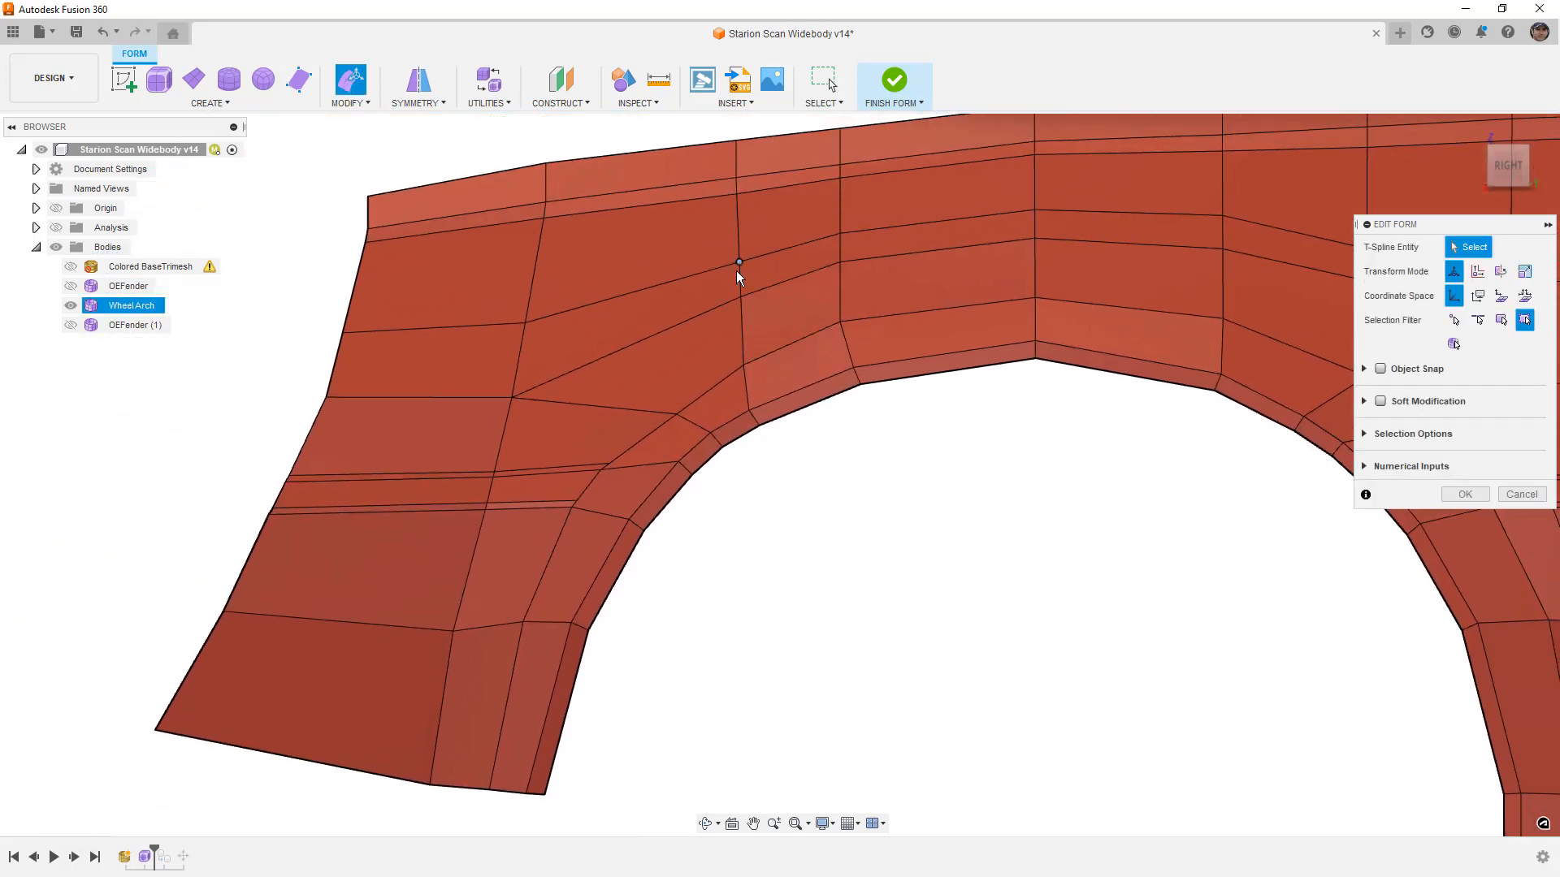
pyautogui.scroll(-1, 741, 300)
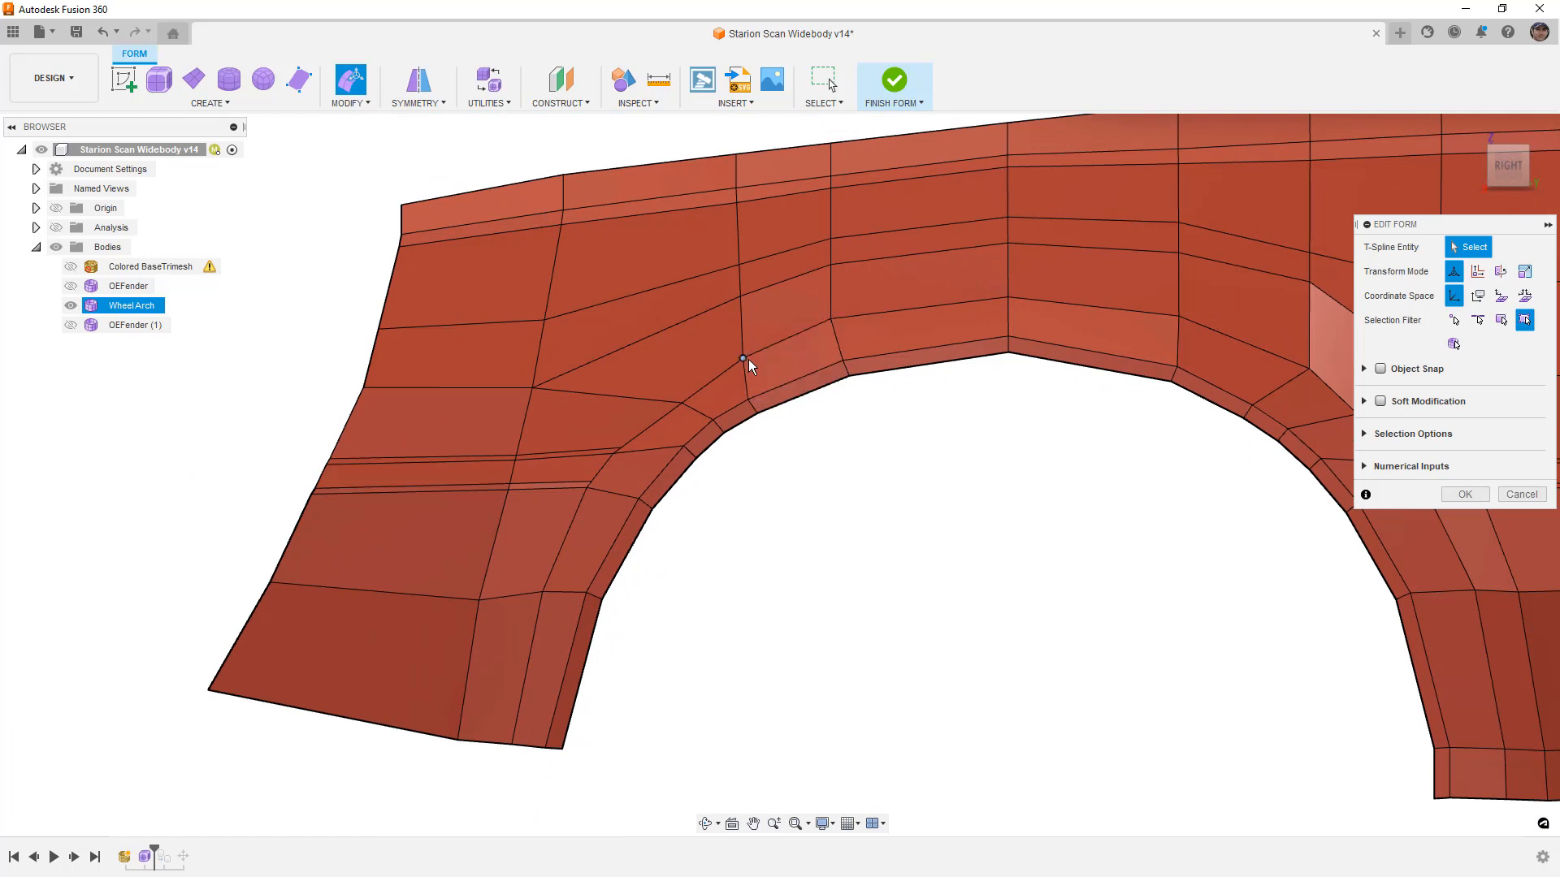
pyautogui.click(1521, 494)
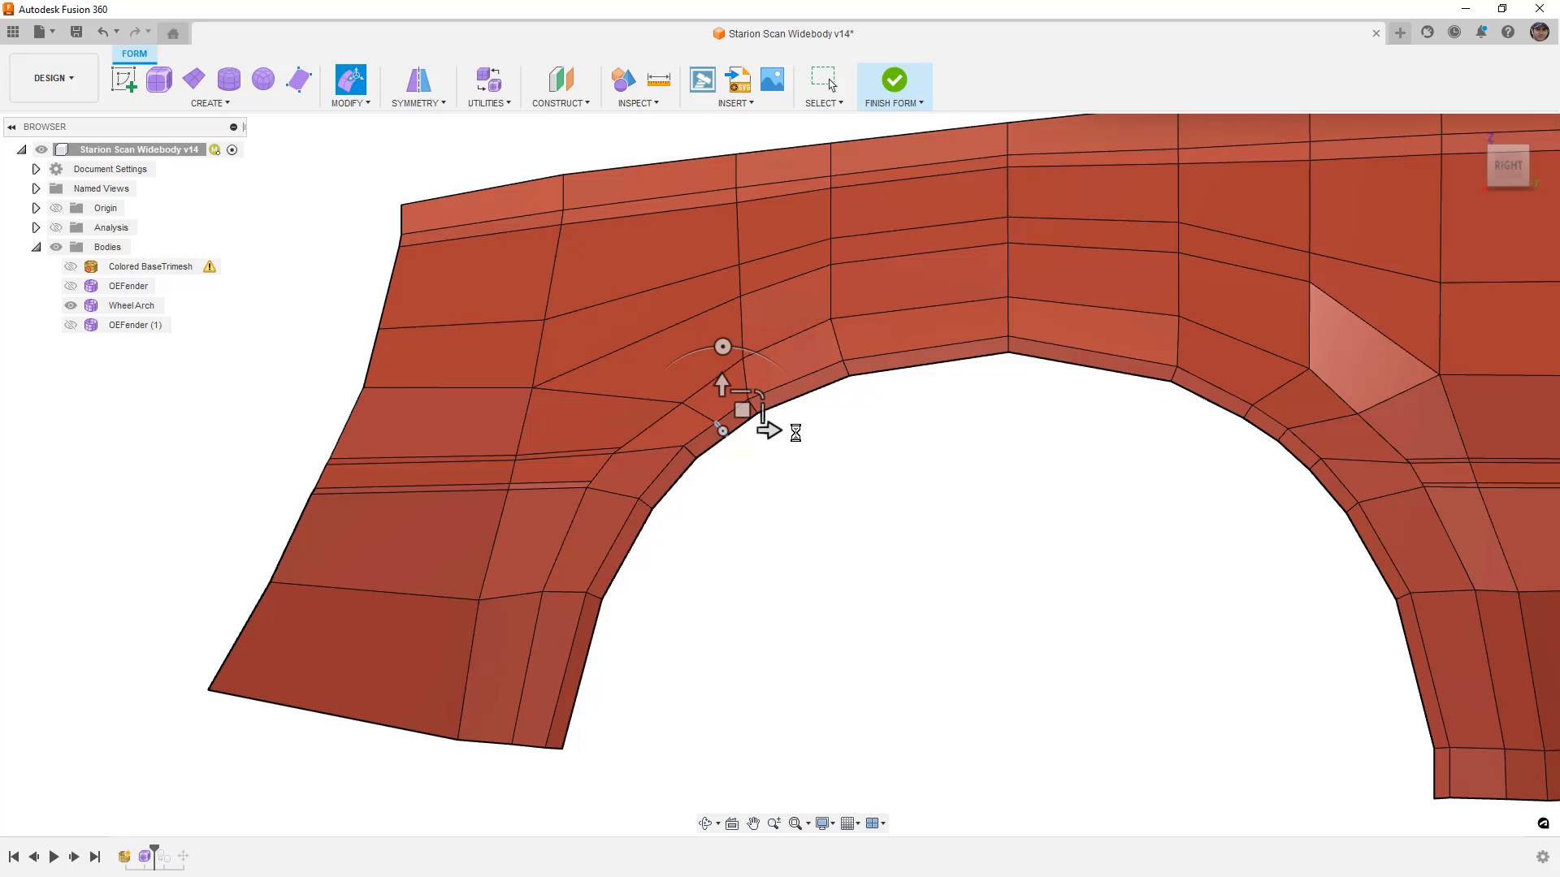
pyautogui.click(351, 79)
pyautogui.scroll(3, 756, 460)
pyautogui.moveTo(734, 389); pyautogui.dragTo(724, 390)
pyautogui.click(1465, 552)
pyautogui.click(813, 431)
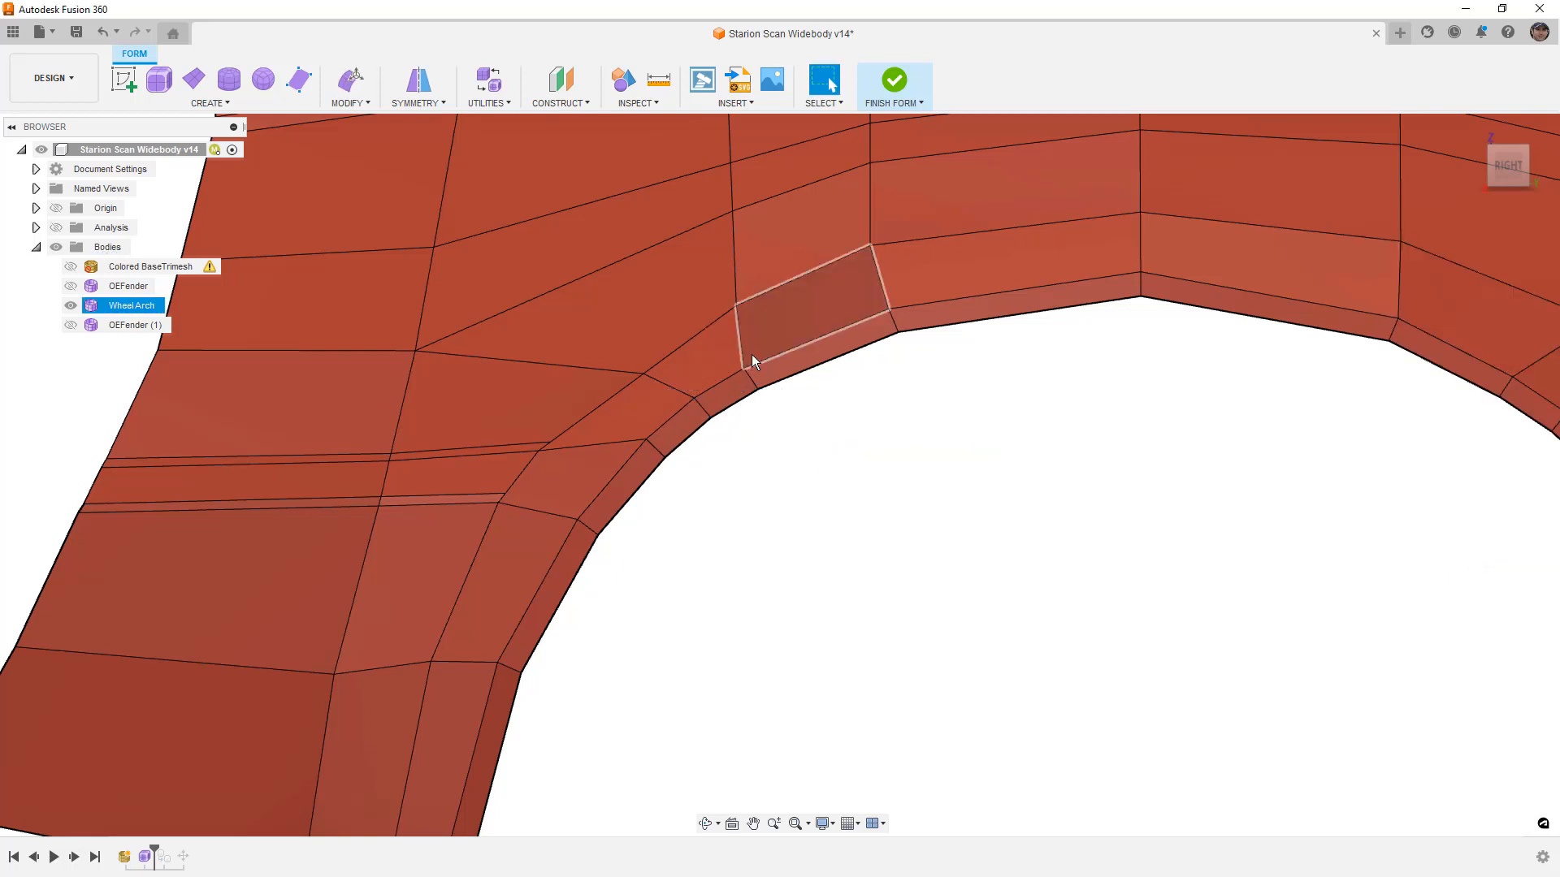
# Use Insert Point to run a new edge from the junction vertex above the front arch across the lip and flange, replacing the original edge
pyautogui.click(365, 102)
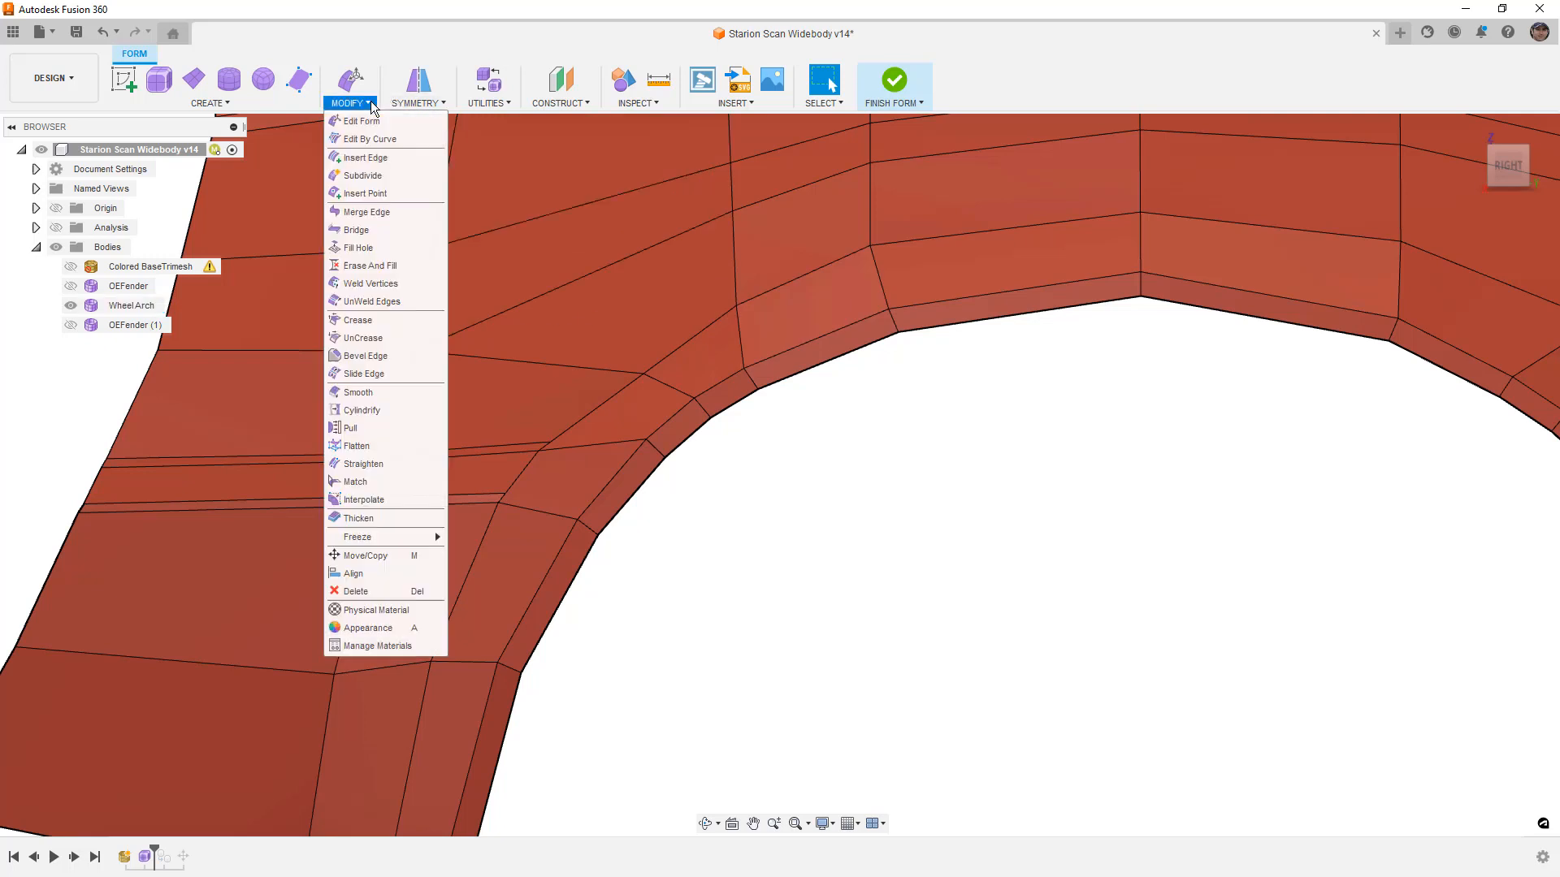
pyautogui.click(377, 193)
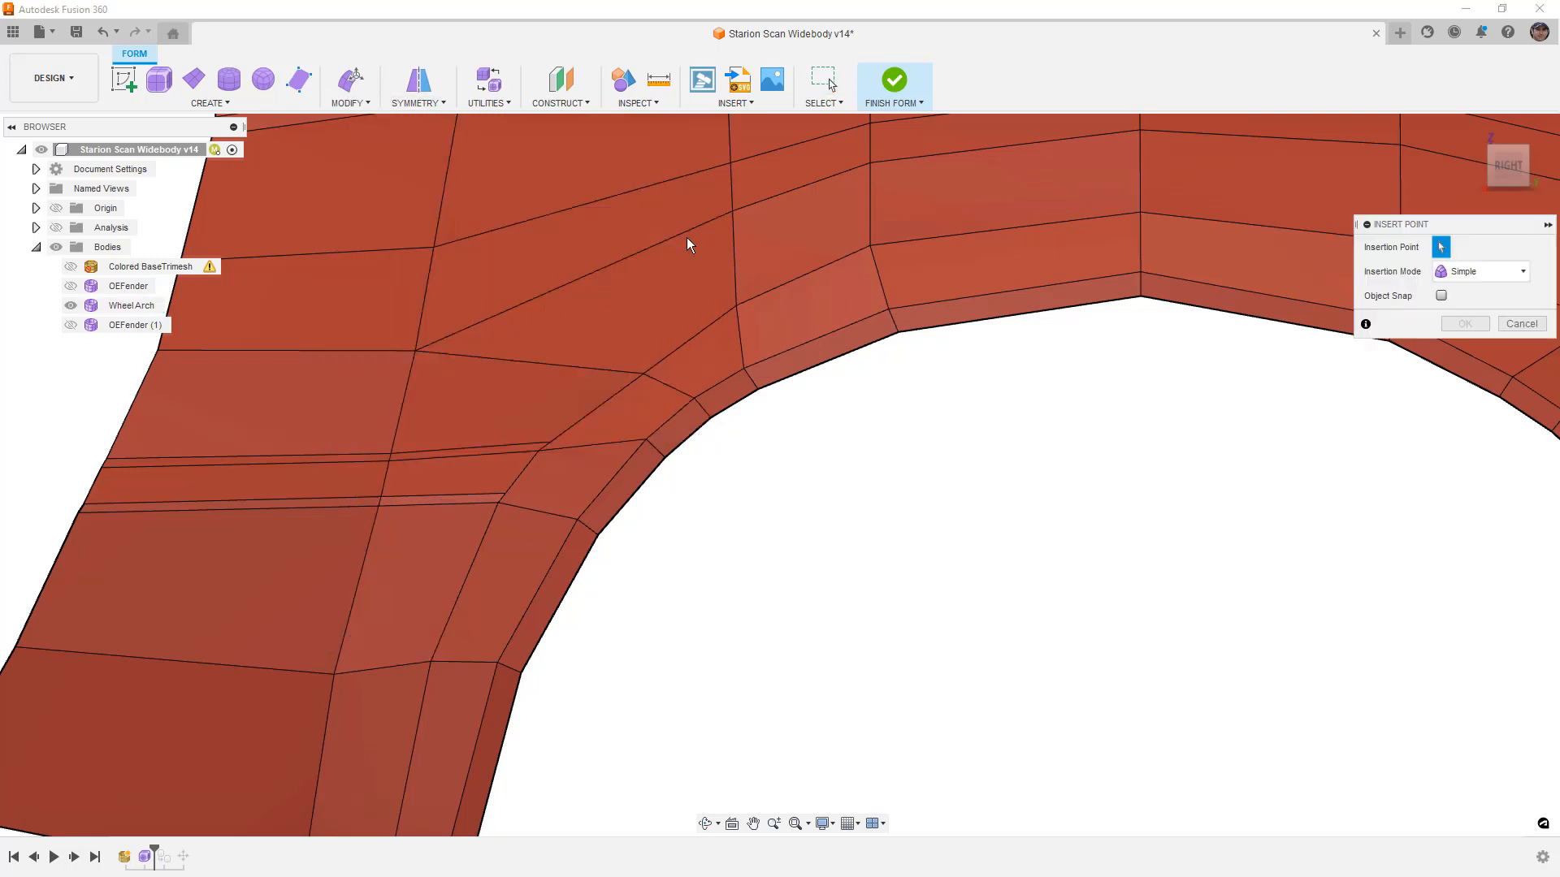
pyautogui.click(733, 210)
pyautogui.click(763, 298)
pyautogui.click(800, 372)
pyautogui.scroll(-2, 855, 464)
pyautogui.keyDown('shift'); pyautogui.moveTo(855, 465); pyautogui.dragTo(825, 410, button='middle'); pyautogui.keyUp('shift')
pyautogui.click(824, 470)
pyautogui.click(1464, 324)
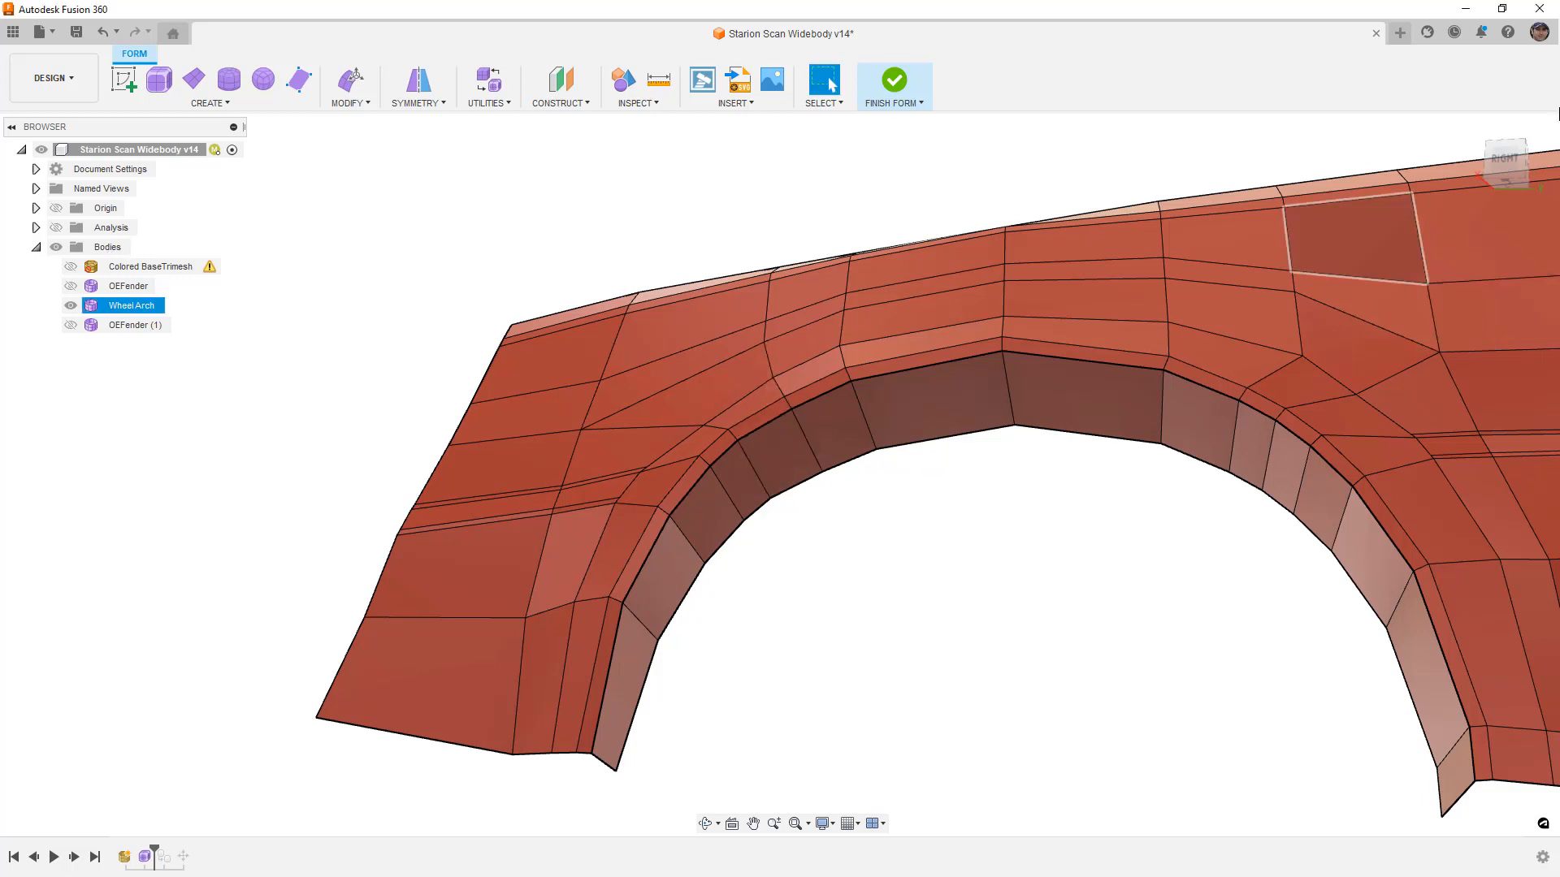
# In the right side view, move the new line's two lip edges with Edit Form by -3.022 mm horizontally and 3.454 mm vertically
pyautogui.click(1505, 154)
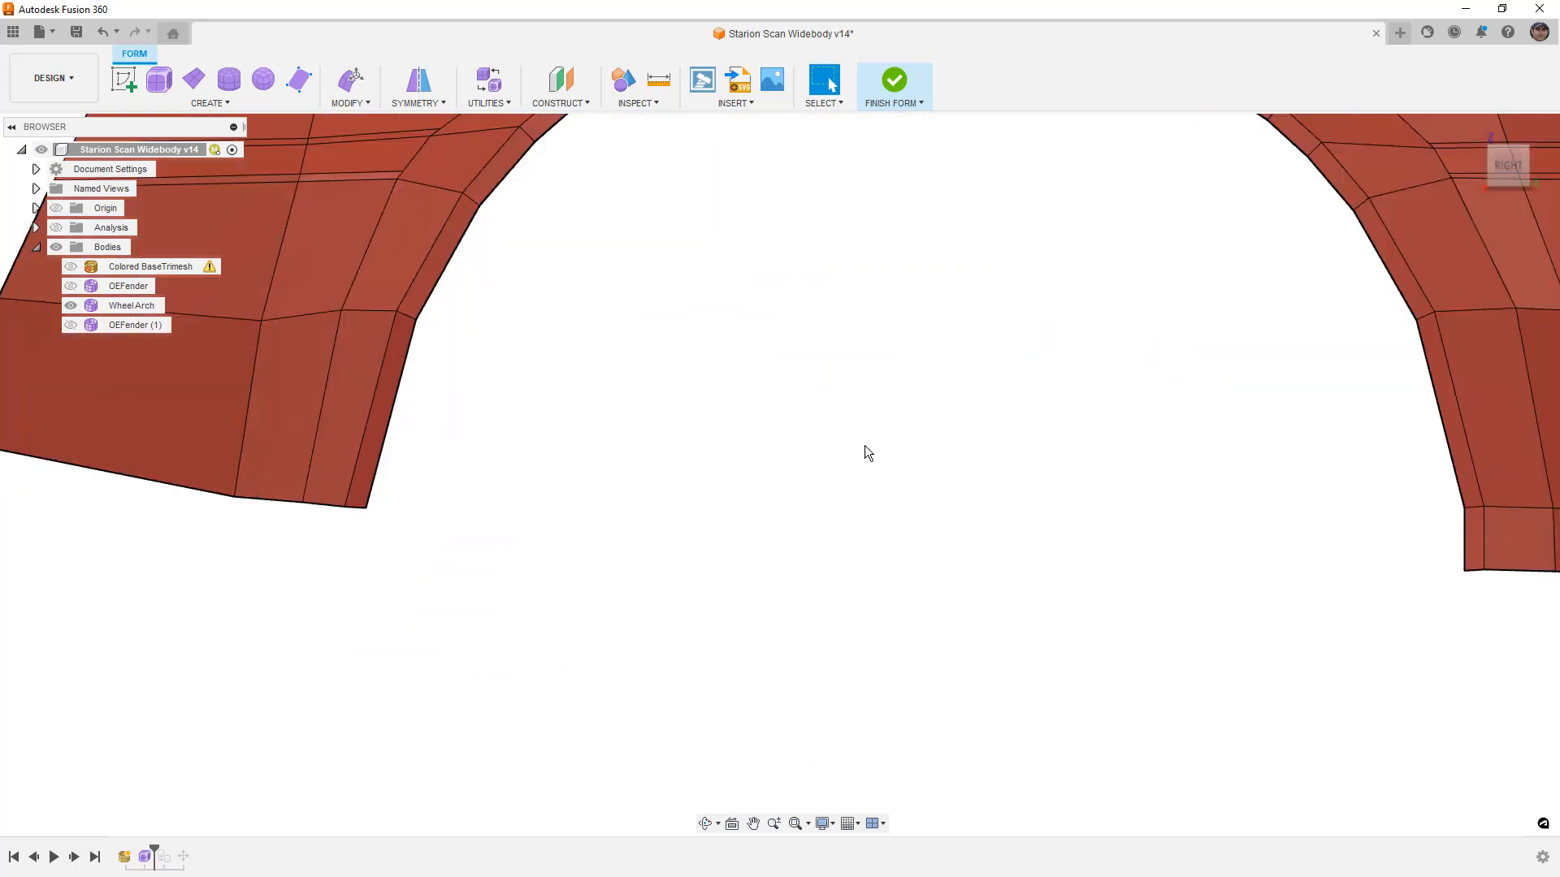
pyautogui.scroll(3, 690, 389)
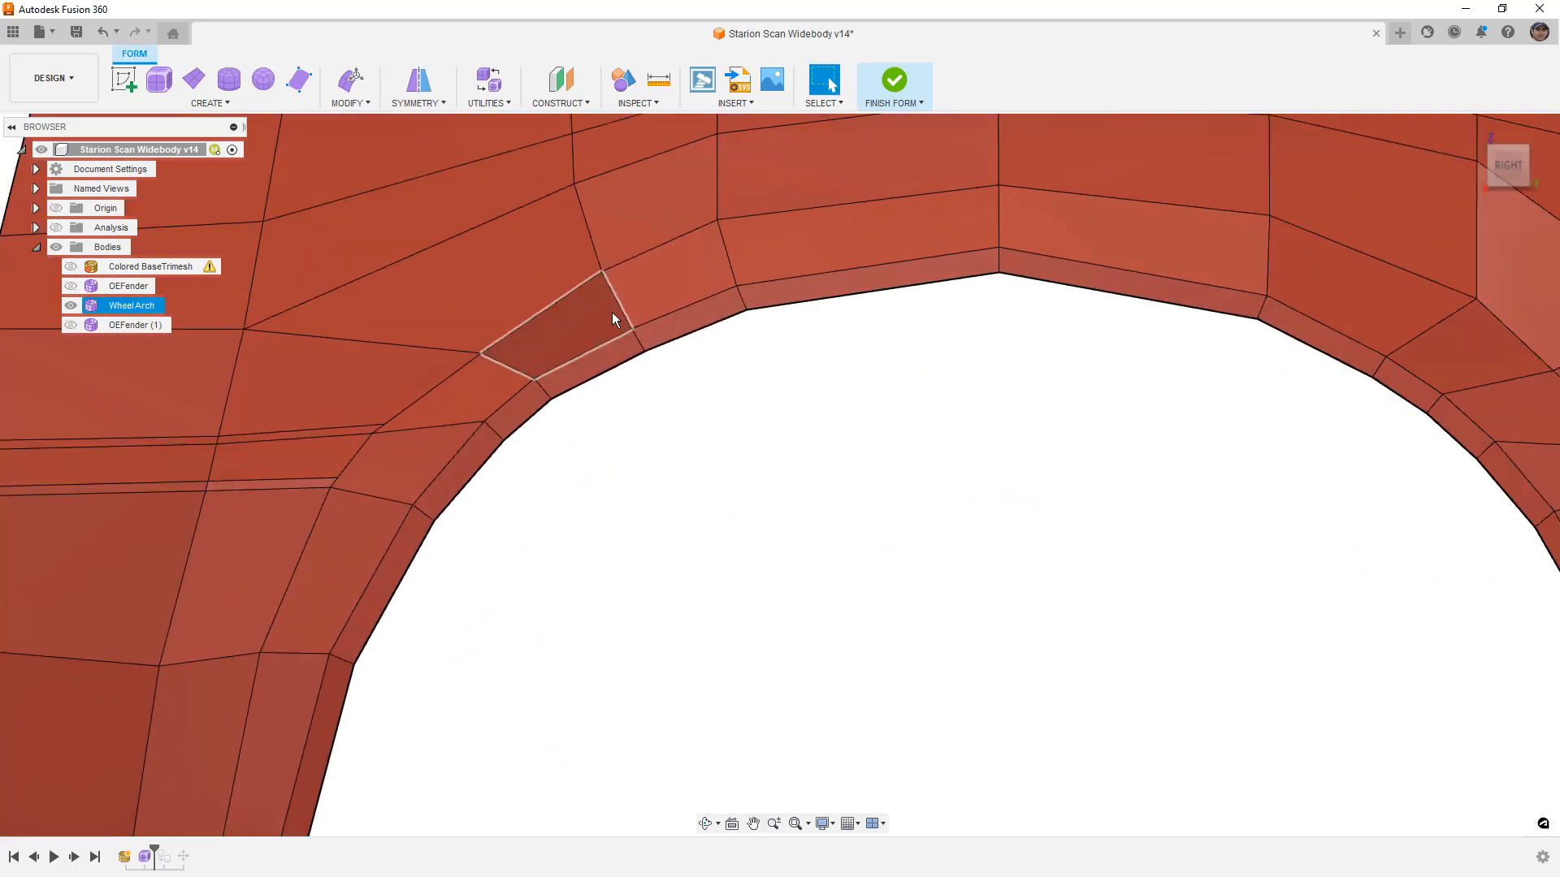
pyautogui.click(645, 350)
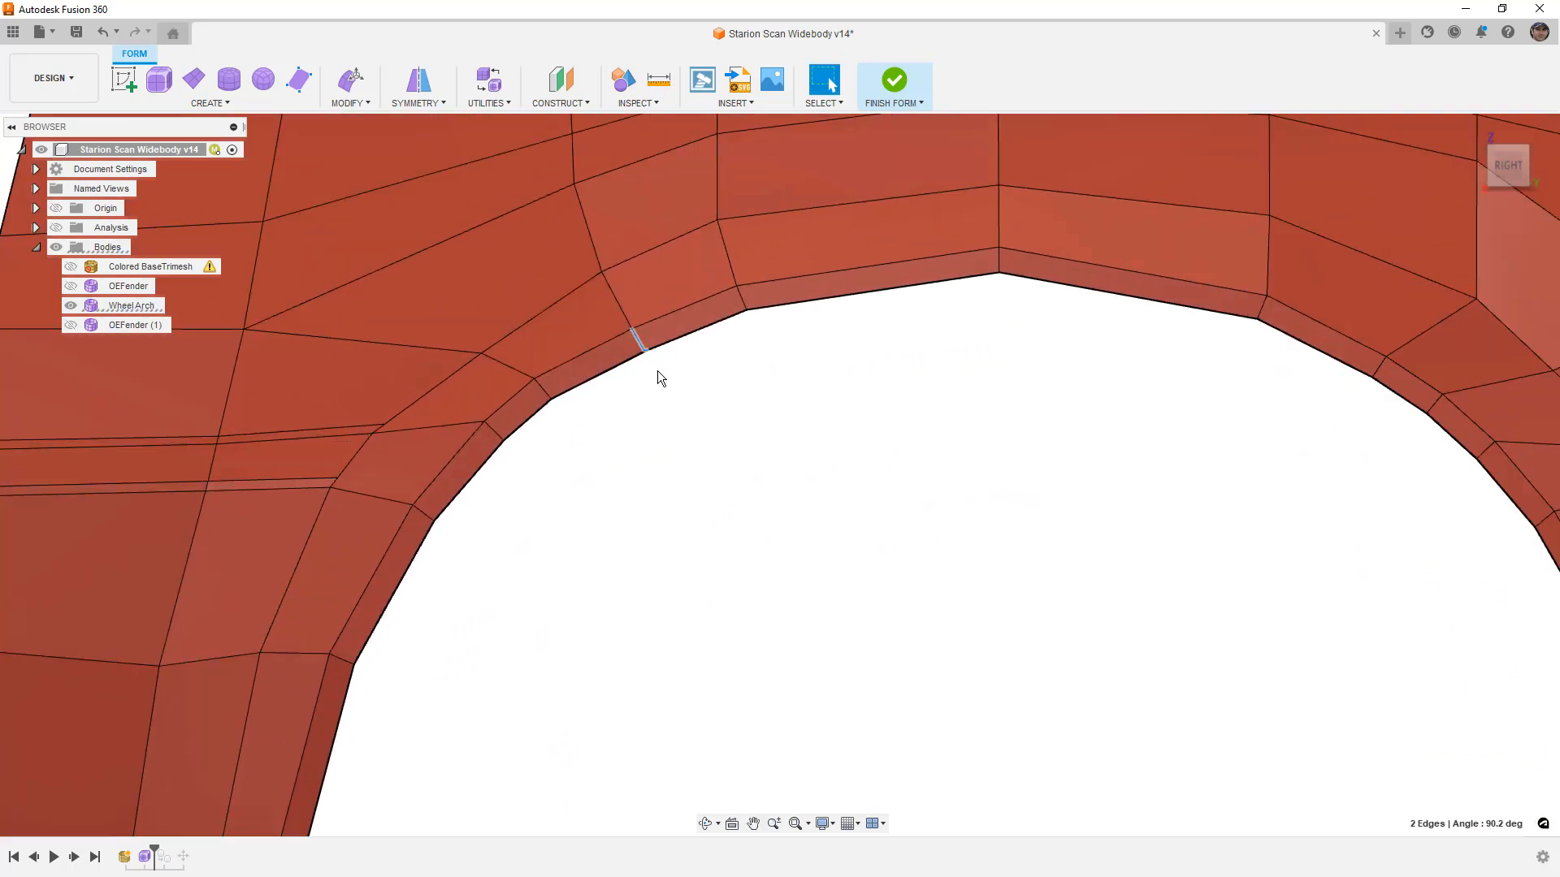
pyautogui.click(350, 80)
pyautogui.moveTo(675, 324); pyautogui.dragTo(655, 316)
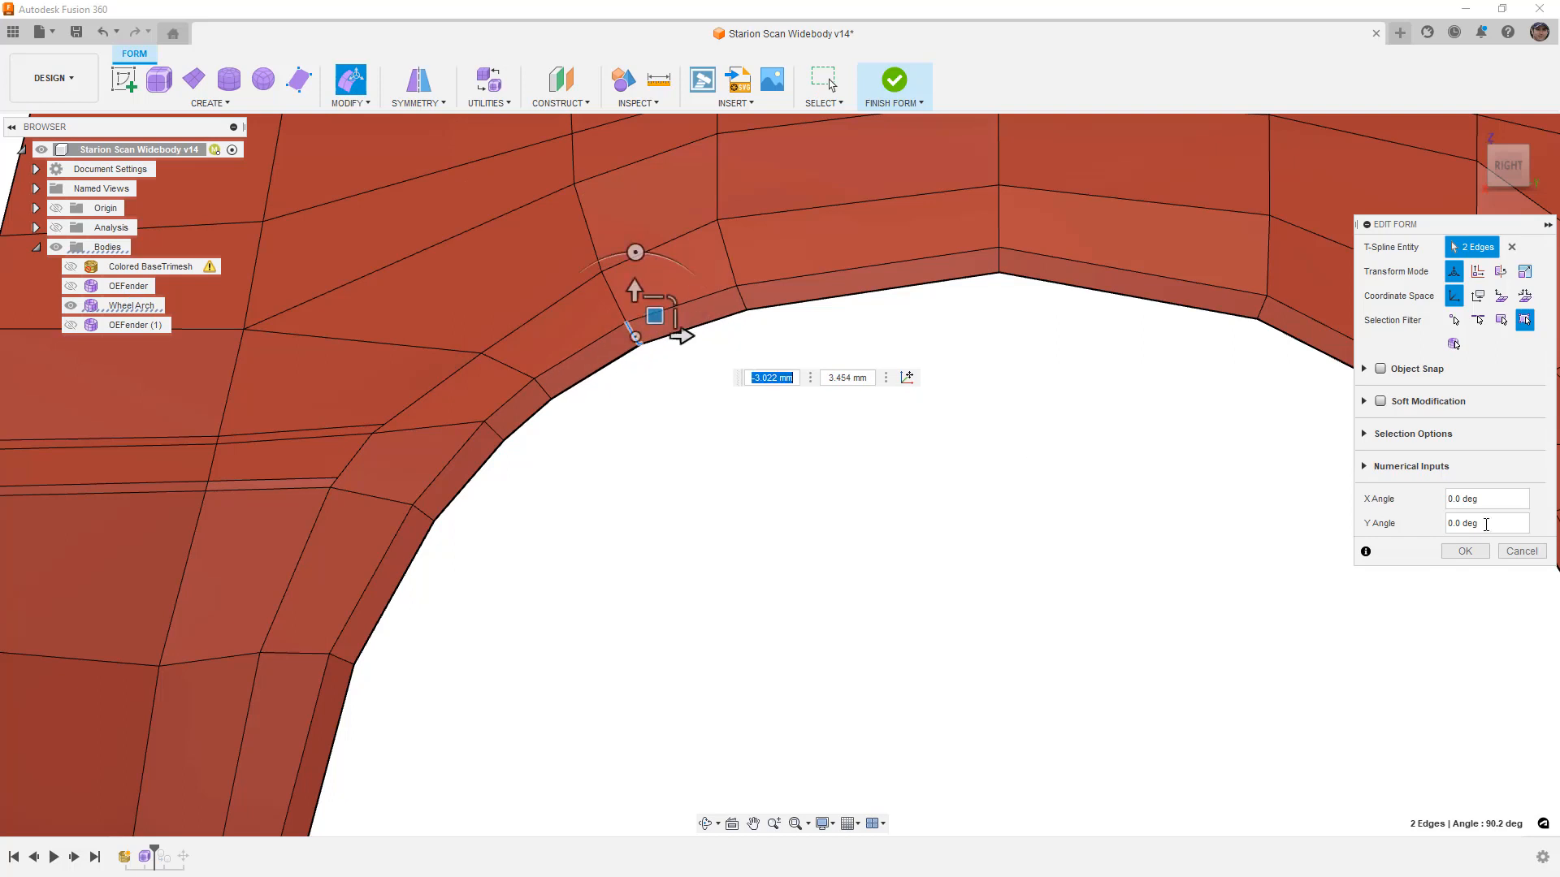
pyautogui.click(1464, 551)
pyautogui.scroll(-3, 661, 530)
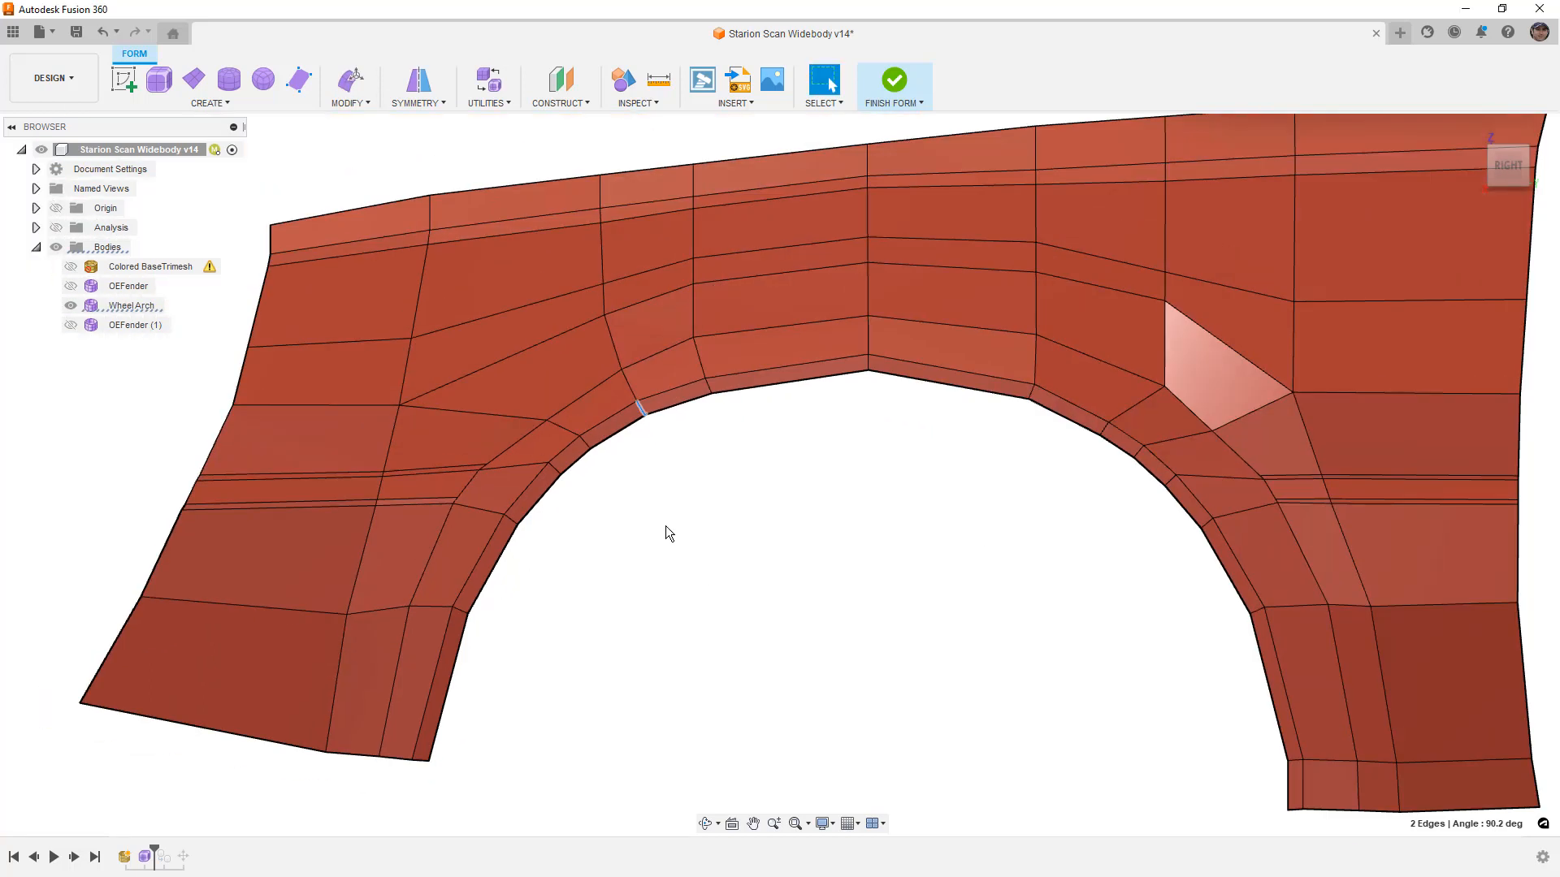
# Switch to smooth display with edges and apply Make Uniform to the Wheel Arch body
pyautogui.hotkey('alt', '3')
pyautogui.scroll(-2, 665, 532)
pyautogui.click(560, 103)
pyautogui.moveTo(488, 104)
pyautogui.click(492, 157)
pyautogui.click(577, 363)
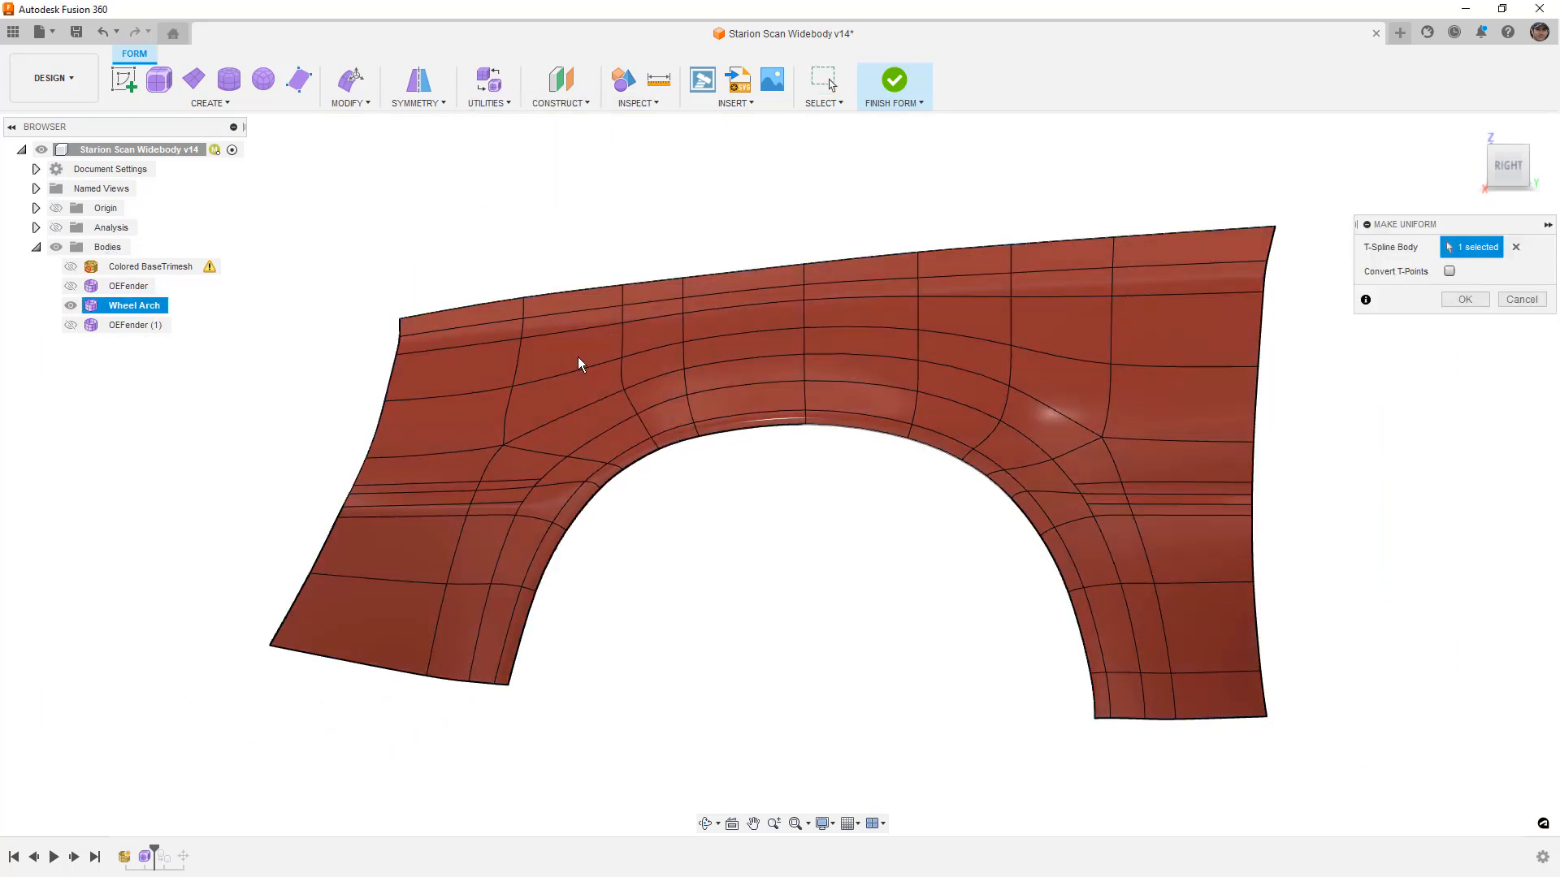
pyautogui.click(1464, 299)
pyautogui.click(1107, 378)
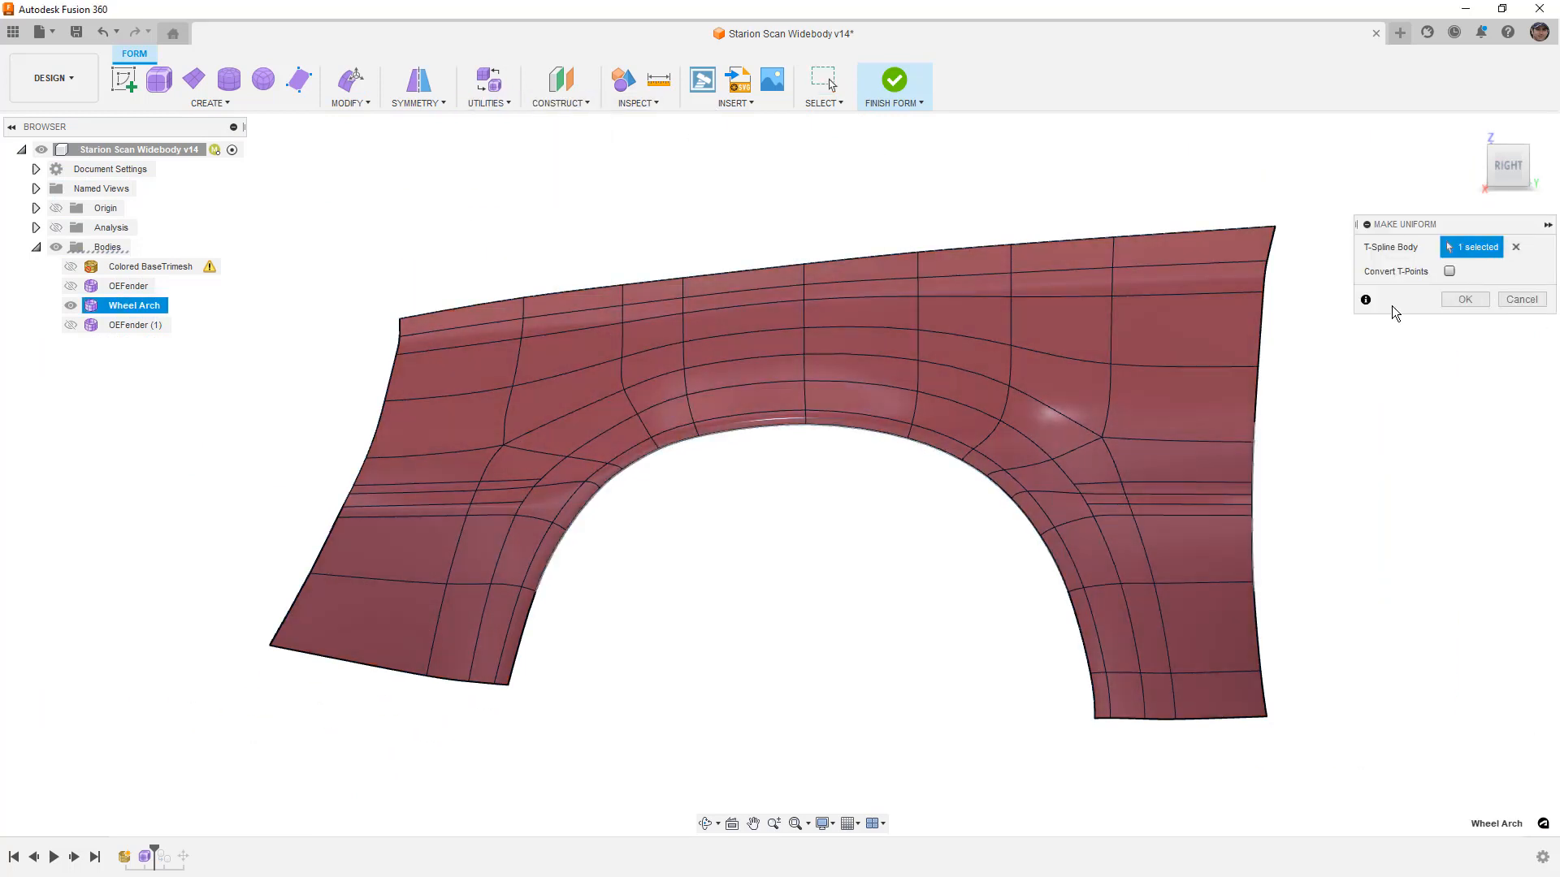
pyautogui.click(1464, 299)
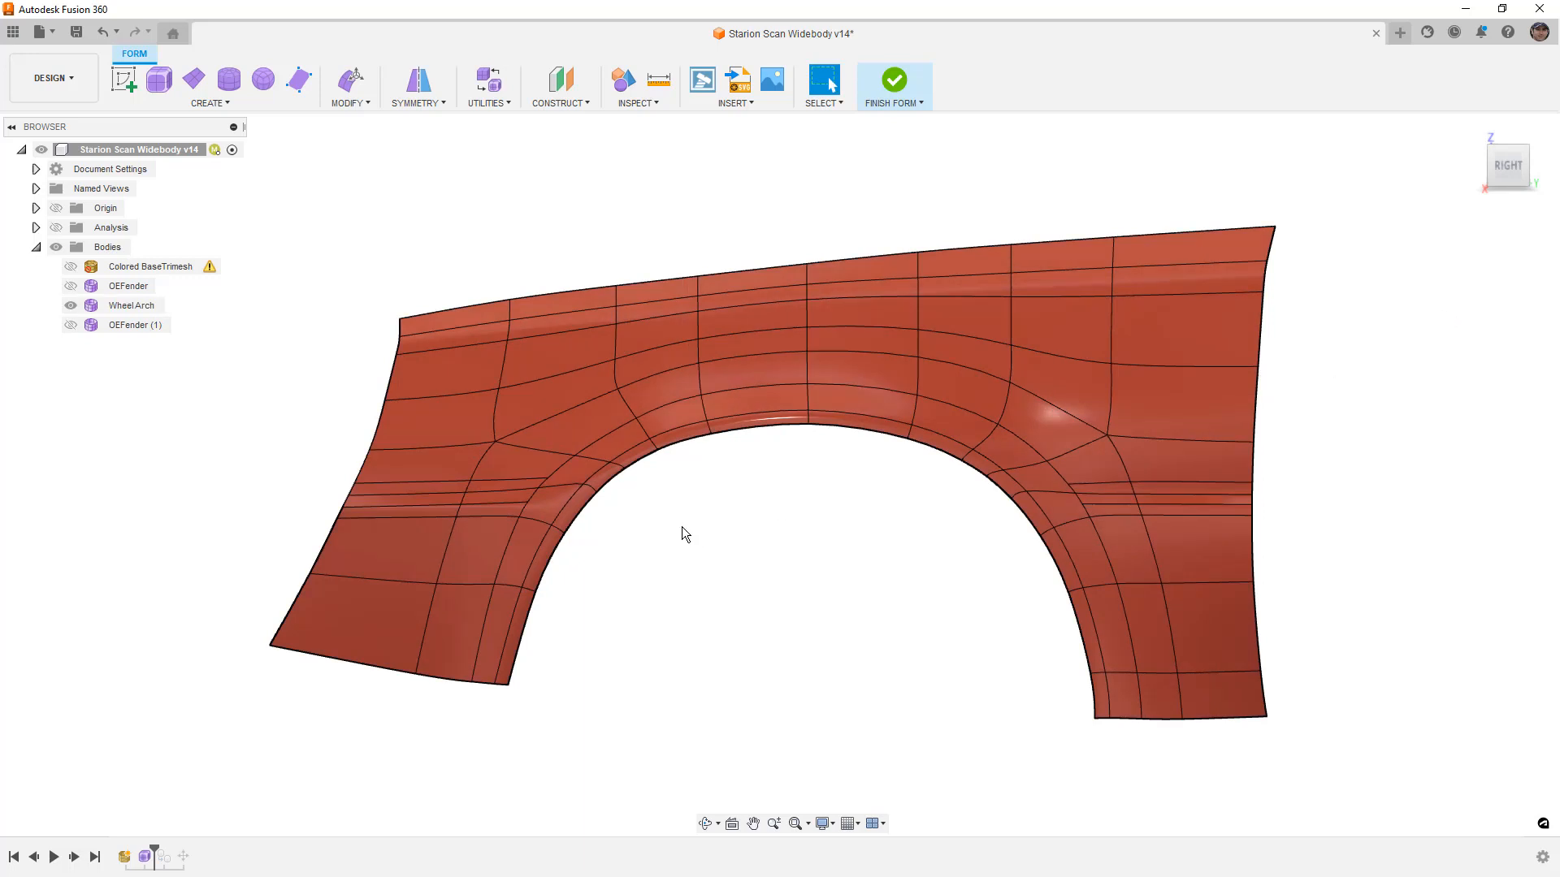
# Start a zebra analysis on the Wheel Arch body with horizontal stripes and 68 repeats
pyautogui.hotkey('alt', '3')
pyautogui.moveTo(704, 522)
pyautogui.keyDown('shift'); pyautogui.mouseDown(button='middle')
pyautogui.moveTo(801, 502)
pyautogui.moveTo(717, 495)
pyautogui.moveTo(734, 501)
pyautogui.moveTo(704, 512)
pyautogui.mouseUp(button='middle'); pyautogui.keyUp('shift')
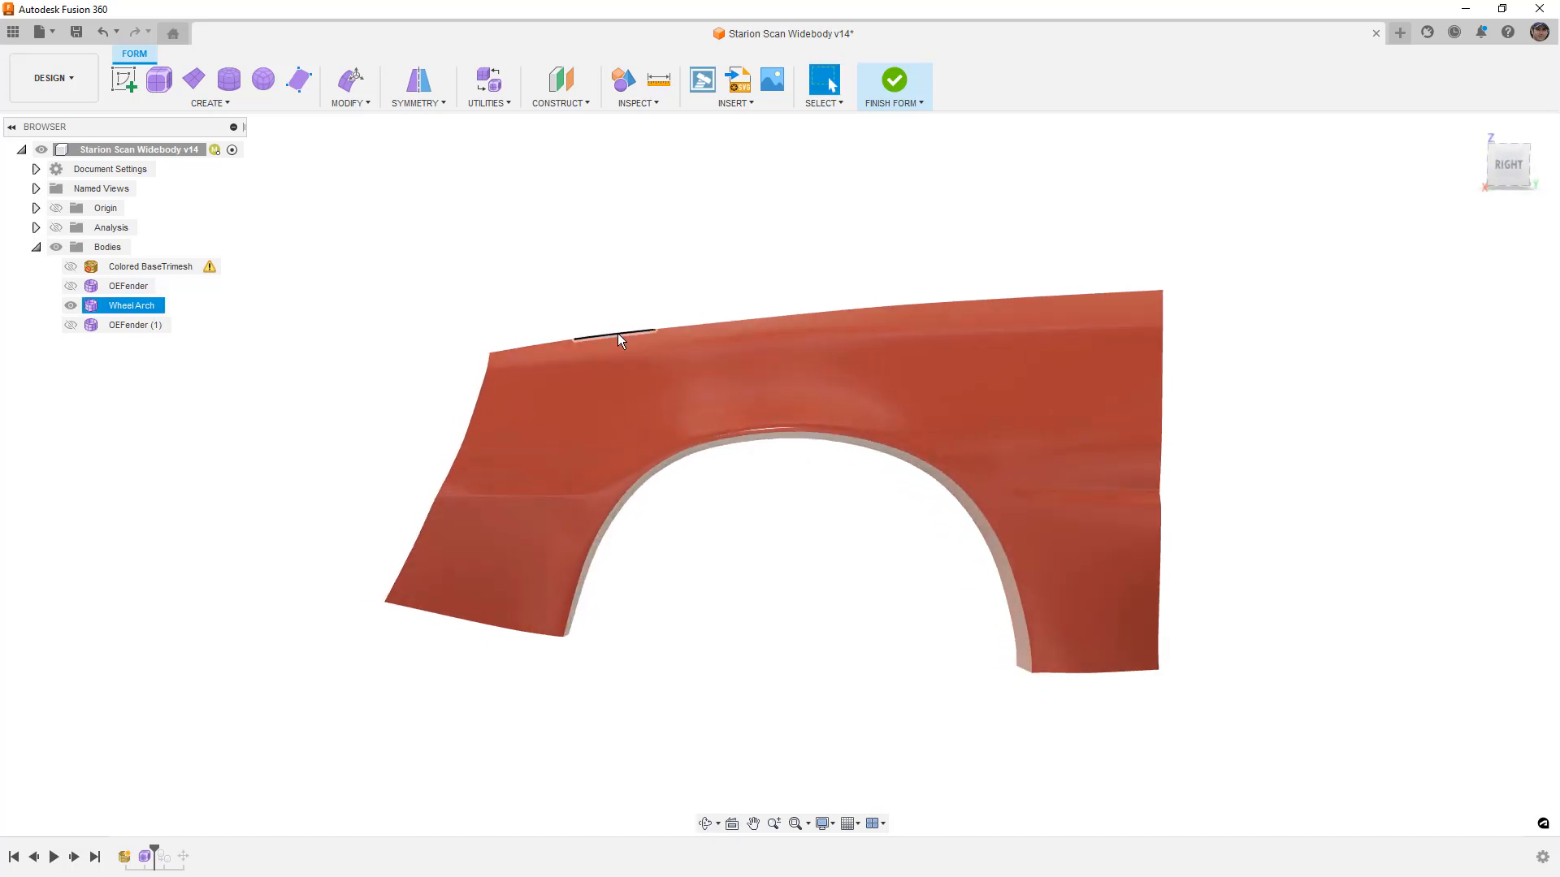
pyautogui.click(632, 104)
pyautogui.click(645, 176)
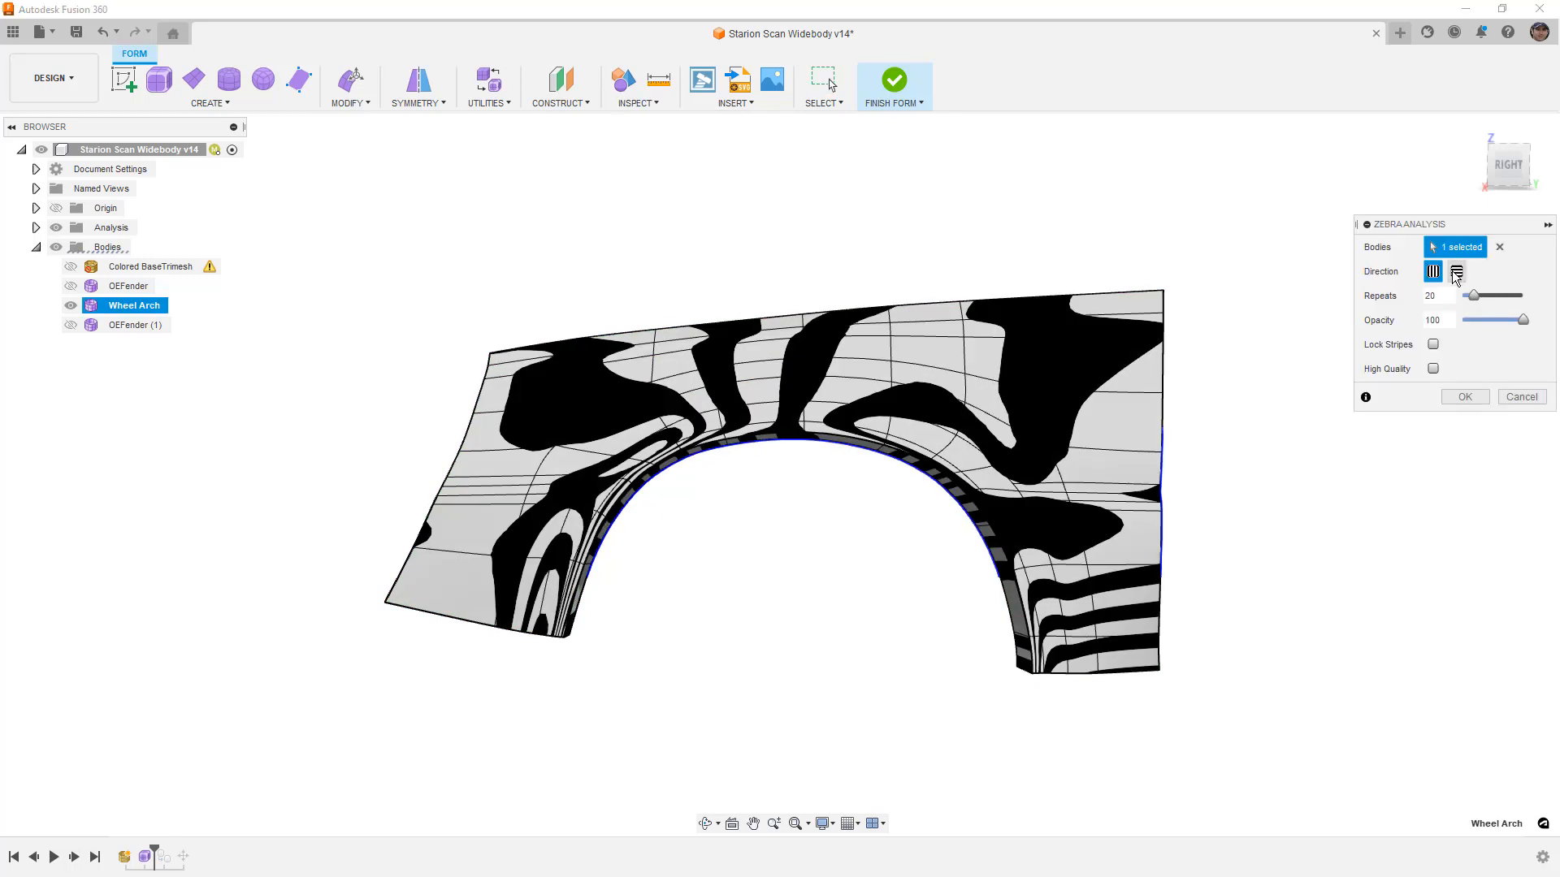
pyautogui.click(1456, 272)
pyautogui.moveTo(1471, 295); pyautogui.dragTo(1503, 297)
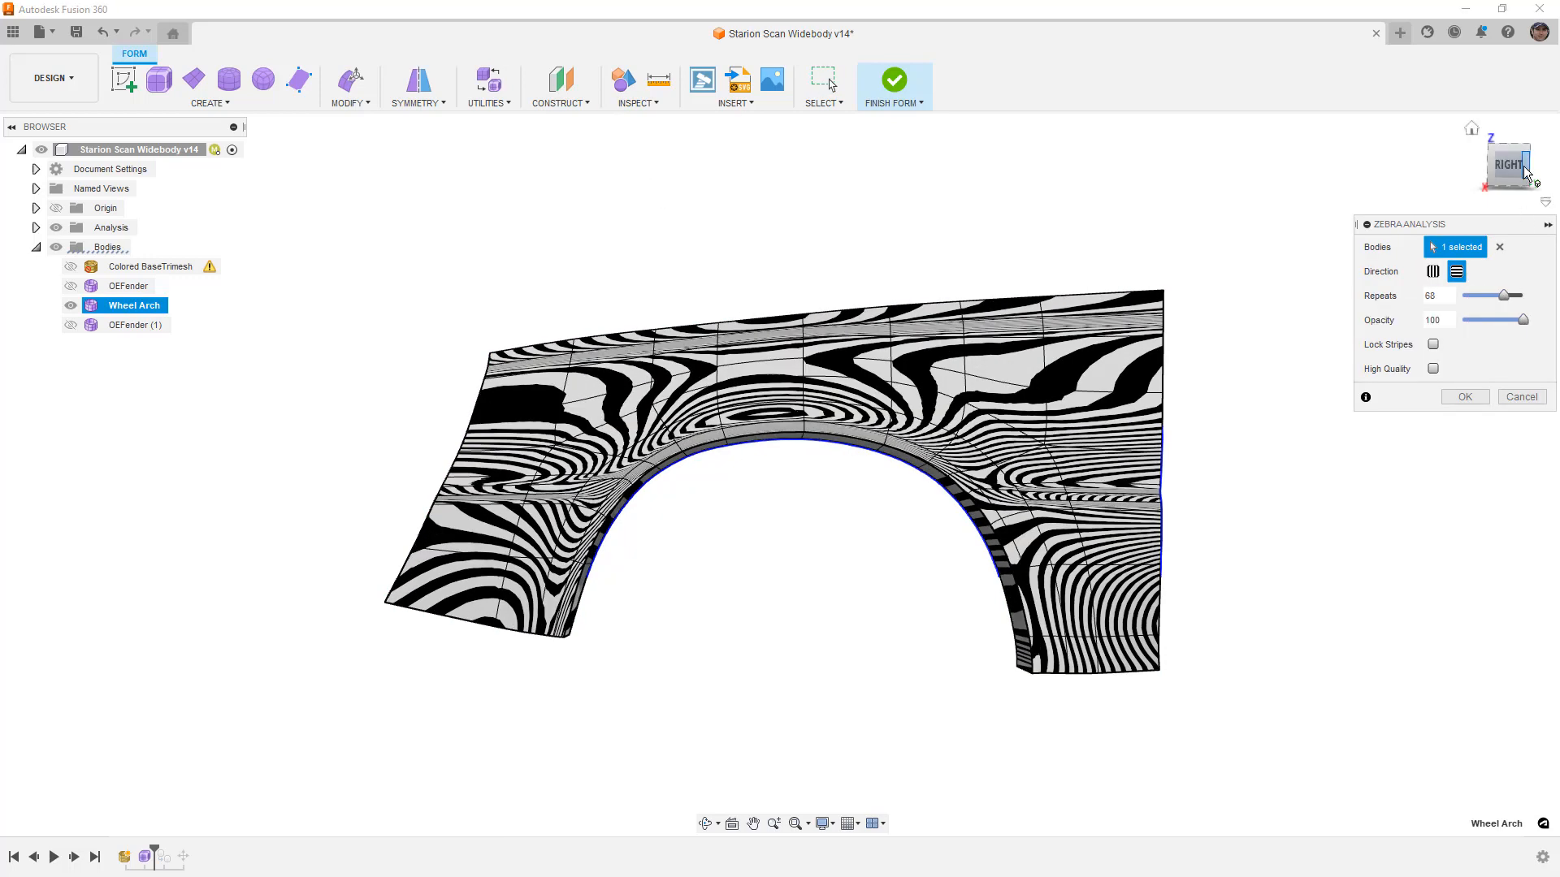
# Examine the zebra stripes where the body line meets the arch at the front and rear, and close the analysis
pyautogui.click(1526, 175)
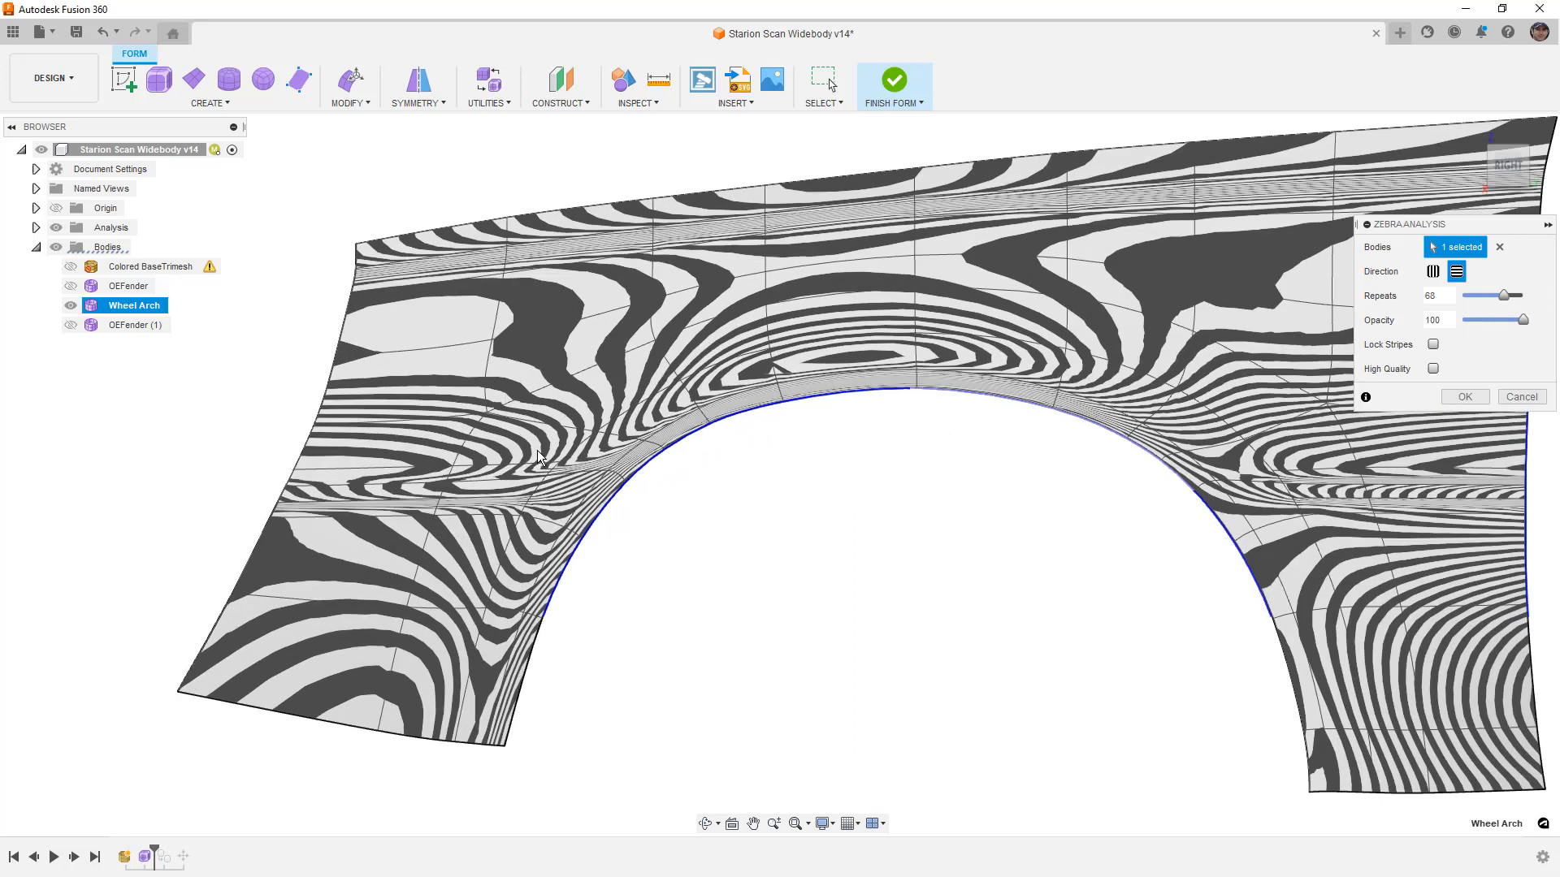
pyautogui.scroll(2, 538, 451)
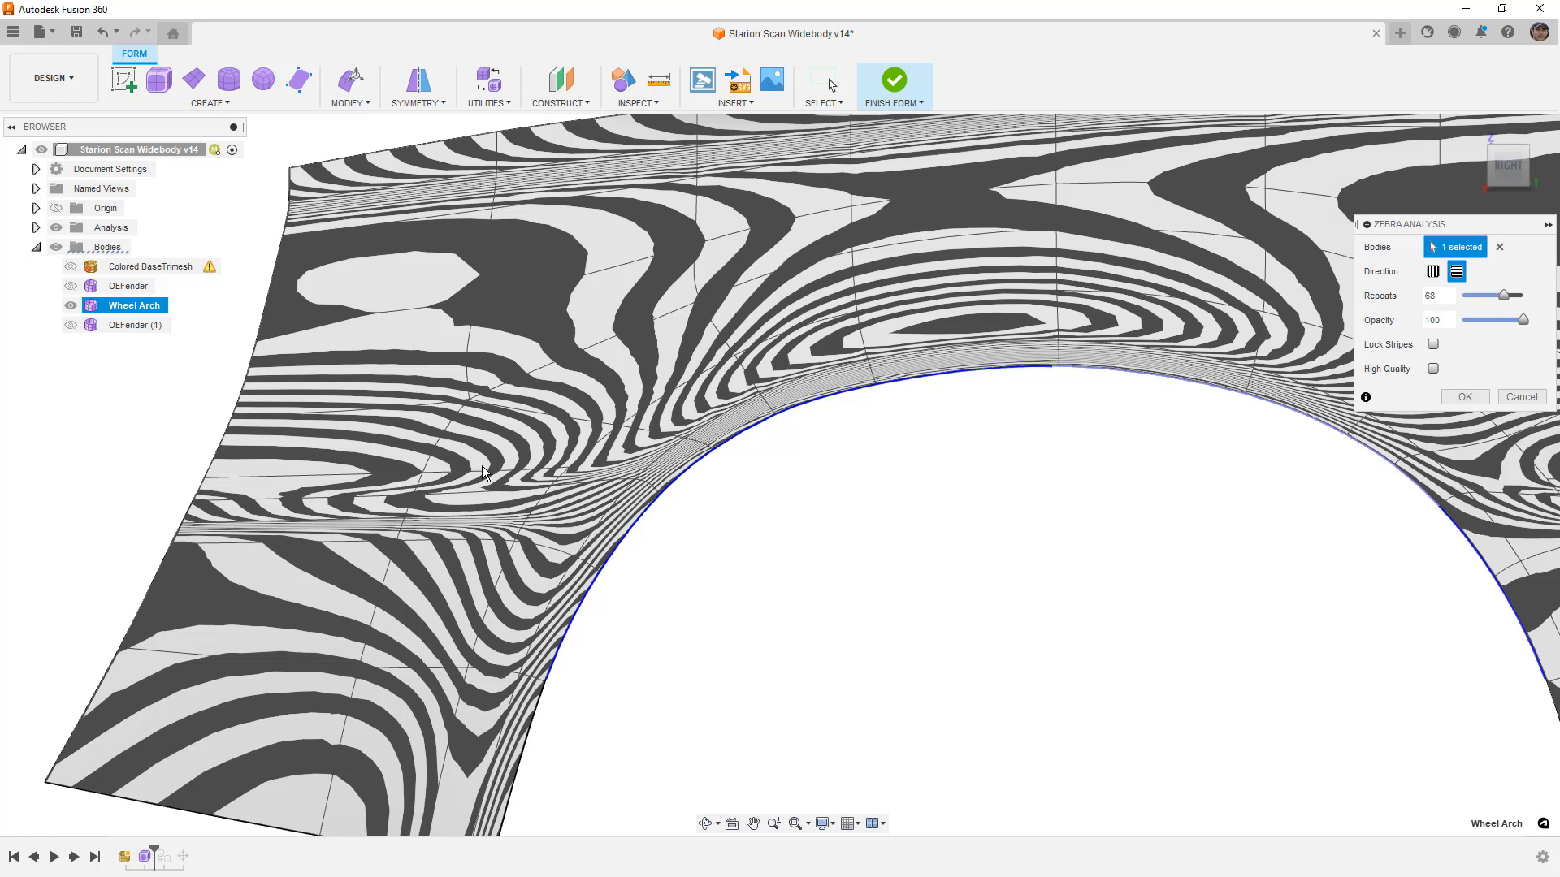
pyautogui.scroll(-2, 482, 473)
pyautogui.moveTo(1090, 497); pyautogui.dragTo(623, 513, button='middle')
pyautogui.scroll(2, 831, 493)
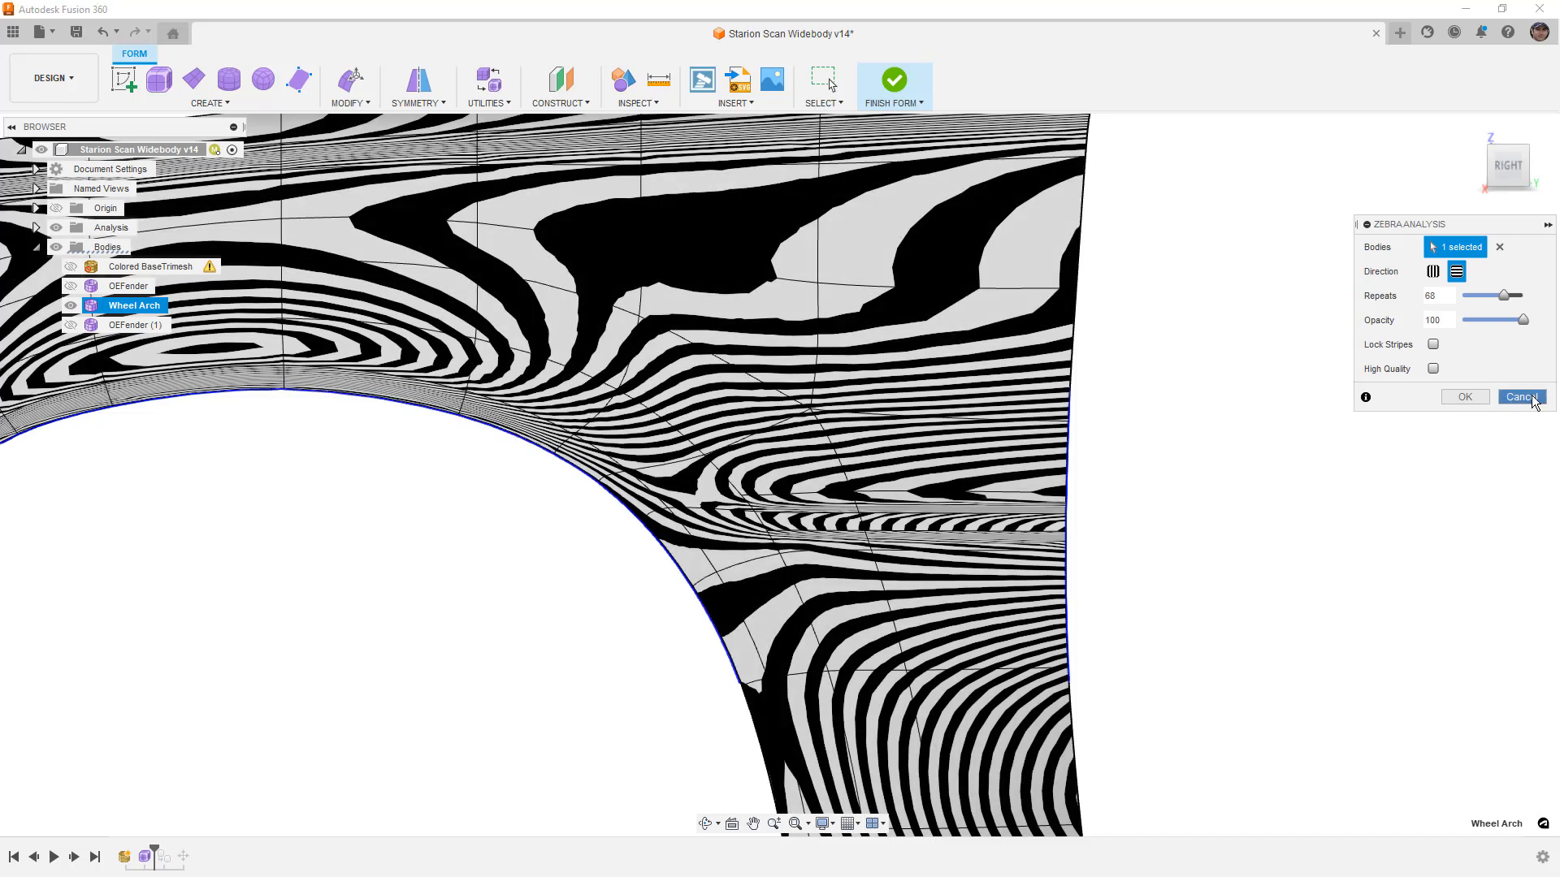
pyautogui.click(1464, 396)
pyautogui.scroll(-3, 1291, 513)
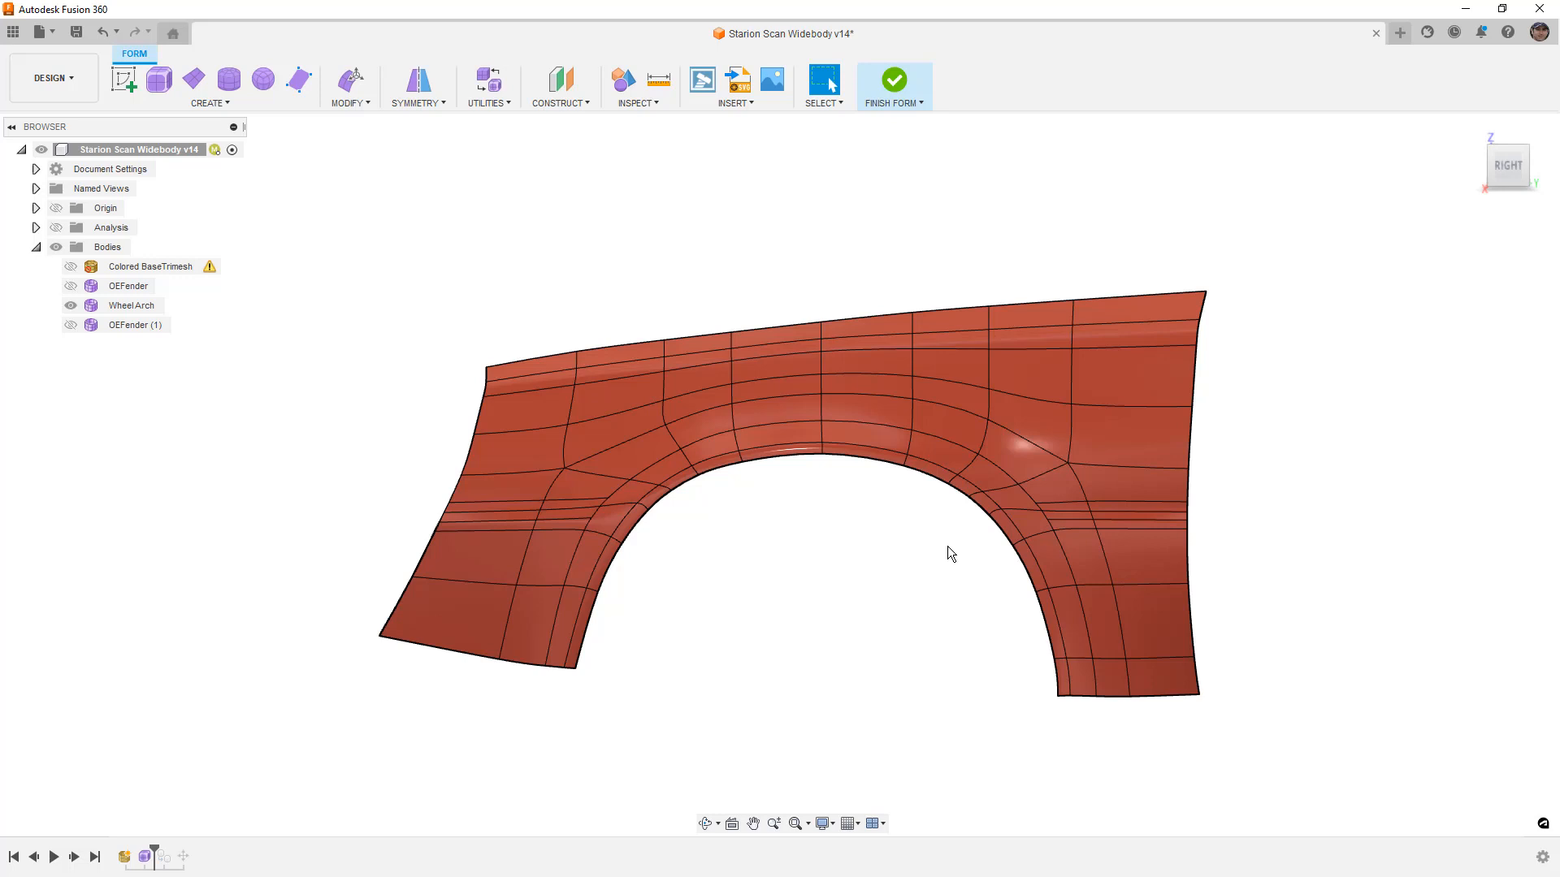
# In box display, use Insert Point to extend the front upper body line's unfinished support edge across the next face to the arch-lip edge
pyautogui.click(651, 468)
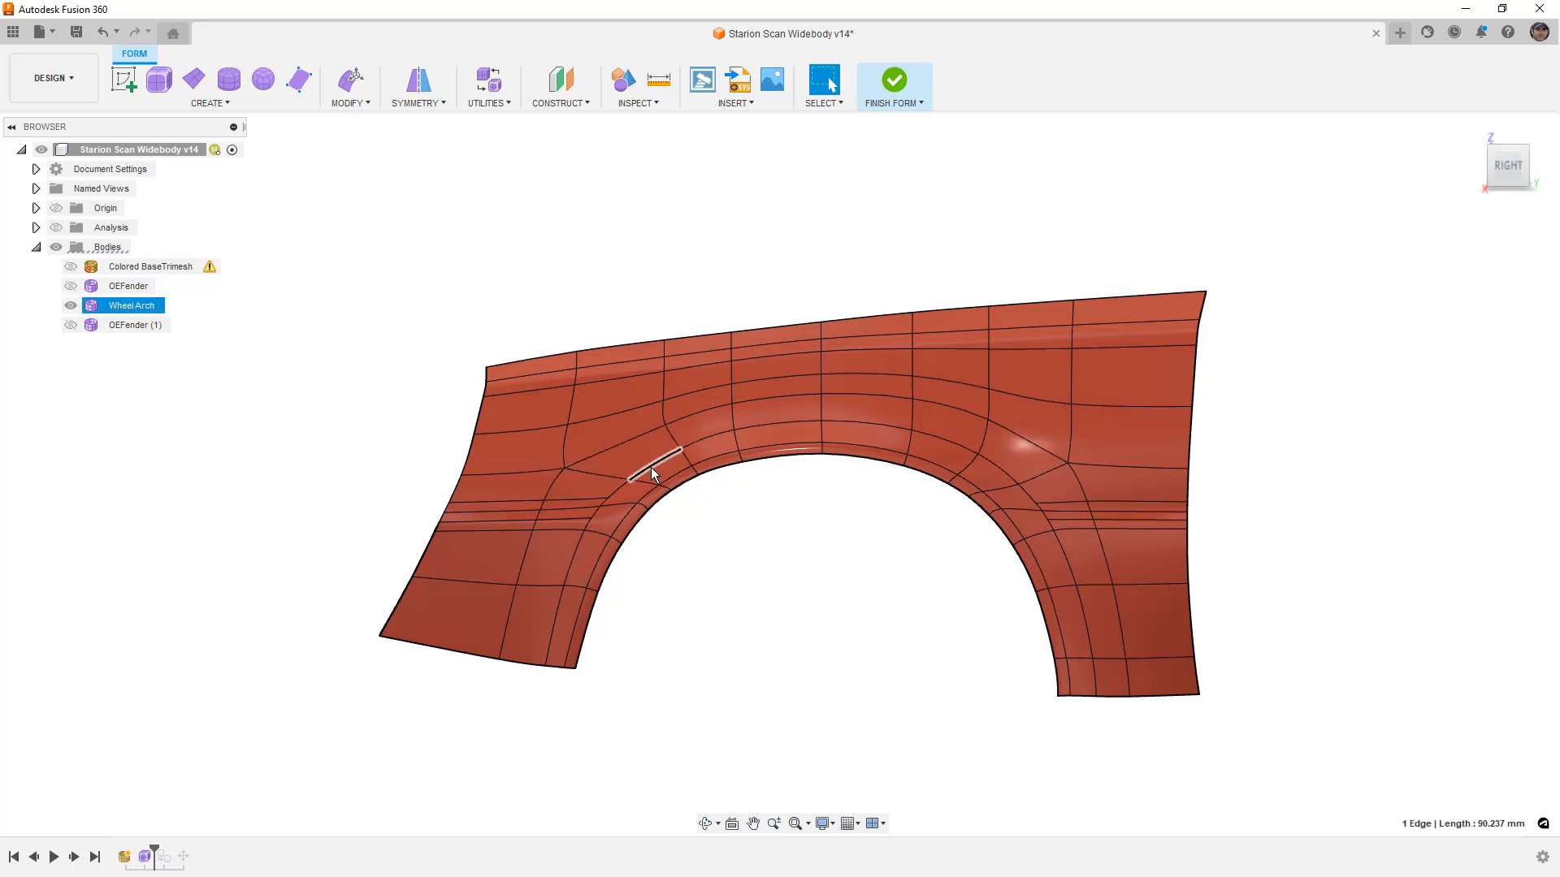
pyautogui.hotkey('alt', '1')
pyautogui.click(738, 562)
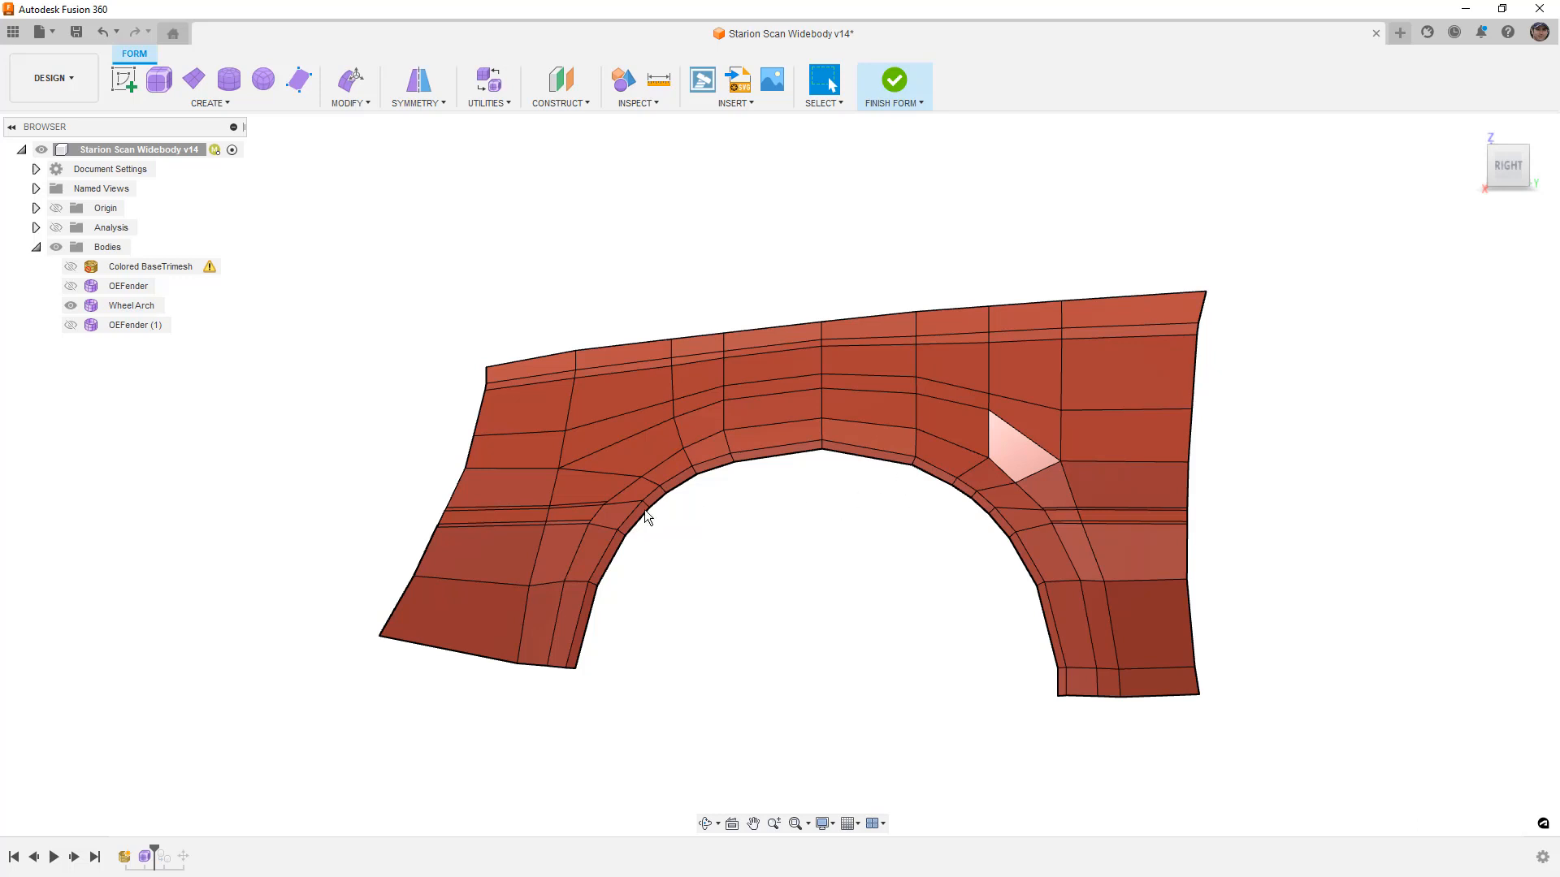
pyautogui.click(573, 515)
pyautogui.scroll(5, 585, 510)
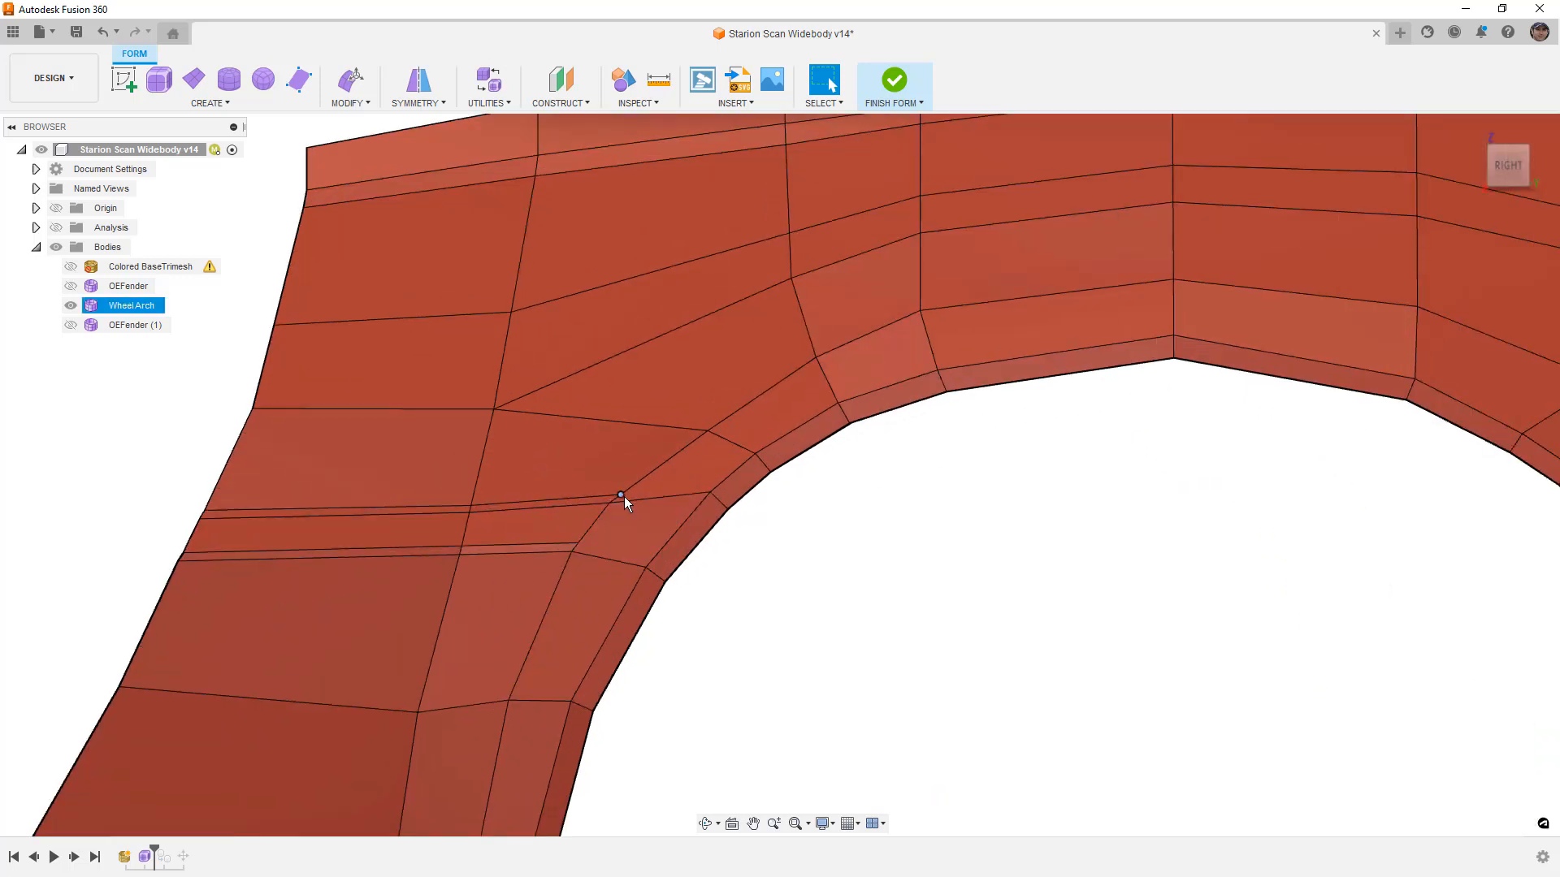
pyautogui.click(749, 540)
pyautogui.click(358, 99)
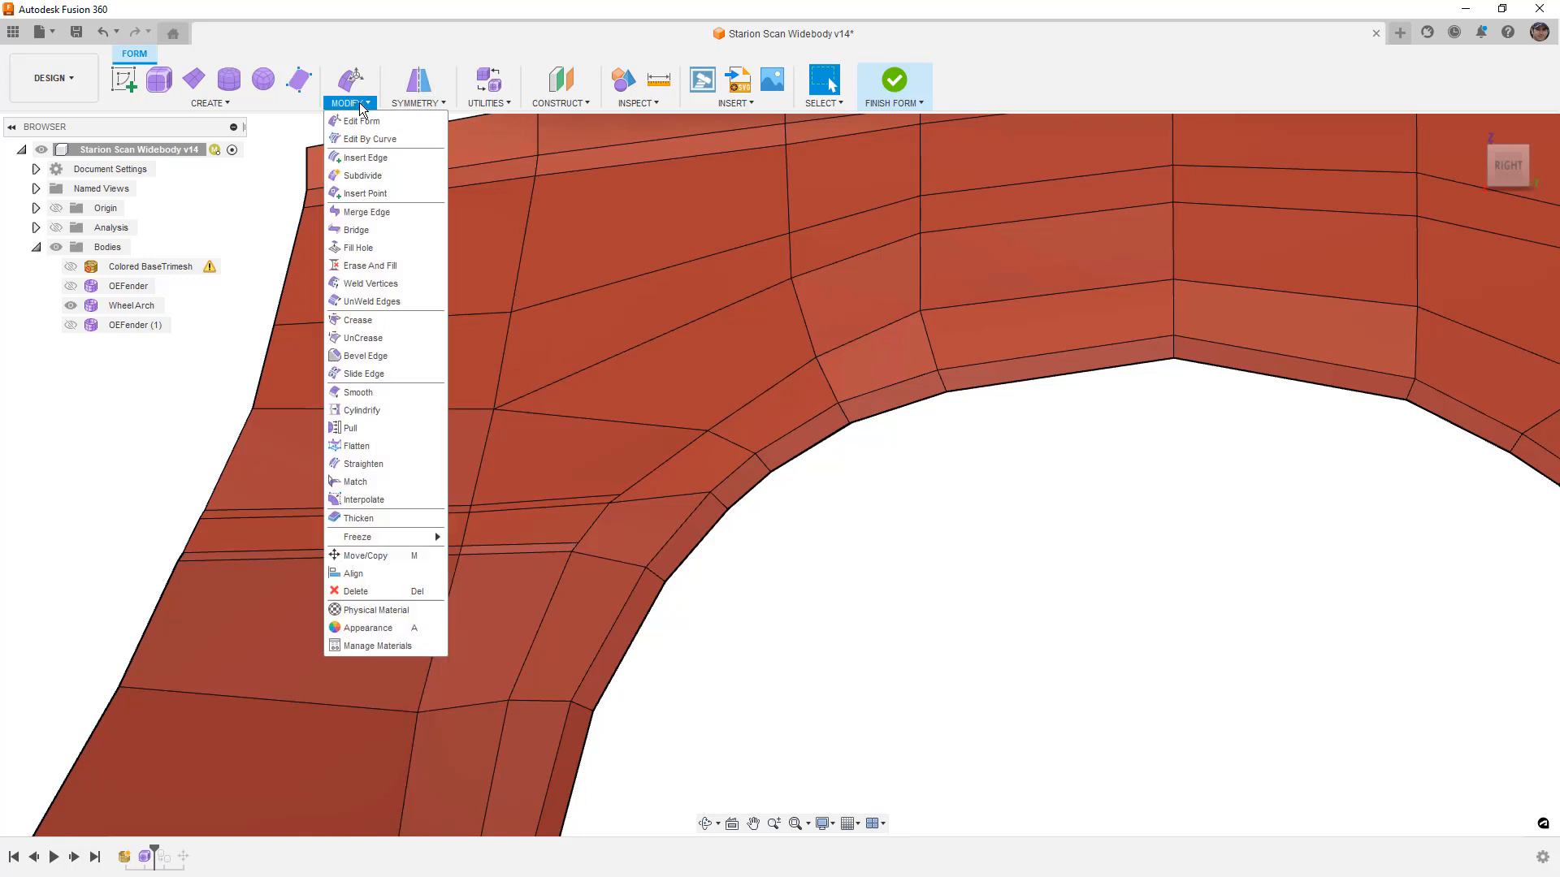
pyautogui.click(366, 164)
pyautogui.click(620, 494)
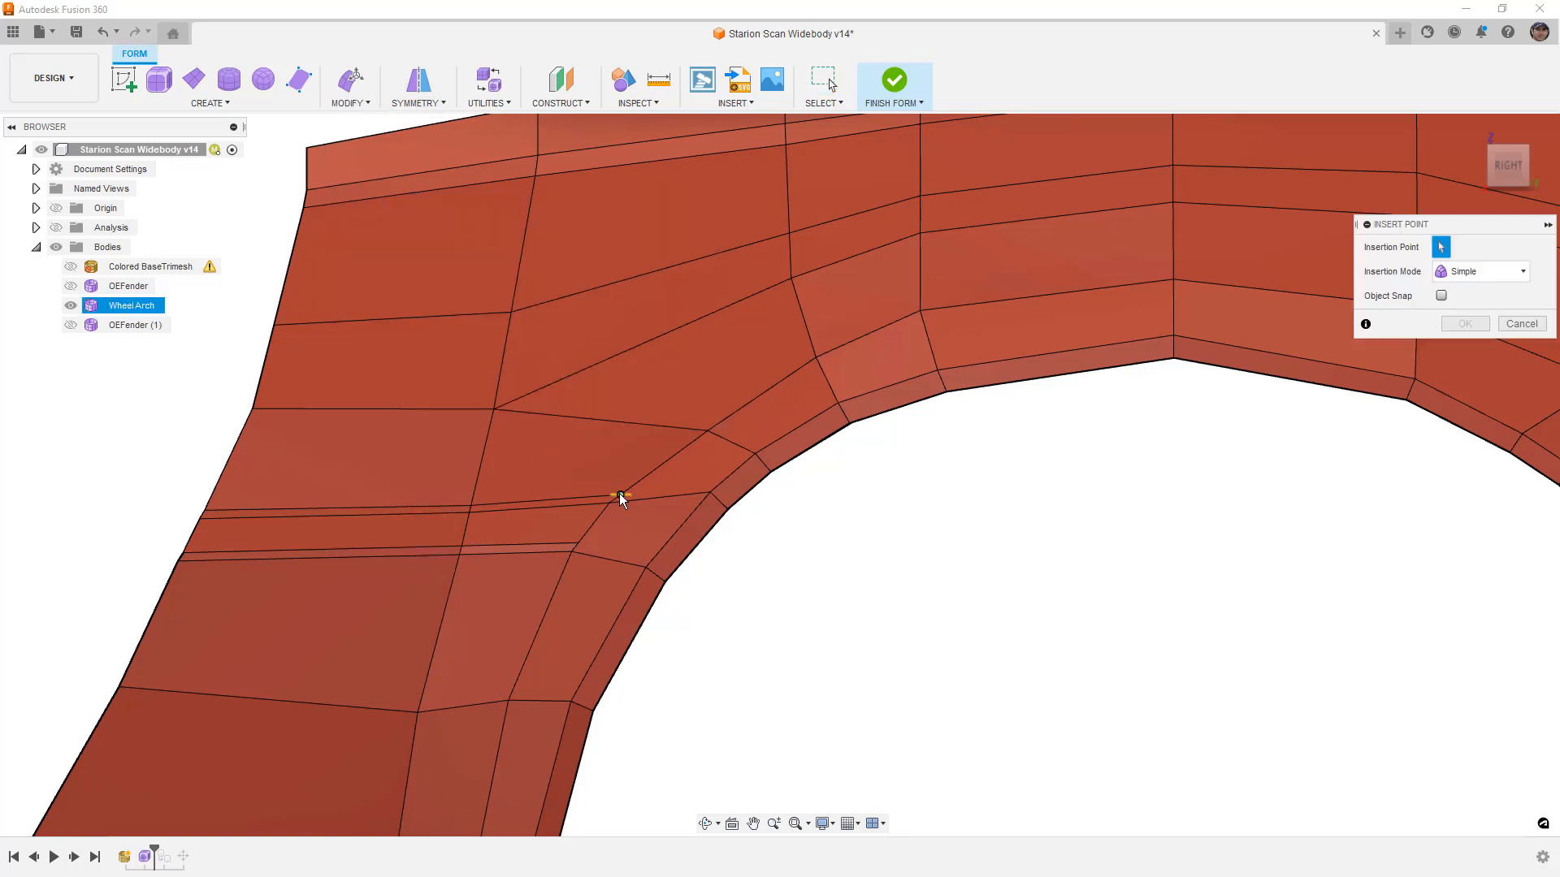
pyautogui.click(719, 485)
pyautogui.moveTo(866, 534); pyautogui.dragTo(1129, 530, button='right')
# Repeat Insert Point to extend the front lower body line's unfinished support edge to the arch-lip edge
pyautogui.moveTo(1030, 601); pyautogui.dragTo(1027, 451, button='right')
pyautogui.click(578, 541)
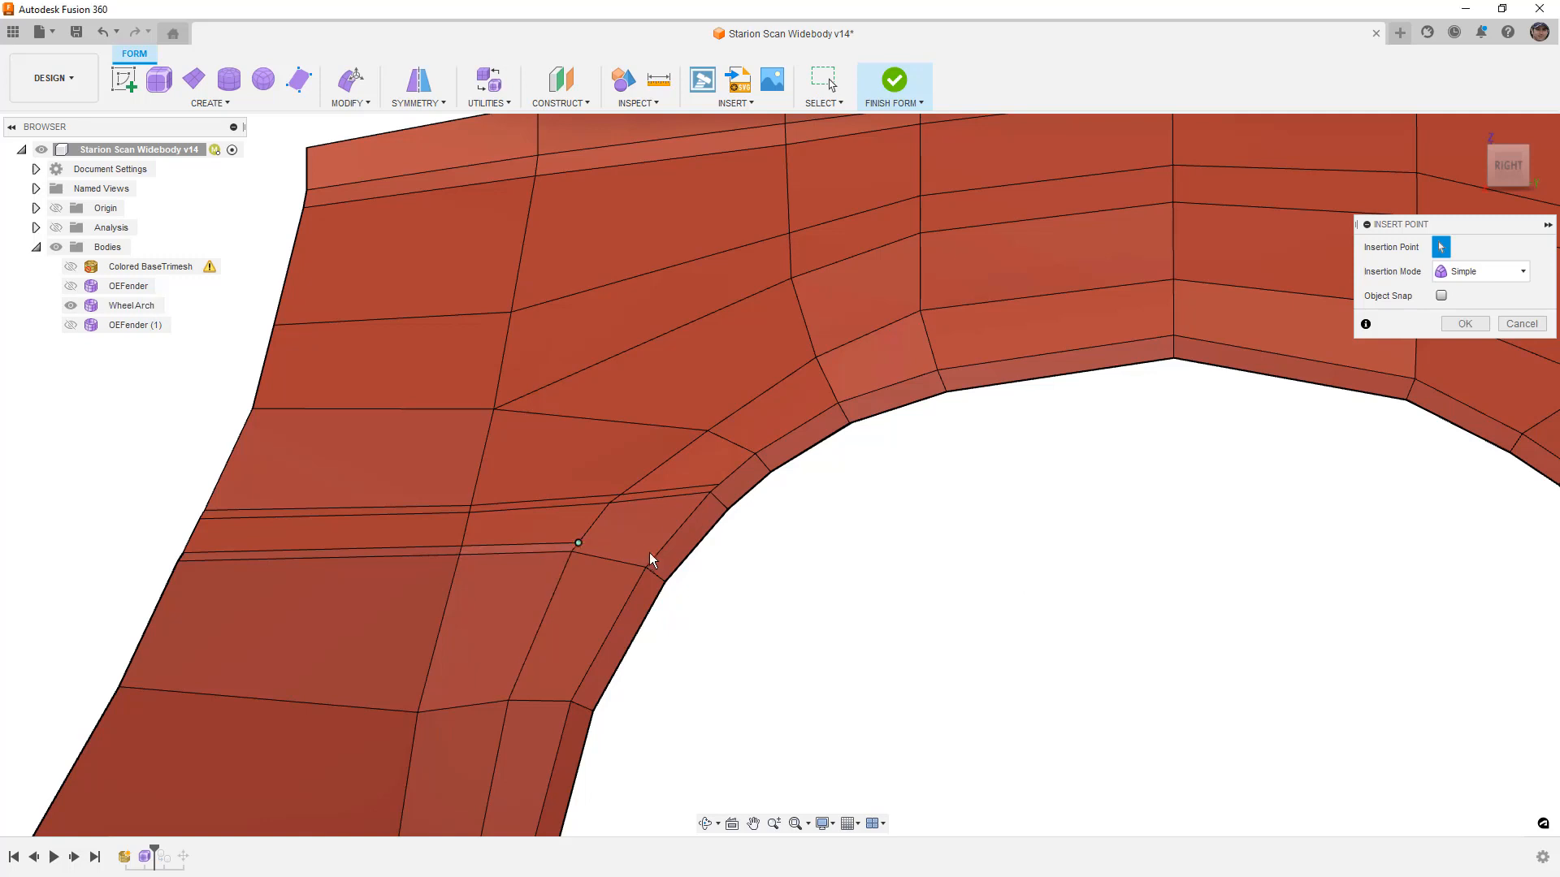
pyautogui.click(652, 557)
pyautogui.moveTo(814, 568); pyautogui.dragTo(983, 561, button='right')
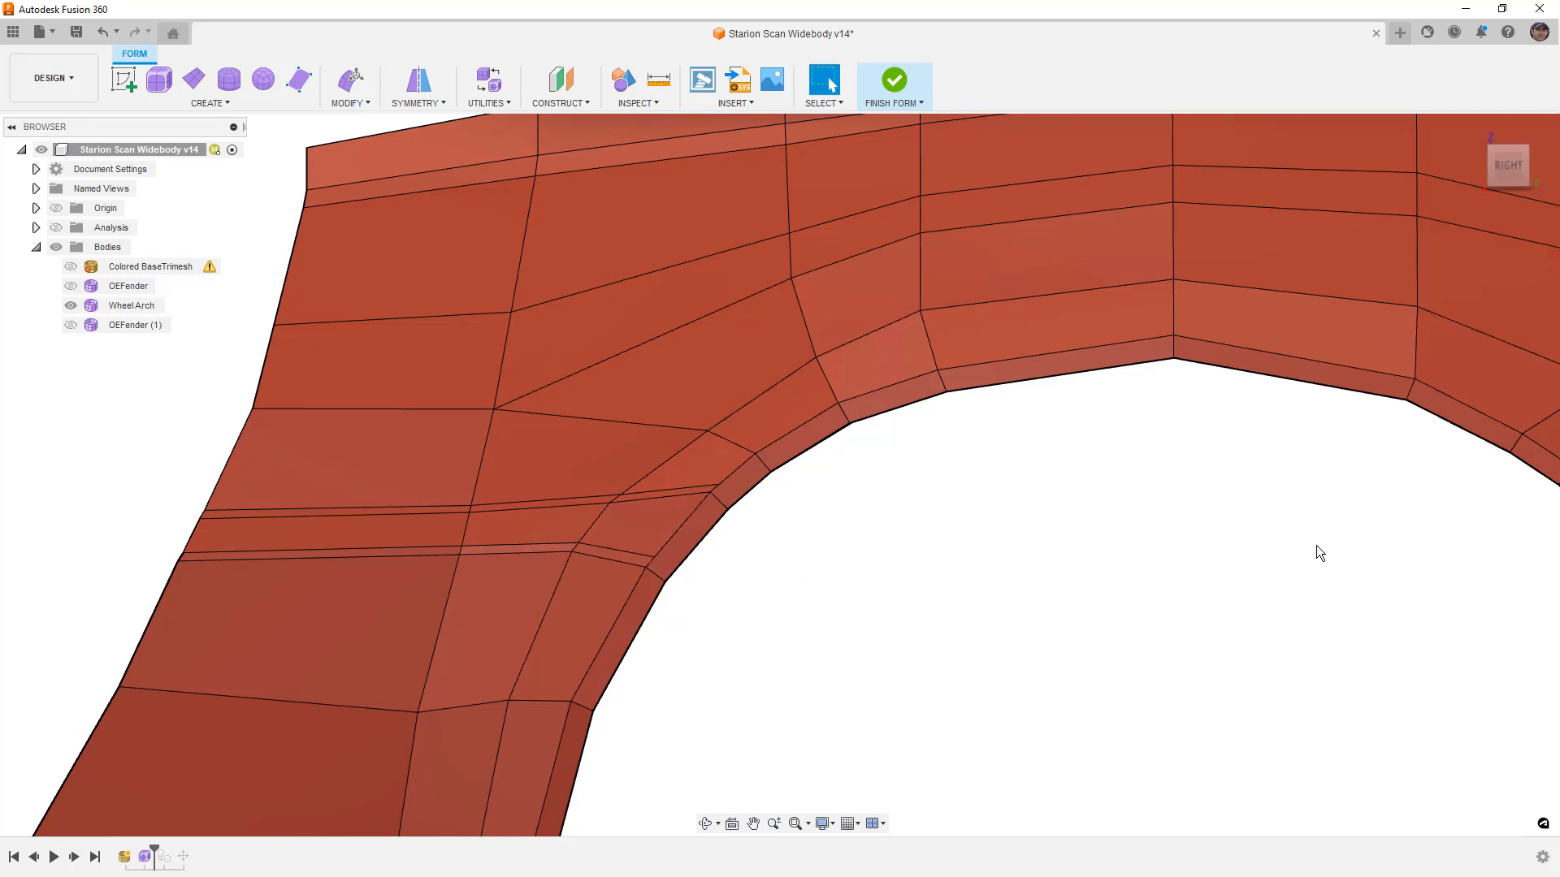
# Repeat Insert Point on the rear side to extend the upper body line's unfinished support edge to the arch-lip edge
pyautogui.moveTo(1324, 547); pyautogui.dragTo(425, 578, button='middle')
pyautogui.moveTo(567, 680); pyautogui.dragTo(569, 593, button='right')
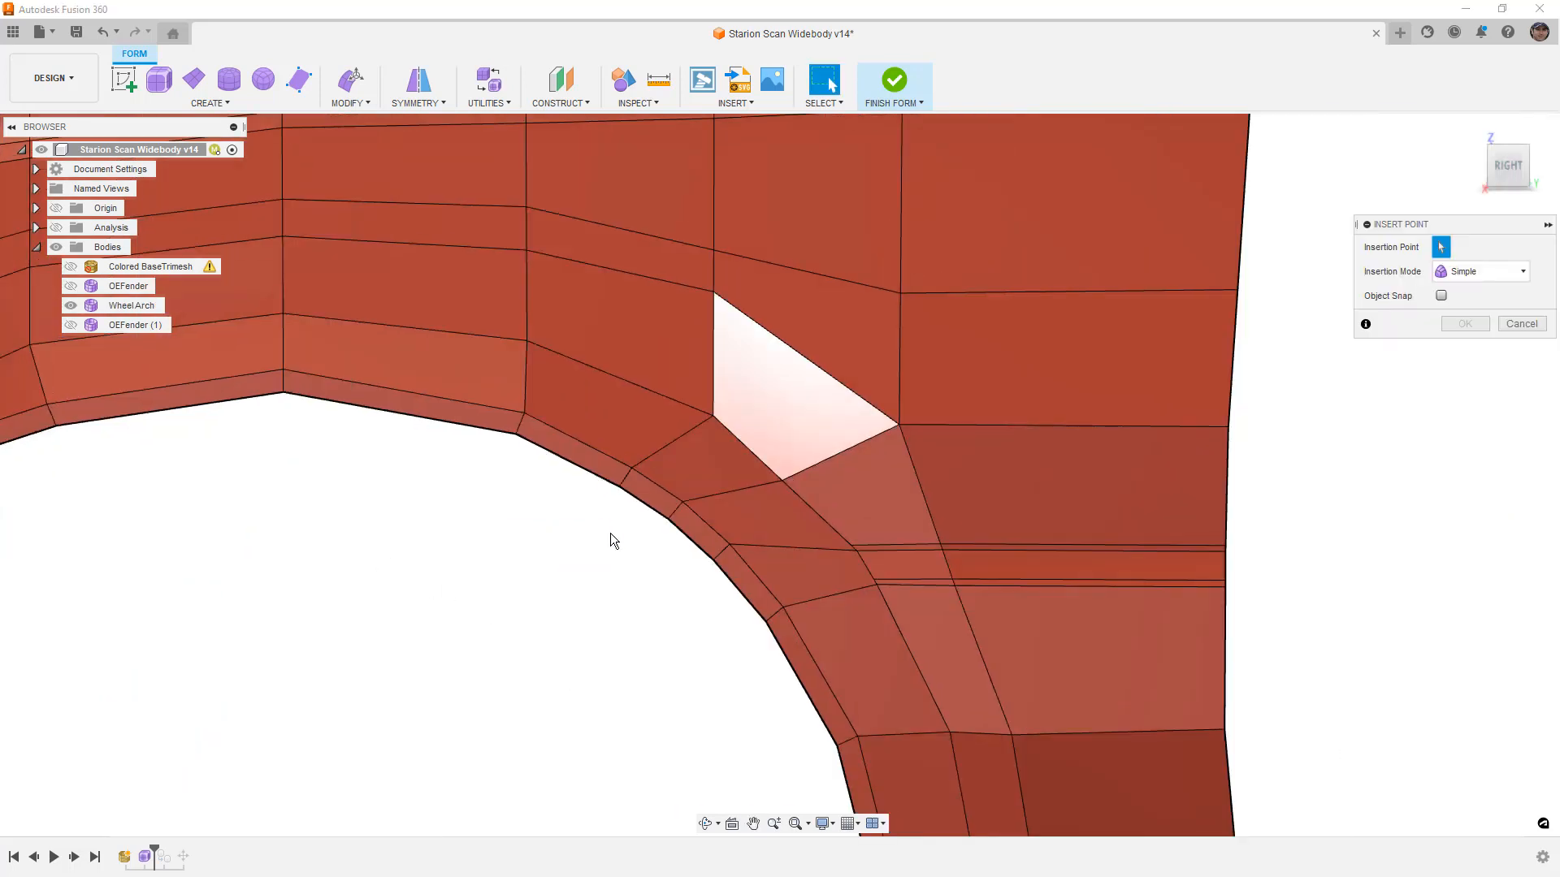
pyautogui.click(851, 545)
pyautogui.scroll(3, 758, 530)
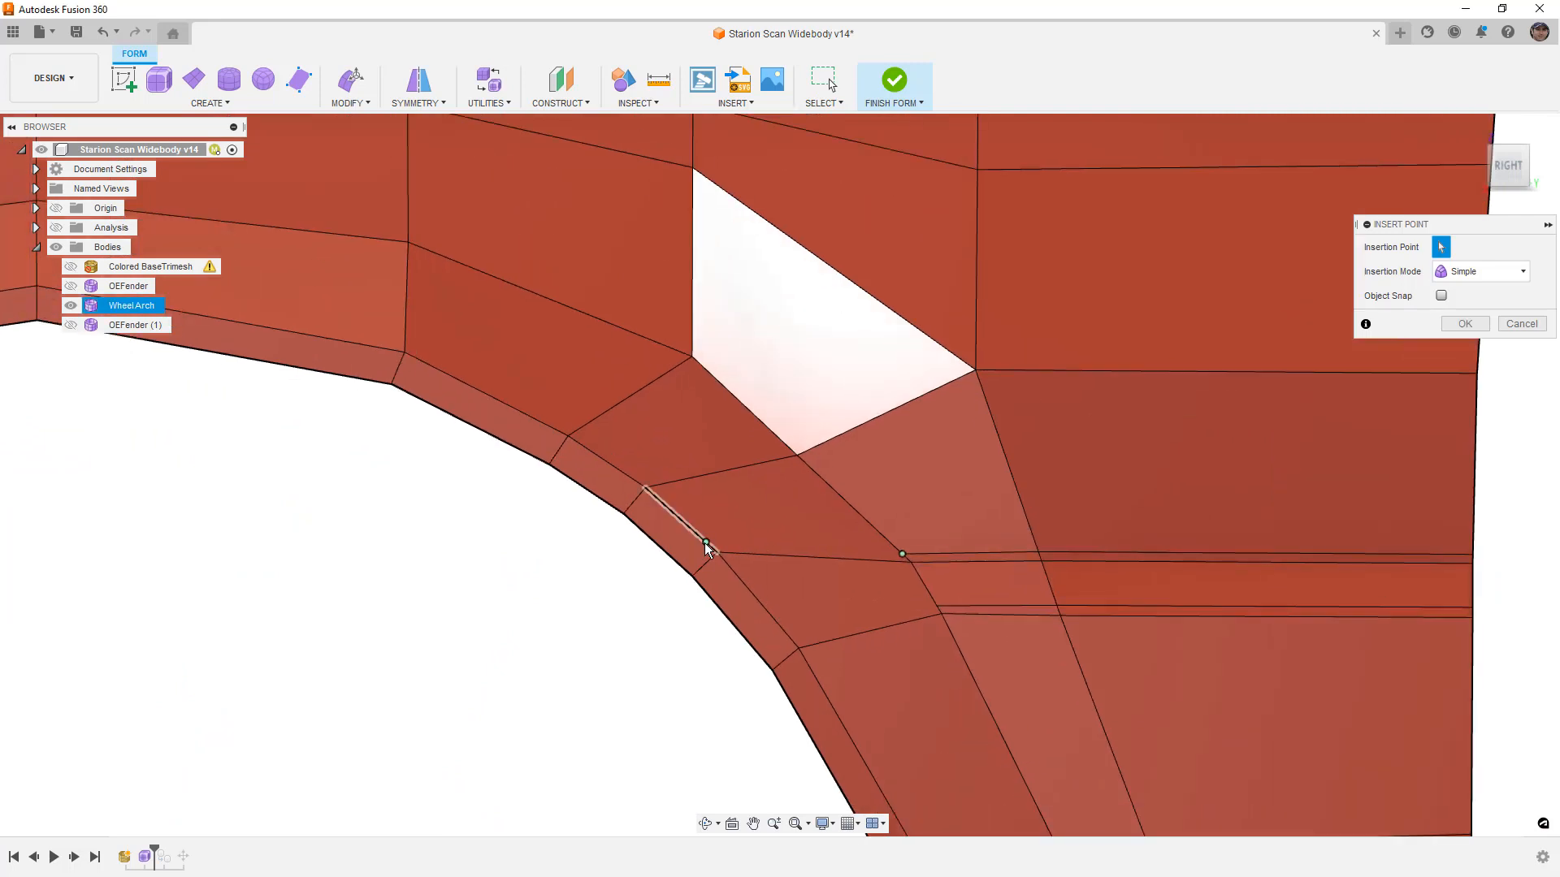
pyautogui.click(706, 542)
pyautogui.moveTo(407, 606); pyautogui.dragTo(472, 606, button='right')
# Repeat Insert Point on the rear side to extend the lower body line's unfinished support edge to the arch-lip edge
pyautogui.moveTo(569, 617); pyautogui.dragTo(587, 530, button='right')
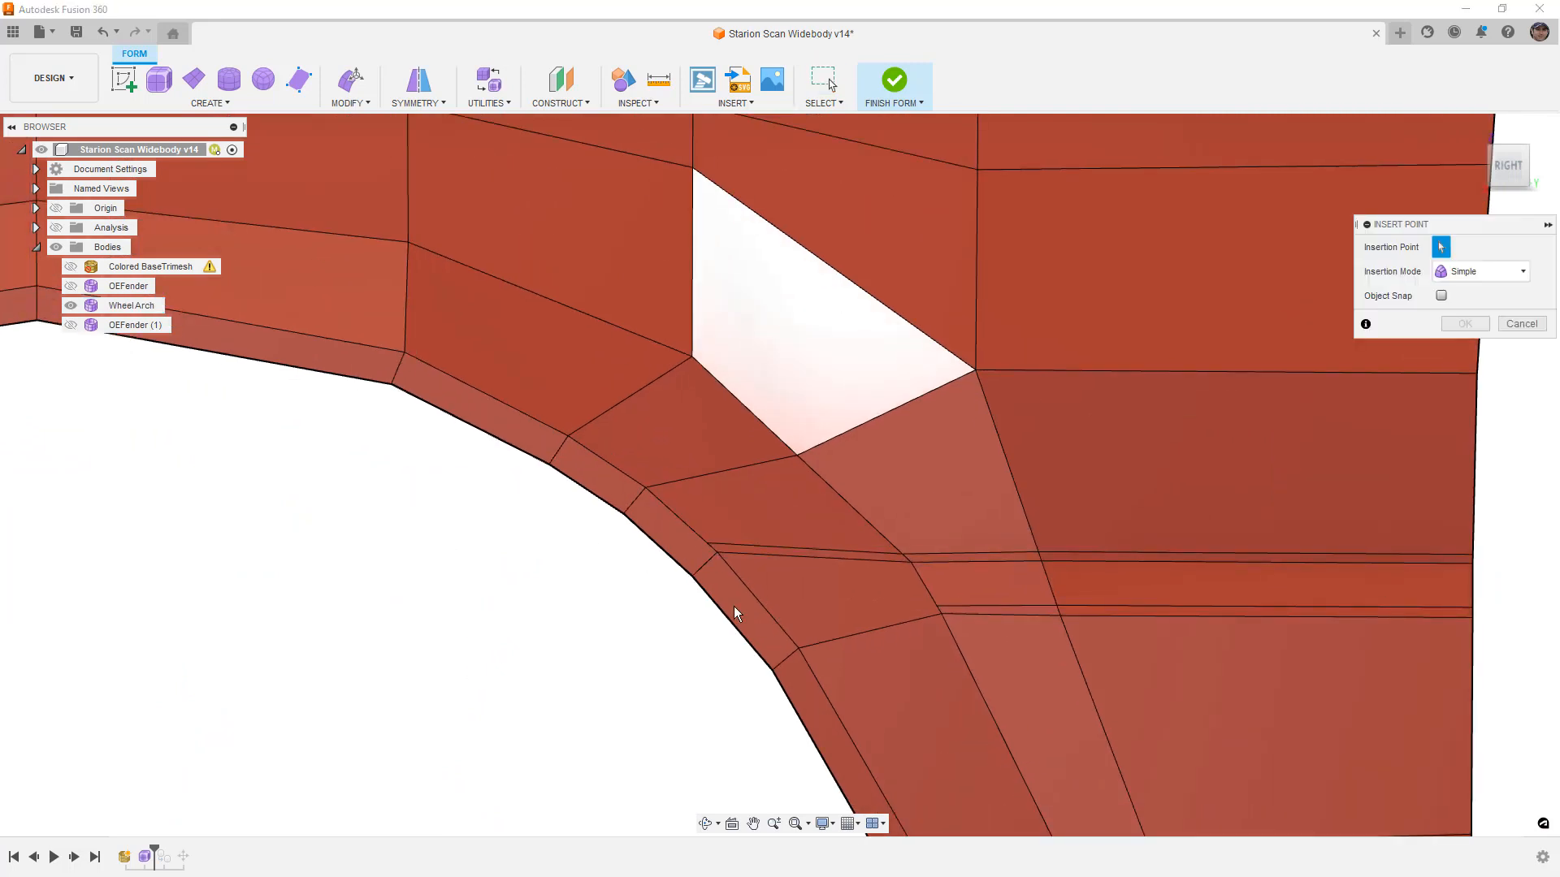
pyautogui.click(792, 640)
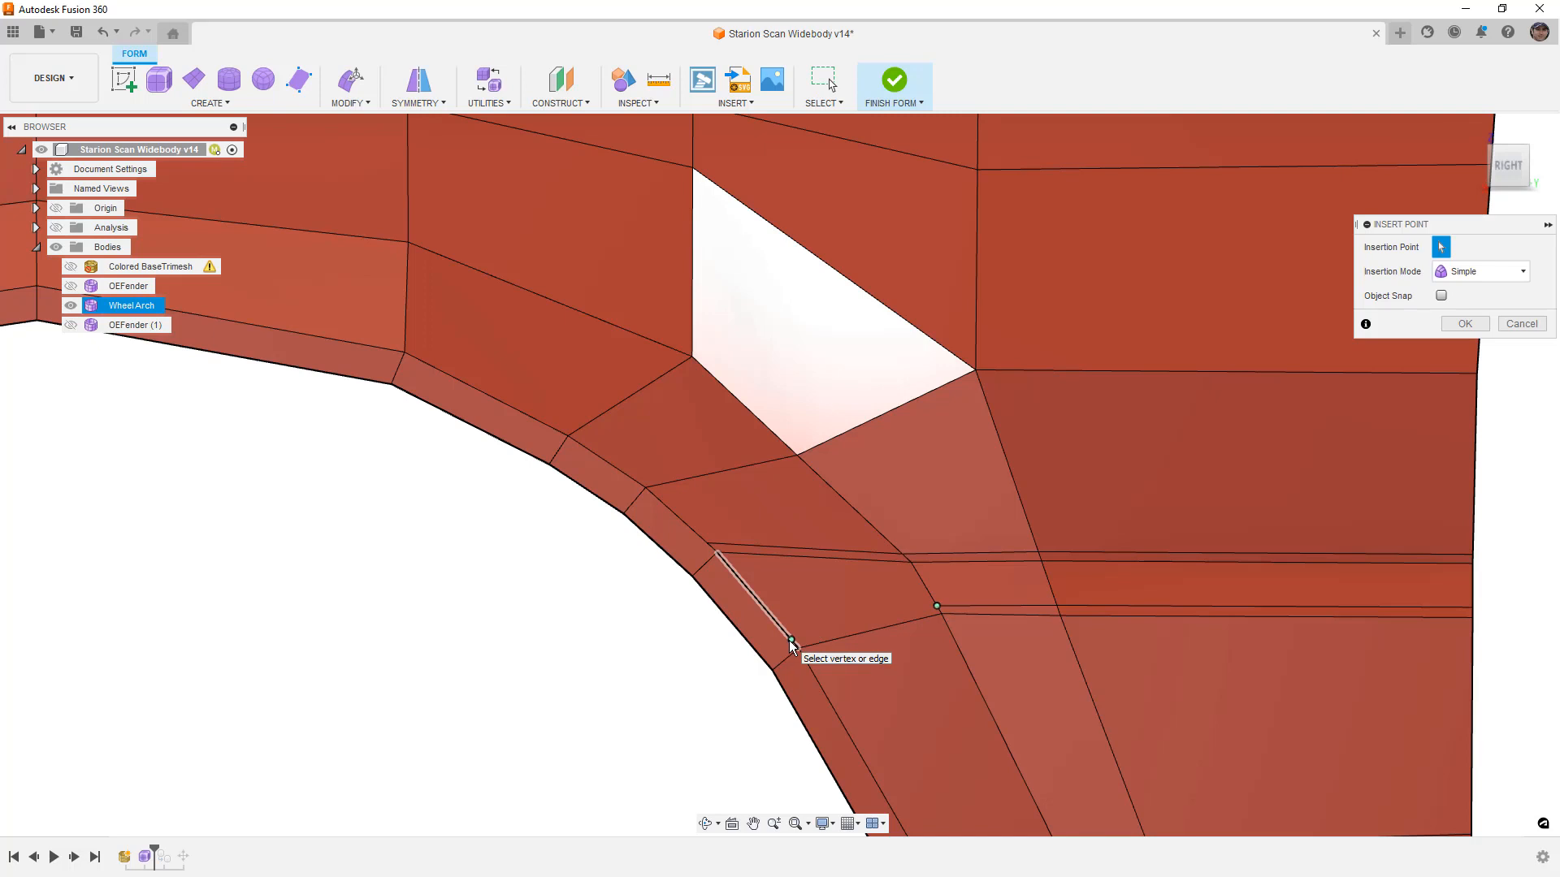
pyautogui.moveTo(248, 645); pyautogui.dragTo(476, 642, button='right')
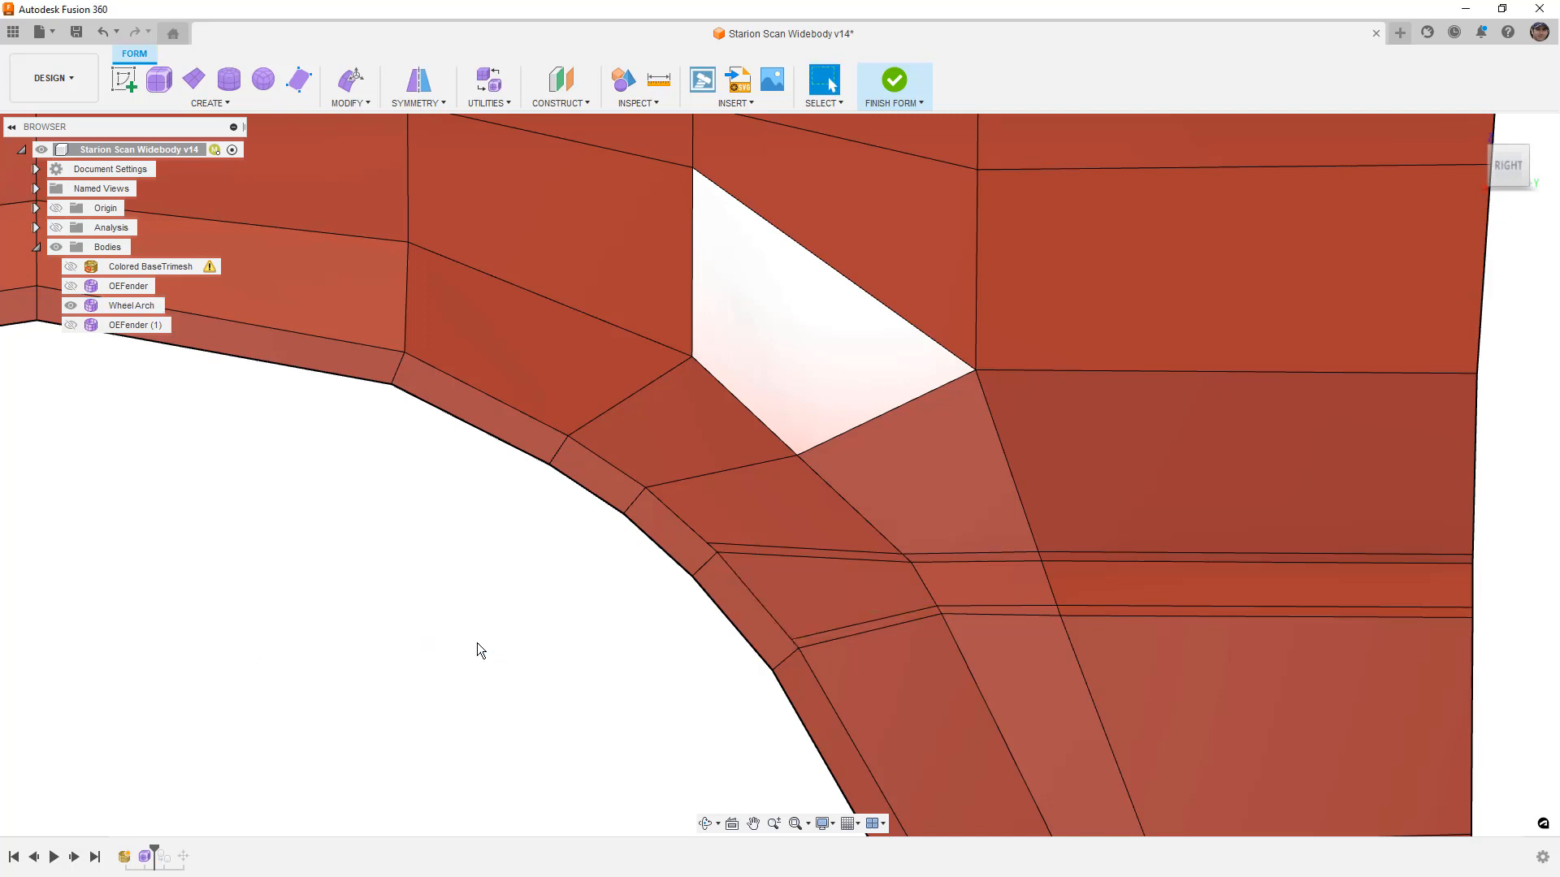
# With Edit Form, shift the two connected top support edges of the rear upper body line slightly toward the edge just below
pyautogui.scroll(-5, 560, 568)
pyautogui.scroll(-5, 573, 582)
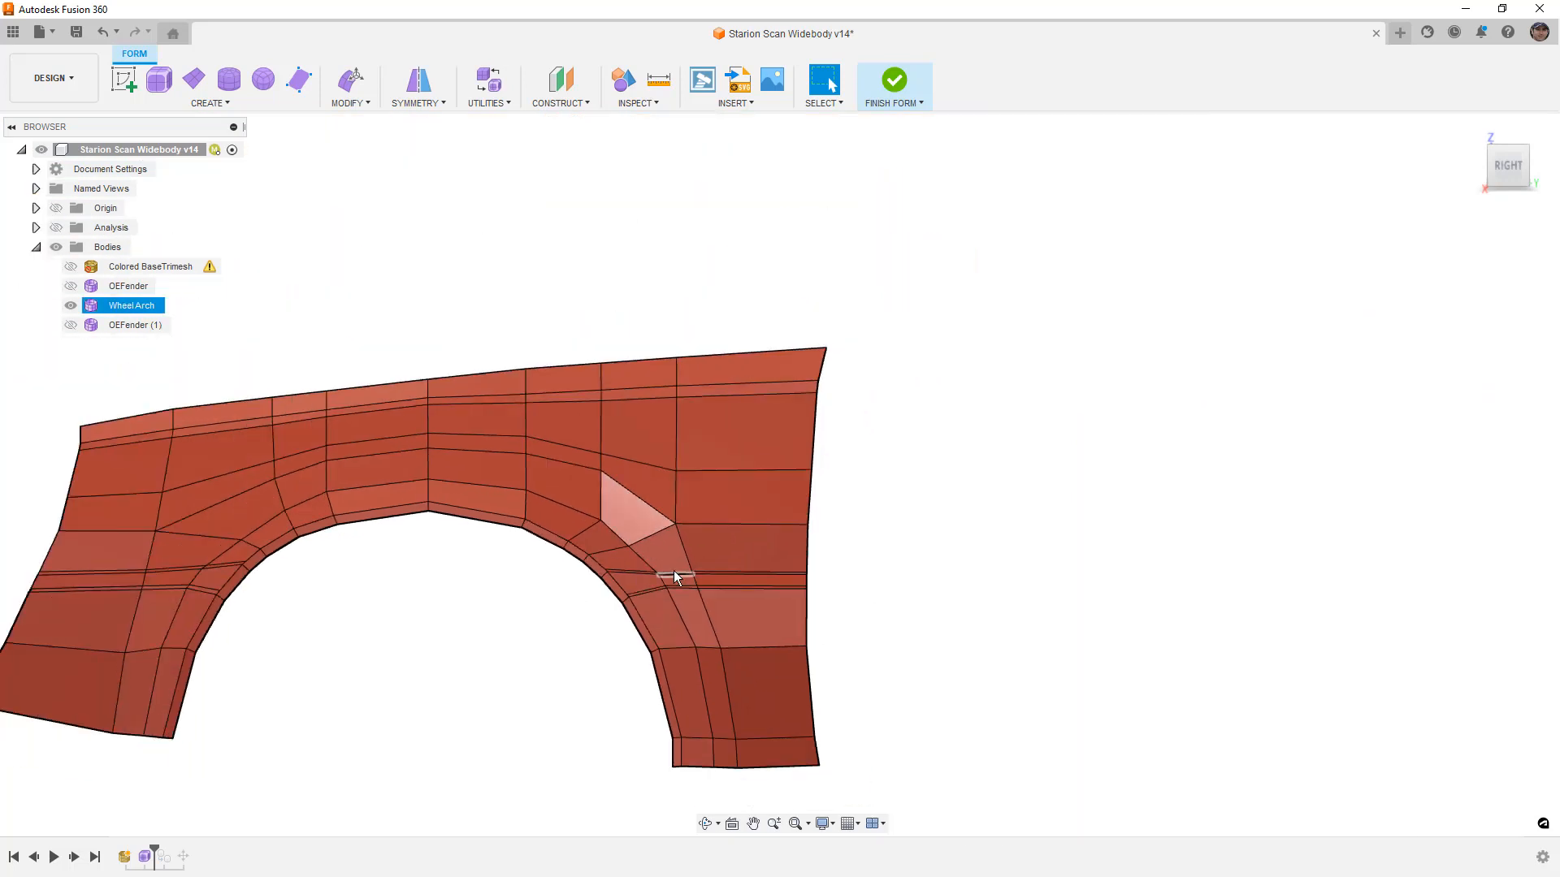
pyautogui.keyDown('shift'); pyautogui.moveTo(648, 577); pyautogui.dragTo(559, 579, button='middle'); pyautogui.keyUp('shift')
pyautogui.scroll(10, 552, 590)
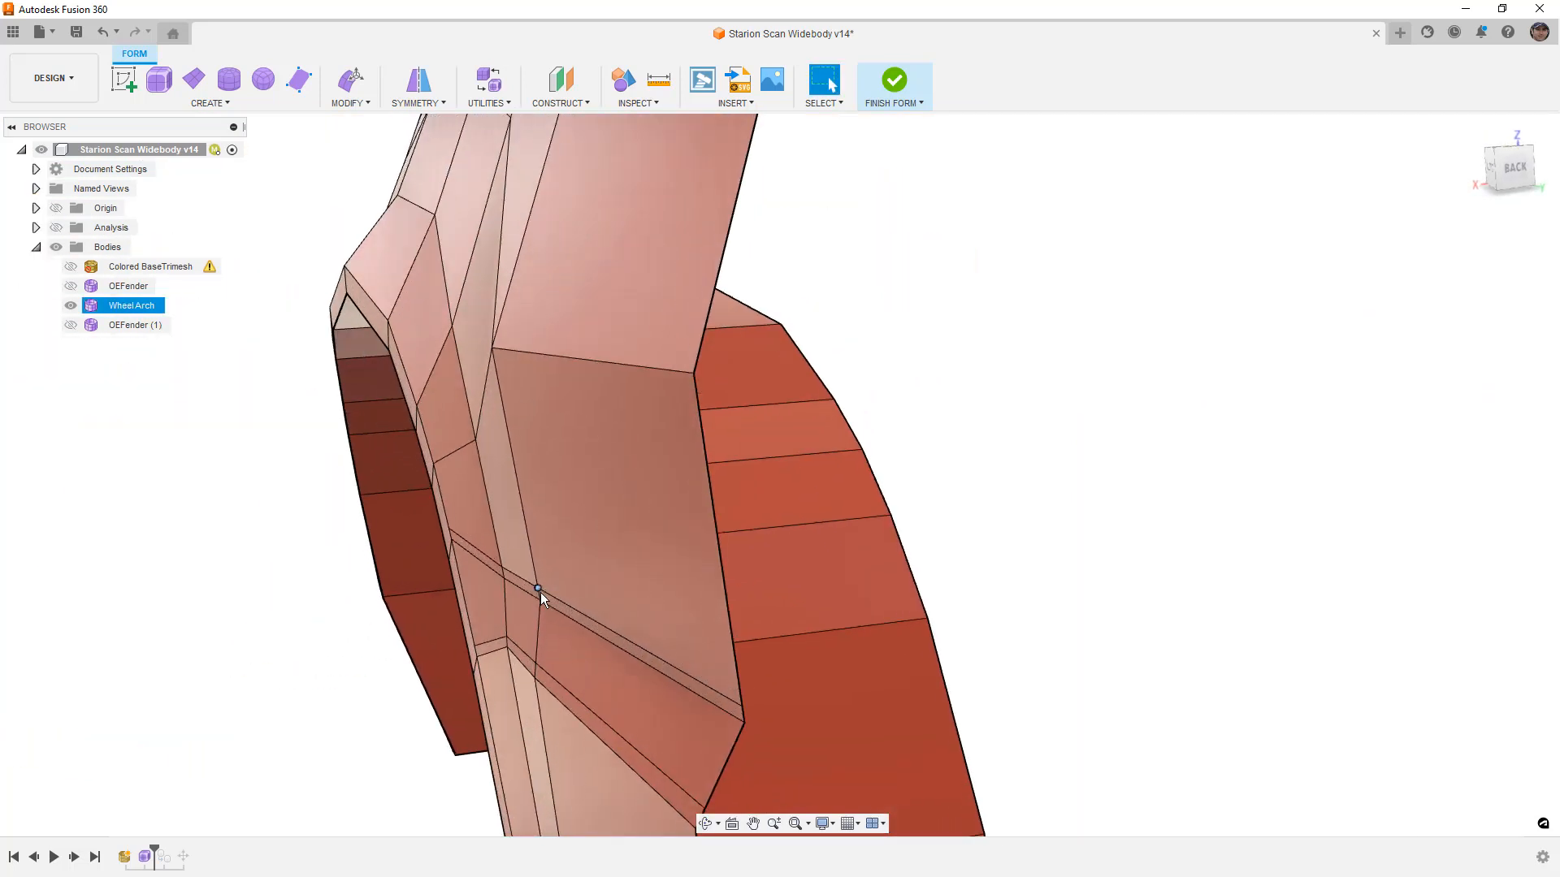
pyautogui.keyDown('shift'); pyautogui.moveTo(539, 592); pyautogui.dragTo(525, 587, button='middle'); pyautogui.keyUp('shift')
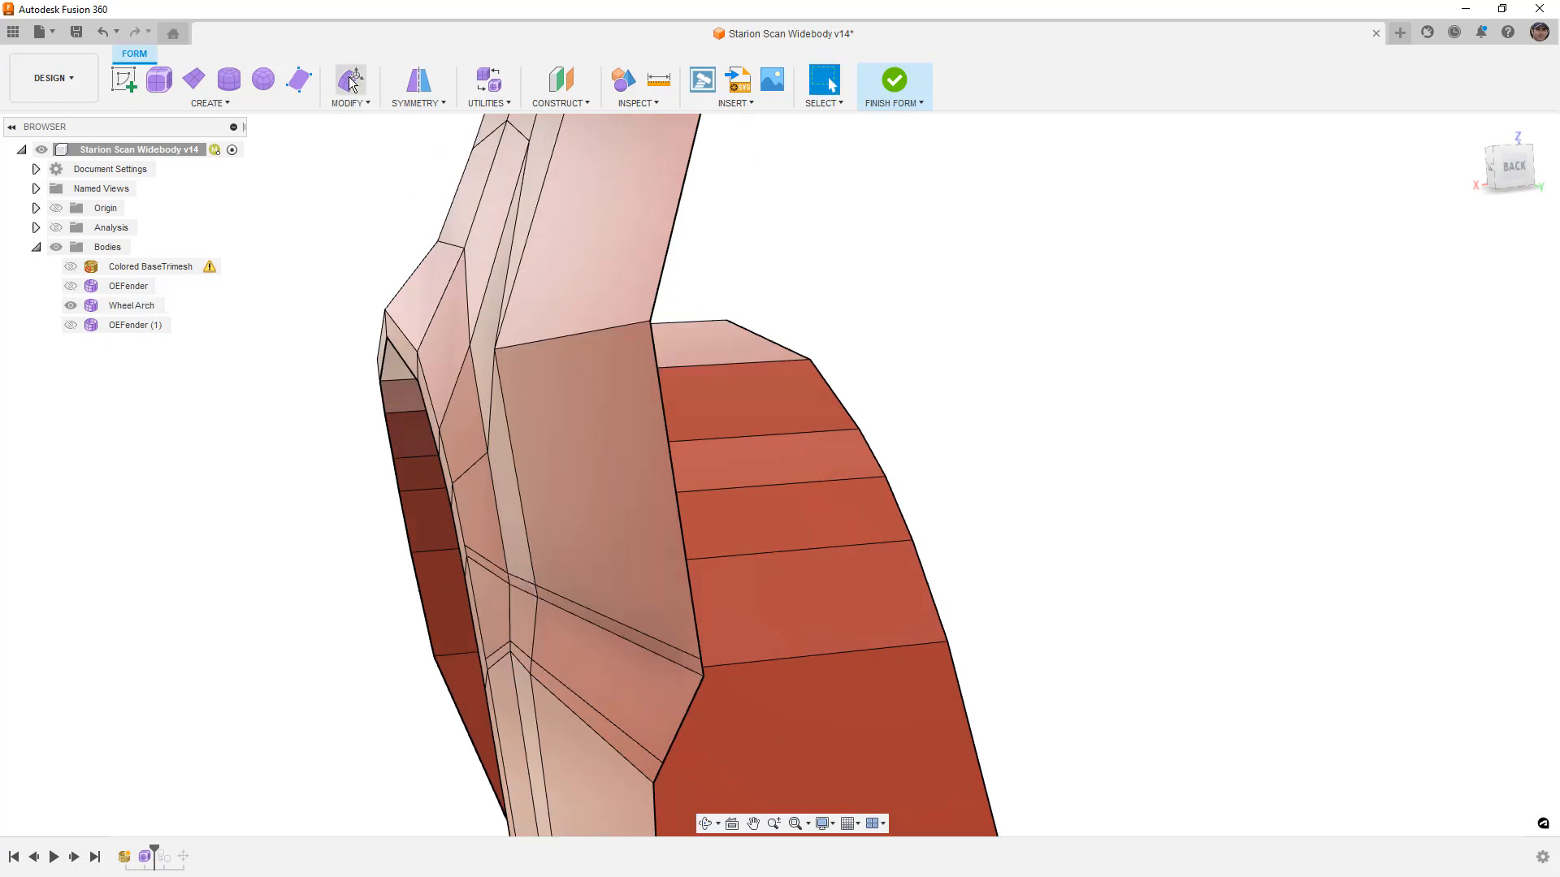
pyautogui.click(351, 82)
pyautogui.scroll(3, 528, 578)
pyautogui.click(520, 577)
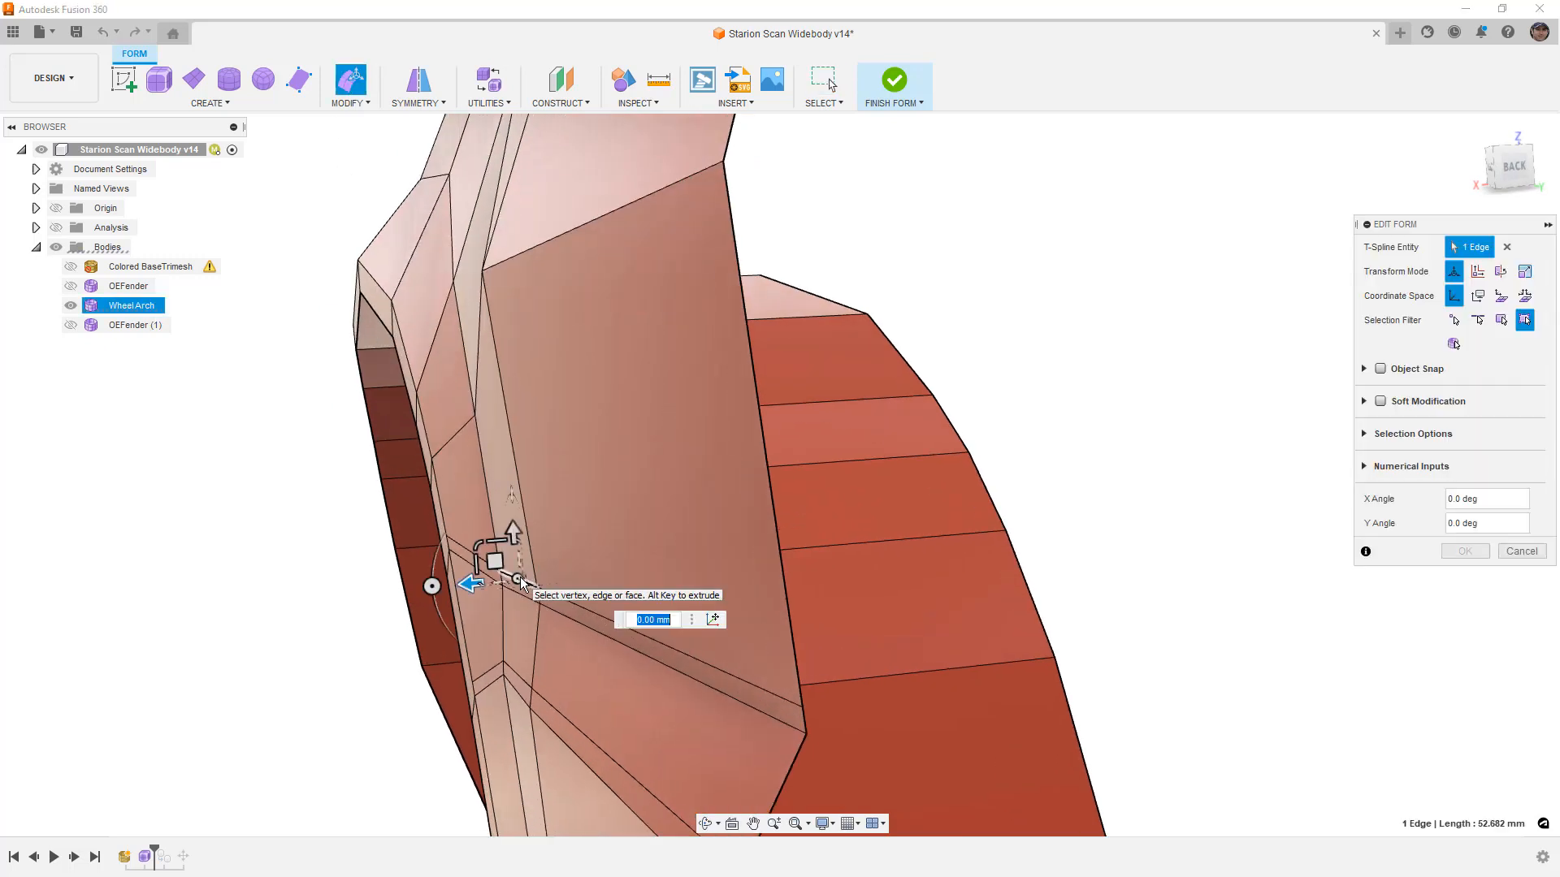
pyautogui.keyDown('shift'); pyautogui.click(576, 607); pyautogui.keyUp('shift')
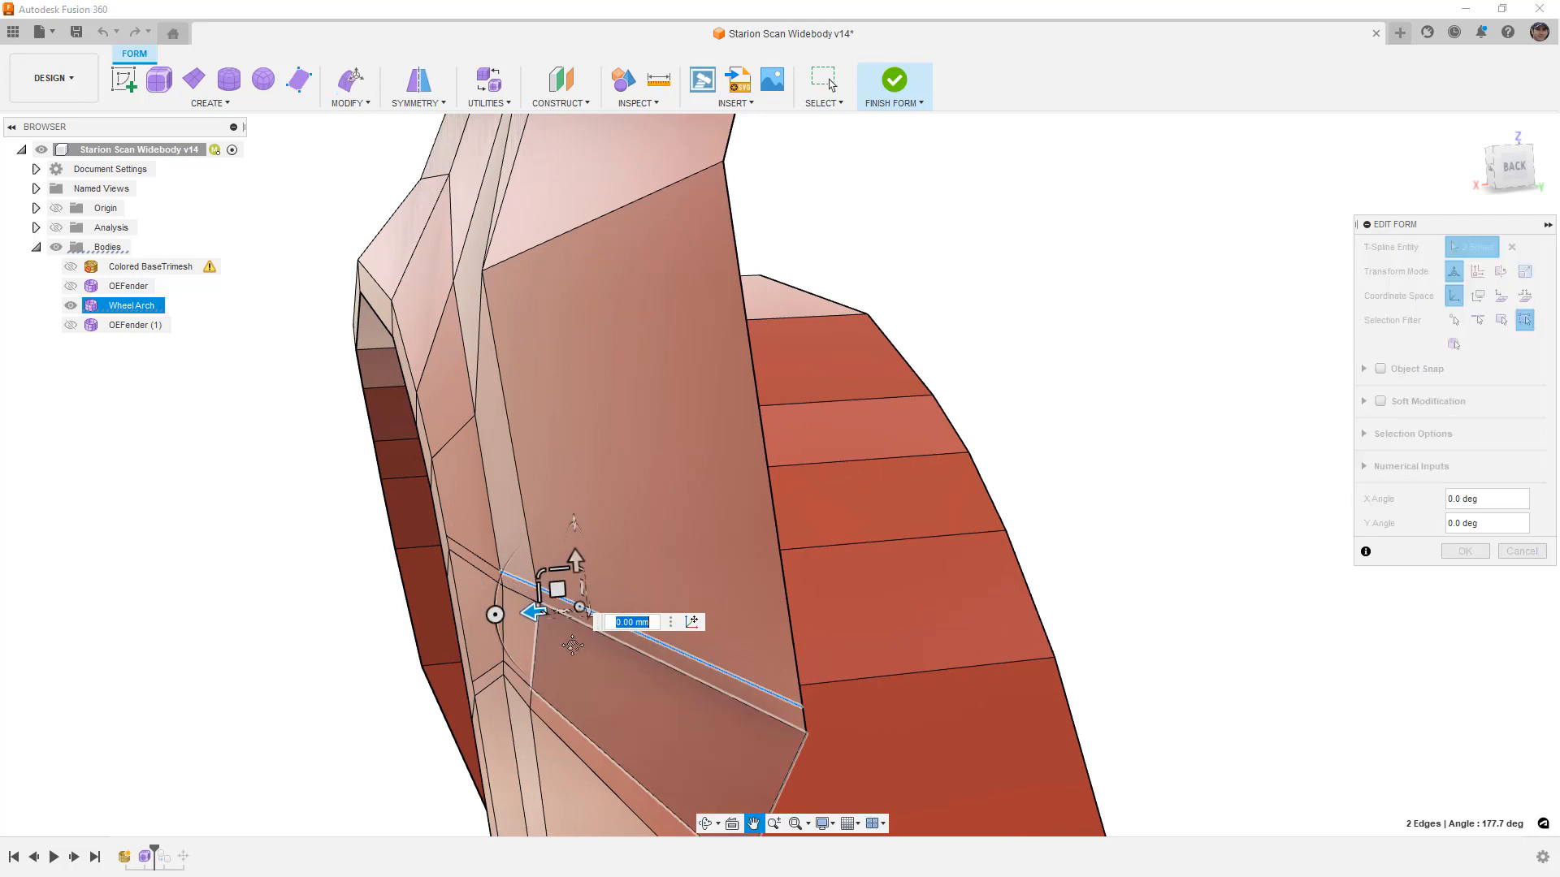
pyautogui.keyDown('shift'); pyautogui.moveTo(568, 611); pyautogui.dragTo(543, 608, button='middle'); pyautogui.keyUp('shift')
pyautogui.moveTo(533, 585); pyautogui.dragTo(540, 594)
pyautogui.keyDown('shift'); pyautogui.moveTo(550, 707); pyautogui.dragTo(543, 660, button='middle'); pyautogui.keyUp('shift')
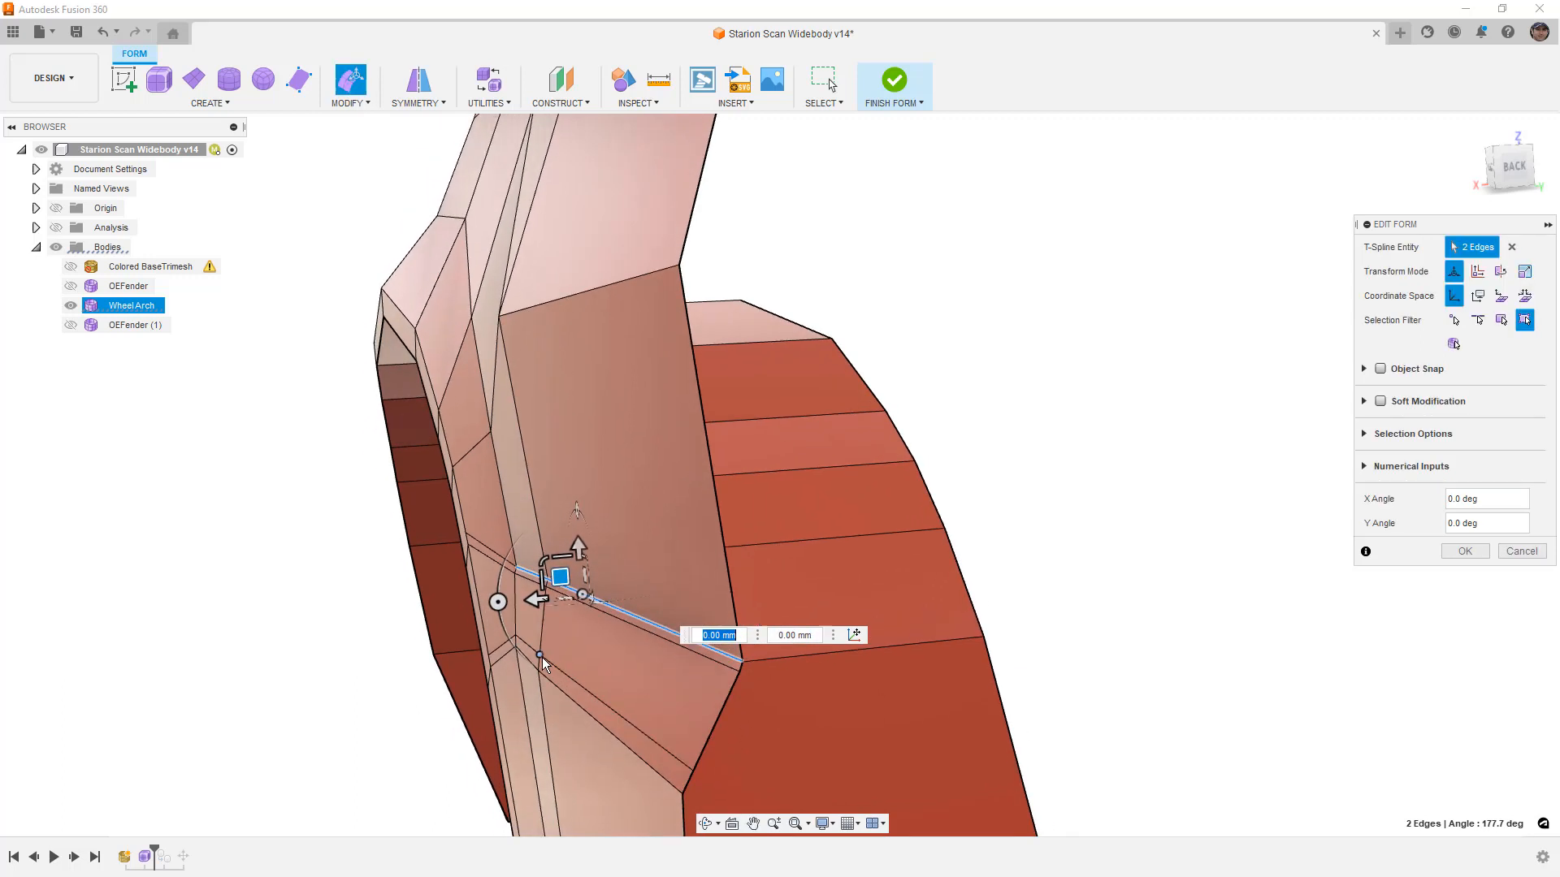
# Move the two connected top edges of the rear lower body line down about 1.45 mm and sideways about 0.5 mm, and preview in smooth display
pyautogui.click(550, 666)
pyautogui.keyDown('shift'); pyautogui.click(524, 663); pyautogui.keyUp('shift')
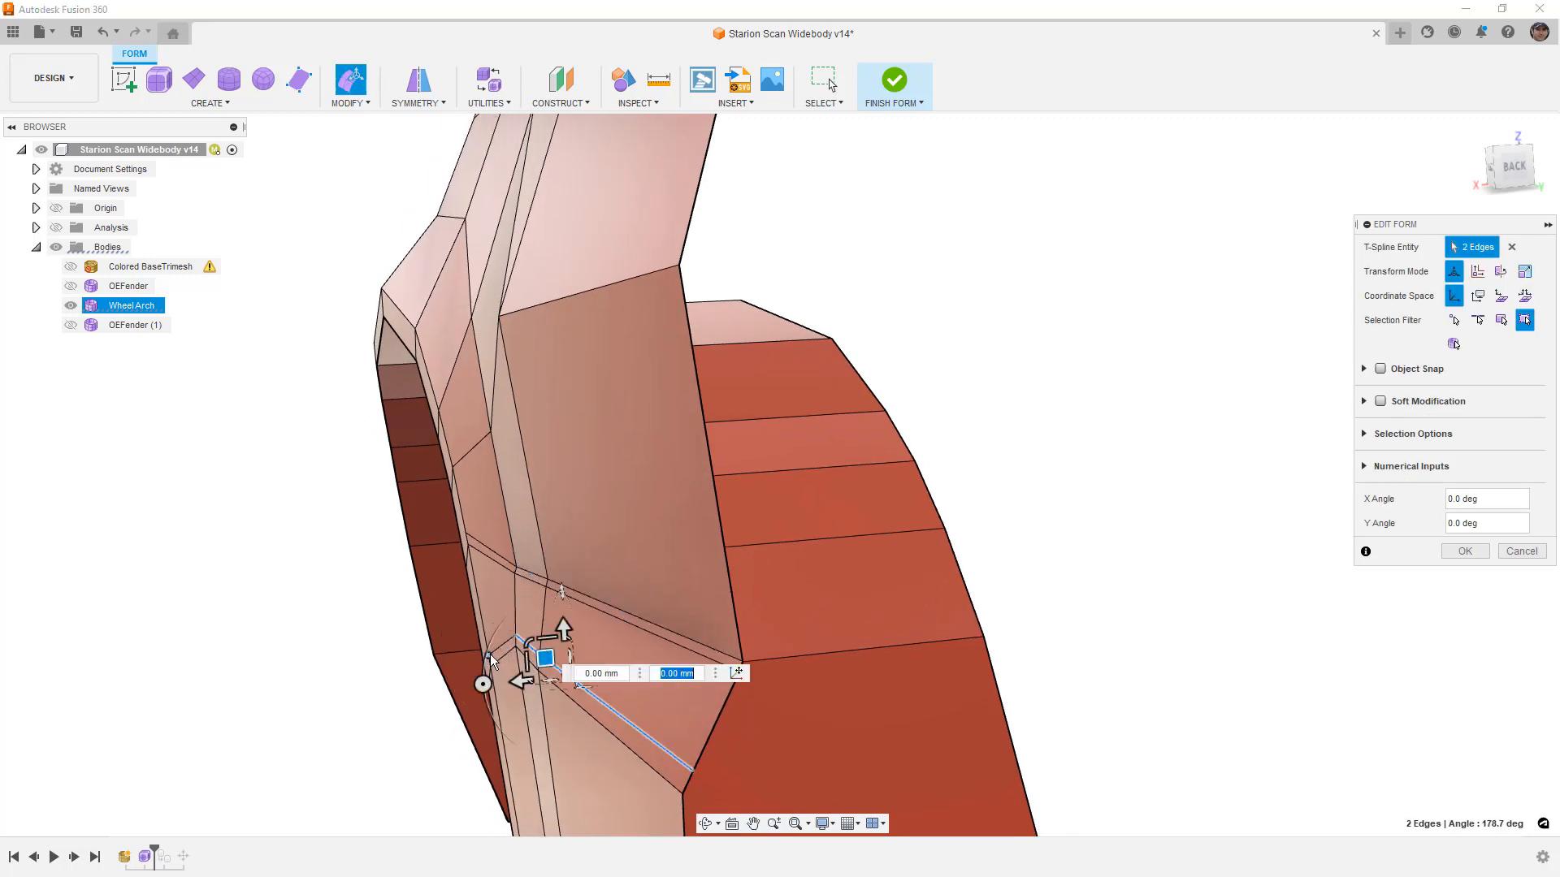
pyautogui.moveTo(545, 658); pyautogui.dragTo(547, 666)
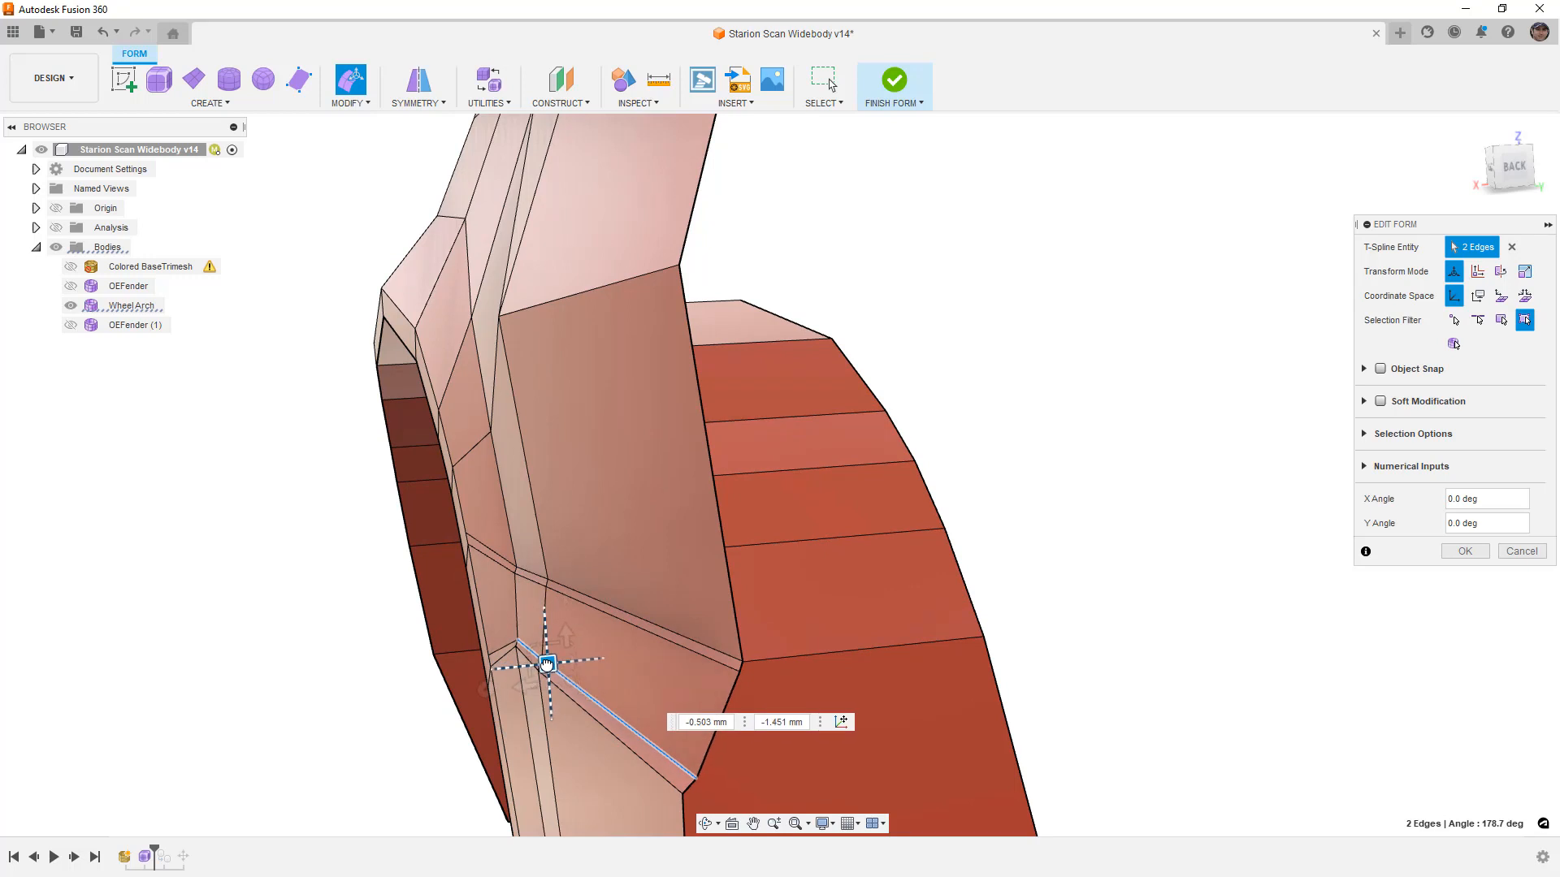
pyautogui.hotkey('alt', '3')
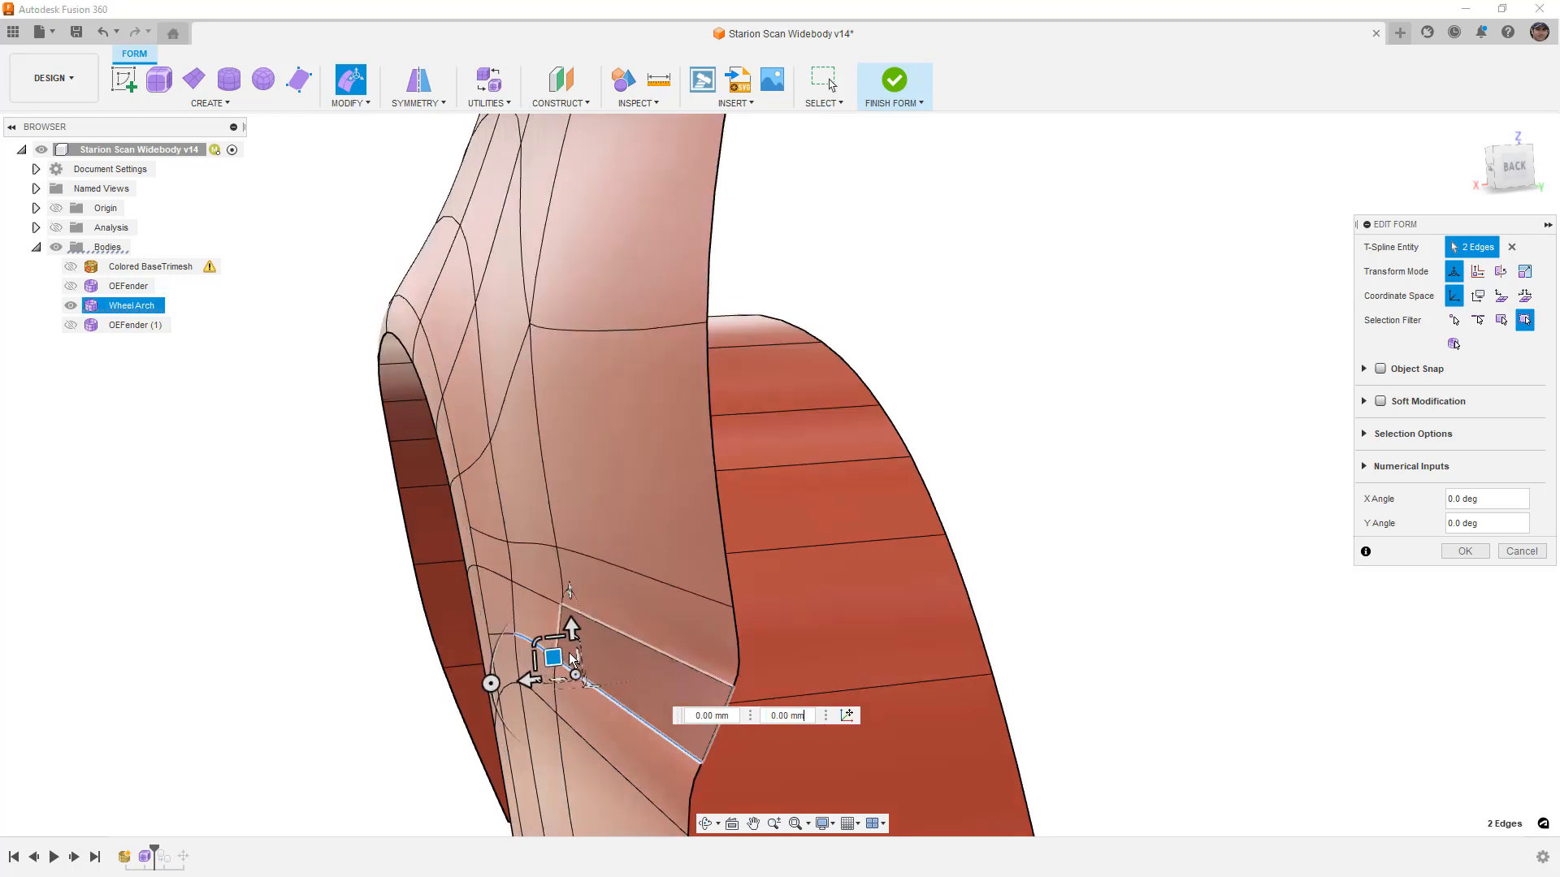
pyautogui.moveTo(636, 601)
pyautogui.mouseDown(button='middle')
pyautogui.moveTo(656, 593)
pyautogui.moveTo(640, 521)
pyautogui.moveTo(633, 554)
pyautogui.moveTo(585, 568)
pyautogui.moveTo(618, 567)
pyautogui.moveTo(619, 585)
pyautogui.mouseUp(button='middle')
pyautogui.hotkey('alt', '1')
pyautogui.scroll(4, 617, 601)
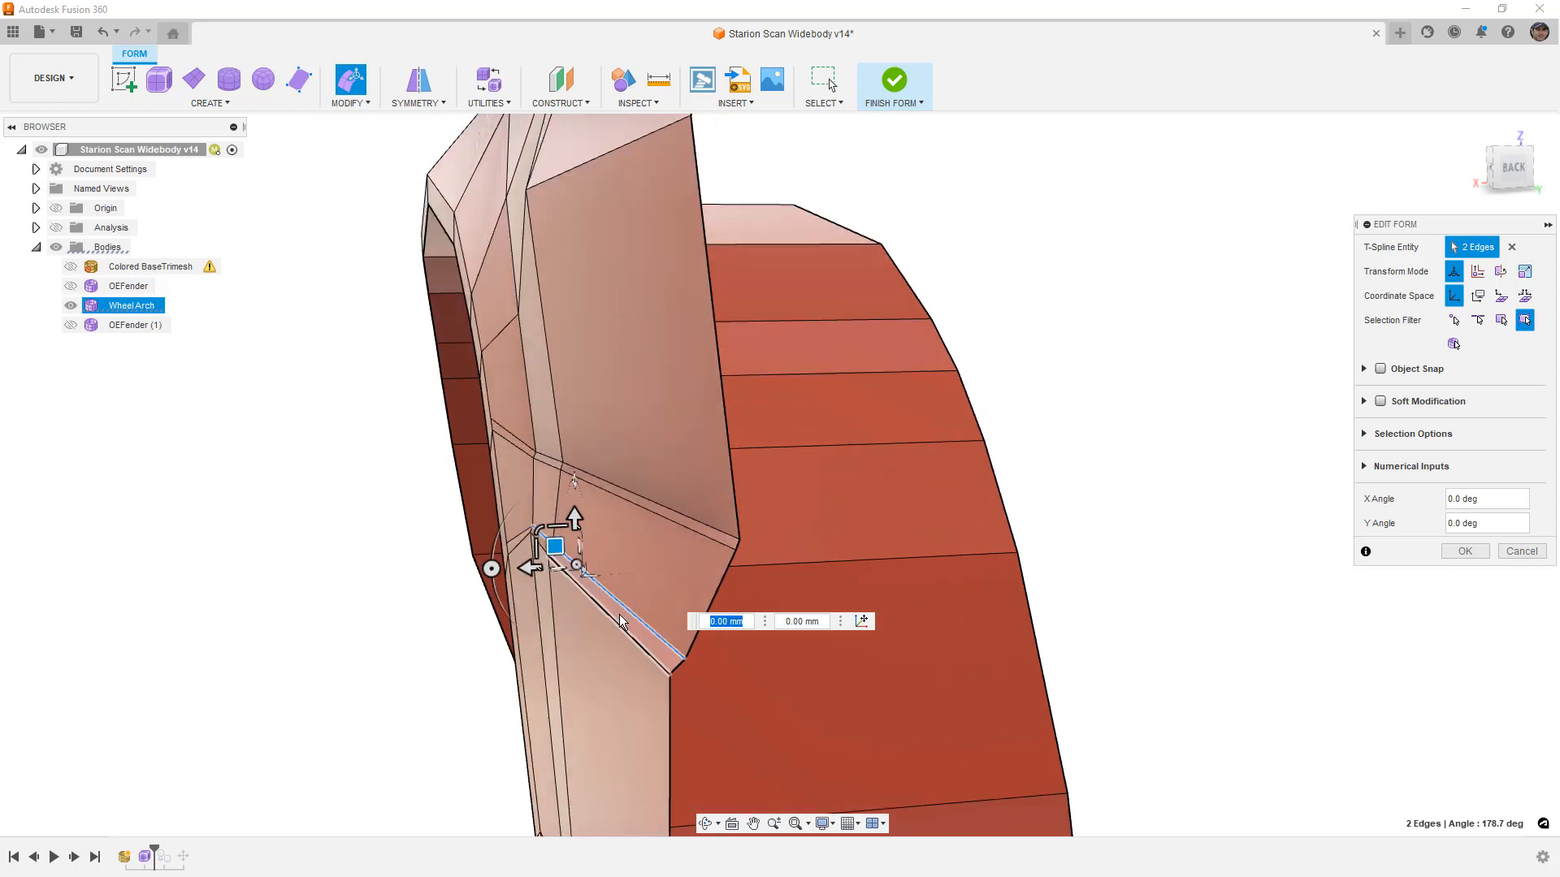
# Nudge the rear lower body line's bottom edge up 1 mm and sideways about 1.2 mm, and slightly move the upper body line's bottom edge
pyautogui.keyDown('shift'); pyautogui.moveTo(617, 616); pyautogui.dragTo(574, 575, button='middle'); pyautogui.keyUp('shift')
pyautogui.click(573, 568)
pyautogui.moveTo(574, 576); pyautogui.dragTo(584, 567)
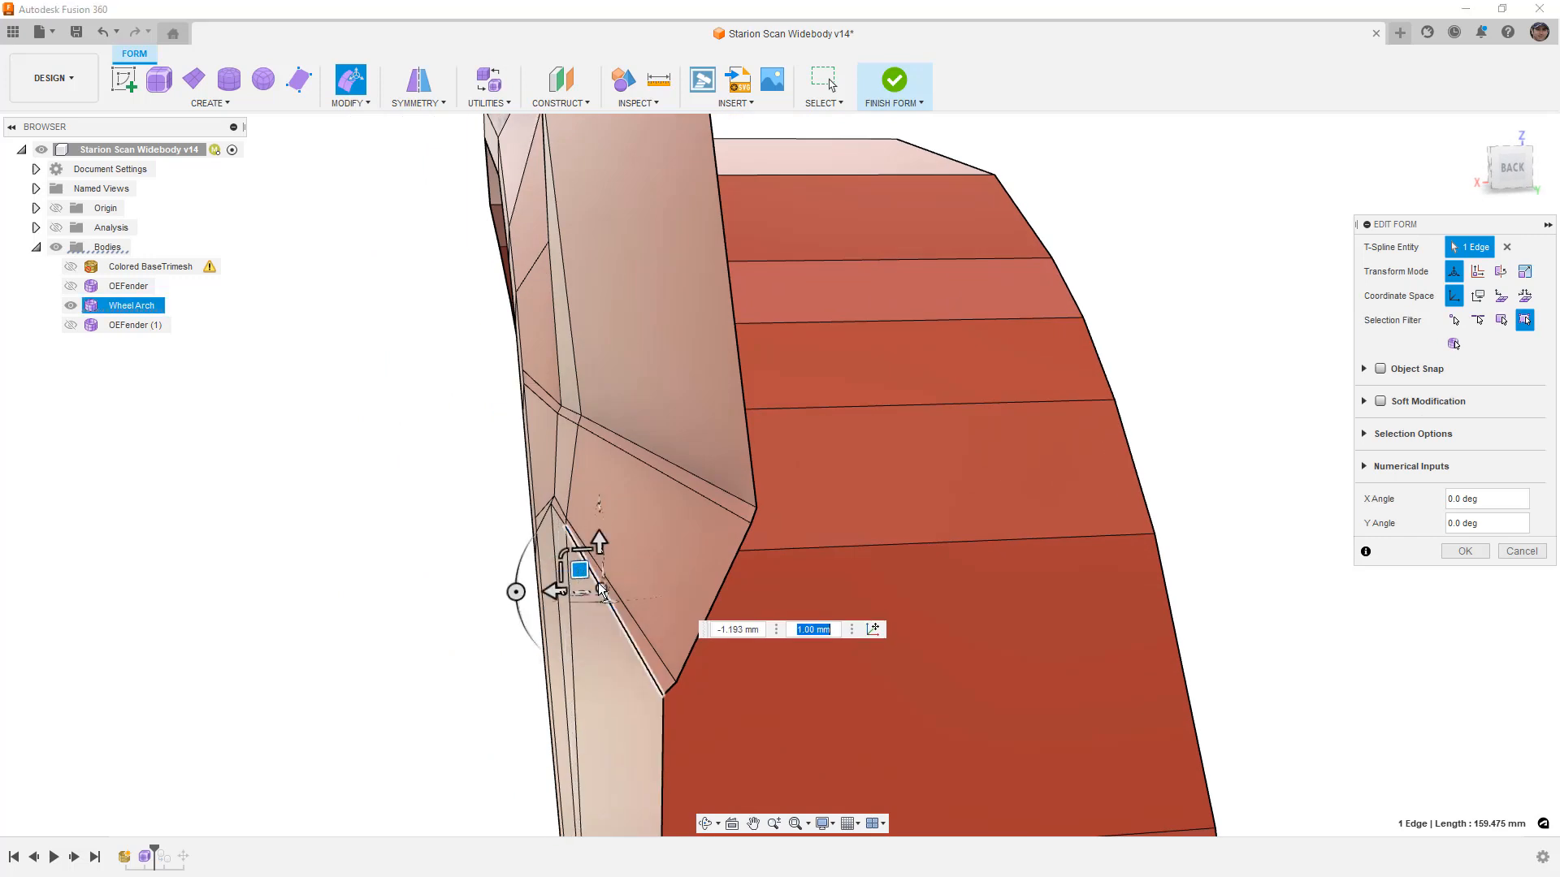
pyautogui.click(669, 477)
pyautogui.moveTo(614, 440); pyautogui.dragTo(619, 439)
pyautogui.keyDown('shift'); pyautogui.moveTo(619, 463); pyautogui.dragTo(680, 557, button='middle'); pyautogui.keyUp('shift')
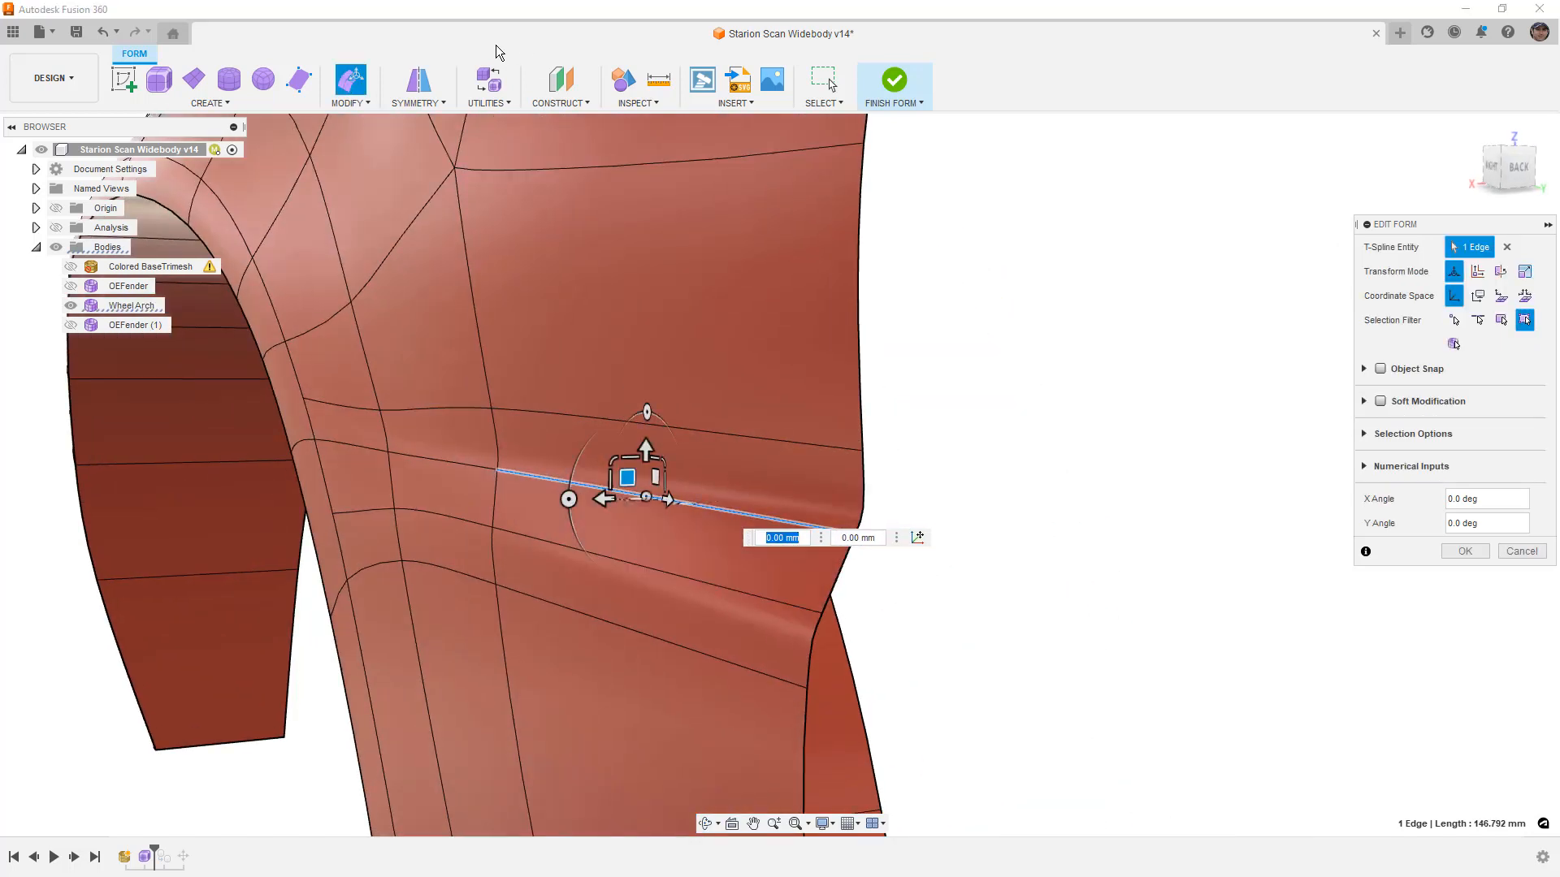
# Apply Make Uniform to the wheel arch body
pyautogui.click(488, 104)
pyautogui.click(504, 153)
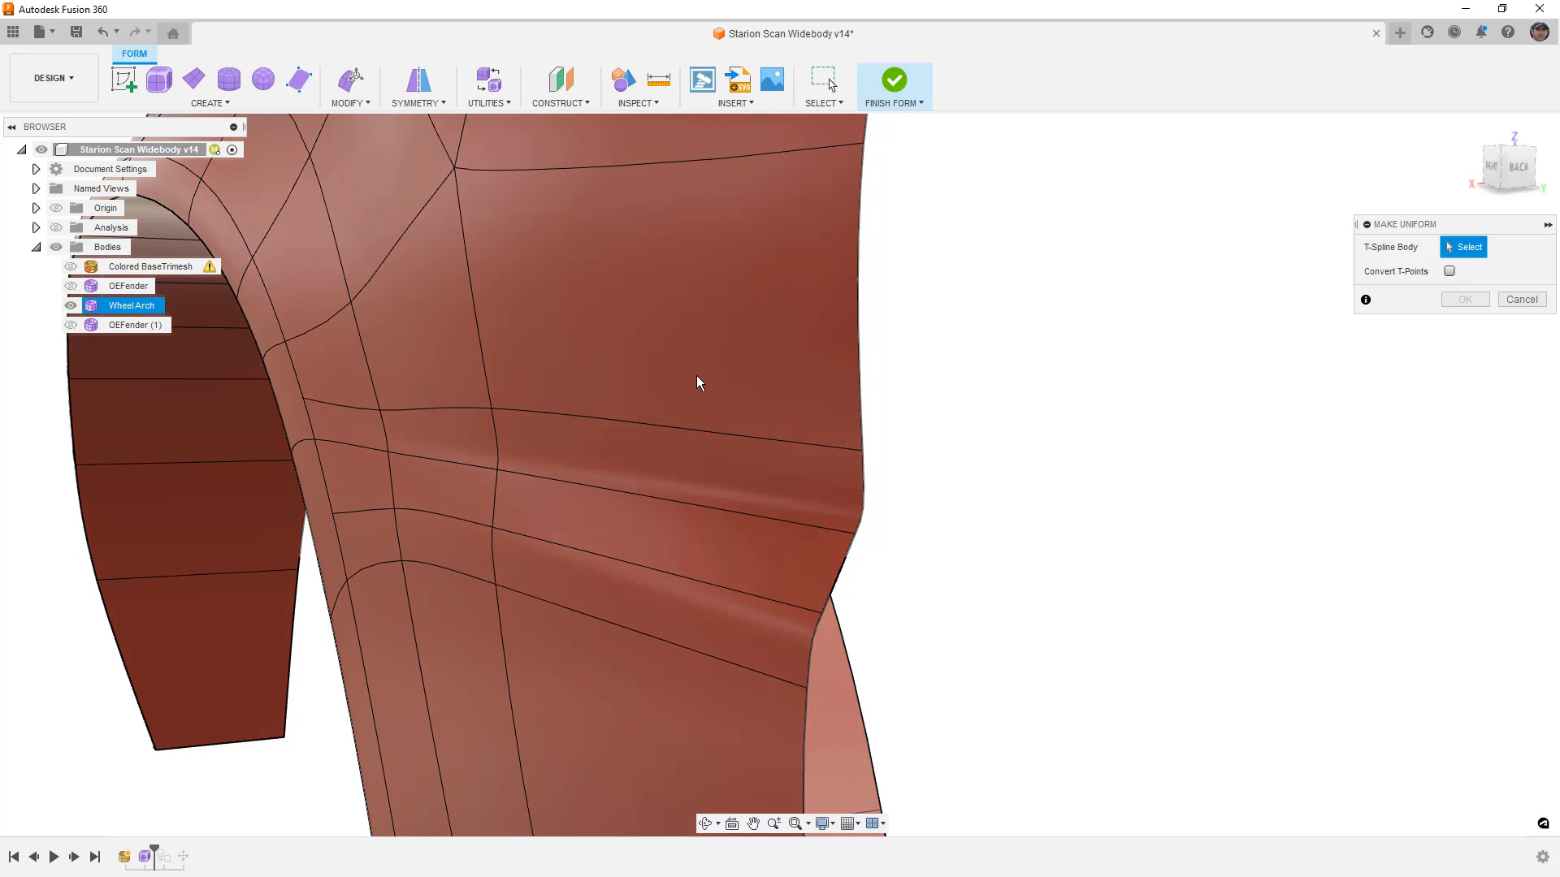
pyautogui.click(695, 375)
pyautogui.click(1452, 298)
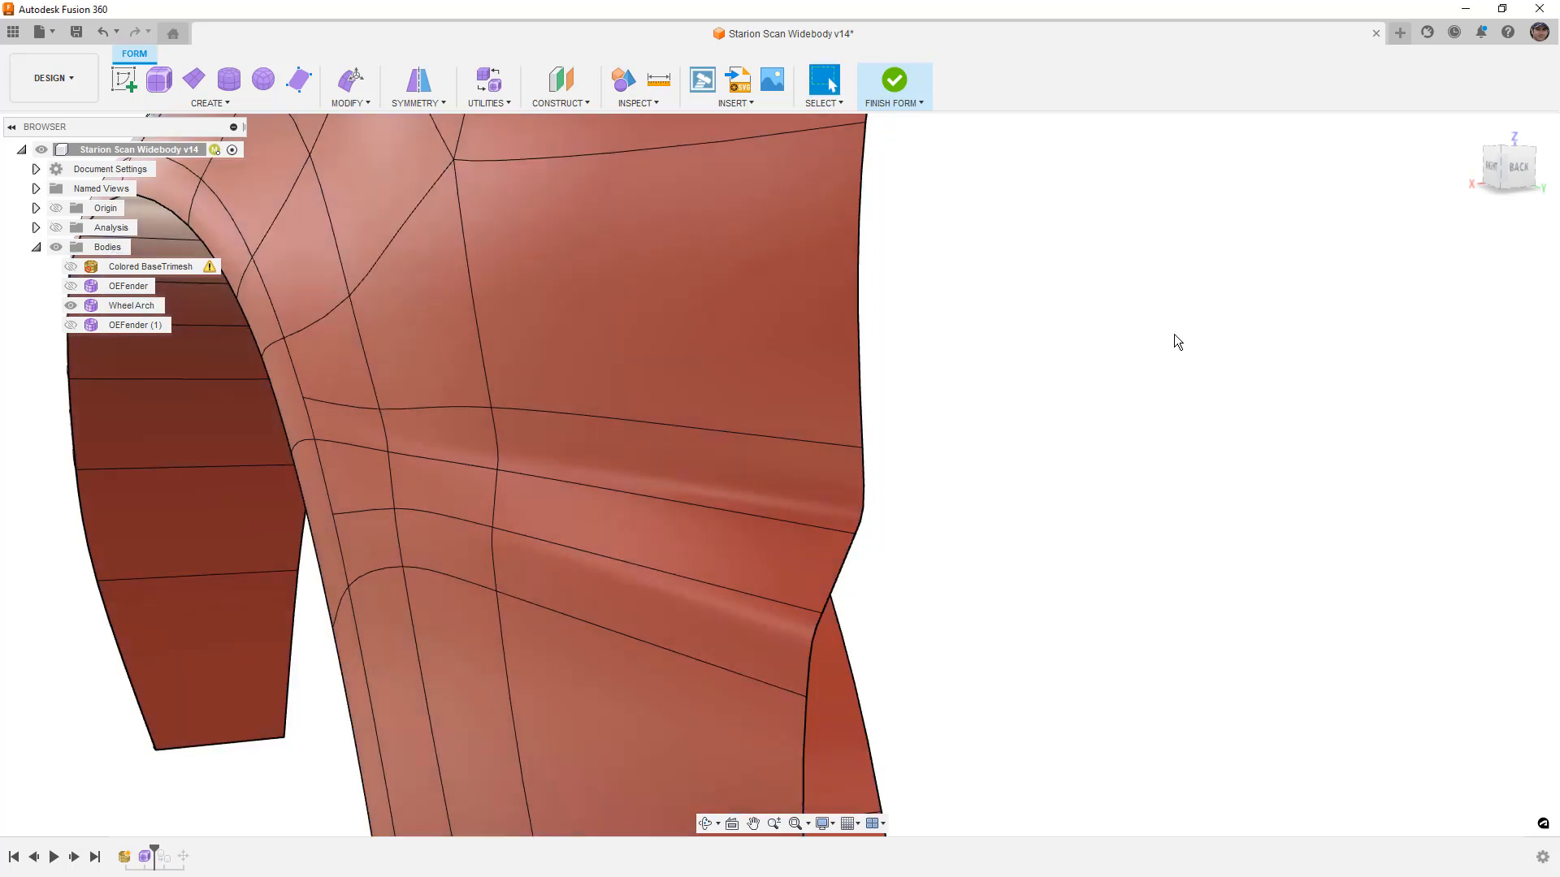
# Examine how the rear body lines blend into the wheel arch in smooth shading without edges
pyautogui.scroll(-3, 1202, 333)
pyautogui.scroll(3, 860, 375)
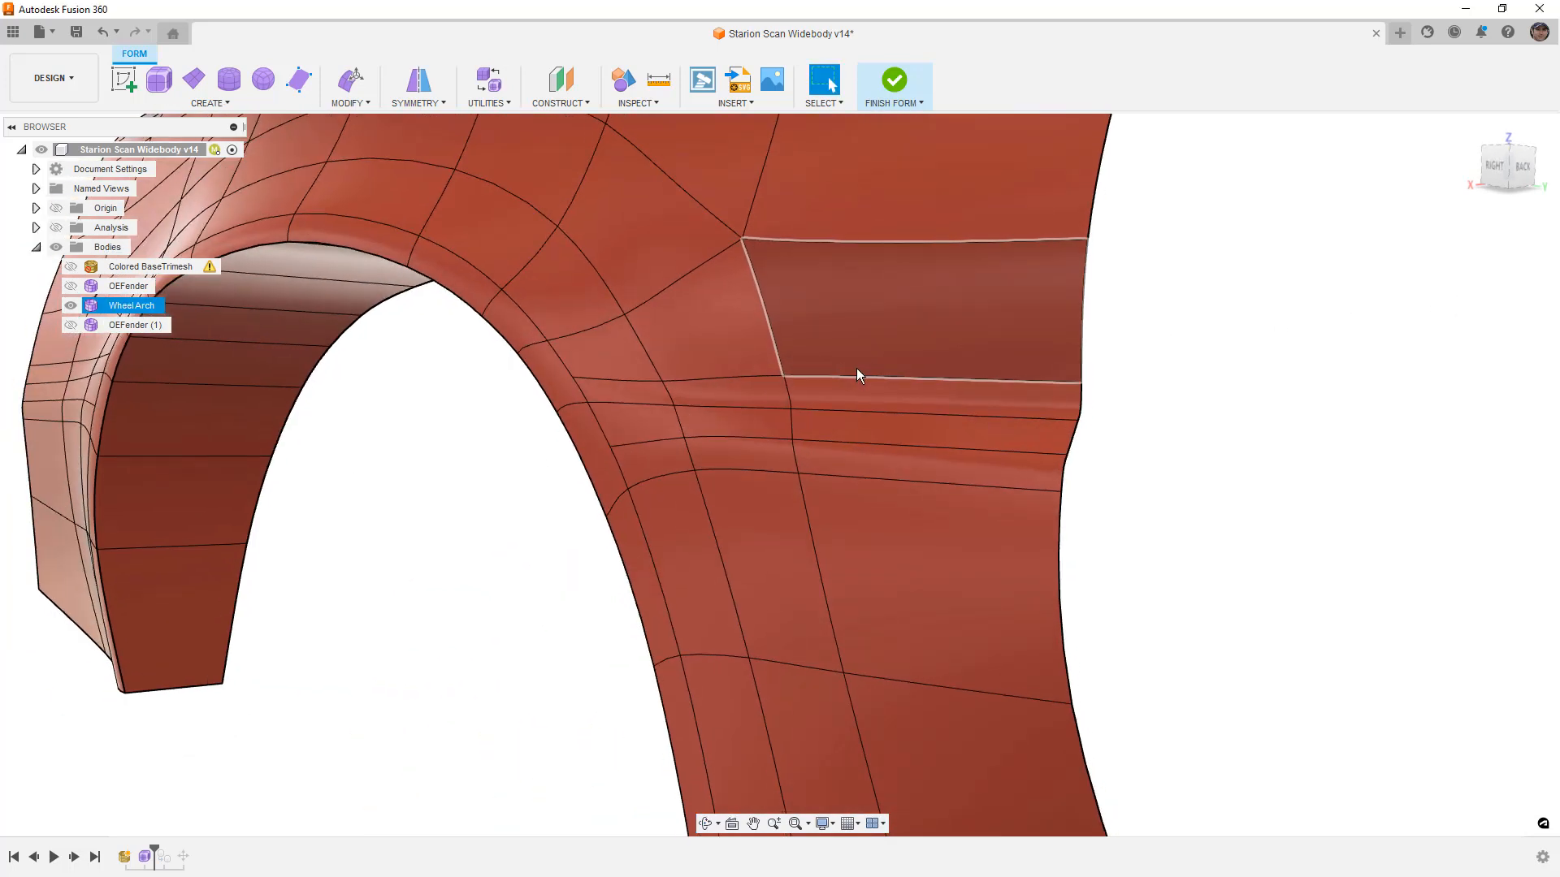
pyautogui.moveTo(855, 368)
pyautogui.keyDown('shift'); pyautogui.mouseDown(button='middle')
pyautogui.moveTo(1222, 421)
pyautogui.moveTo(1069, 407)
pyautogui.moveTo(1215, 393)
pyautogui.moveTo(1183, 411)
pyautogui.moveTo(1197, 405)
pyautogui.mouseUp(button='middle'); pyautogui.keyUp('shift')
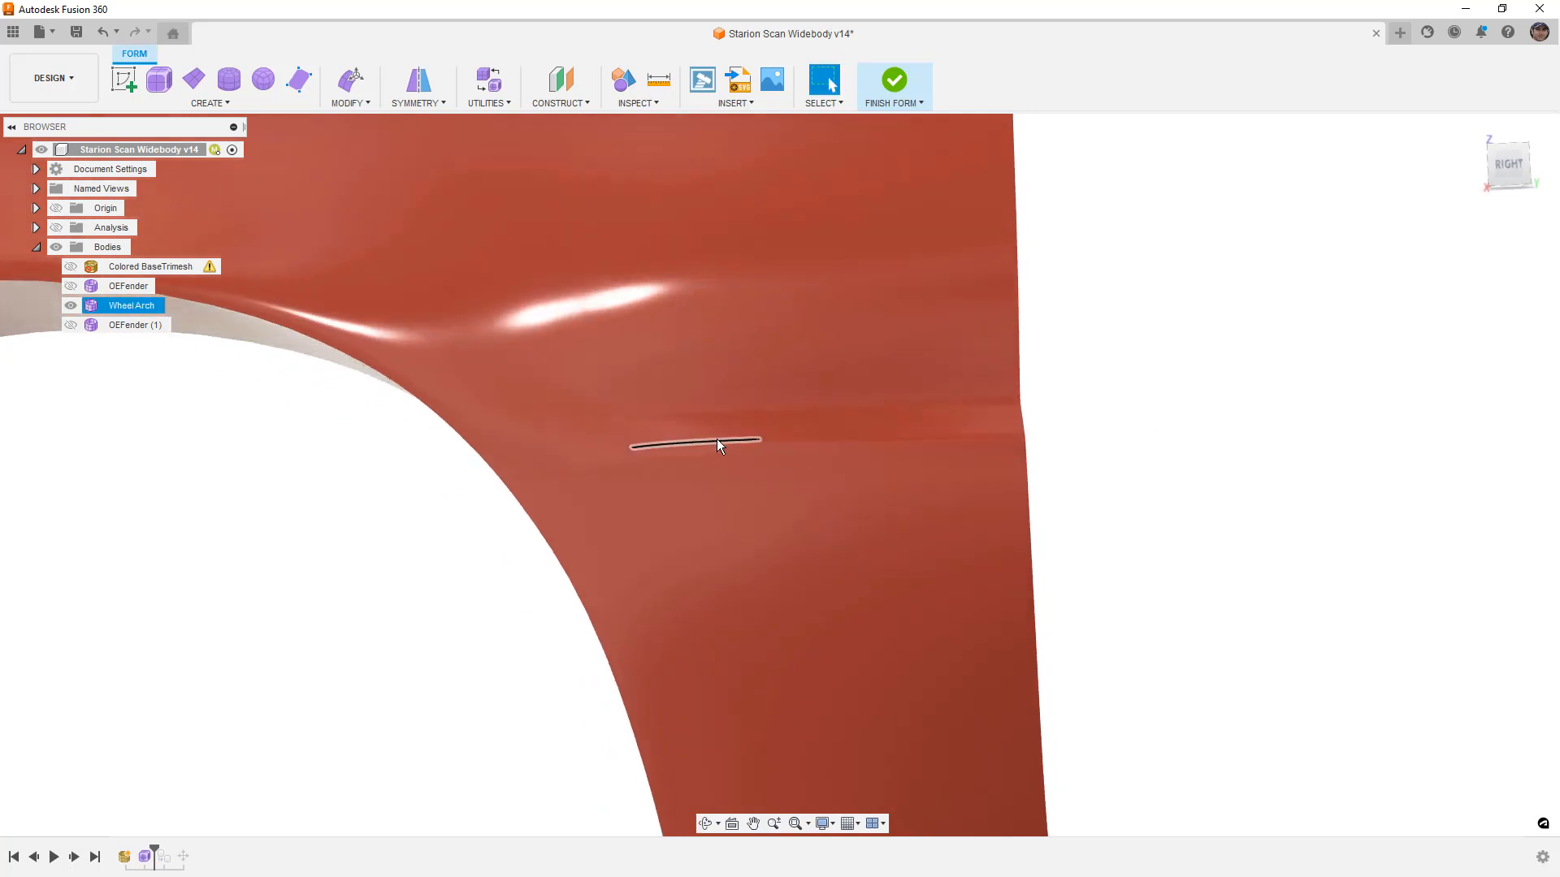
pyautogui.moveTo(601, 467)
pyautogui.keyDown('shift'); pyautogui.mouseDown(button='middle')
pyautogui.moveTo(550, 460)
pyautogui.moveTo(716, 445)
pyautogui.moveTo(529, 470)
pyautogui.moveTo(586, 462)
pyautogui.mouseUp(button='middle'); pyautogui.keyUp('shift')
pyautogui.scroll(-6, 641, 470)
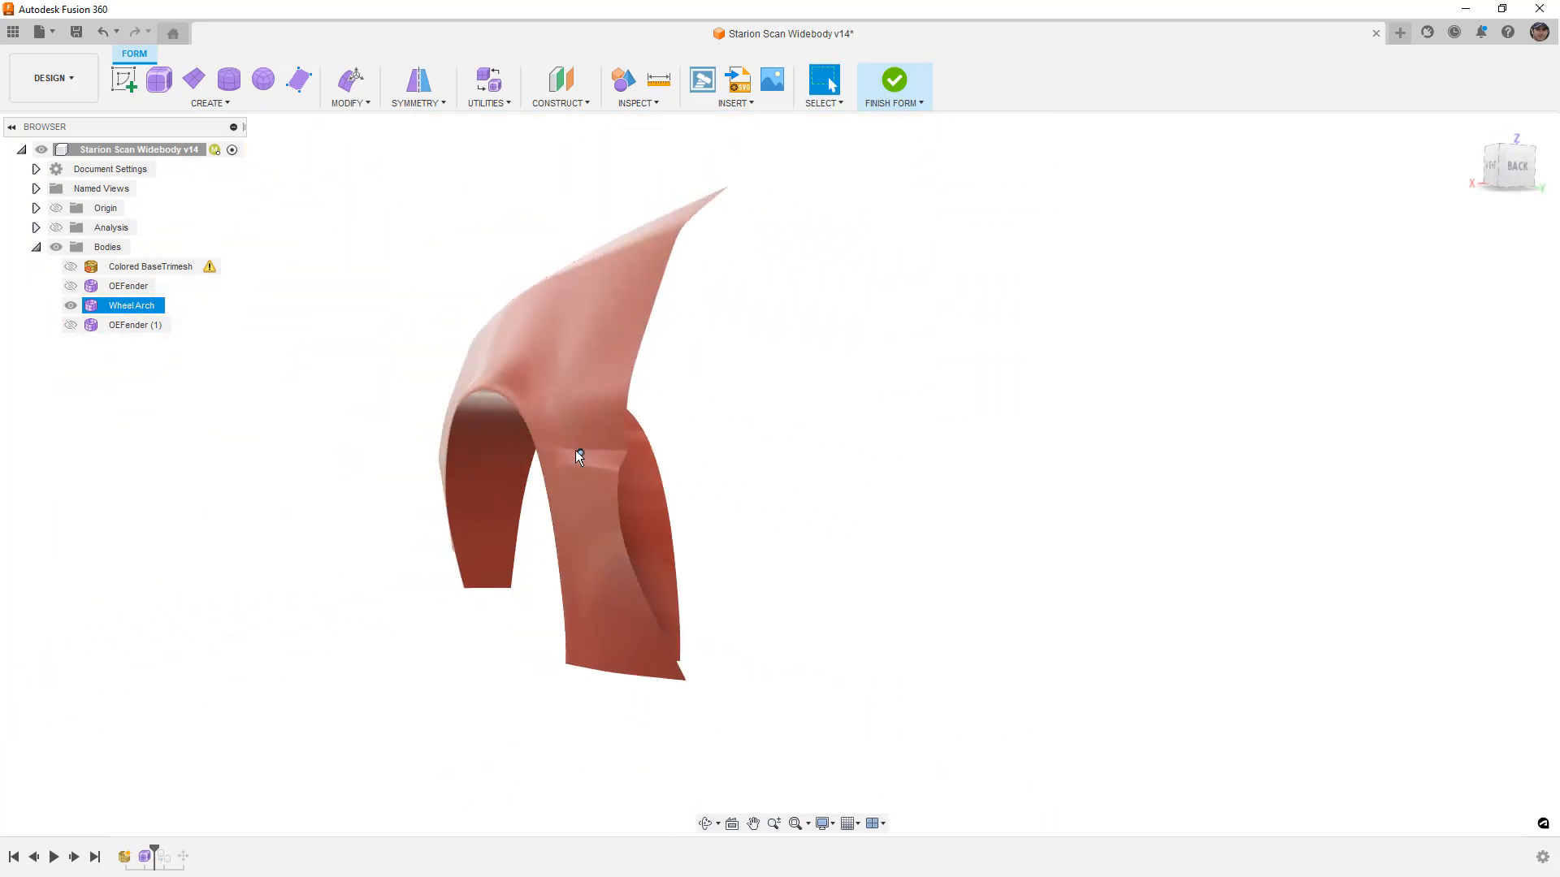
pyautogui.scroll(3, 569, 455)
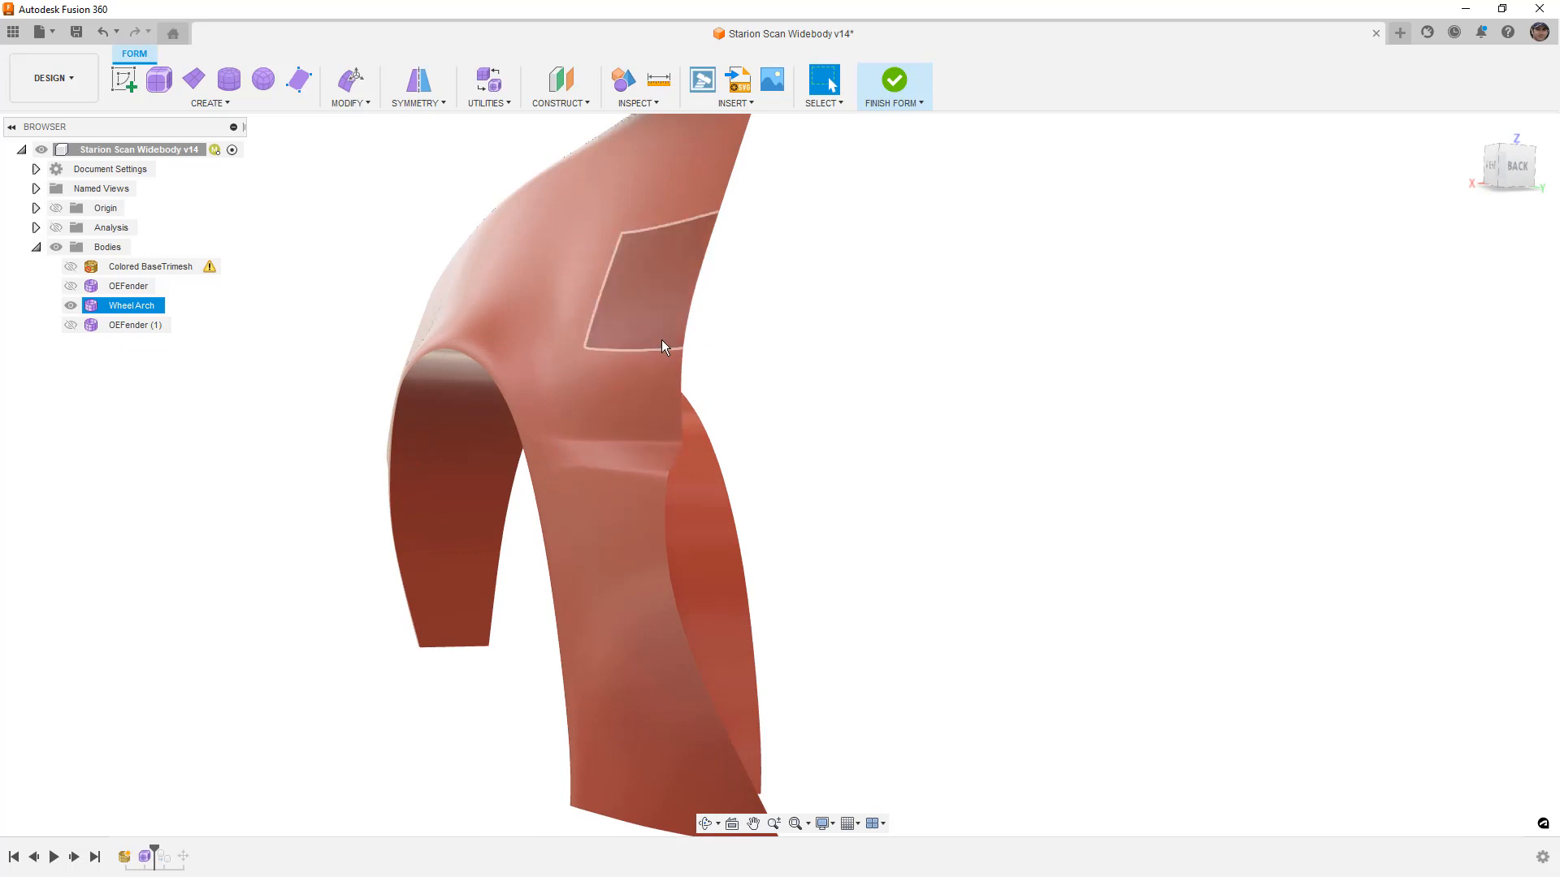
# Return to box display, show the Colored BaseTrimesh scan and compare the arch's rear edge with it from the back view
pyautogui.hotkey('alt', '1')
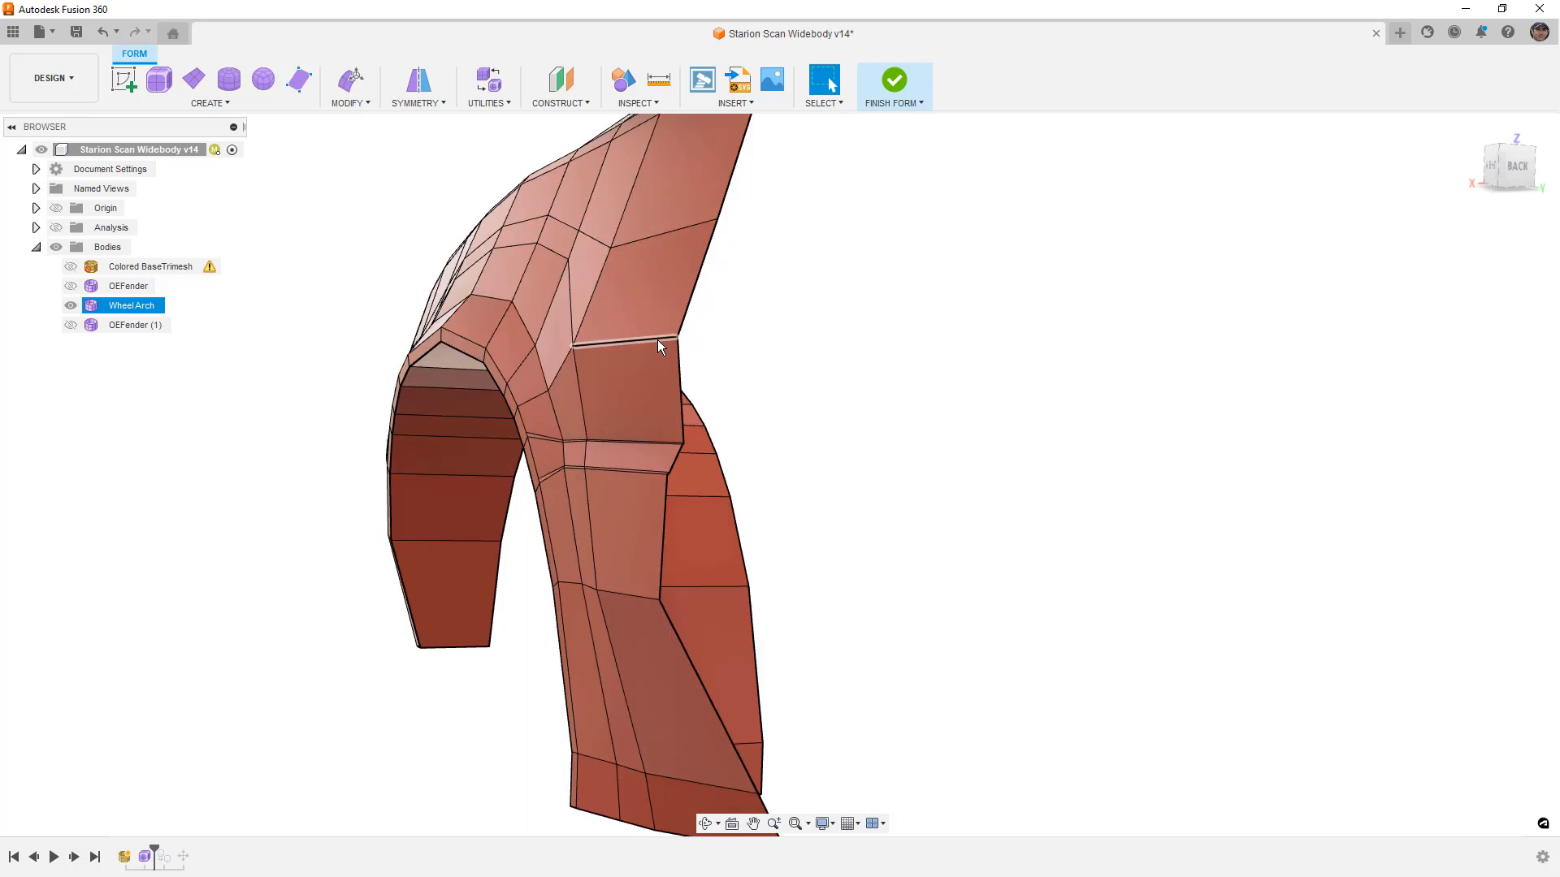
pyautogui.click(767, 312)
pyautogui.scroll(-3, 763, 313)
pyautogui.keyDown('shift'); pyautogui.moveTo(723, 311); pyautogui.dragTo(672, 327, button='middle'); pyautogui.keyUp('shift')
pyautogui.click(71, 267)
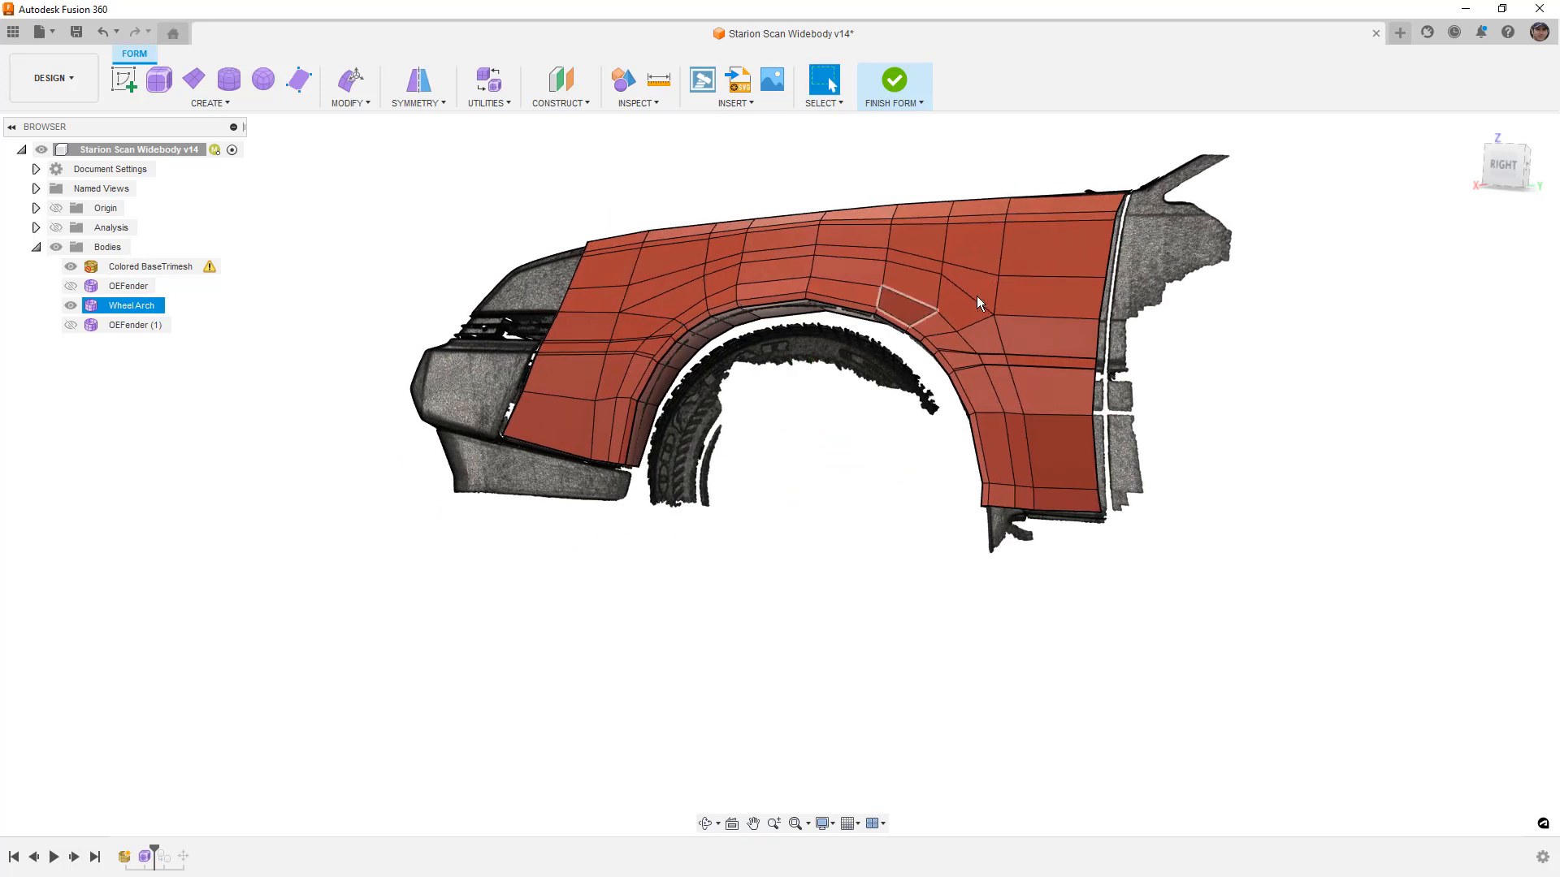
pyautogui.keyDown('shift'); pyautogui.moveTo(991, 305); pyautogui.dragTo(926, 304, button='middle'); pyautogui.keyUp('shift')
pyautogui.click(1527, 173)
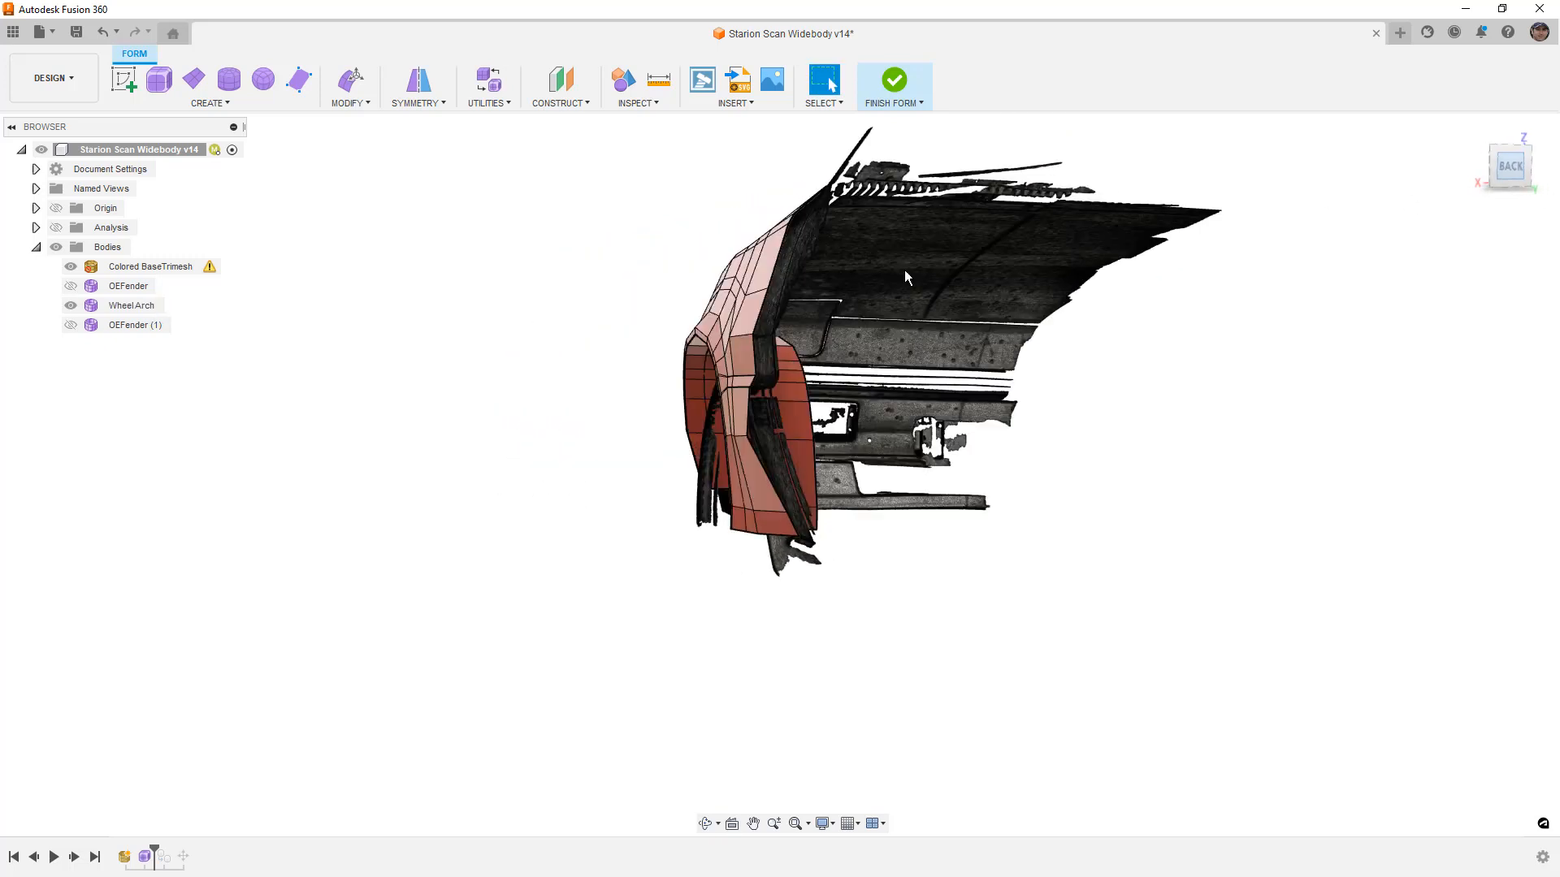
pyautogui.scroll(6, 764, 293)
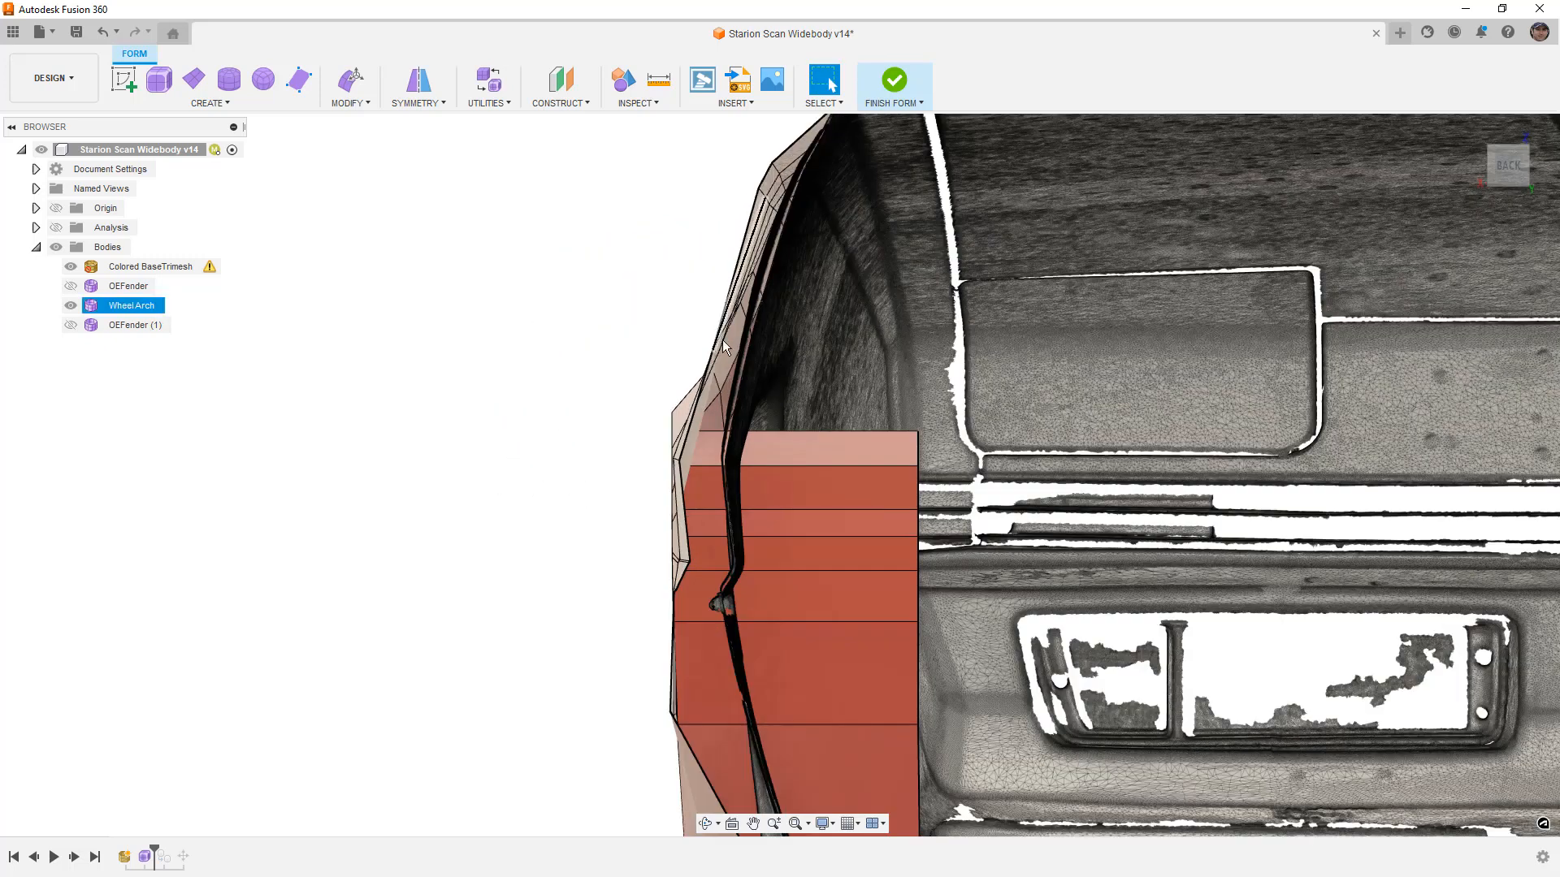
pyautogui.scroll(2, 682, 465)
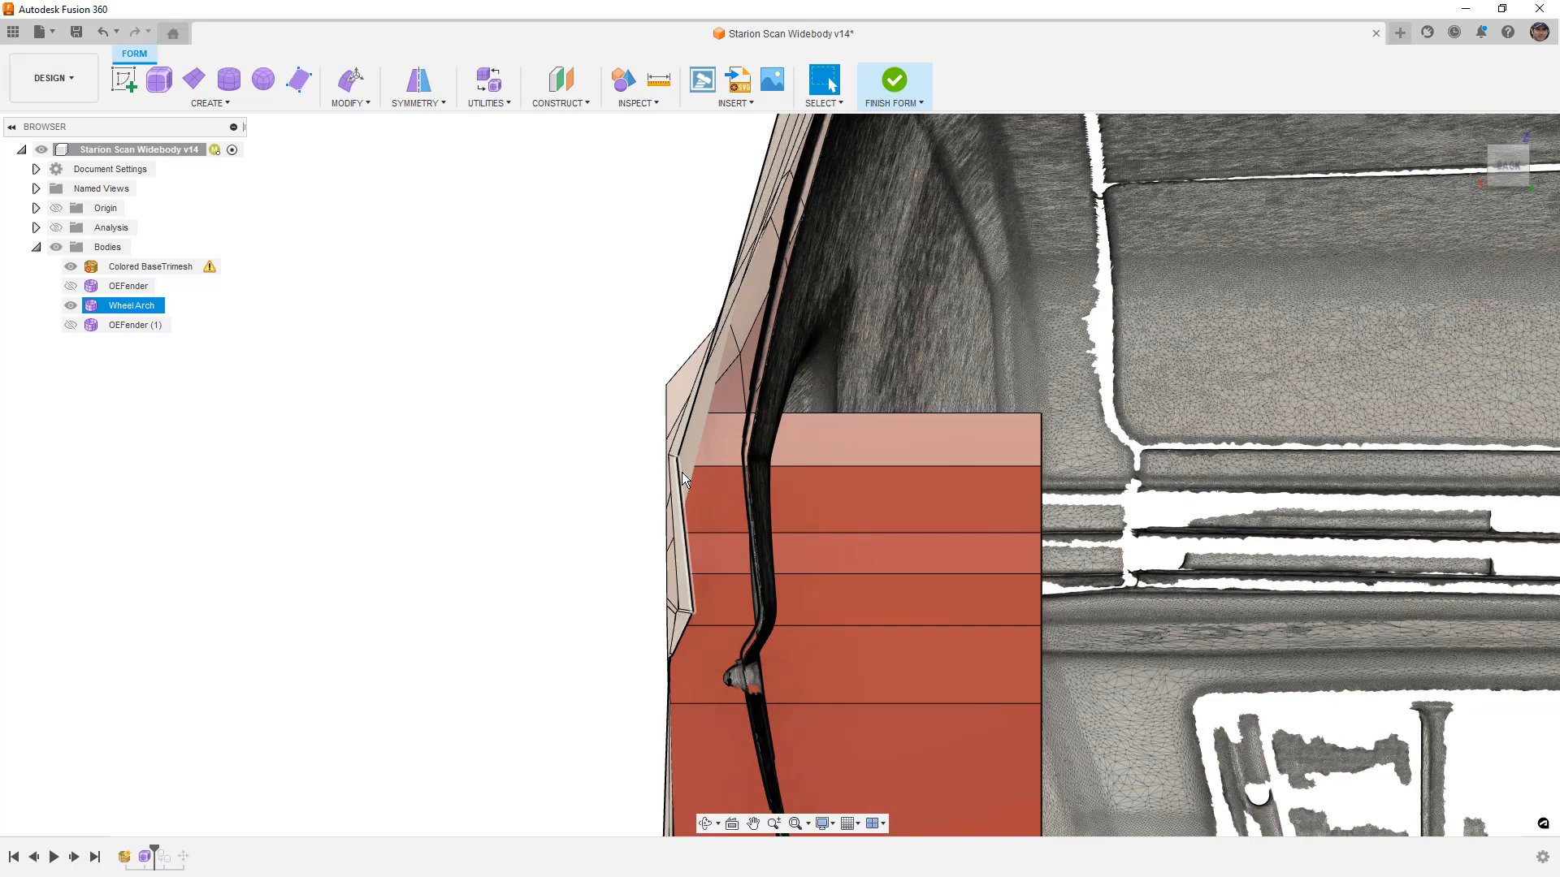
# With Edit Form, move the rear-edge vertex above the body lines inward toward the scan, and the vertex above it inward 10 mm
pyautogui.click(679, 457)
pyautogui.click(349, 85)
pyautogui.moveTo(638, 460); pyautogui.dragTo(675, 460)
pyautogui.click(728, 286)
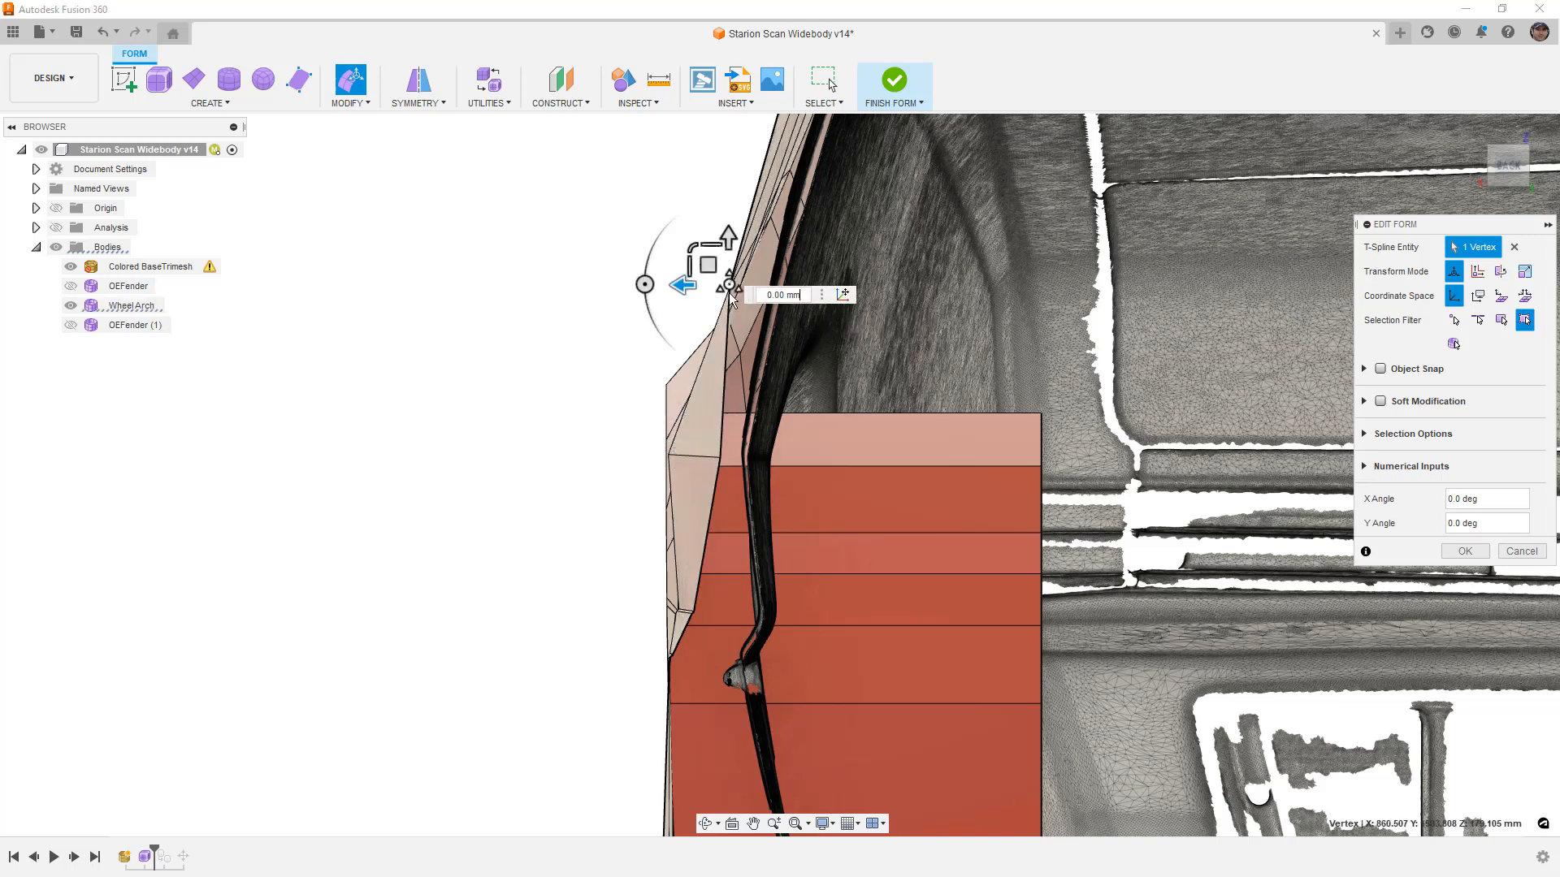
pyautogui.moveTo(710, 284); pyautogui.dragTo(704, 283)
# Select the two neighbouring vertices near the top of the rear edge and move them together inward toward the scanned fender
pyautogui.keyDown('shift'); pyautogui.moveTo(701, 425); pyautogui.dragTo(738, 363, button='middle'); pyautogui.keyUp('shift')
pyautogui.scroll(-4, 738, 362)
pyautogui.moveTo(802, 245); pyautogui.dragTo(804, 243, button='middle')
pyautogui.scroll(6, 797, 276)
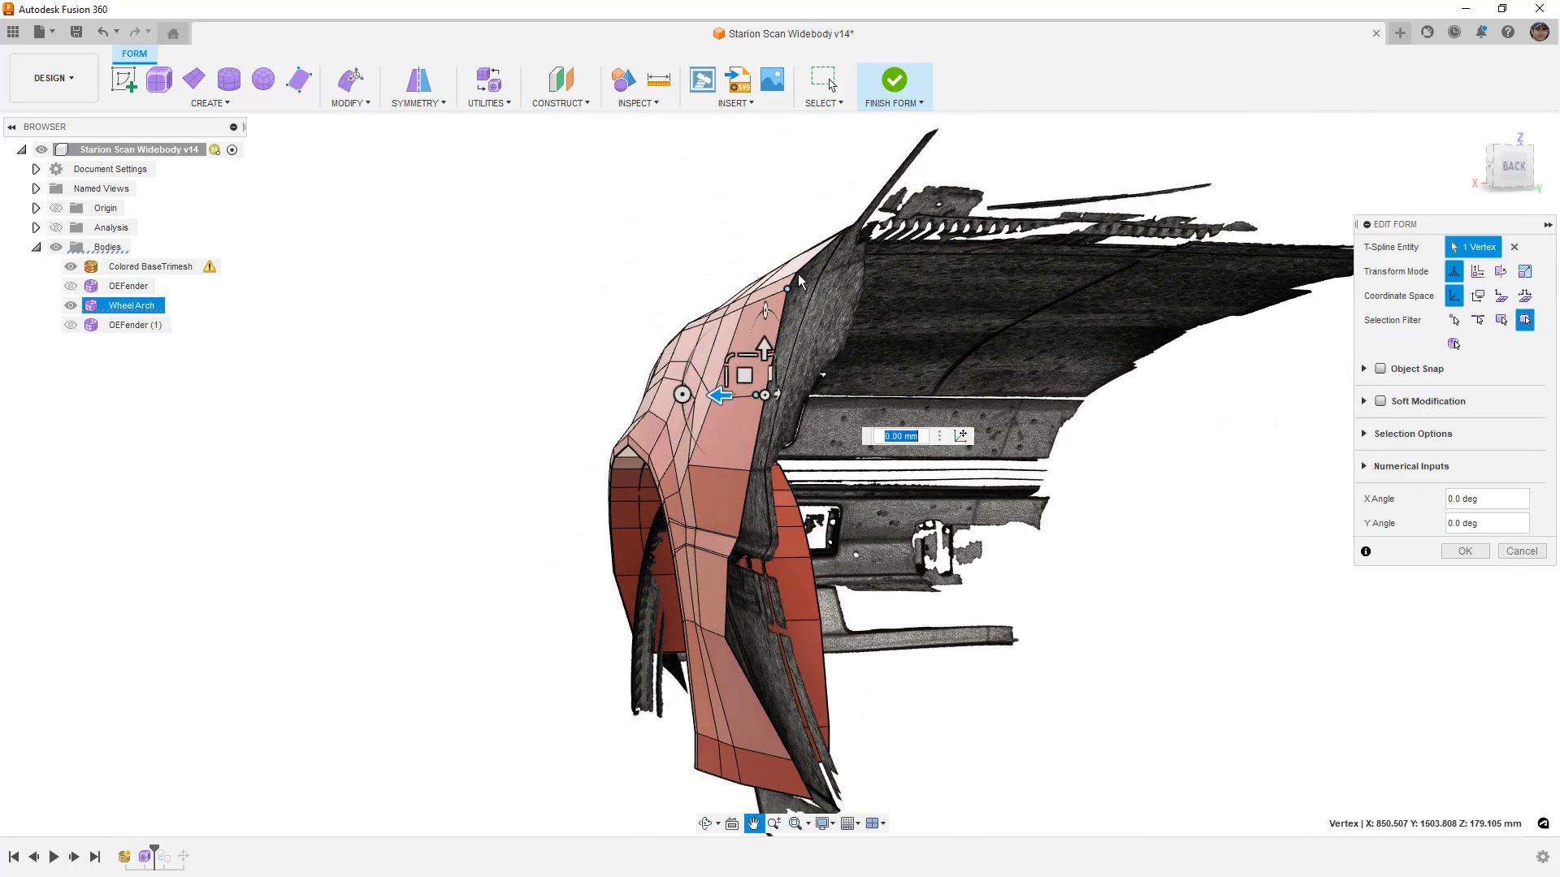
pyautogui.keyDown('shift'); pyautogui.click(794, 266); pyautogui.keyUp('shift')
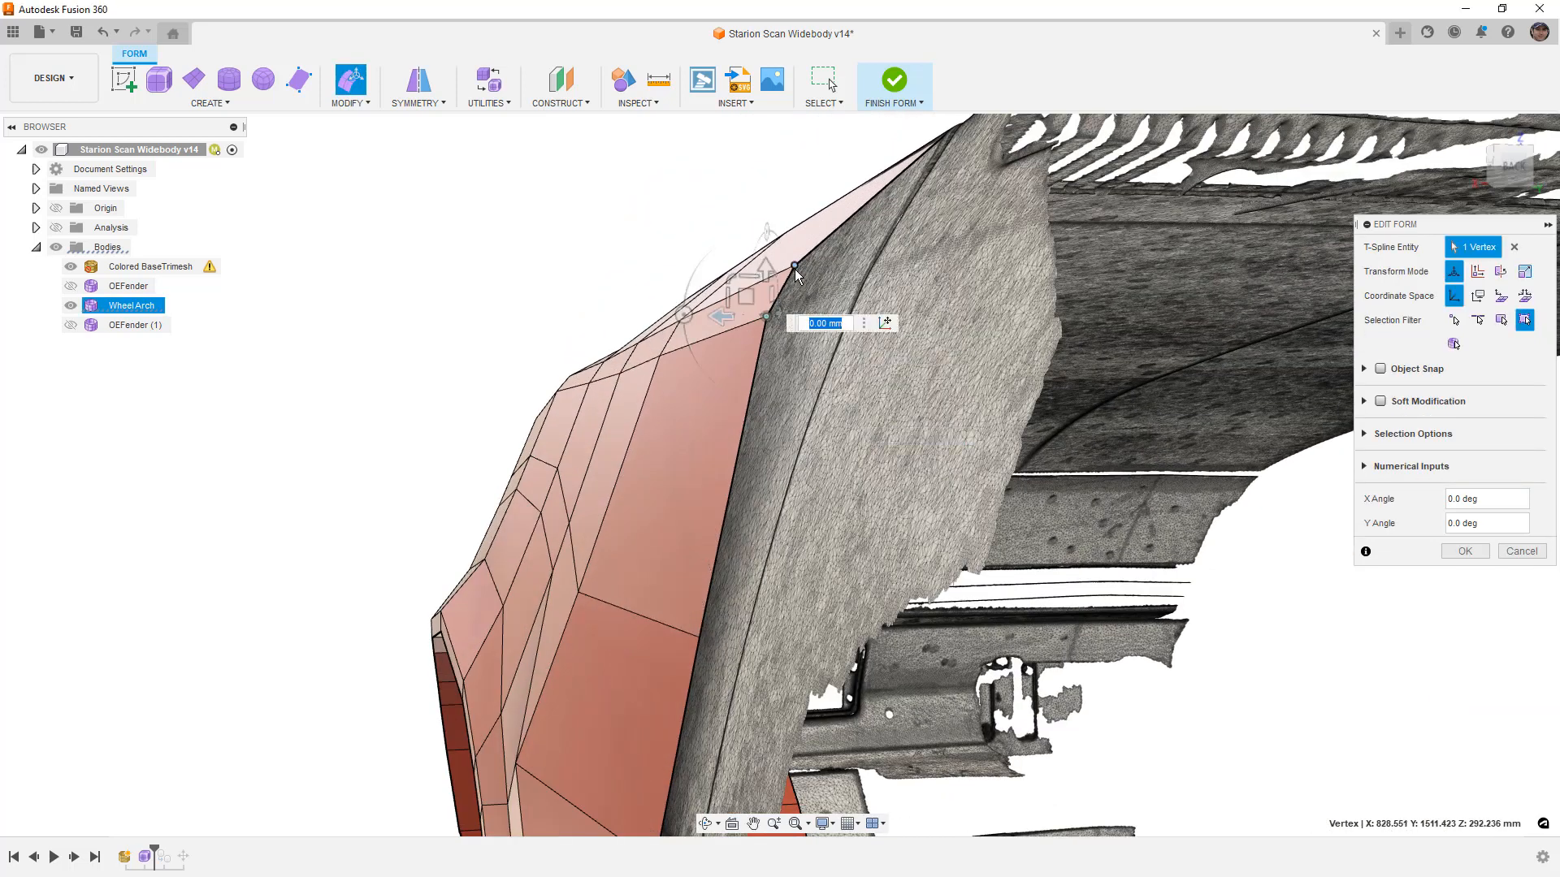
pyautogui.keyDown('shift'); pyautogui.moveTo(1227, 204); pyautogui.dragTo(634, 290, button='middle'); pyautogui.keyUp('shift')
pyautogui.moveTo(656, 300); pyautogui.dragTo(679, 311)
# In the back view, move the rear-edge vertex below the lower body line about 24 mm inward toward the scan
pyautogui.keyDown('shift'); pyautogui.moveTo(679, 310); pyautogui.dragTo(817, 519, button='middle'); pyautogui.keyUp('shift')
pyautogui.scroll(3, 682, 495)
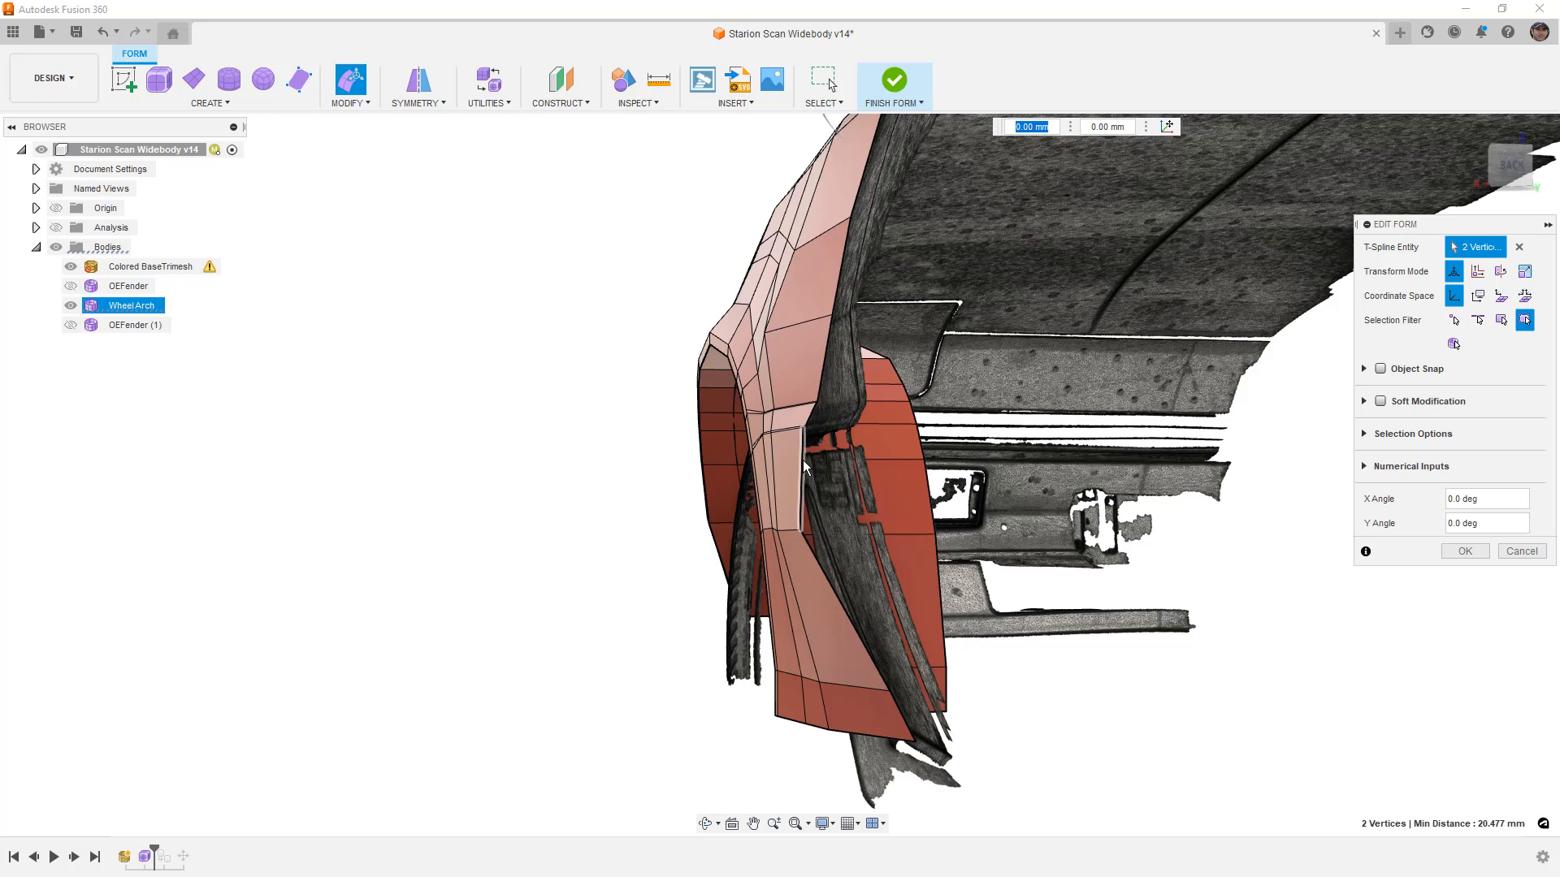
pyautogui.scroll(2, 804, 439)
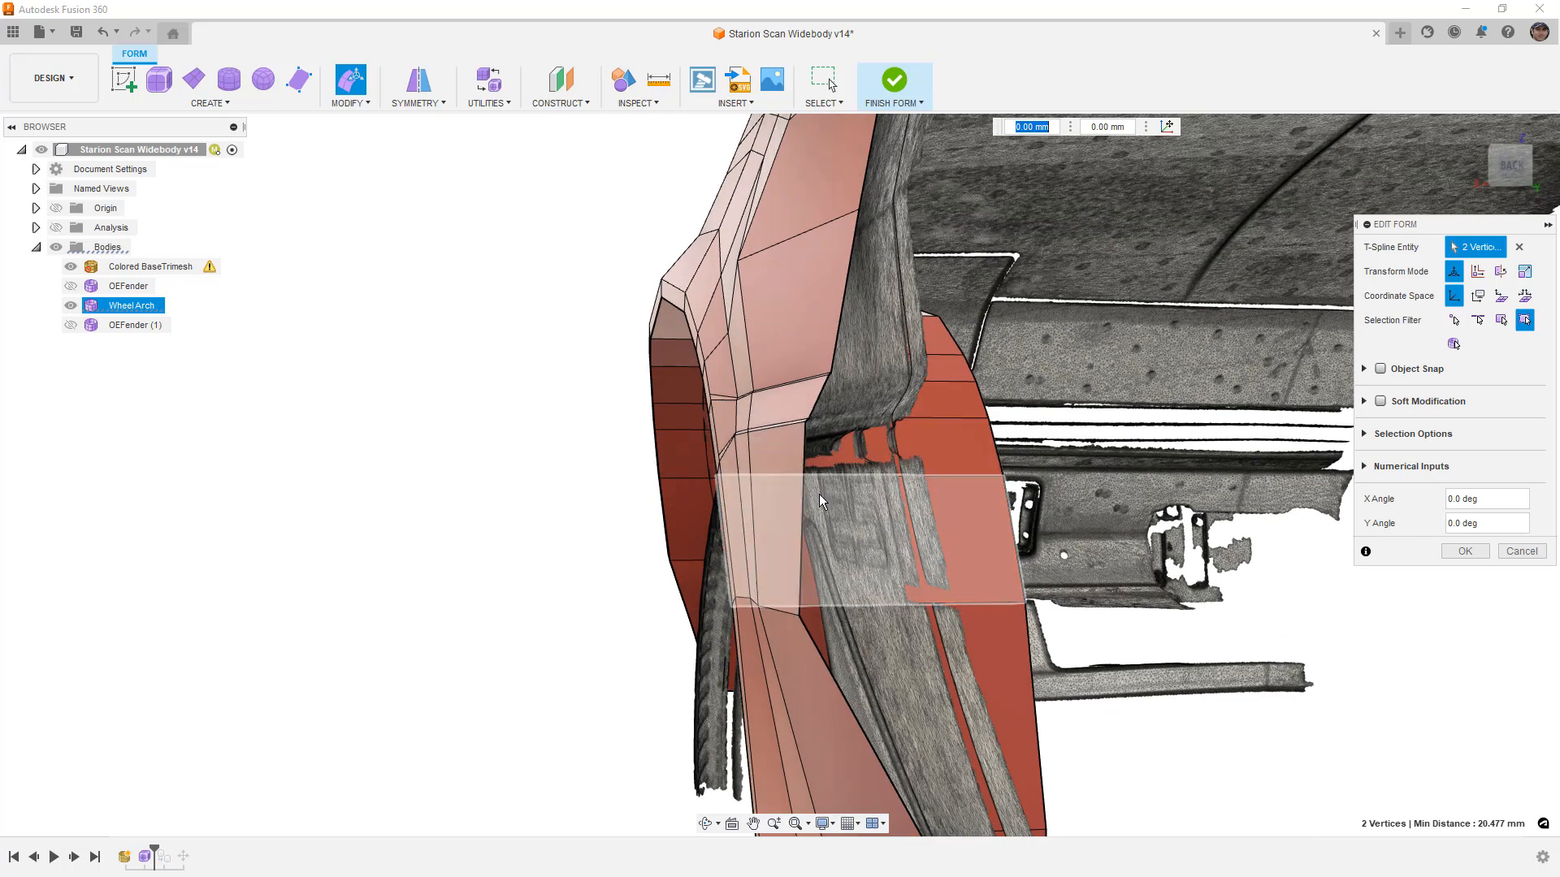
pyautogui.keyDown('shift'); pyautogui.moveTo(804, 501); pyautogui.dragTo(796, 615, button='middle'); pyautogui.keyUp('shift')
pyautogui.click(796, 616)
pyautogui.click(1505, 171)
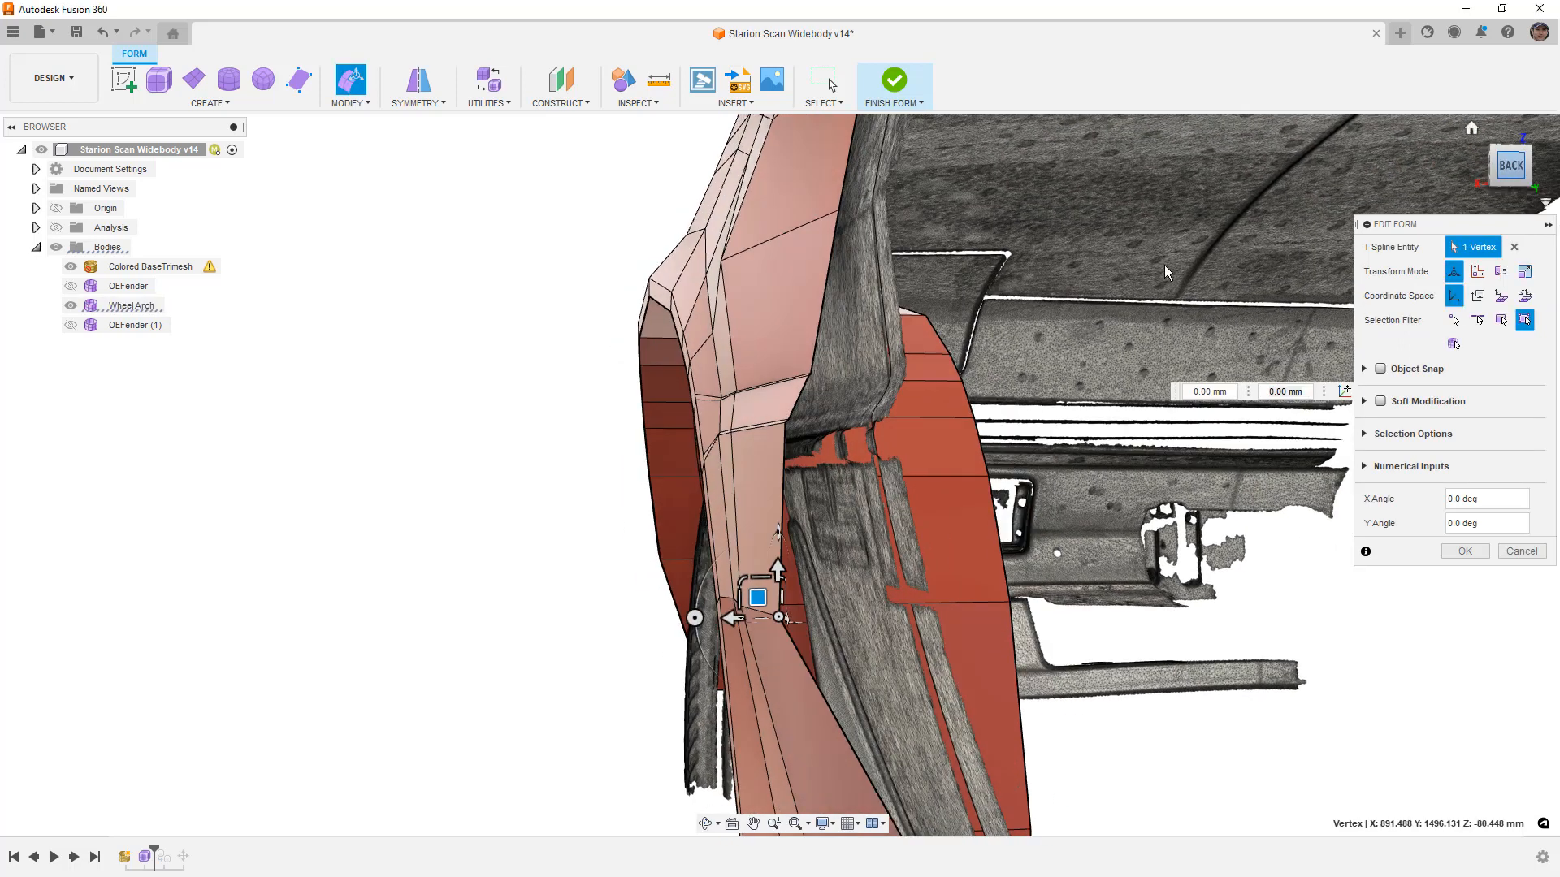
pyautogui.moveTo(693, 569); pyautogui.dragTo(730, 572)
# Select the short rear end edge of the lower body line and move it about 11 mm inward in the back view
pyautogui.keyDown('shift'); pyautogui.moveTo(779, 455); pyautogui.dragTo(720, 435, button='middle'); pyautogui.keyUp('shift')
pyautogui.scroll(3, 822, 455)
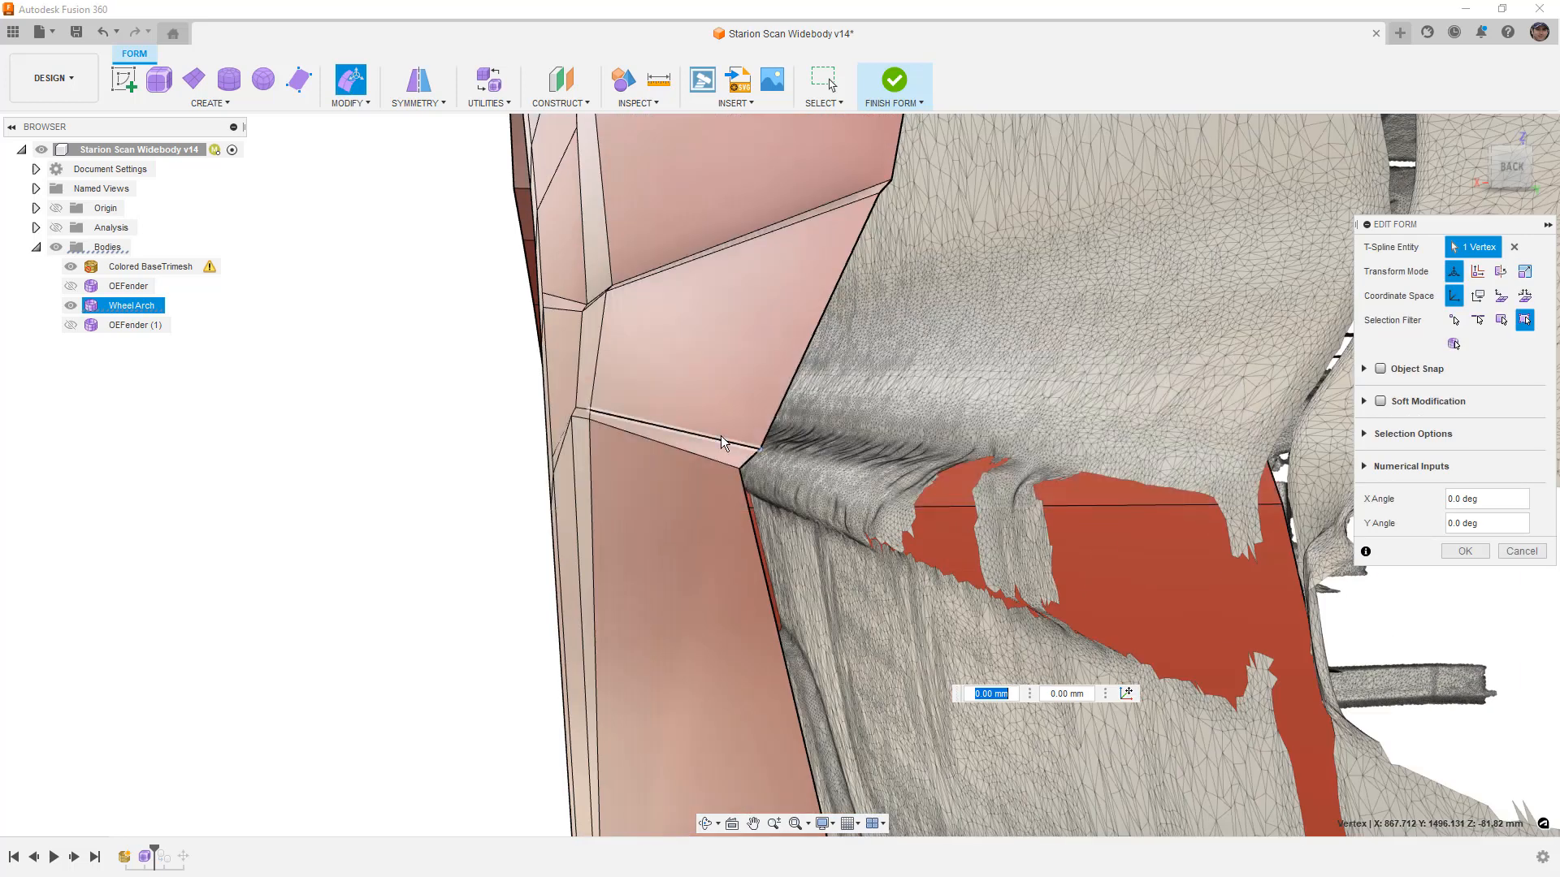
pyautogui.click(799, 484)
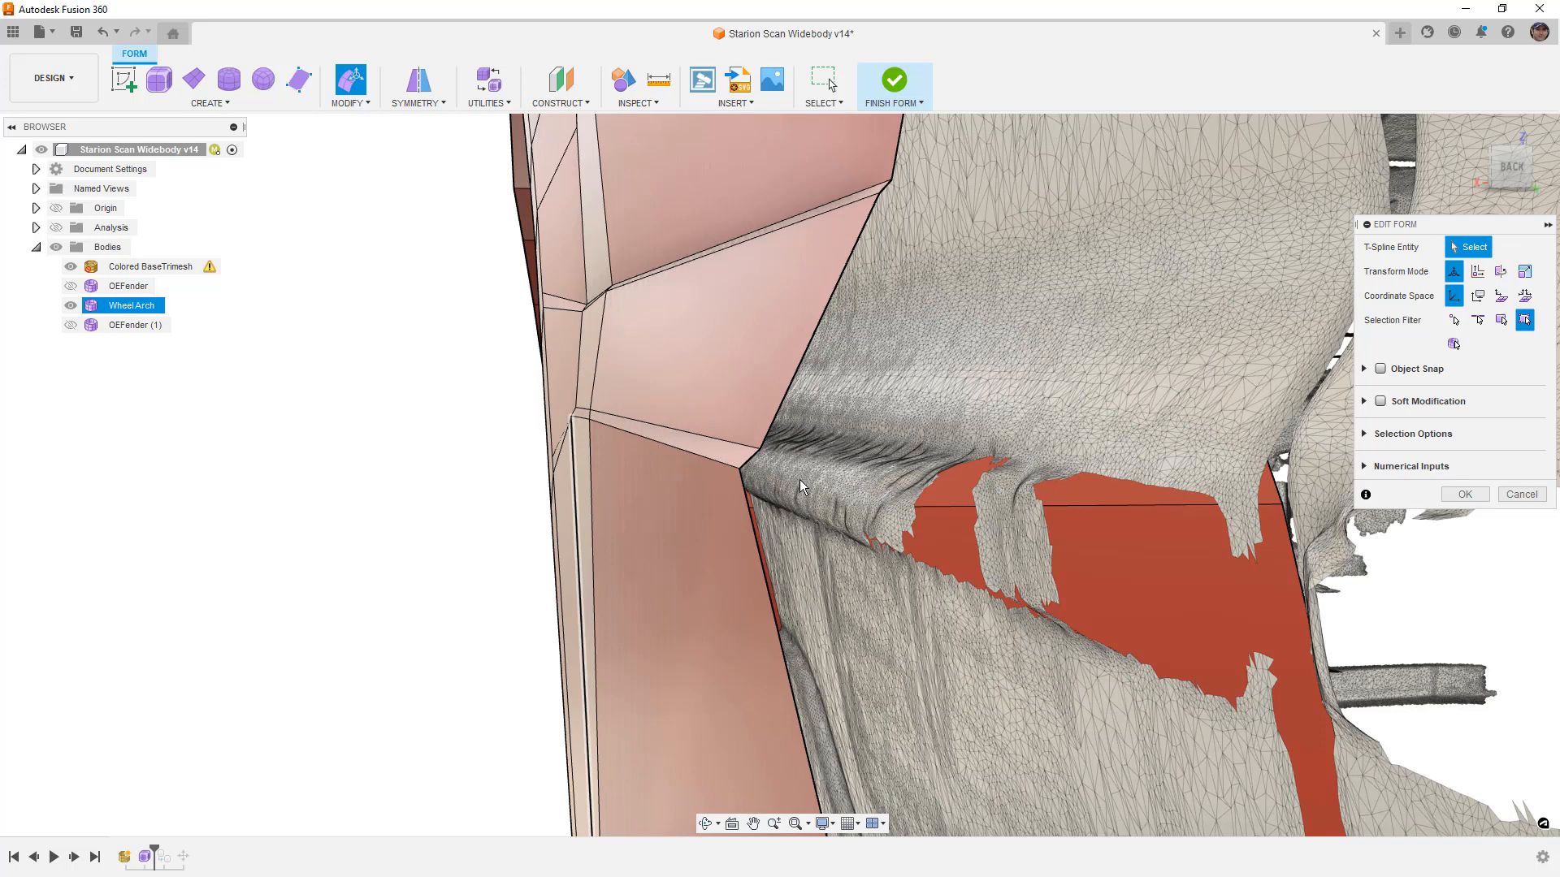
pyautogui.click(749, 459)
pyautogui.click(1511, 175)
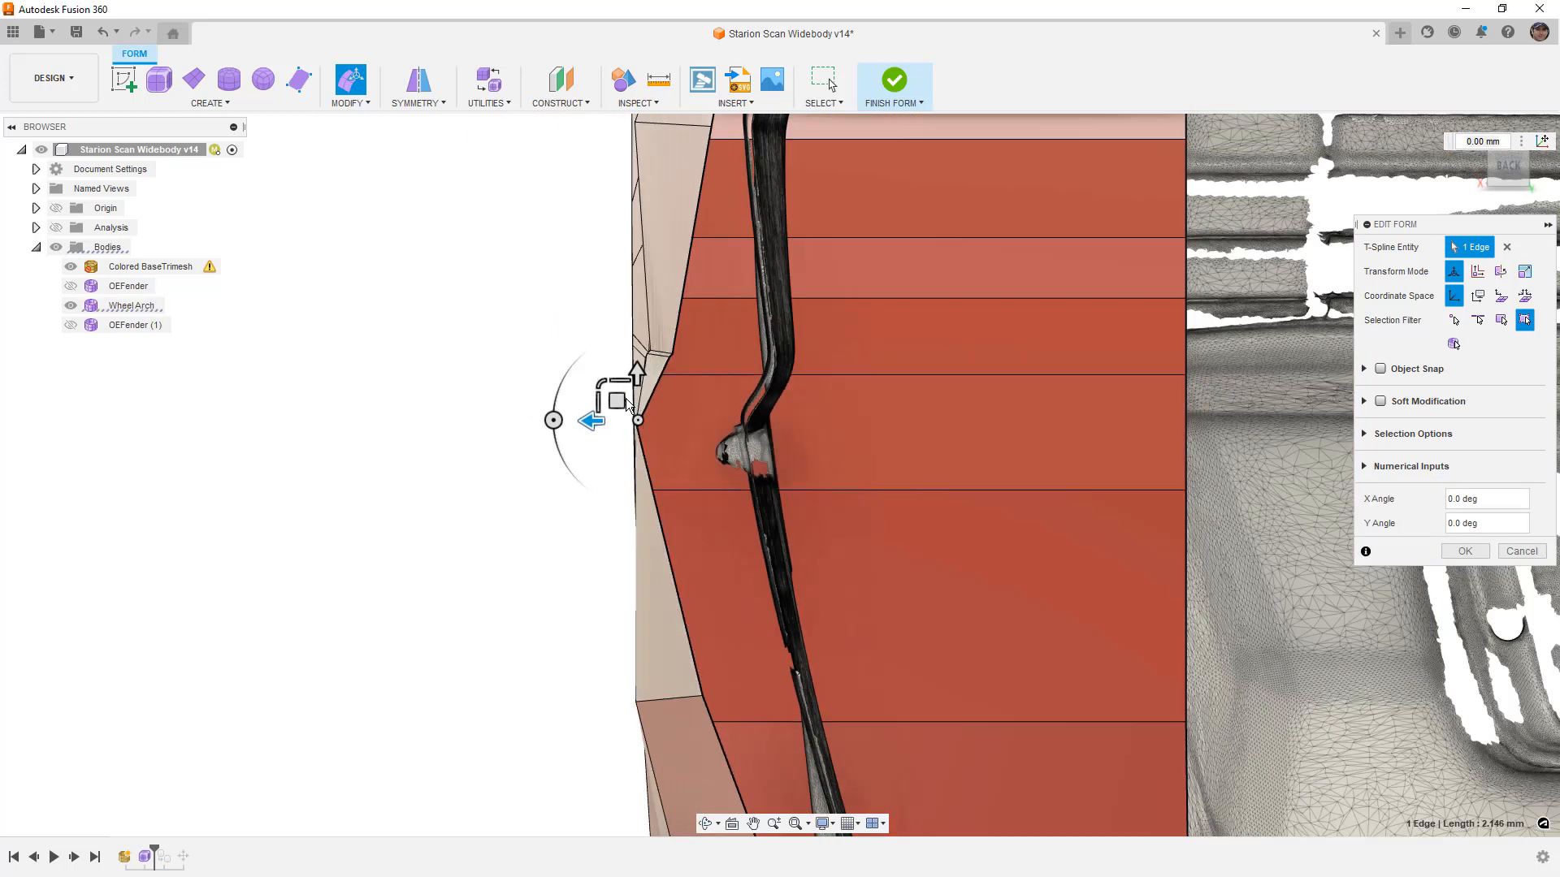
pyautogui.moveTo(627, 404); pyautogui.dragTo(656, 398)
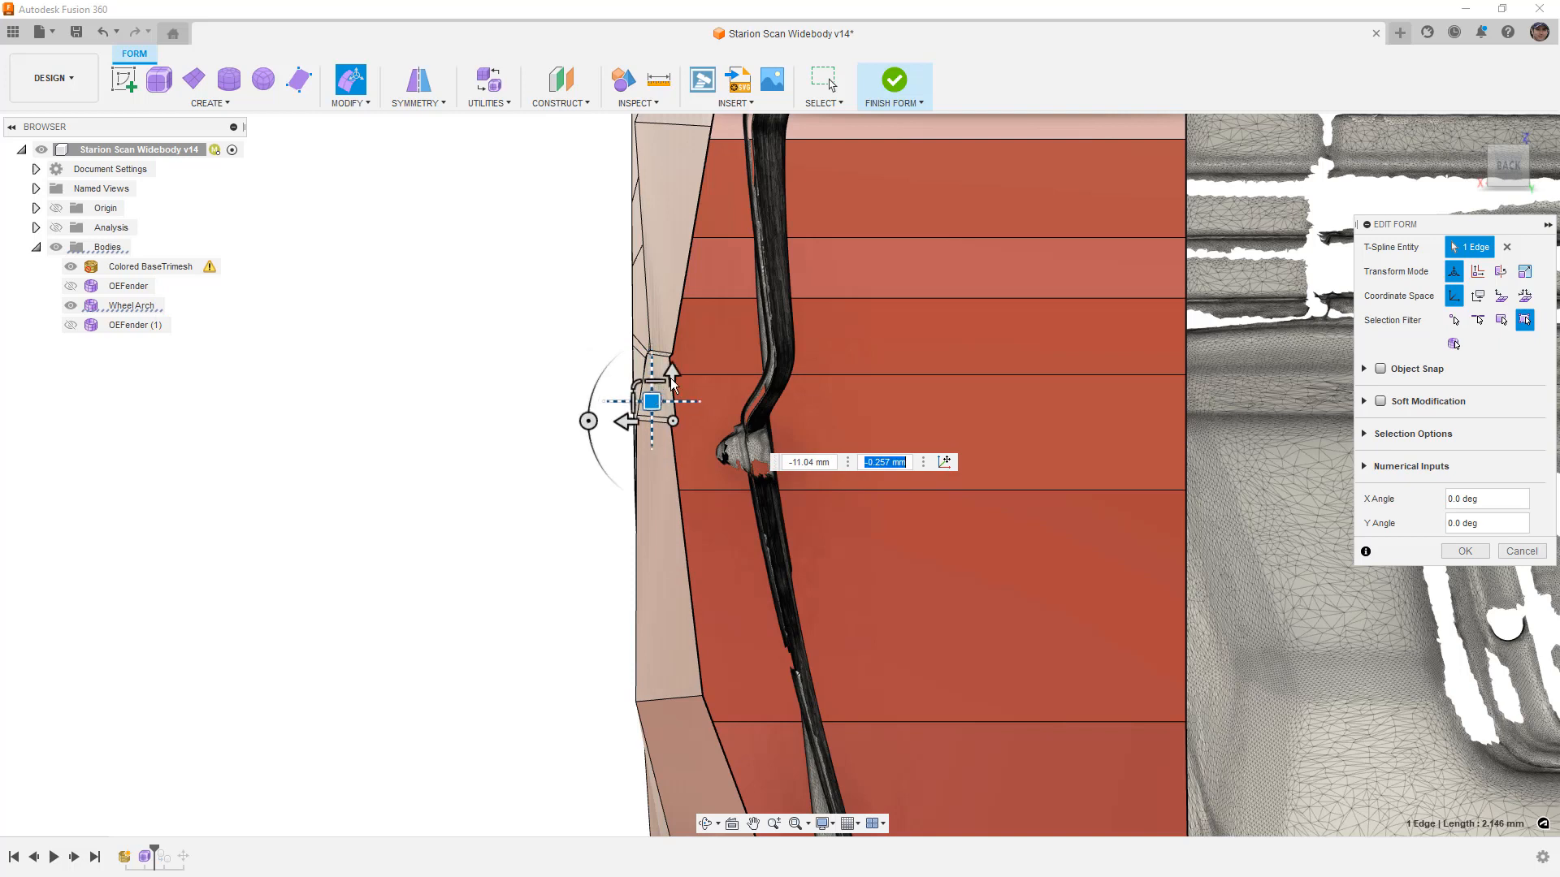
# Select the short rear end edge of the upper body line and move it about 5.6 mm inward
pyautogui.scroll(6, 674, 351)
pyautogui.click(655, 369)
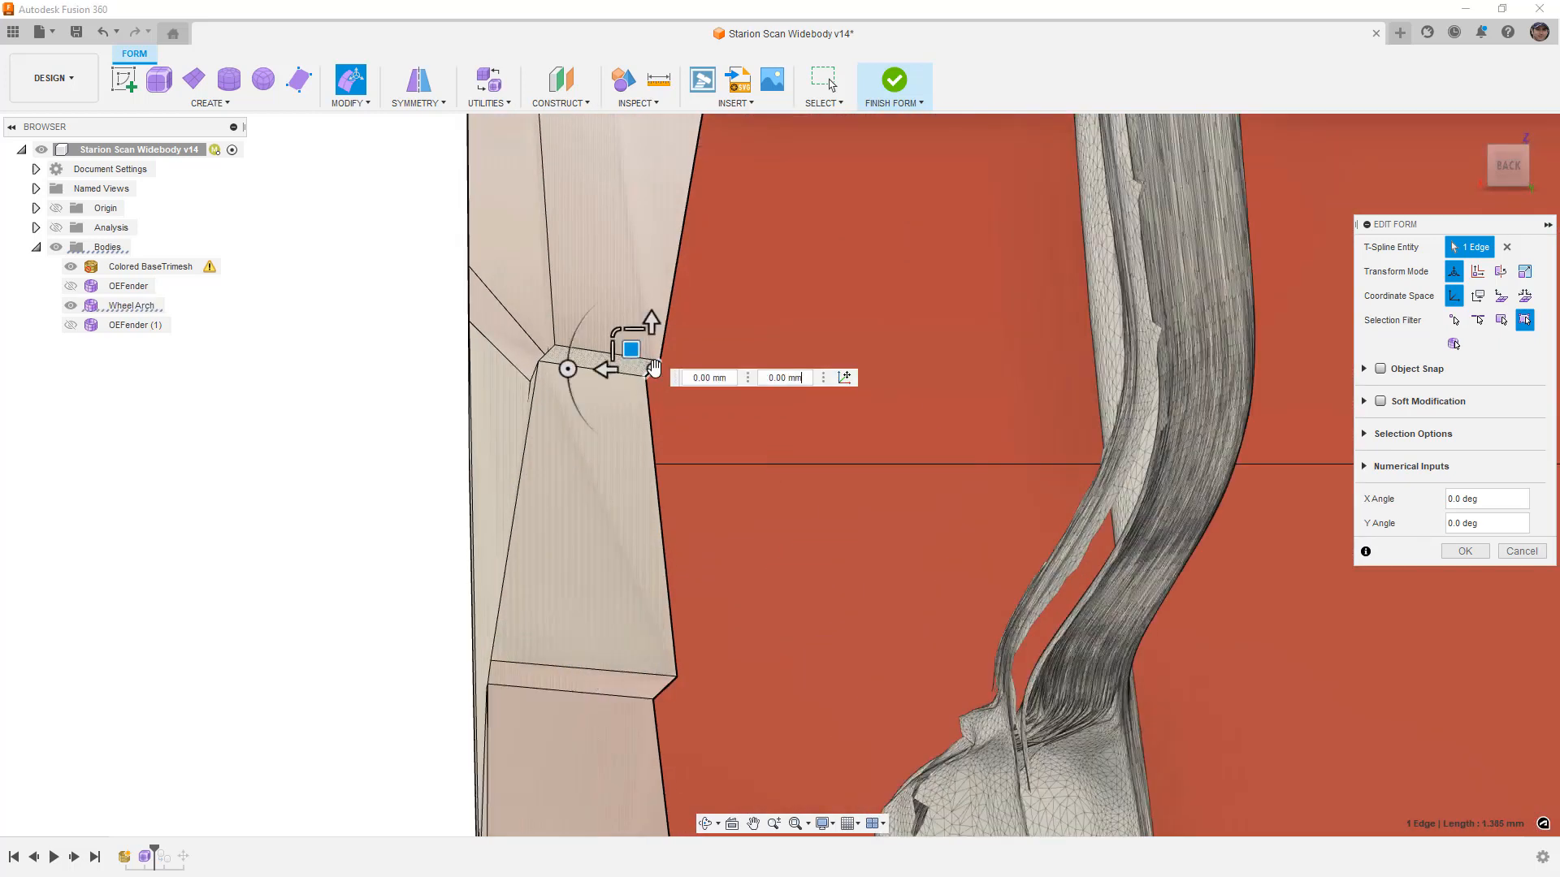
pyautogui.moveTo(629, 350); pyautogui.dragTo(716, 355)
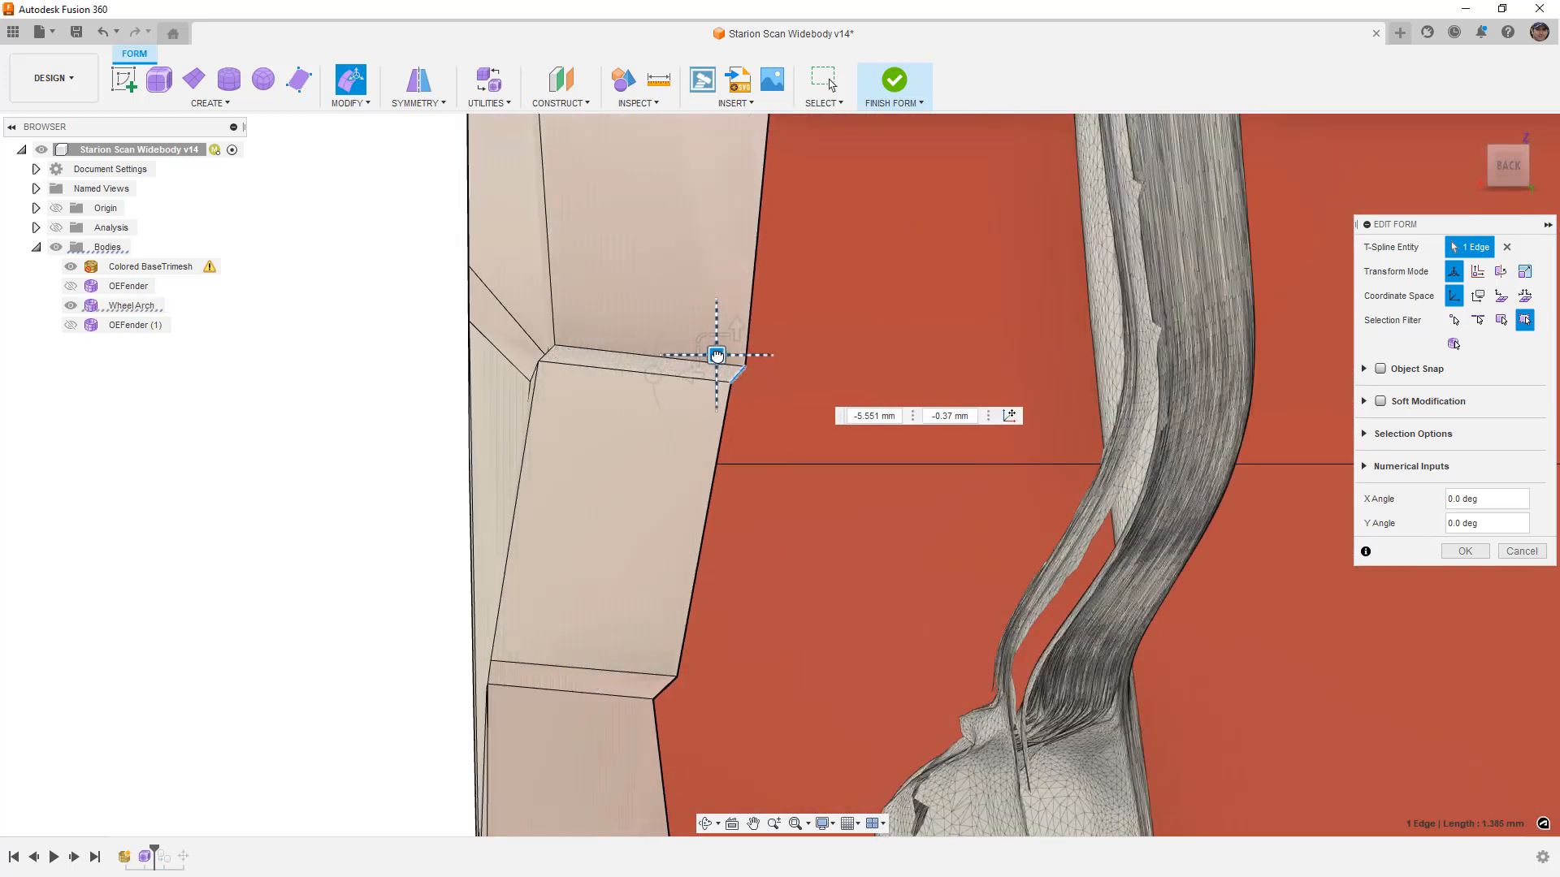
# Switch the wheel arch form to smooth display, check it from the front view, and finish the Edit Form command
pyautogui.scroll(-6, 775, 429)
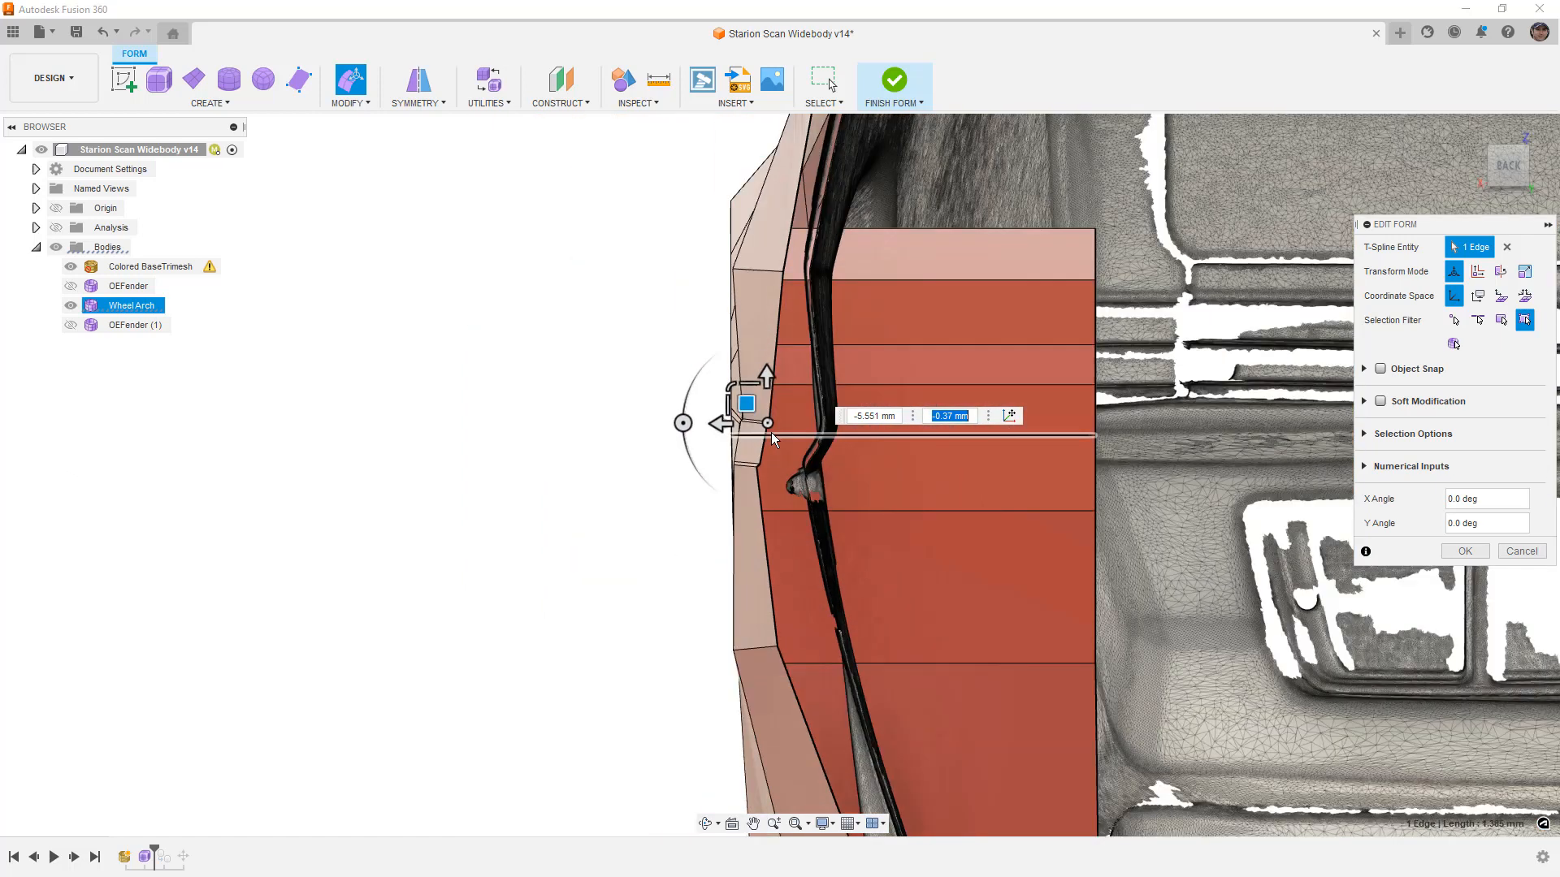
pyautogui.scroll(-5, 774, 447)
pyautogui.keyDown('shift'); pyautogui.moveTo(743, 522); pyautogui.dragTo(792, 499, button='middle'); pyautogui.keyUp('shift')
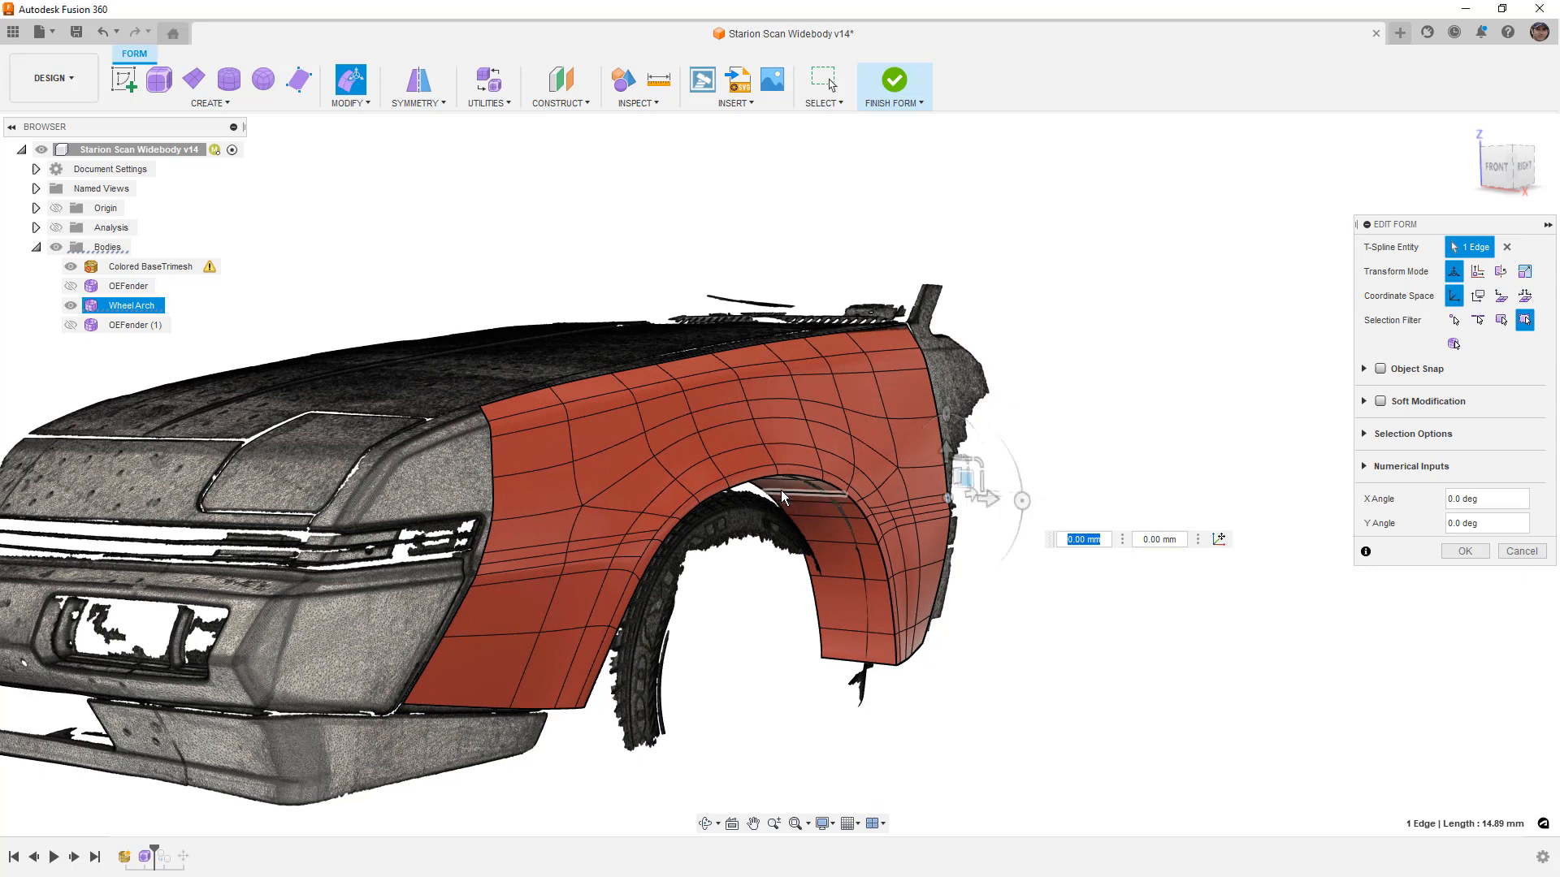
pyautogui.hotkey('alt', '3')
pyautogui.moveTo(1175, 666)
pyautogui.keyDown('shift'); pyautogui.mouseDown(button='middle')
pyautogui.moveTo(1089, 662)
pyautogui.moveTo(1198, 655)
pyautogui.moveTo(1122, 658)
pyautogui.moveTo(1180, 651)
pyautogui.moveTo(1203, 666)
pyautogui.mouseUp(button='middle'); pyautogui.keyUp('shift')
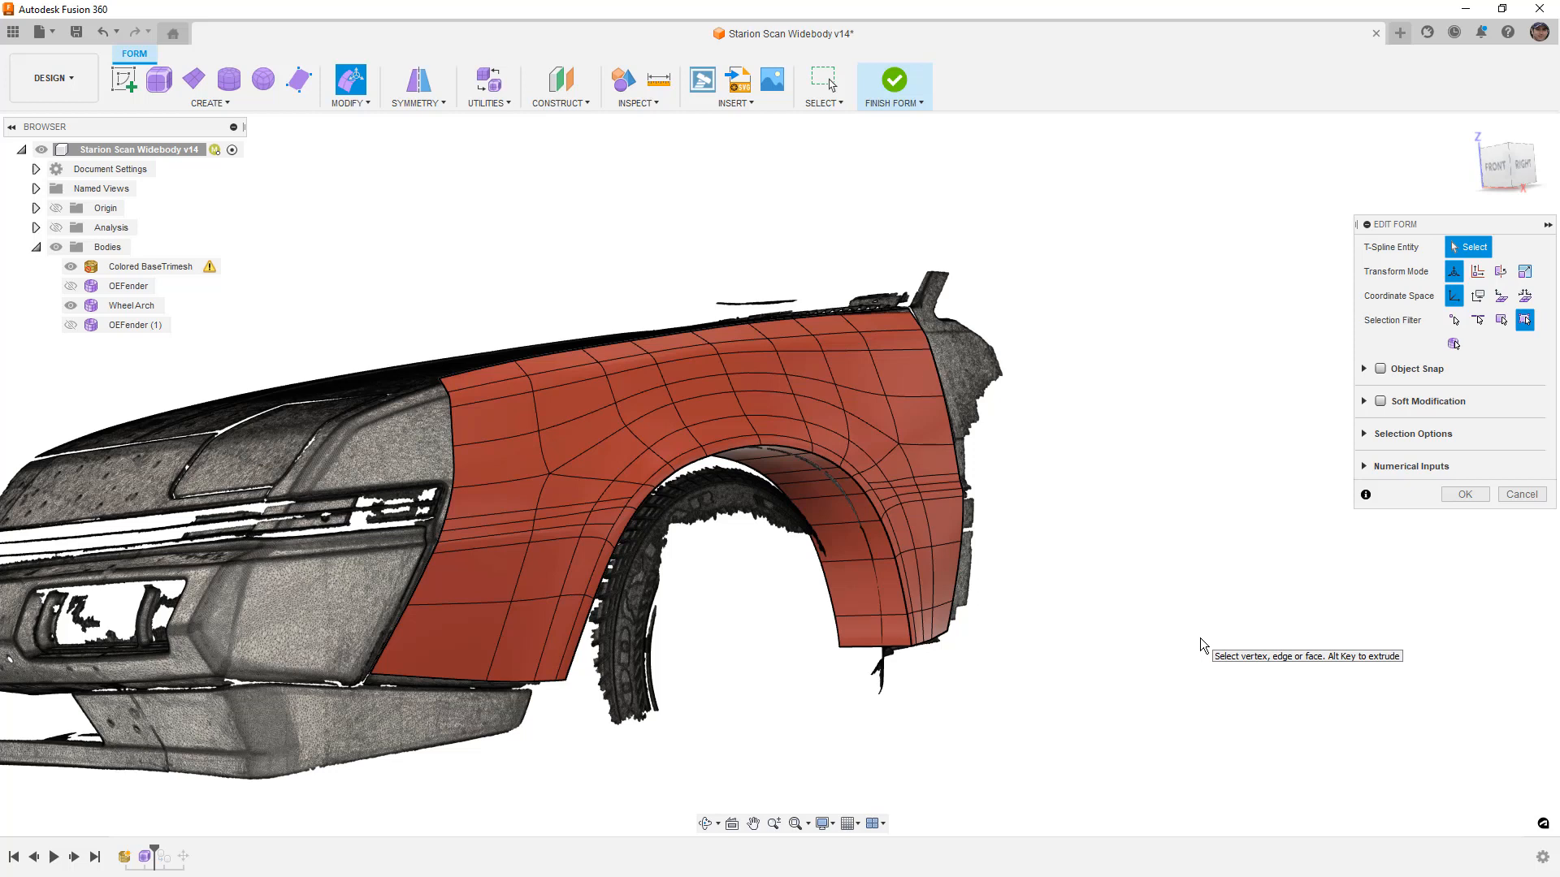
pyautogui.keyDown('shift'); pyautogui.moveTo(1138, 410); pyautogui.dragTo(1156, 408, button='middle'); pyautogui.keyUp('shift')
pyautogui.click(1513, 170)
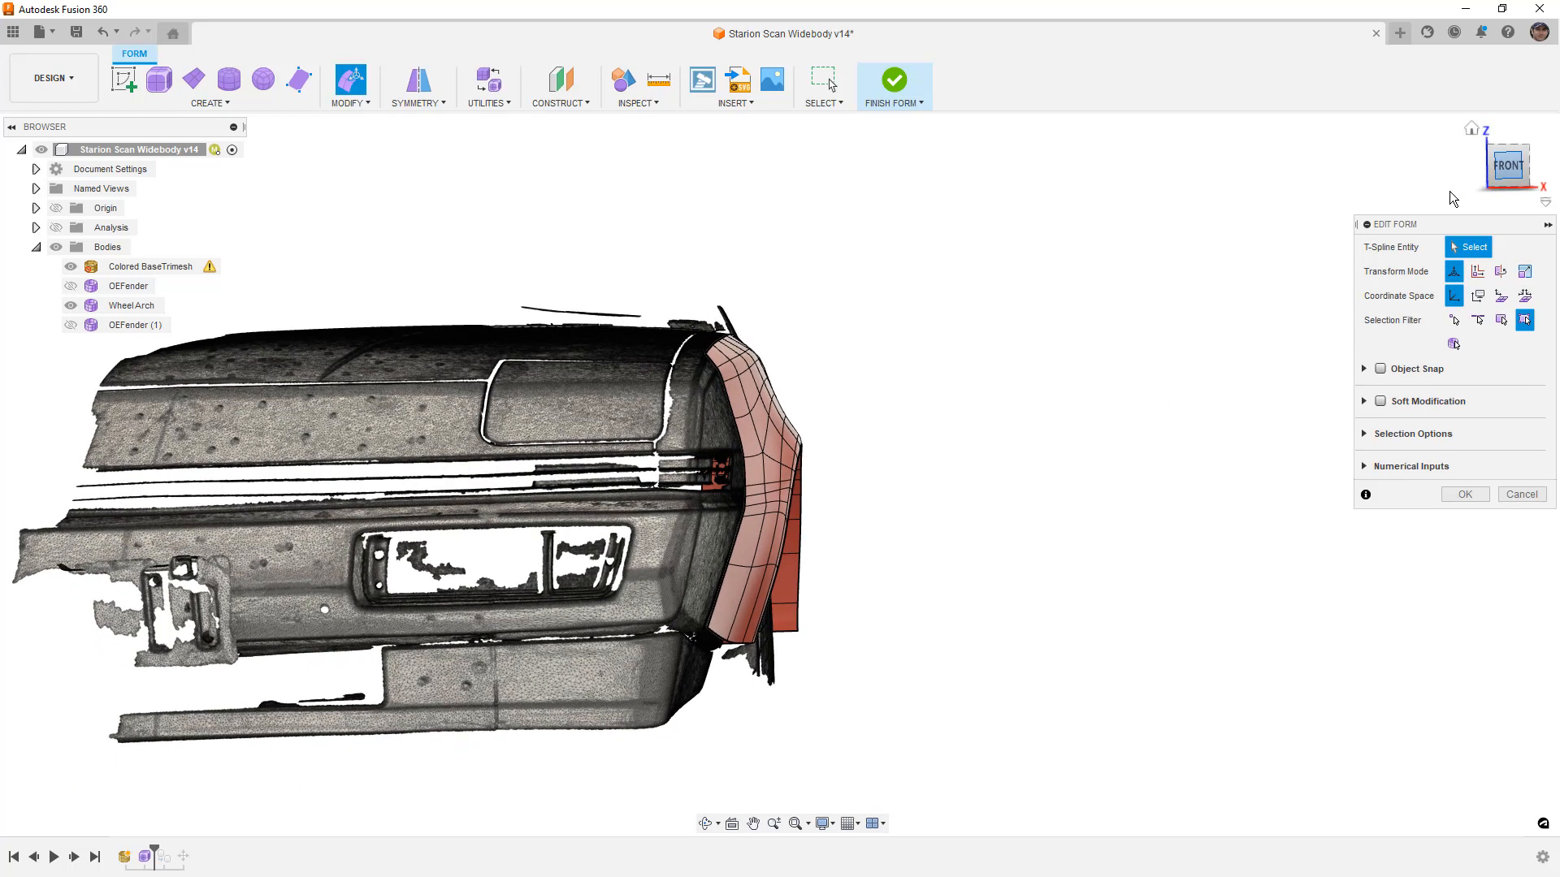
pyautogui.scroll(4, 763, 465)
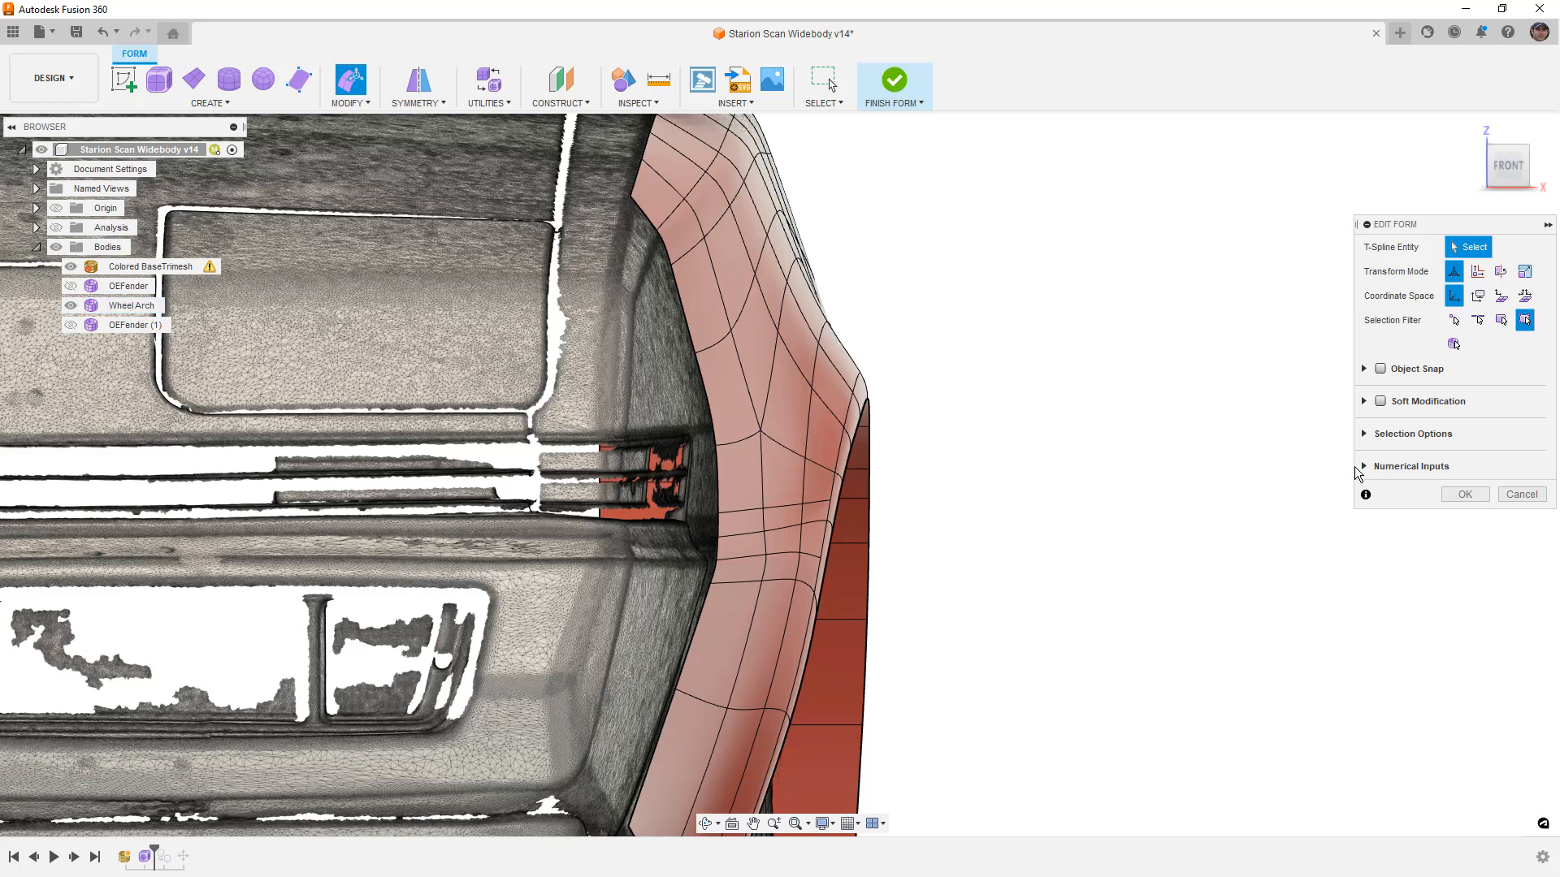
pyautogui.click(1467, 494)
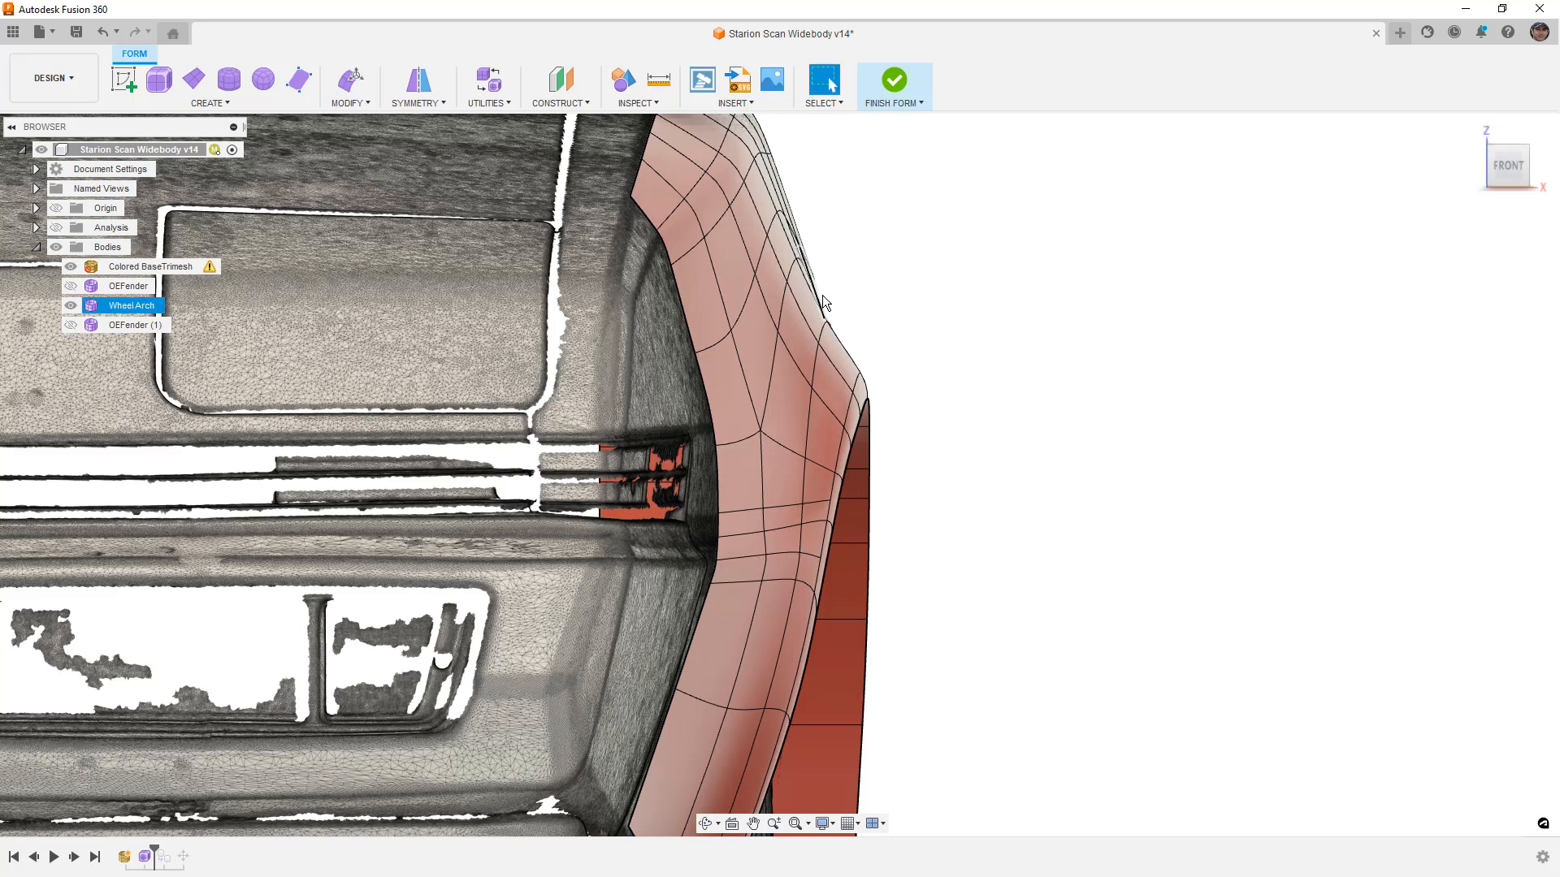
# Bevel the full edge loop just outside the wheel opening, using a bevel location of 0.08 and 1 segment
pyautogui.scroll(-4, 829, 299)
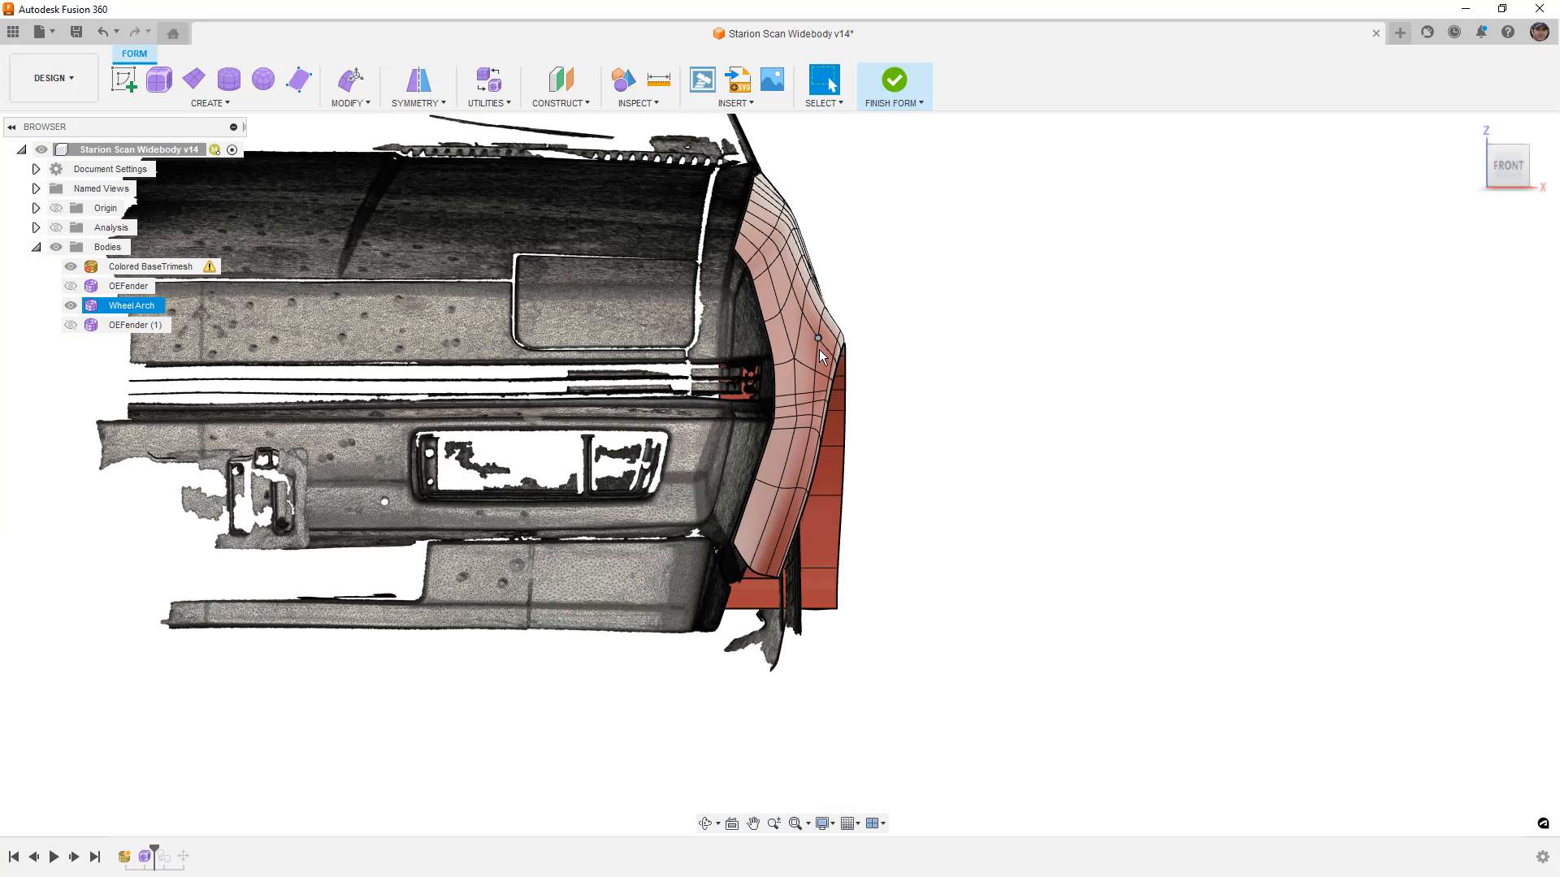
pyautogui.doubleClick(818, 340)
pyautogui.keyDown('shift'); pyautogui.moveTo(992, 351); pyautogui.dragTo(868, 346, button='middle'); pyautogui.keyUp('shift')
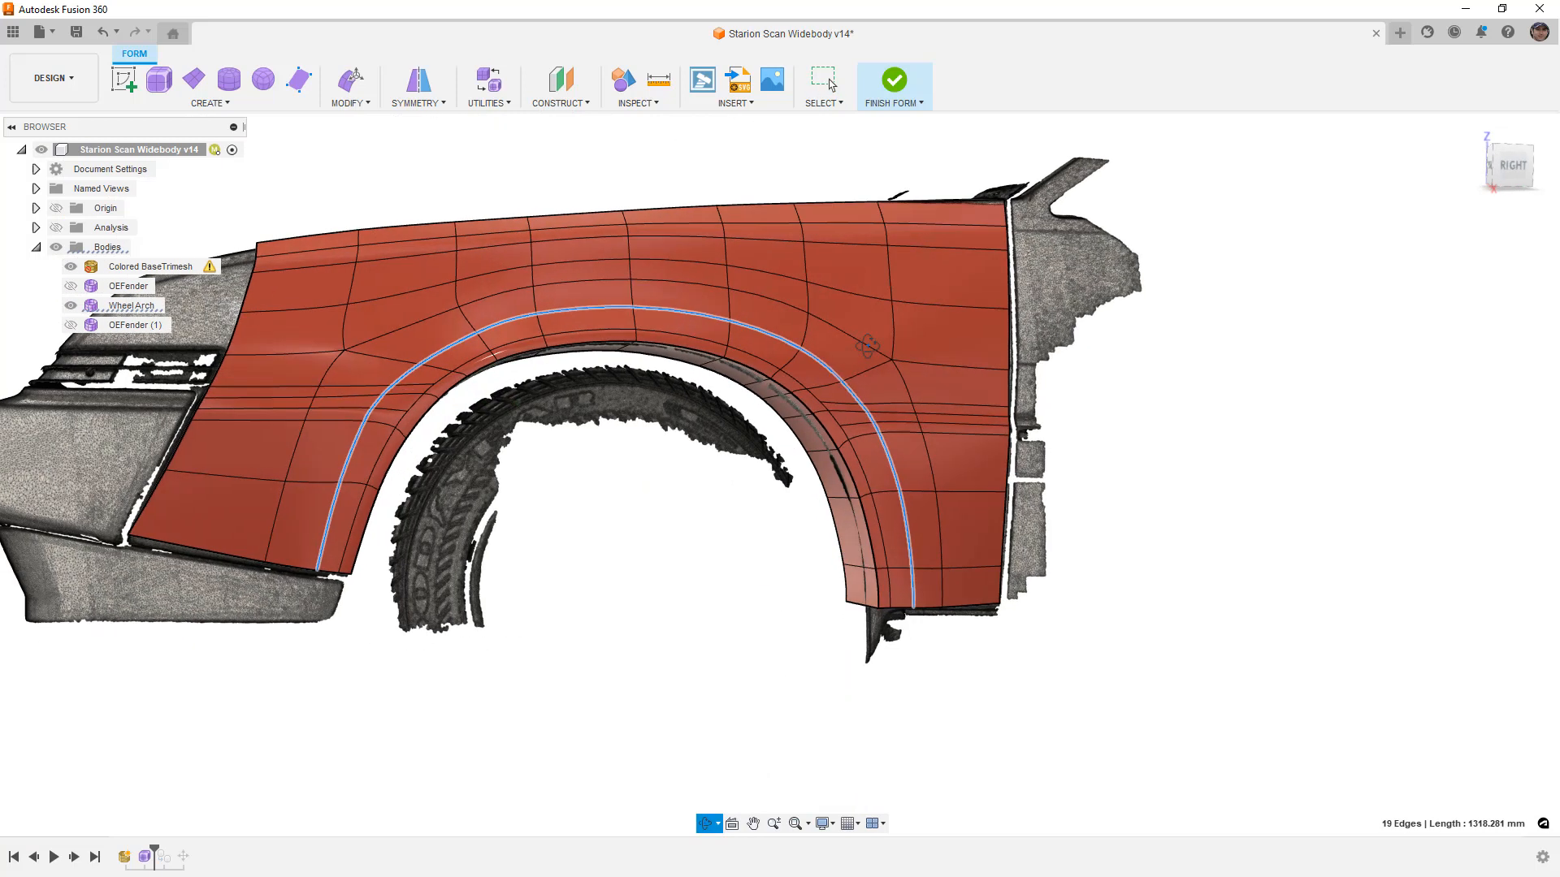
pyautogui.click(351, 102)
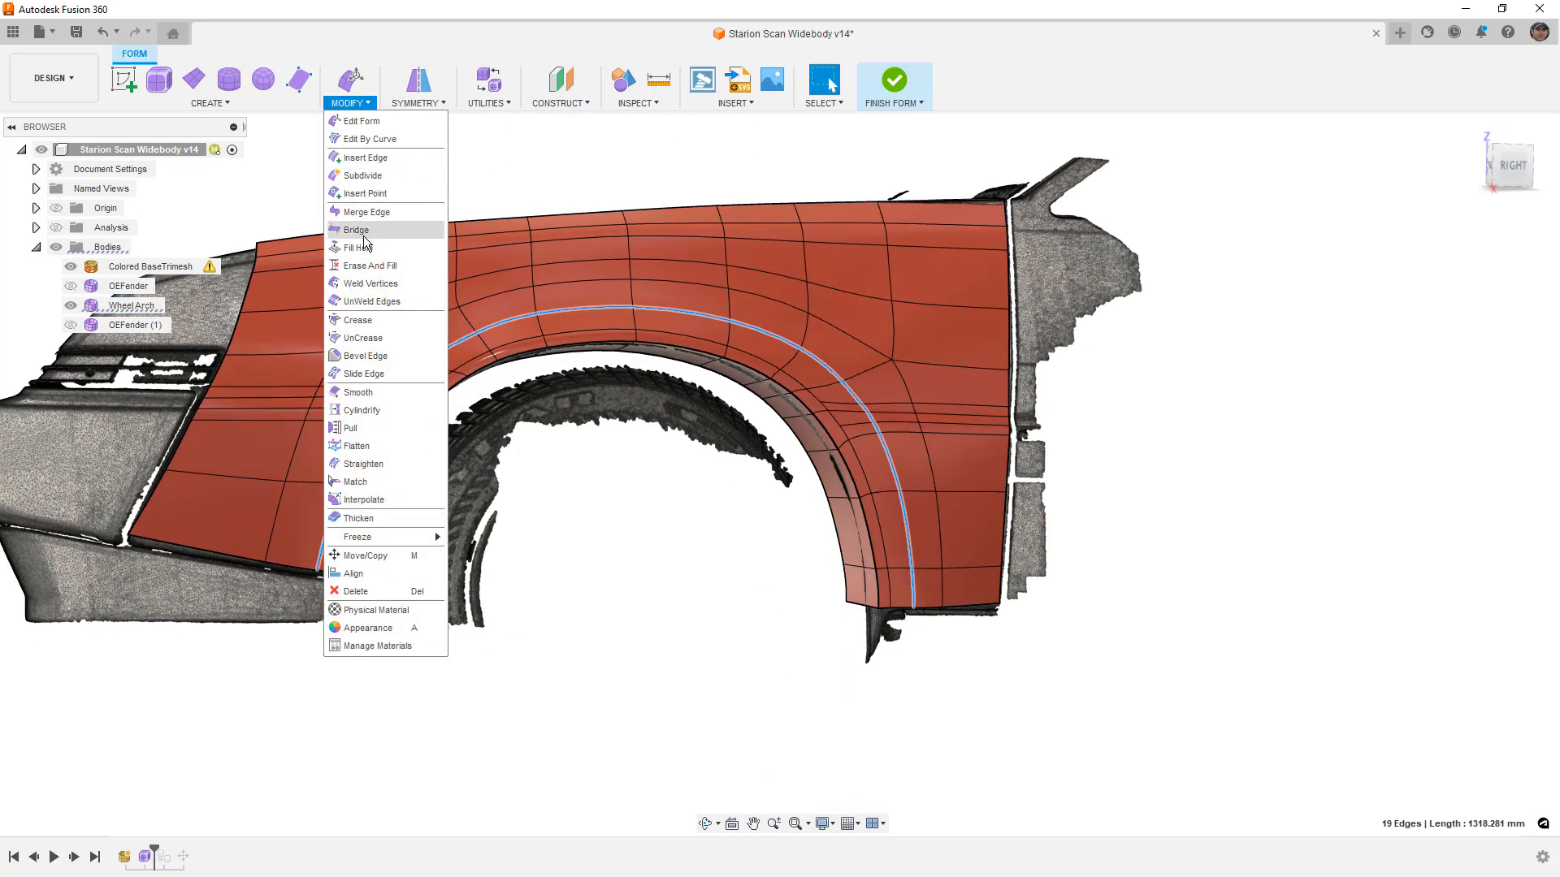
pyautogui.click(365, 355)
pyautogui.keyDown('shift'); pyautogui.moveTo(687, 371); pyautogui.dragTo(751, 355, button='middle'); pyautogui.keyUp('shift')
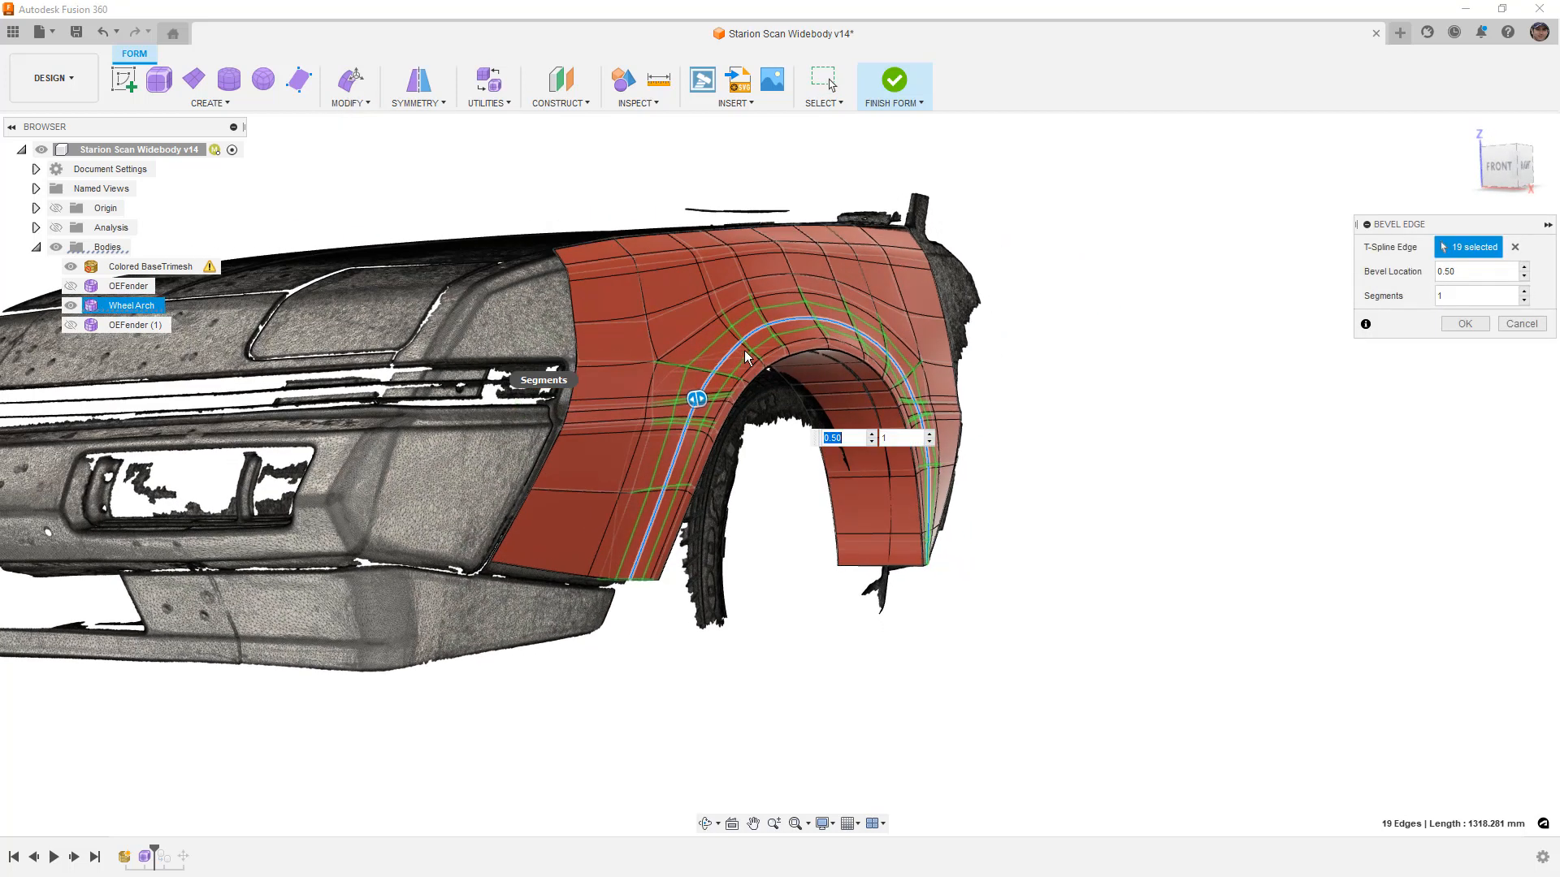
pyautogui.scroll(5, 741, 367)
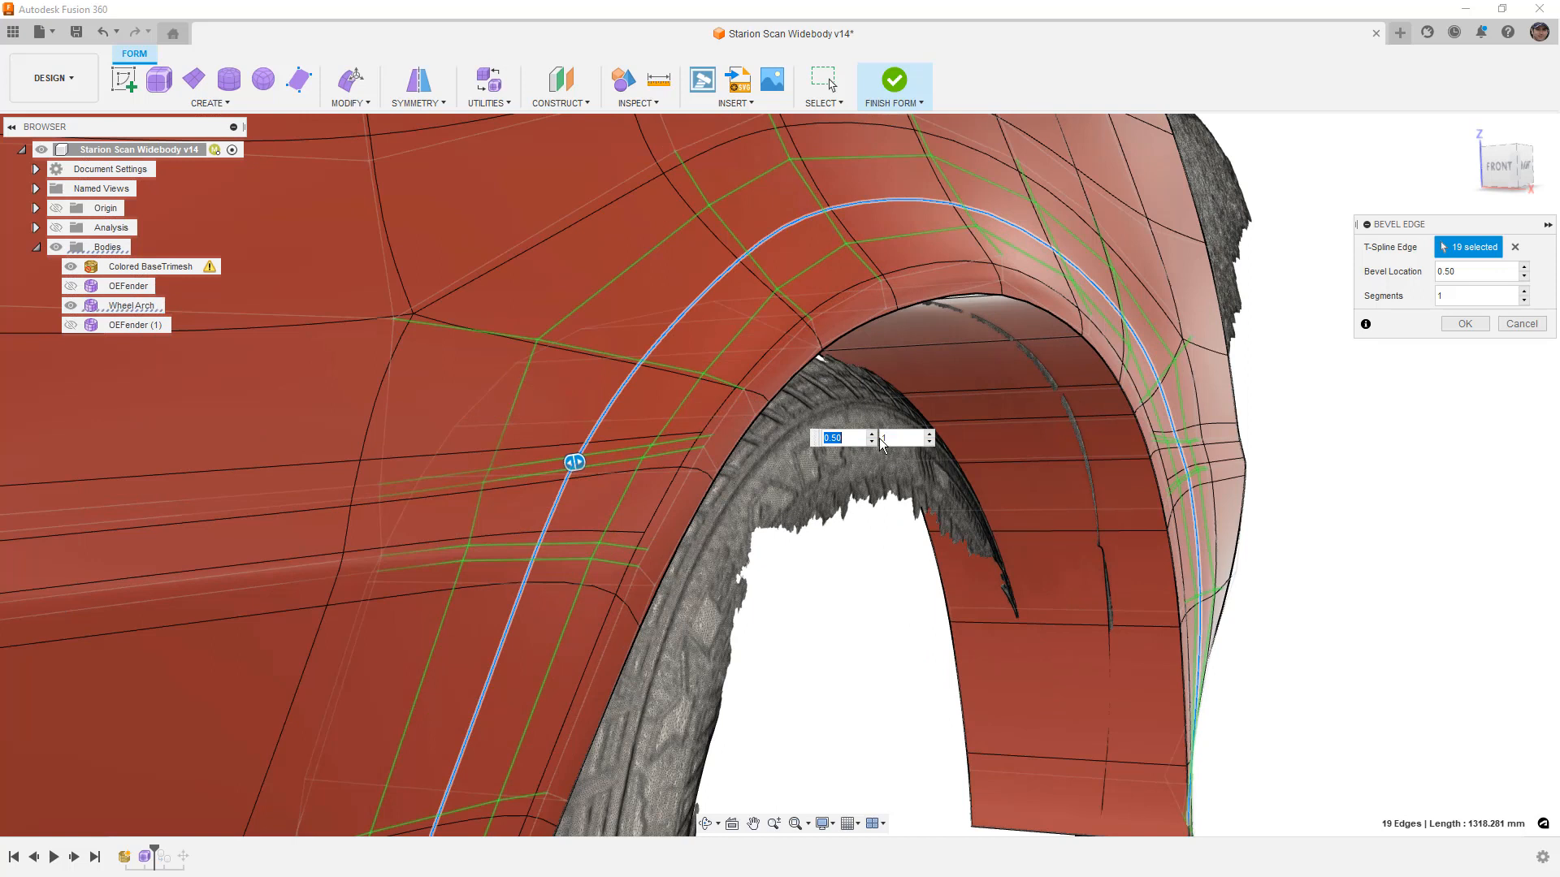
pyautogui.press('BackSpace')
pyautogui.write('.08')
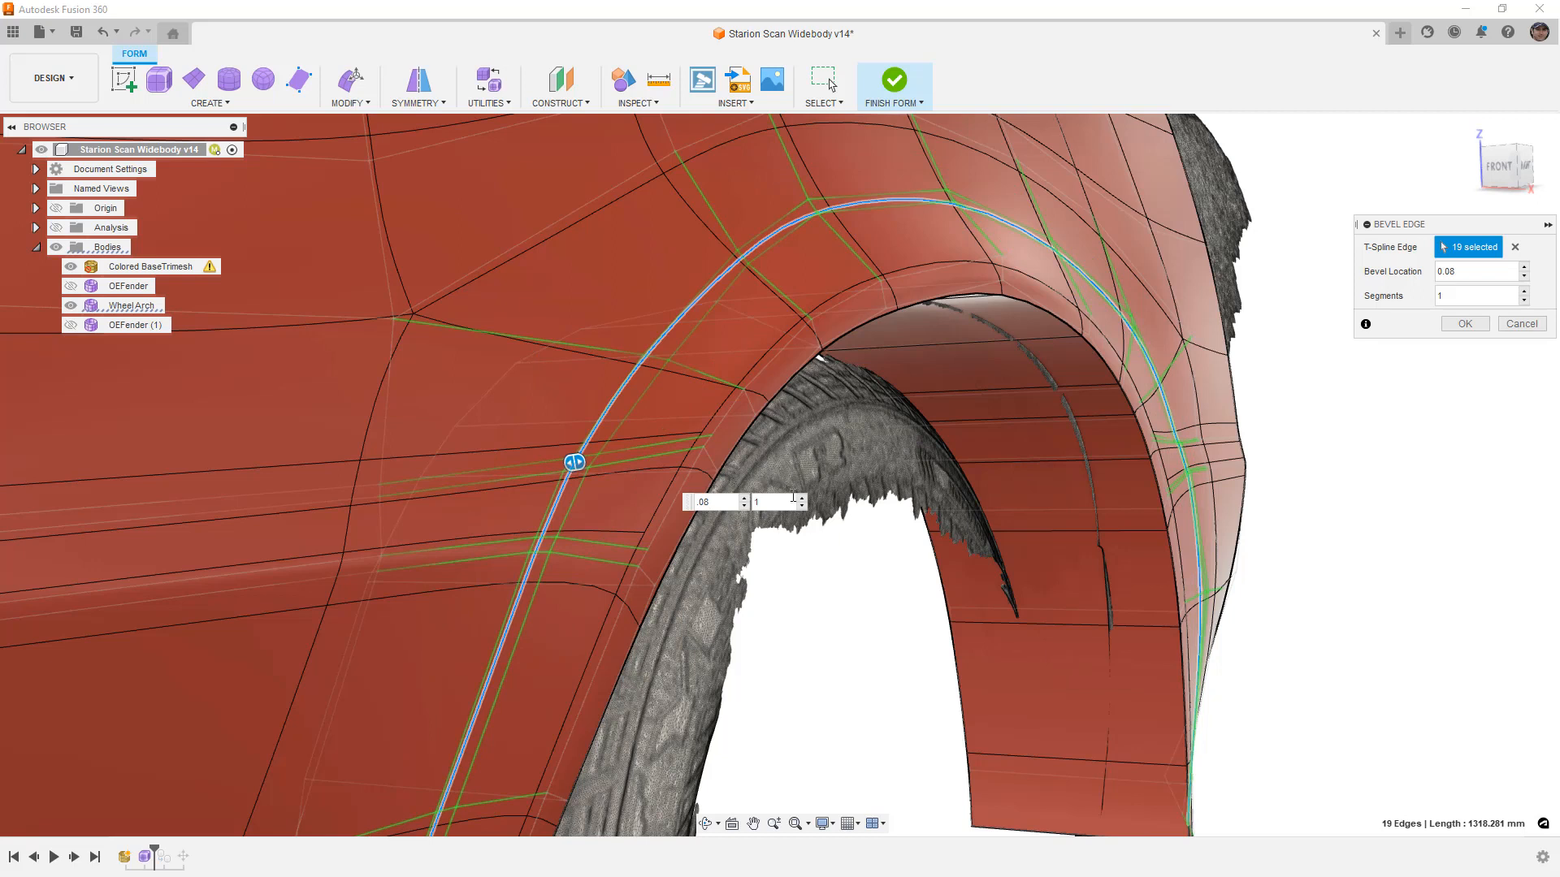
pyautogui.keyDown('shift'); pyautogui.moveTo(837, 317); pyautogui.dragTo(764, 222, button='middle'); pyautogui.keyUp('shift')
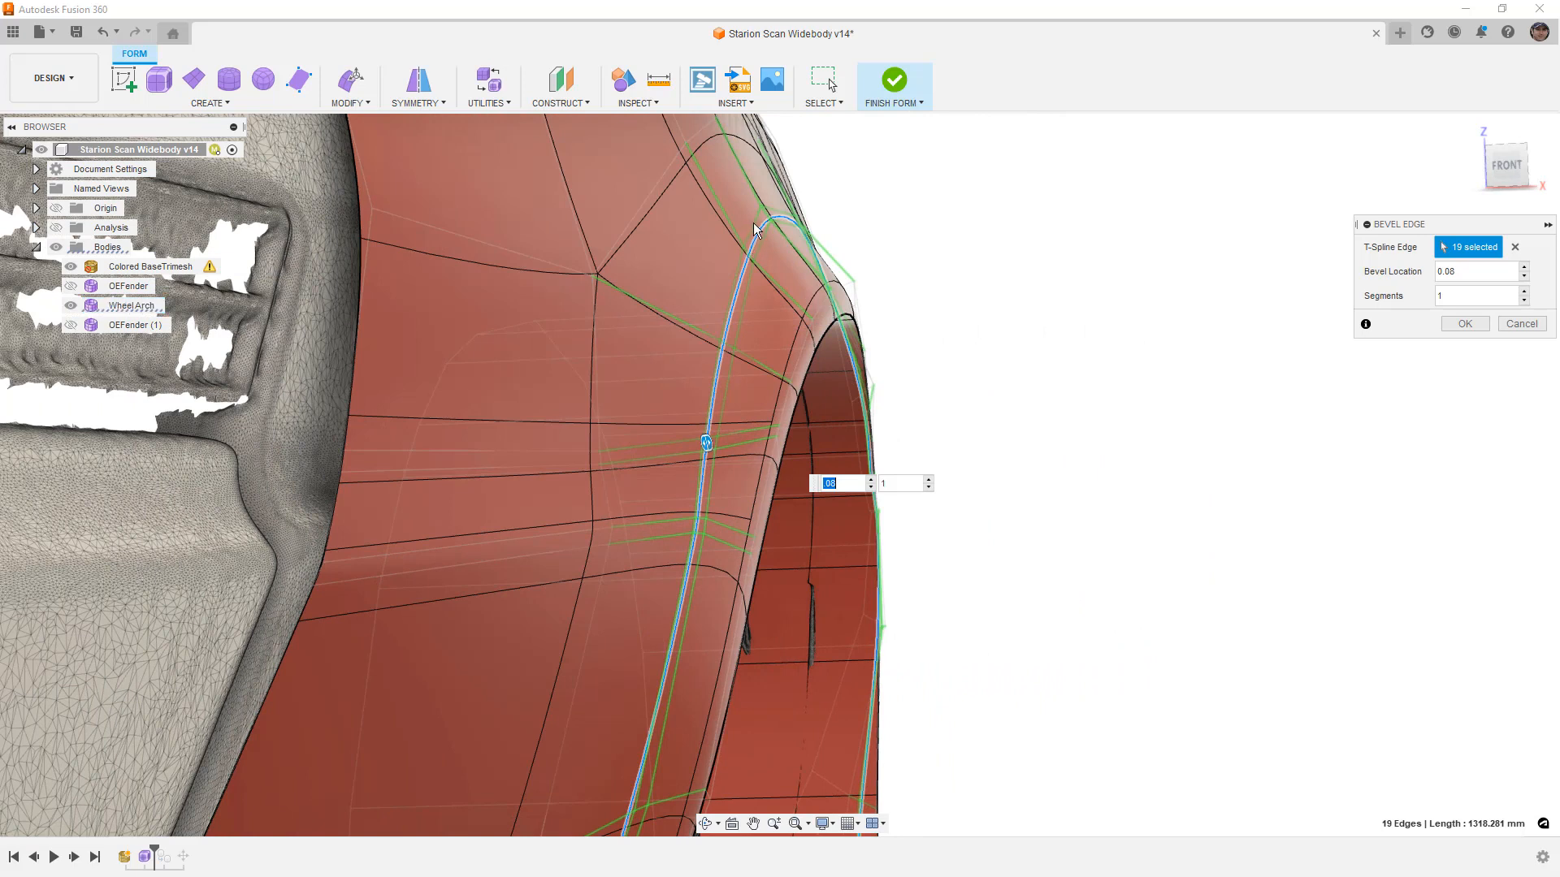
pyautogui.scroll(5, 754, 232)
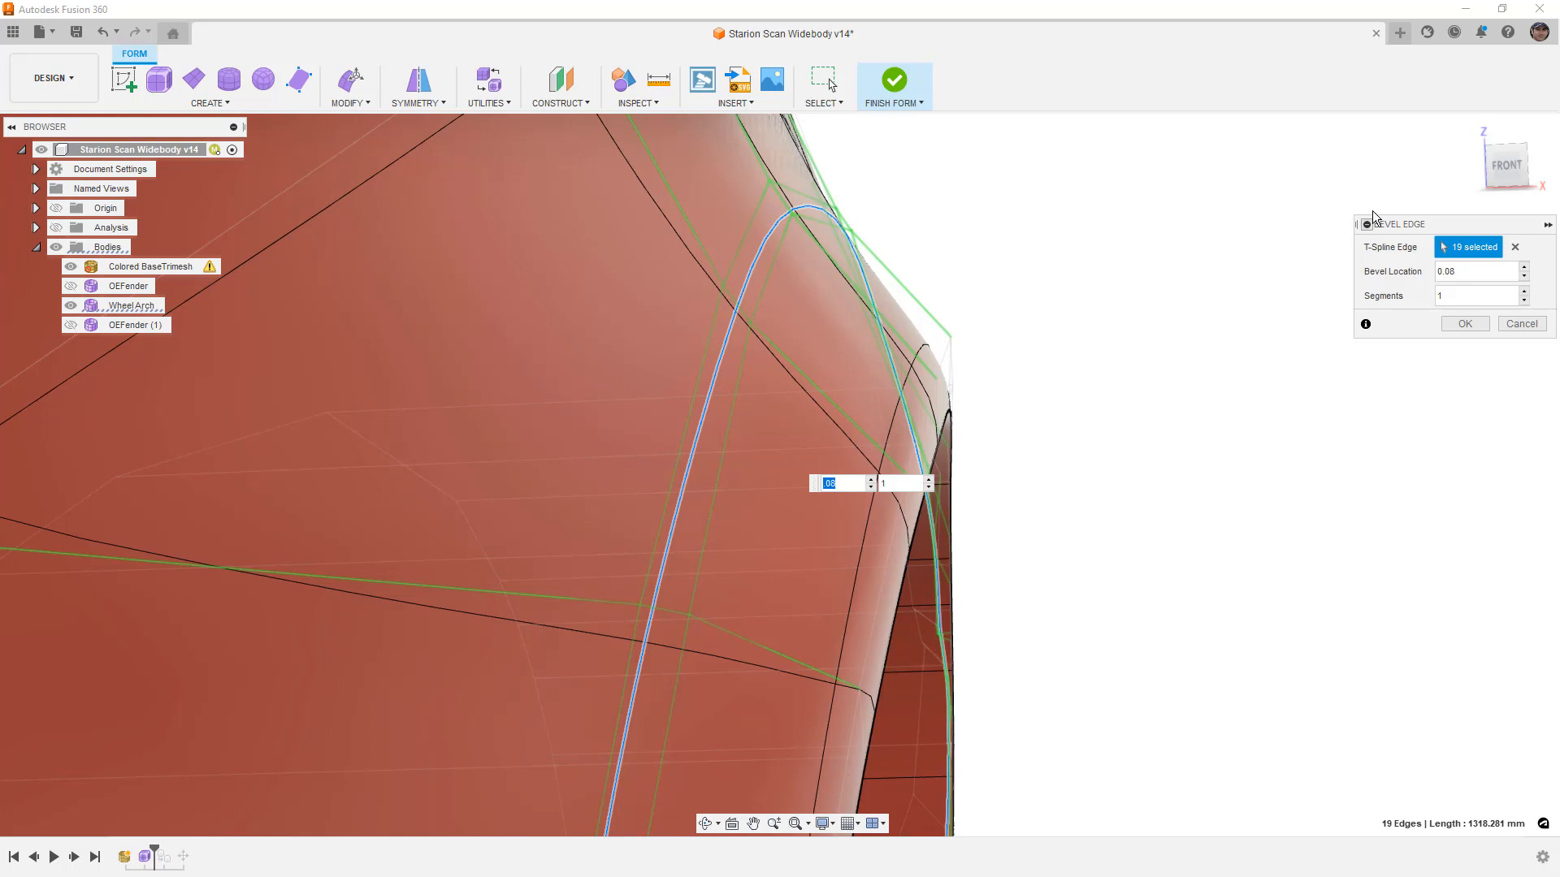
pyautogui.click(1503, 166)
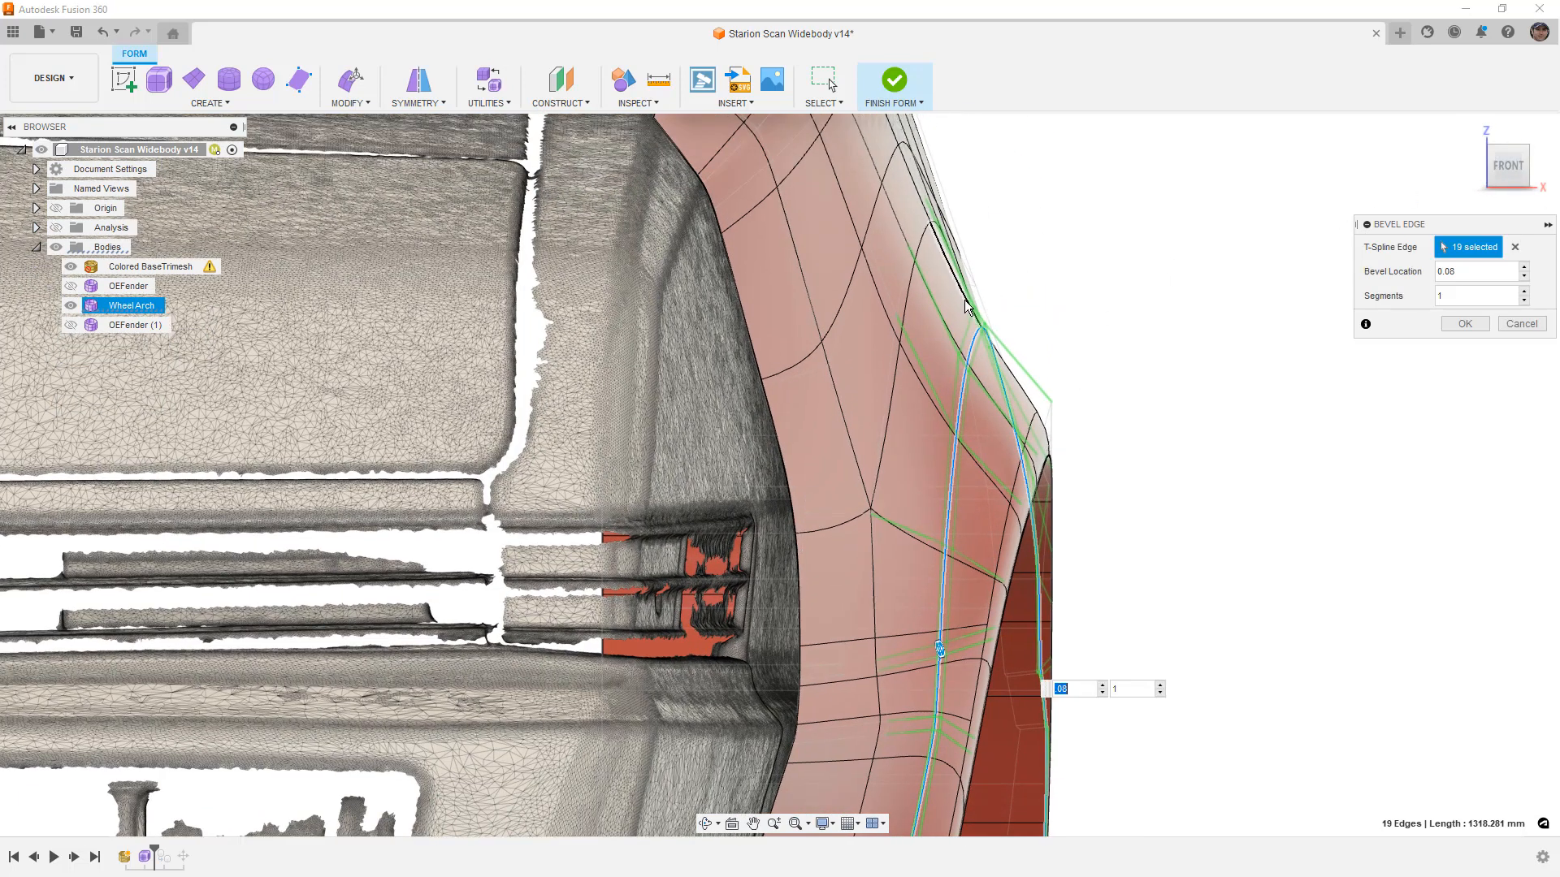
pyautogui.scroll(3, 978, 321)
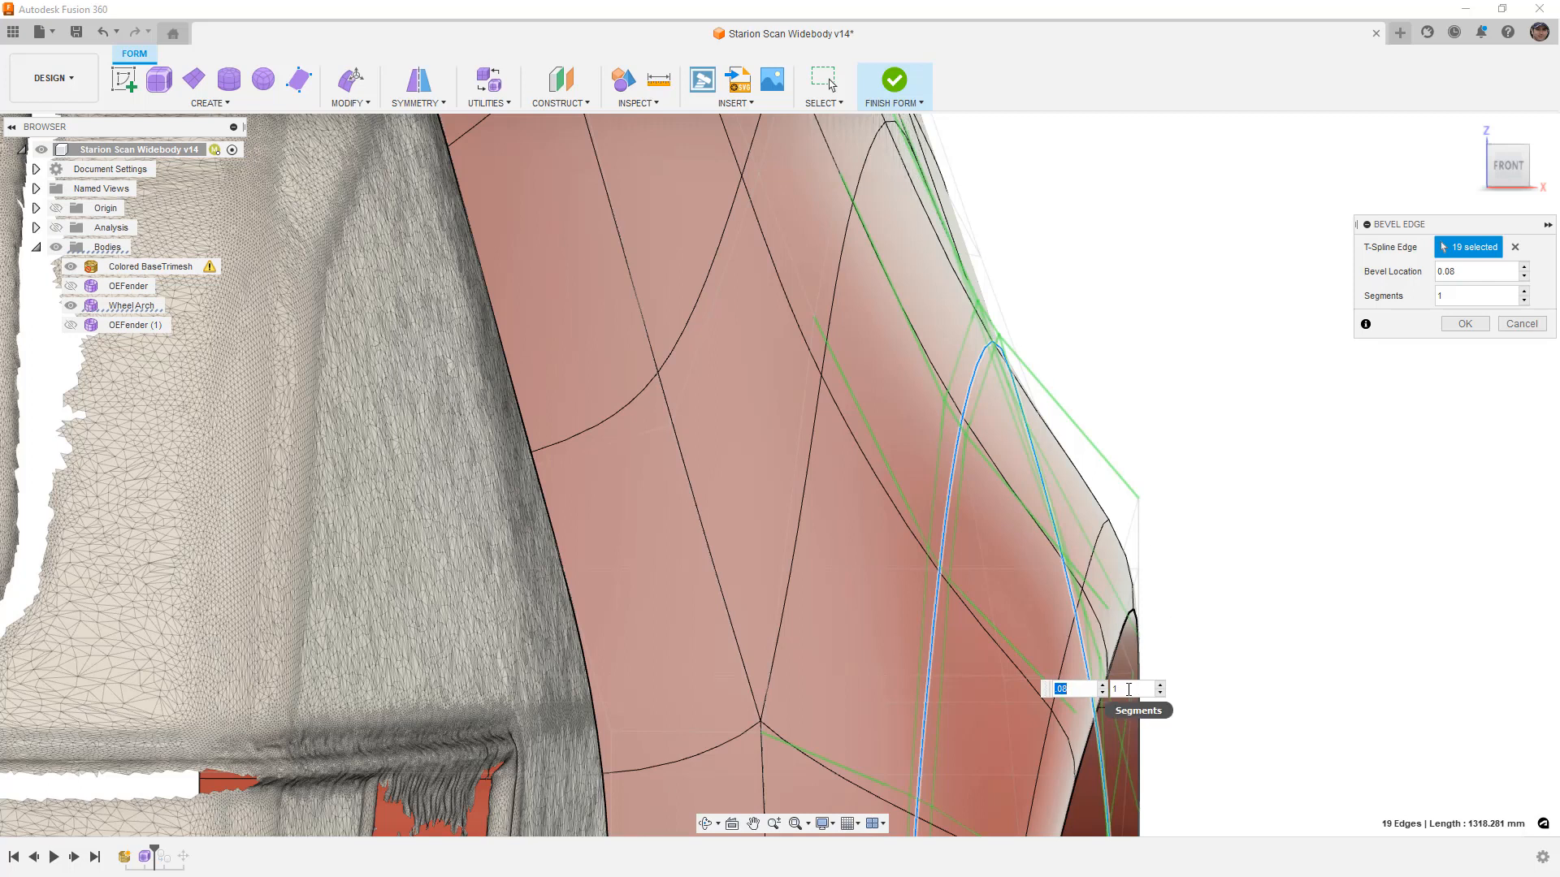
pyautogui.moveTo(1045, 688); pyautogui.dragTo(1121, 221)
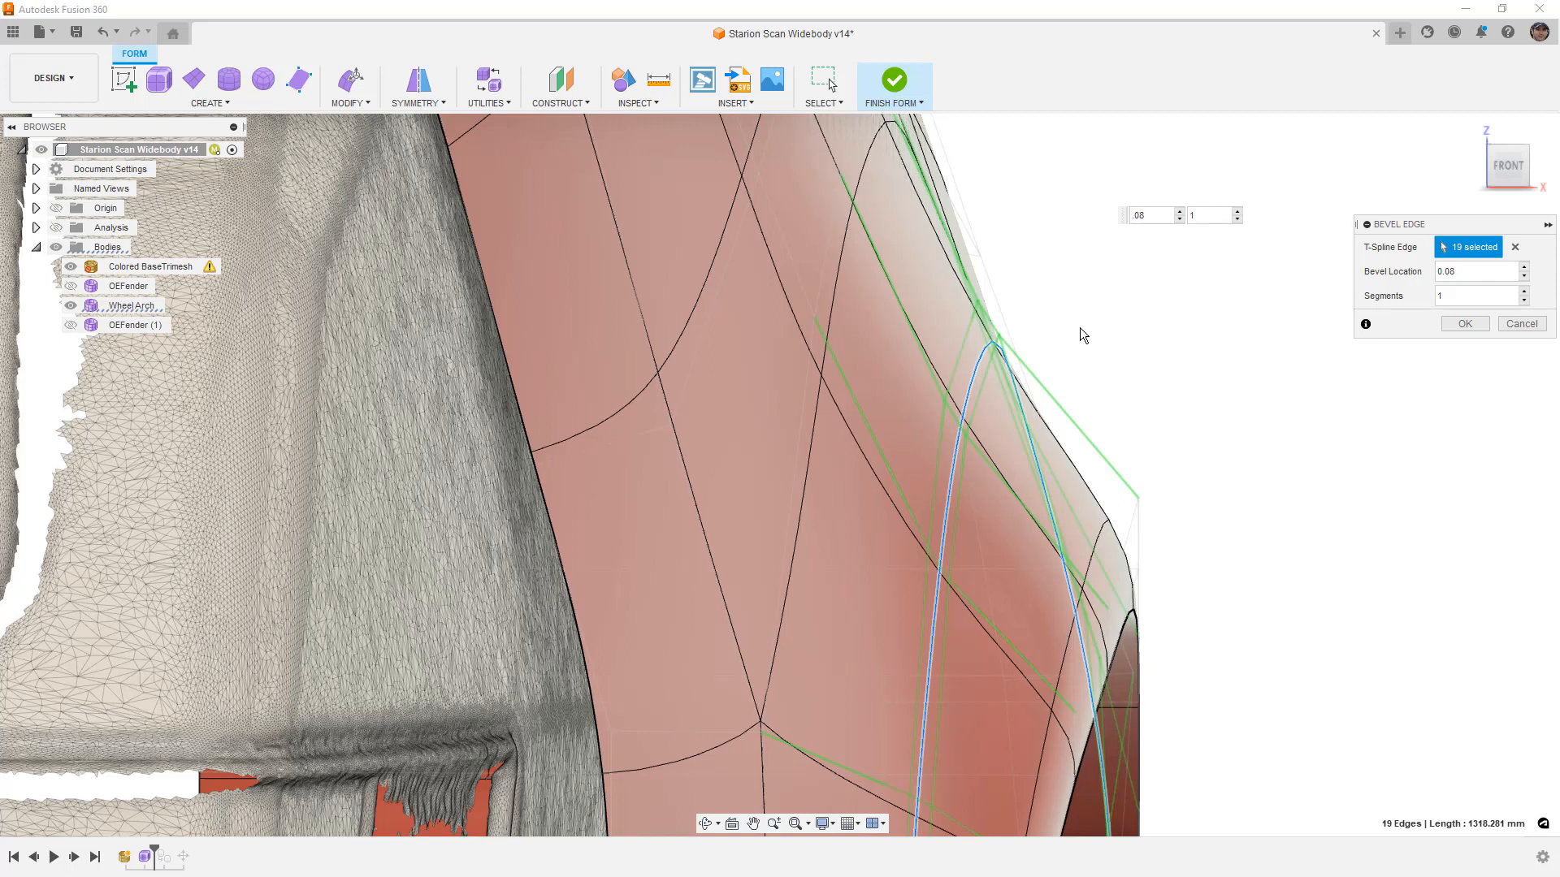
pyautogui.click(1467, 324)
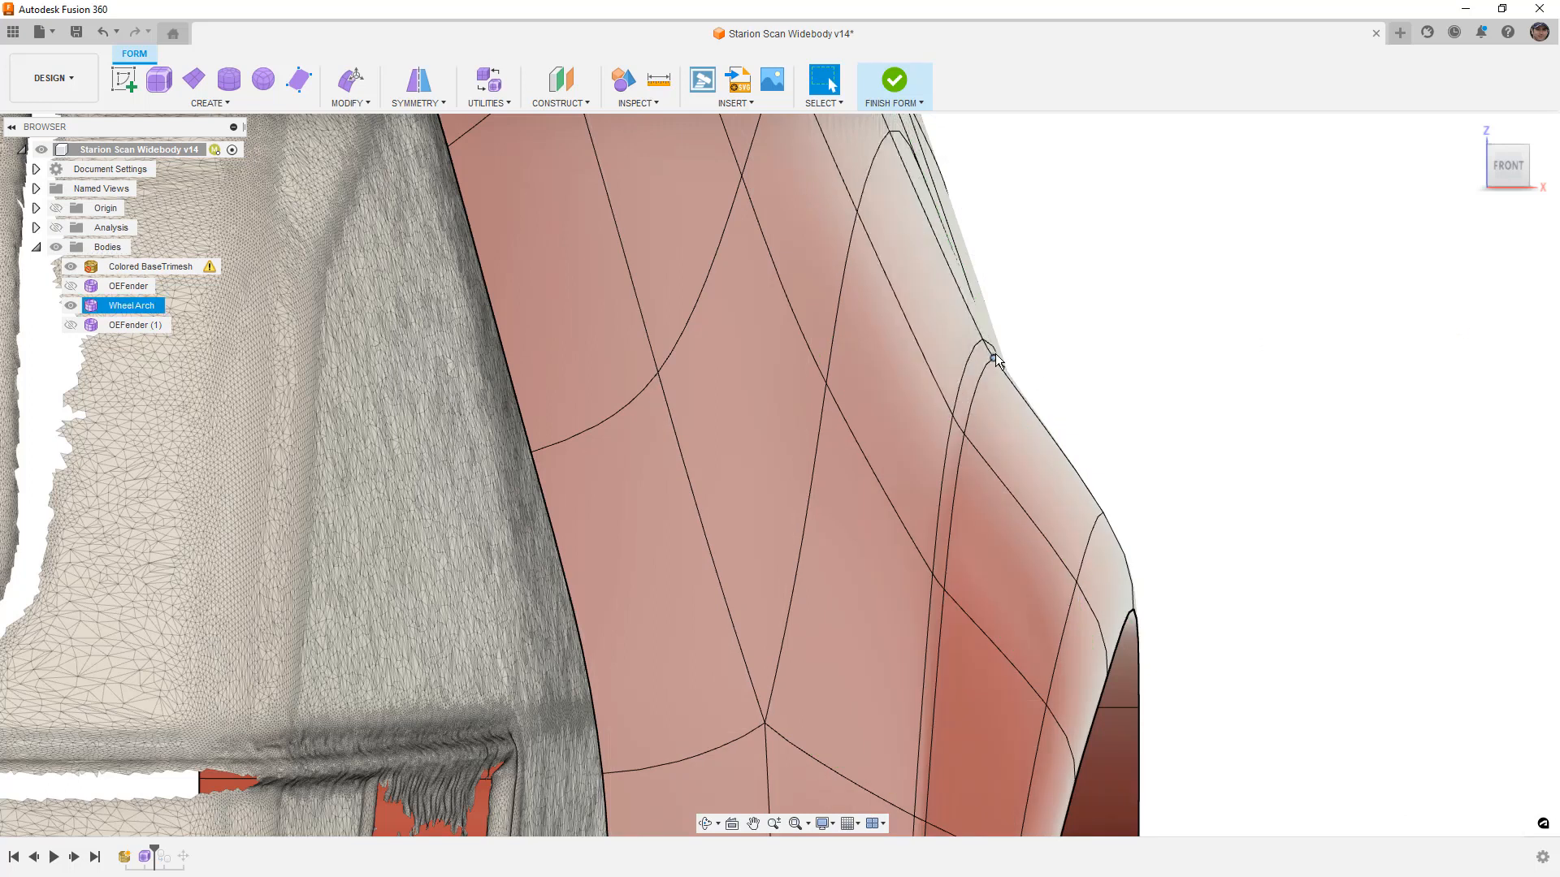
# Display the model shaded without edges and hide the Colored BaseTrimesh scan body, leaving only the wheel arch
pyautogui.scroll(-10, 988, 370)
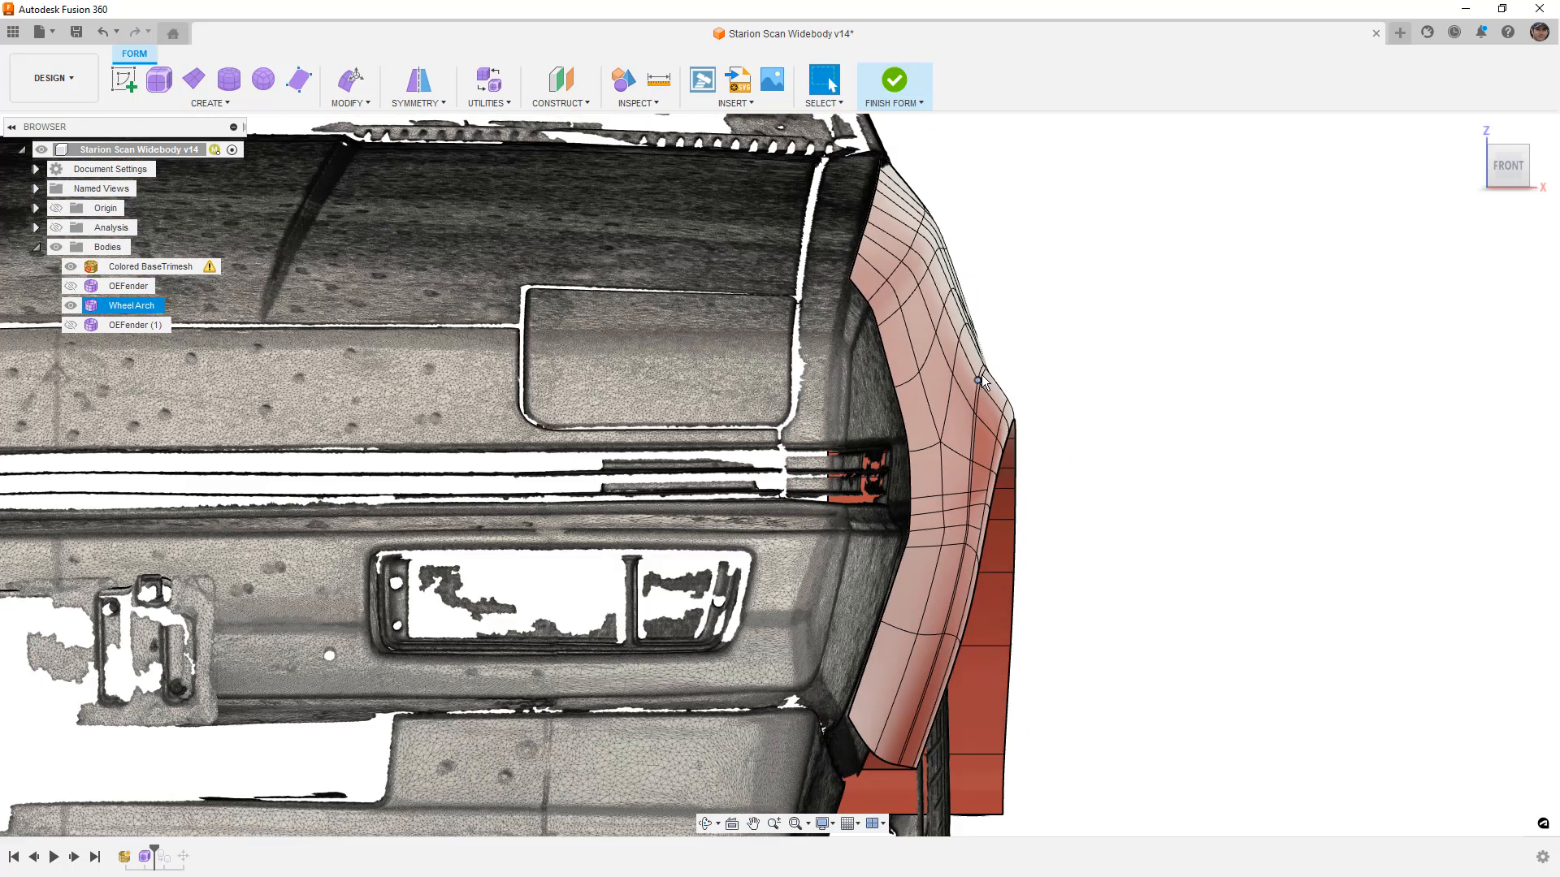
pyautogui.moveTo(997, 422)
pyautogui.keyDown('shift'); pyautogui.mouseDown(button='middle')
pyautogui.moveTo(879, 422)
pyautogui.moveTo(879, 473)
pyautogui.moveTo(836, 466)
pyautogui.mouseUp(button='middle'); pyautogui.keyUp('shift')
pyautogui.hotkey('ctrl', '4')
pyautogui.click(71, 266)
pyautogui.keyDown('shift'); pyautogui.moveTo(429, 292); pyautogui.dragTo(602, 335, button='middle'); pyautogui.keyUp('shift')
pyautogui.click(602, 335)
# Examine the shaded wheel arch surface from the front, side and rear, checking how the beveled crease flows into the body lines
pyautogui.scroll(5, 732, 377)
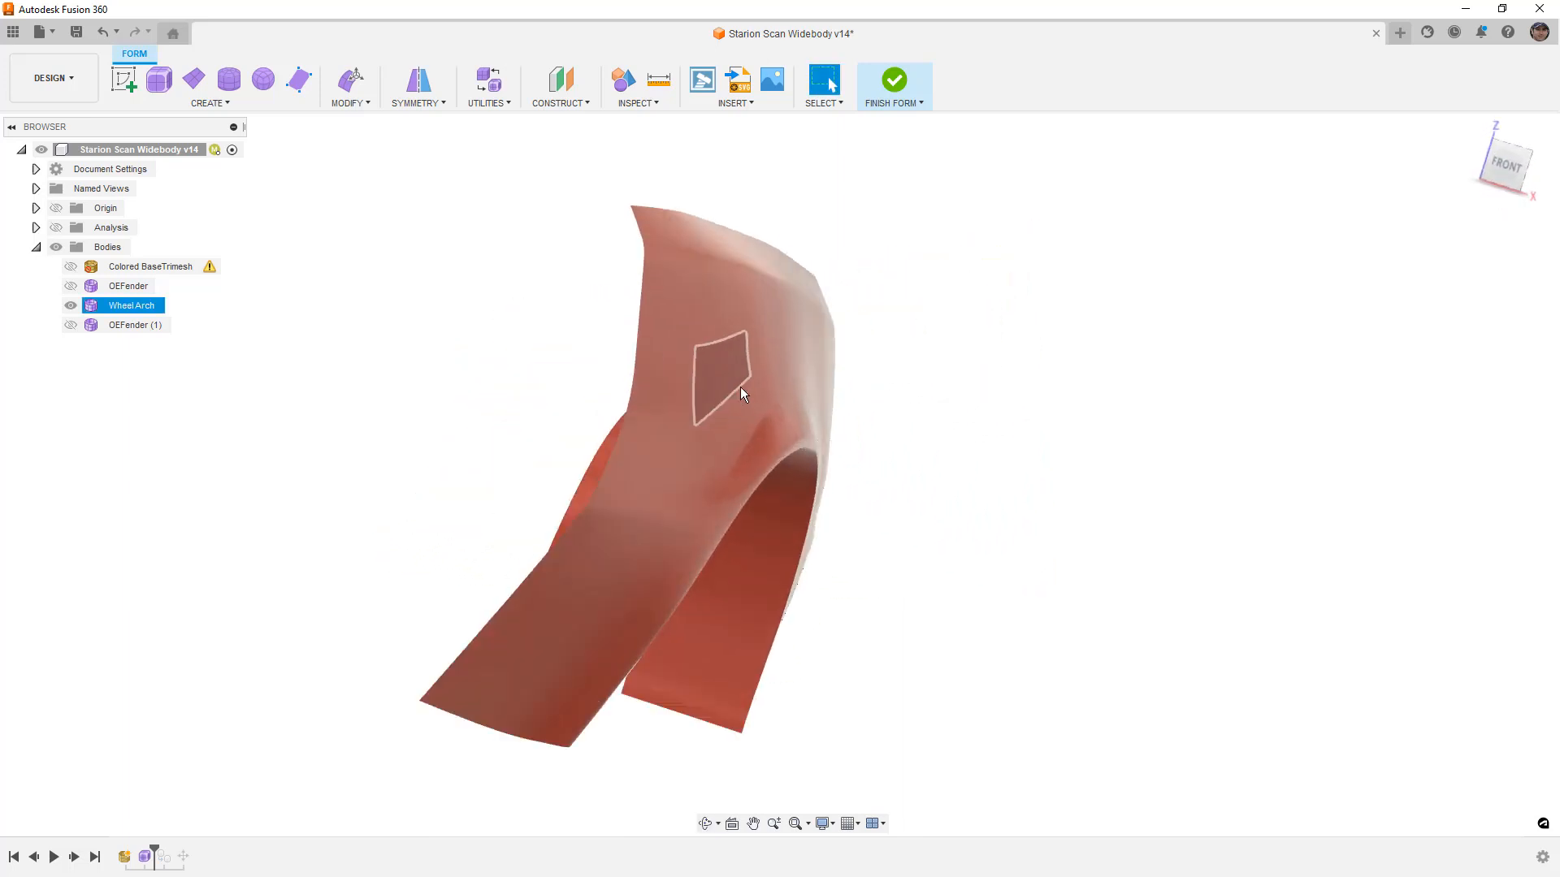
pyautogui.keyDown('shift'); pyautogui.moveTo(815, 439); pyautogui.dragTo(572, 520, button='middle'); pyautogui.keyUp('shift')
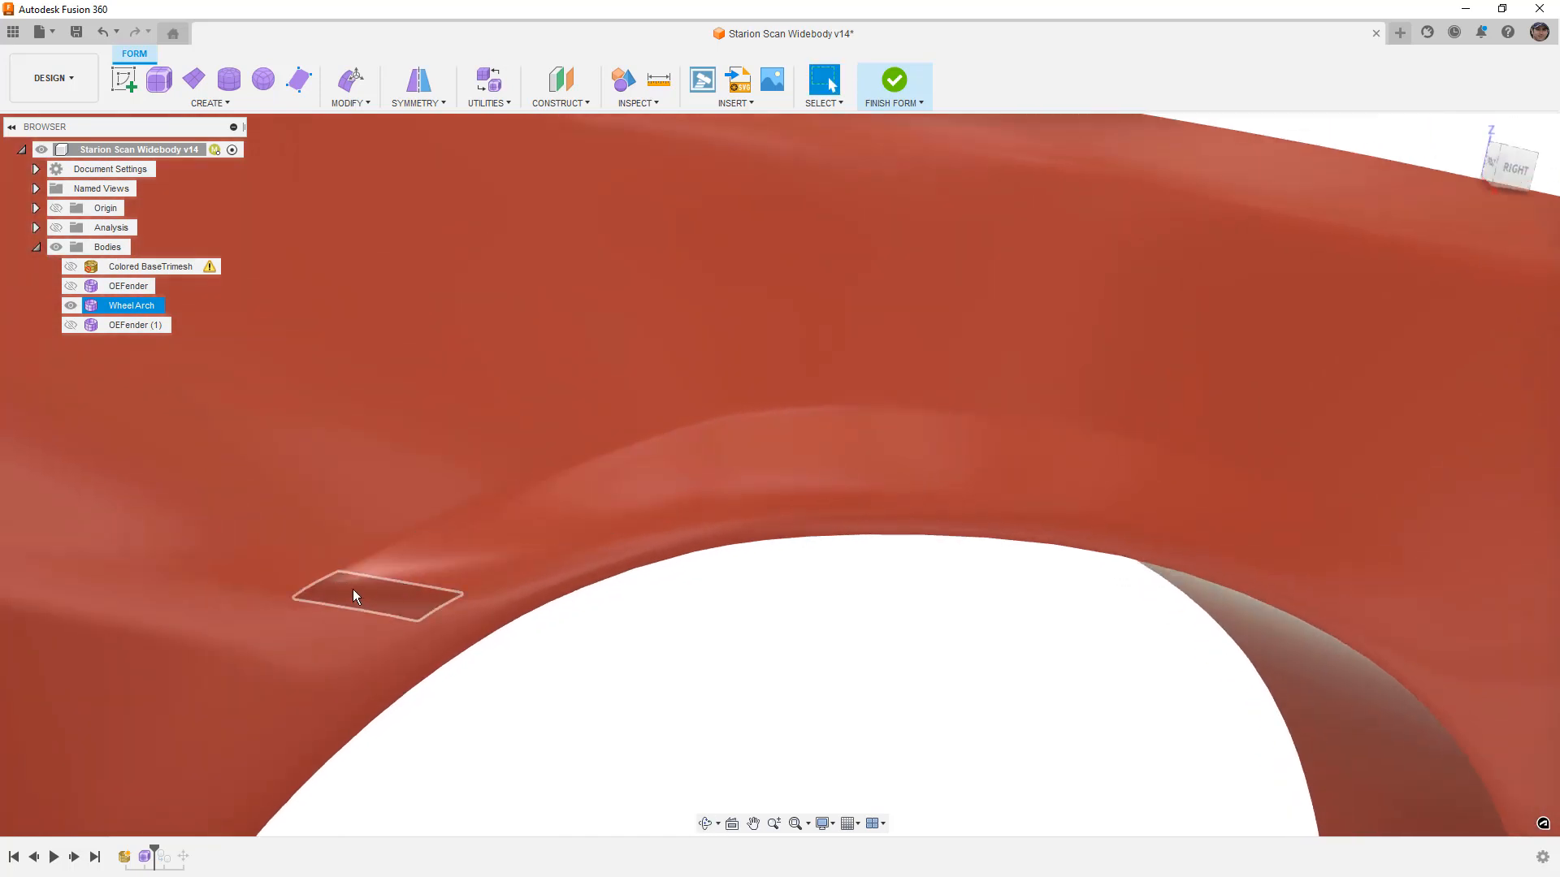
pyautogui.scroll(-5, 384, 549)
pyautogui.keyDown('shift'); pyautogui.moveTo(456, 487); pyautogui.dragTo(881, 494, button='middle'); pyautogui.keyUp('shift')
pyautogui.scroll(3, 810, 615)
pyautogui.click(829, 605)
pyautogui.moveTo(828, 605)
pyautogui.keyDown('shift'); pyautogui.mouseDown(button='middle')
pyautogui.moveTo(767, 552)
pyautogui.moveTo(827, 635)
pyautogui.mouseUp(button='middle'); pyautogui.keyUp('shift')
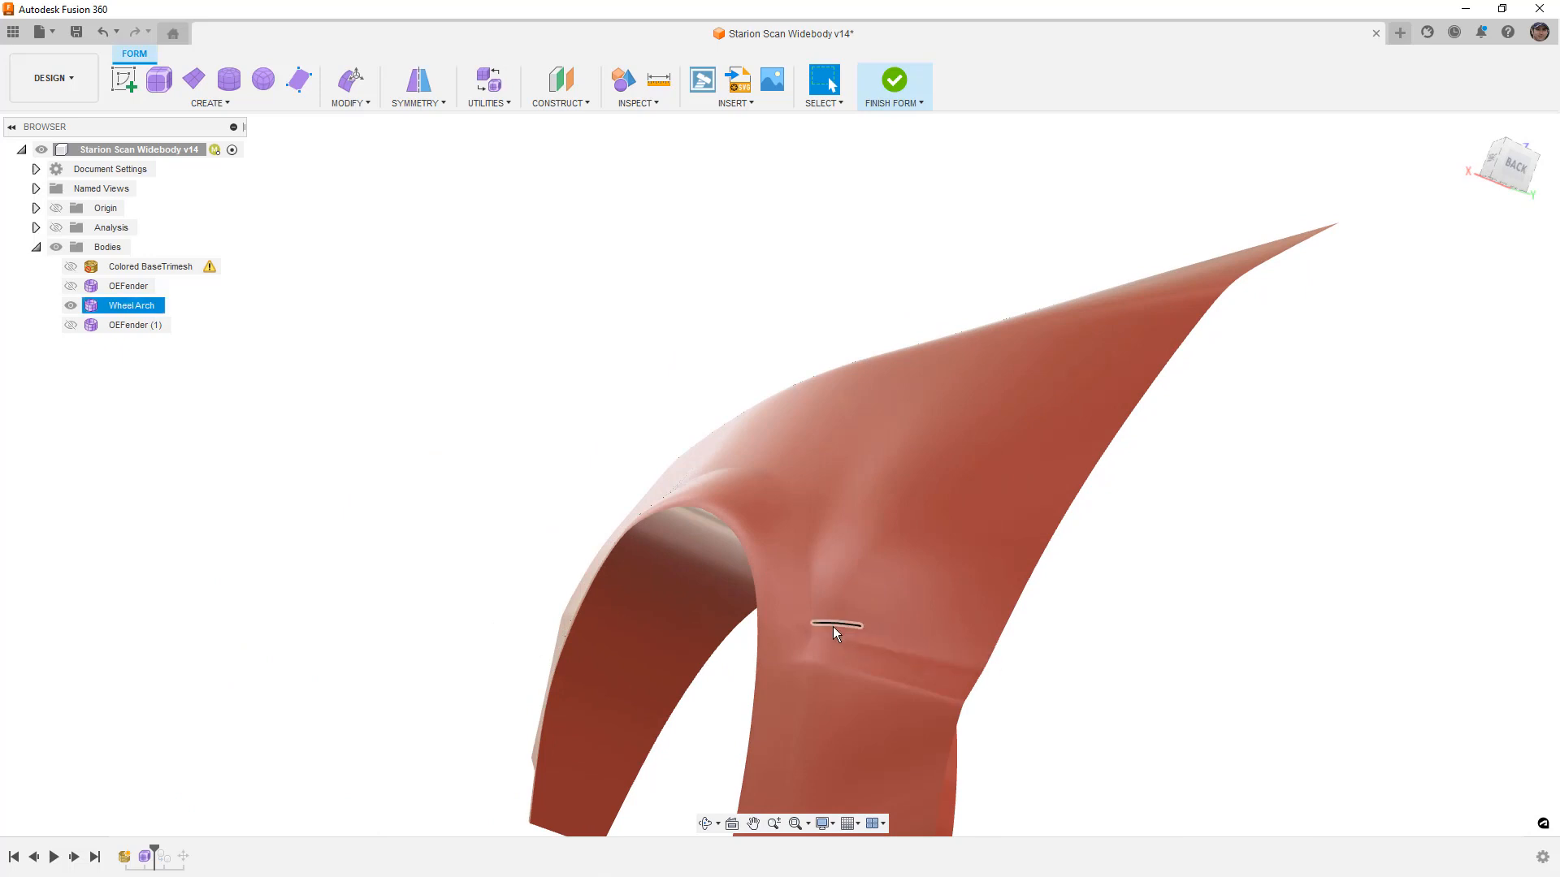
pyautogui.scroll(2, 812, 642)
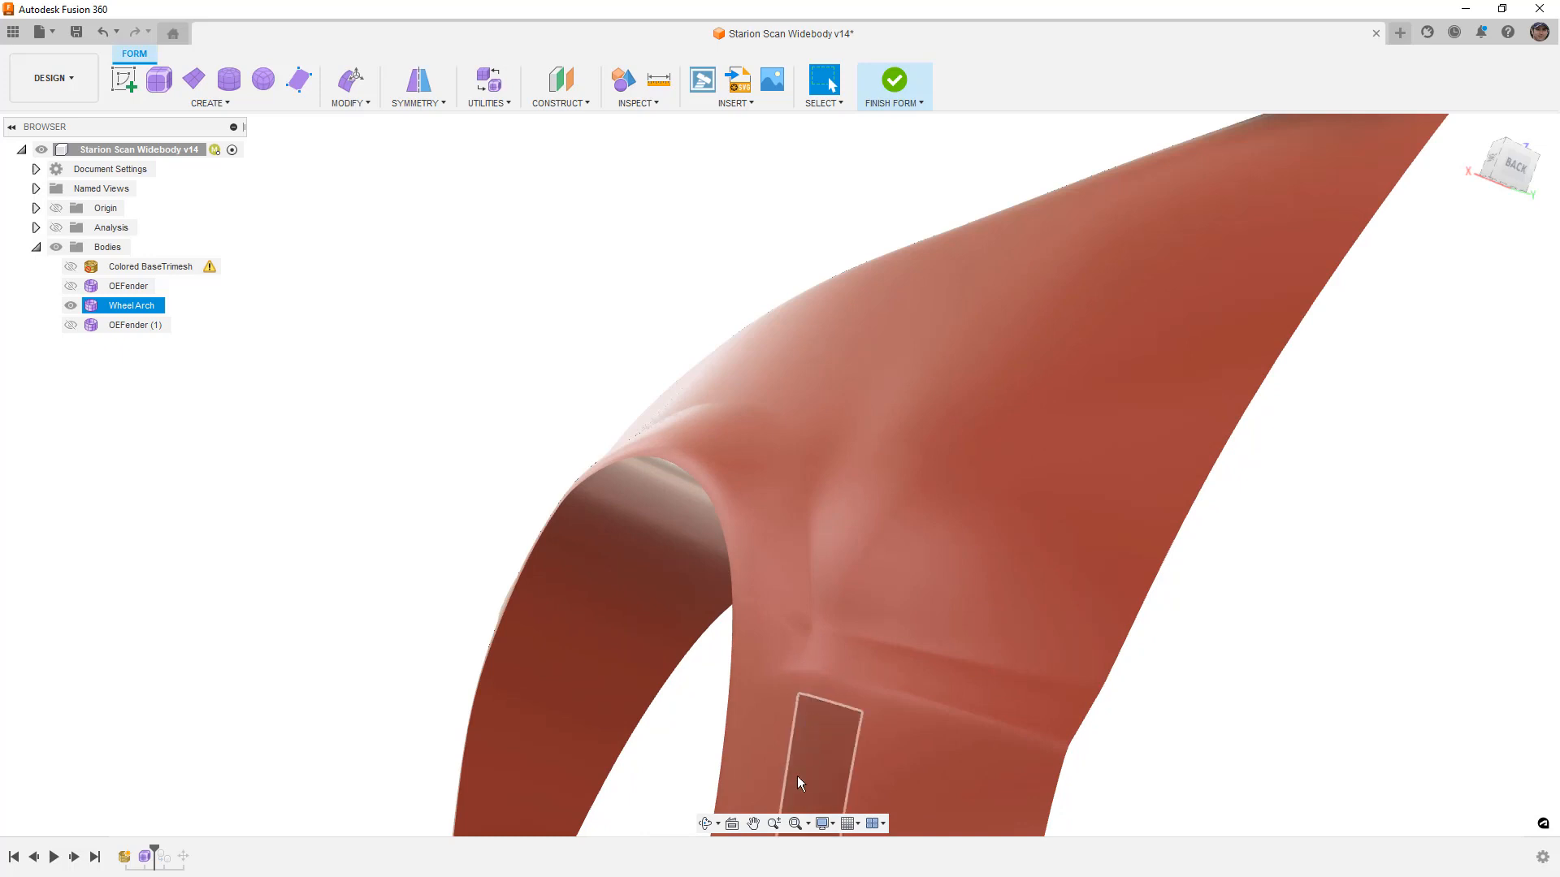
pyautogui.scroll(-4, 836, 618)
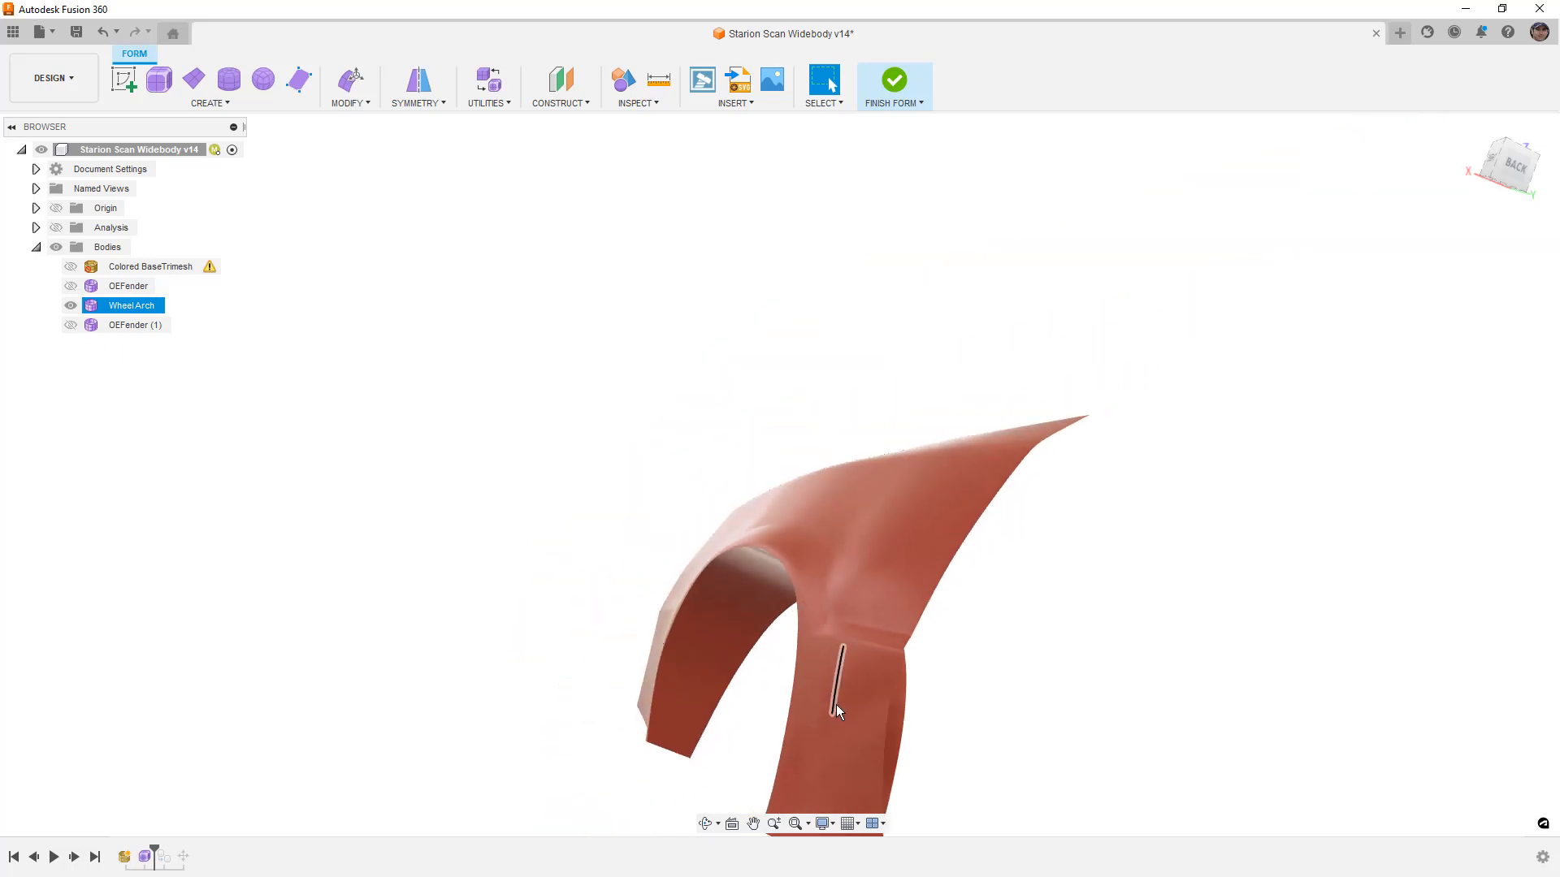
# Show the form's edges again and, in the right view, slide the outer edge loop of the arch bevel to about 0.062
pyautogui.click(837, 705)
pyautogui.keyDown('shift'); pyautogui.moveTo(912, 557); pyautogui.dragTo(998, 665, button='middle'); pyautogui.keyUp('shift')
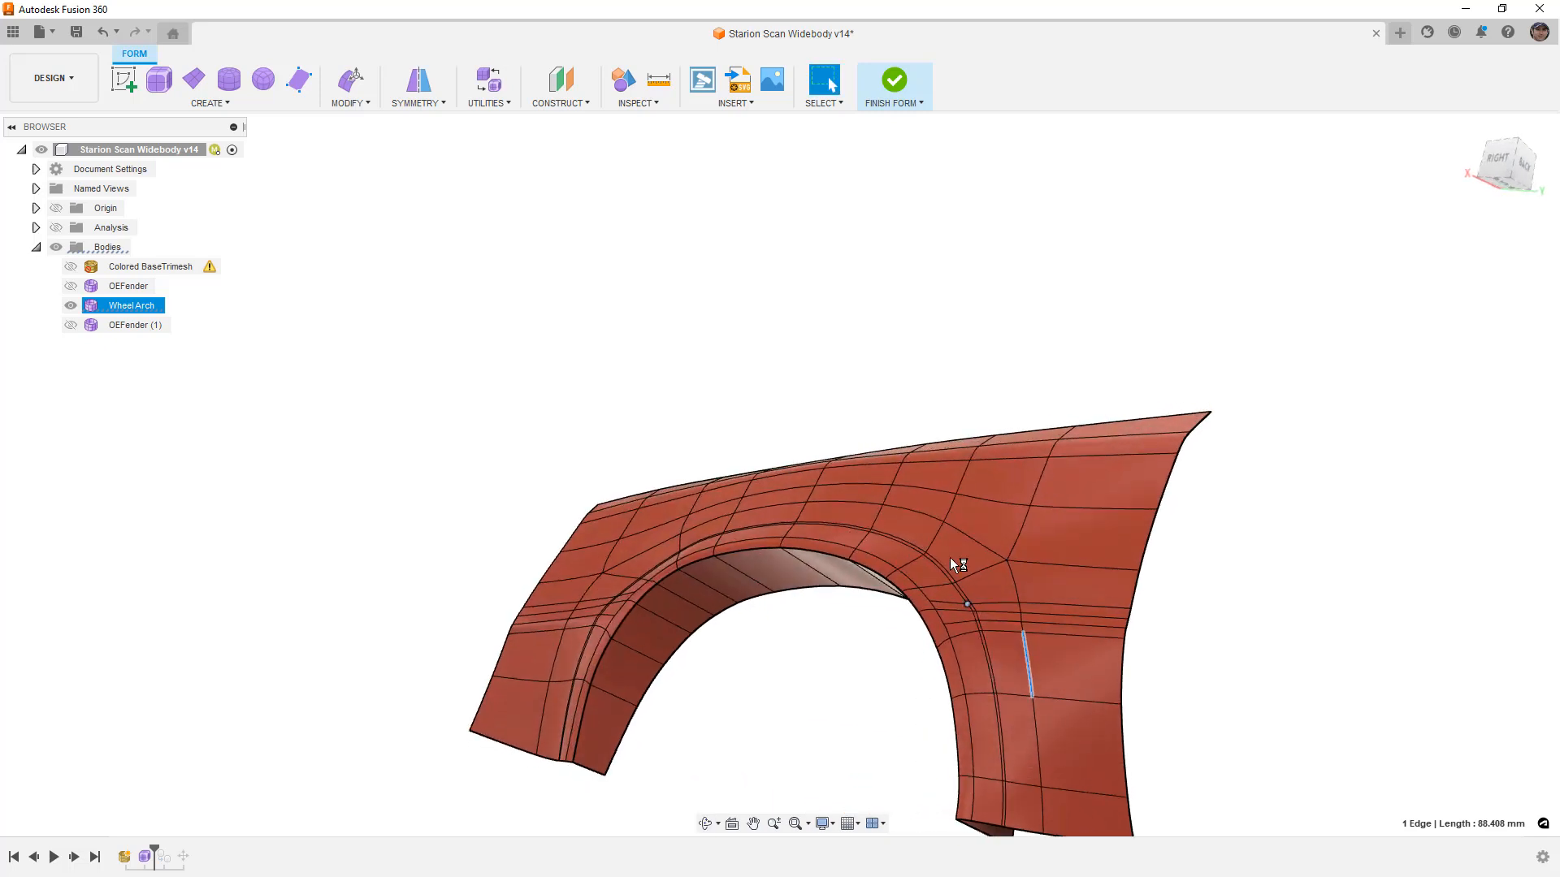
pyautogui.click(1499, 154)
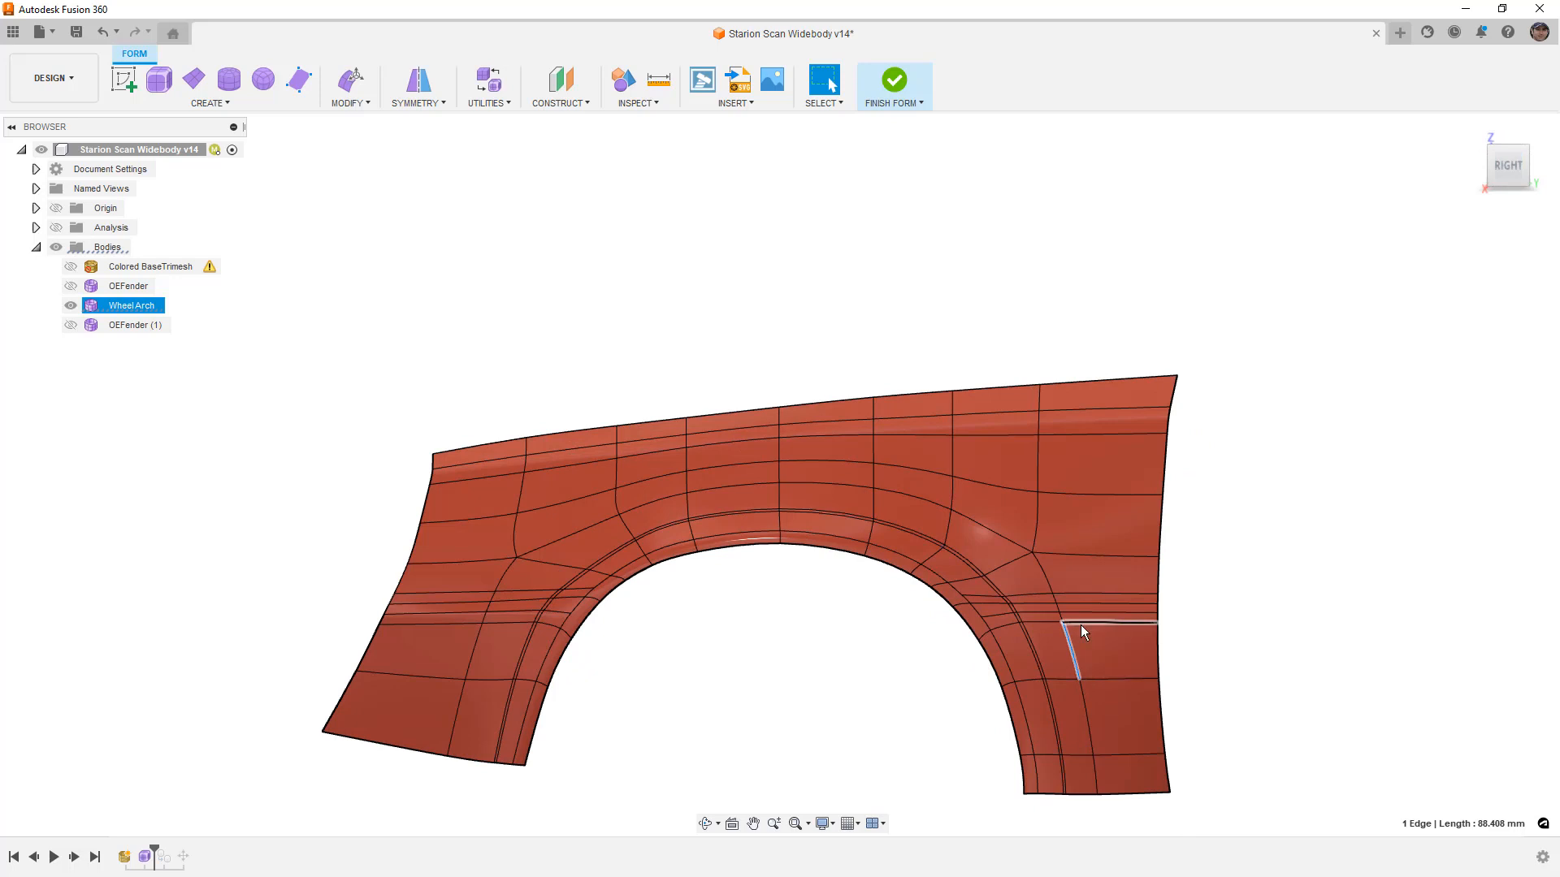
pyautogui.scroll(5, 977, 563)
pyautogui.doubleClick(966, 569)
pyautogui.click(347, 103)
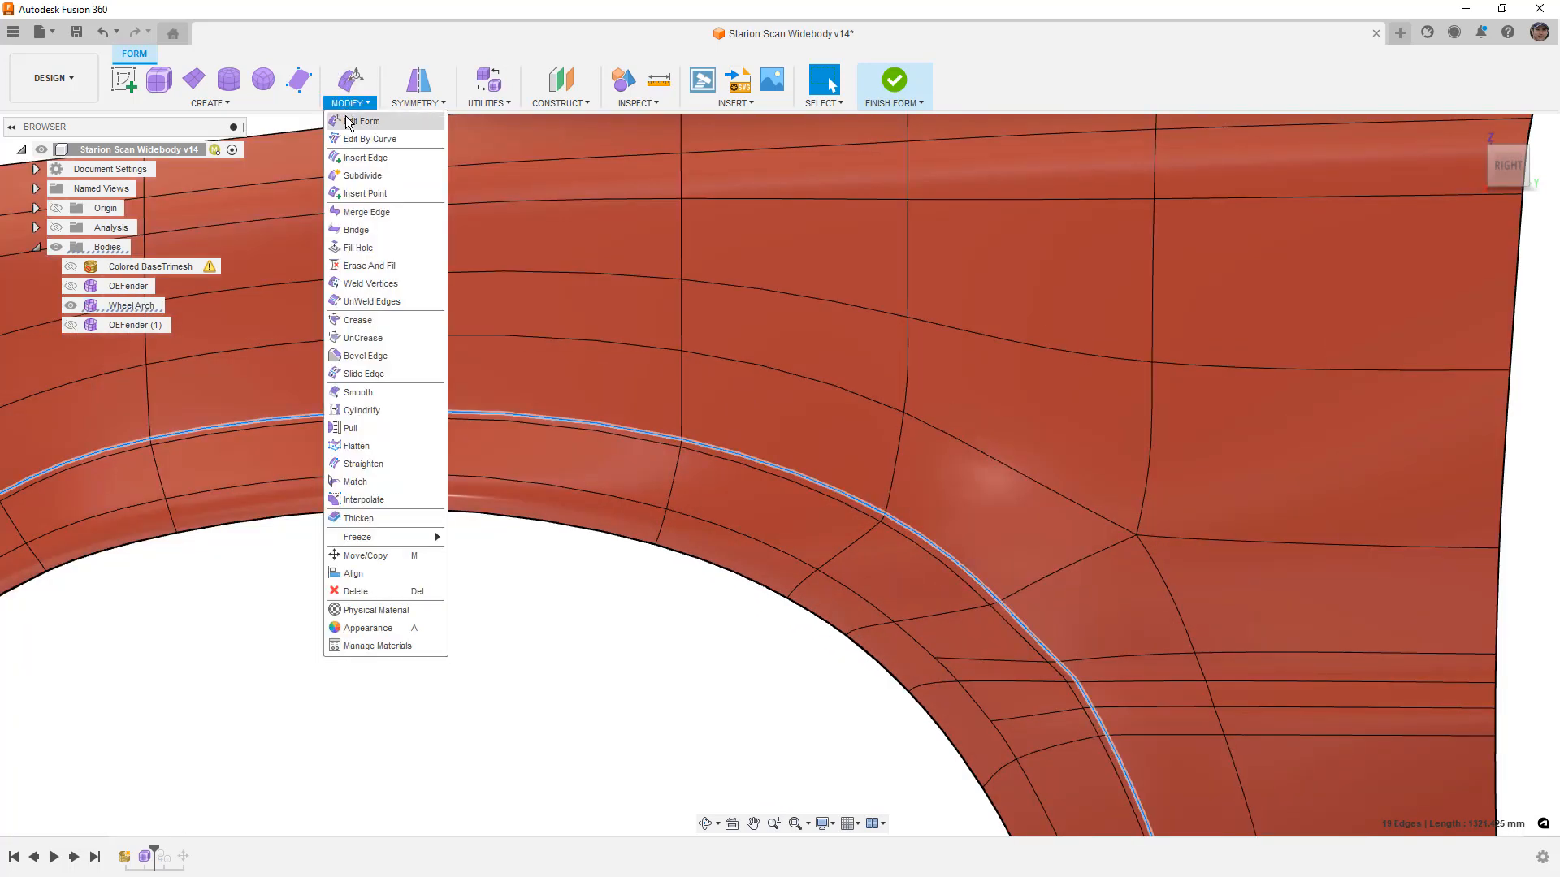
pyautogui.click(383, 375)
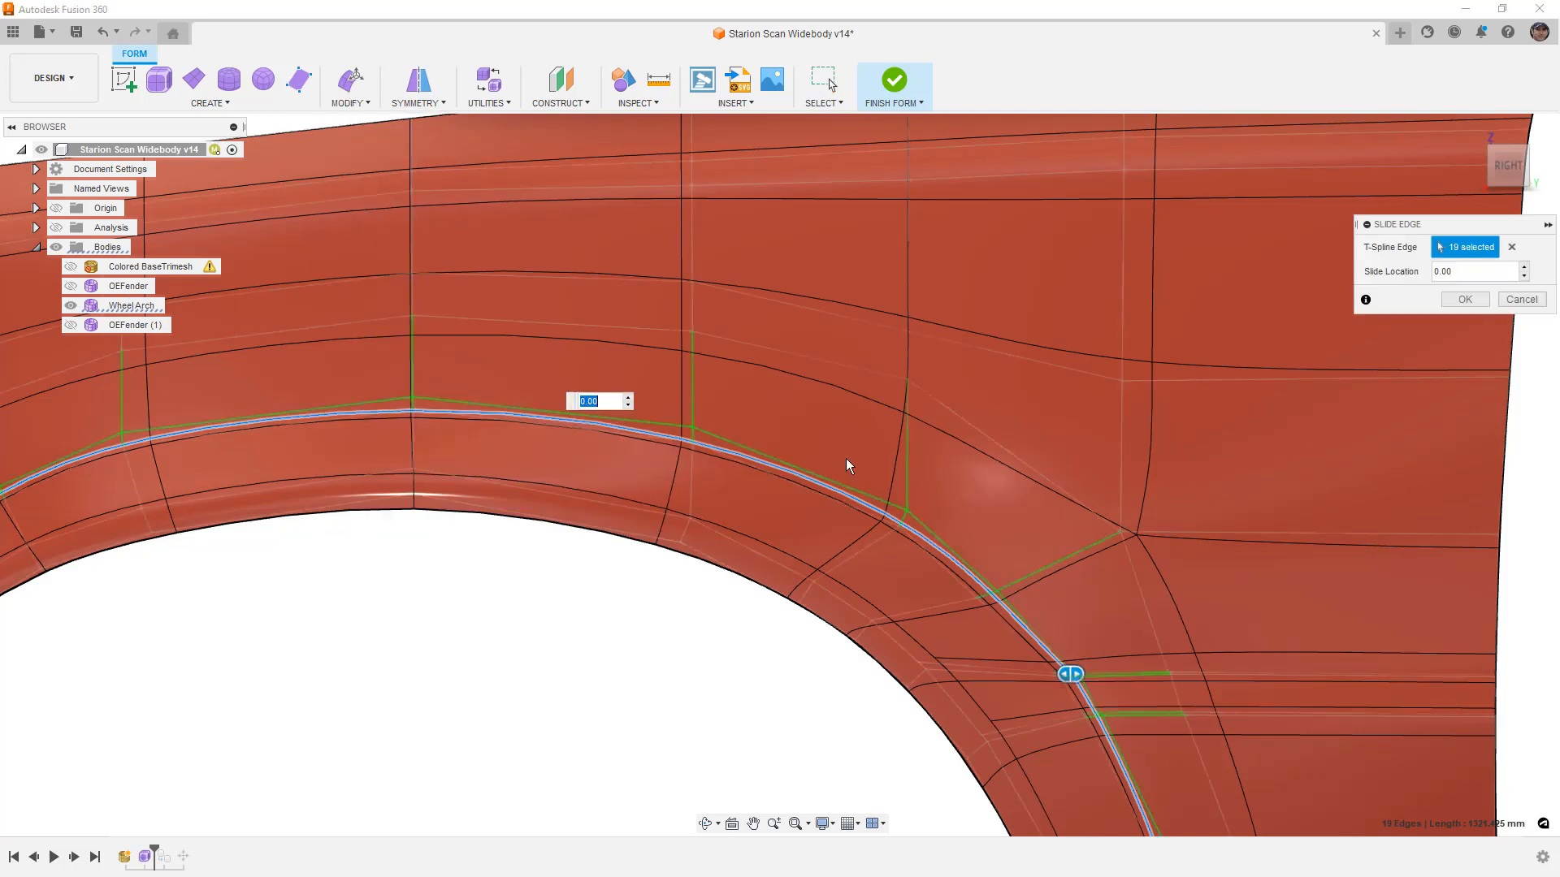
pyautogui.moveTo(1071, 675); pyautogui.dragTo(1072, 674)
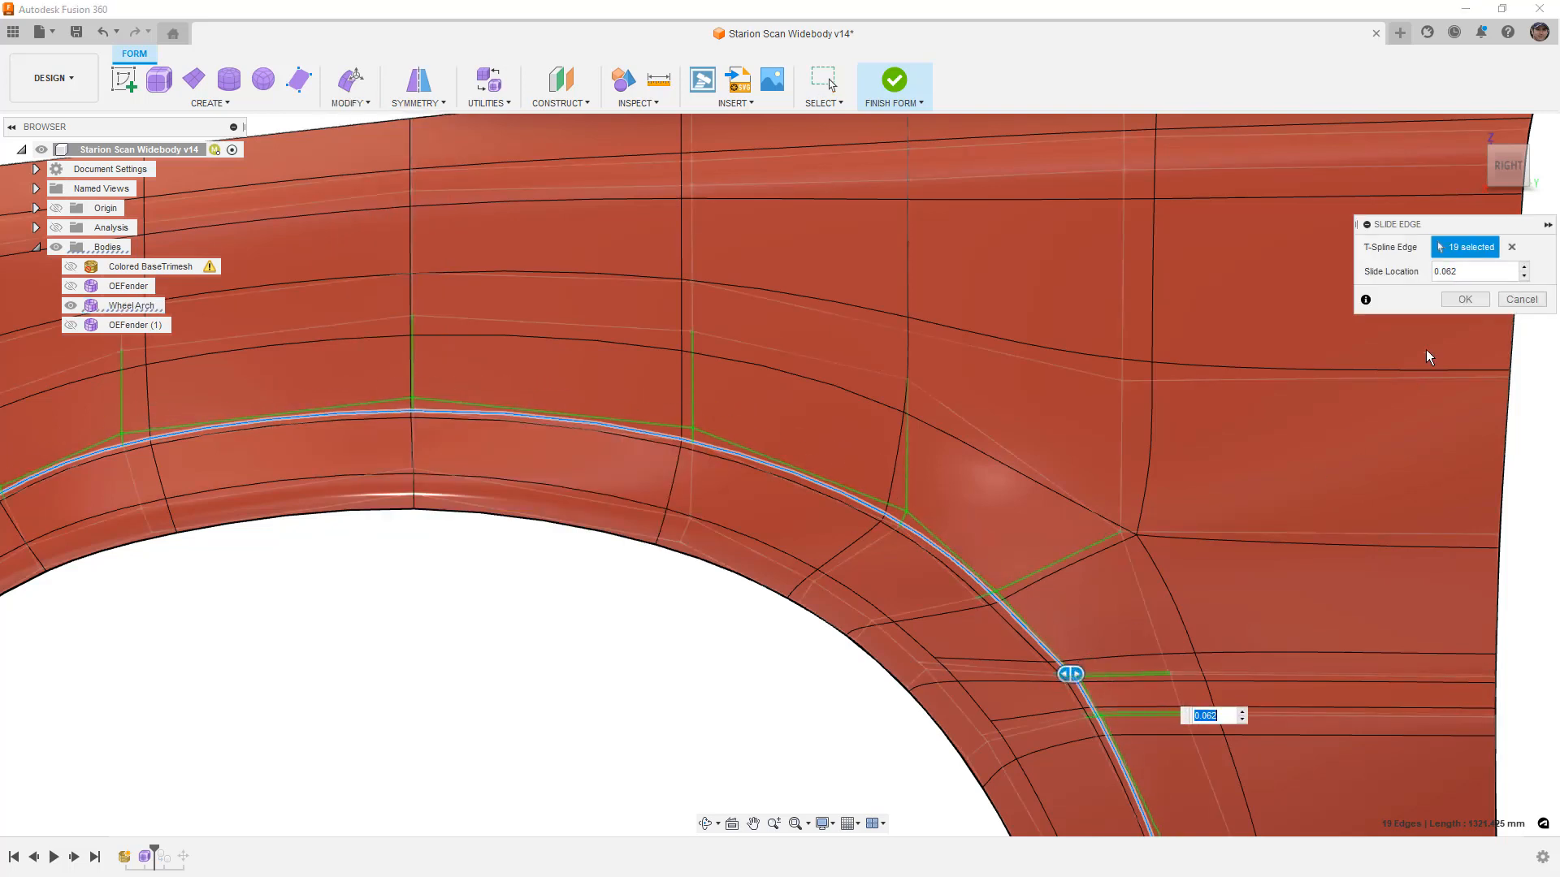
pyautogui.click(1465, 299)
# Delete the outer bevel edges on the rear leg of the arch, from the upper body line down to the bottom edge
pyautogui.scroll(-3, 934, 602)
pyautogui.scroll(5, 976, 632)
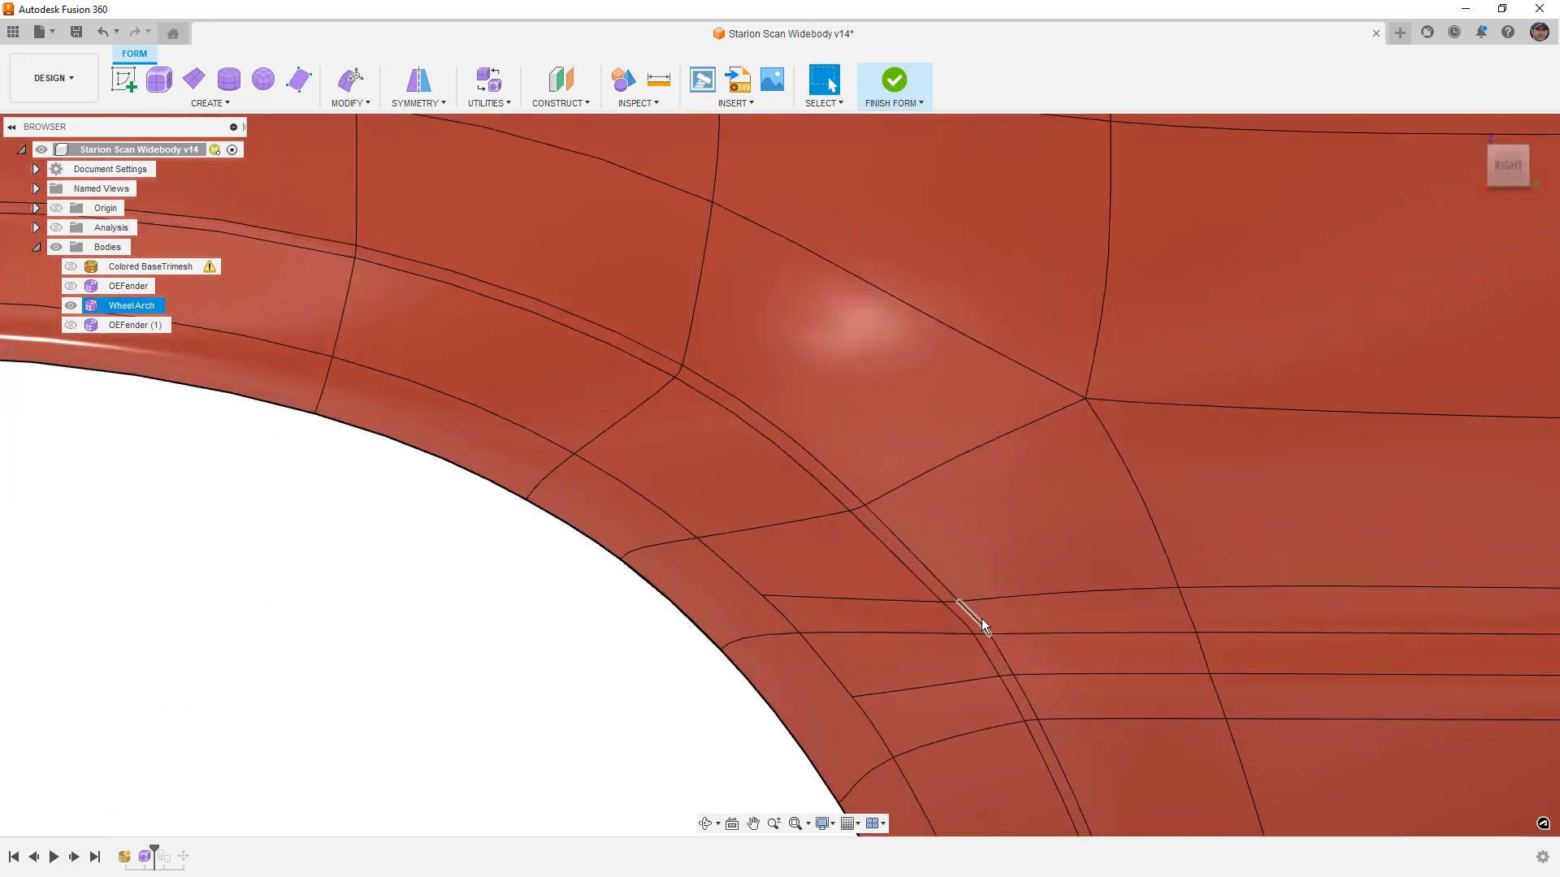
pyautogui.click(982, 622)
pyautogui.scroll(-4, 981, 621)
pyautogui.scroll(4, 963, 620)
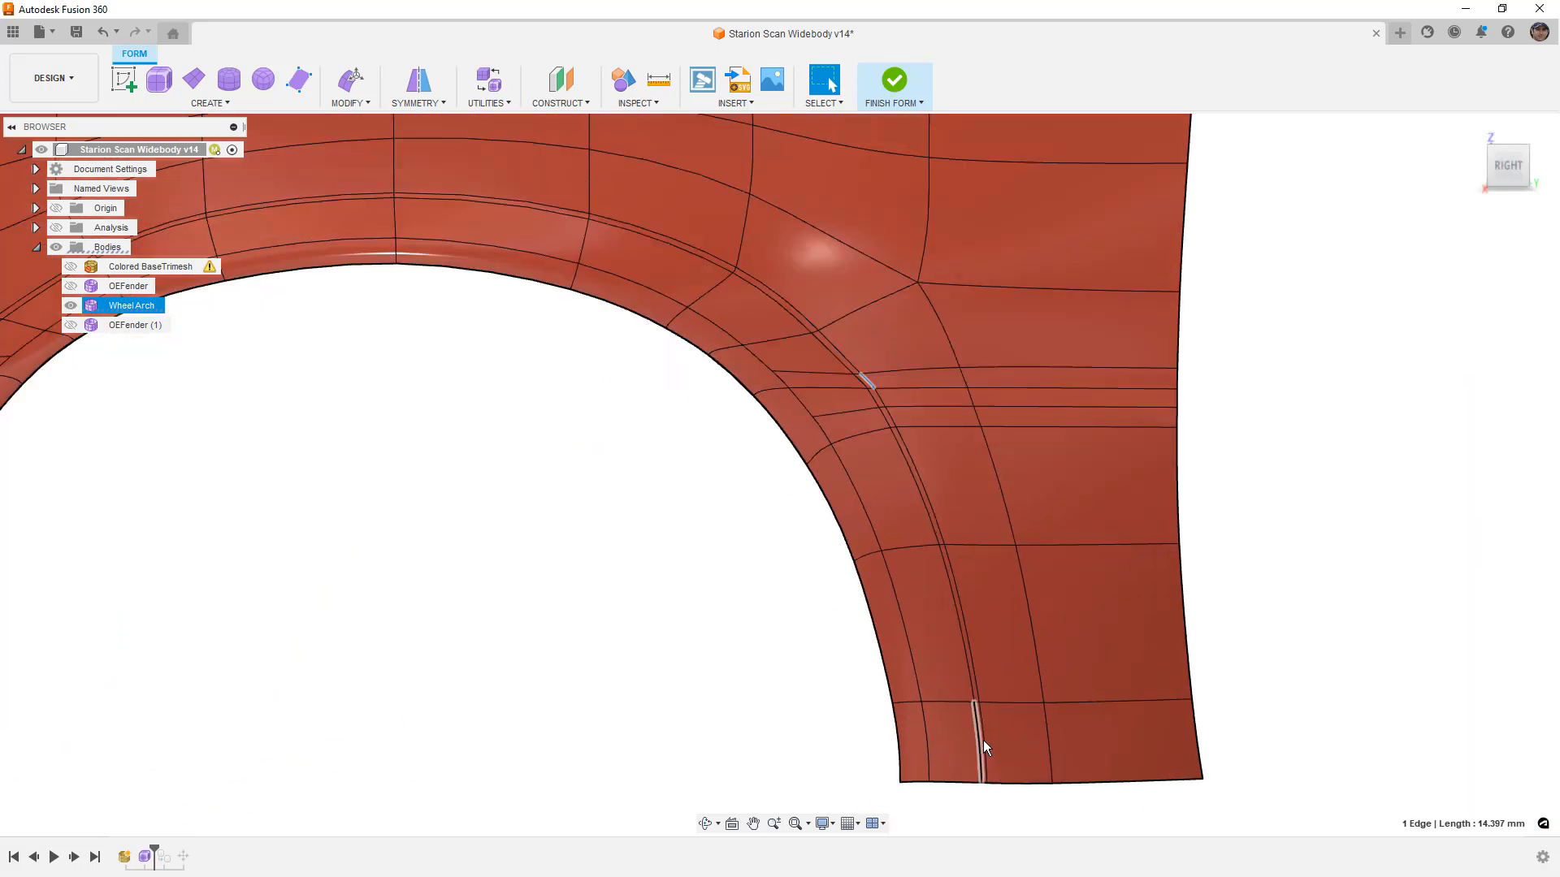
pyautogui.doubleClick(988, 740)
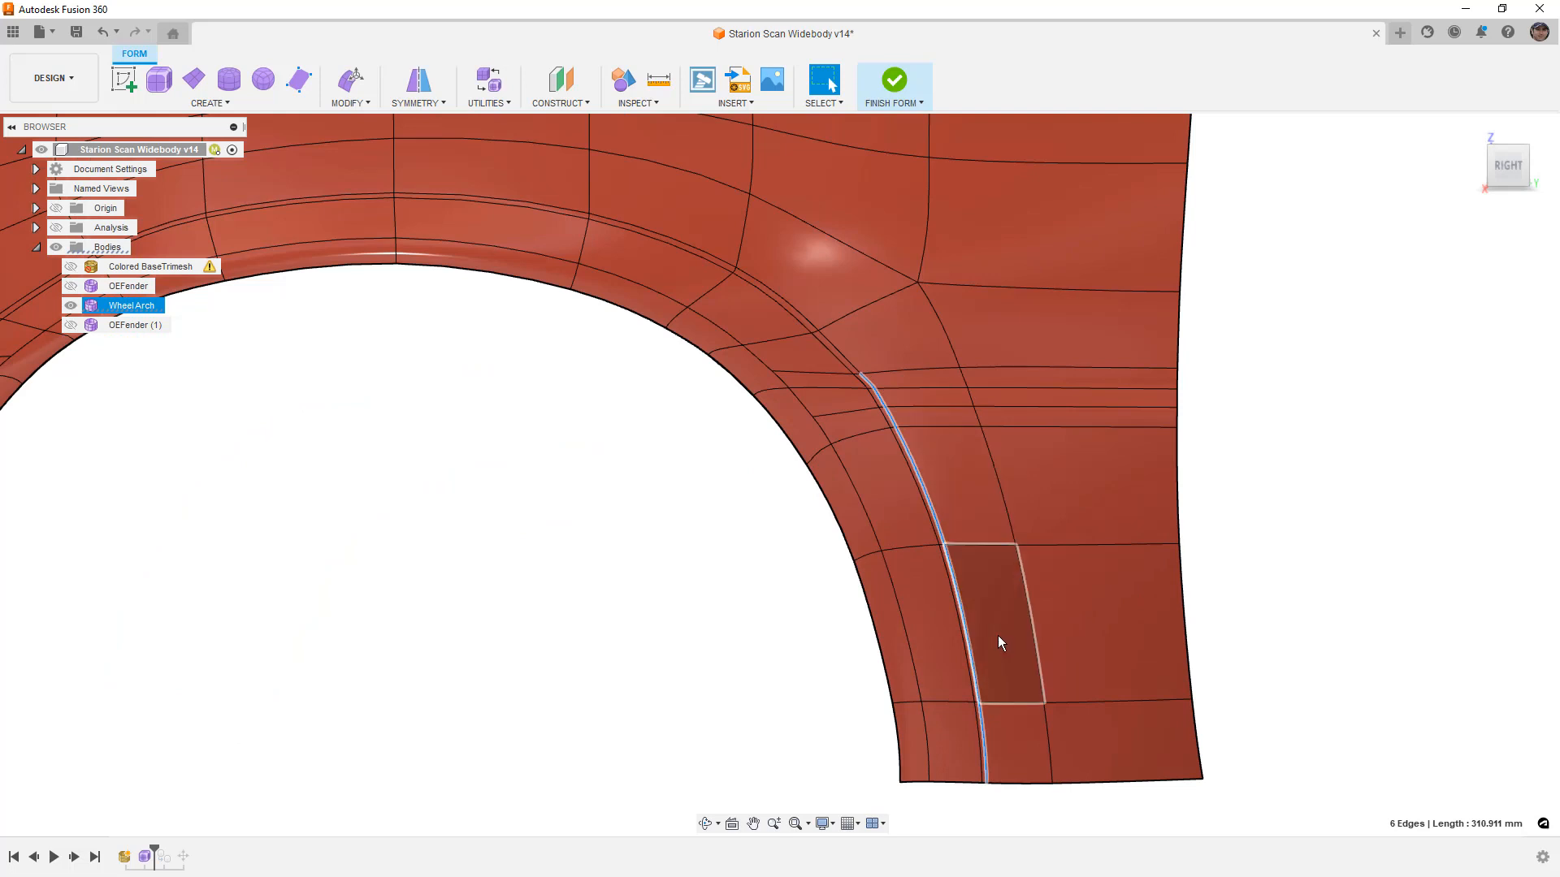
pyautogui.press('F6')
pyautogui.click(729, 557)
# Delete the outer bevel edges on the front leg of the arch, from the upper body line down to the bottom edge
pyautogui.click(501, 436)
pyautogui.scroll(5, 501, 436)
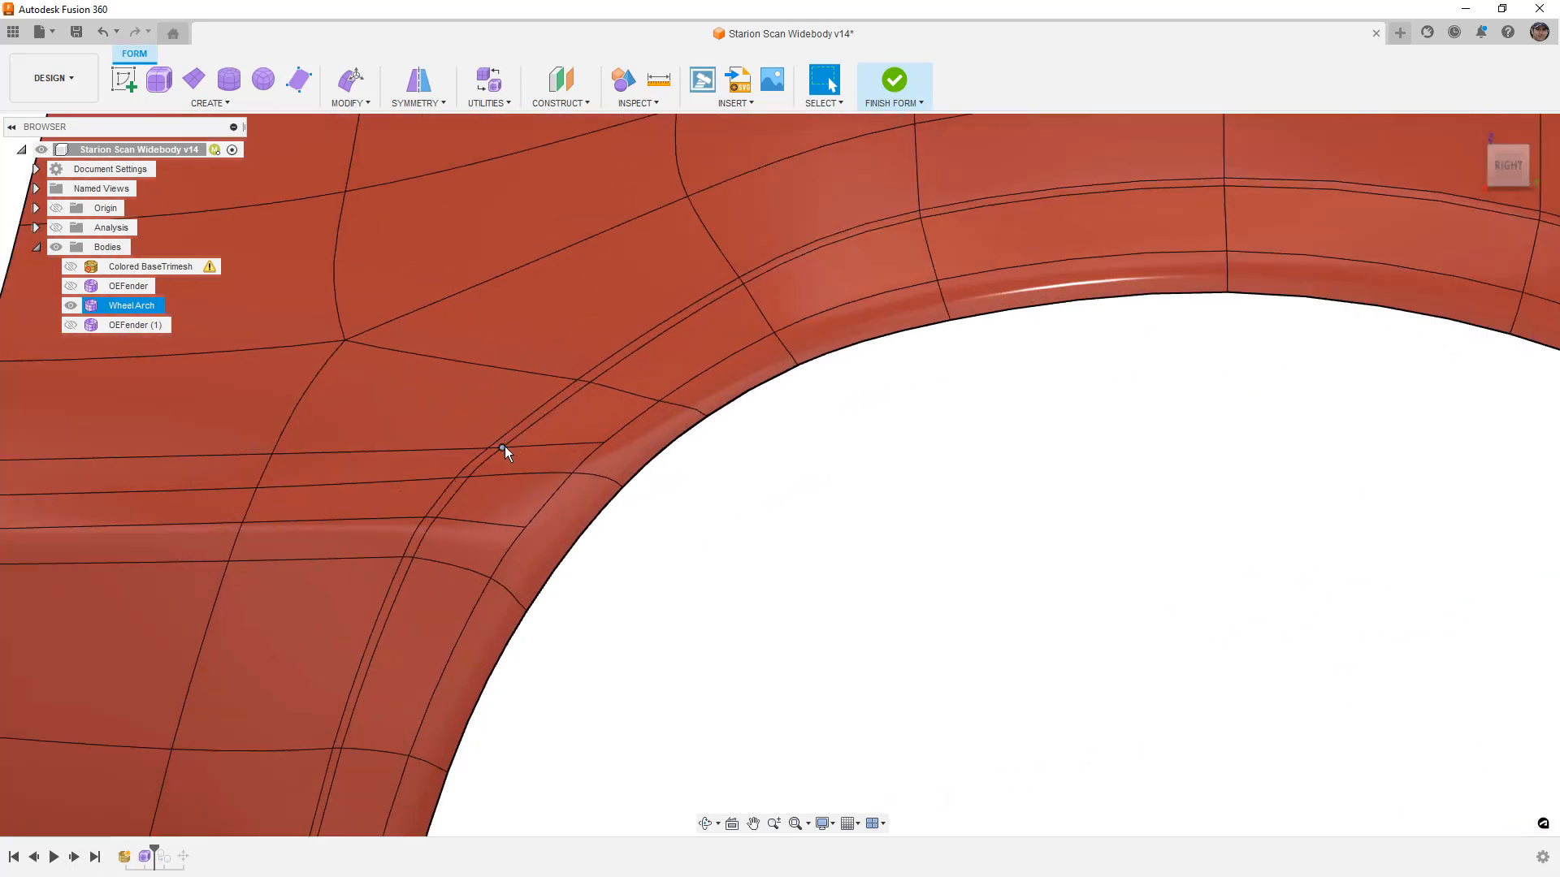
pyautogui.click(479, 457)
pyautogui.scroll(-3, 481, 456)
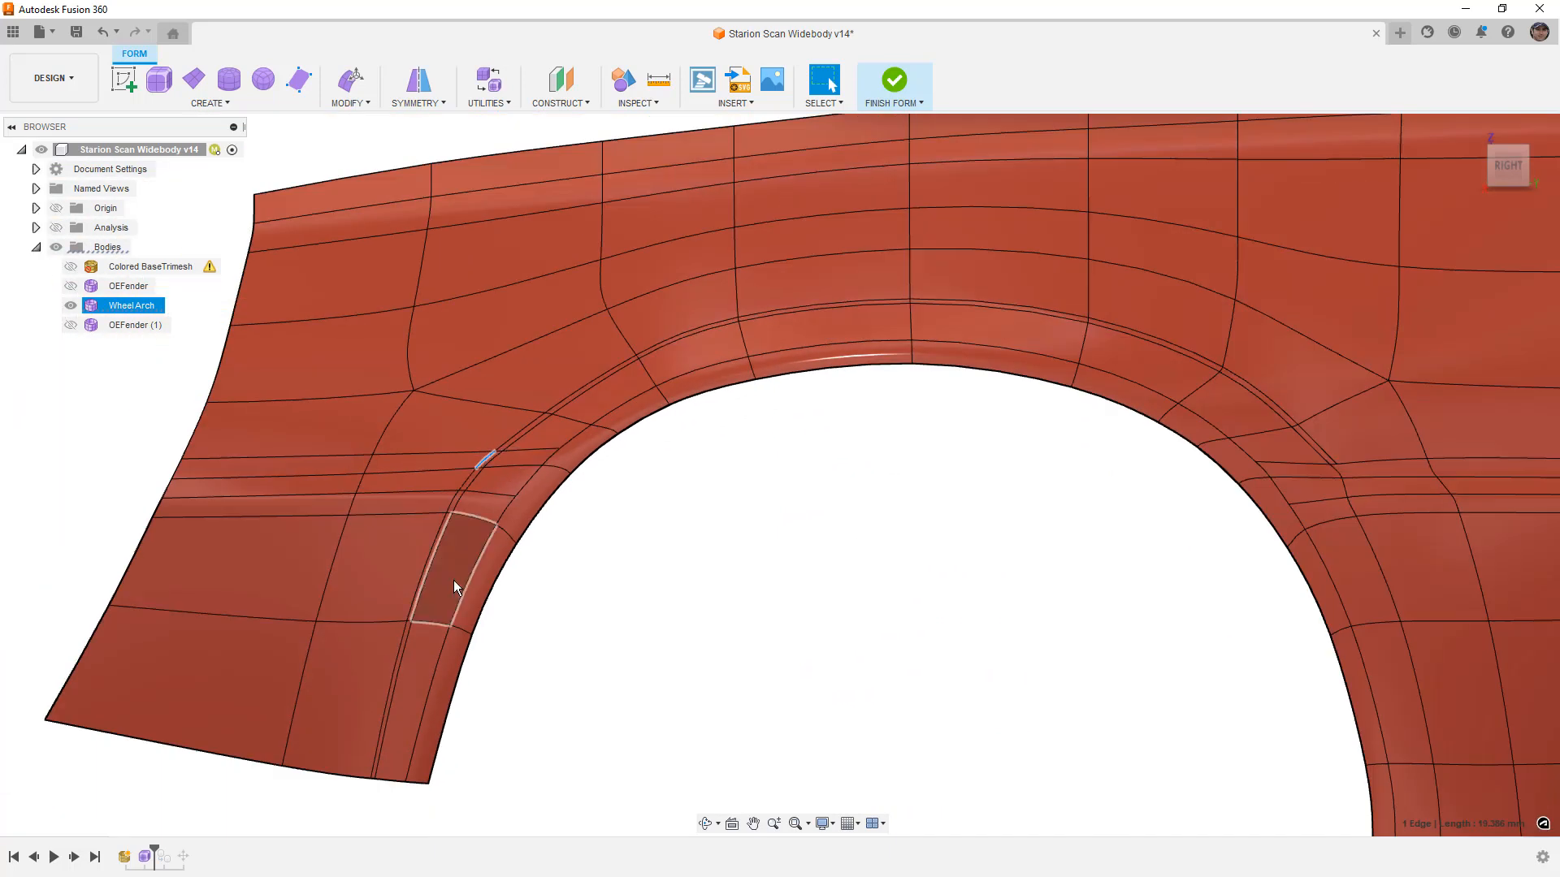
pyautogui.doubleClick(389, 687)
pyautogui.click(510, 659)
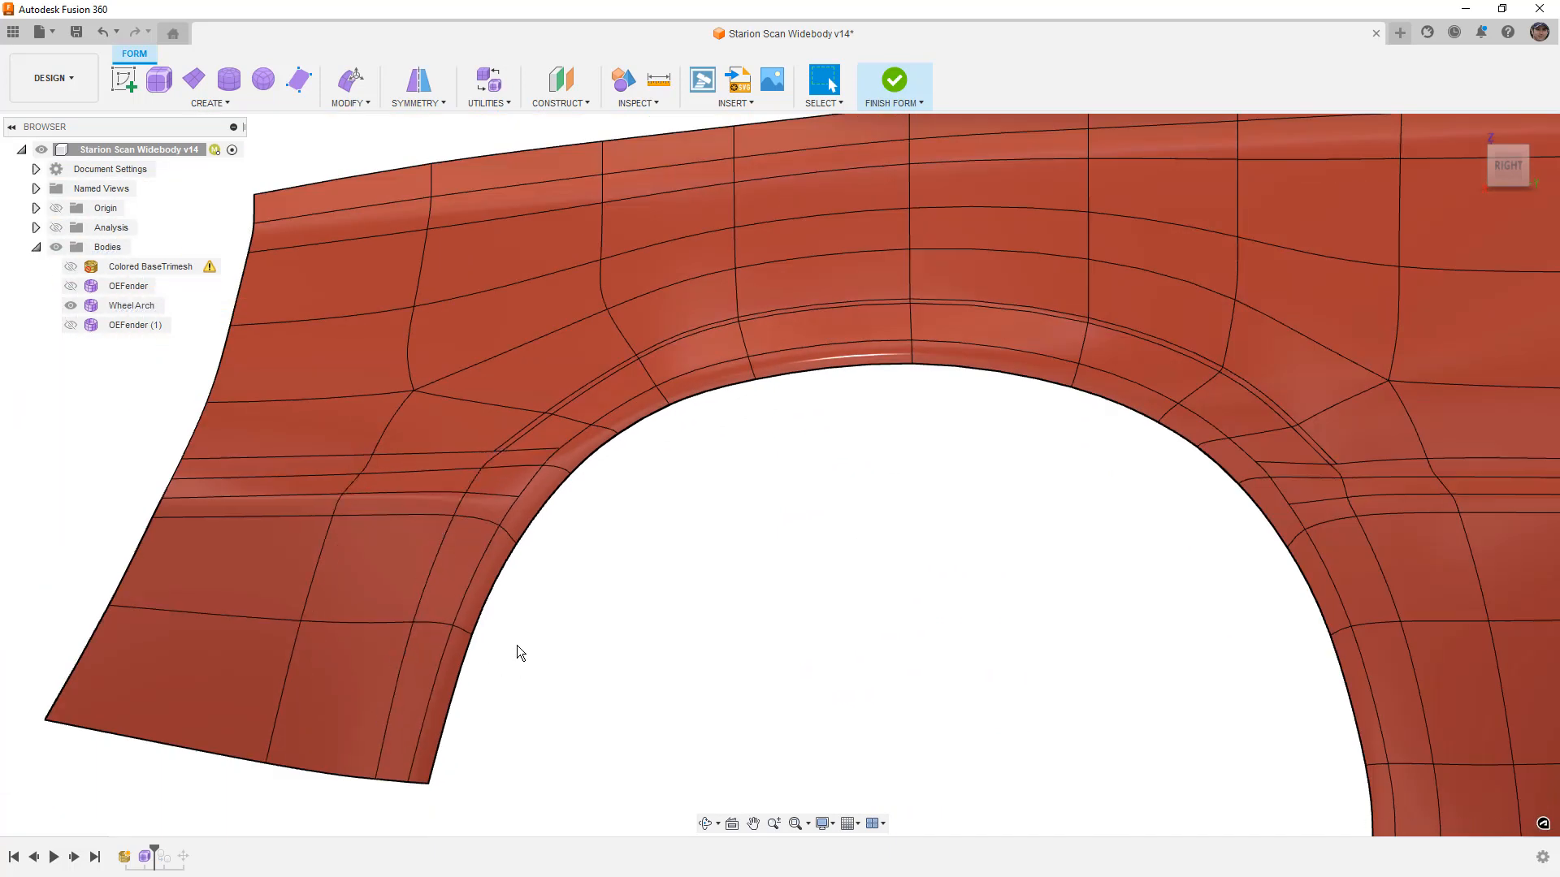
# Examine the shaded wheel arch surface, focusing on how the crease fades into the body line on the rear leg
pyautogui.scroll(-2, 515, 593)
pyautogui.keyDown('shift'); pyautogui.moveTo(512, 598); pyautogui.dragTo(597, 551, button='middle'); pyautogui.keyUp('shift')
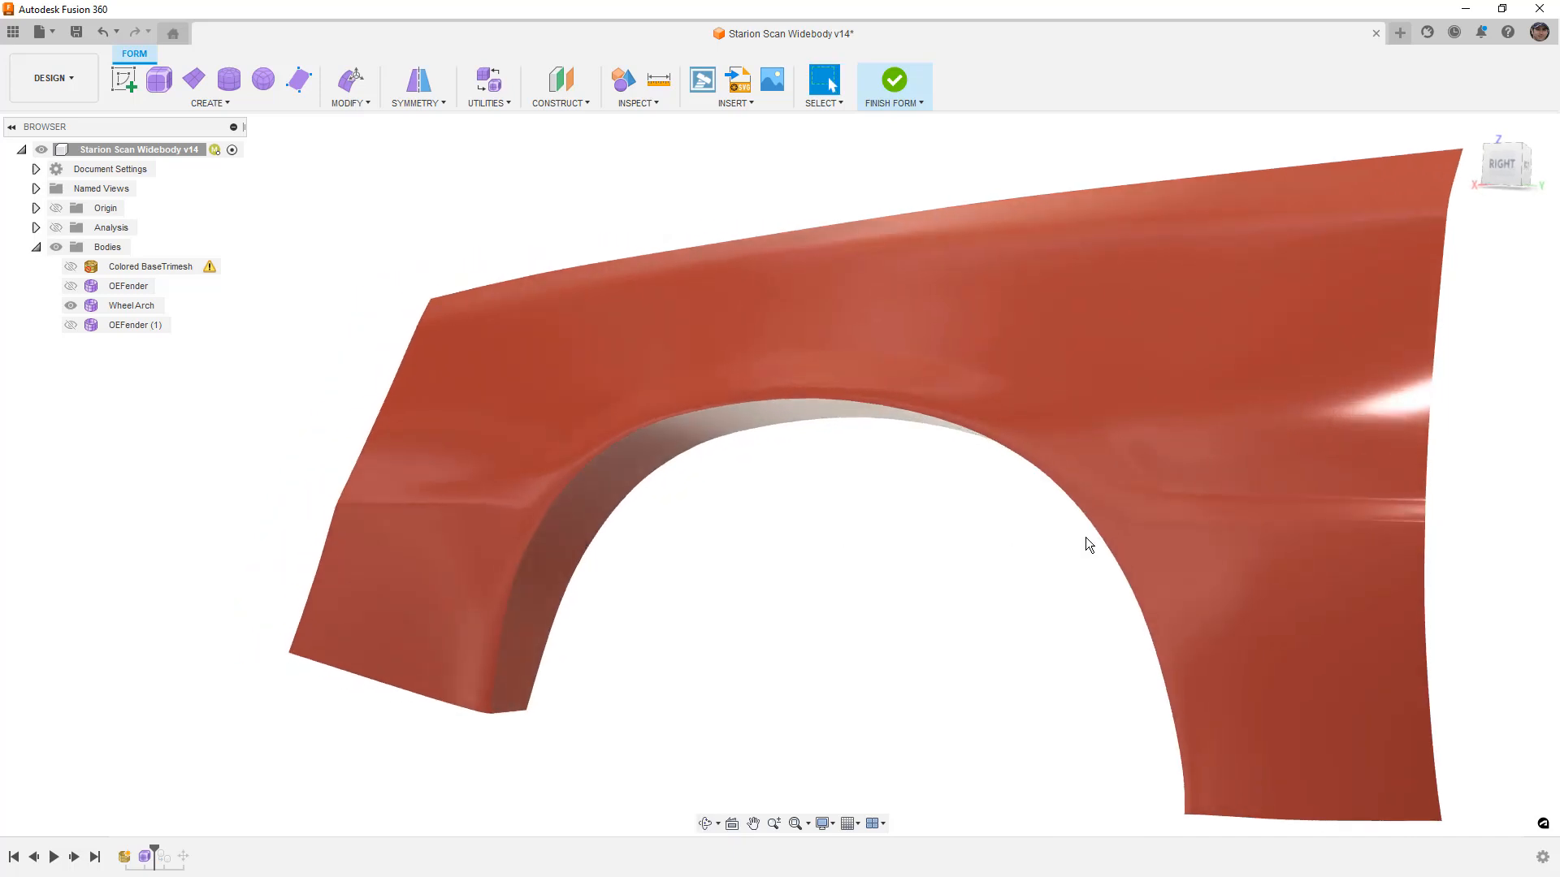
pyautogui.click(1168, 548)
pyautogui.keyDown('shift'); pyautogui.moveTo(1168, 547); pyautogui.dragTo(1198, 541, button='middle'); pyautogui.keyUp('shift')
pyautogui.click(1207, 514)
pyautogui.click(1209, 546)
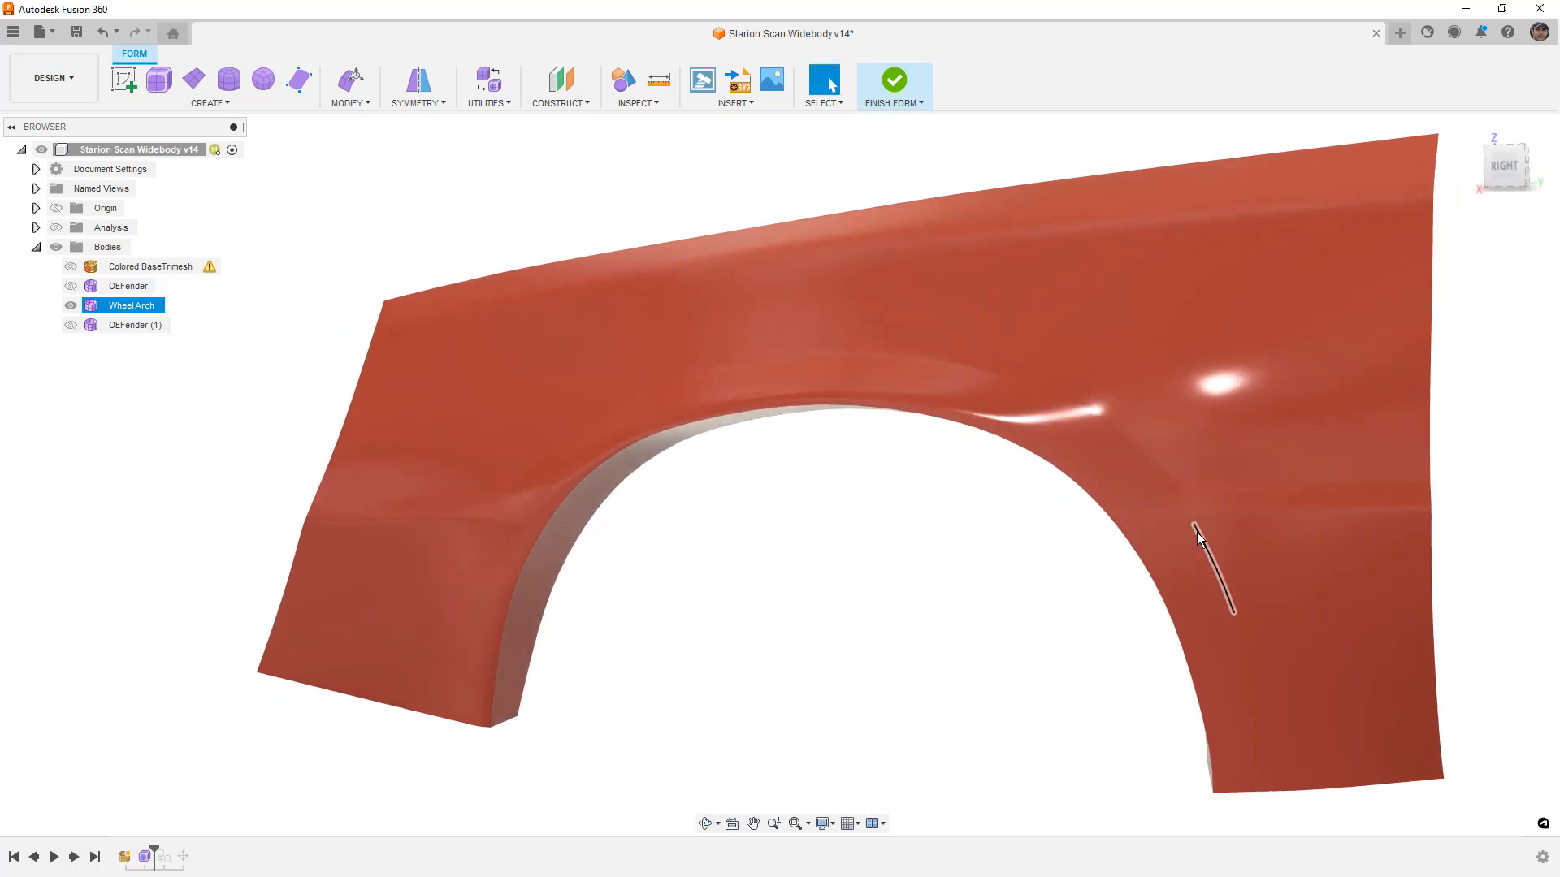
# In box display with edges shown, use Insert Point in Simple mode to connect the outer bevel vertex diagonally to the upper body line's vertex on the rear leg
pyautogui.hotkey('ctrl', '6')
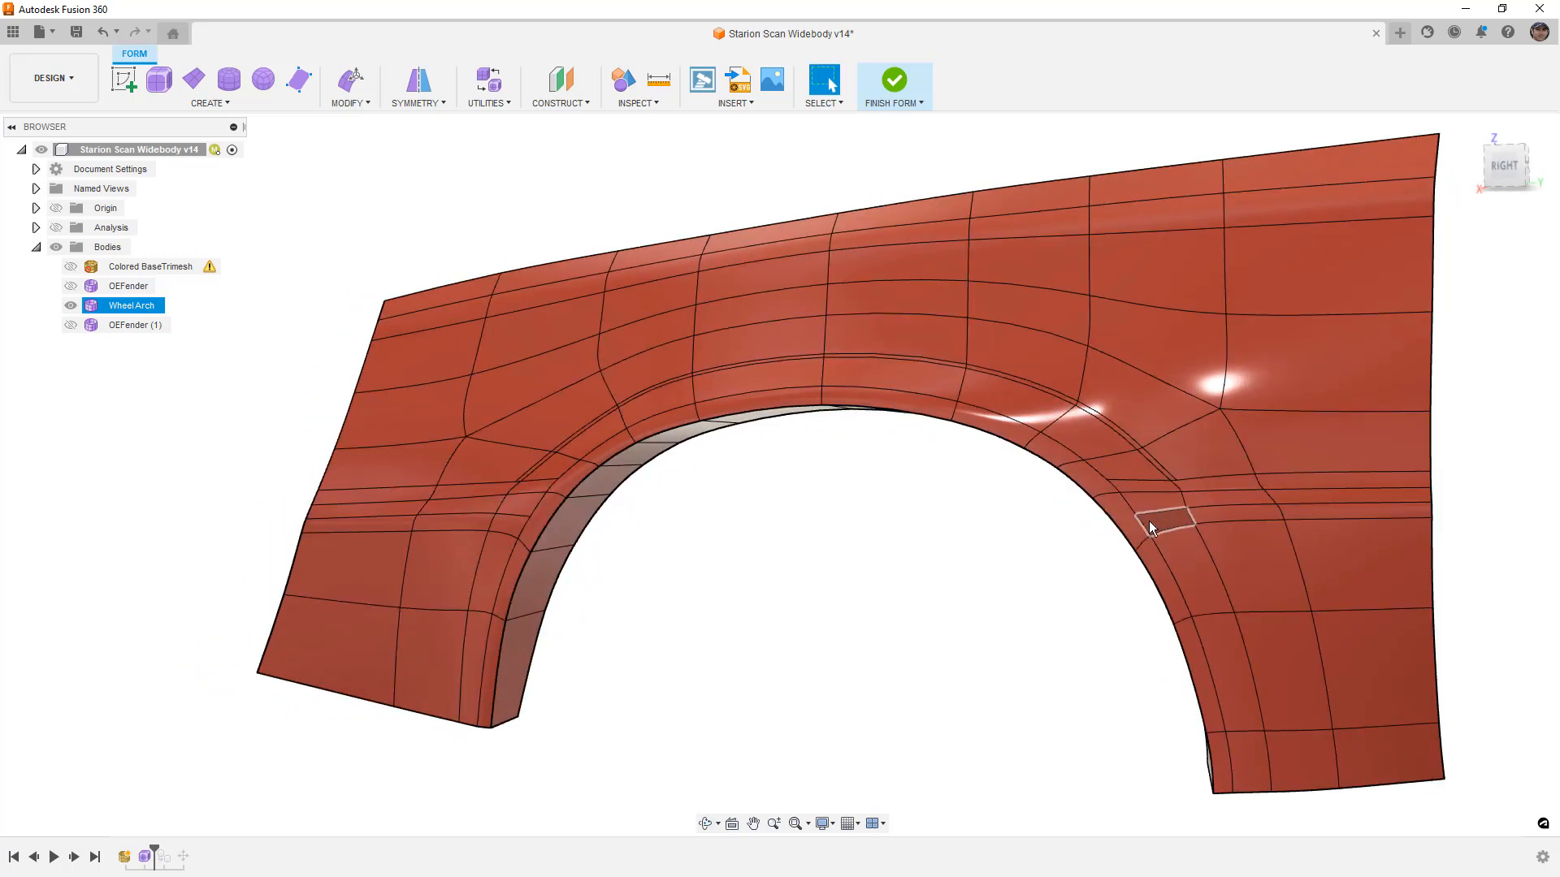
pyautogui.hotkey('ctrl', '1')
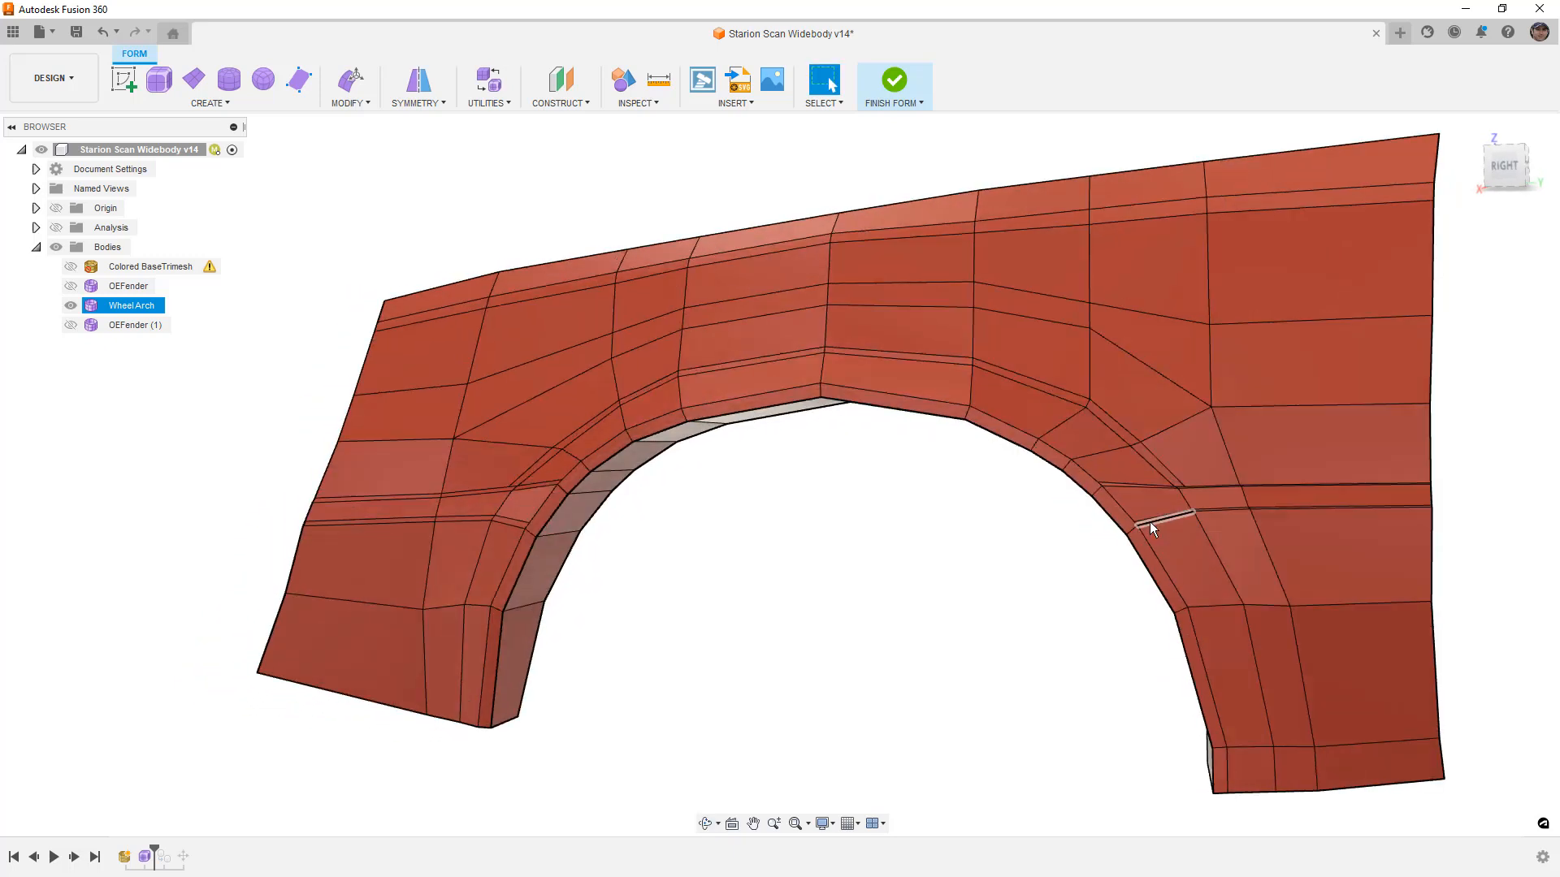
pyautogui.click(1505, 168)
pyautogui.scroll(2, 1168, 502)
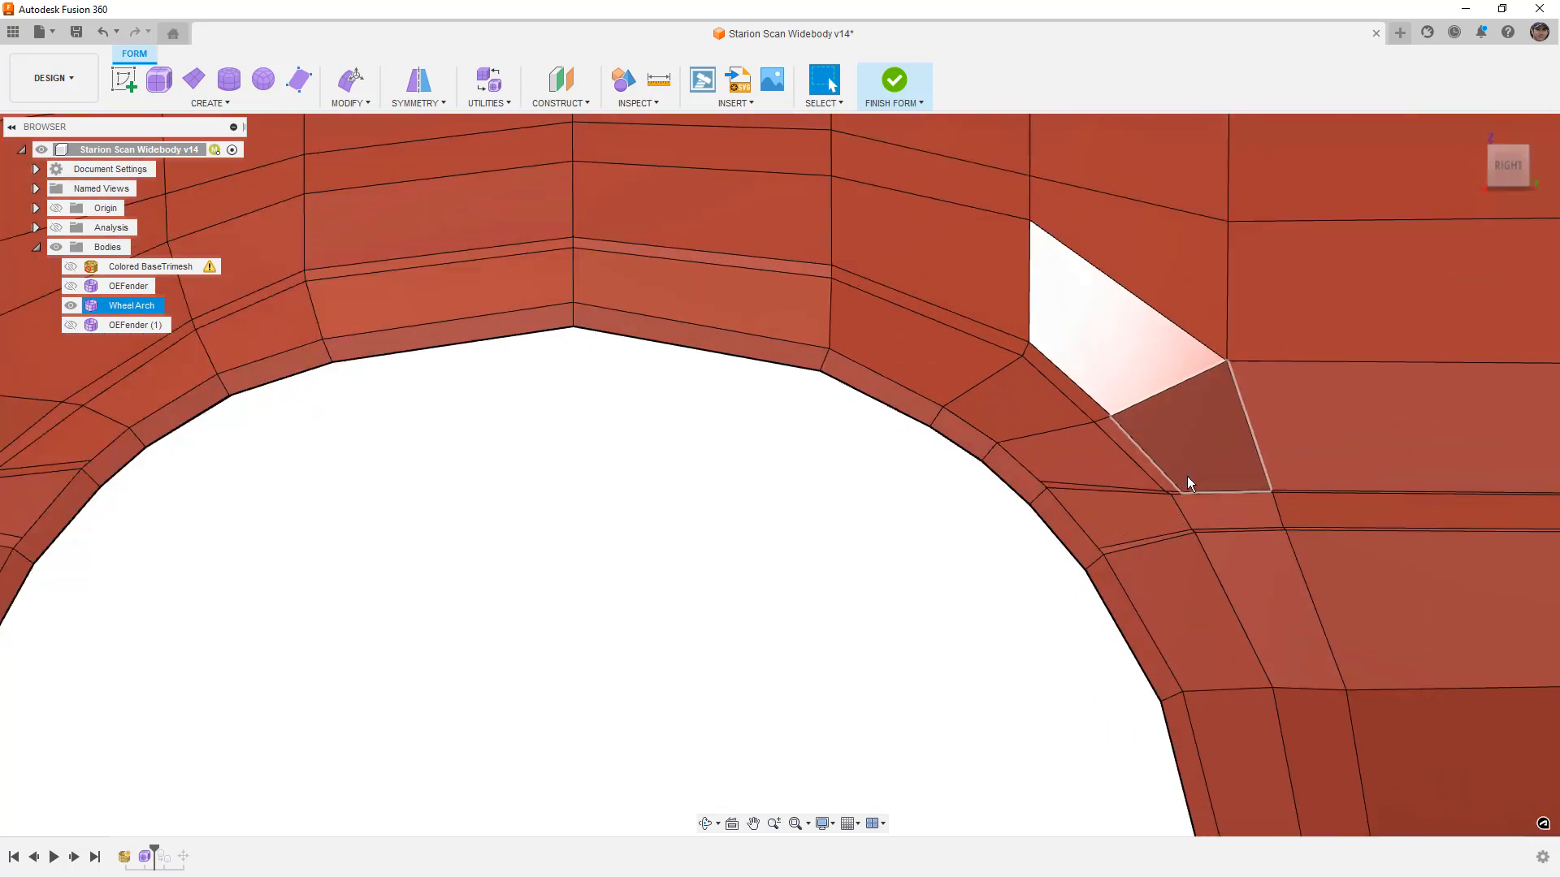
pyautogui.scroll(3, 1187, 476)
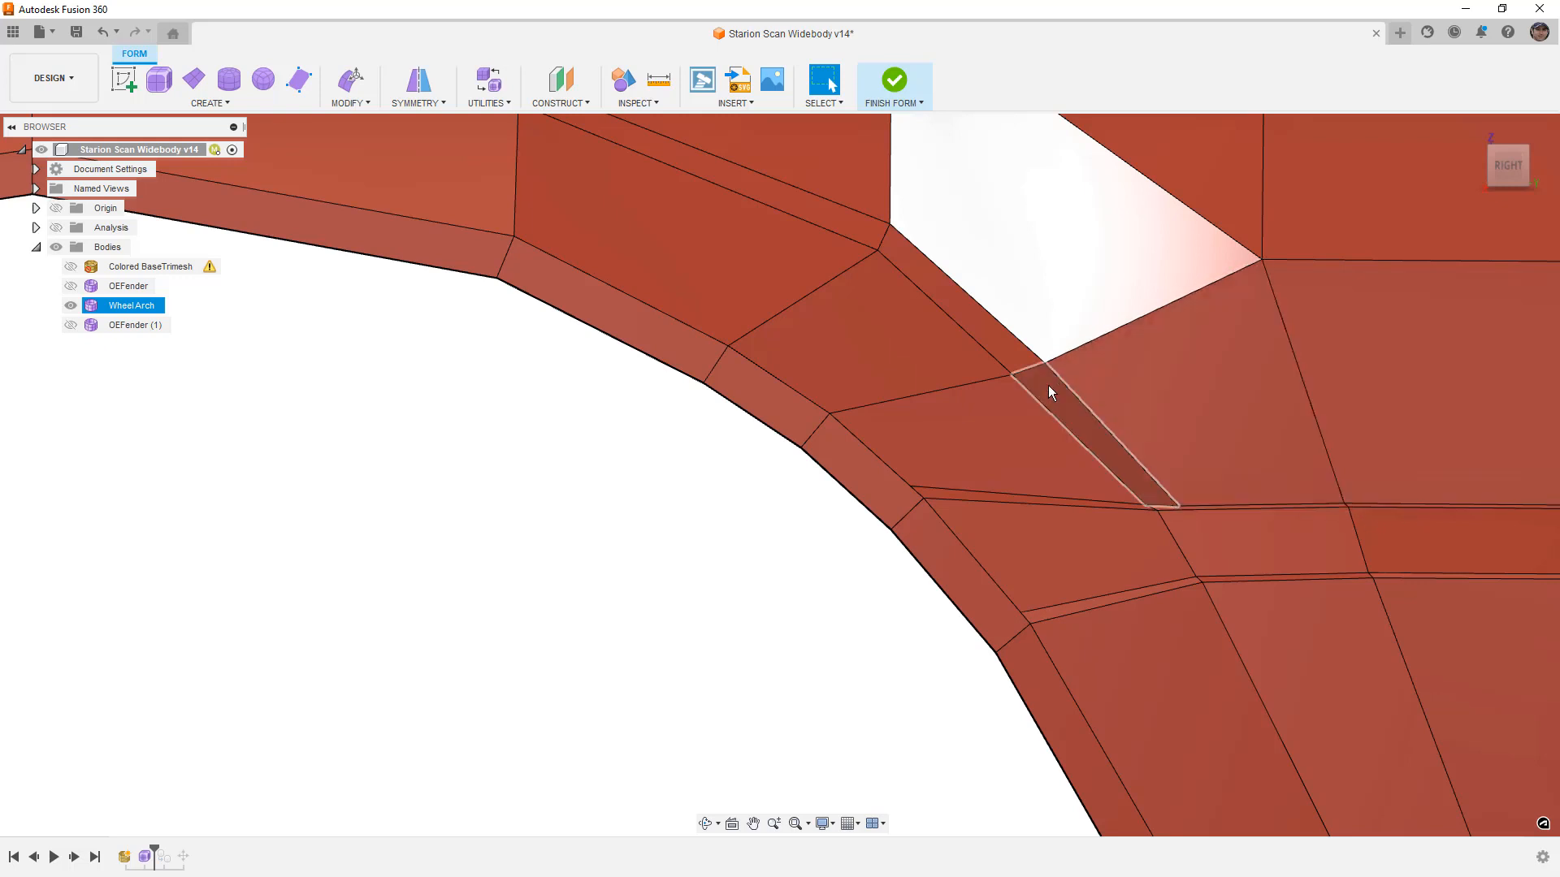
pyautogui.click(372, 104)
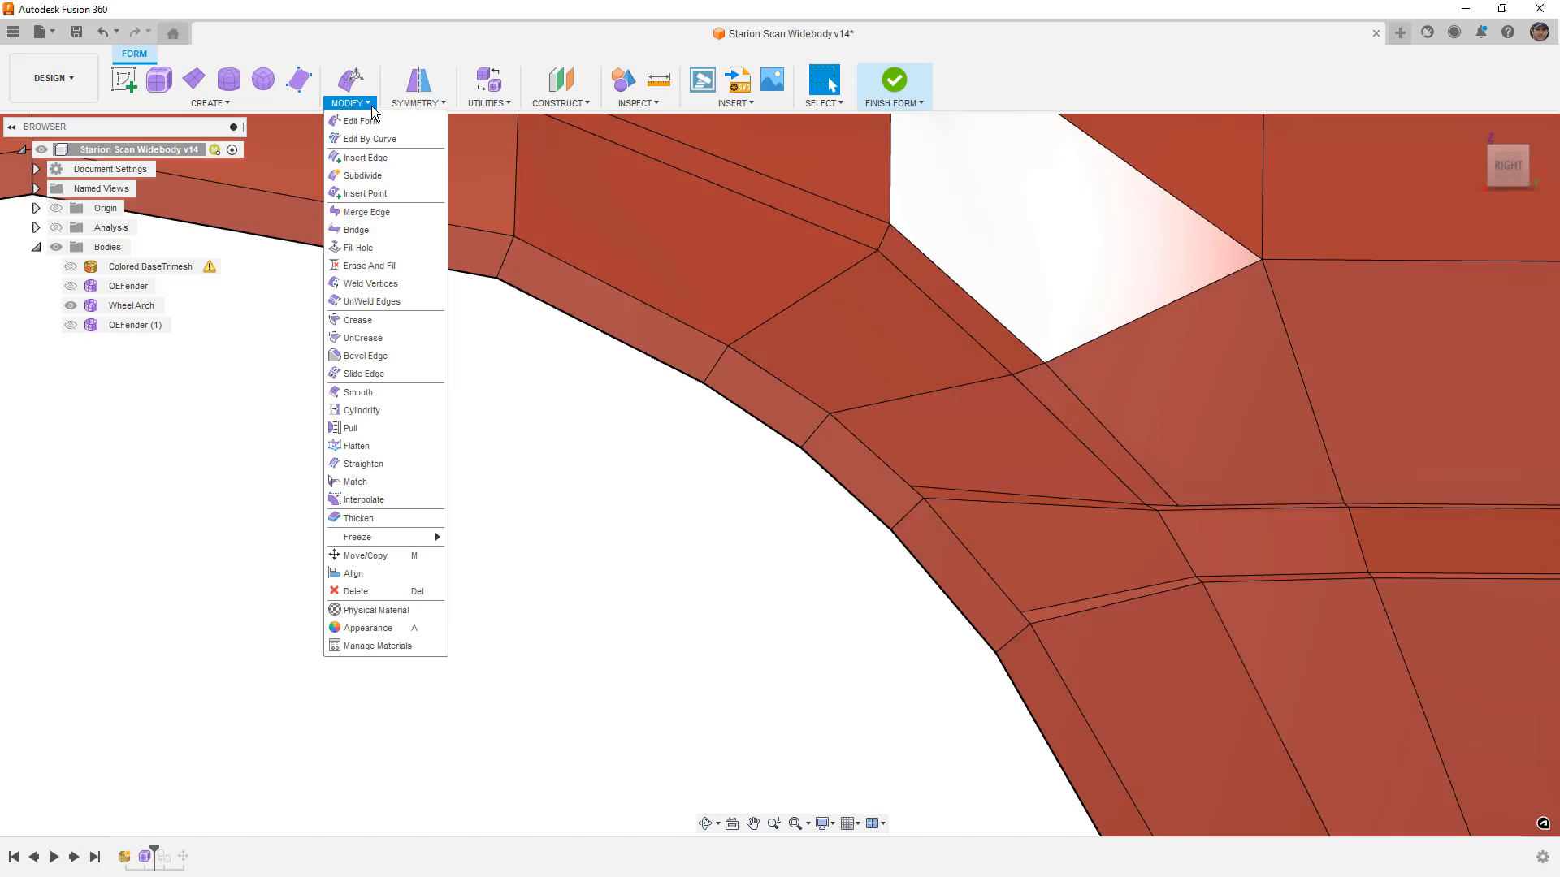
pyautogui.click(367, 193)
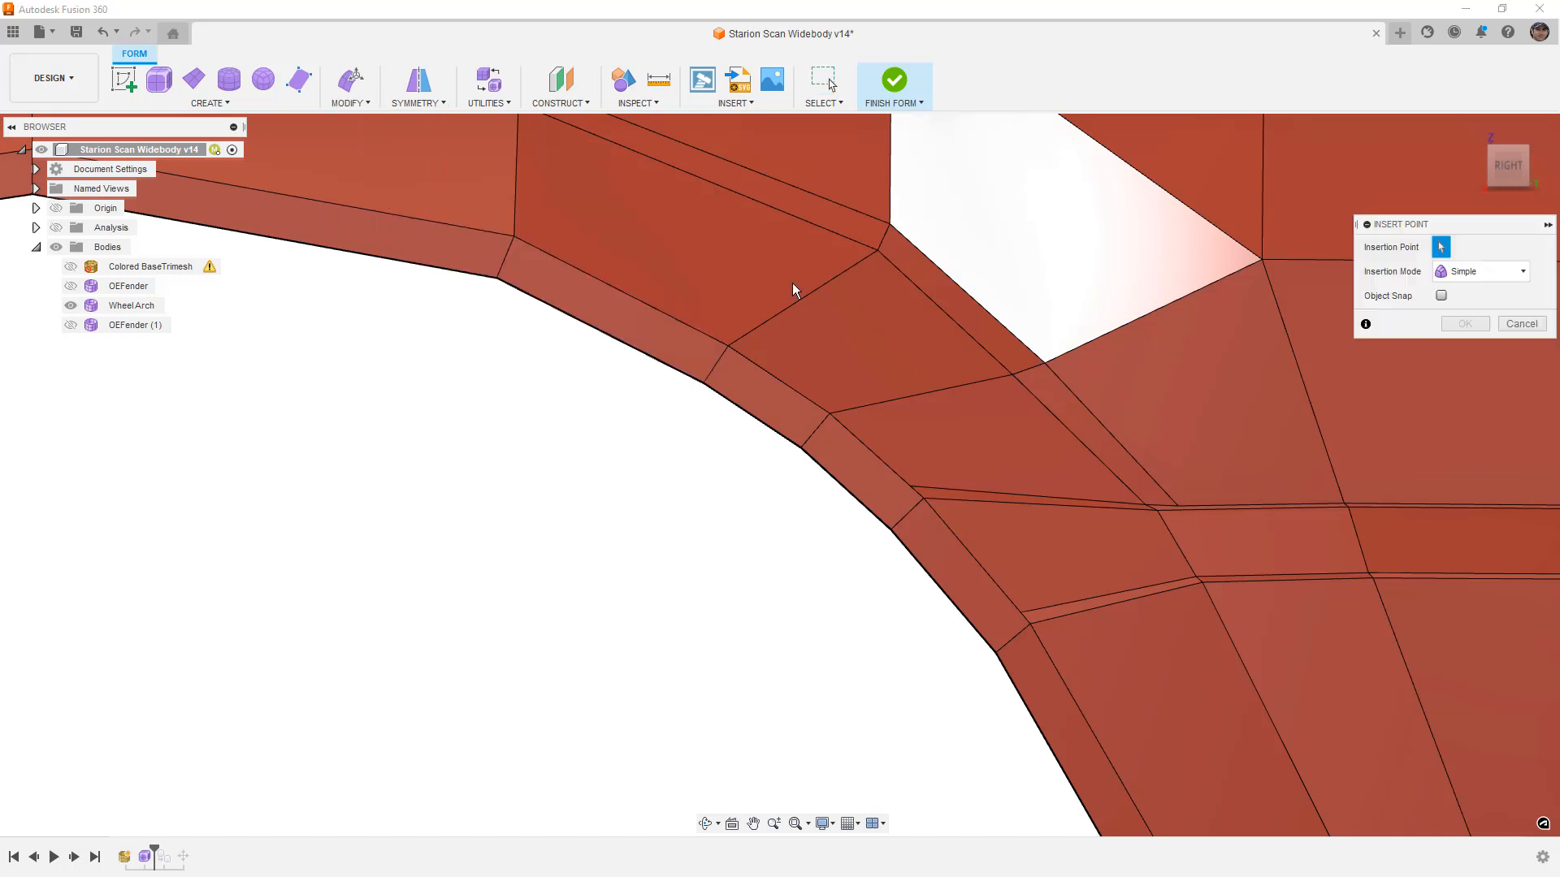
pyautogui.click(1046, 362)
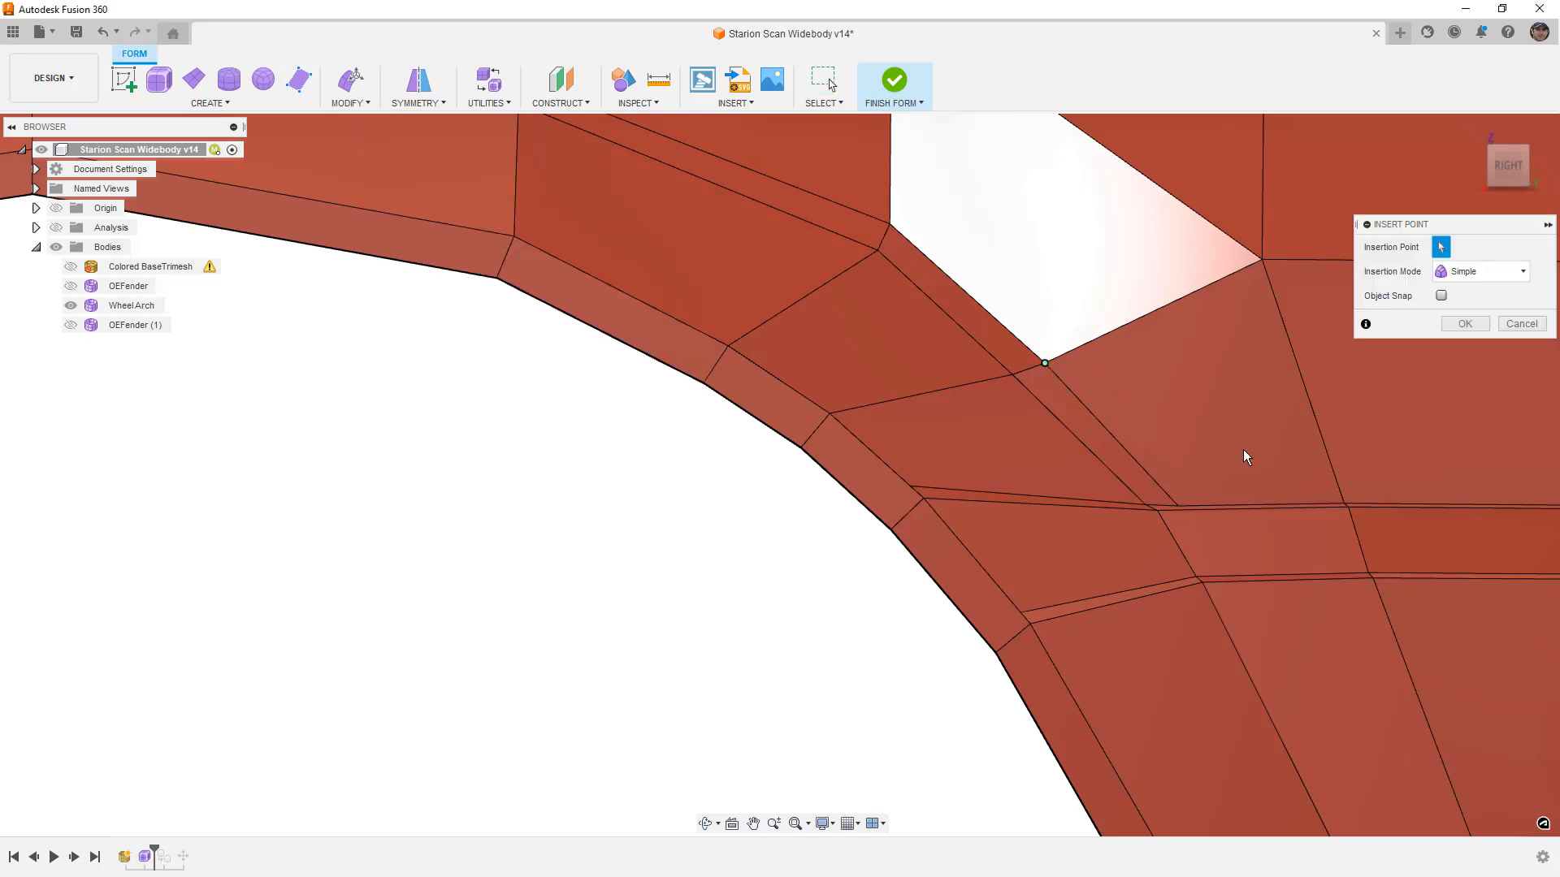
pyautogui.scroll(5, 1345, 499)
pyautogui.click(1342, 510)
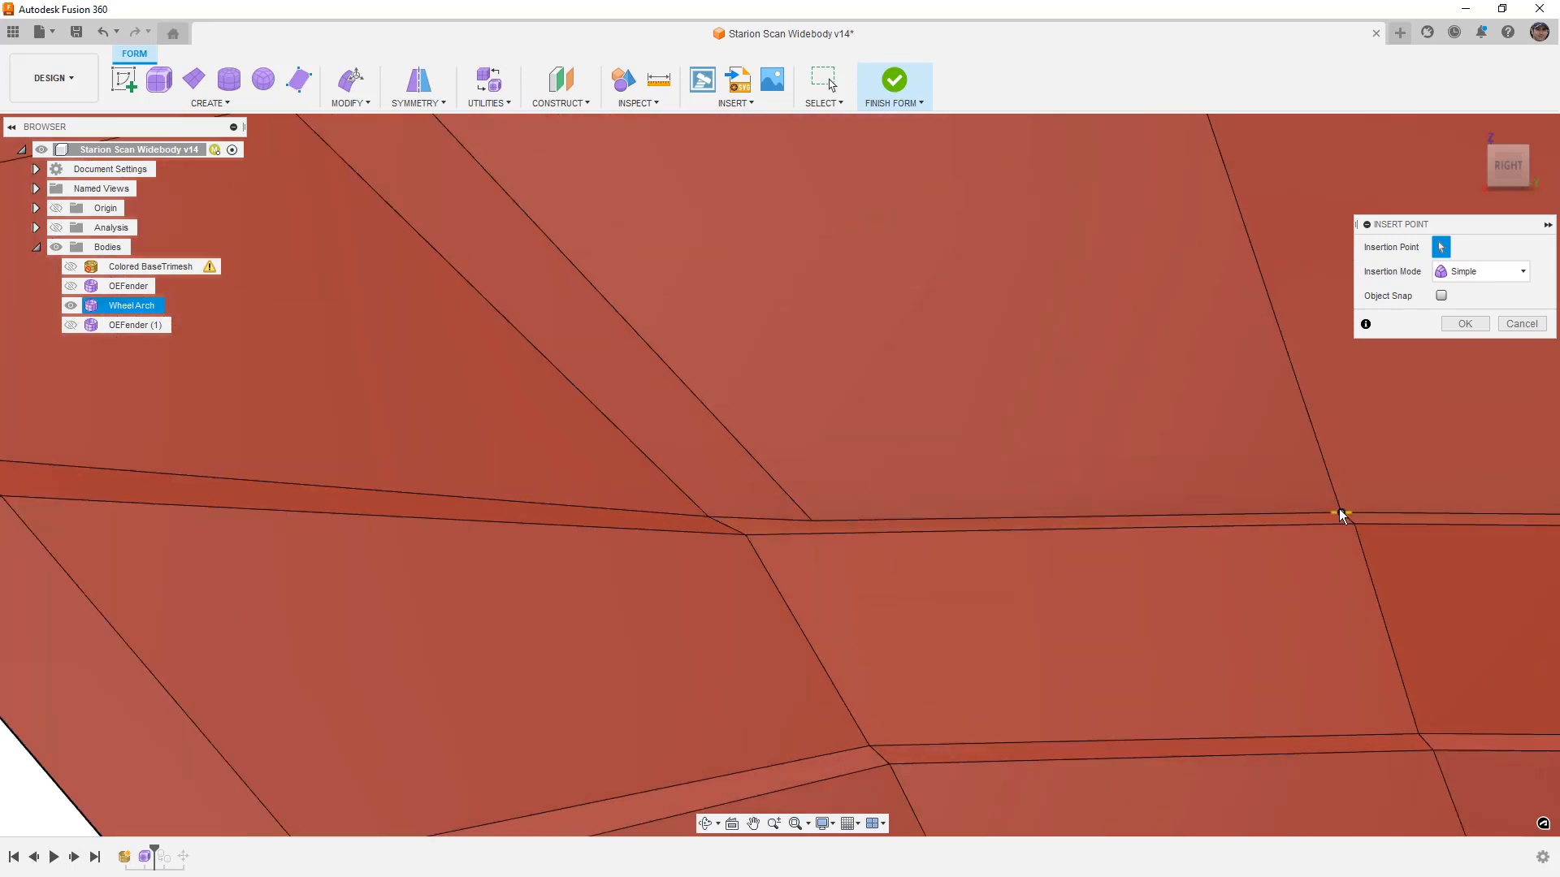
pyautogui.click(1468, 323)
# Delete the outer bevel's last rear segment and the upper body line edges between the inserted edge and the wheel opening
pyautogui.click(1311, 510)
pyautogui.scroll(-3, 1311, 509)
pyautogui.doubleClick(522, 481)
pyautogui.press('Delete')
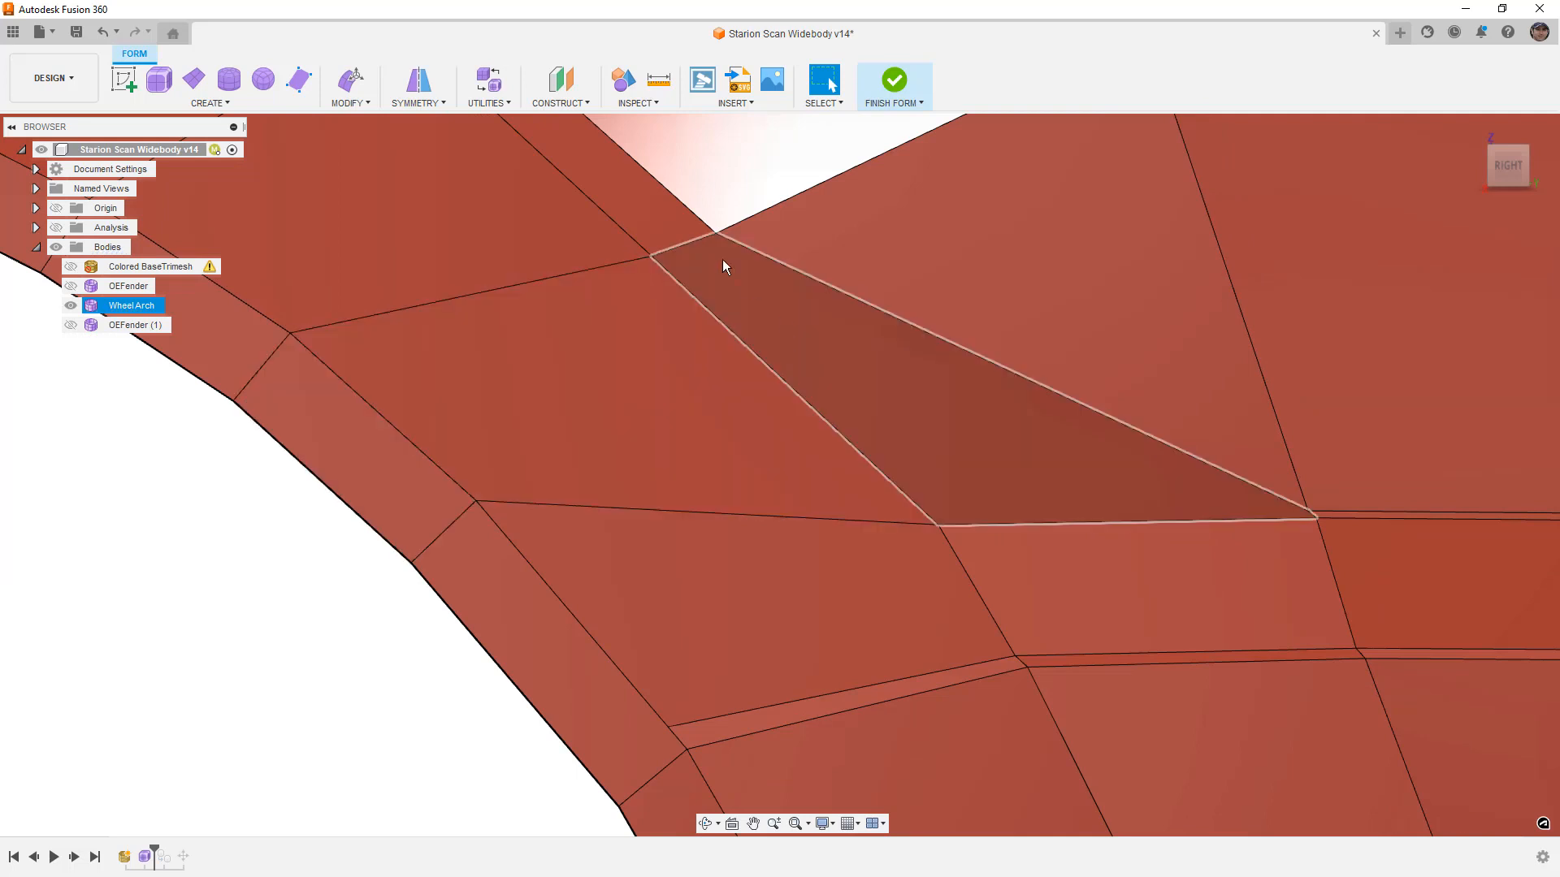
# Return the form to smooth display and examine the surface around the new rear edge, with and without edges
pyautogui.scroll(-3, 866, 370)
pyautogui.click(765, 524)
pyautogui.hotkey('alt', '3')
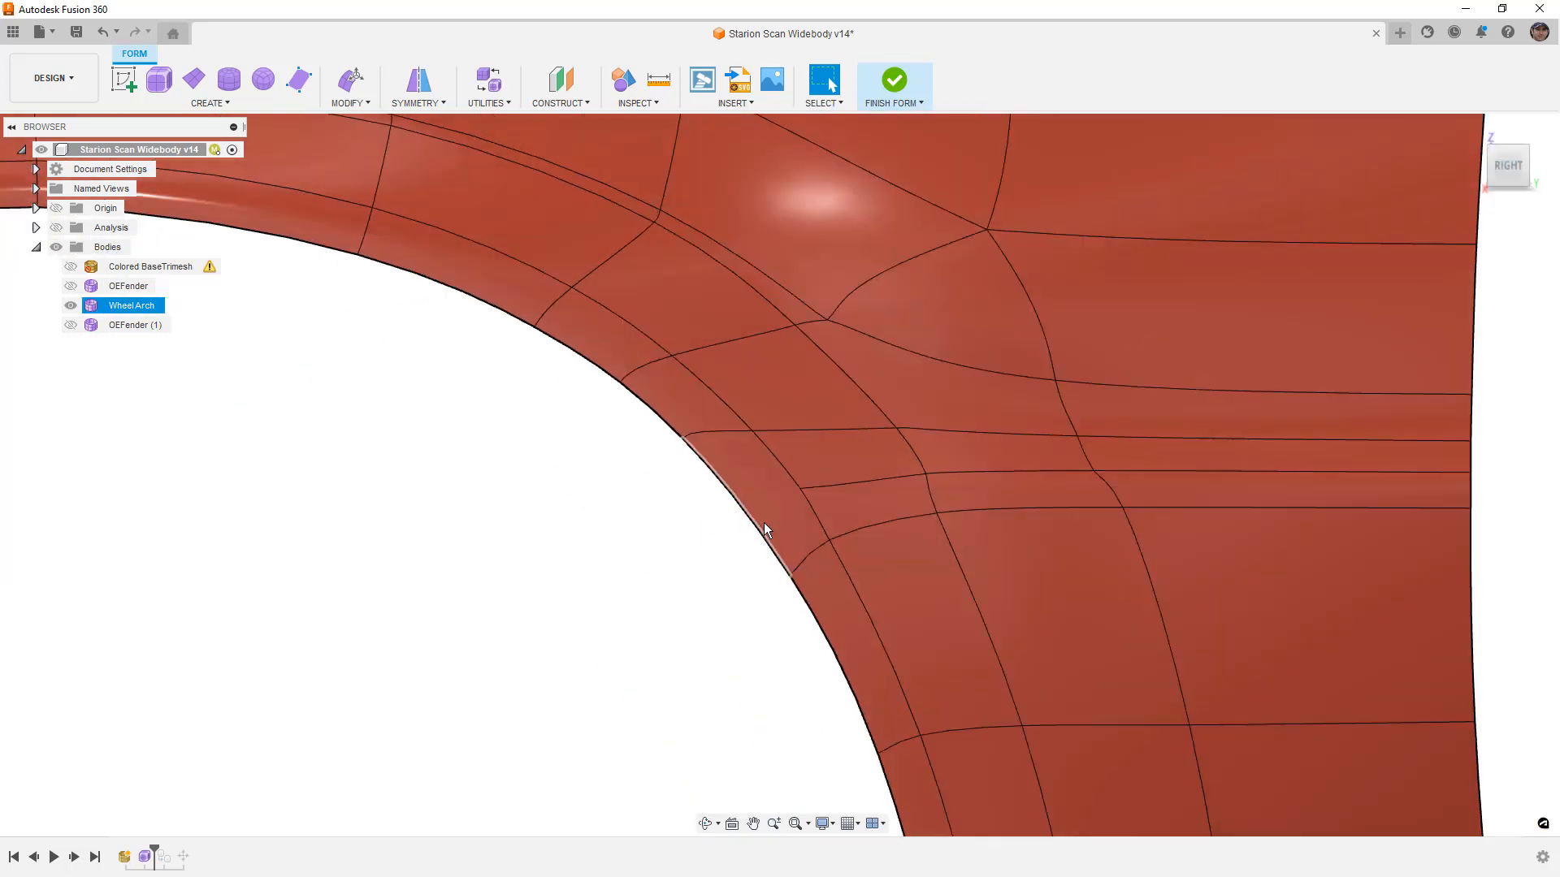
pyautogui.scroll(-2, 765, 524)
pyautogui.keyDown('shift'); pyautogui.moveTo(763, 520); pyautogui.dragTo(738, 522, button='middle'); pyautogui.keyUp('shift')
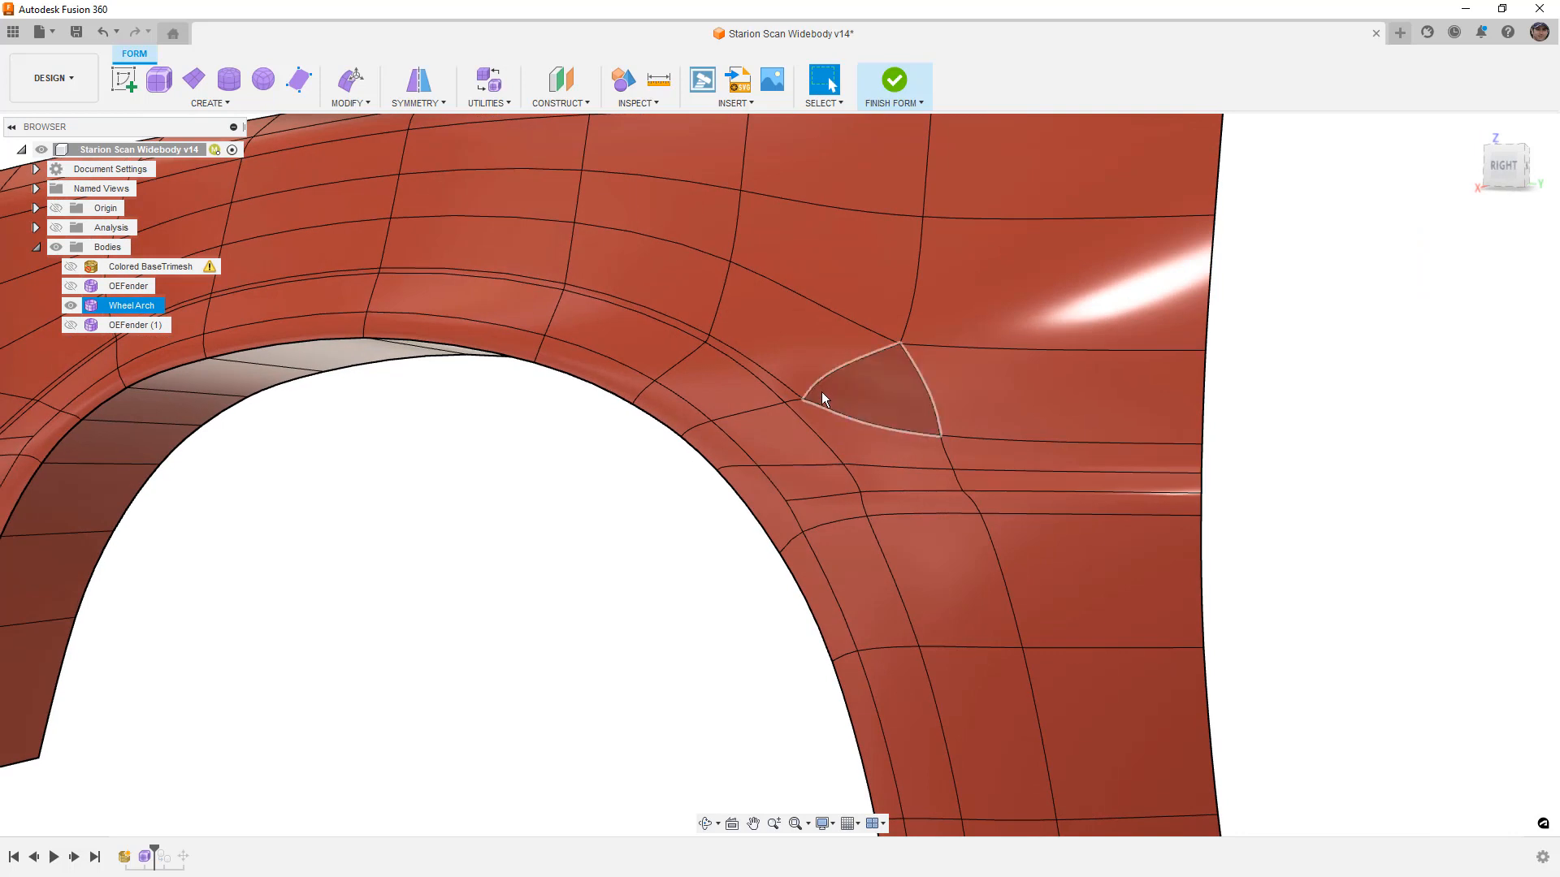
pyautogui.keyDown('shift'); pyautogui.moveTo(835, 407); pyautogui.dragTo(798, 417, button='middle'); pyautogui.keyUp('shift')
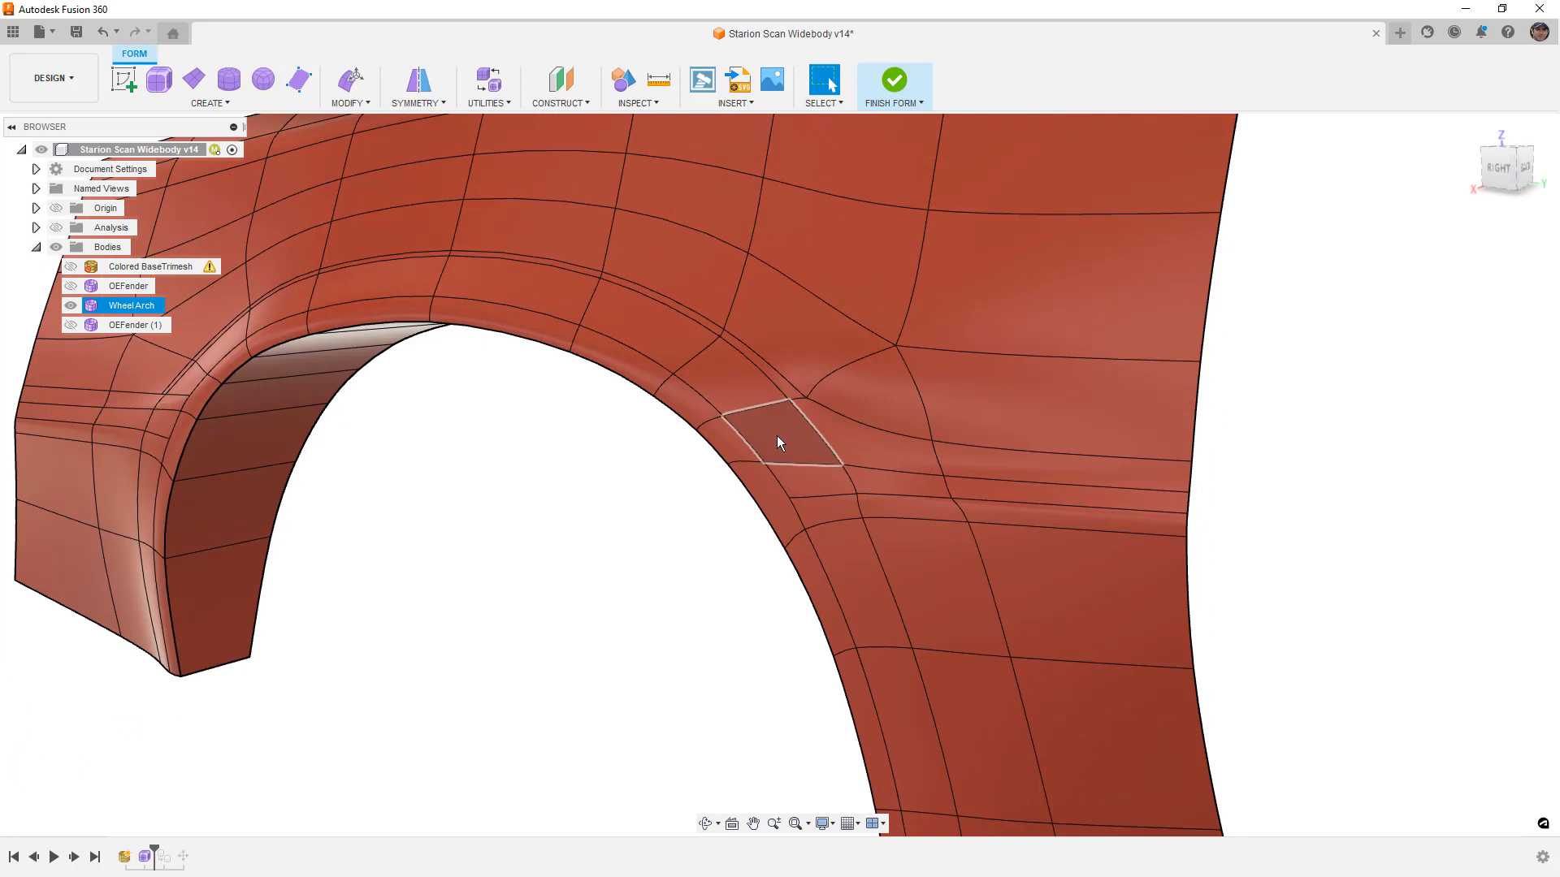
pyautogui.hotkey('ctrl', '4')
pyautogui.moveTo(588, 477)
pyautogui.keyDown('shift'); pyautogui.mouseDown(button='middle')
pyautogui.moveTo(574, 477)
pyautogui.moveTo(601, 489)
pyautogui.mouseUp(button='middle'); pyautogui.keyUp('shift')
pyautogui.hotkey('alt', '2')
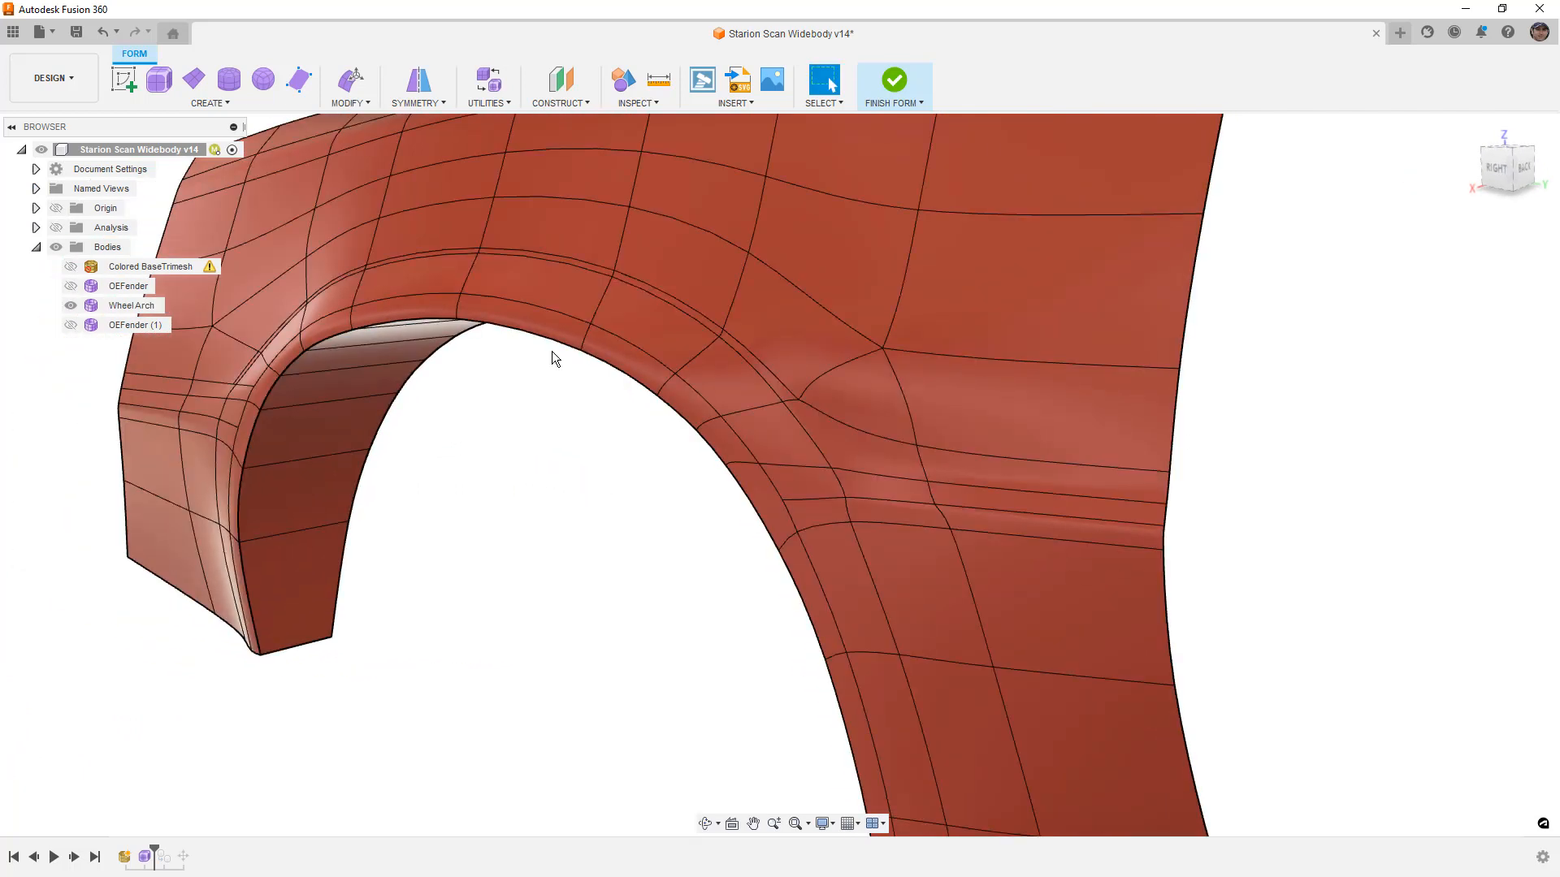
# Run Repair Body on the wheel arch and repair the error star where the inserted edge meets the outer bevel
pyautogui.click(490, 103)
pyautogui.click(504, 140)
pyautogui.click(821, 418)
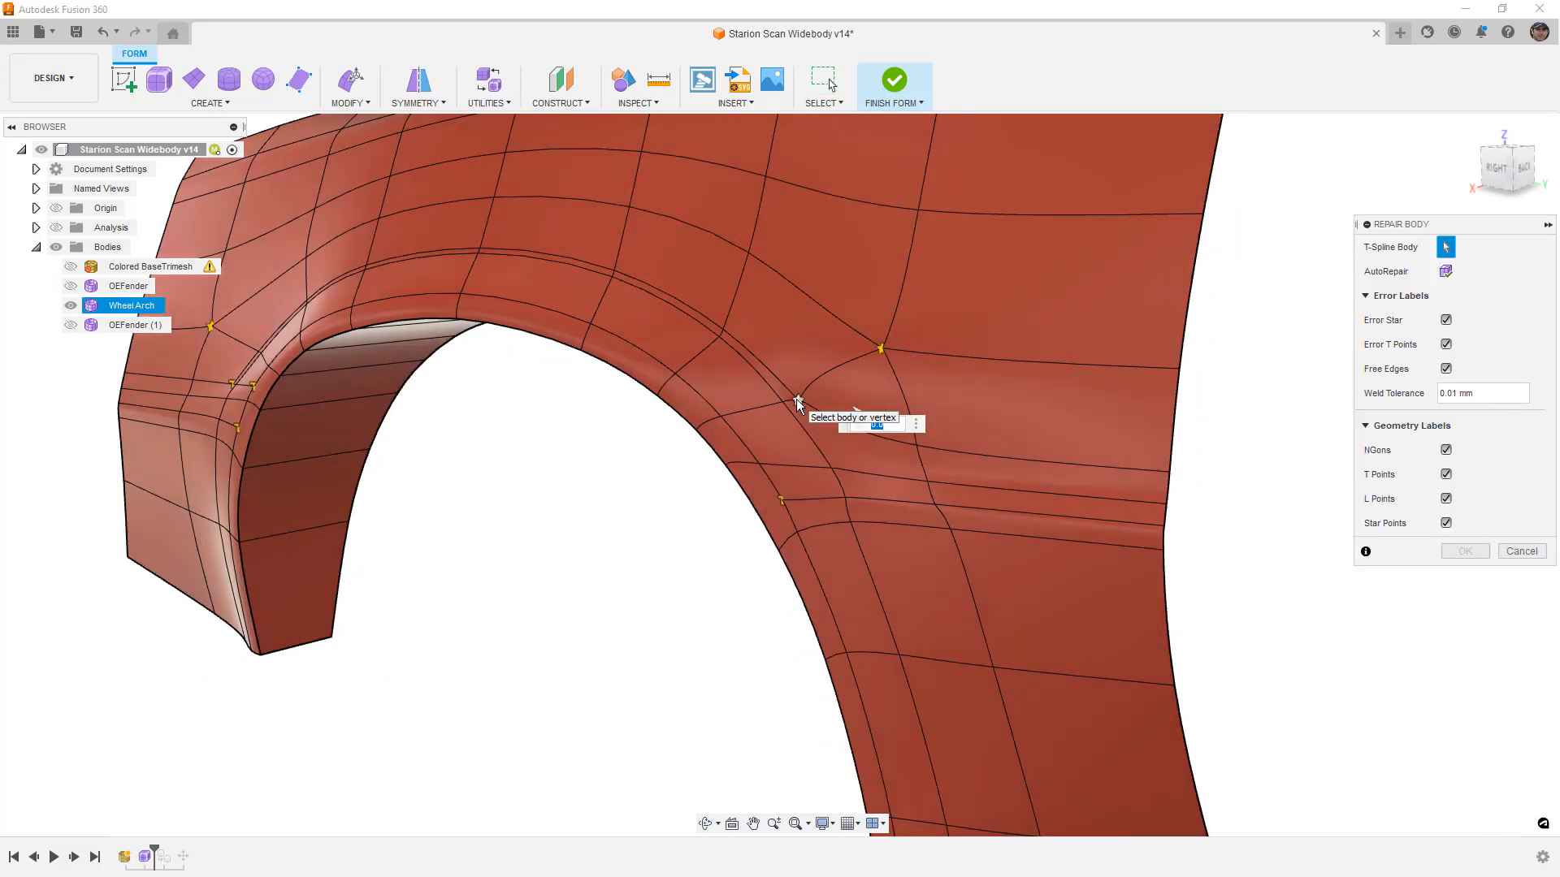
pyautogui.click(797, 399)
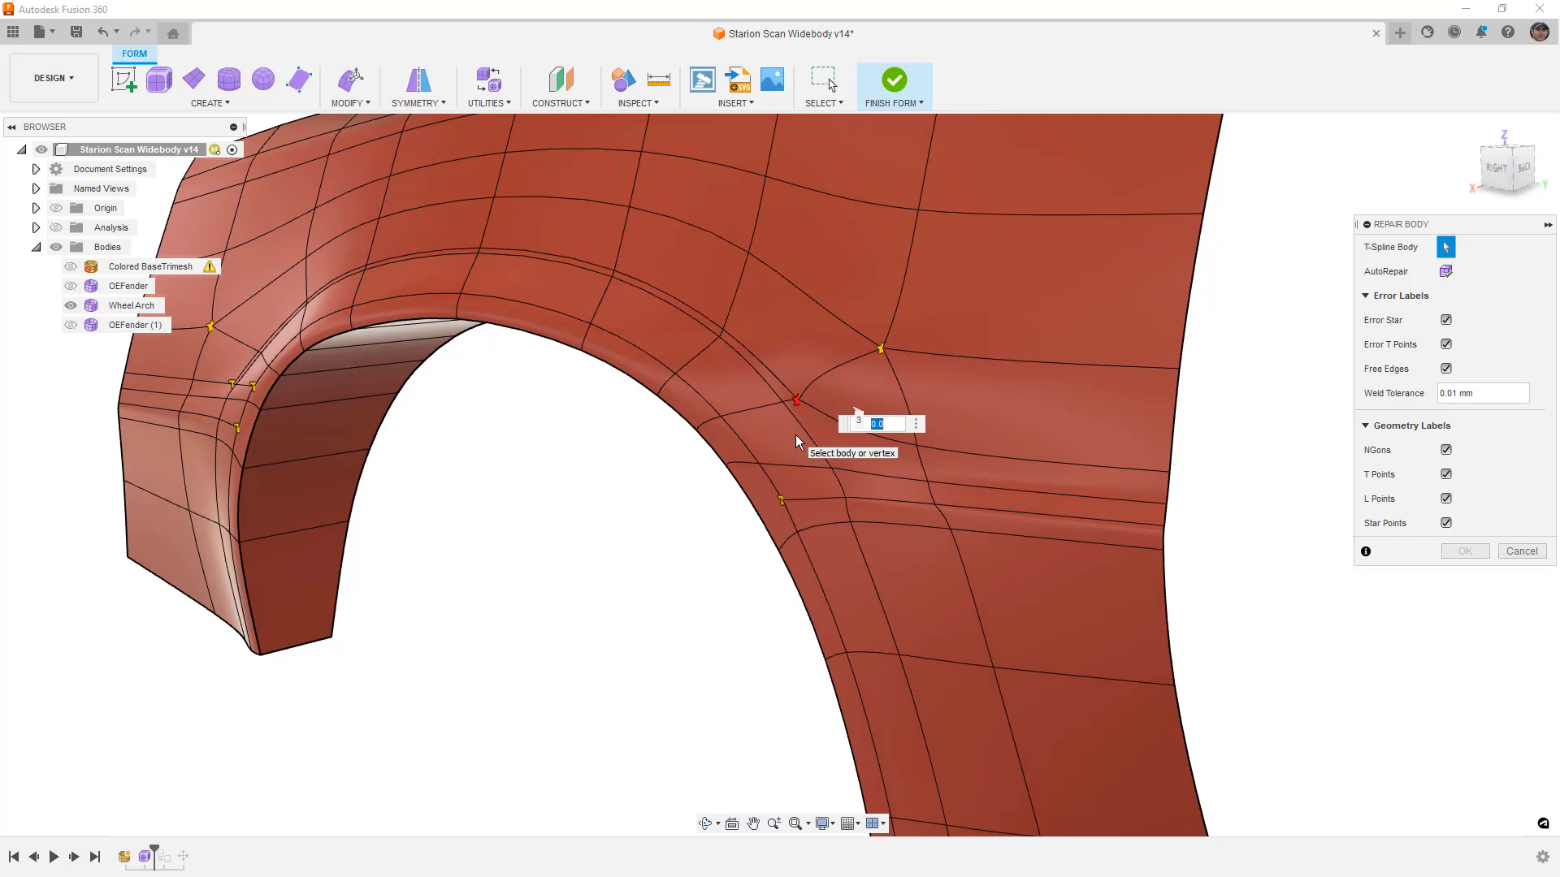
pyautogui.click(800, 402)
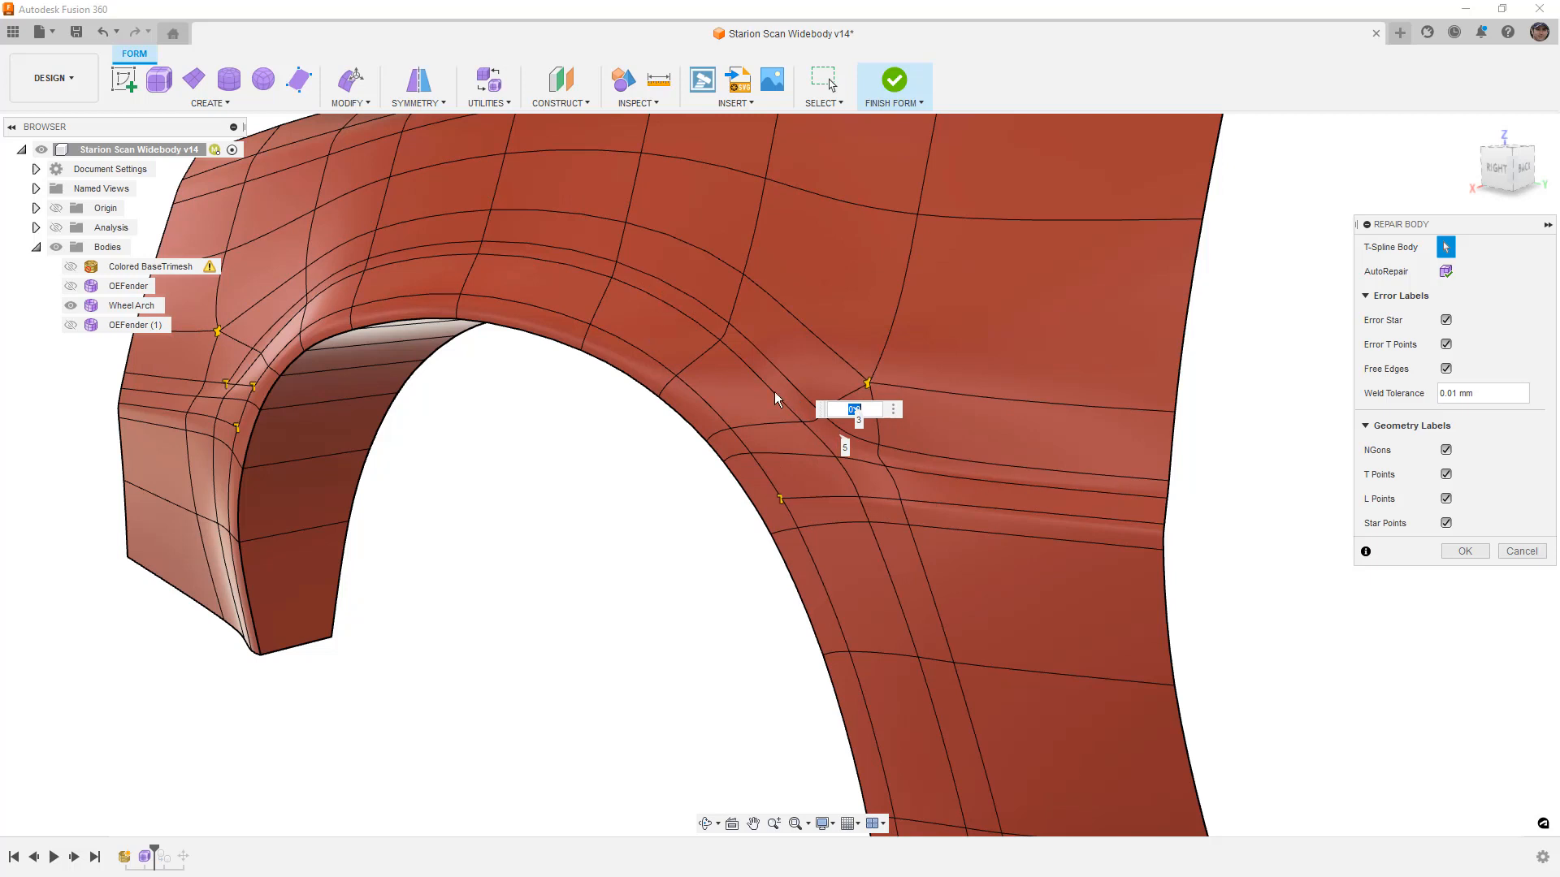
pyautogui.click(1464, 550)
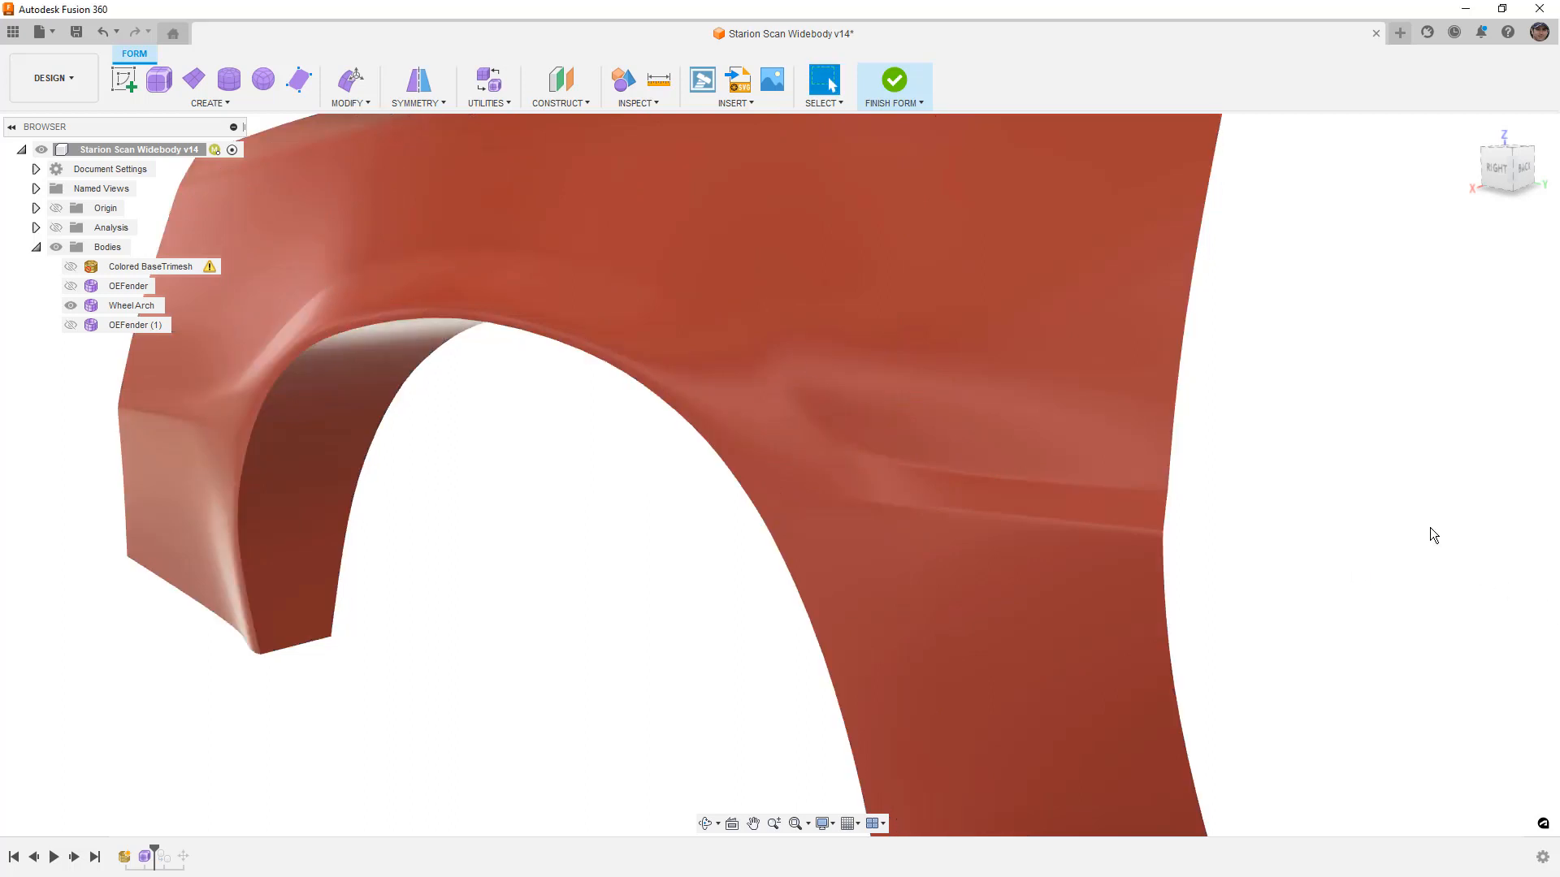
# Examine the shaded wheel arch from the rear, checking how the repaired area blends into the body lines
pyautogui.scroll(-5, 1052, 472)
pyautogui.keyDown('shift'); pyautogui.moveTo(1051, 472); pyautogui.dragTo(820, 465, button='middle'); pyautogui.keyUp('shift')
pyautogui.scroll(4, 762, 373)
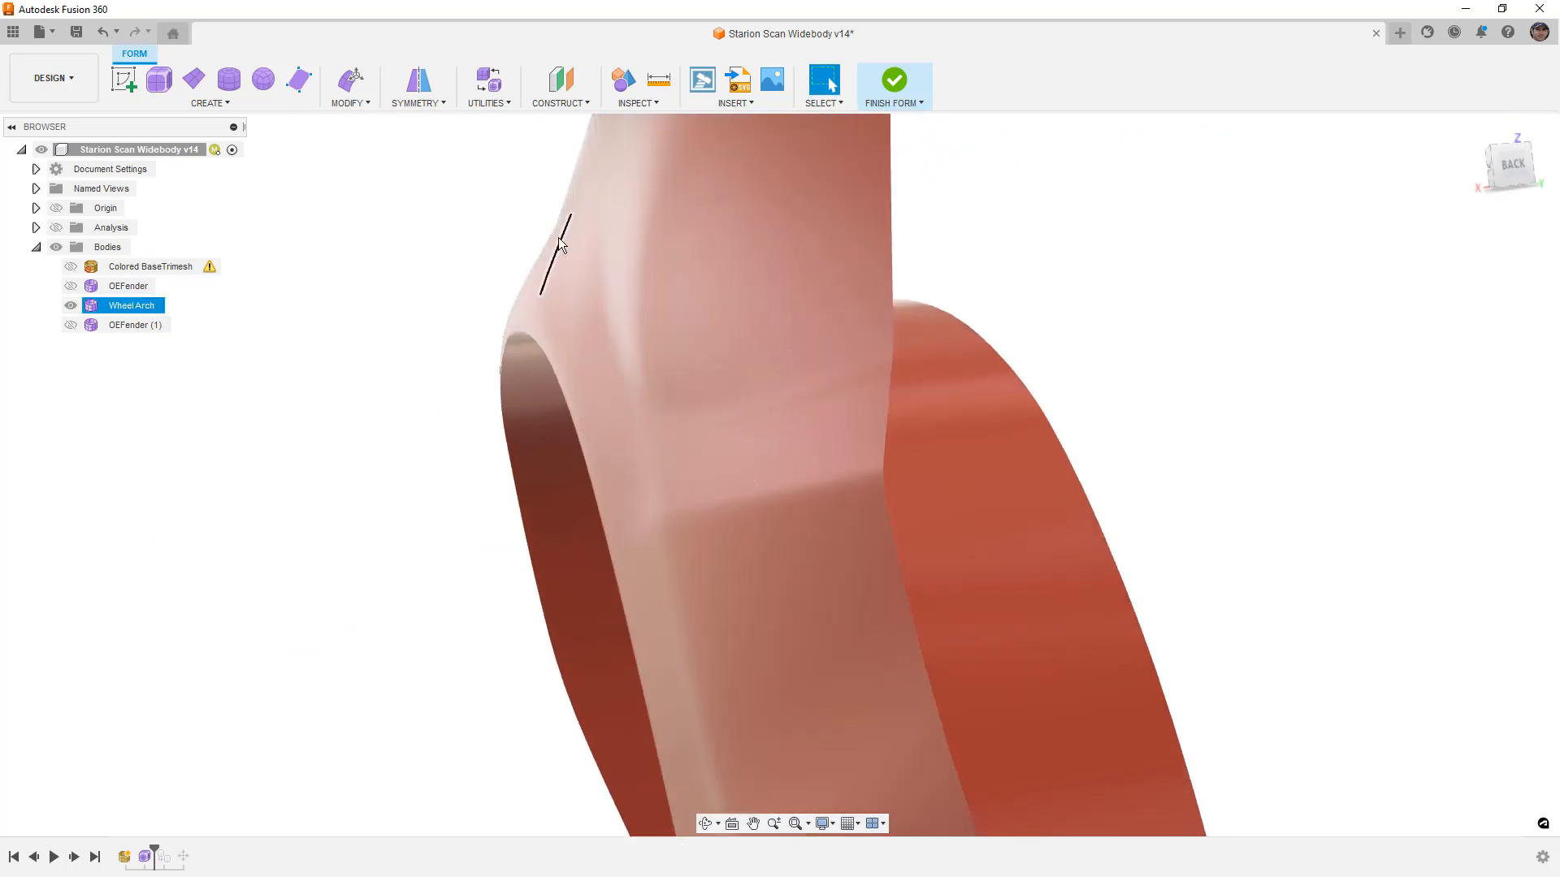
pyautogui.scroll(-3, 625, 348)
pyautogui.scroll(-2, 656, 330)
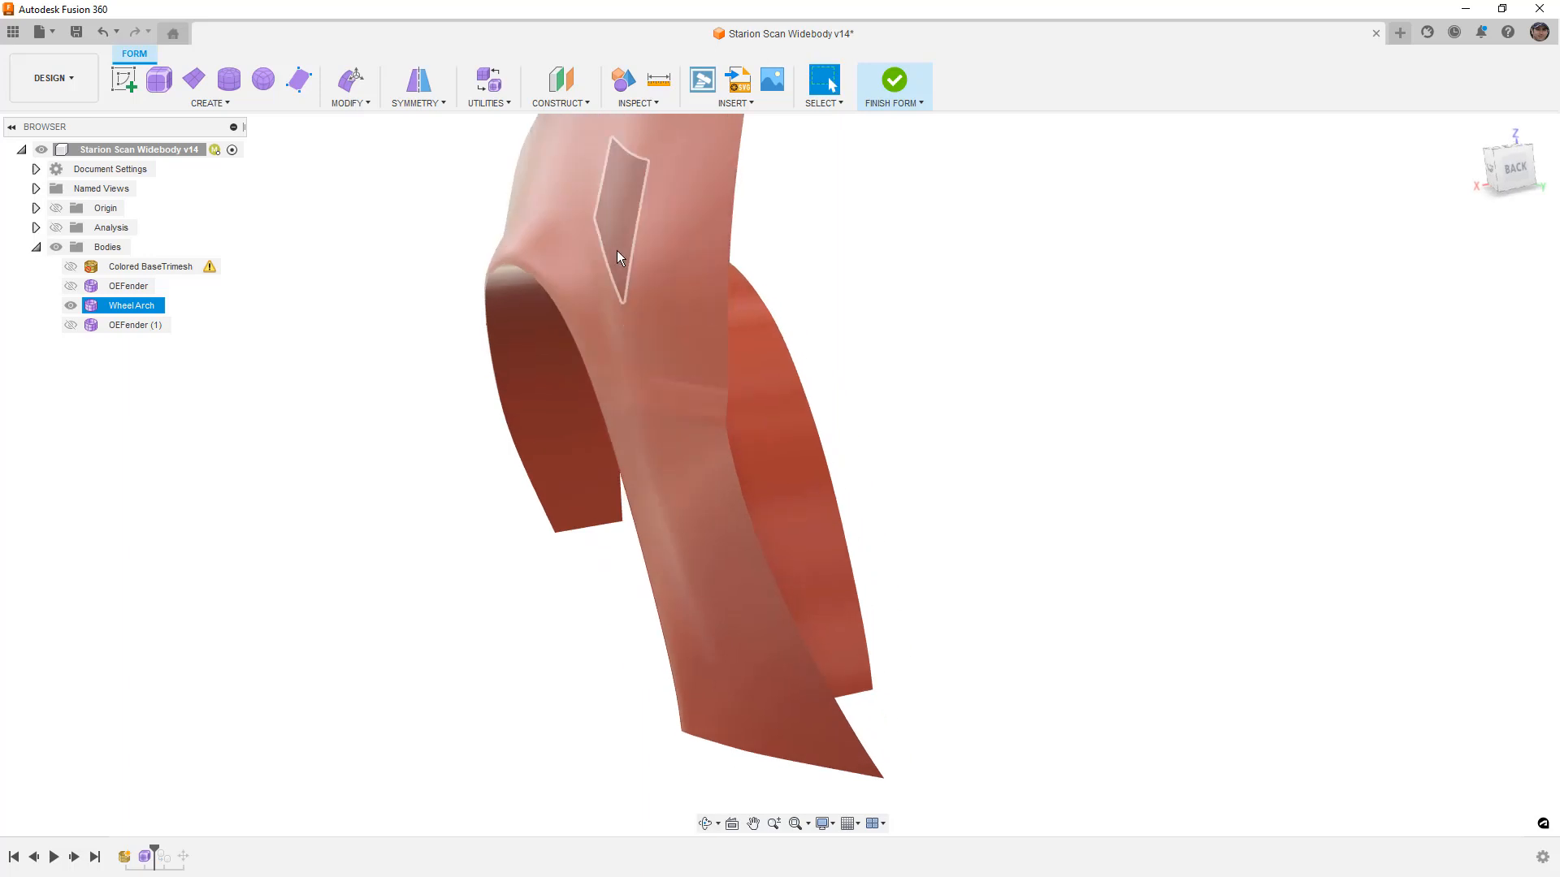
pyautogui.scroll(-3, 646, 246)
pyautogui.keyDown('shift'); pyautogui.moveTo(647, 246); pyautogui.dragTo(853, 243, button='middle'); pyautogui.keyUp('shift')
# In the right view, preview a Zebra Analysis on the wheel arch with horizontal stripes and 100 repeats
pyautogui.click(1510, 171)
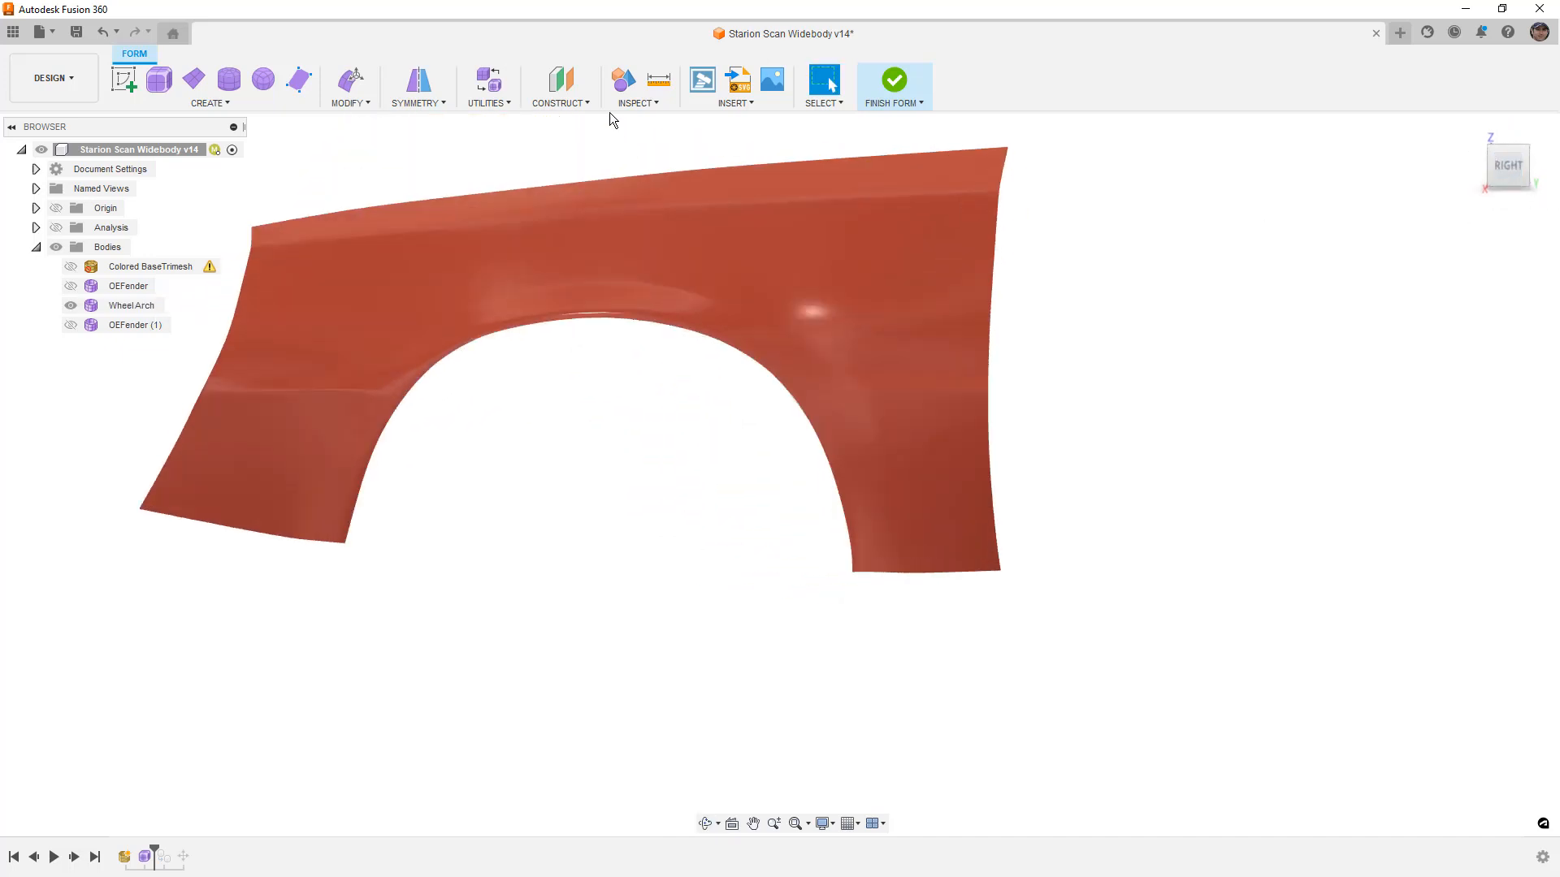
pyautogui.click(618, 103)
pyautogui.click(650, 176)
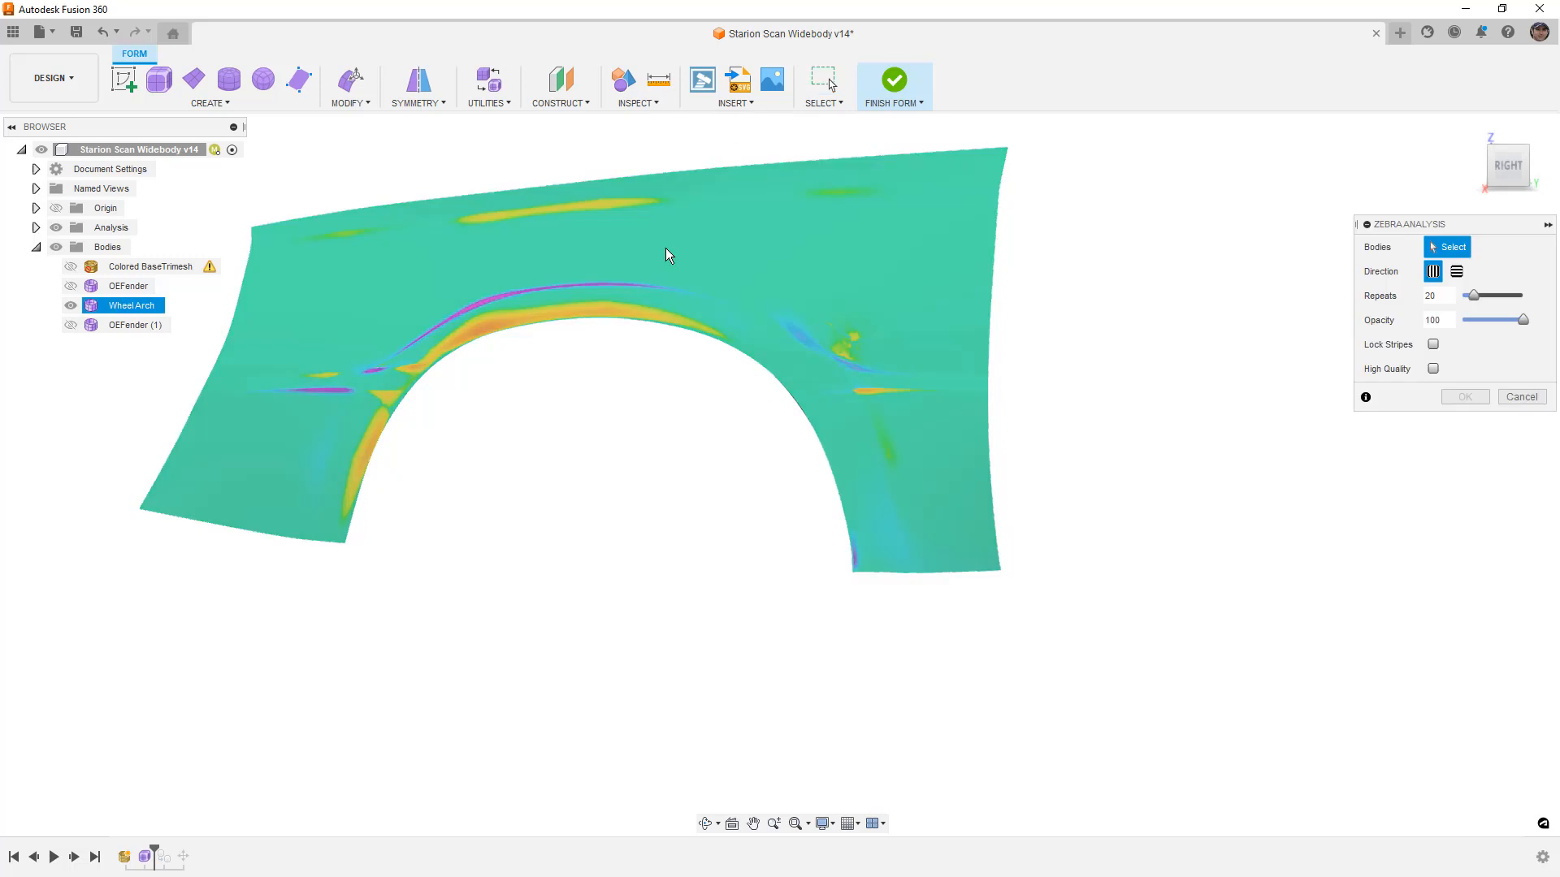
pyautogui.click(1455, 275)
pyautogui.moveTo(1478, 297); pyautogui.dragTo(1523, 296)
pyautogui.scroll(3, 630, 294)
pyautogui.moveTo(234, 393); pyautogui.dragTo(295, 414, button='middle')
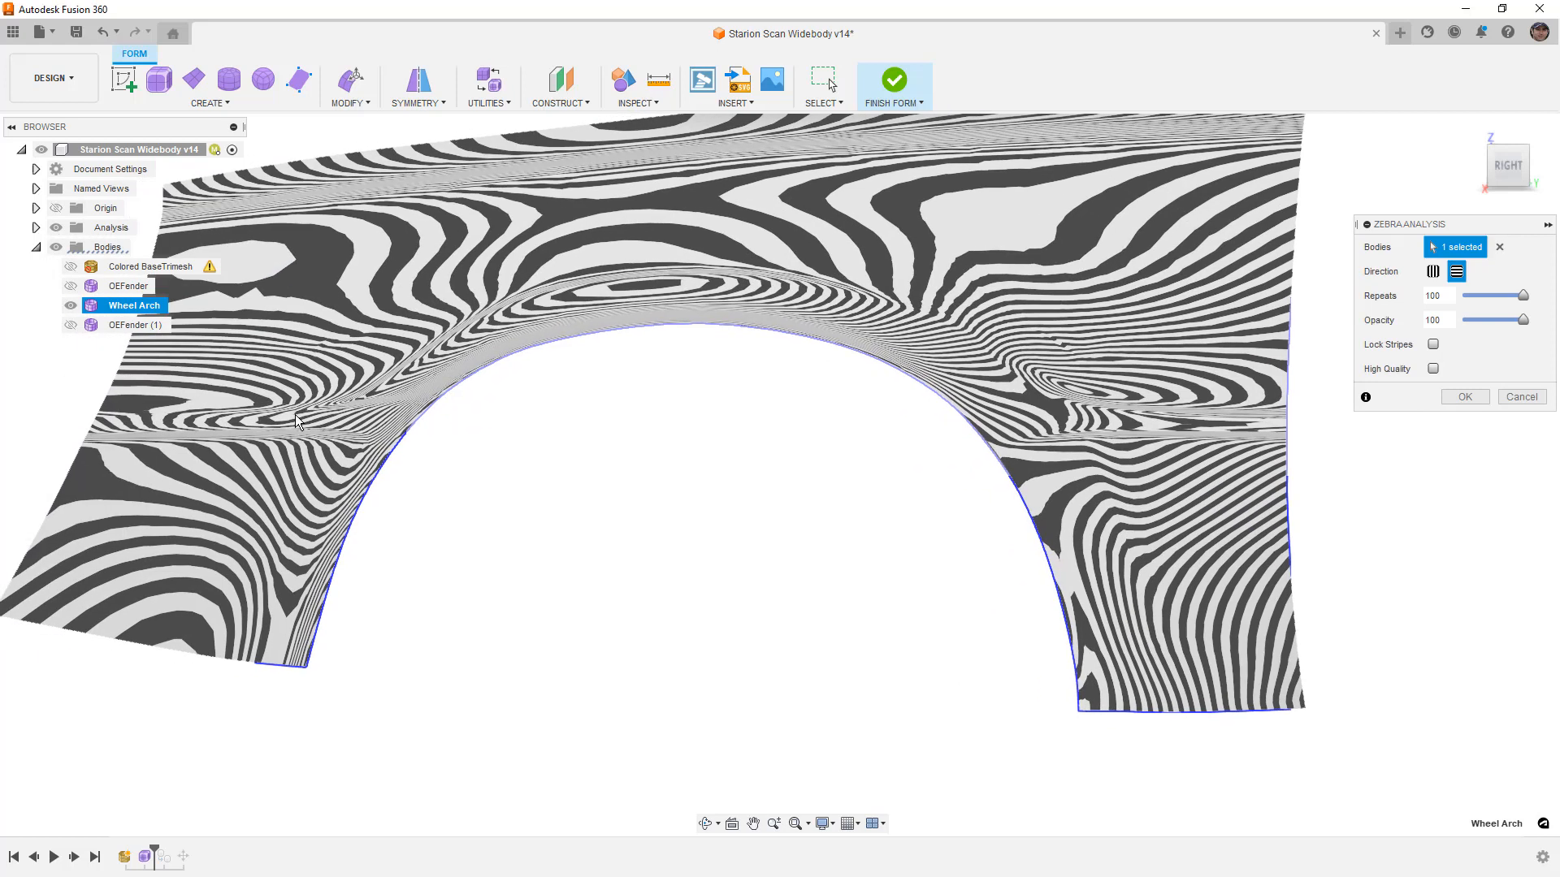
# Examine the zebra stripes around the front and rear crease ends from the side and rear, and close the analysis without keeping it
pyautogui.scroll(3, 295, 414)
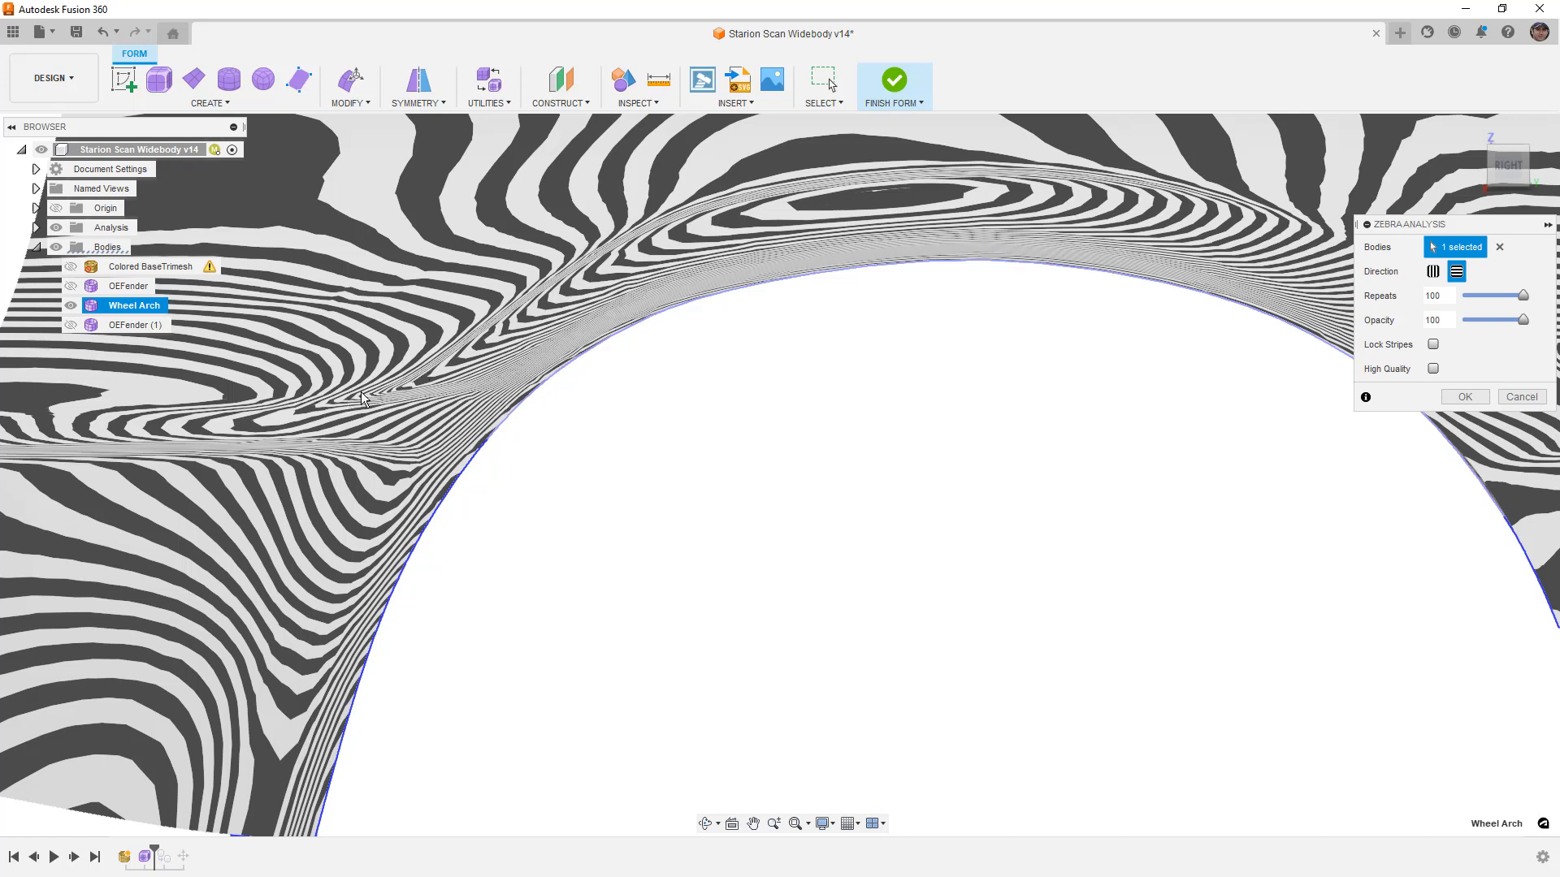
pyautogui.keyDown('shift'); pyautogui.moveTo(1192, 271); pyautogui.dragTo(692, 257, button='middle'); pyautogui.keyUp('shift')
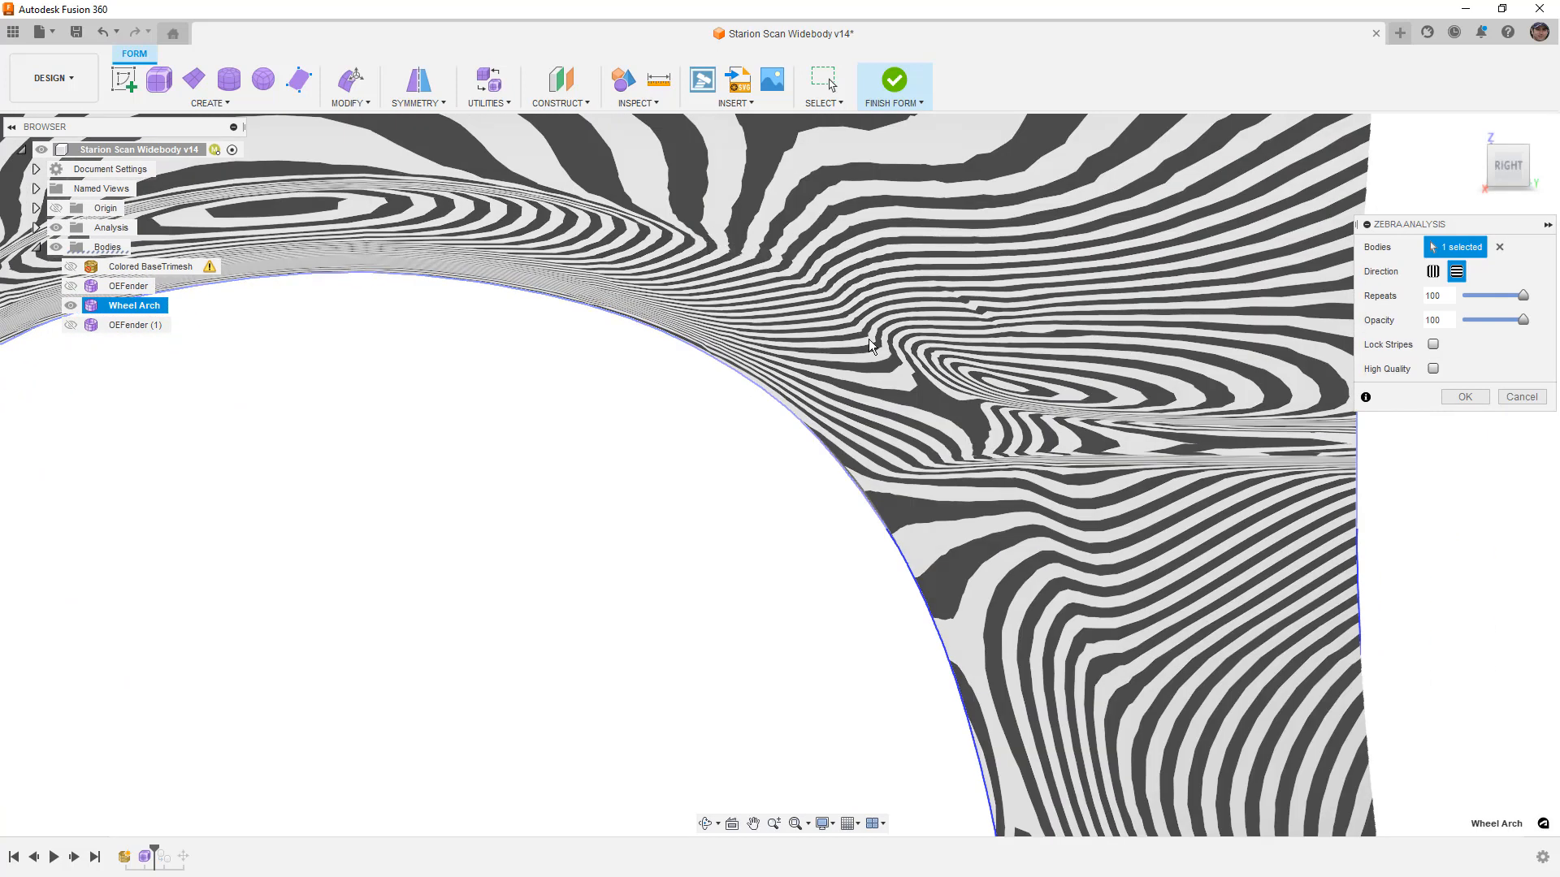
pyautogui.scroll(-5, 1138, 402)
pyautogui.keyDown('shift'); pyautogui.moveTo(1137, 401); pyautogui.dragTo(1040, 267, button='middle'); pyautogui.keyUp('shift')
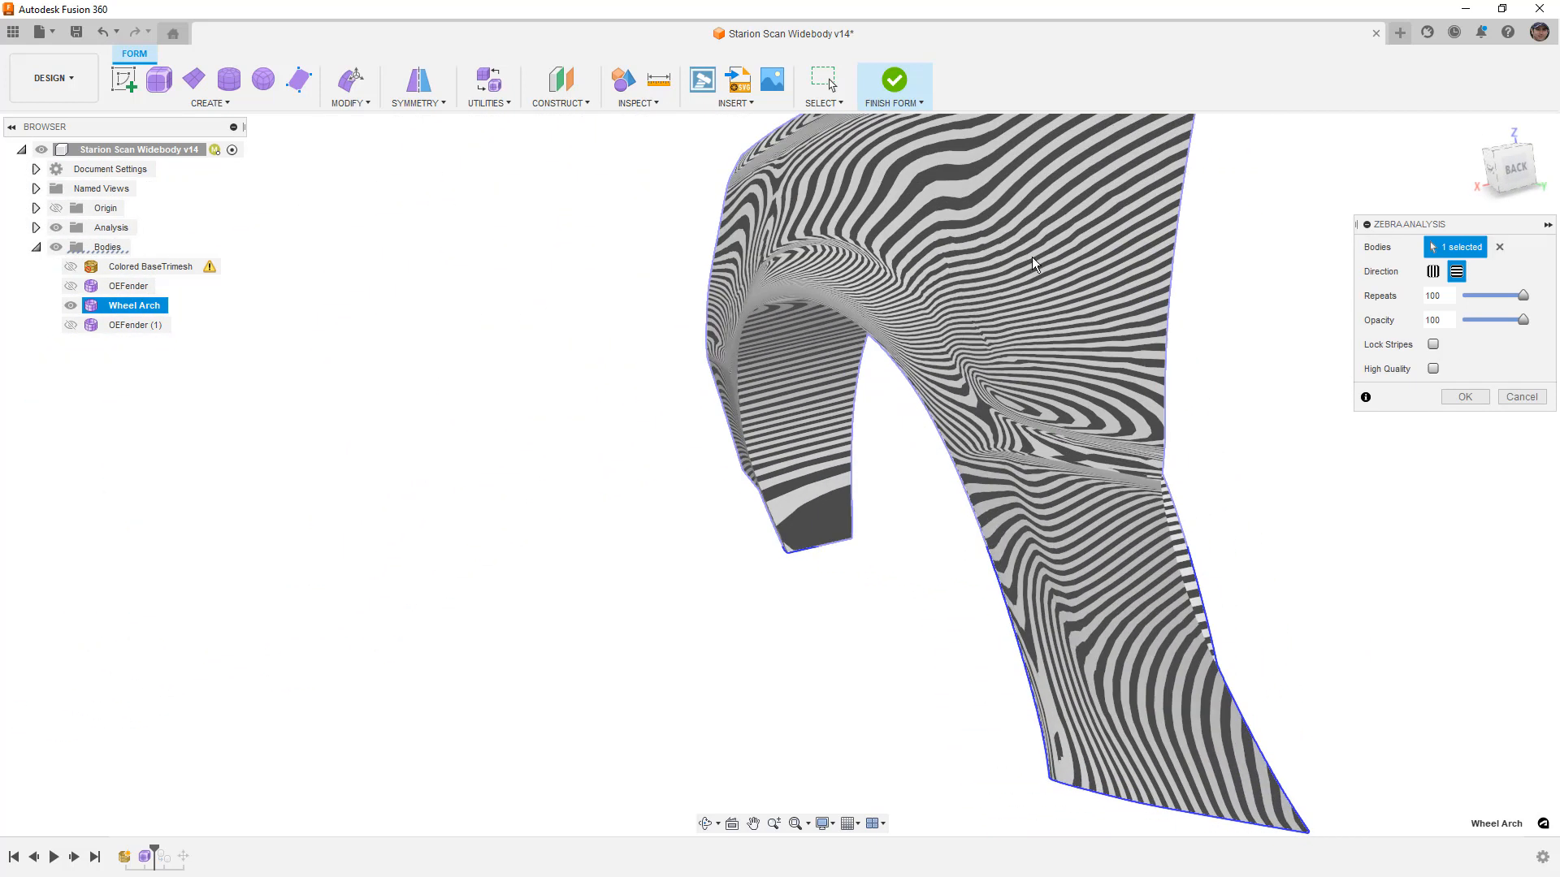
pyautogui.scroll(3, 916, 305)
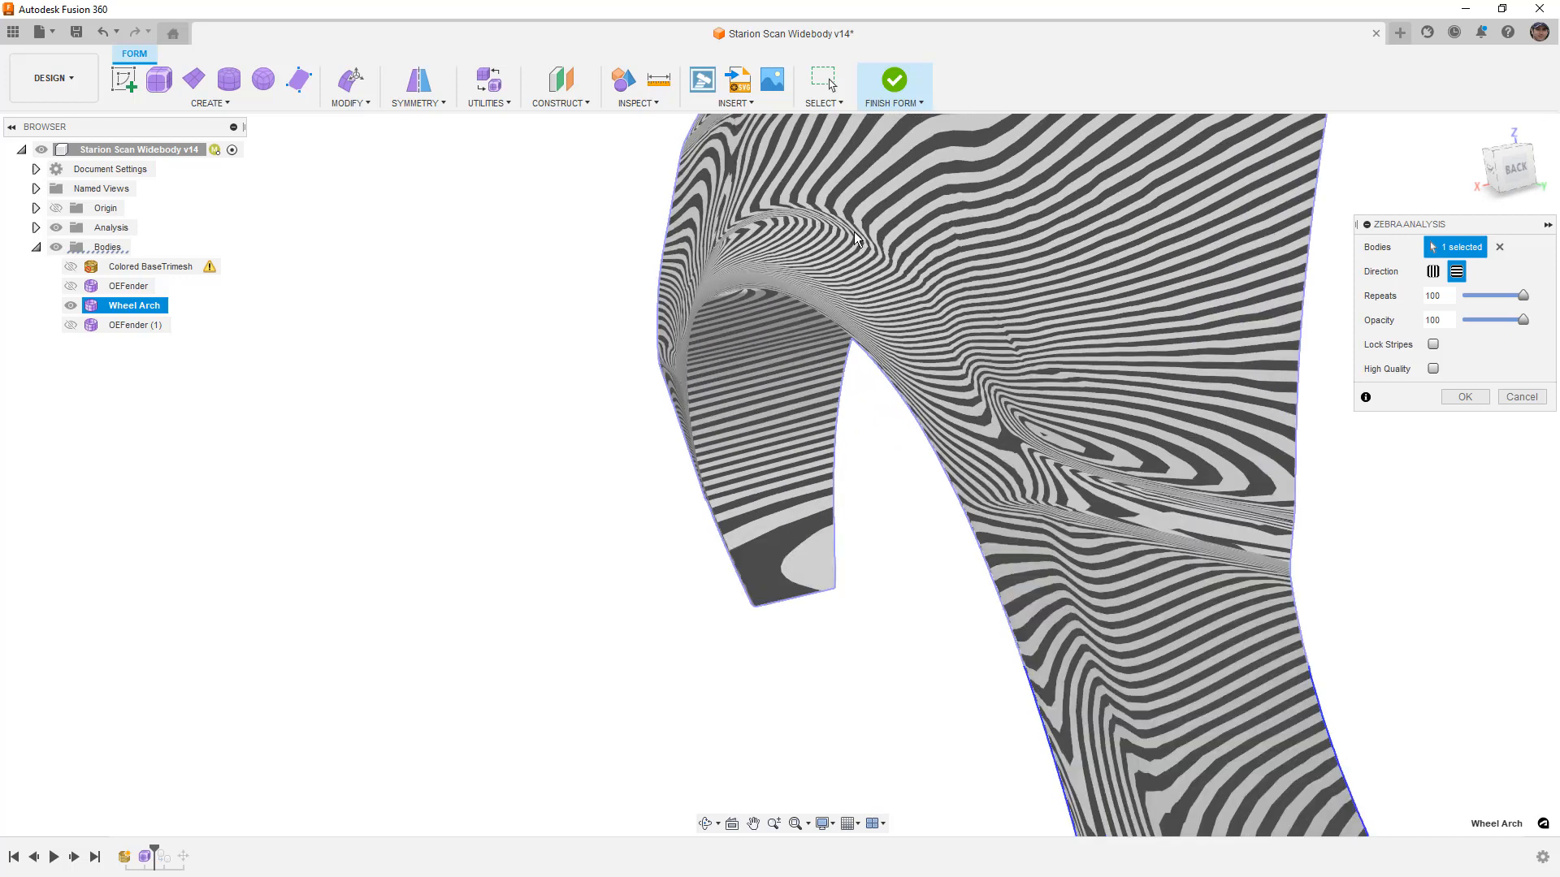
pyautogui.keyDown('shift'); pyautogui.moveTo(929, 348); pyautogui.dragTo(1381, 228, button='middle'); pyautogui.keyUp('shift')
pyautogui.click(1497, 172)
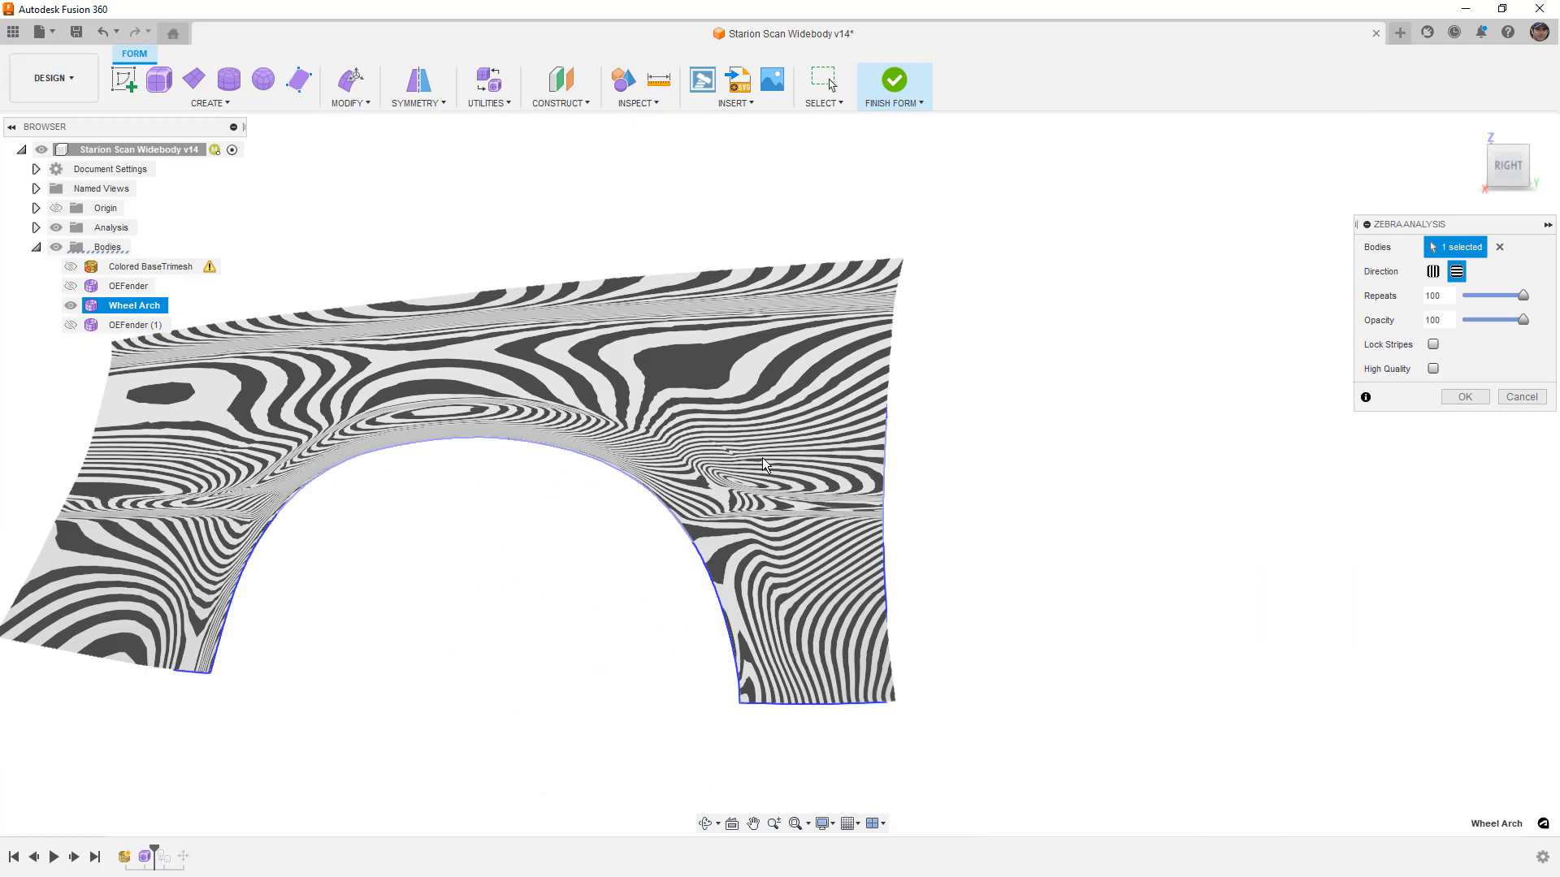
pyautogui.click(1517, 396)
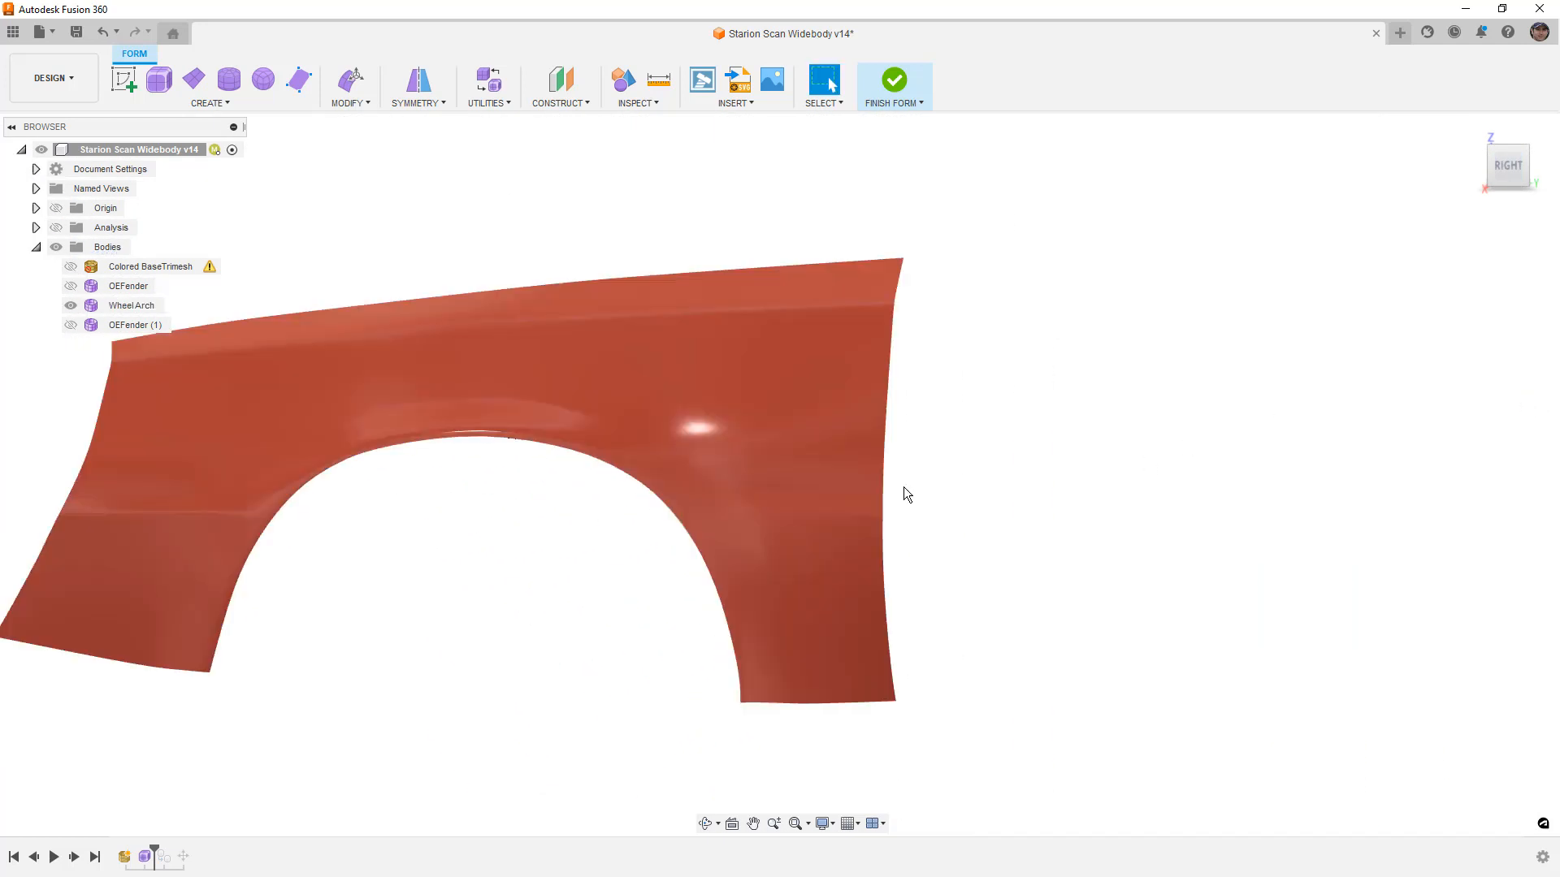
# Switch to box display and insert an edge in Simple mode from the front crease's end vertex to the upper body line at the front leg
pyautogui.scroll(-3, 836, 491)
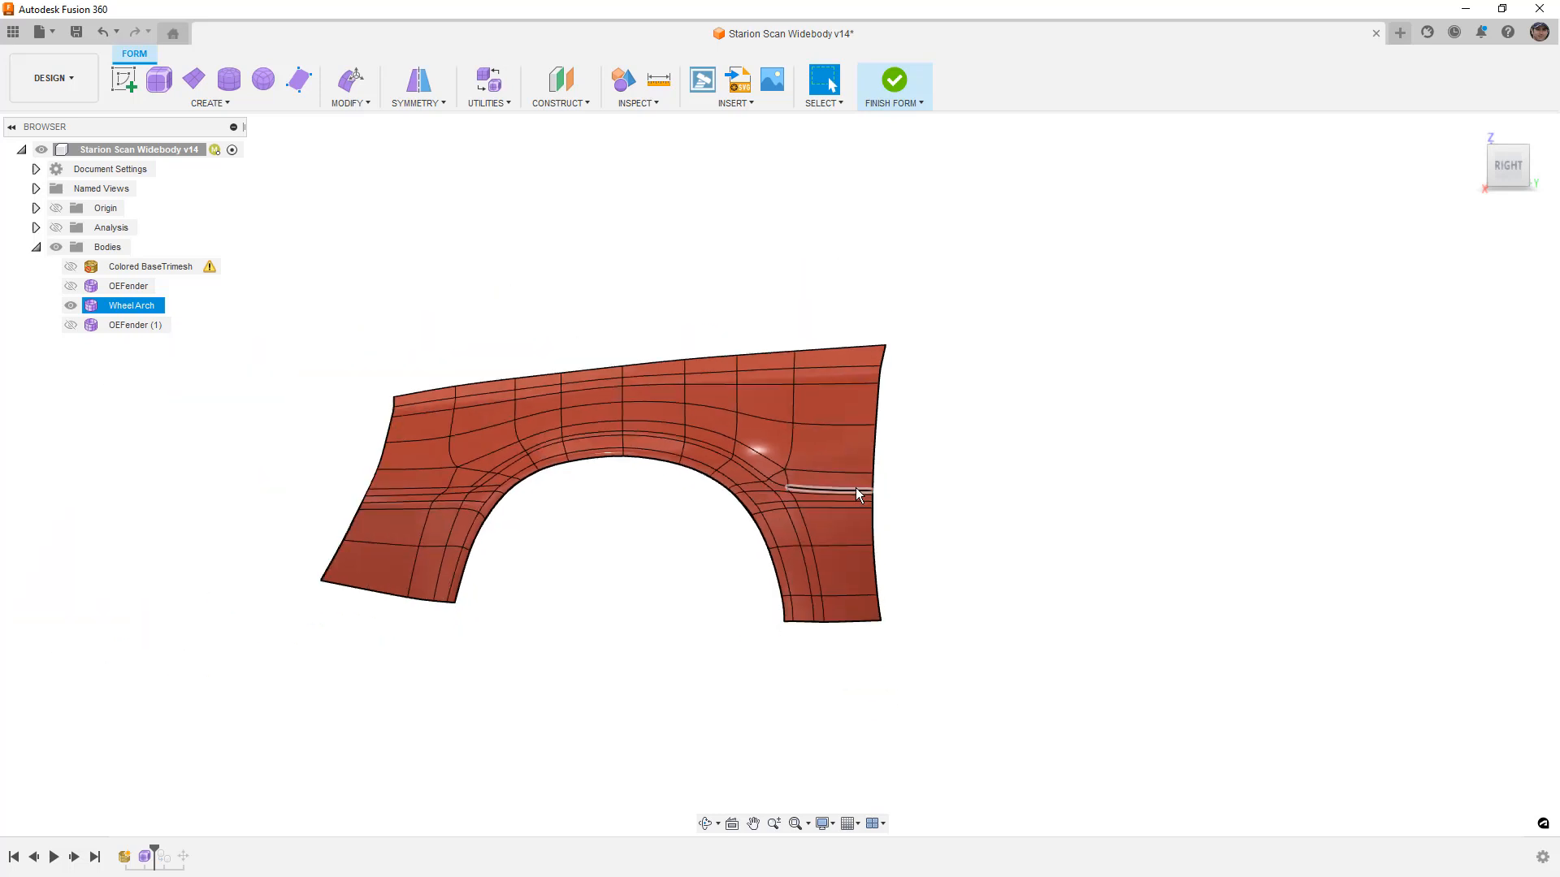
pyautogui.scroll(4, 807, 490)
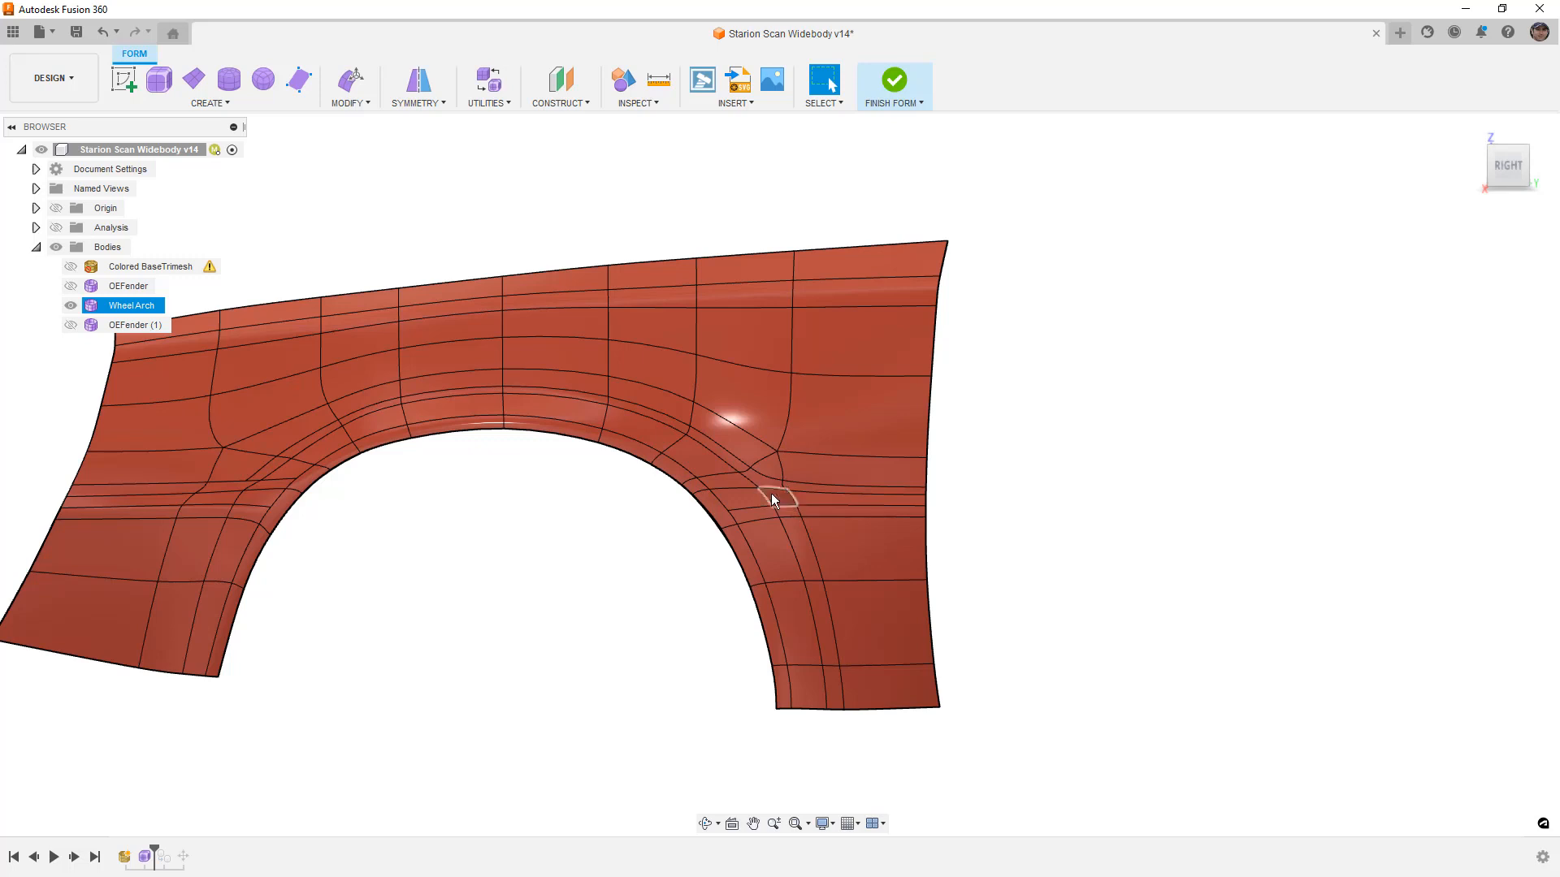
pyautogui.press('Escape')
pyautogui.moveTo(491, 533); pyautogui.dragTo(692, 522, button='middle')
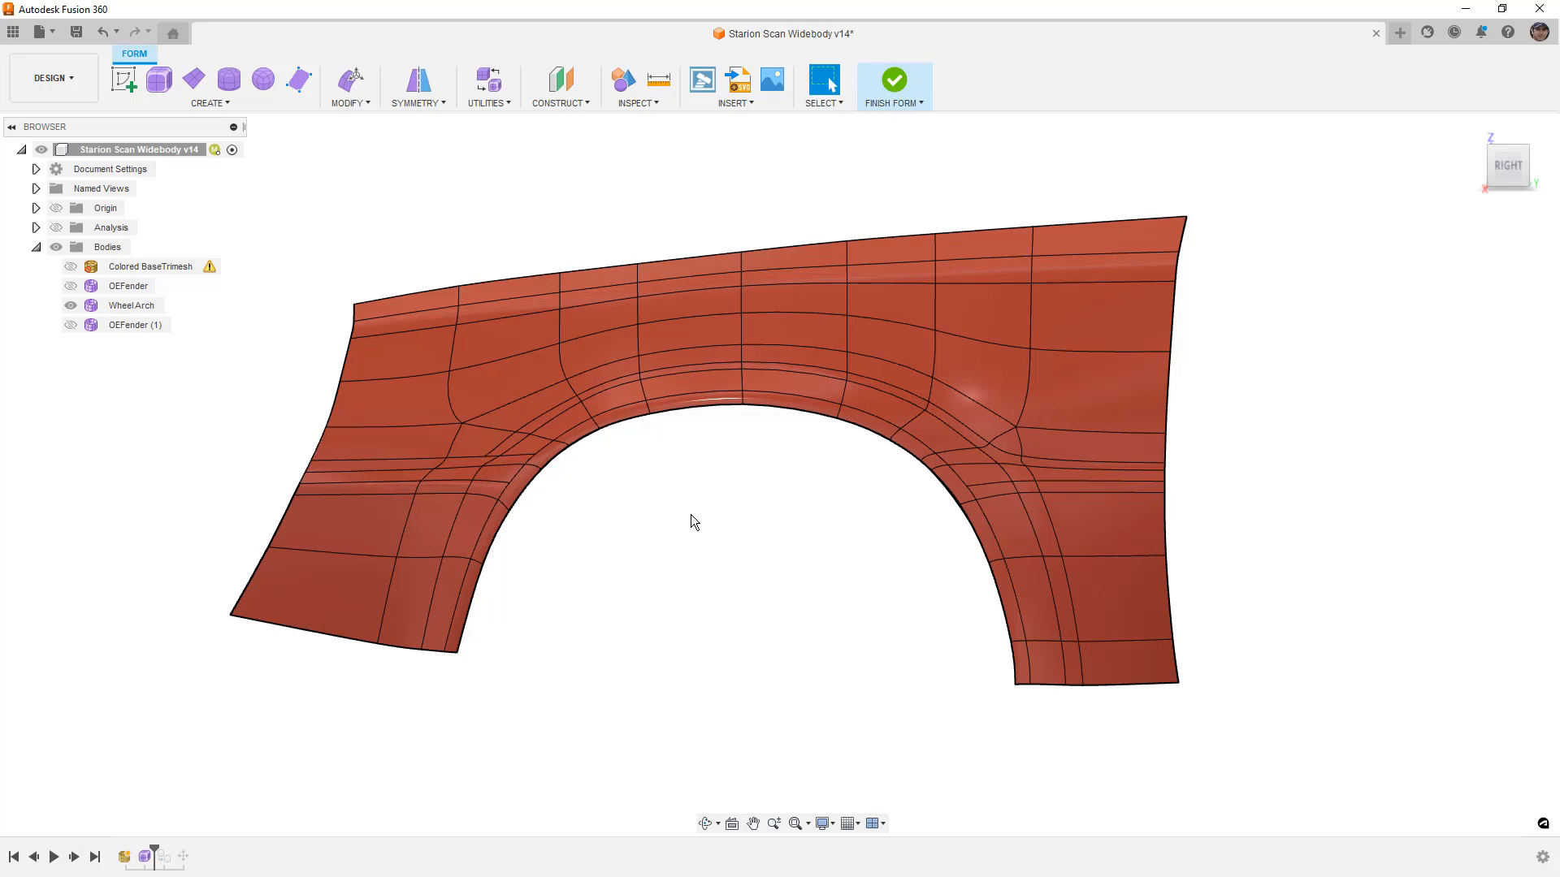
pyautogui.hotkey('alt', '1')
pyautogui.click(520, 433)
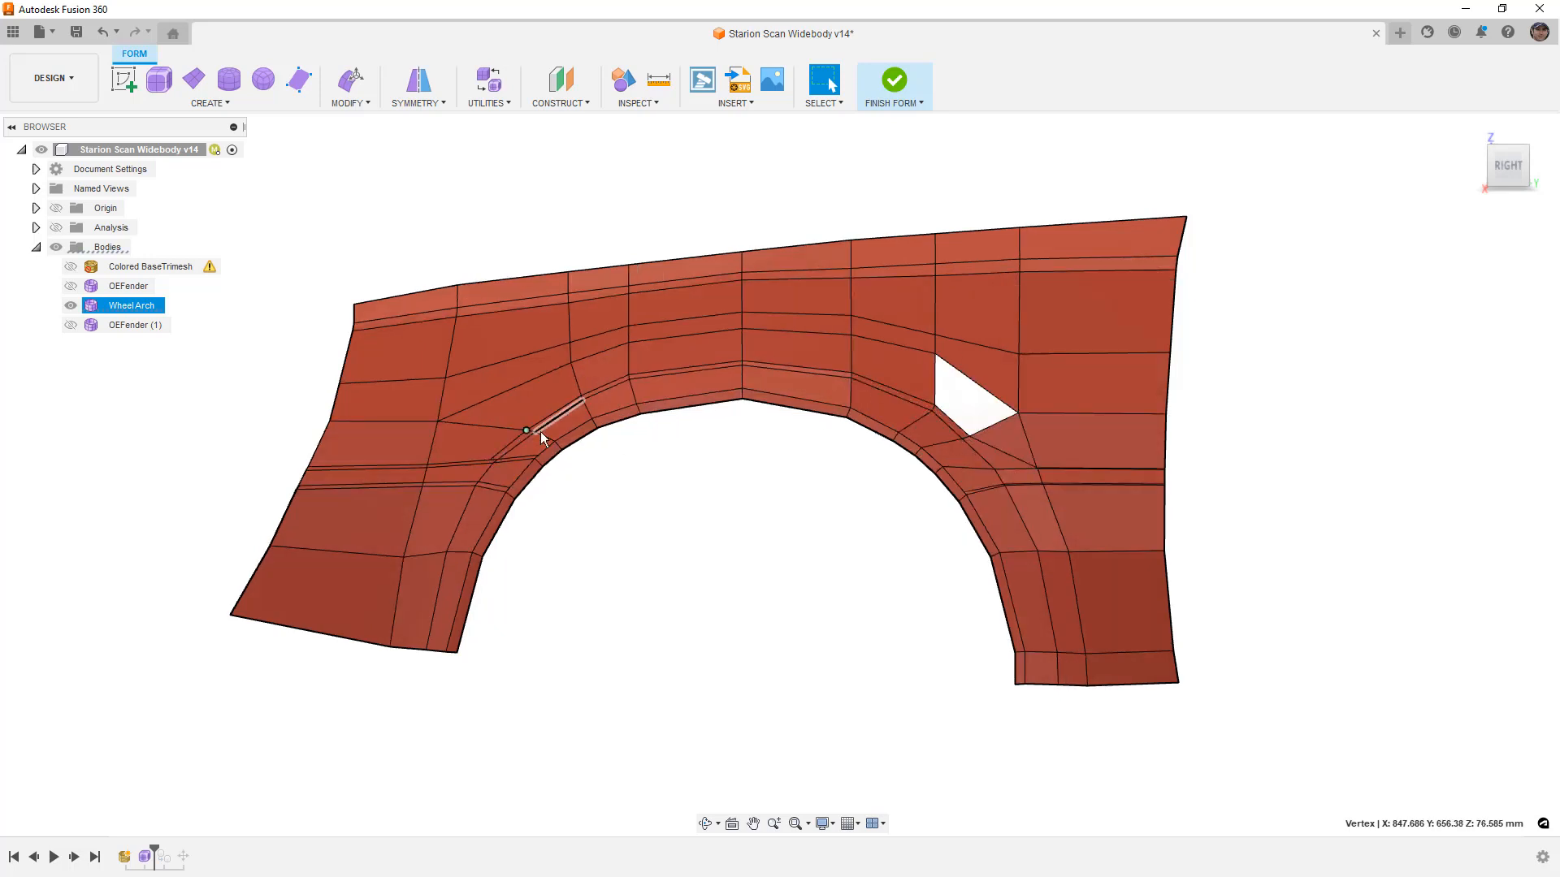
pyautogui.scroll(5, 481, 460)
pyautogui.click(361, 104)
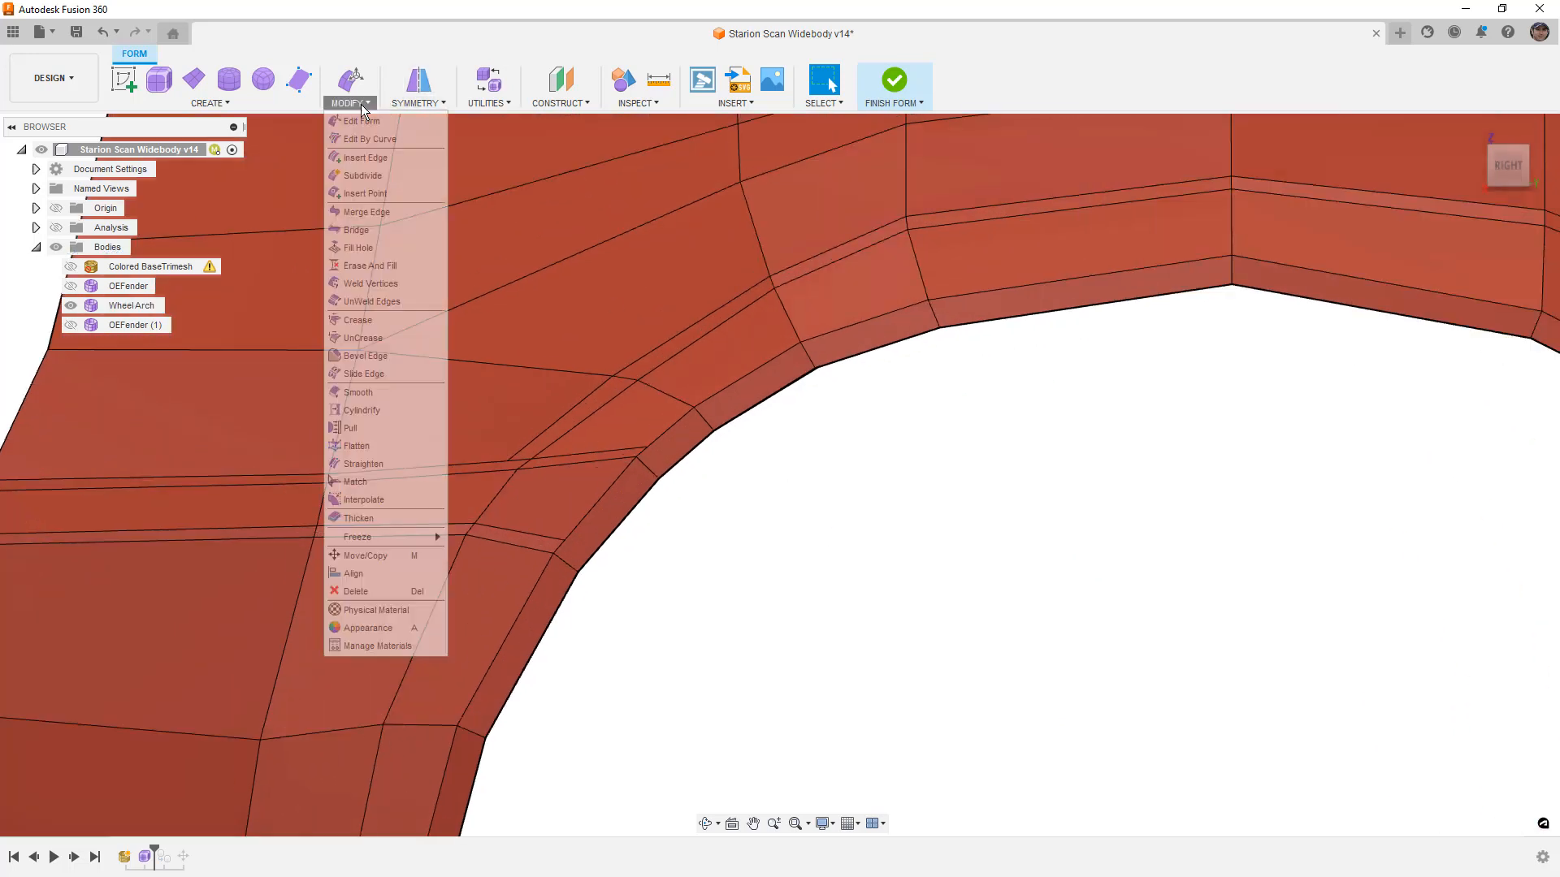
pyautogui.click(374, 193)
pyautogui.click(613, 376)
pyautogui.click(329, 473)
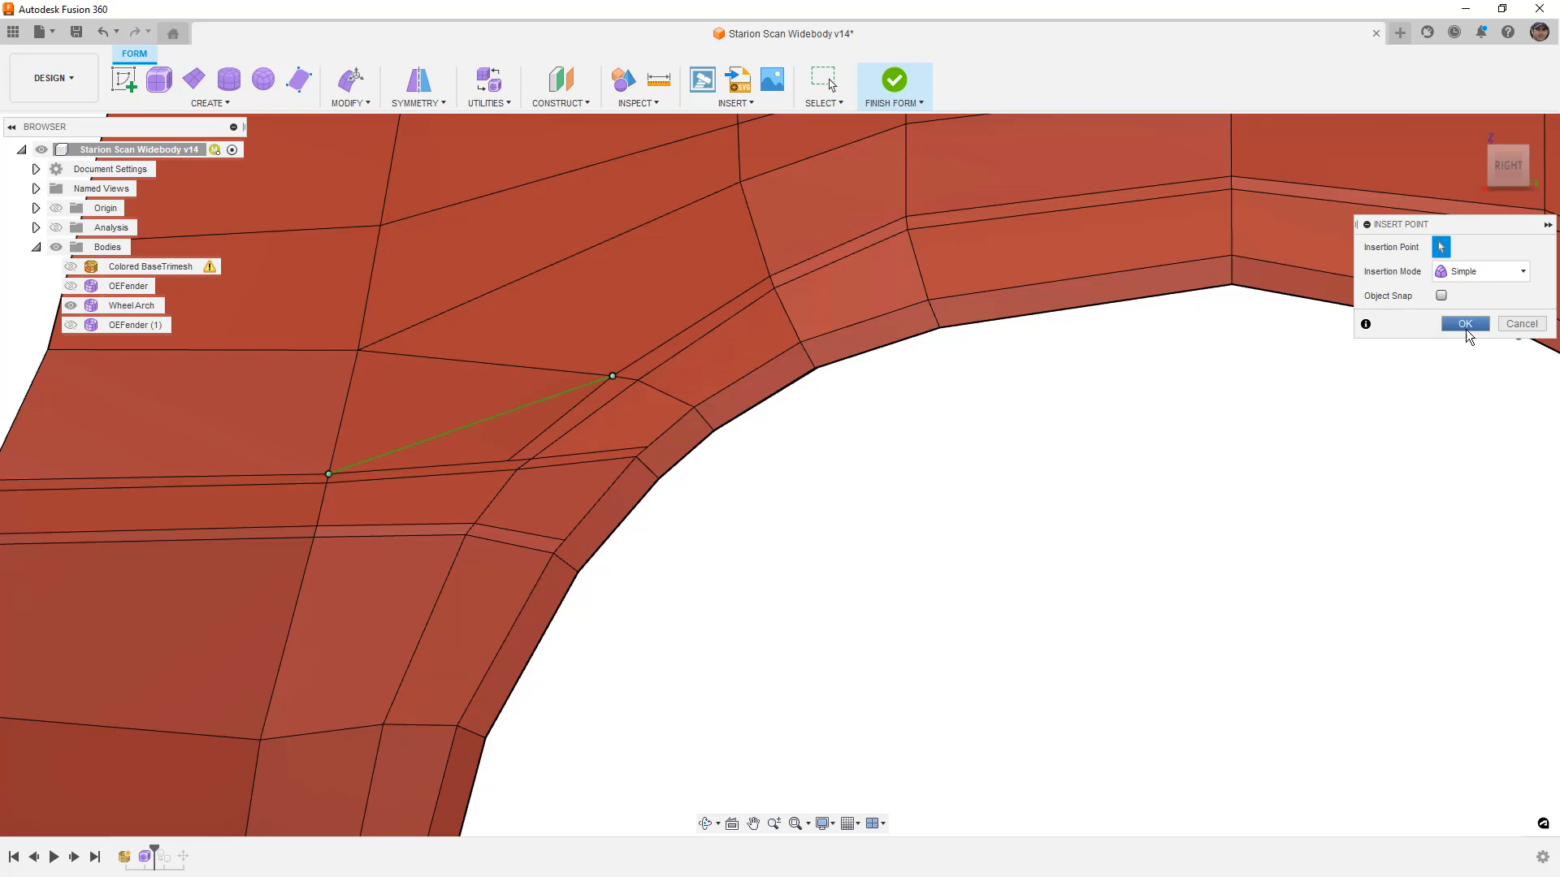
pyautogui.click(1467, 325)
# Delete the old crease edge below the inserted one and the two adjoining upper body-line edges leading to the arch
pyautogui.click(578, 403)
pyautogui.press('Delete')
pyautogui.click(528, 458)
pyautogui.keyDown('shift'); pyautogui.click(573, 452); pyautogui.keyUp('shift')
pyautogui.press('Delete')
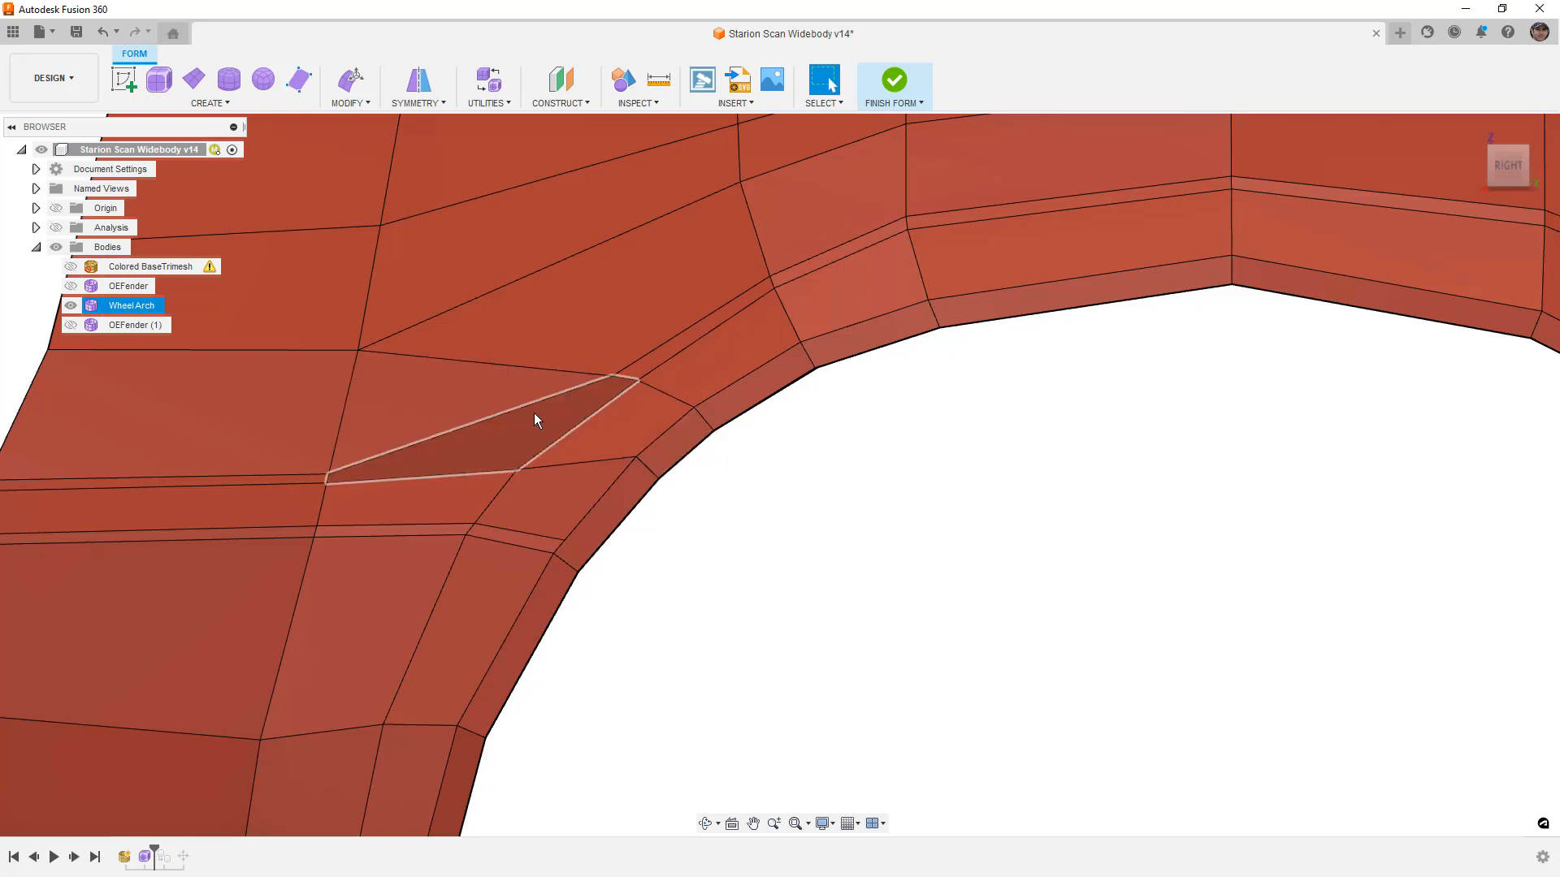
pyautogui.scroll(-10, 534, 412)
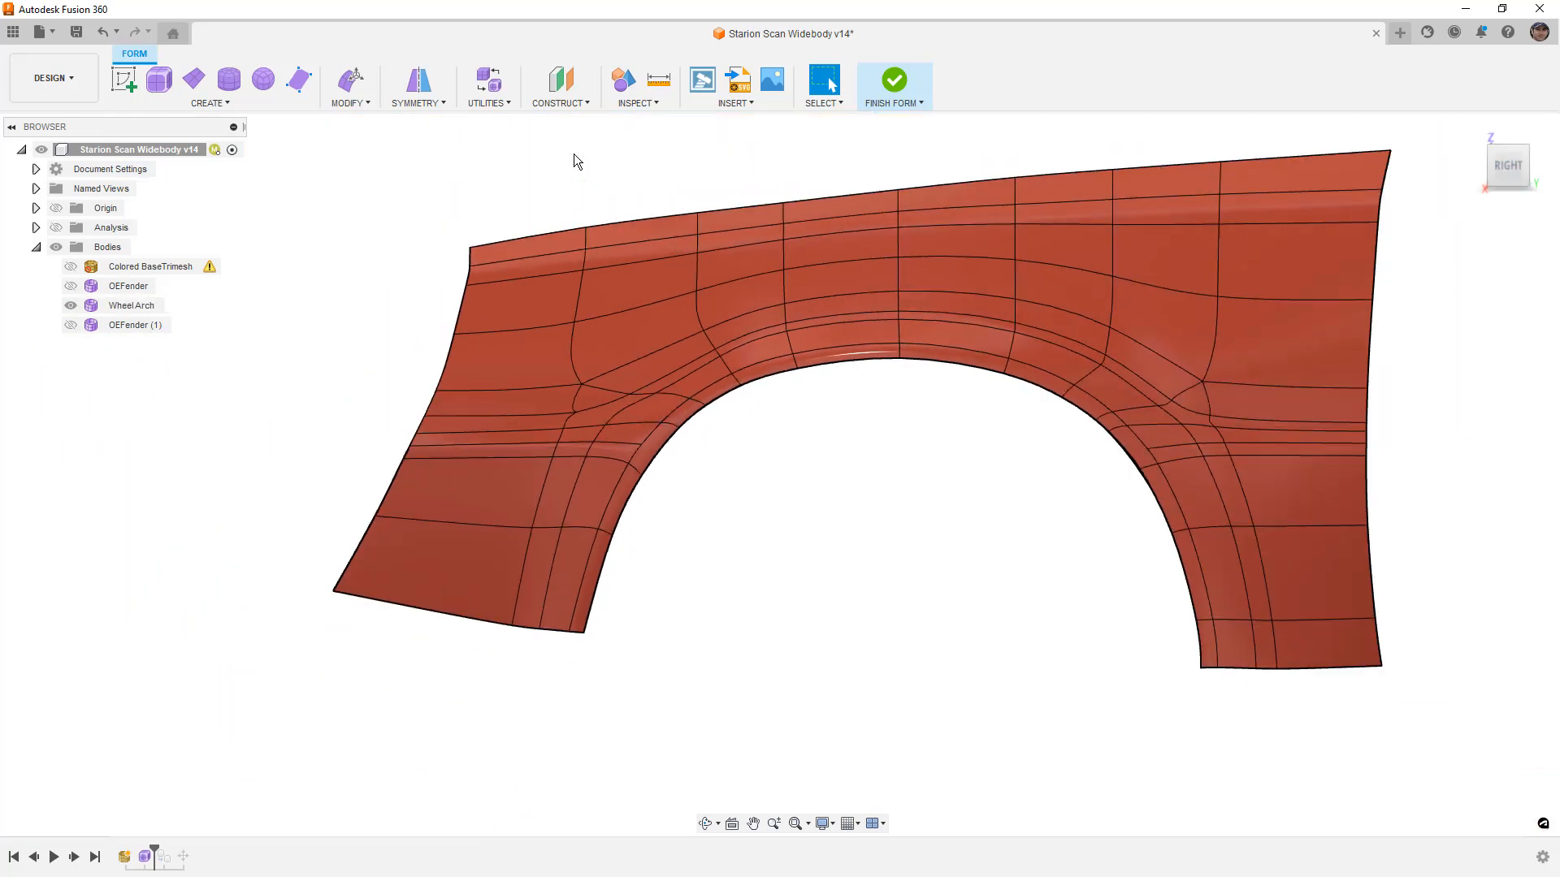
# Run Repair Body on the wheel arch in smooth display and accept the check
pyautogui.click(504, 101)
pyautogui.click(502, 127)
pyautogui.click(564, 281)
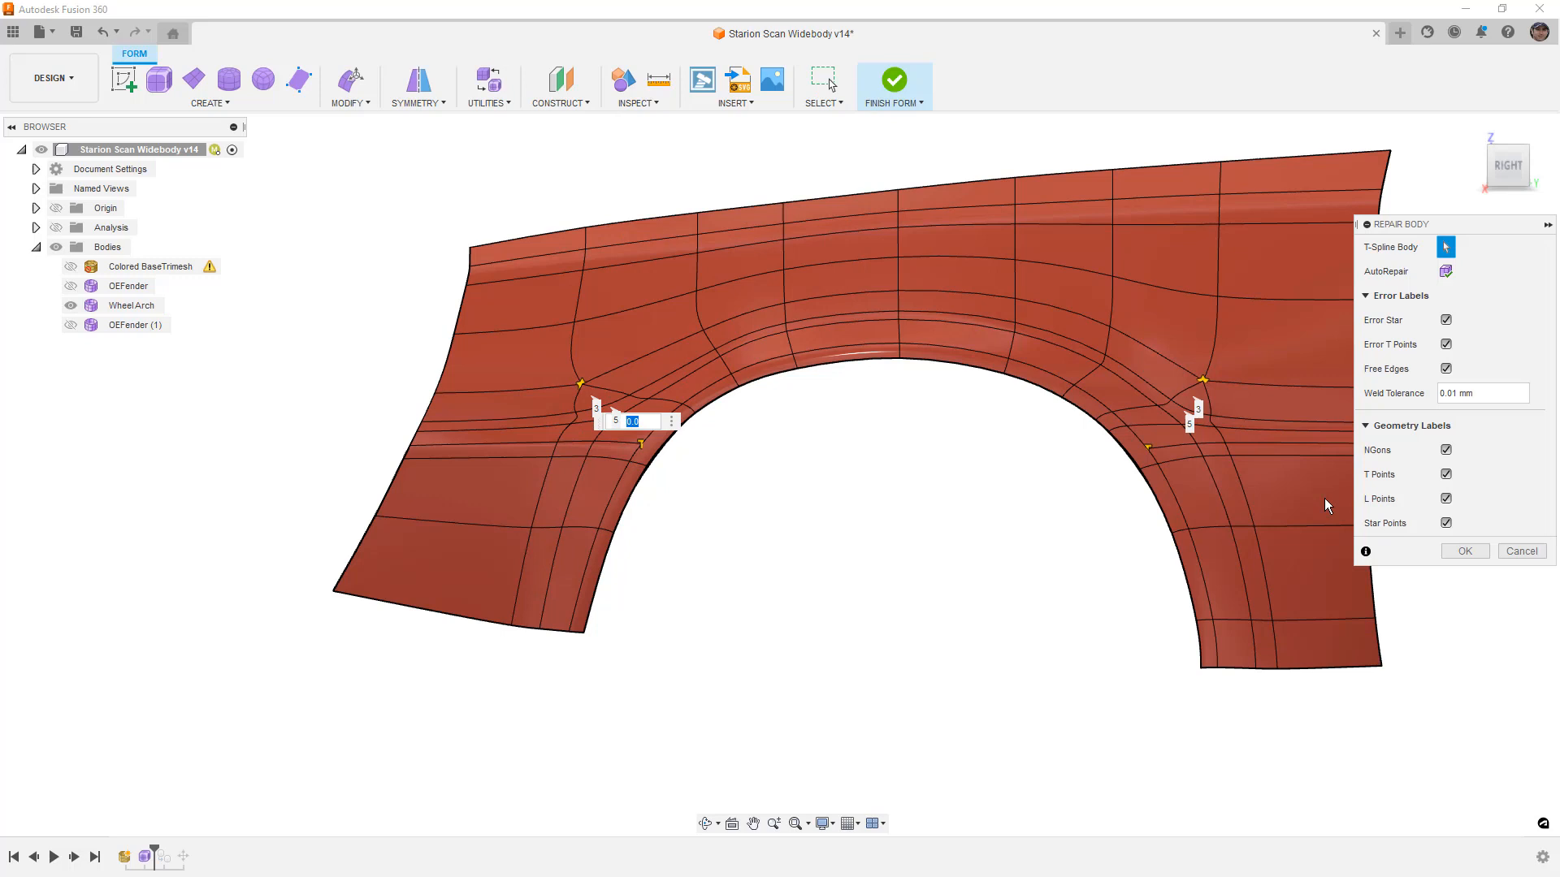
pyautogui.click(1465, 551)
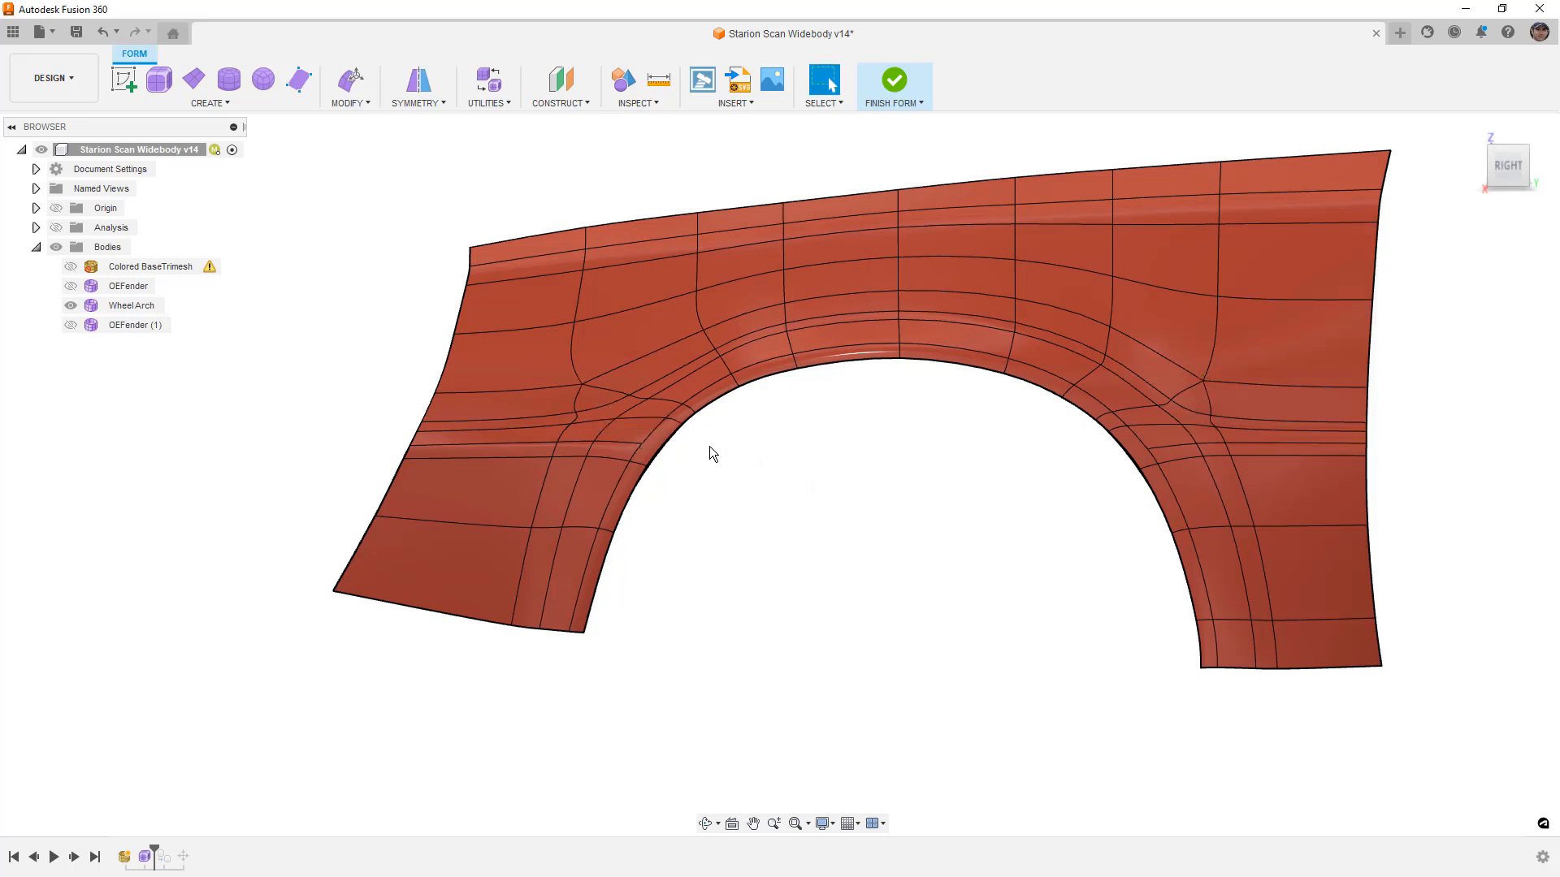
# Use Edit Form to move the star vertex behind the rear crease end about 13.8 mm inward and 0.7 mm down
pyautogui.keyDown('shift'); pyautogui.moveTo(708, 453); pyautogui.dragTo(759, 516, button='middle'); pyautogui.keyUp('shift')
pyautogui.click(906, 400)
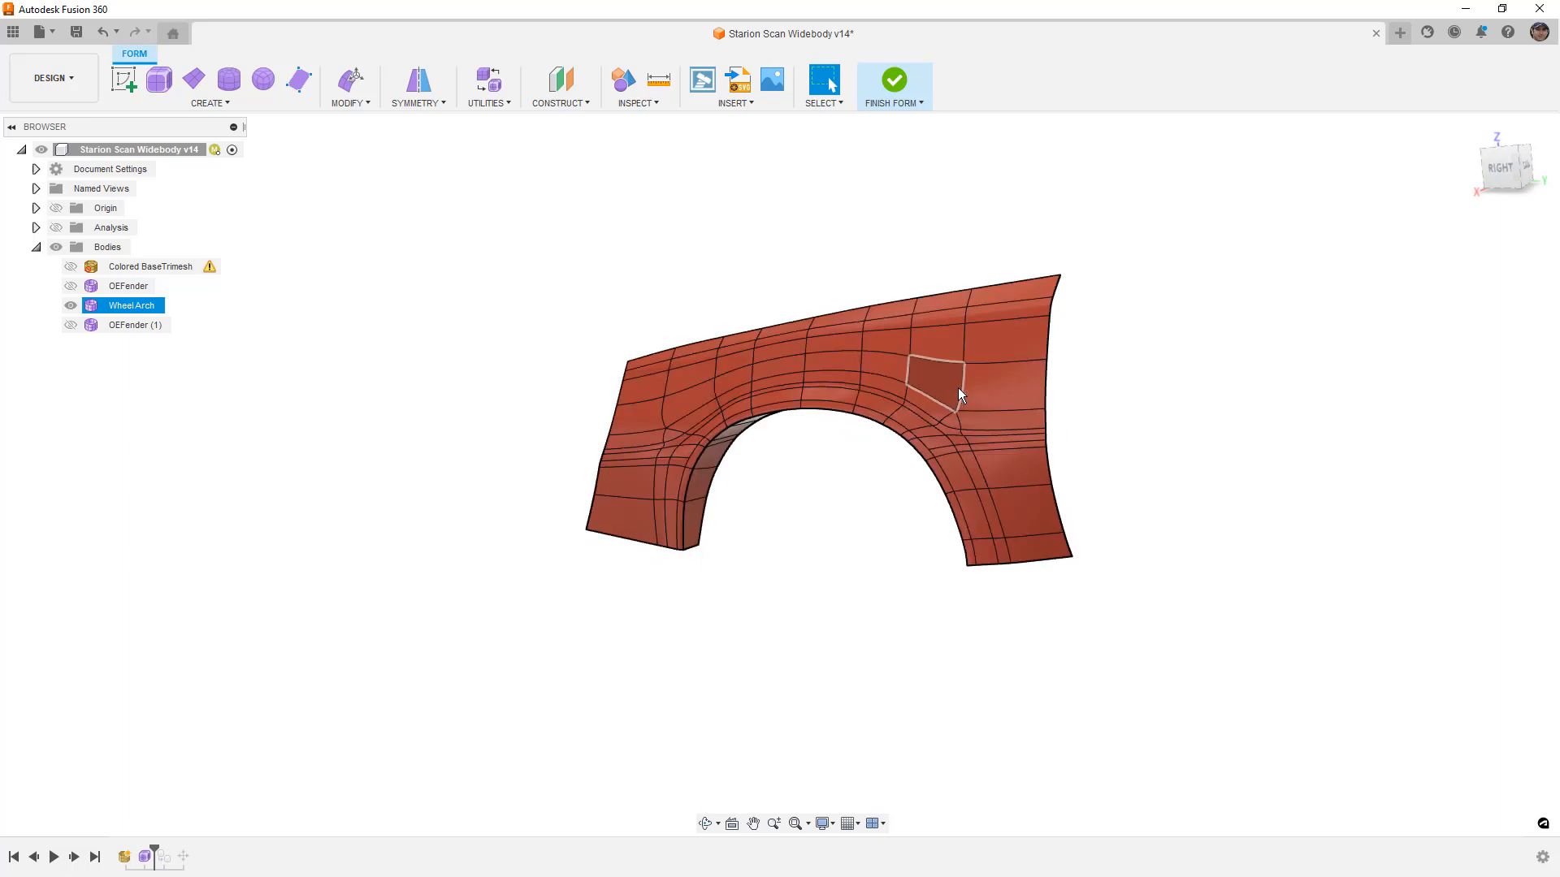
pyautogui.keyDown('shift'); pyautogui.moveTo(990, 392); pyautogui.dragTo(788, 410, button='middle'); pyautogui.keyUp('shift')
pyautogui.scroll(6, 778, 421)
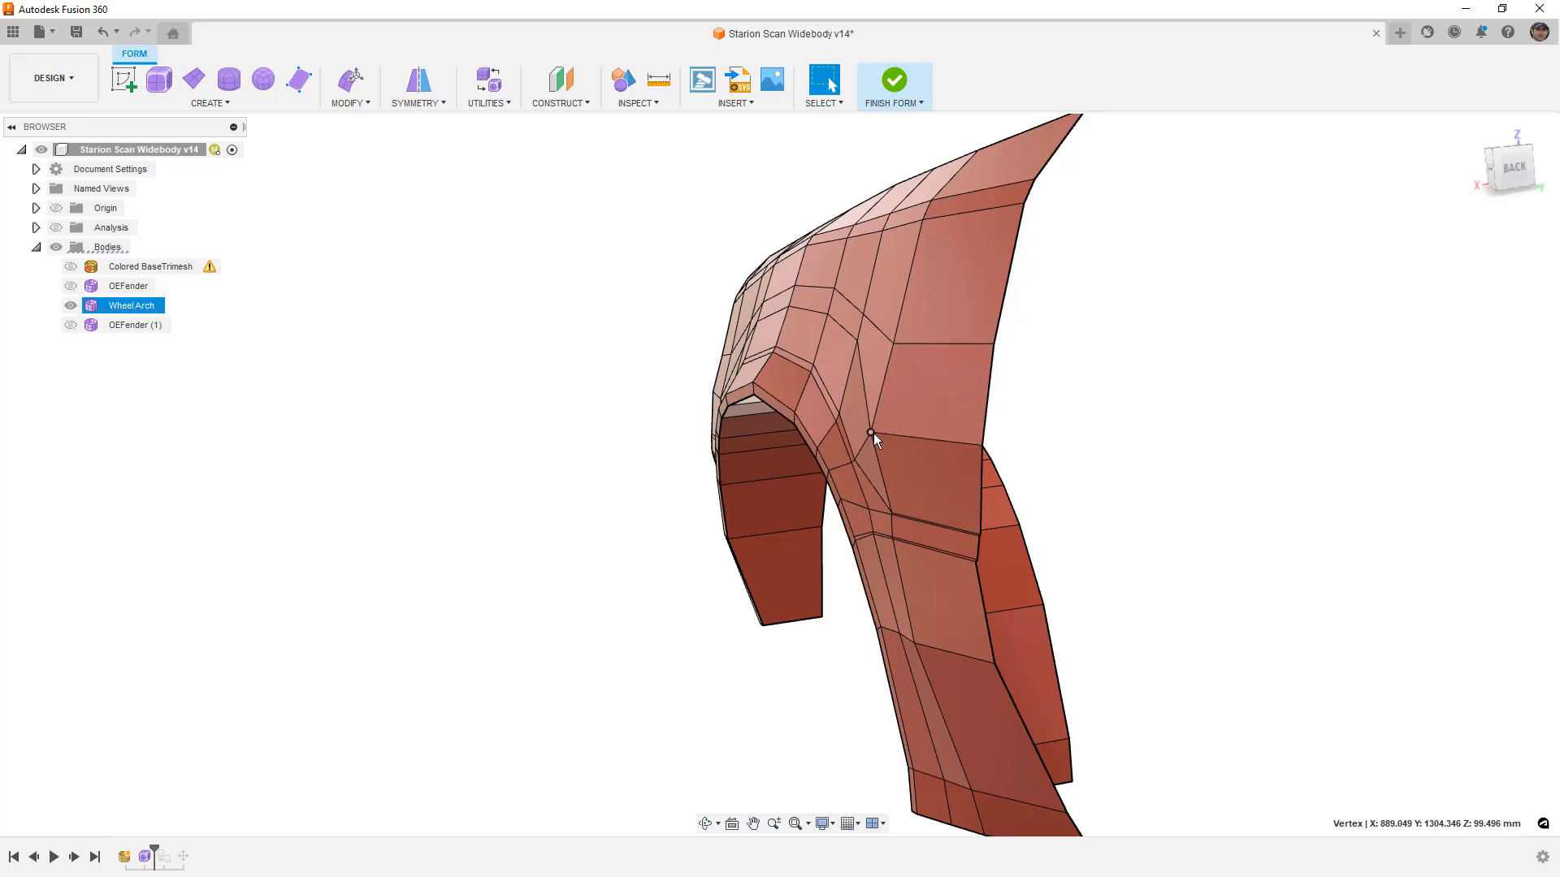
pyautogui.click(871, 432)
pyautogui.click(350, 79)
pyautogui.keyDown('shift'); pyautogui.moveTo(661, 306); pyautogui.dragTo(1146, 259, button='middle'); pyautogui.keyUp('shift')
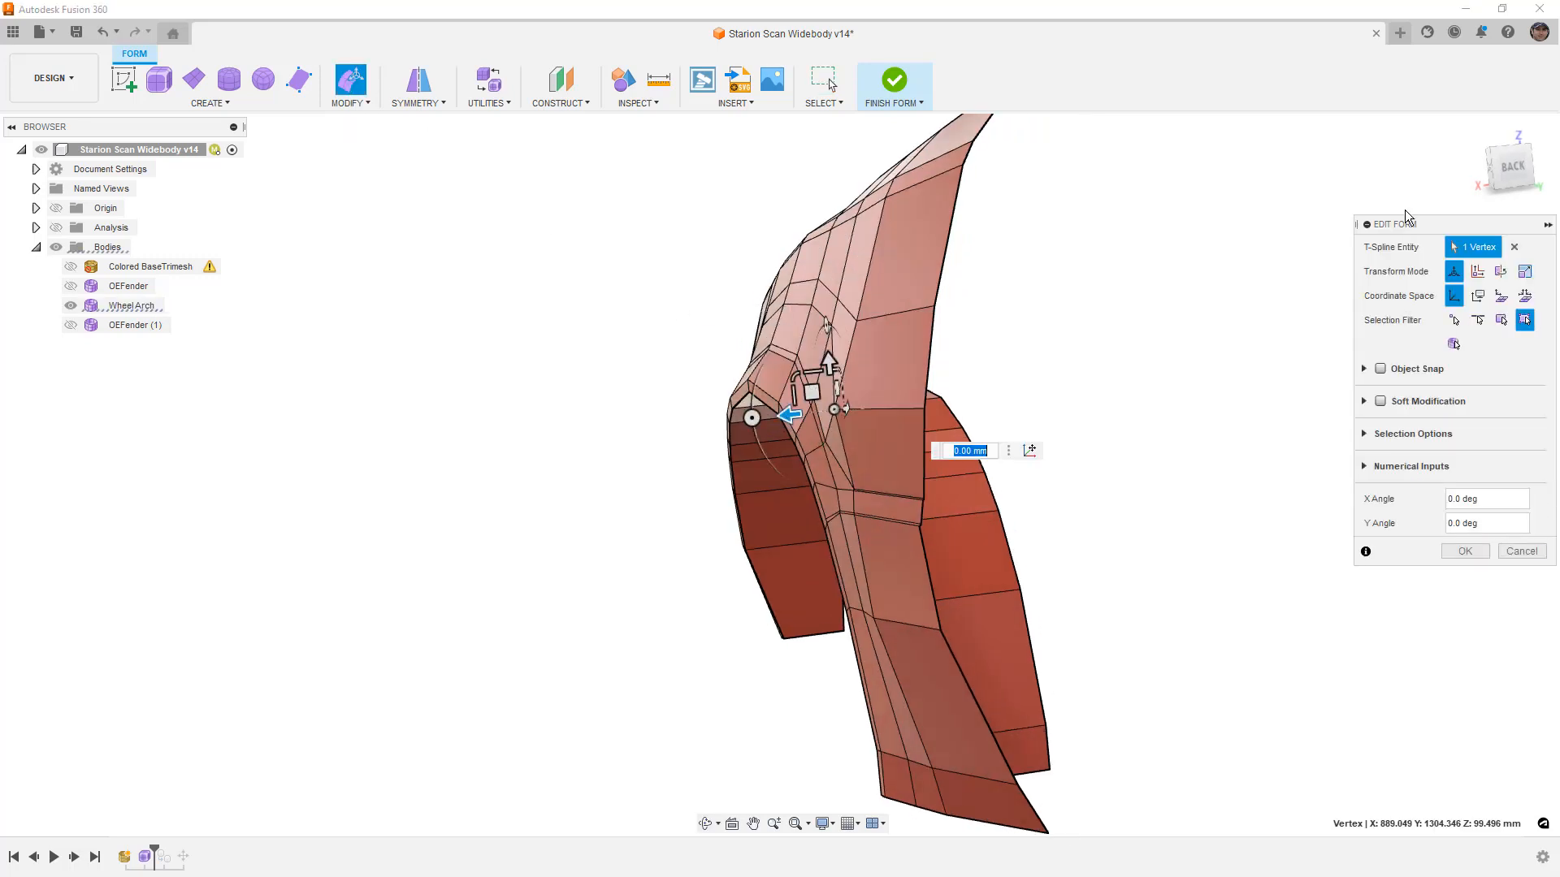
pyautogui.click(1531, 167)
pyautogui.scroll(4, 943, 422)
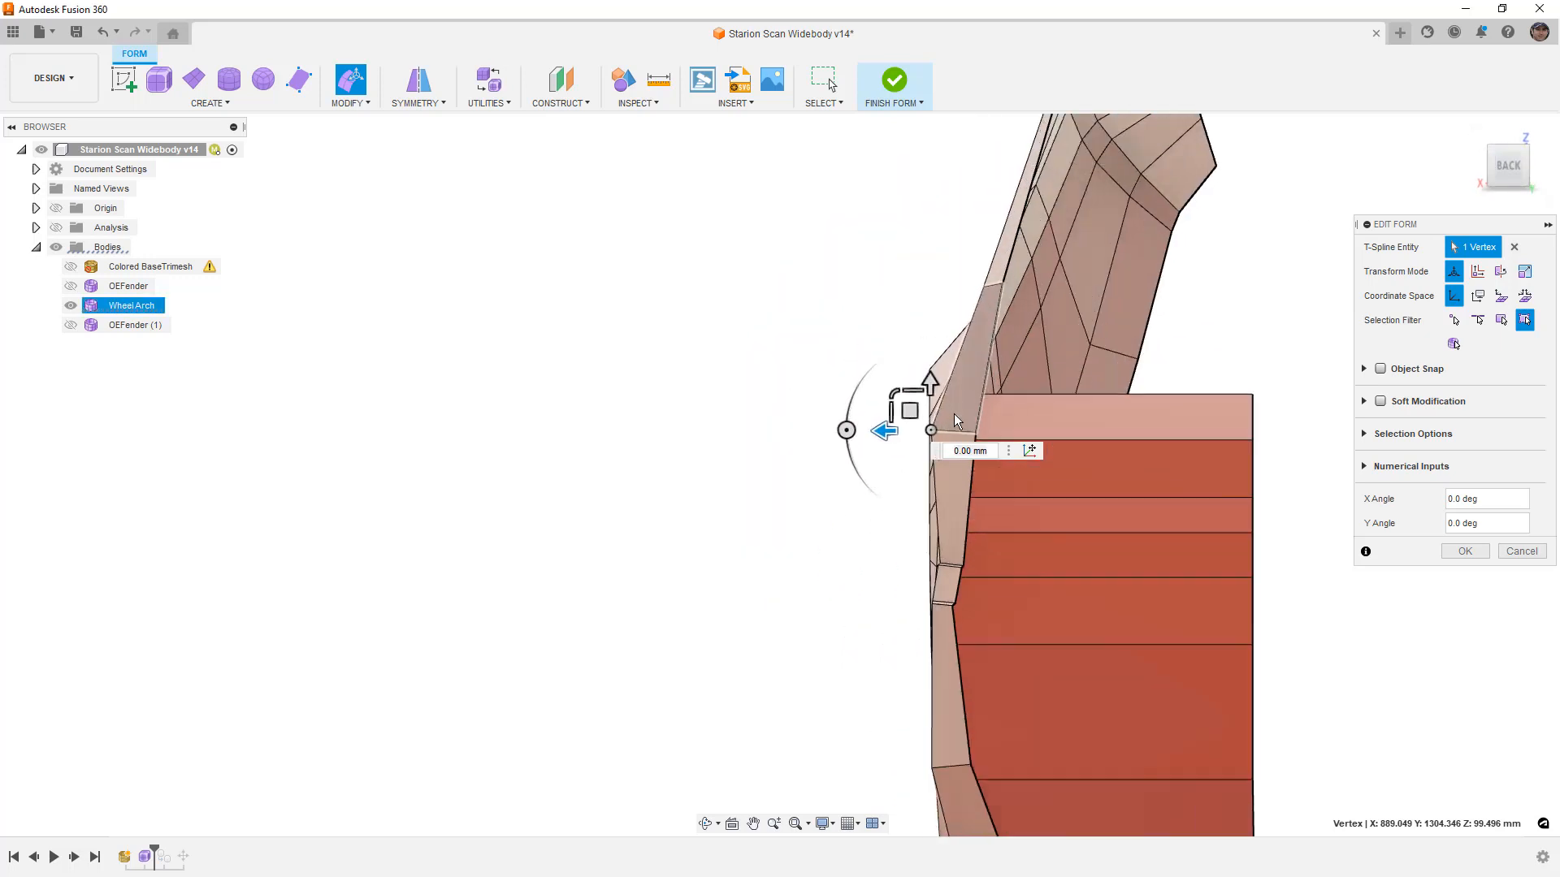
pyautogui.moveTo(891, 416); pyautogui.dragTo(955, 415)
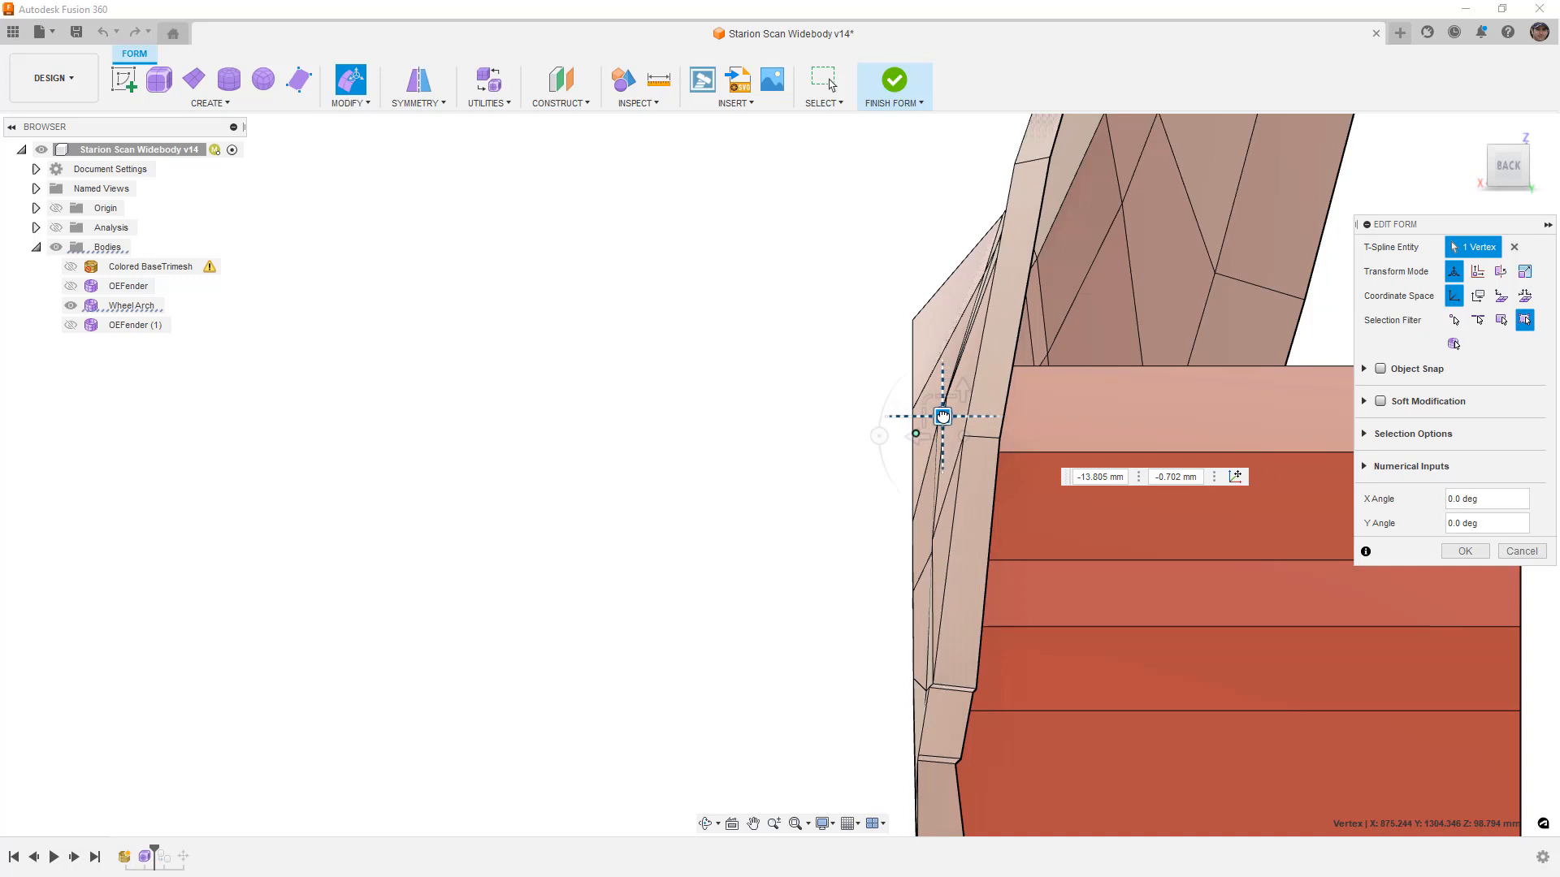
# Move the vertex above the rear star point about 11 mm inward and 0.65 mm up
pyautogui.click(959, 457)
pyautogui.keyDown('shift'); pyautogui.click(991, 482); pyautogui.keyUp('shift')
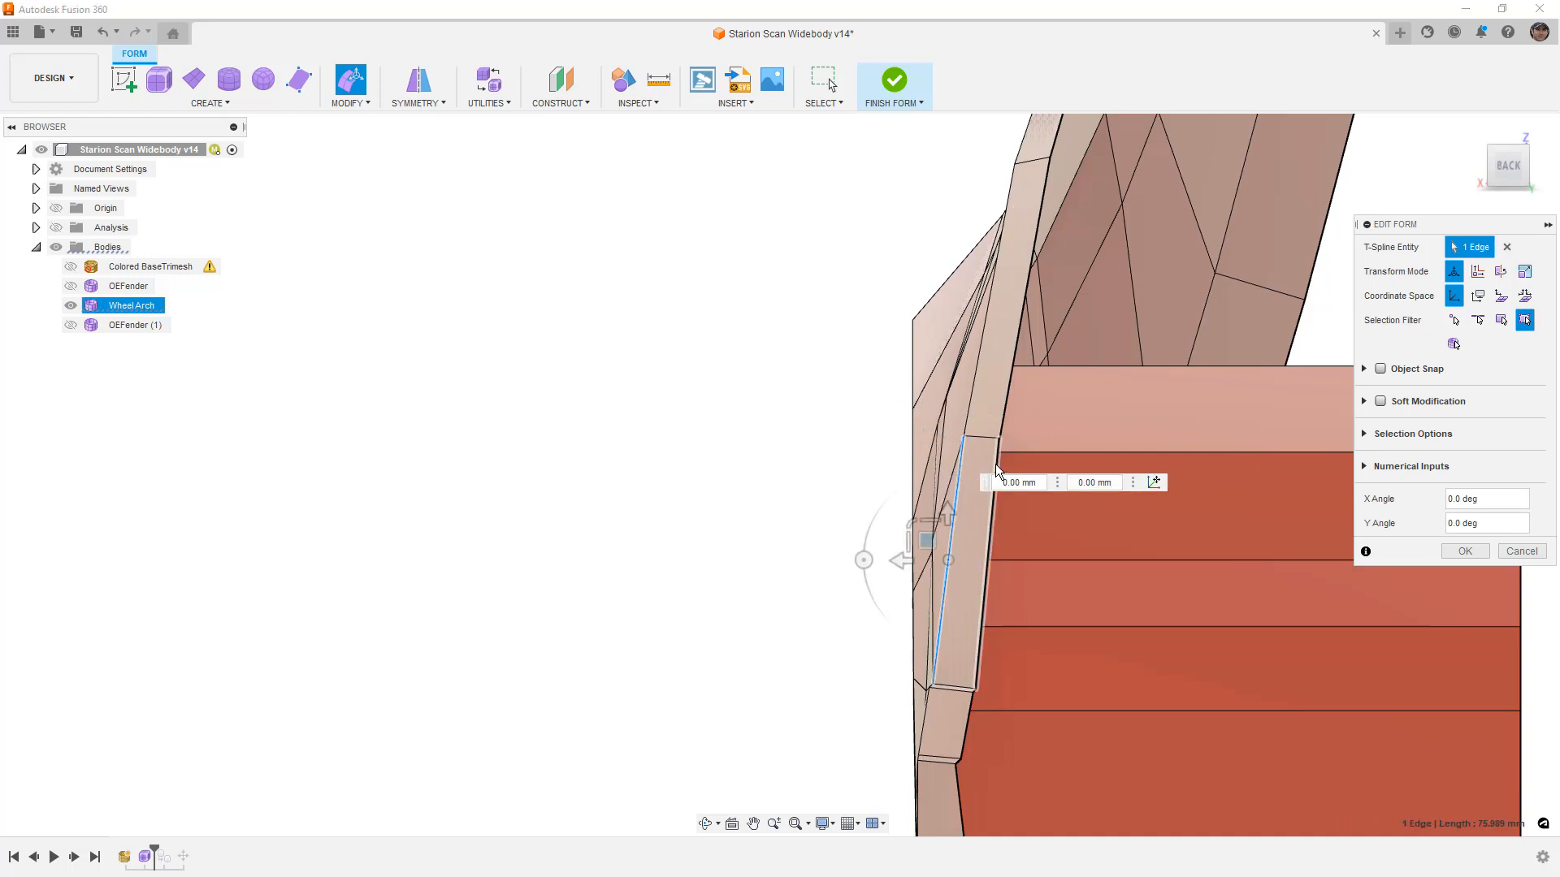
pyautogui.keyDown('shift'); pyautogui.moveTo(1027, 195); pyautogui.dragTo(988, 246, button='middle'); pyautogui.keyUp('shift')
pyautogui.click(936, 260)
pyautogui.keyDown('shift'); pyautogui.moveTo(928, 302); pyautogui.dragTo(690, 321, button='middle'); pyautogui.keyUp('shift')
pyautogui.moveTo(895, 244); pyautogui.dragTo(929, 240)
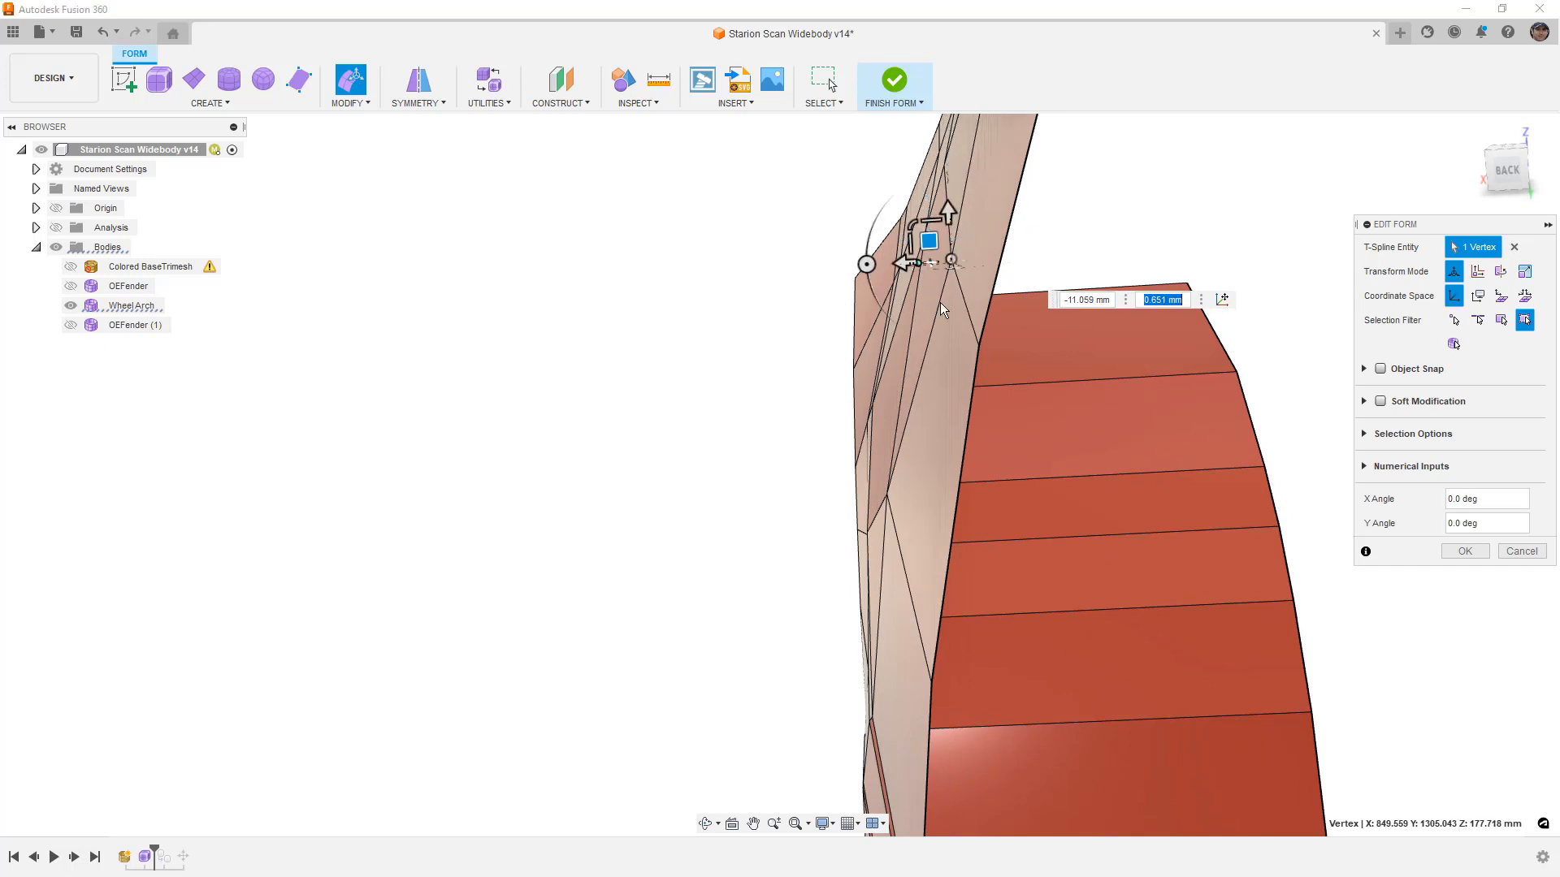
# Viewed from the top, move the rear star vertex a further 9 mm or so inward
pyautogui.scroll(-3, 918, 365)
pyautogui.keyDown('shift'); pyautogui.moveTo(932, 377); pyautogui.dragTo(902, 307, button='middle'); pyautogui.keyUp('shift')
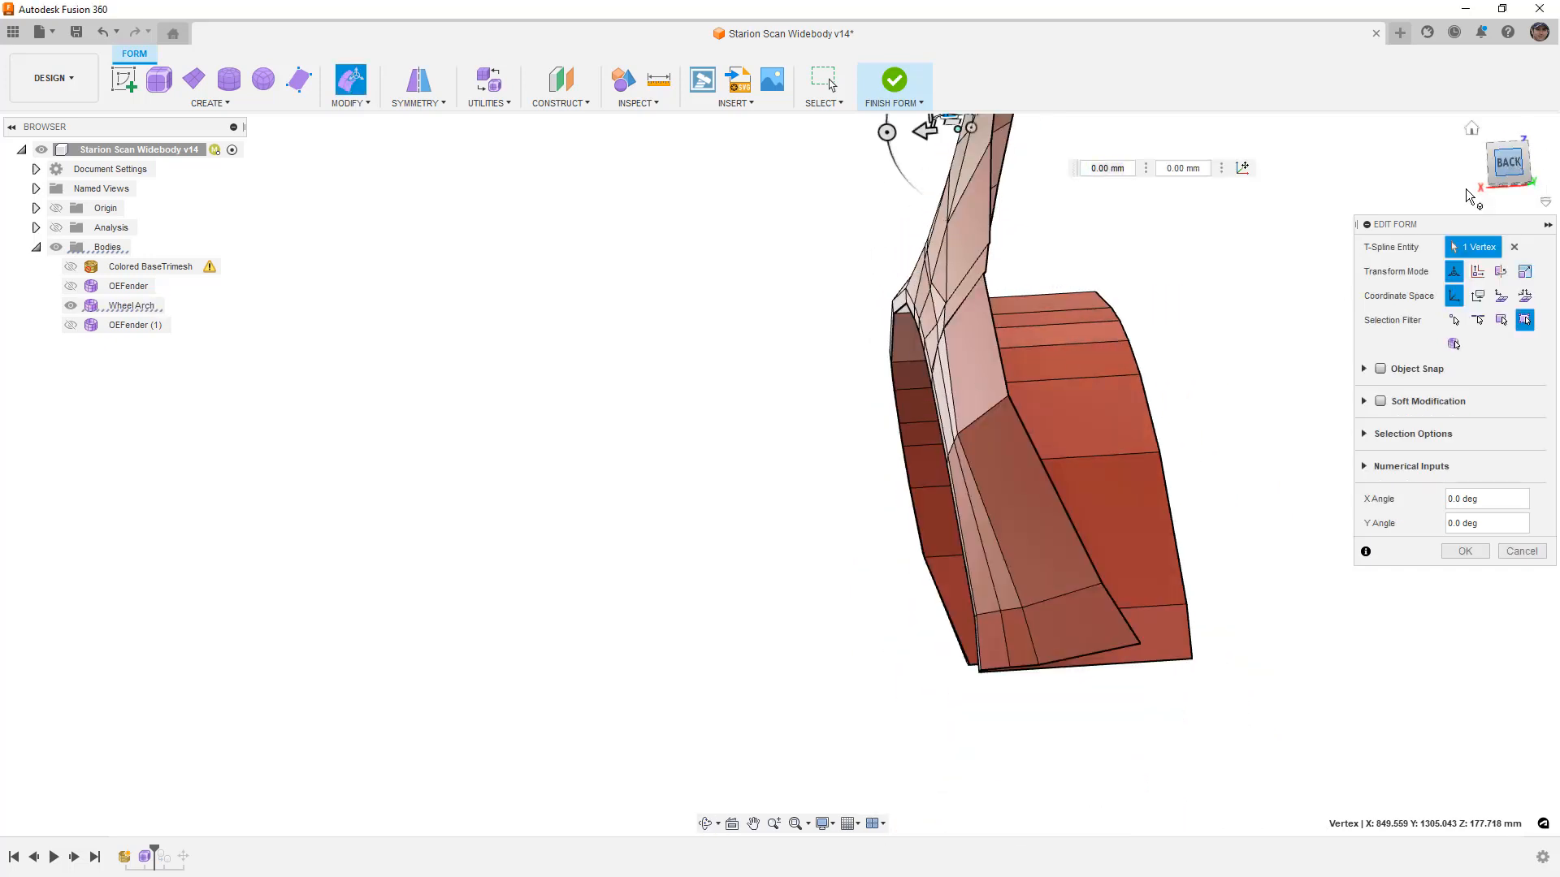
pyautogui.click(1512, 161)
pyautogui.keyDown('shift'); pyautogui.moveTo(986, 216); pyautogui.dragTo(1025, 252, button='middle'); pyautogui.keyUp('shift')
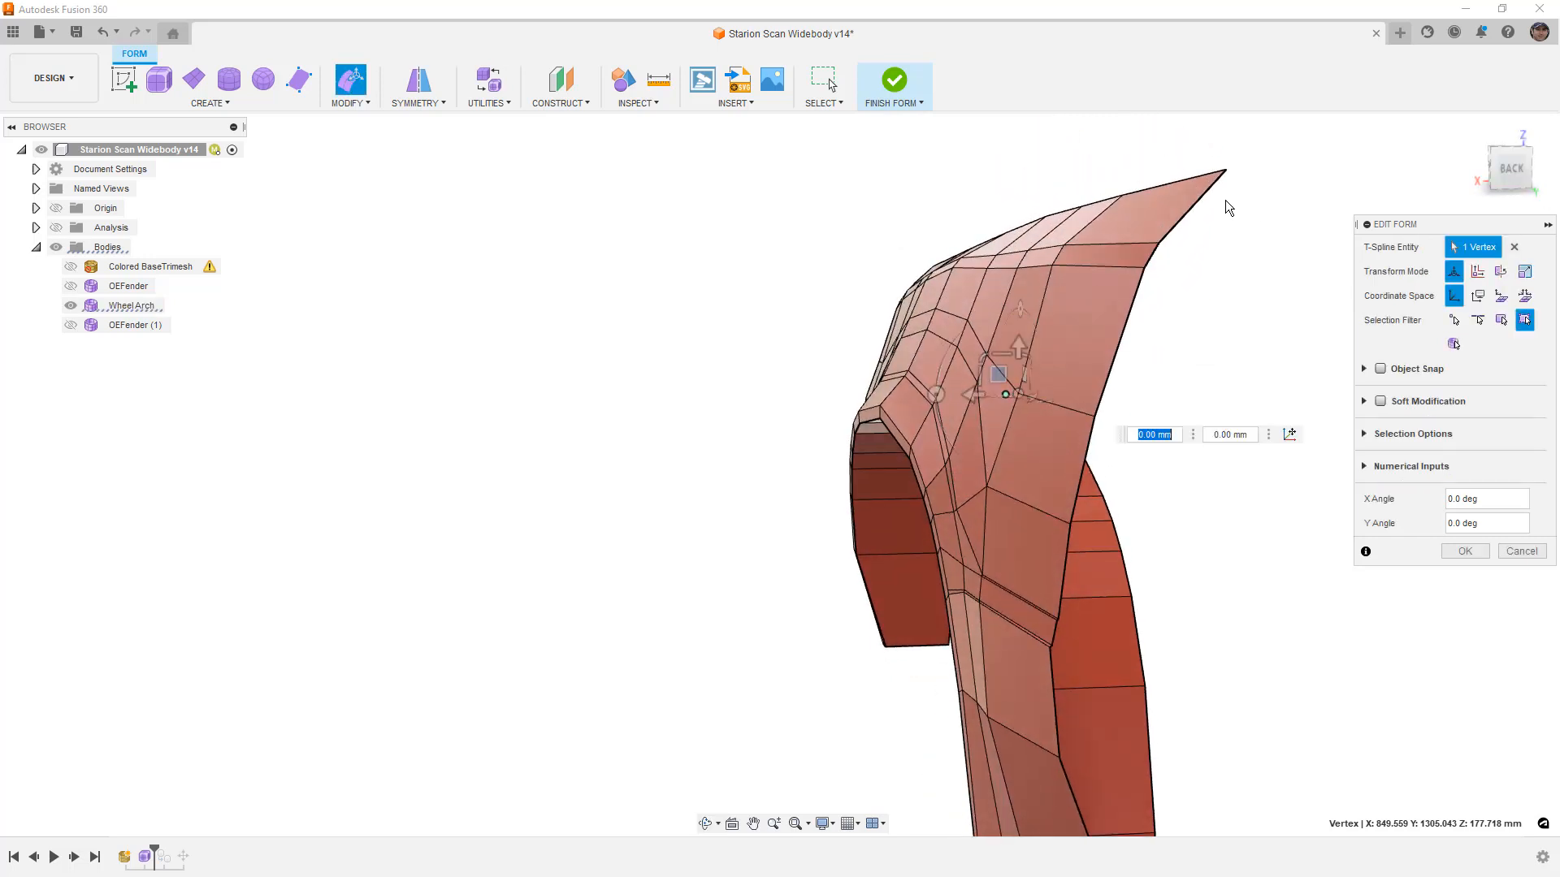
pyautogui.click(1509, 149)
pyautogui.keyDown('shift'); pyautogui.moveTo(836, 231); pyautogui.dragTo(804, 441, button='middle'); pyautogui.keyUp('shift')
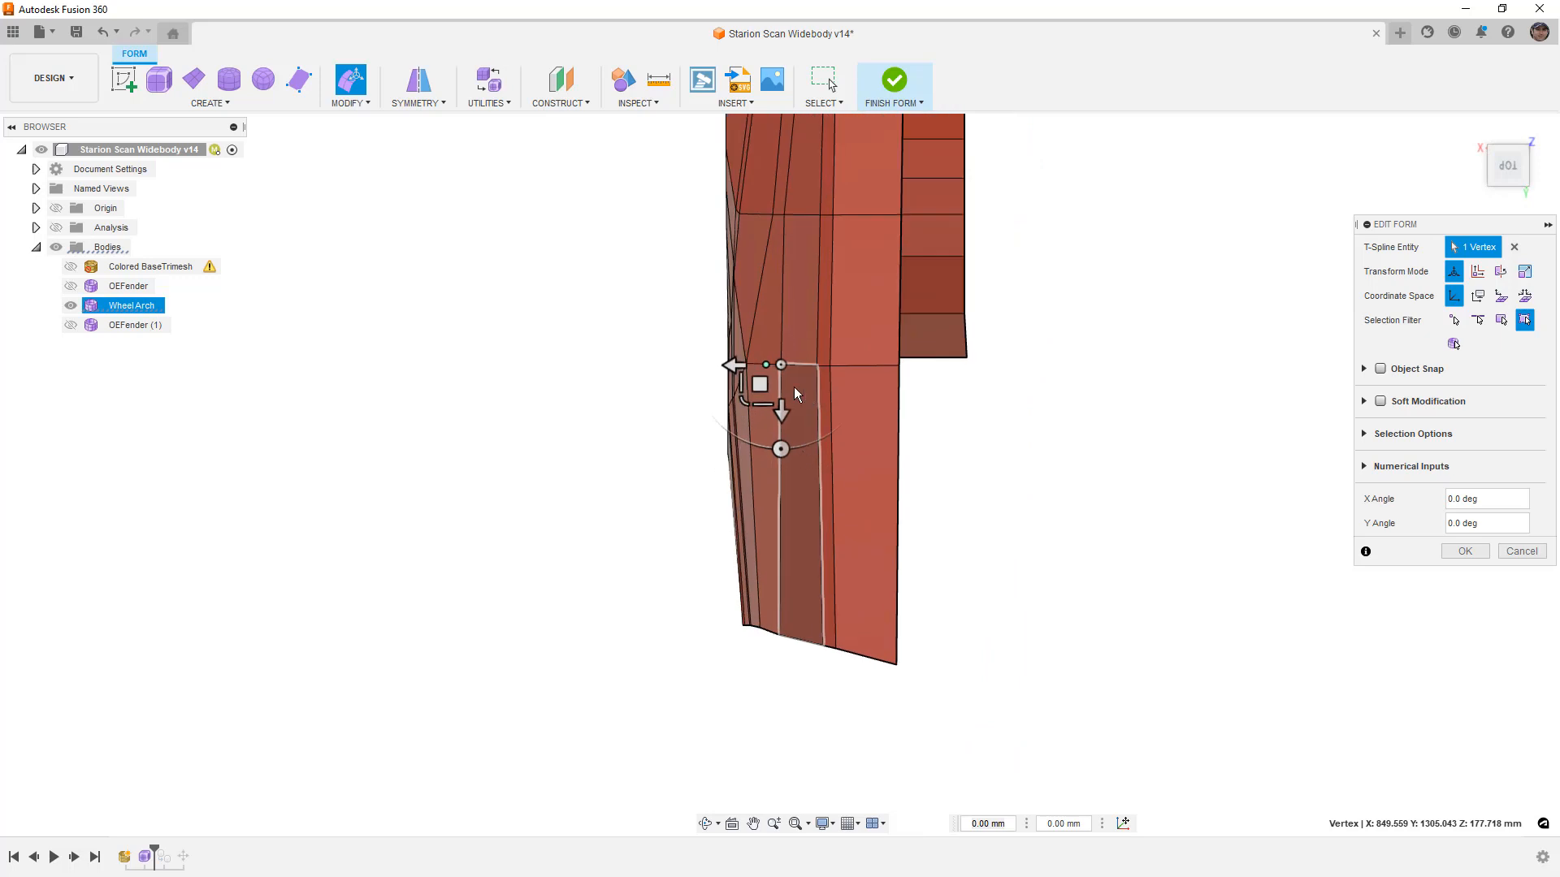
pyautogui.scroll(3, 767, 368)
pyautogui.click(672, 365)
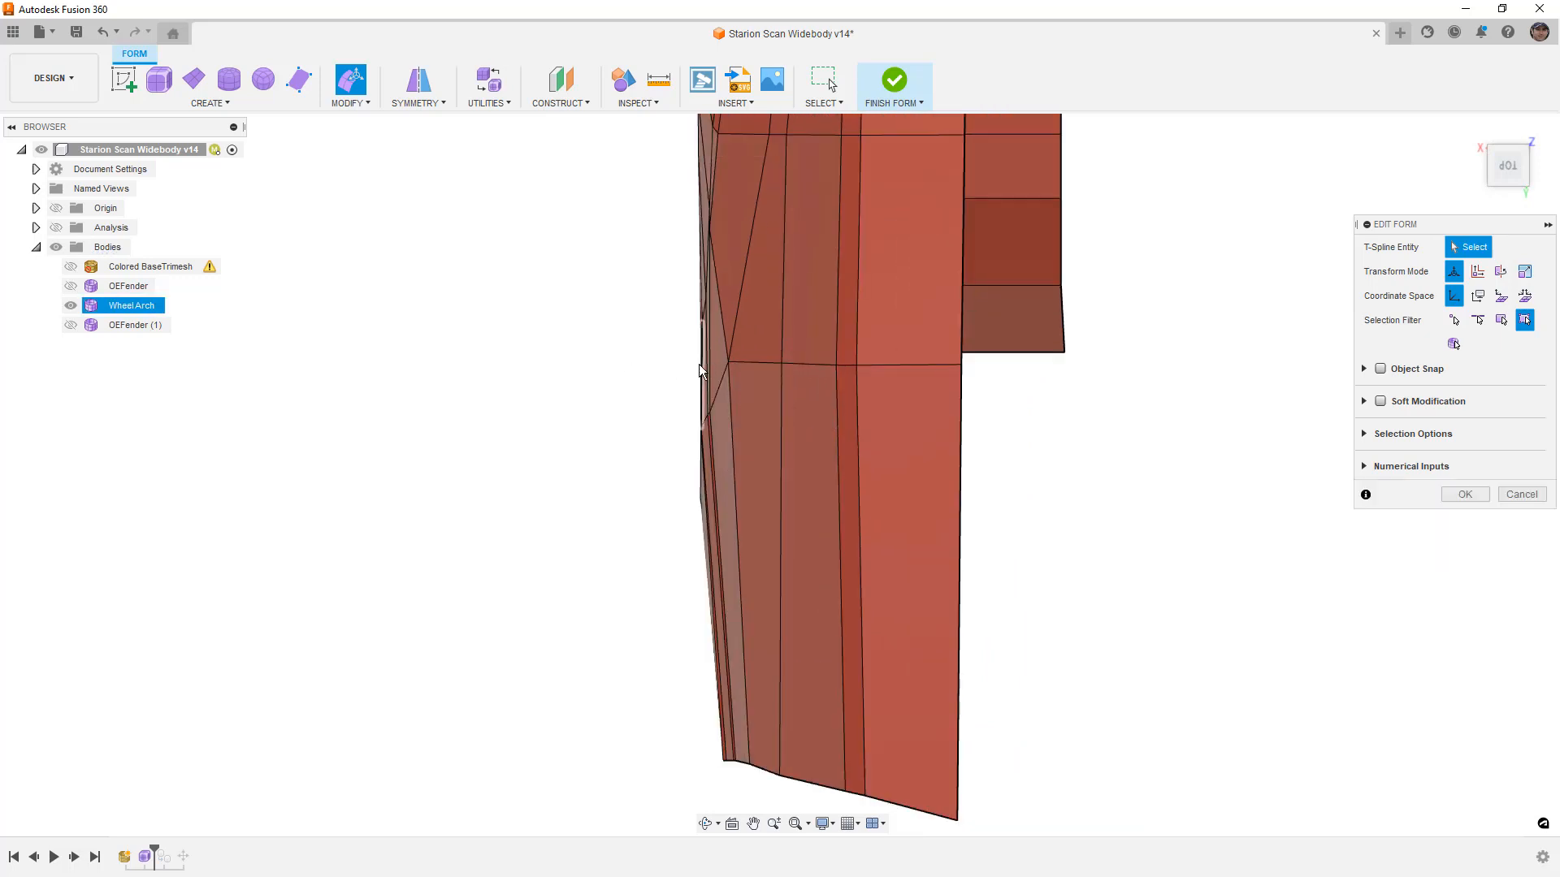
pyautogui.click(728, 363)
pyautogui.moveTo(710, 381); pyautogui.dragTo(728, 382)
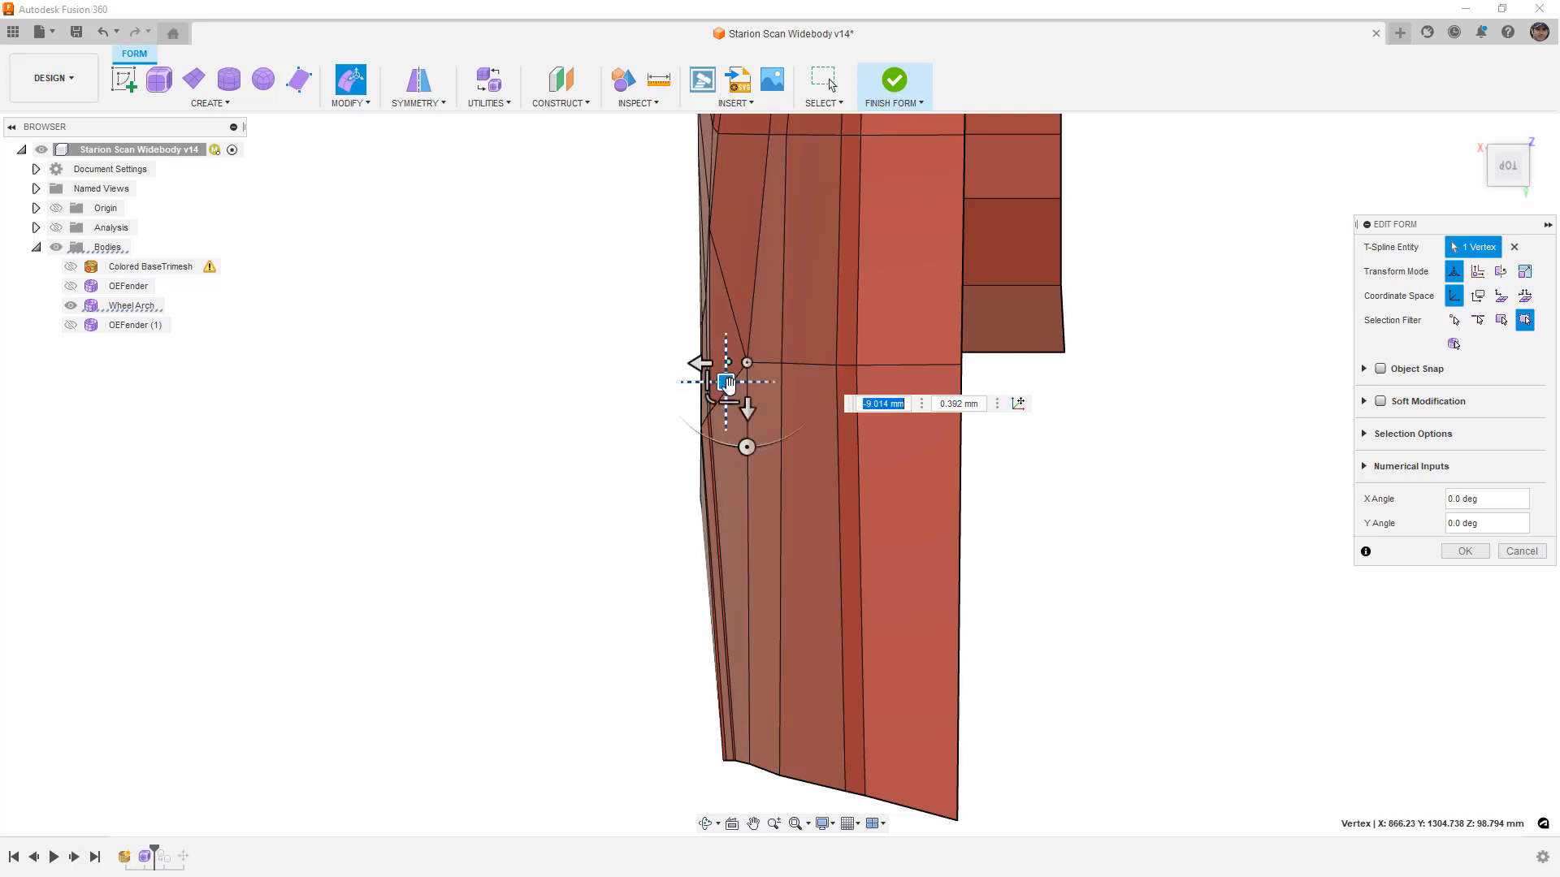
# Move the rear border edge beside the star point about 5.9 mm inward and nudge the short edge above the arch's rear inward
pyautogui.click(767, 769)
pyautogui.moveTo(743, 788); pyautogui.dragTo(756, 793)
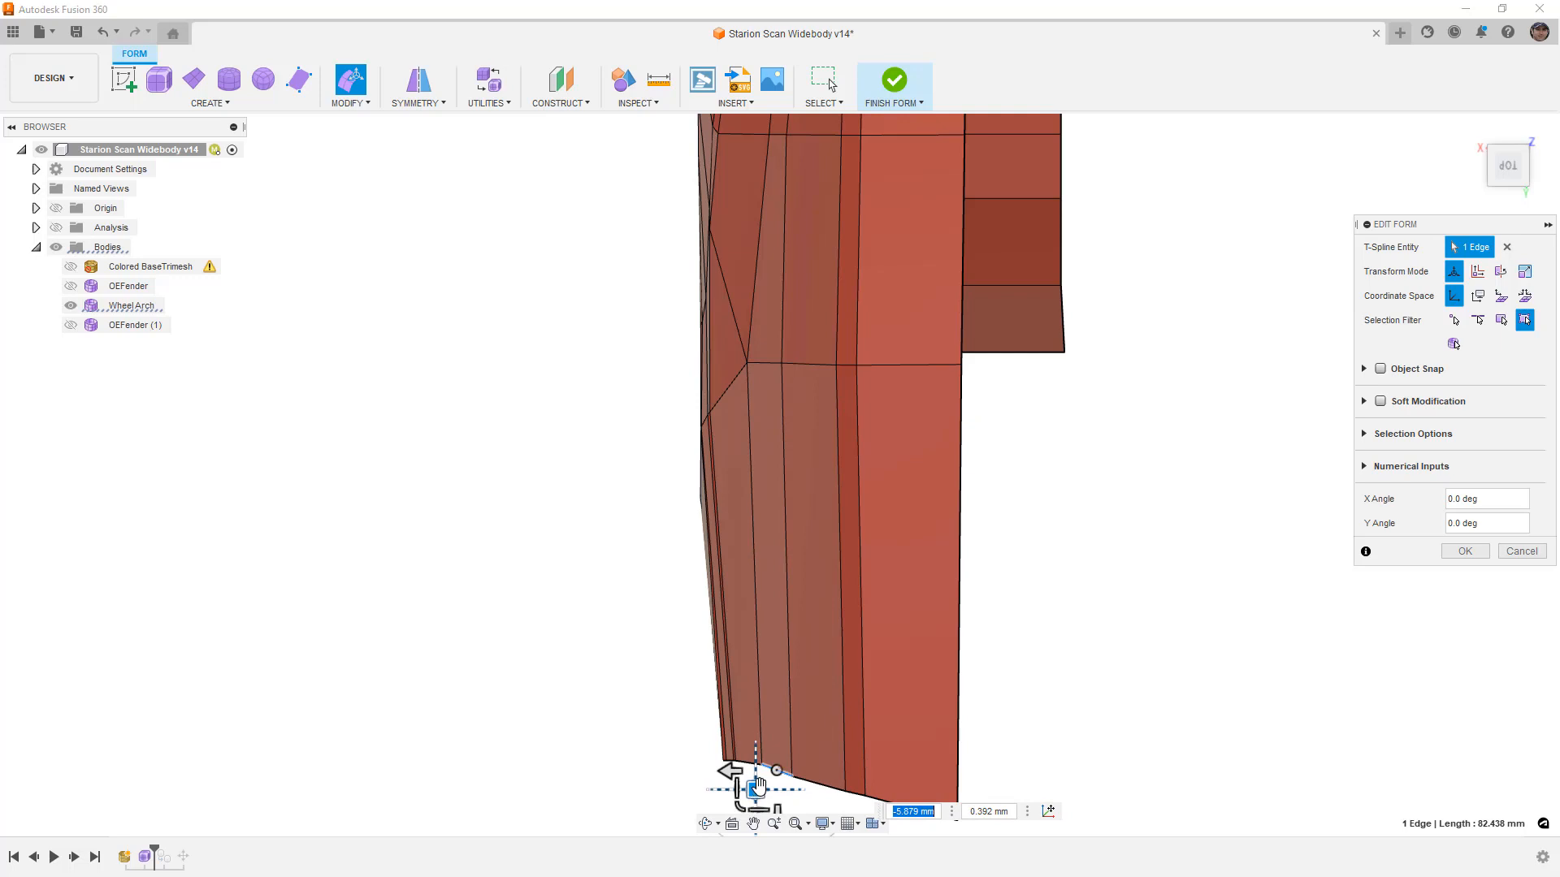
pyautogui.scroll(-5, 837, 666)
pyautogui.scroll(5, 815, 448)
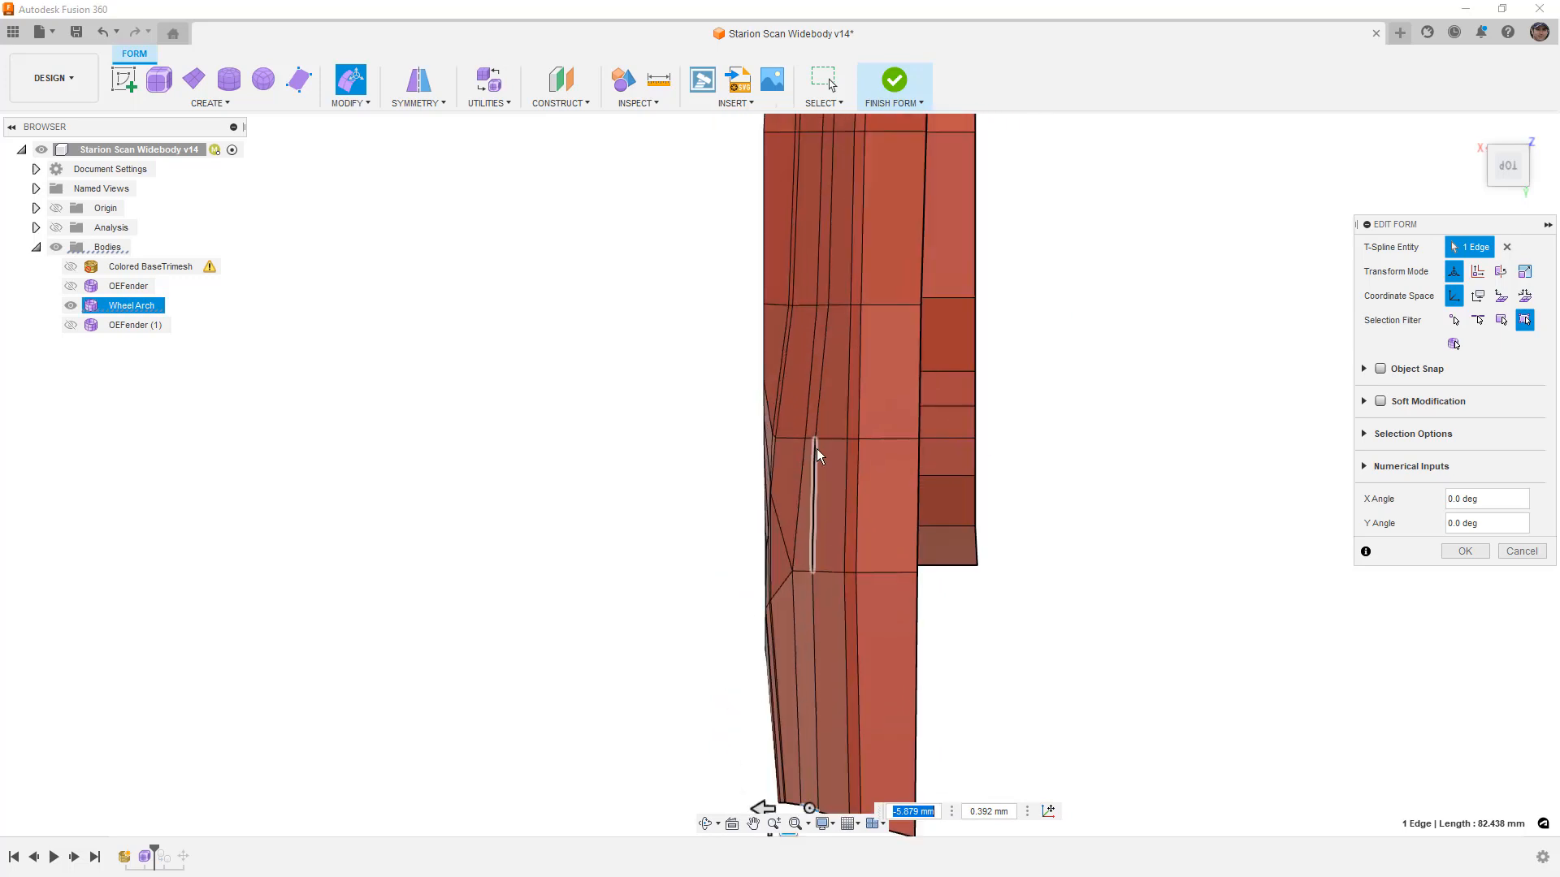
pyautogui.click(802, 431)
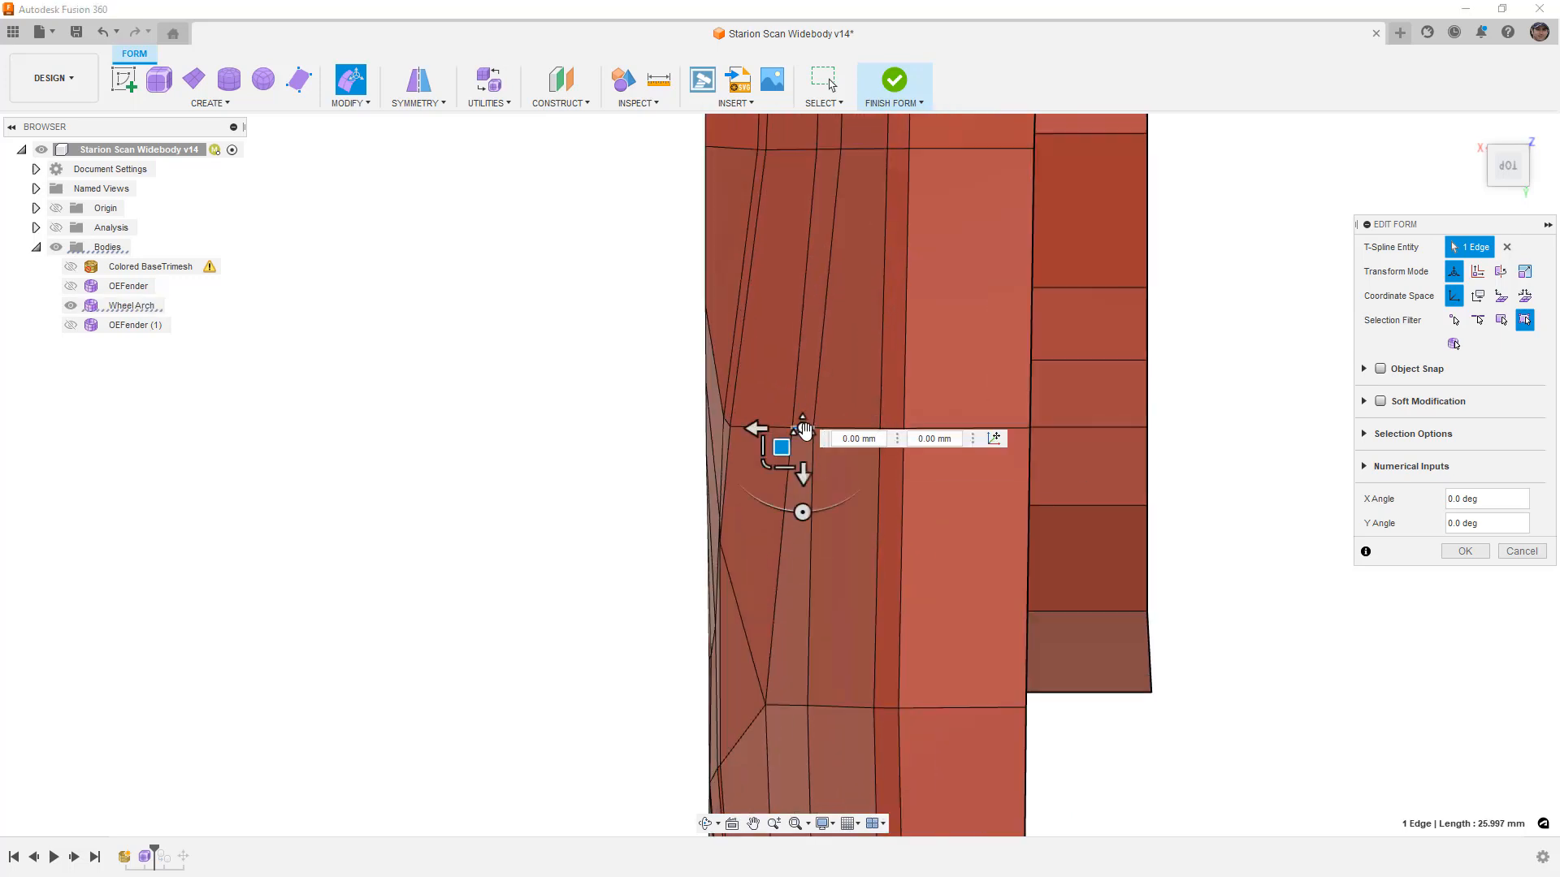
pyautogui.click(804, 431)
pyautogui.click(803, 429)
pyautogui.moveTo(779, 442); pyautogui.dragTo(793, 447)
# Select the four connected edges running down the rear leg across the body lines and move them about 6.8 mm inward
pyautogui.keyDown('shift'); pyautogui.moveTo(794, 446); pyautogui.dragTo(1100, 528, button='middle'); pyautogui.keyUp('shift')
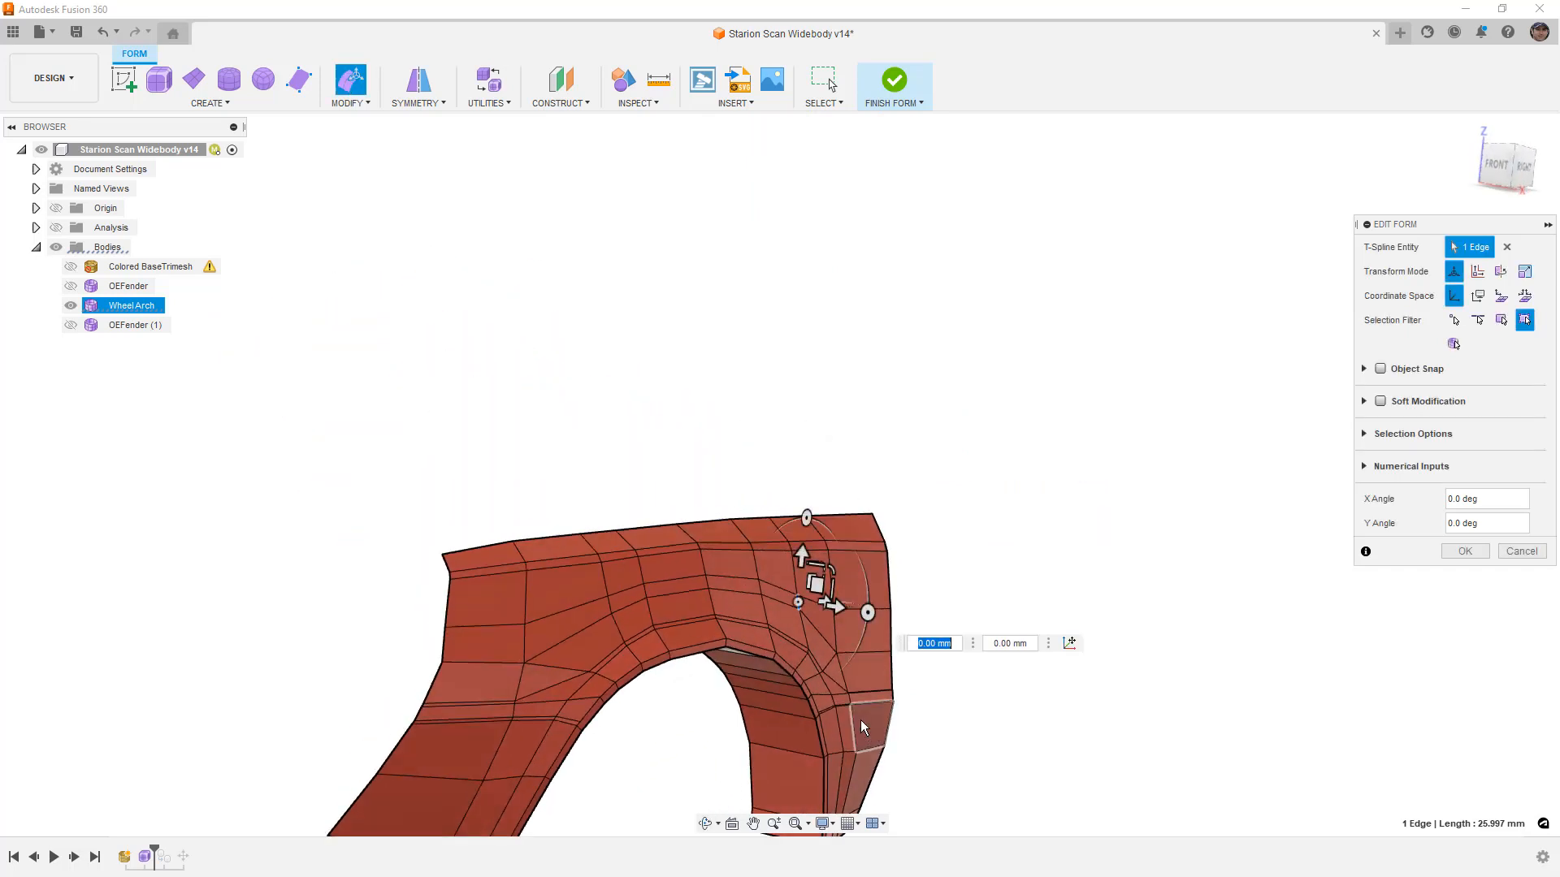
pyautogui.scroll(5, 853, 719)
pyautogui.click(835, 675)
pyautogui.keyDown('shift'); pyautogui.moveTo(840, 692); pyautogui.dragTo(861, 509, button='middle'); pyautogui.keyUp('shift')
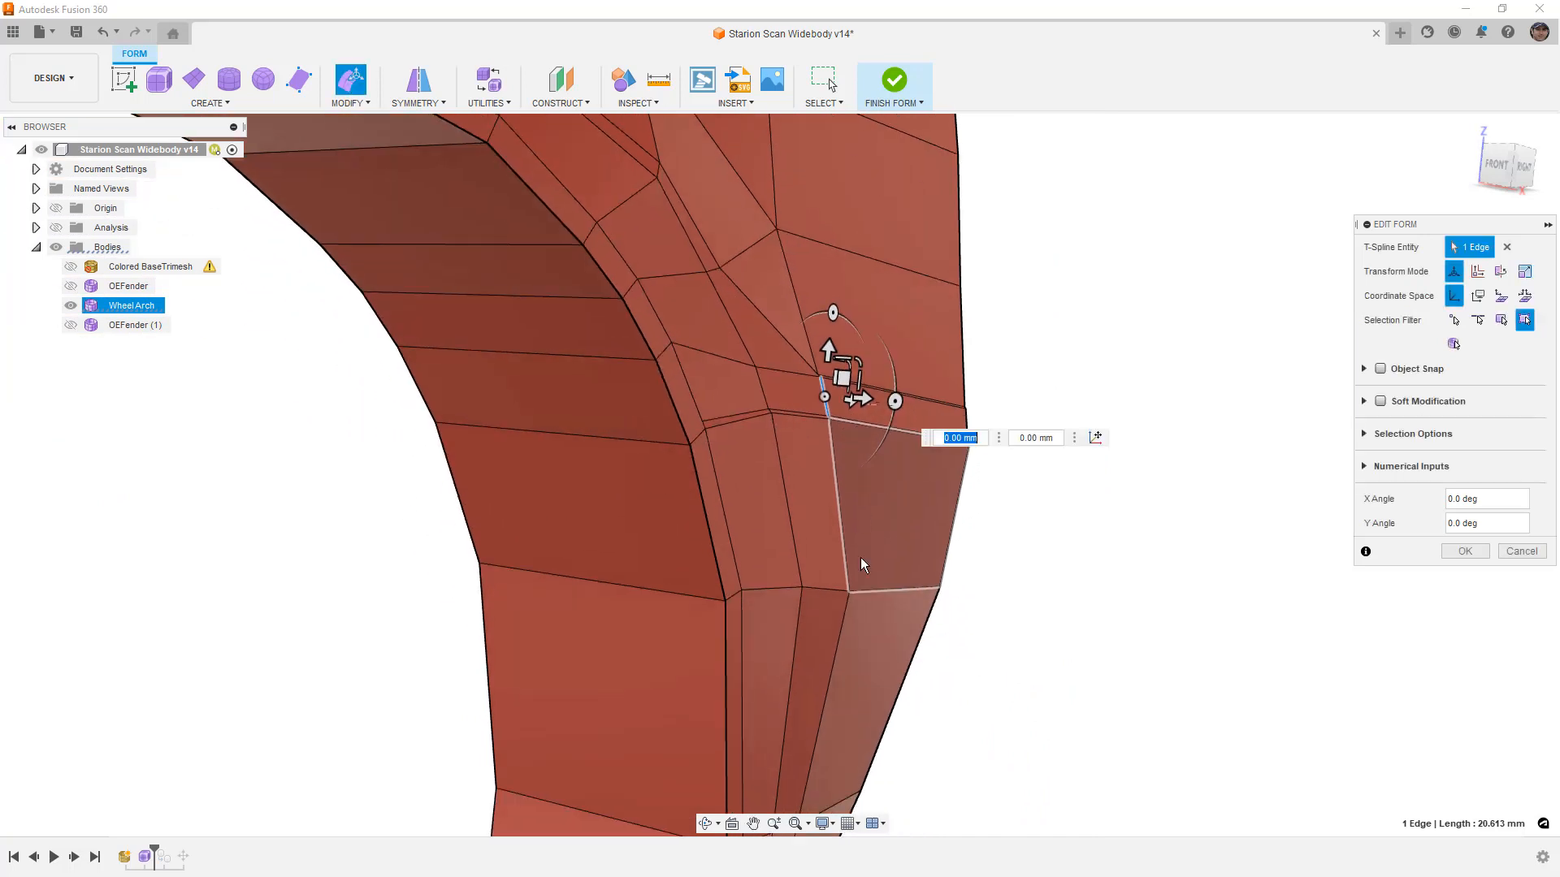
pyautogui.keyDown('shift'); pyautogui.click(844, 572); pyautogui.keyUp('shift')
pyautogui.keyDown('shift'); pyautogui.click(859, 480); pyautogui.keyUp('shift')
pyautogui.keyDown('shift'); pyautogui.moveTo(865, 473); pyautogui.dragTo(752, 453, button='middle'); pyautogui.keyUp('shift')
pyautogui.moveTo(837, 431); pyautogui.dragTo(825, 435)
pyautogui.scroll(4, 851, 374)
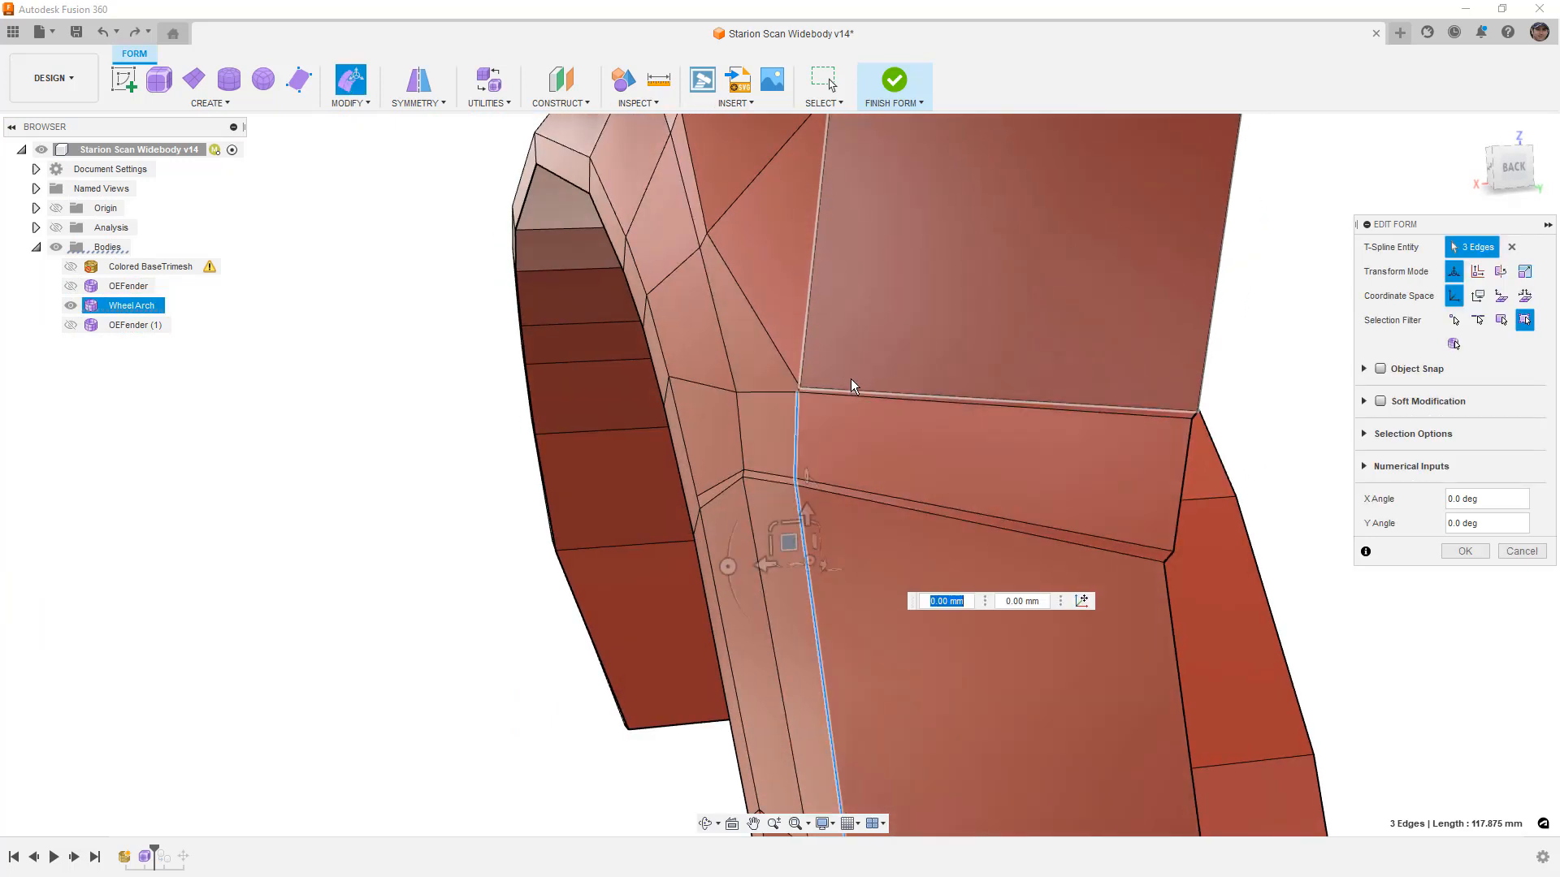
pyautogui.scroll(4, 794, 392)
pyautogui.keyDown('shift'); pyautogui.click(793, 385); pyautogui.keyUp('shift')
pyautogui.scroll(-5, 790, 394)
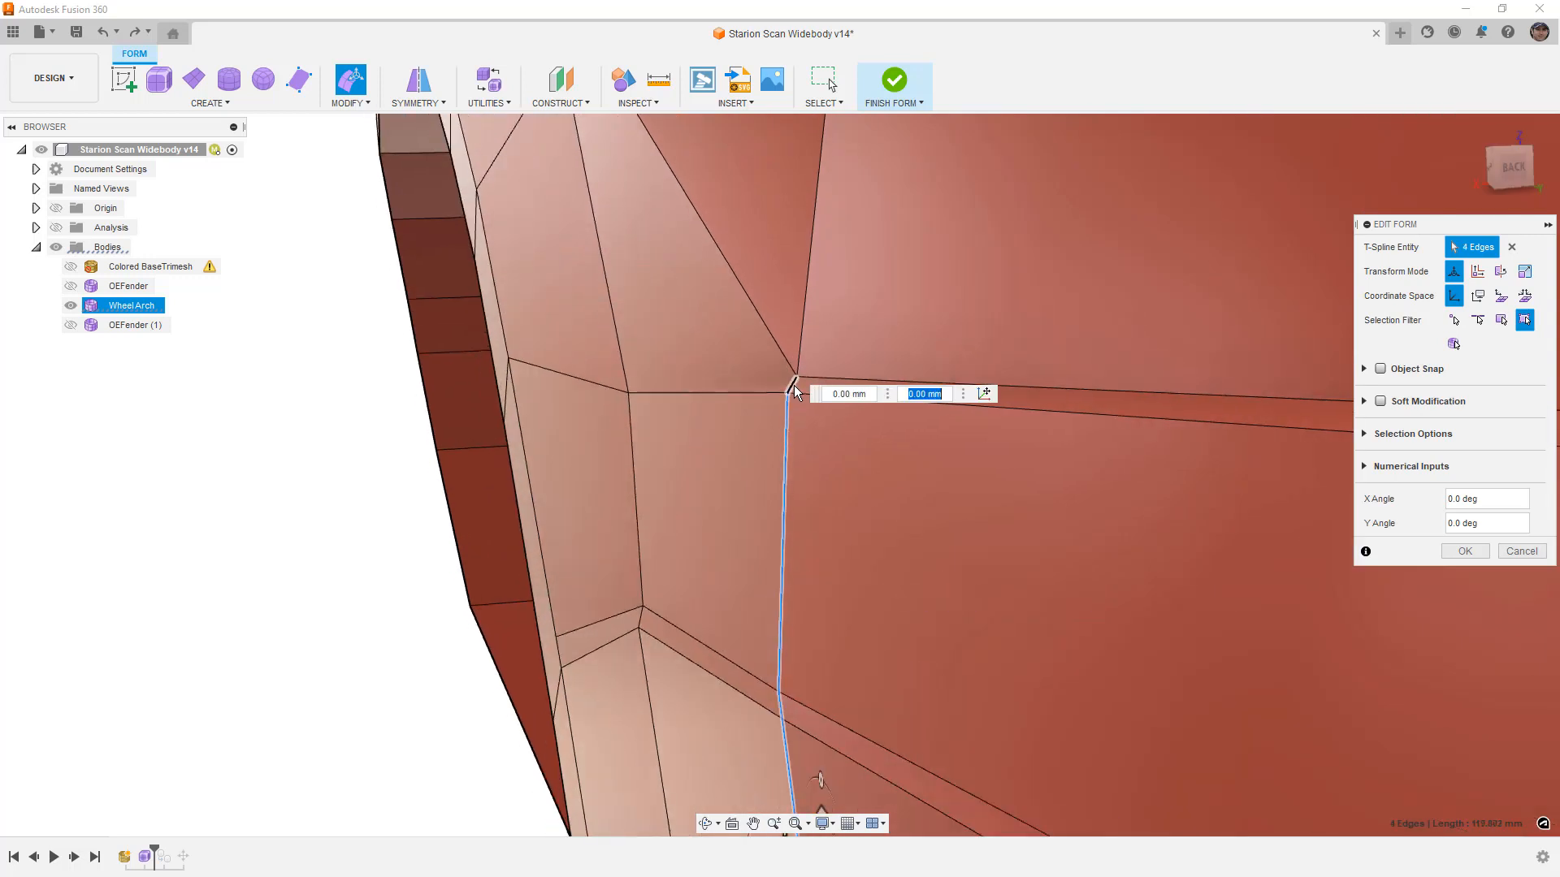
pyautogui.moveTo(789, 527); pyautogui.dragTo(813, 525)
pyautogui.scroll(-4, 828, 382)
# Return to smooth display, examine the reshaped arch from the rear and side, and accept the form edits
pyautogui.hotkey('alt', '3')
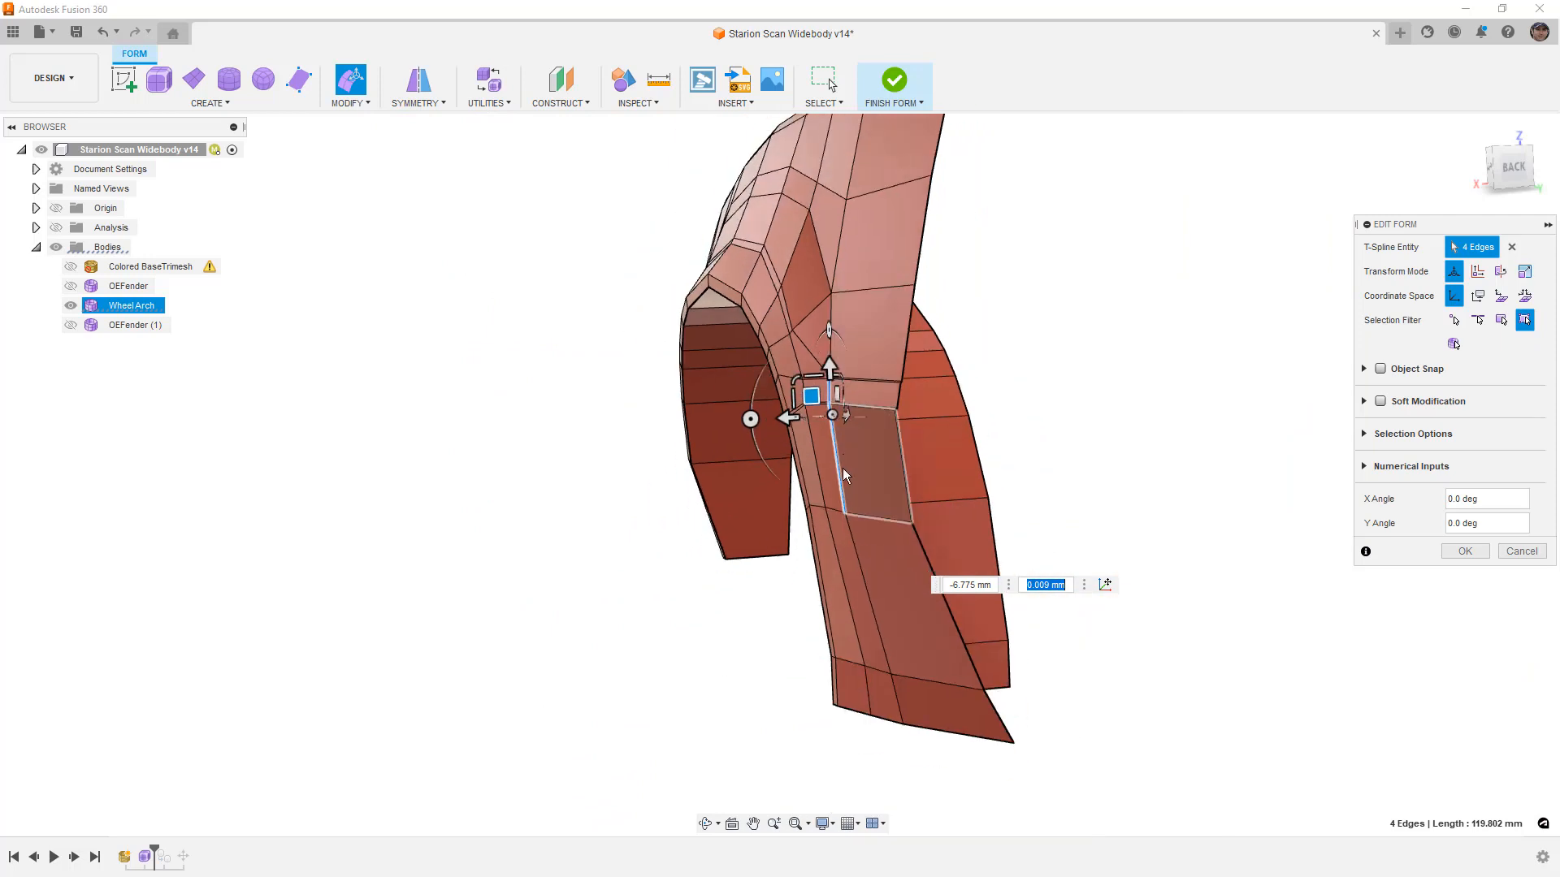
pyautogui.keyDown('shift'); pyautogui.moveTo(840, 480); pyautogui.dragTo(782, 536, button='middle'); pyautogui.keyUp('shift')
pyautogui.click(763, 549)
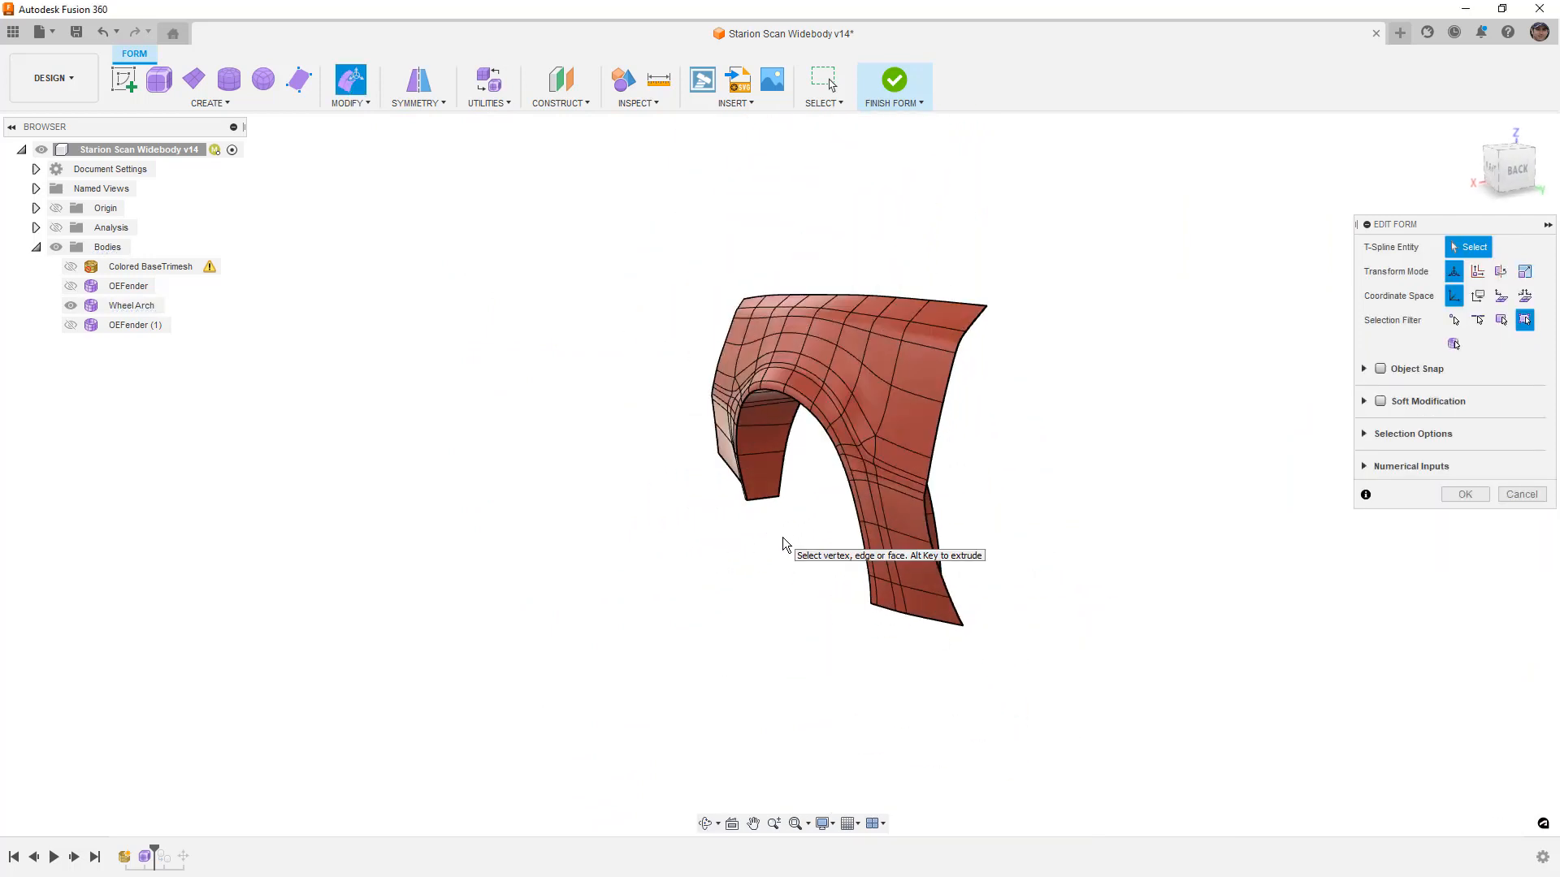
pyautogui.hotkey('alt', '3')
pyautogui.keyDown('shift'); pyautogui.moveTo(812, 484); pyautogui.dragTo(925, 477, button='middle'); pyautogui.keyUp('shift')
pyautogui.click(1082, 463)
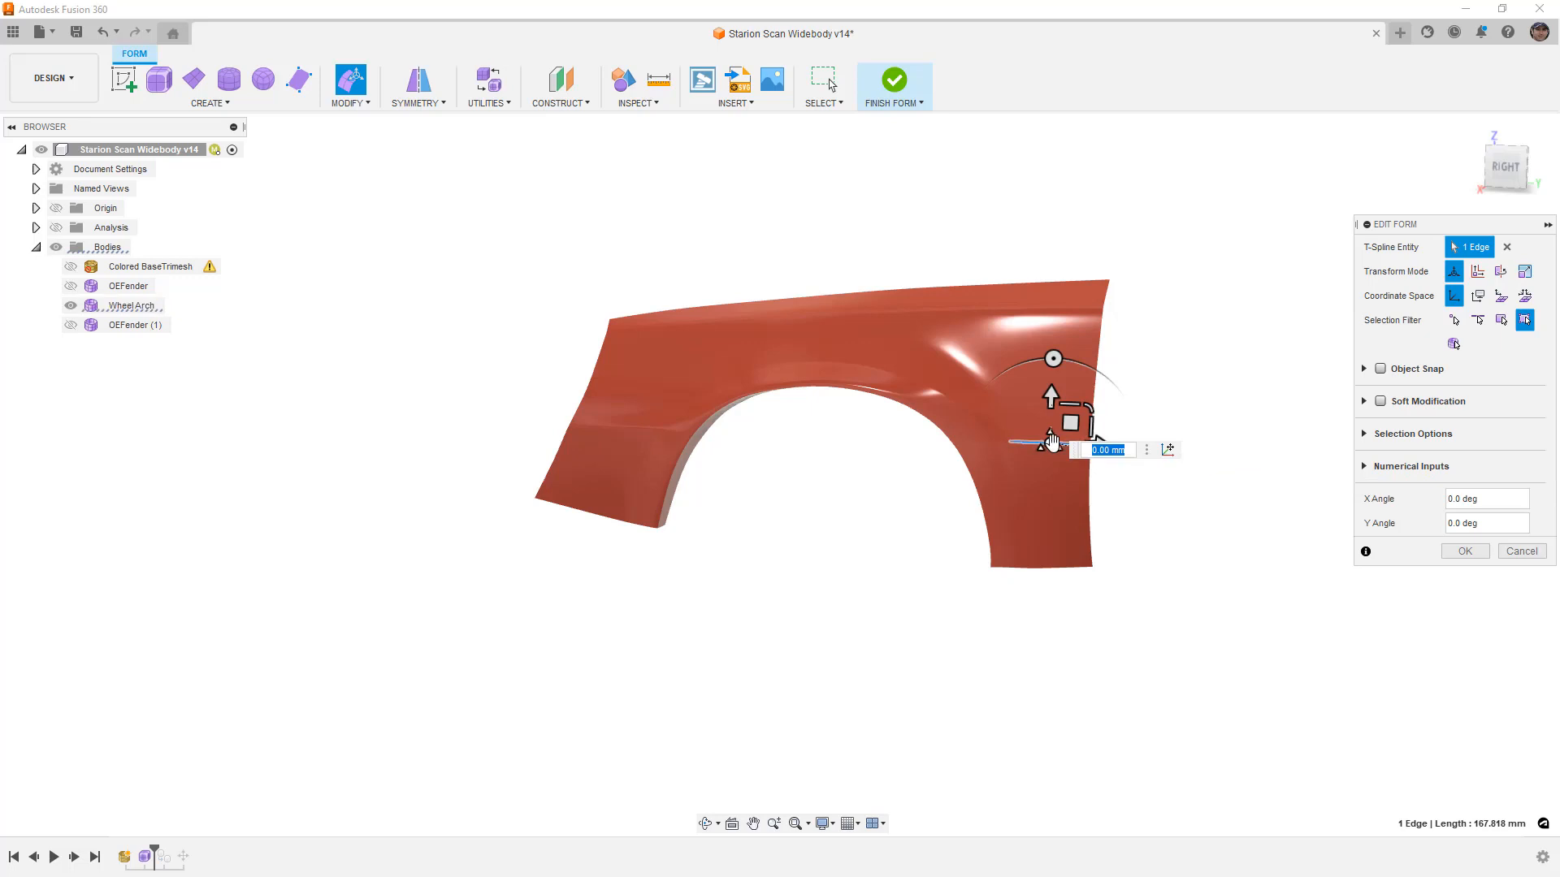
pyautogui.click(1450, 550)
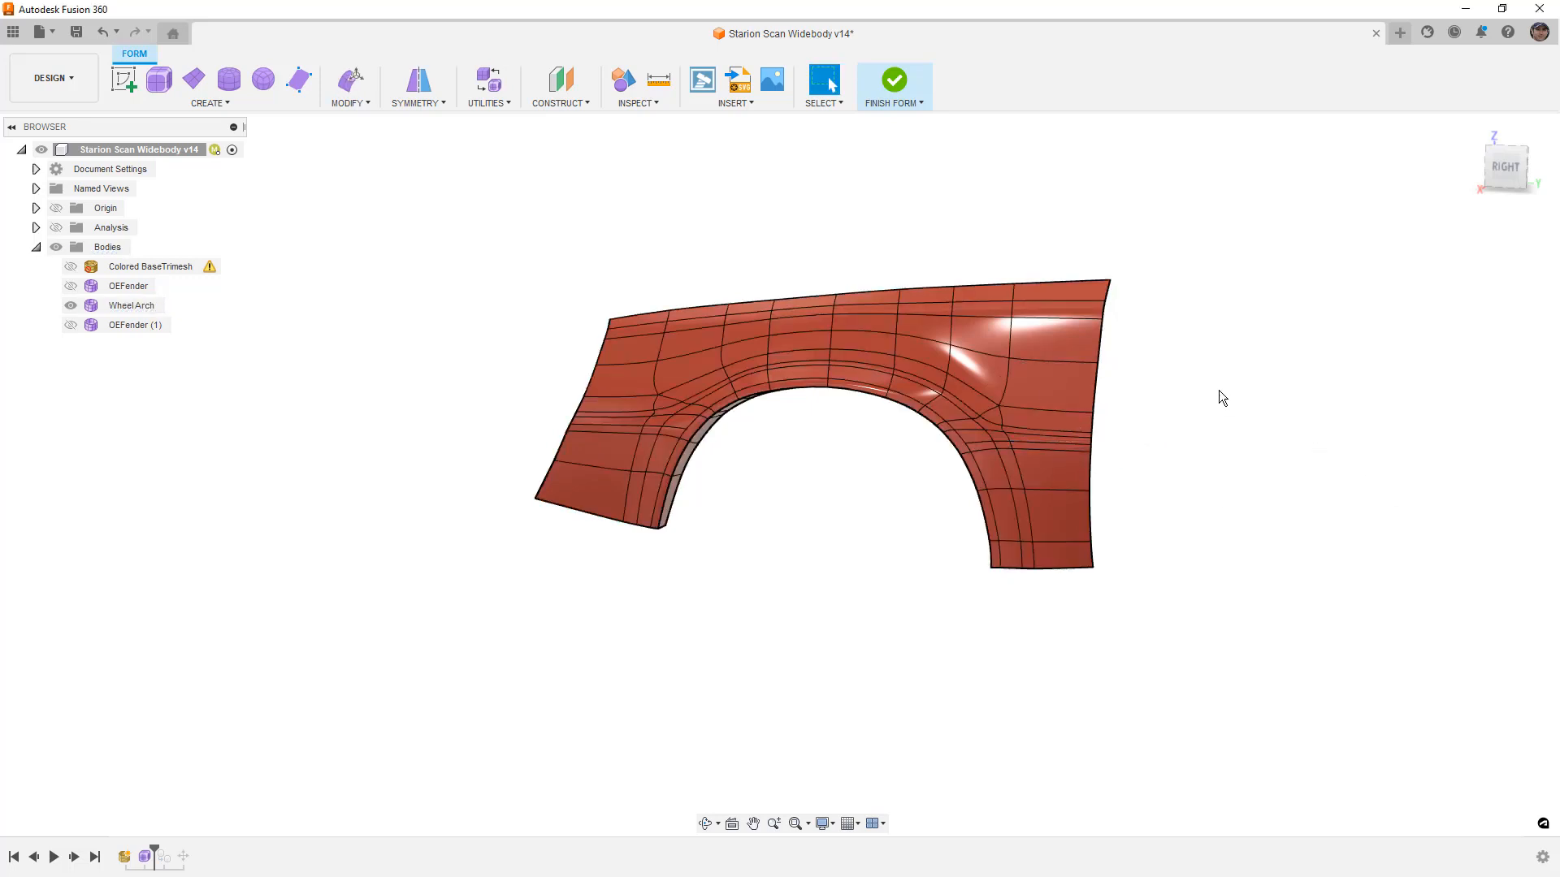
# Save the updated widebody design
pyautogui.hotkey('ctrl', 's')
pyautogui.press('Escape')
pyautogui.click(1508, 167)
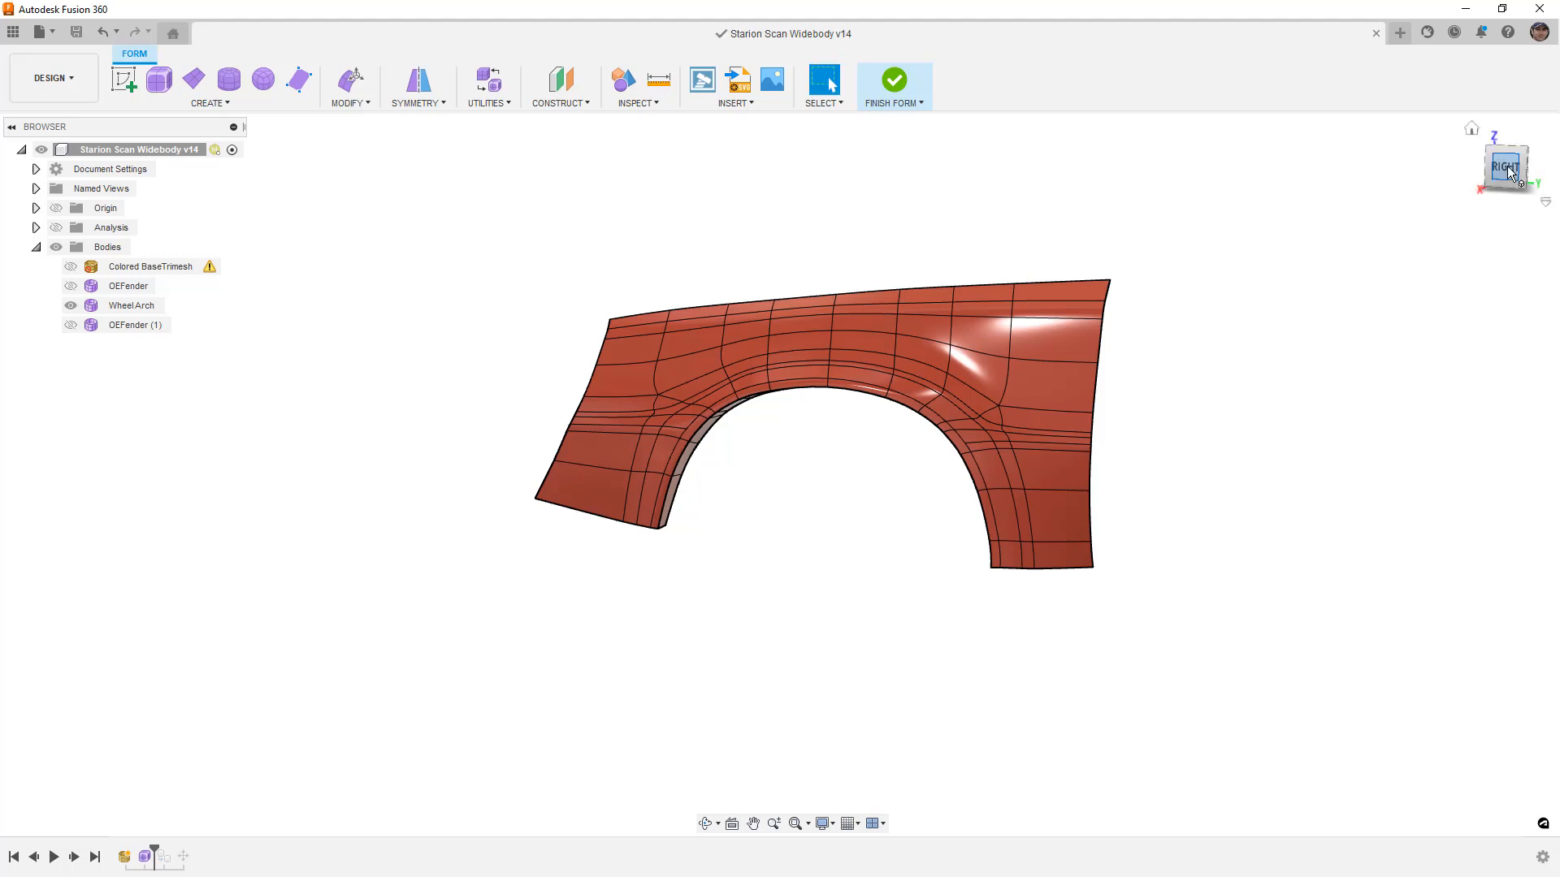